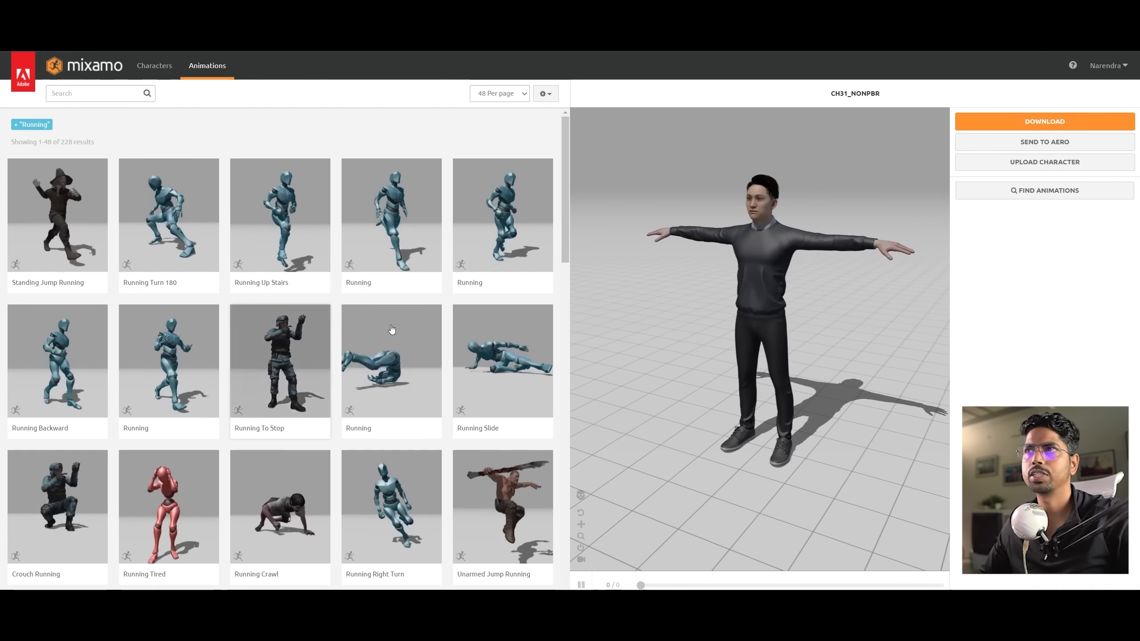
# Browse the full Mixamo character library with the "Running" search filter removed.
pyautogui.click(154, 65)
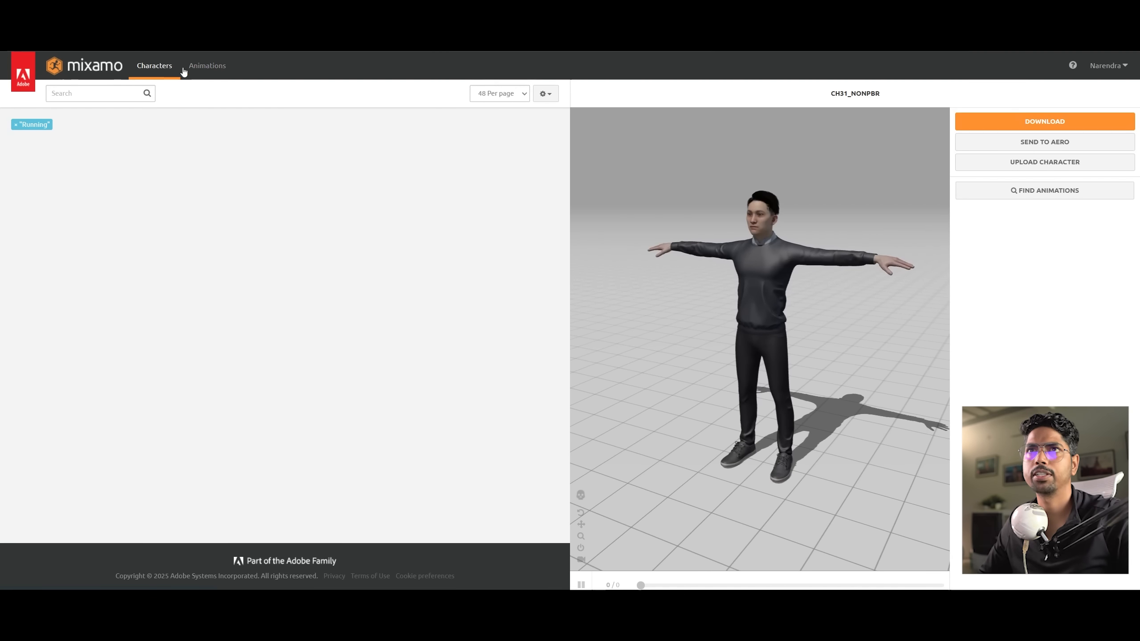
pyautogui.click(92, 93)
pyautogui.click(13, 125)
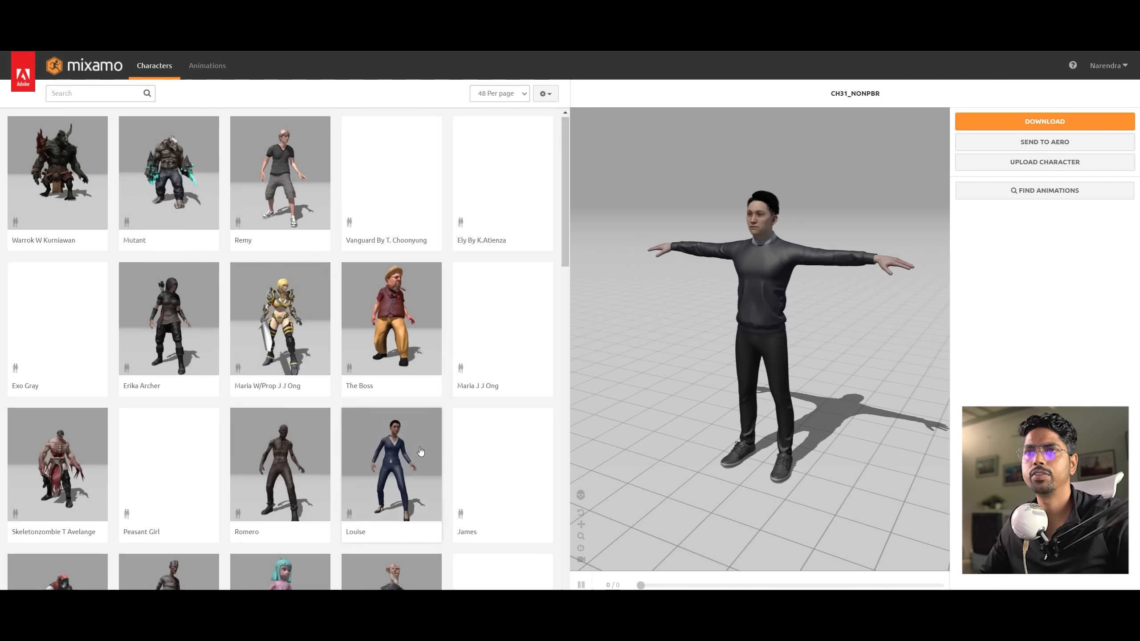
pyautogui.scroll(-5, 301, 425)
pyautogui.scroll(5, 300, 425)
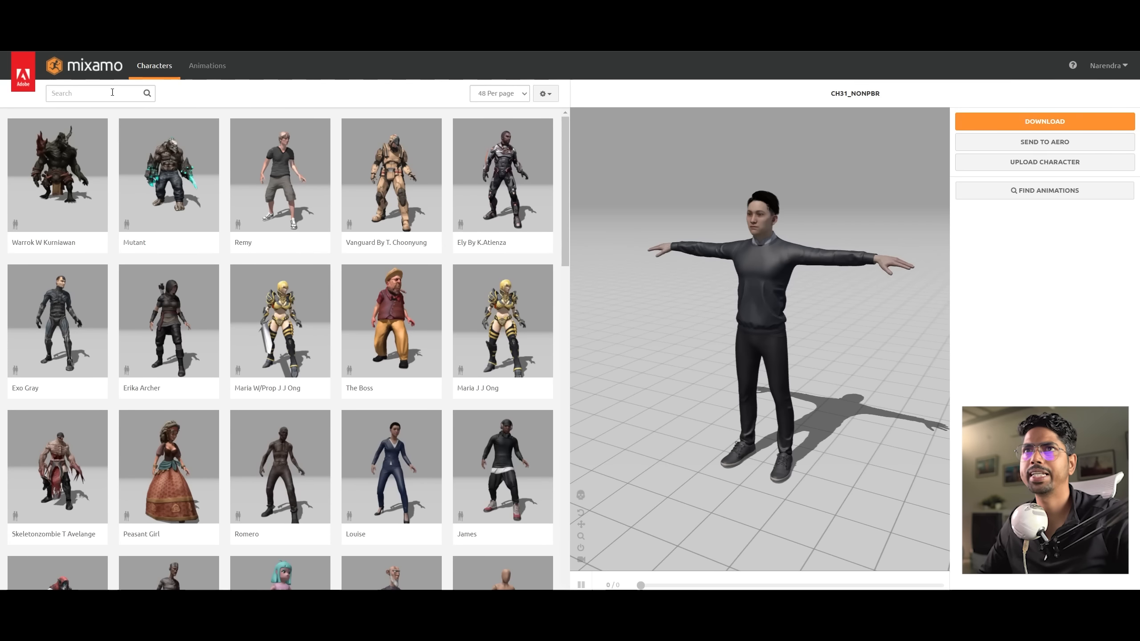
# Find the animations matching "running", apply a Running animation to the character and enable In Place.
pyautogui.click(206, 70)
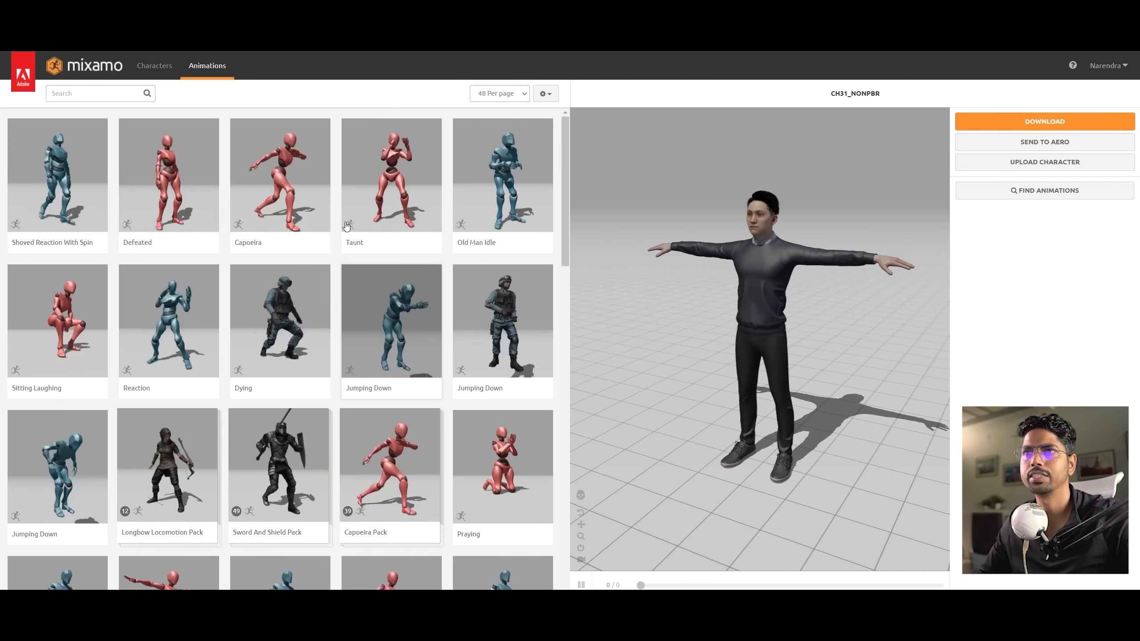
pyautogui.click(129, 94)
pyautogui.write('running')
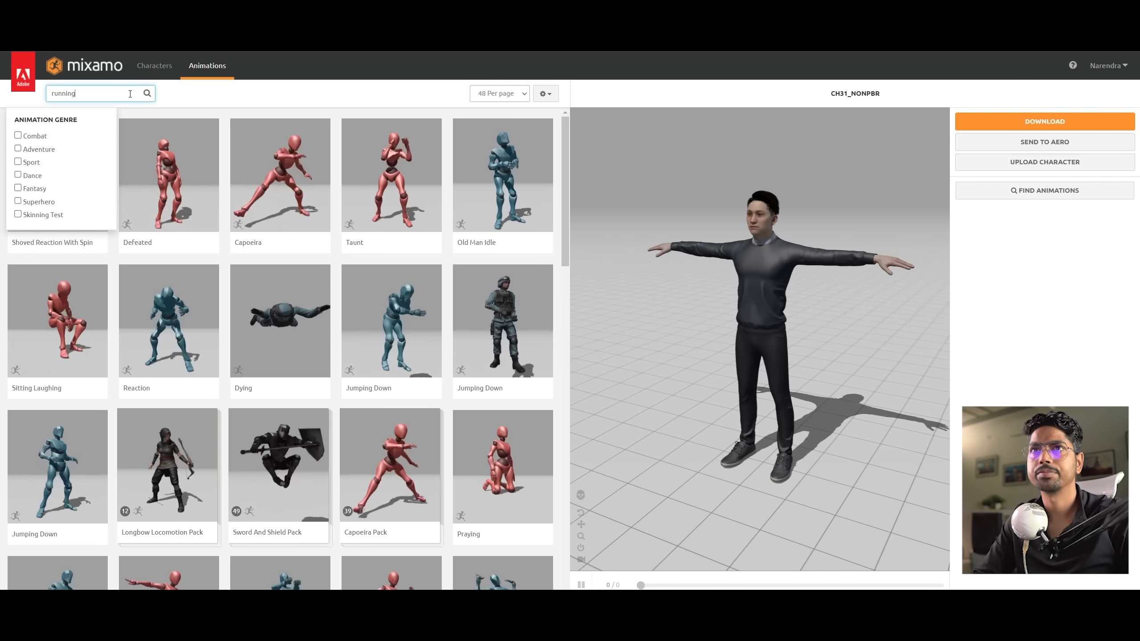
pyautogui.press('Return')
pyautogui.click(503, 215)
pyautogui.click(965, 317)
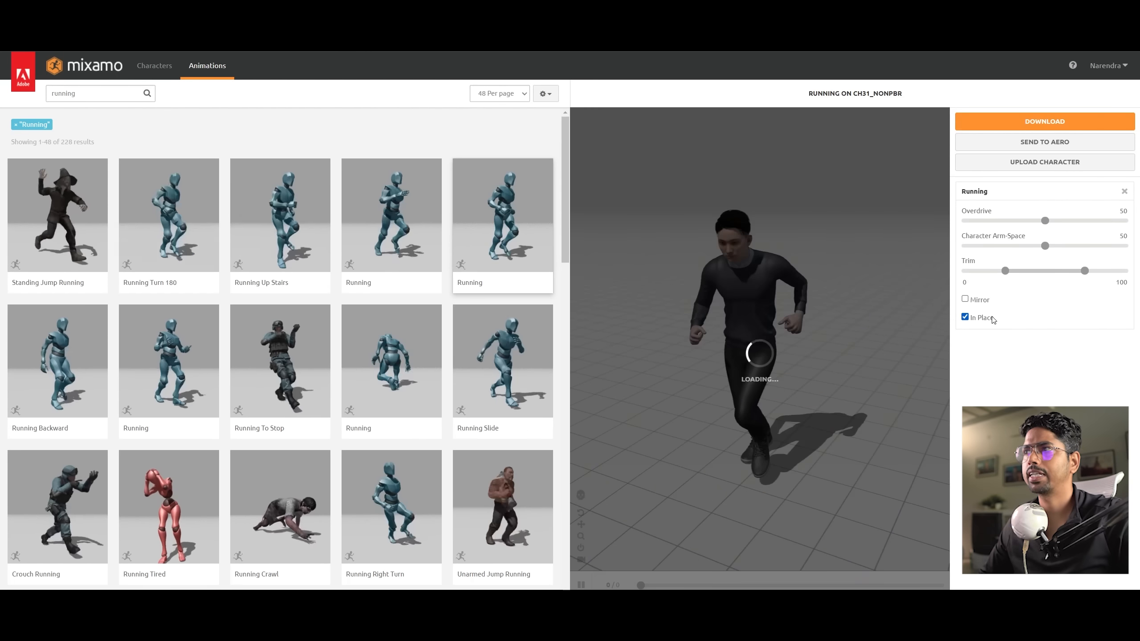
pyautogui.moveTo(709, 413); pyautogui.dragTo(841, 409)
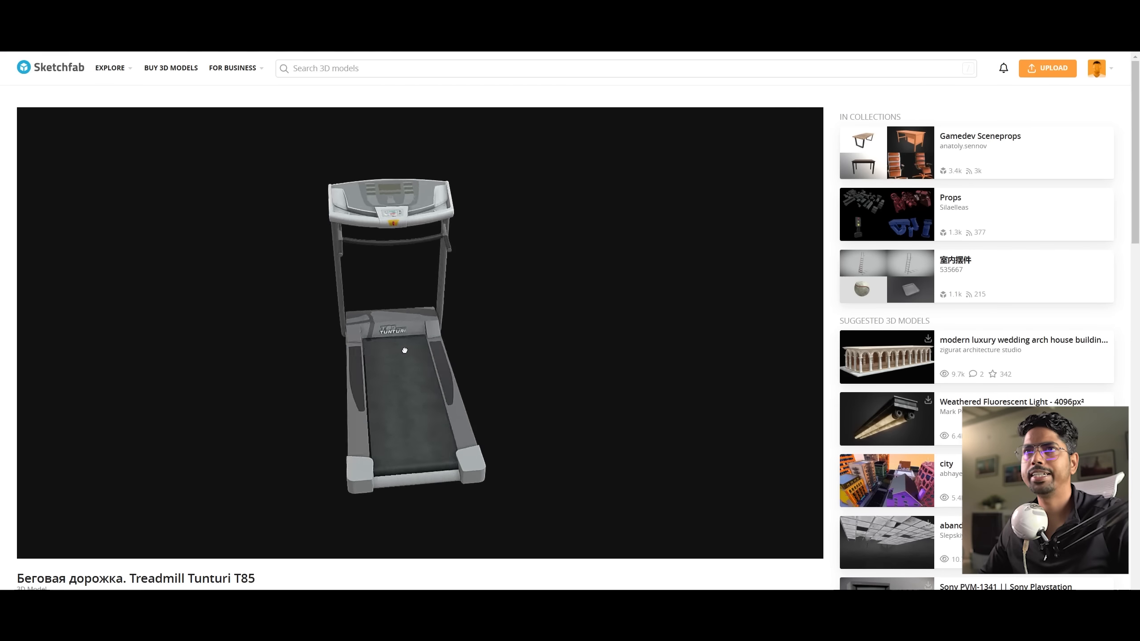
# Switch to Sketchfab and examine the Treadmill Tunturi T85 model page.
pyautogui.moveTo(283, 105)
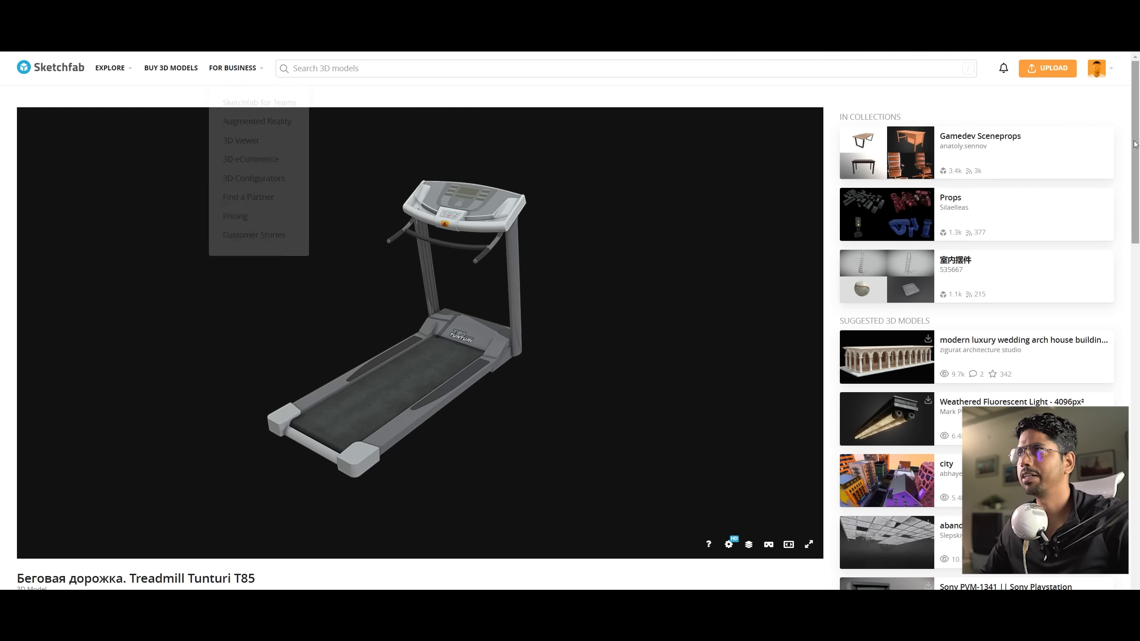
pyautogui.scroll(-3, 104, 363)
pyautogui.scroll(3, 104, 362)
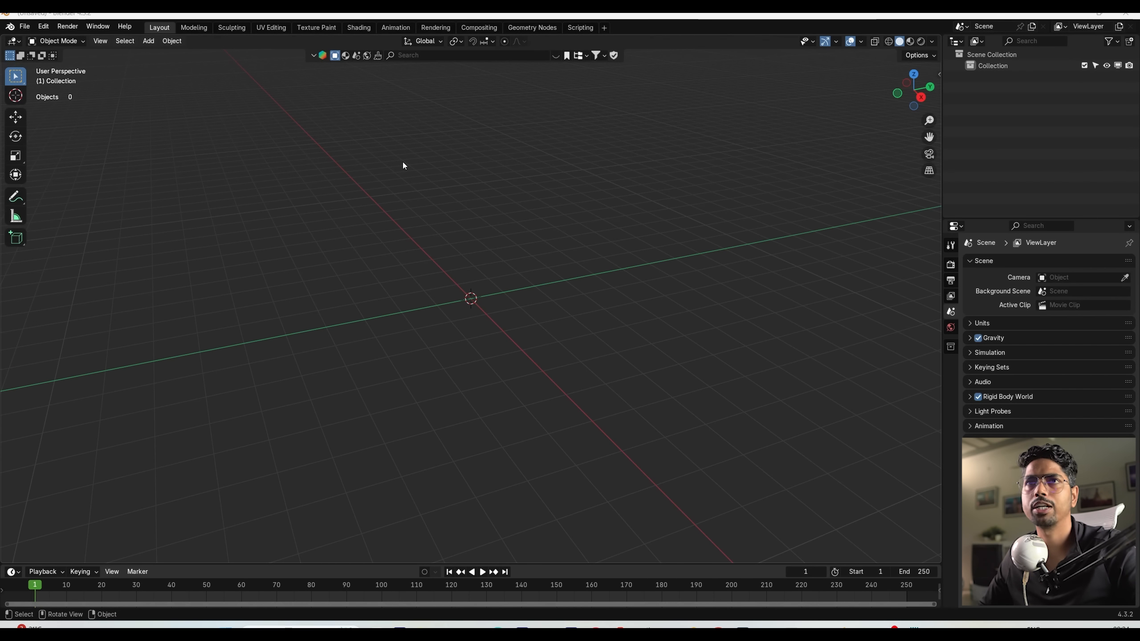
# Switch to Blender and import Running.fbx from the Treadmil man folder into the empty scene.
pyautogui.click(25, 26)
pyautogui.moveTo(53, 185)
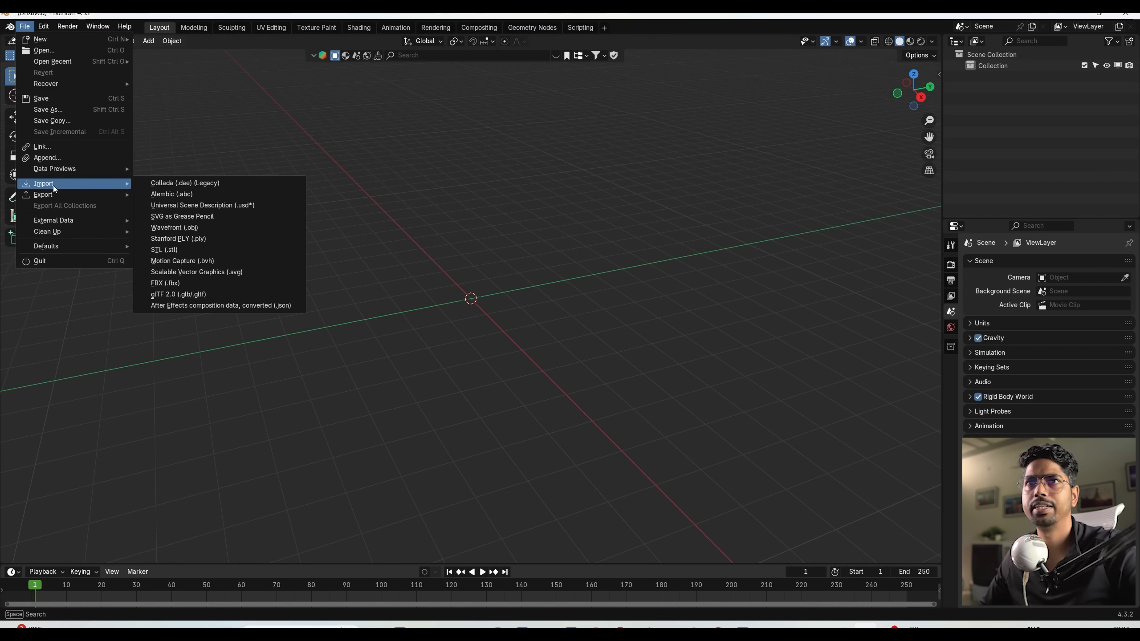
pyautogui.click(180, 282)
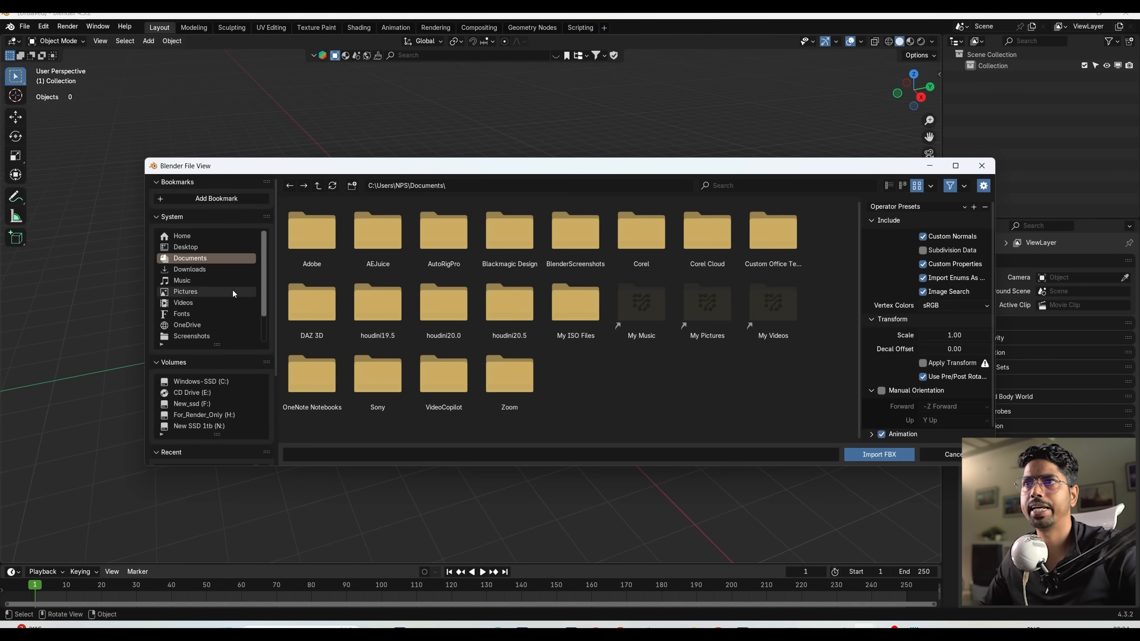
pyautogui.moveTo(500, 311); pyautogui.dragTo(429, 265)
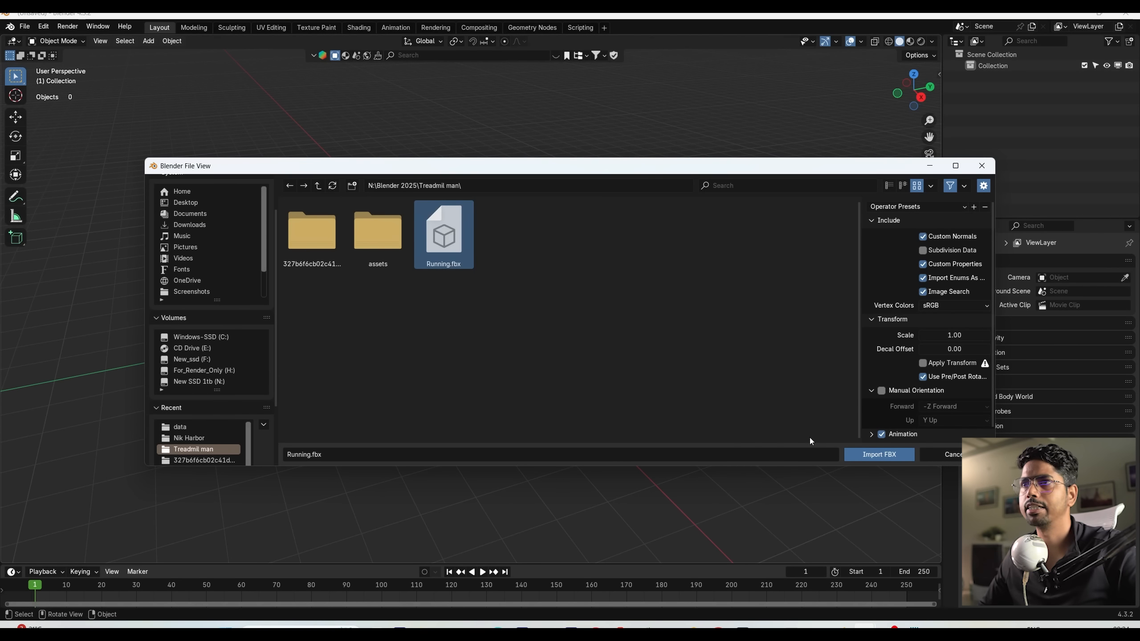
pyautogui.click(881, 455)
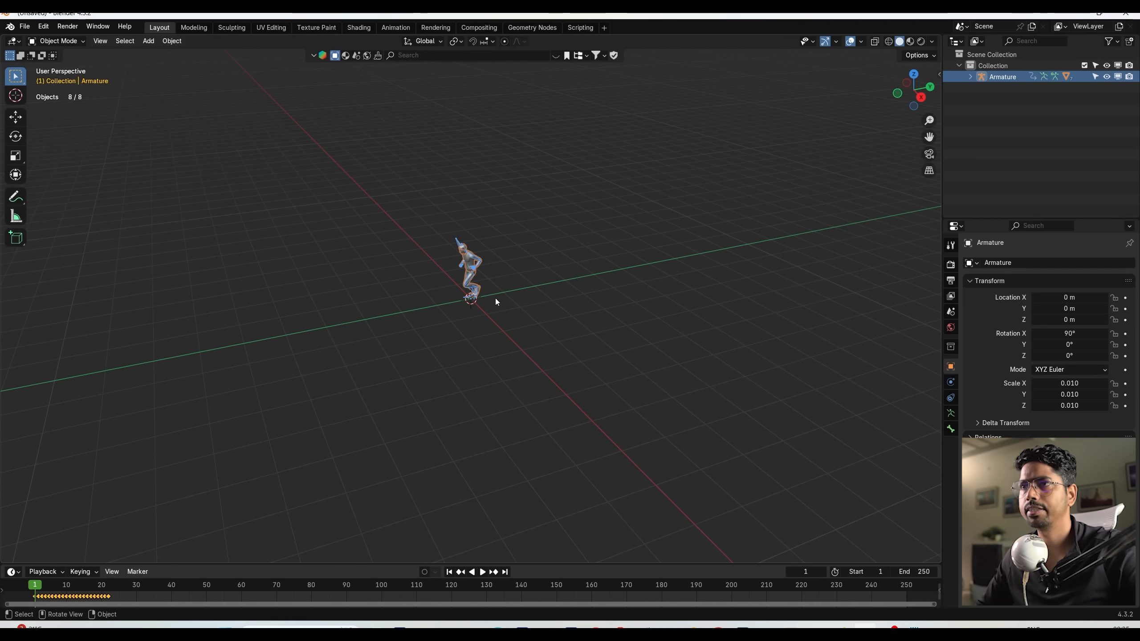
# Frame the imported character closely and play its running animation up to the last keyframe.
pyautogui.press('KP_Decimal')
pyautogui.press('space')
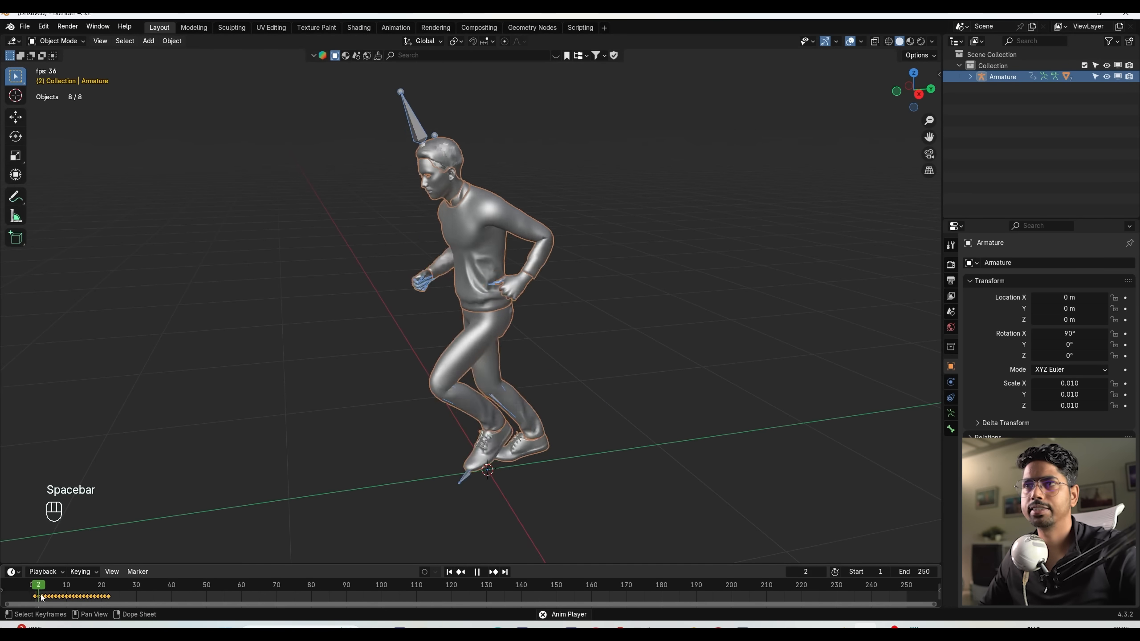
pyautogui.press('space')
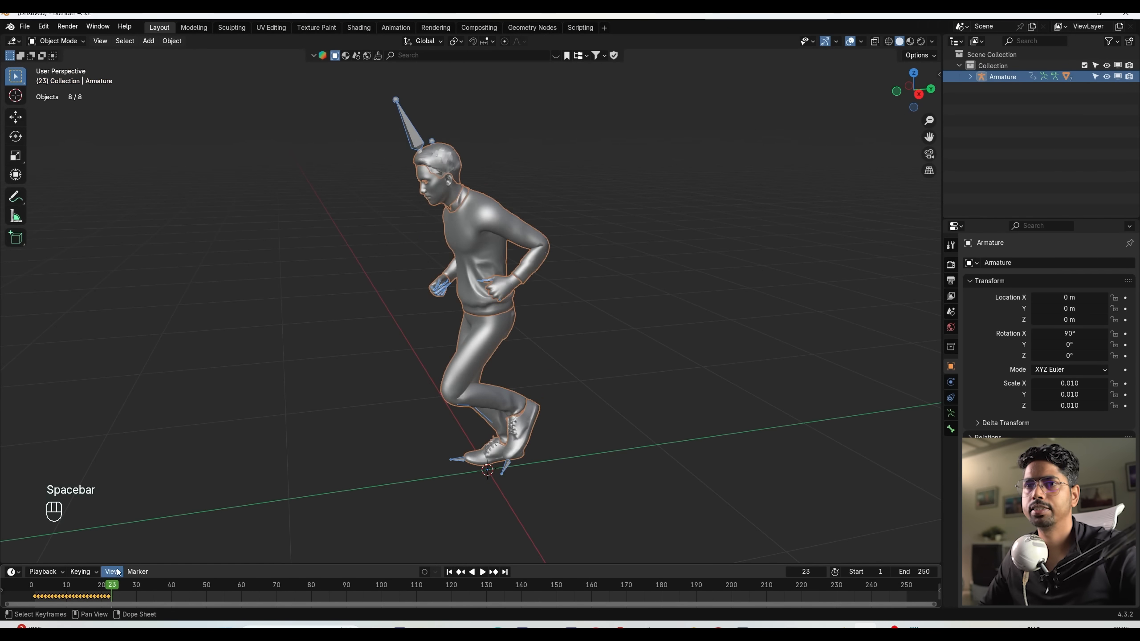
# Change the Timeline area into a Graph Editor and enlarge it to show the armature's animation curves.
pyautogui.moveTo(131, 564); pyautogui.dragTo(131, 486)
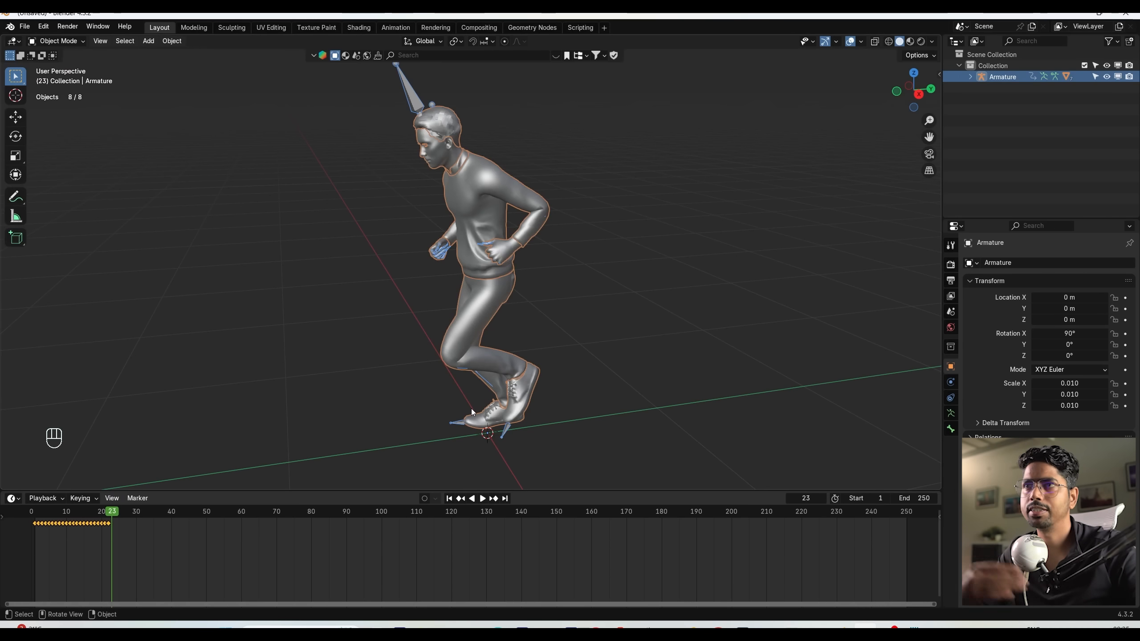
pyautogui.click(13, 498)
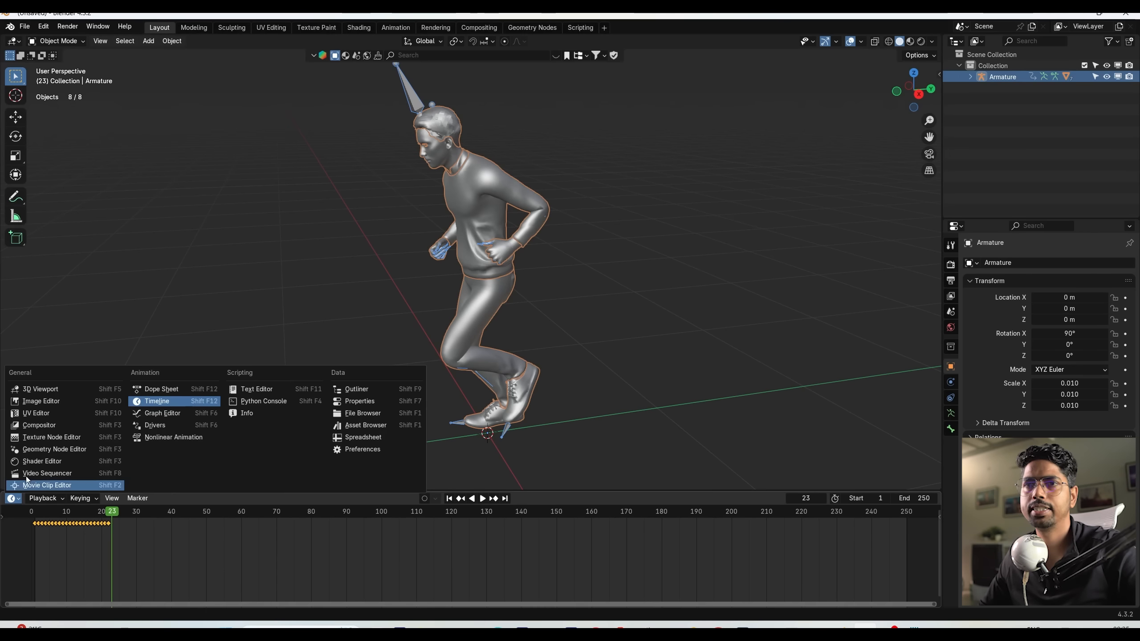
pyautogui.click(178, 416)
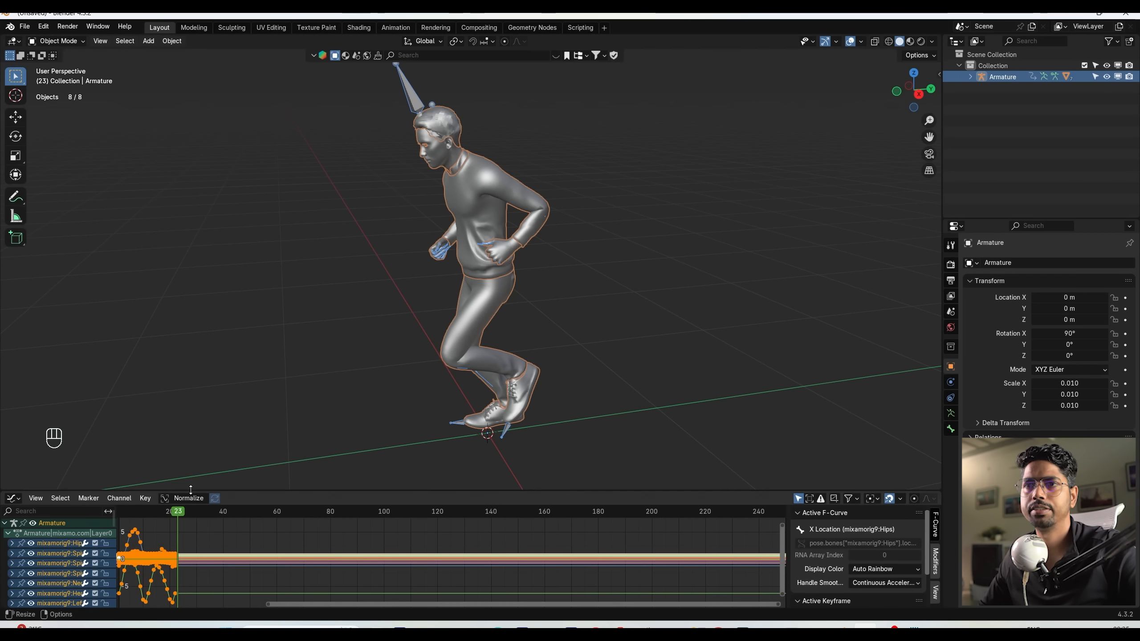
pyautogui.moveTo(189, 488); pyautogui.dragTo(233, 267)
pyautogui.moveTo(260, 370); pyautogui.dragTo(344, 410, button='middle')
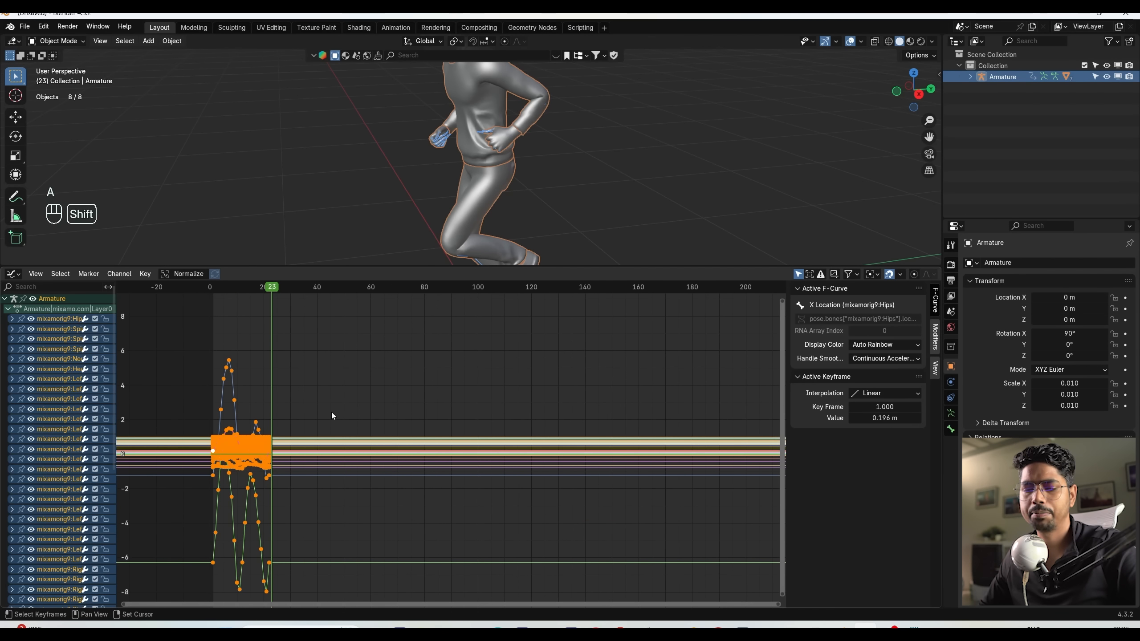
# Make all the armature's animation curves cyclic with the F-Modifier extrapolation and play back the run.
pyautogui.hotkey('shift', 'e')
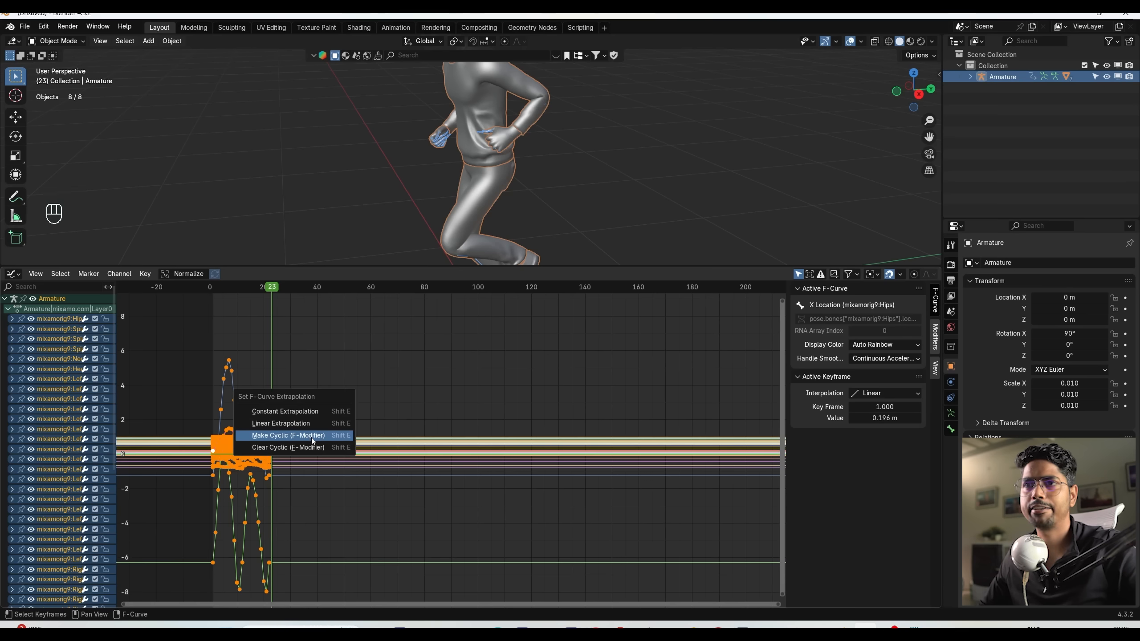
pyautogui.click(316, 436)
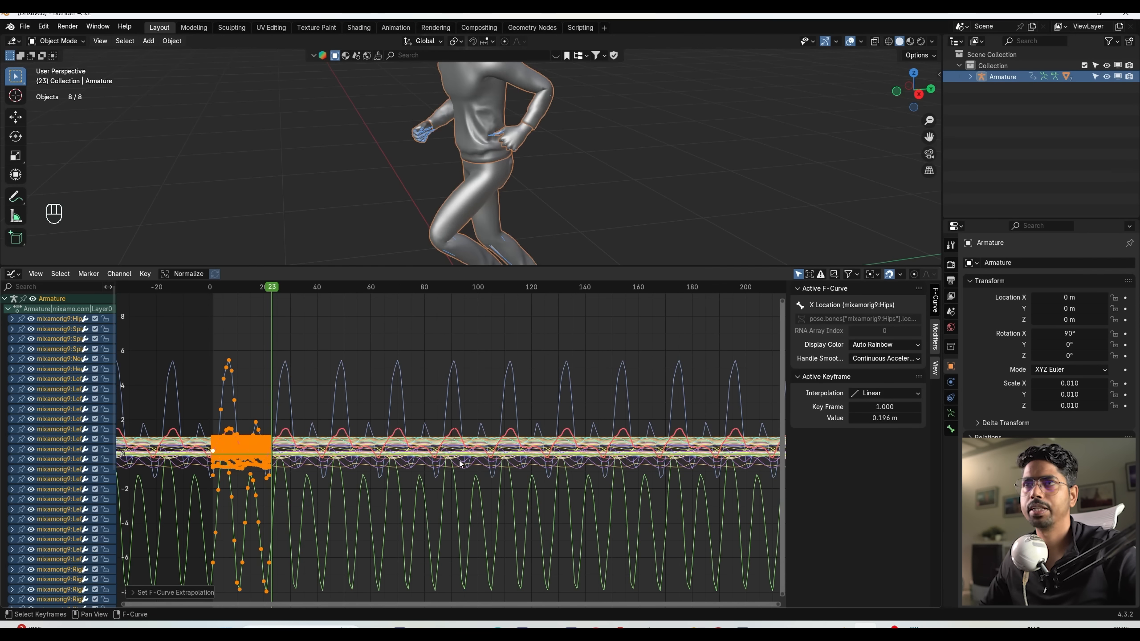
pyautogui.scroll(-4, 356, 414)
pyautogui.press('space')
pyautogui.scroll(-5, 471, 198)
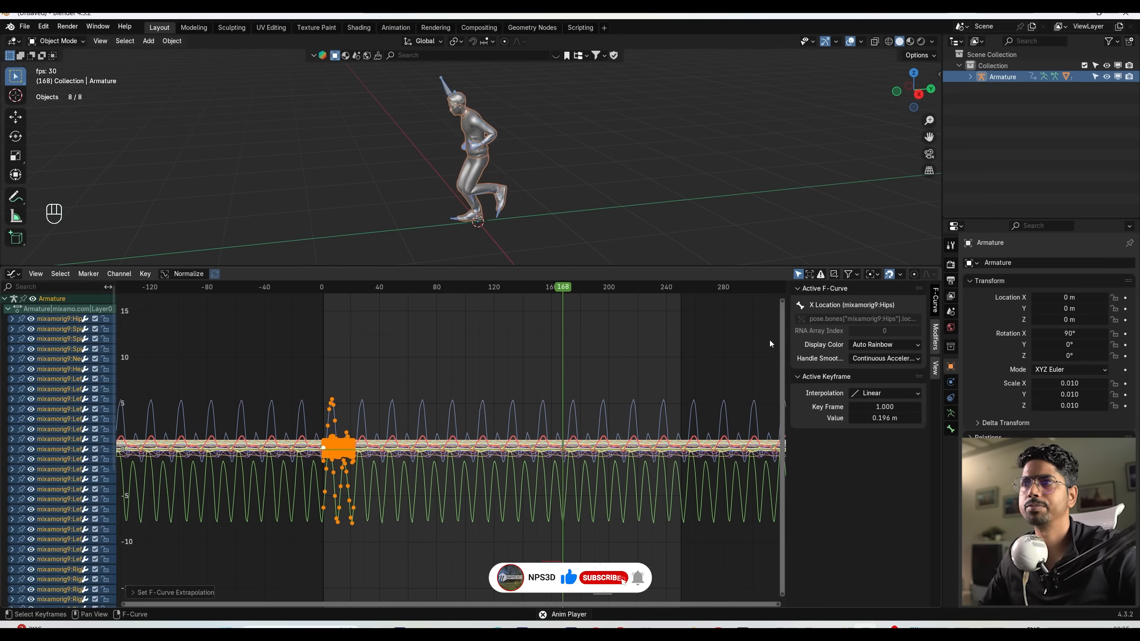
pyautogui.press('space')
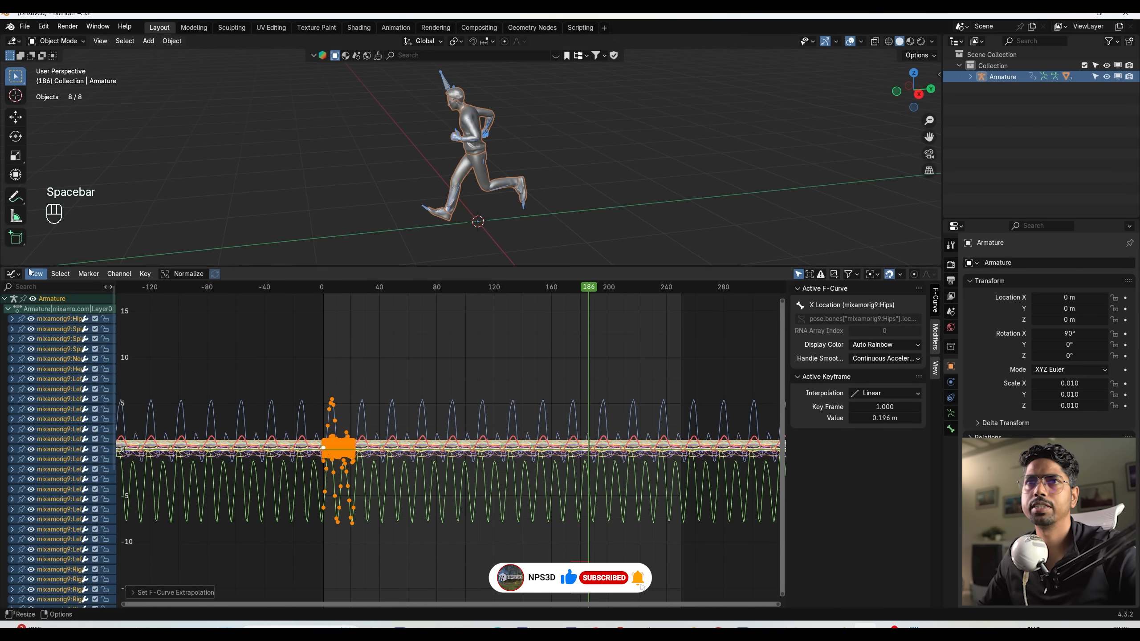
pyautogui.moveTo(28, 269); pyautogui.dragTo(225, 405)
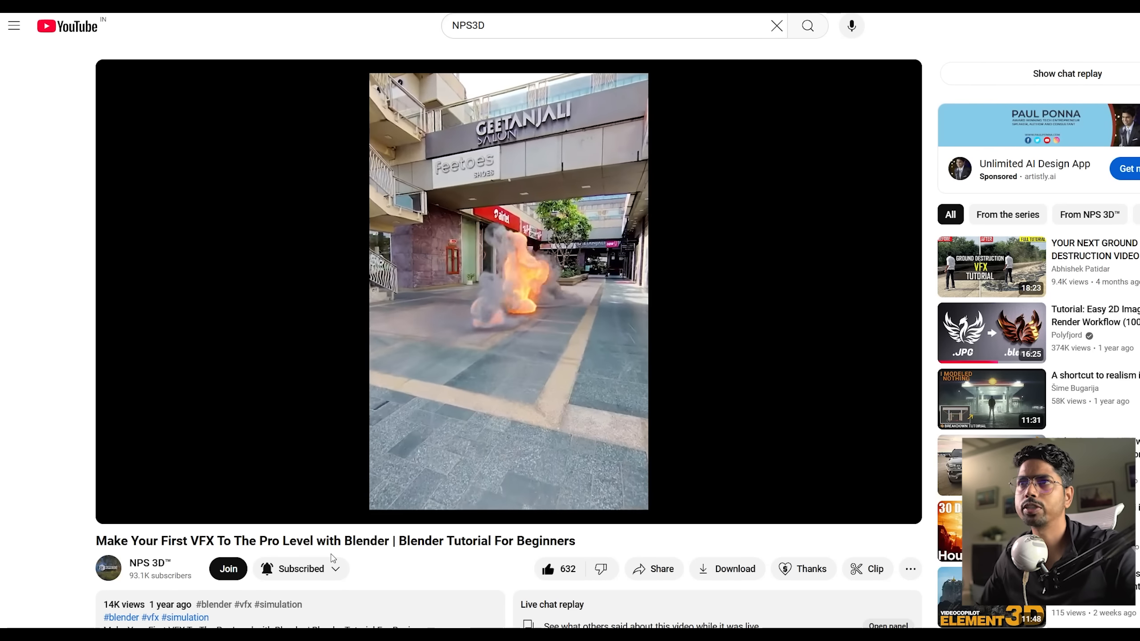
# Switch to YouTube and skim through the "Make Your First VFX To The Pro Level with Blender" tutorial.
pyautogui.moveTo(131, 493); pyautogui.dragTo(435, 492)
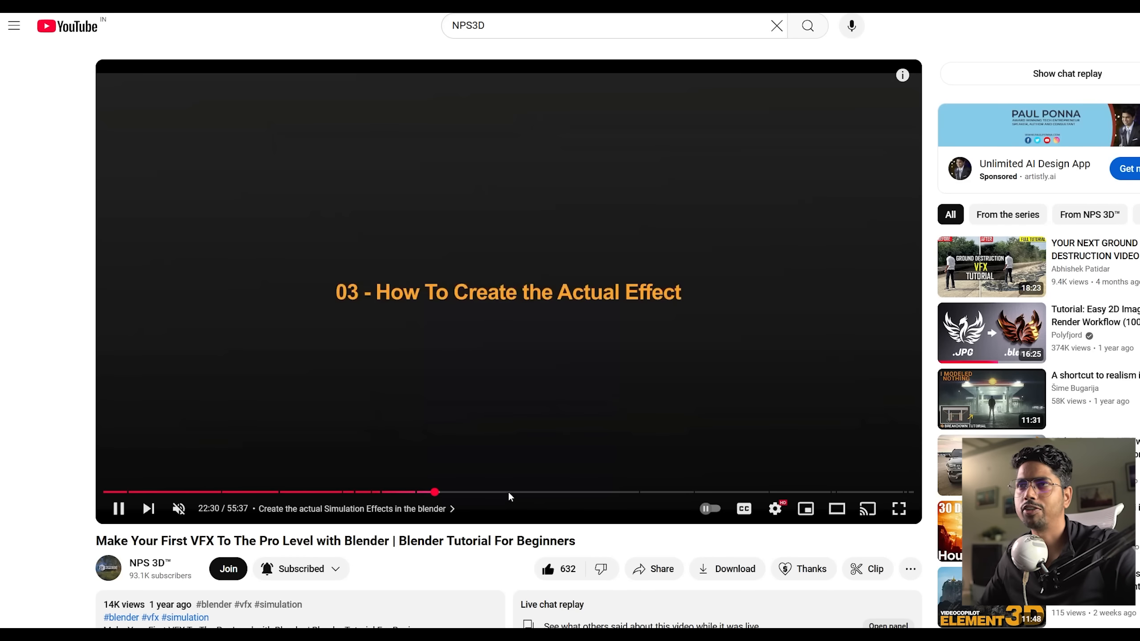
pyautogui.moveTo(508, 494); pyautogui.dragTo(541, 494)
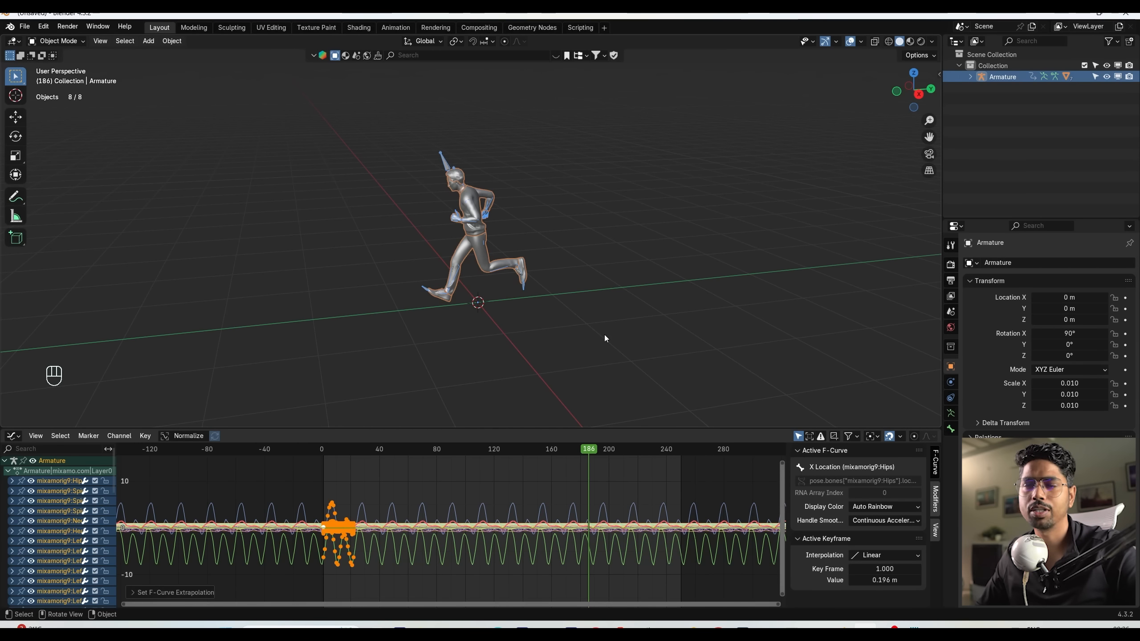
# Return to Blender, change the Graph Editor back to a Timeline and reduce its height.
pyautogui.click(13, 435)
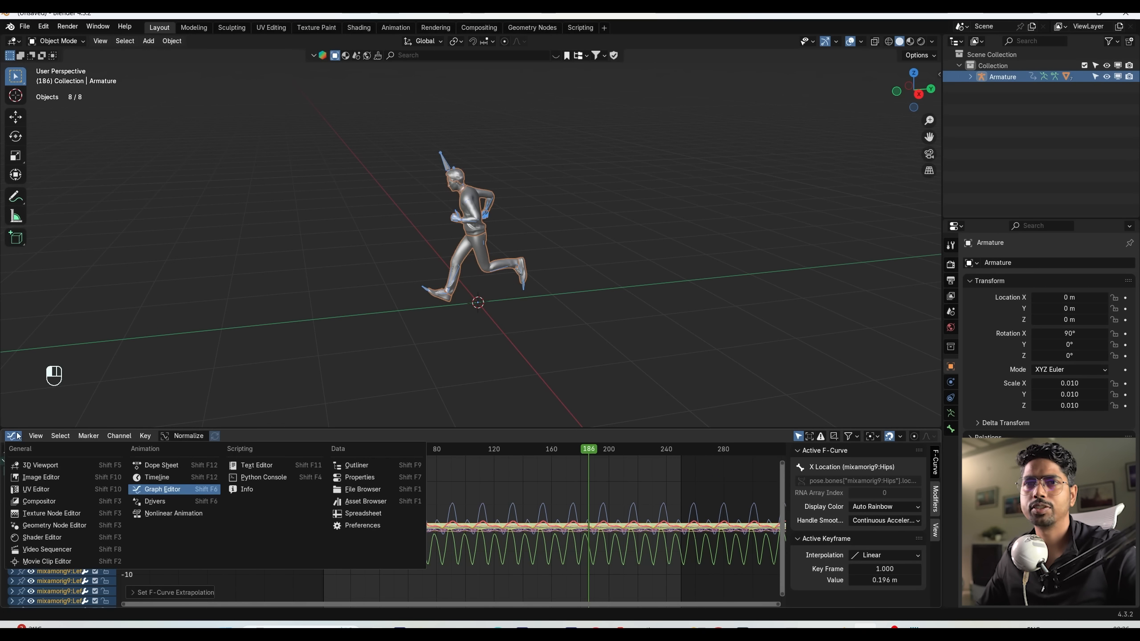
pyautogui.click(153, 477)
pyautogui.moveTo(324, 430); pyautogui.dragTo(324, 507)
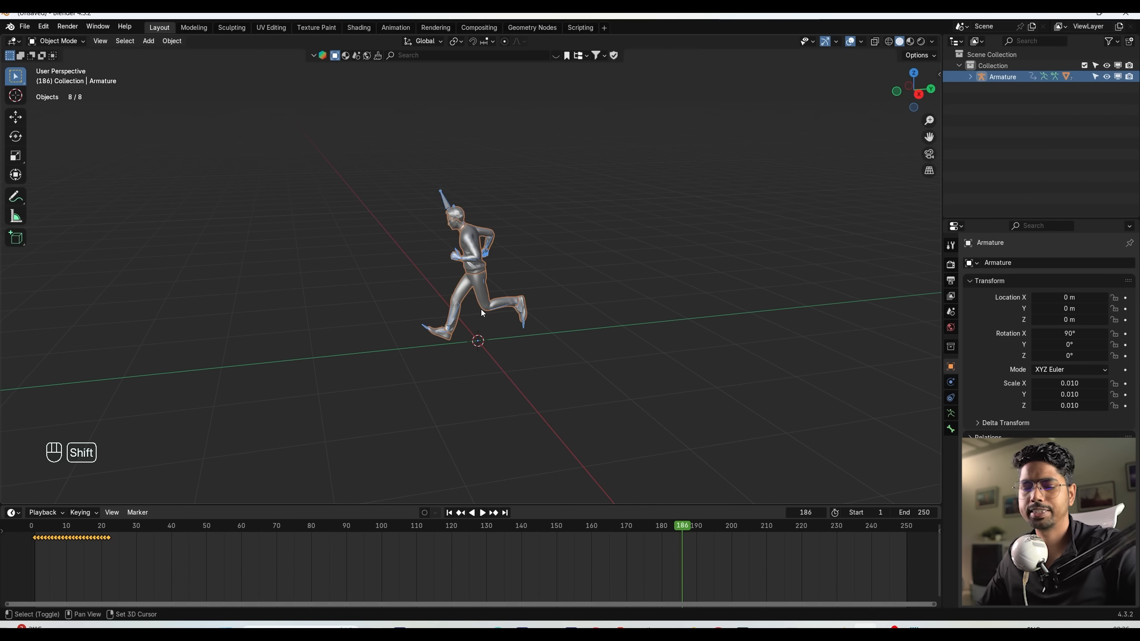
pyautogui.hotkey('shift', 'a')
pyautogui.moveTo(464, 320)
pyautogui.click(548, 331)
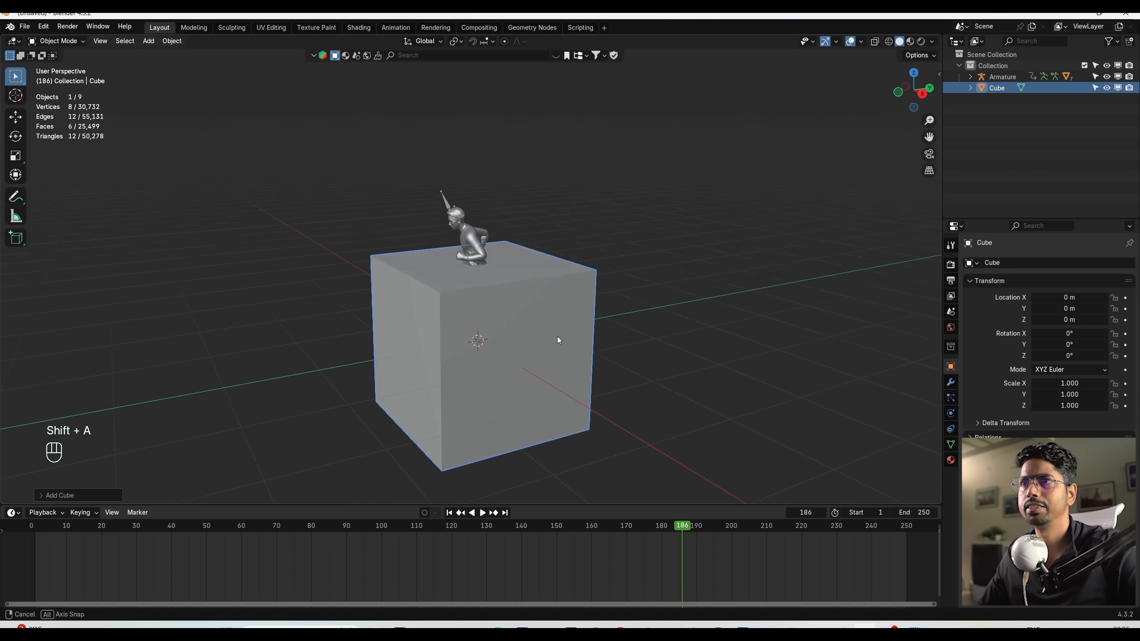
pyautogui.moveTo(558, 336); pyautogui.dragTo(489, 271, button='middle')
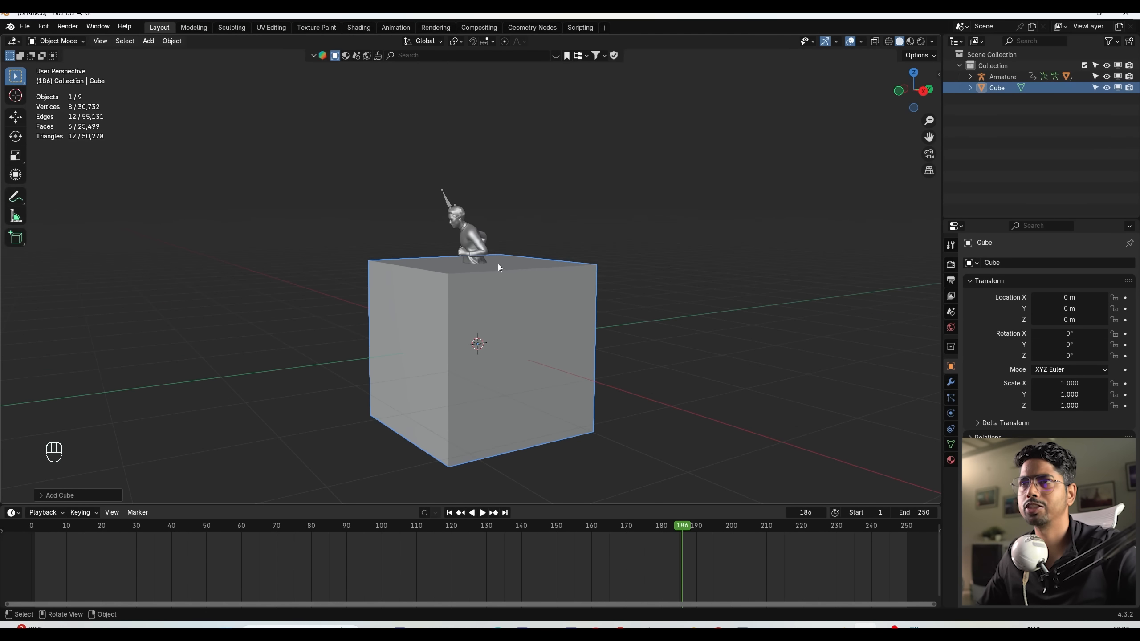
pyautogui.press('Delete')
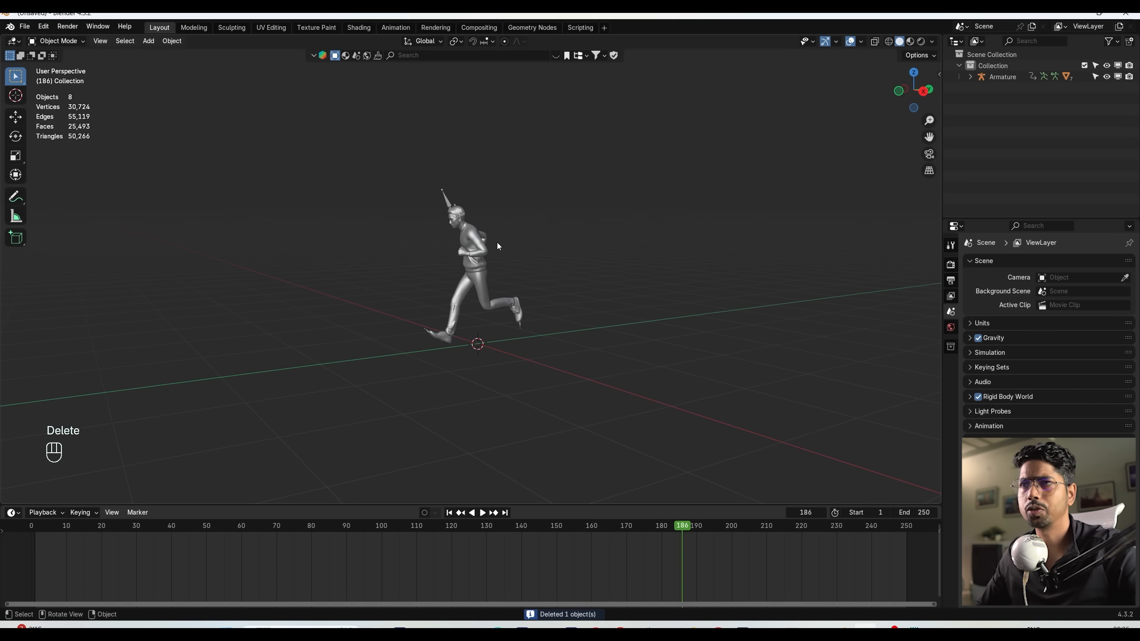
# Inspect the running character from its other side and check its separate meshes by selecting the pants and hair.
pyautogui.moveTo(511, 339)
pyautogui.mouseDown(button='middle')
pyautogui.moveTo(511, 307)
pyautogui.moveTo(653, 322)
pyautogui.moveTo(520, 321)
pyautogui.mouseUp(button='middle')
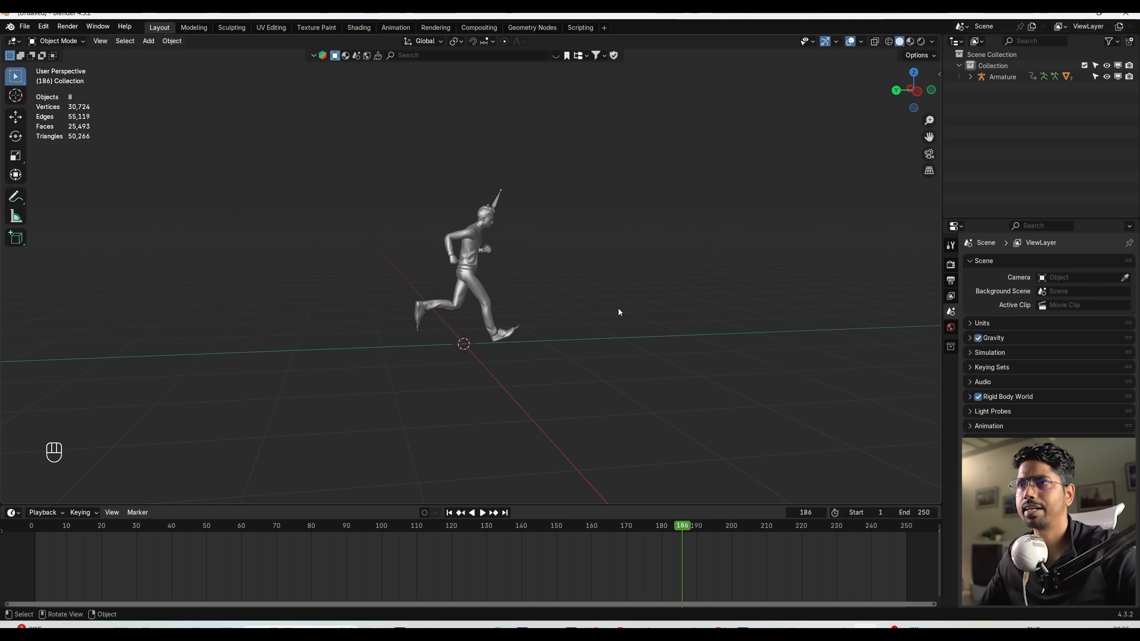
pyautogui.scroll(3, 460, 322)
pyautogui.click(494, 300)
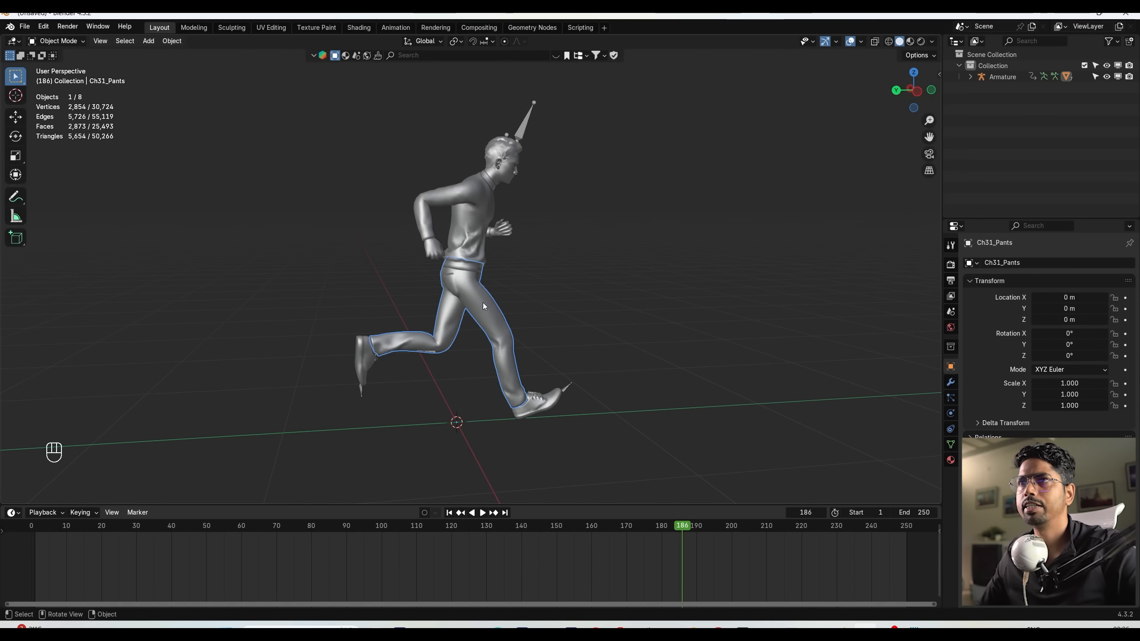
pyautogui.click(460, 241)
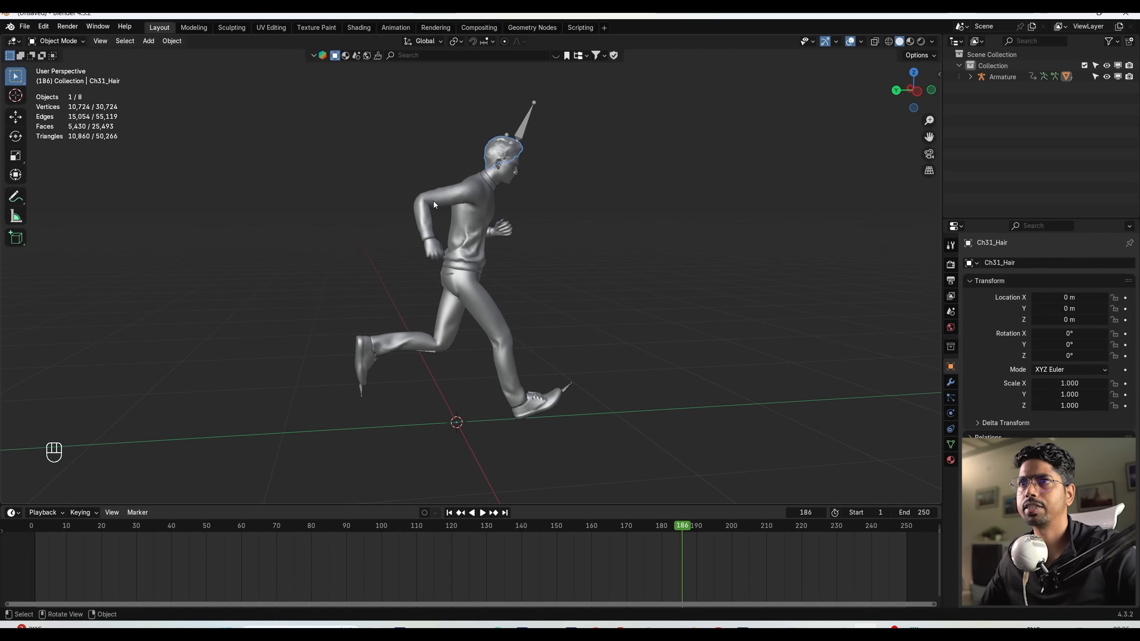
pyautogui.click(397, 337)
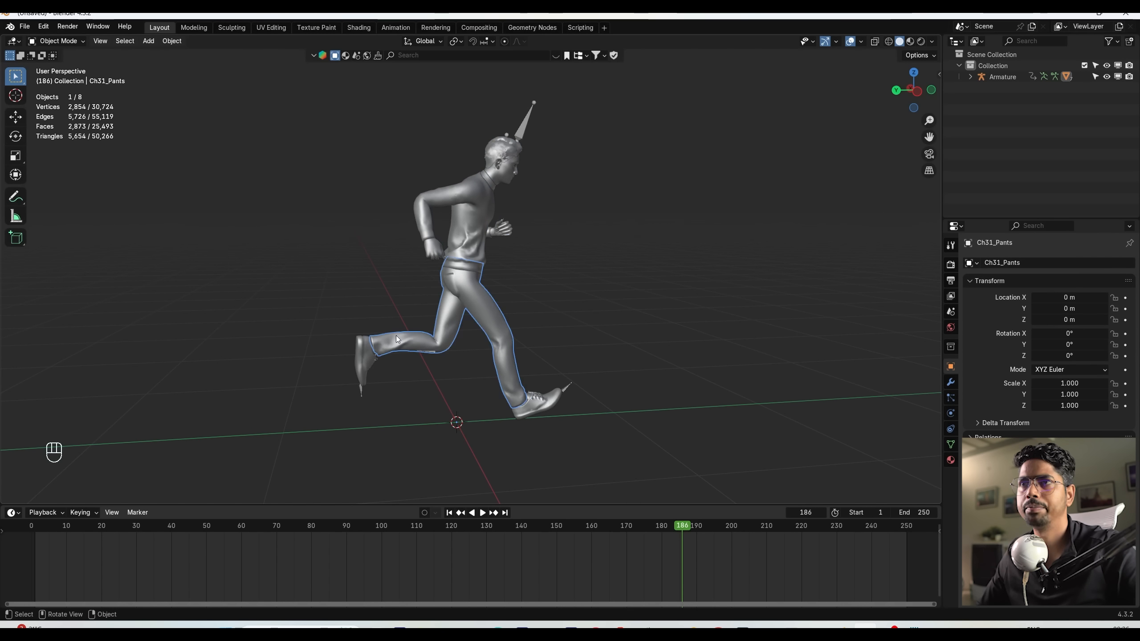
# Join the running character's separate clothing, shoe, body and hair meshes into one mesh, playing back the run to check it.
pyautogui.keyDown('shift'); pyautogui.click(365, 355); pyautogui.keyUp('shift')
pyautogui.keyDown('shift'); pyautogui.click(459, 254); pyautogui.keyUp('shift')
pyautogui.keyDown('shift'); pyautogui.click(501, 167); pyautogui.keyUp('shift')
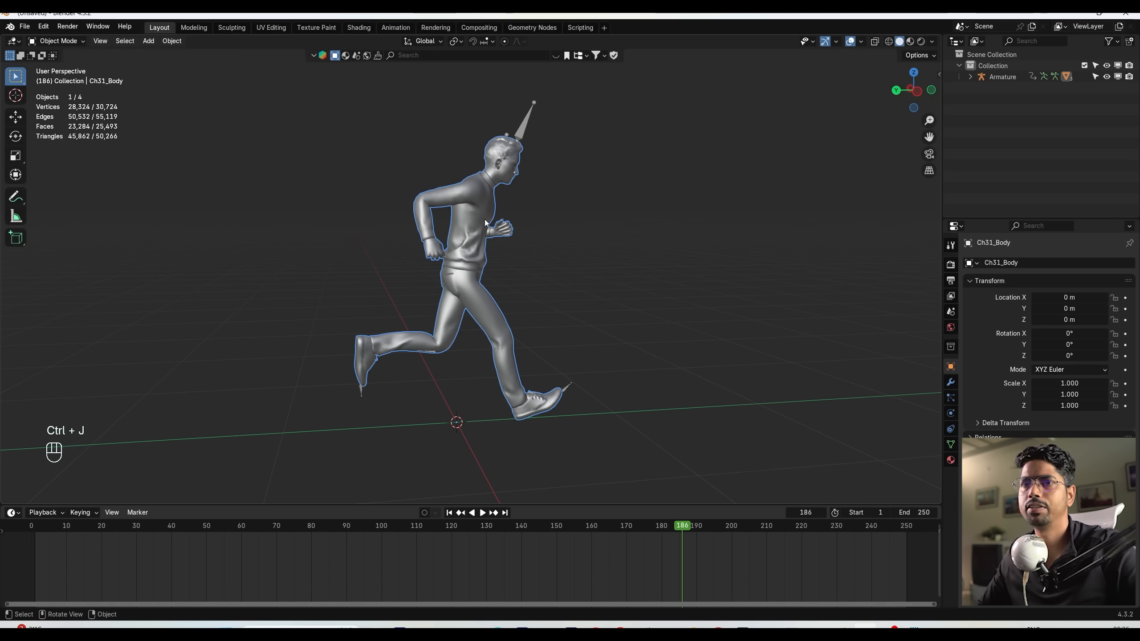
pyautogui.press('space')
pyautogui.scroll(-2, 484, 243)
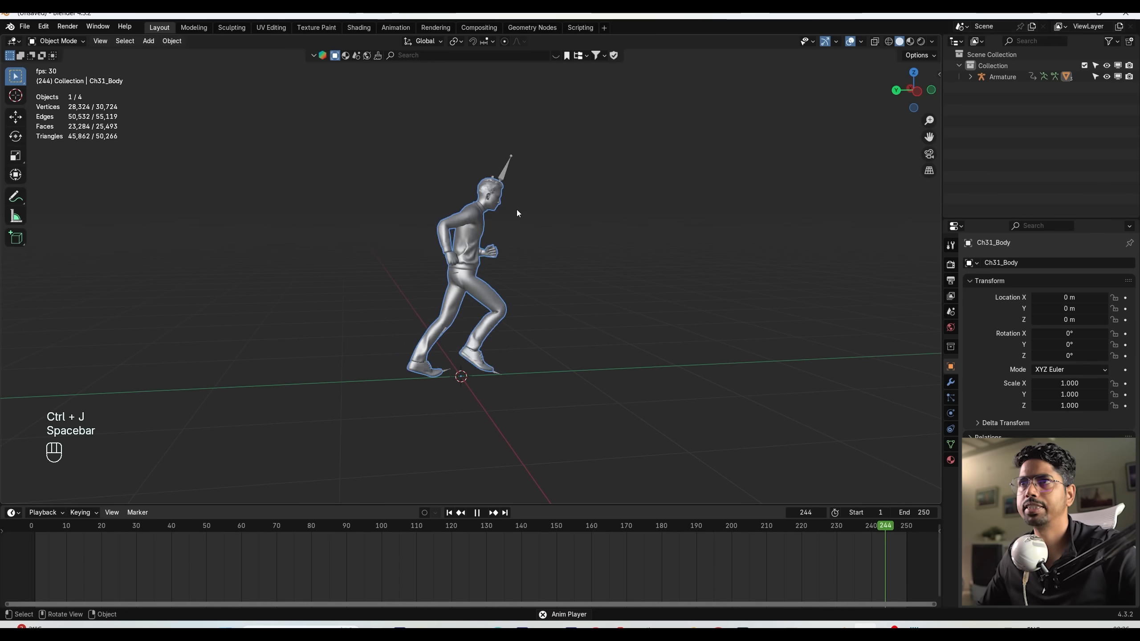
pyautogui.press('space')
pyautogui.scroll(3, 518, 211)
pyautogui.click(499, 143)
pyautogui.hotkey('ctrl', 'j')
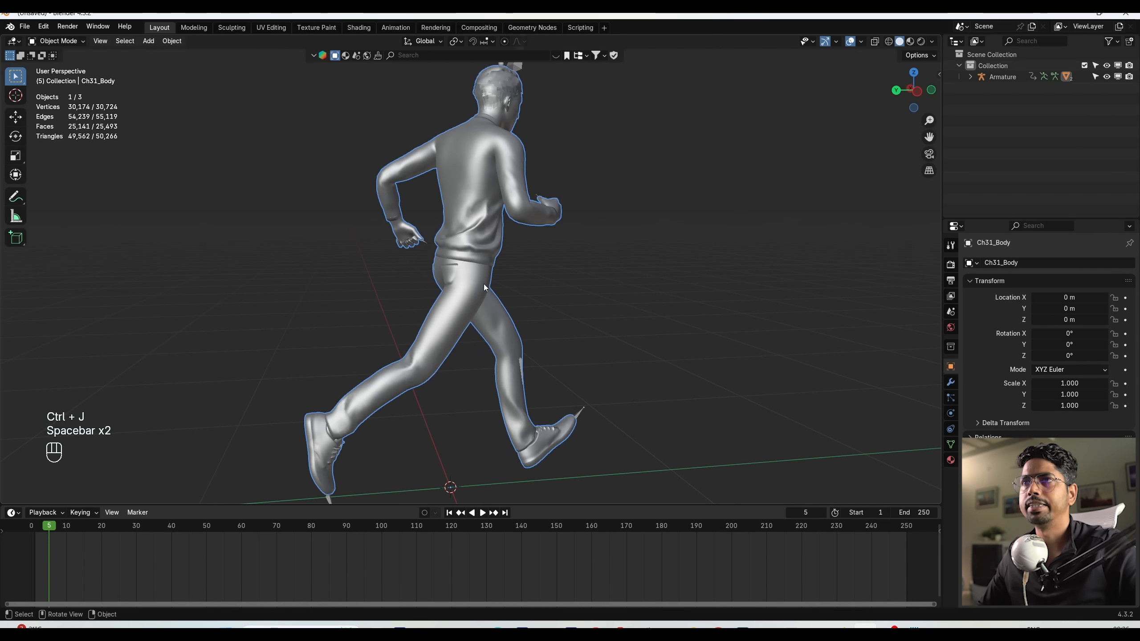
# Add the Quick Smoke effect to the joined body mesh, enclosing the runner in a smoke domain.
pyautogui.click(172, 41)
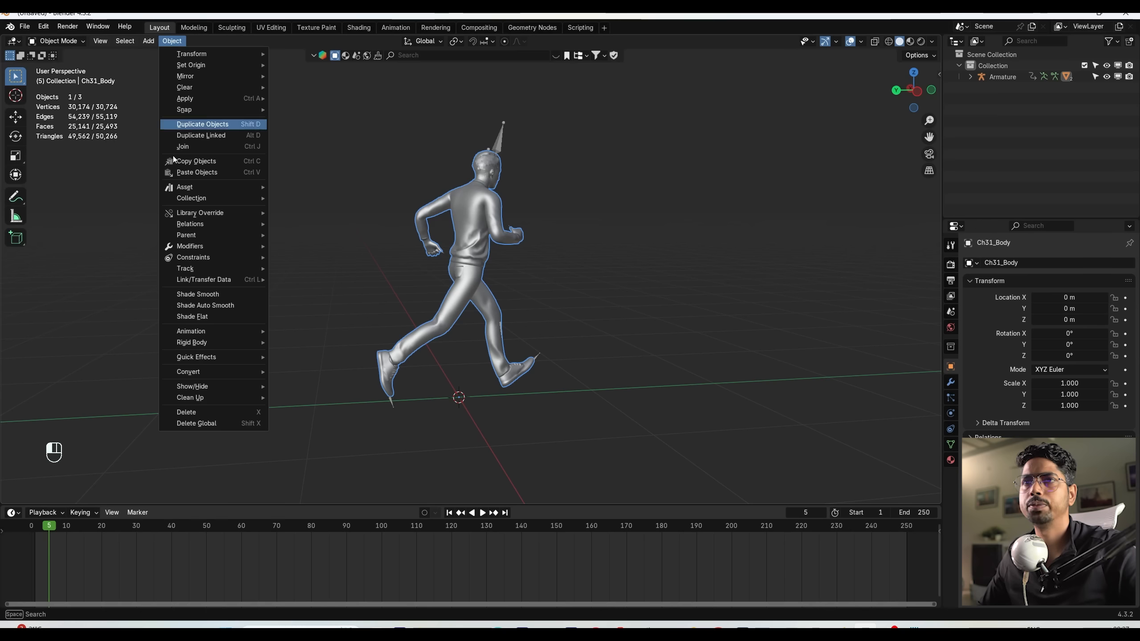
pyautogui.moveTo(198, 359)
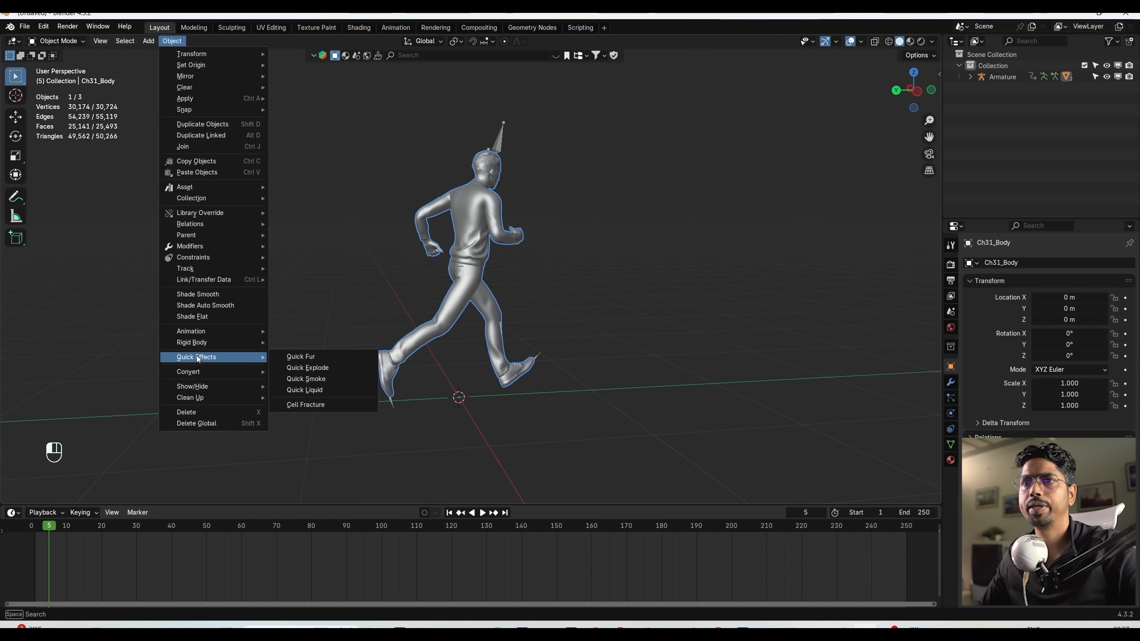
pyautogui.click(323, 382)
pyautogui.moveTo(322, 378); pyautogui.dragTo(477, 431, button='middle')
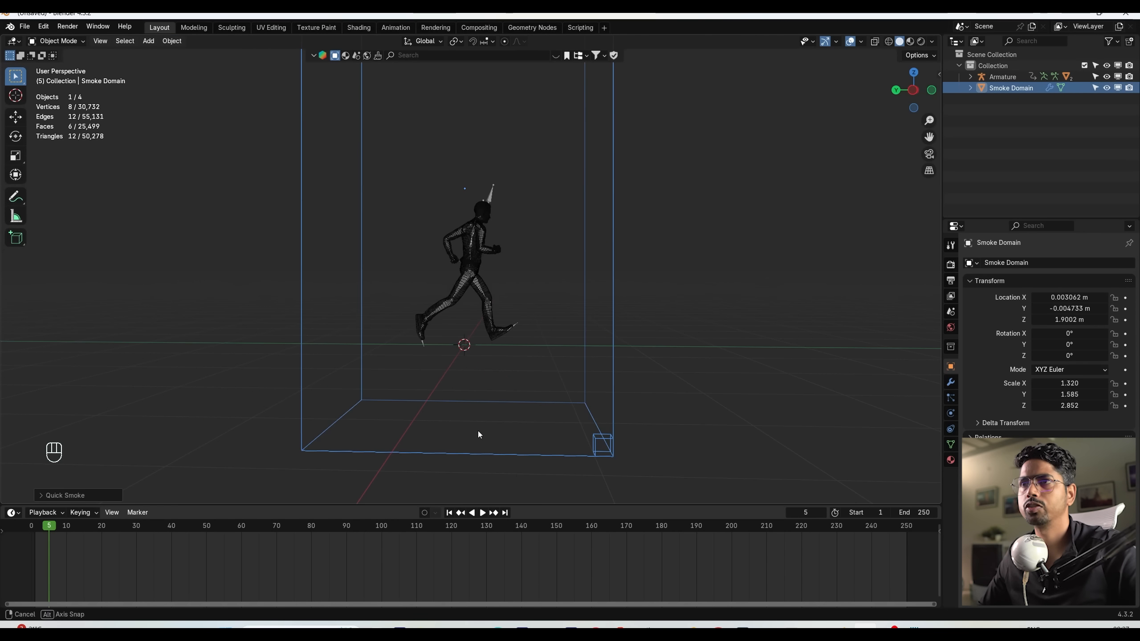
pyautogui.scroll(-2, 618, 272)
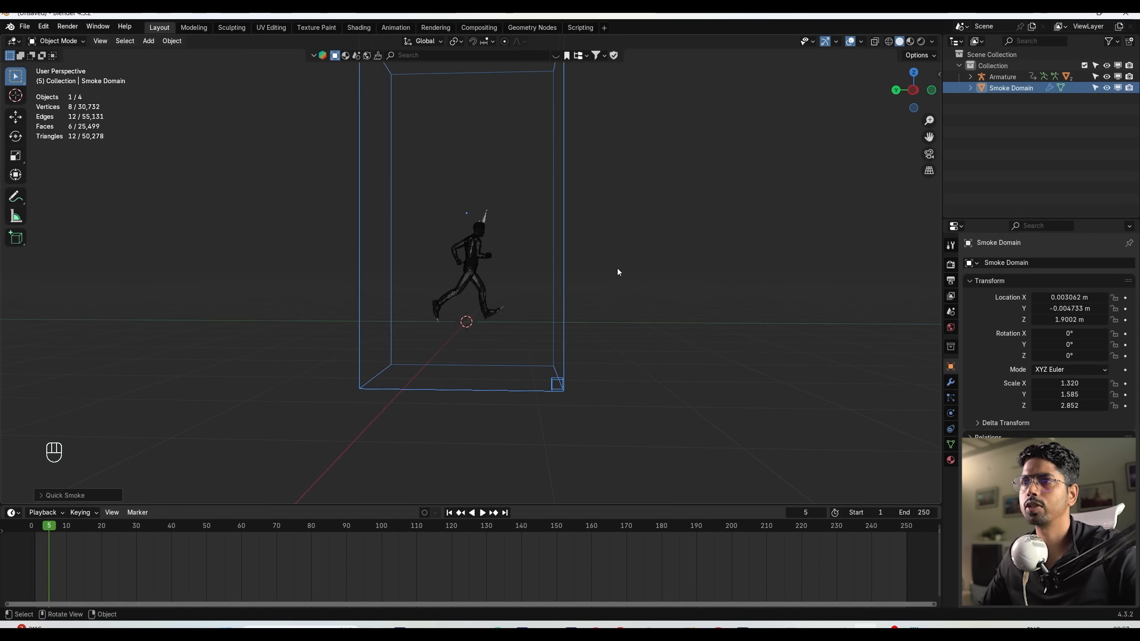
# Raise the smoke domain about 0.95 m along Z from the front view so its base sits at ground level.
pyautogui.press('KP_1')
pyautogui.scroll(4, 616, 268)
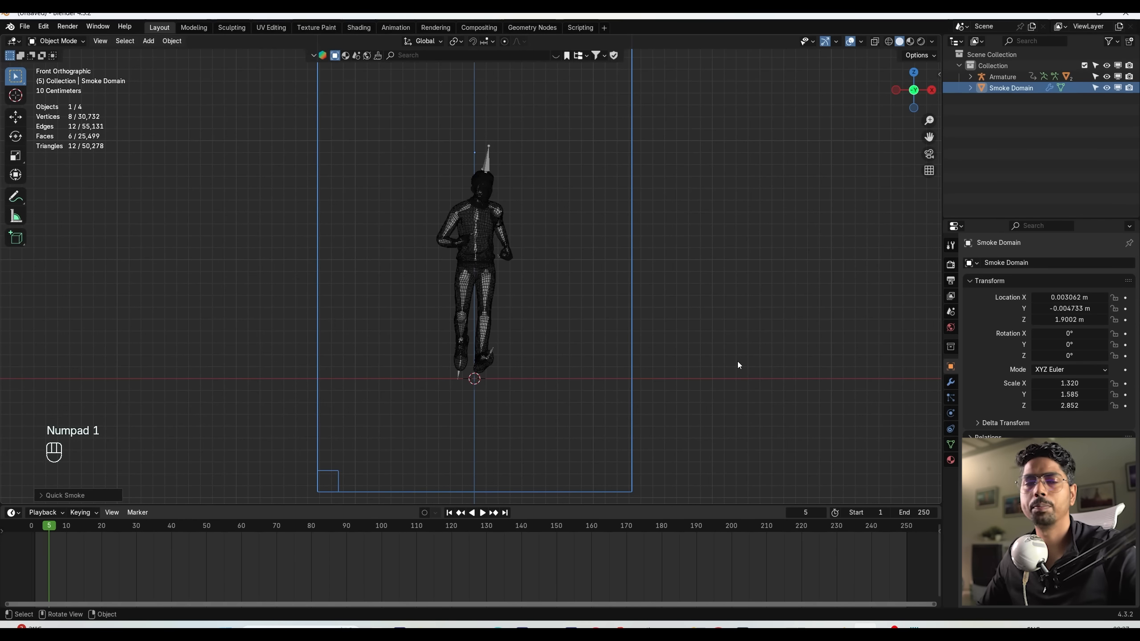
pyautogui.press('g')
pyautogui.press('z')
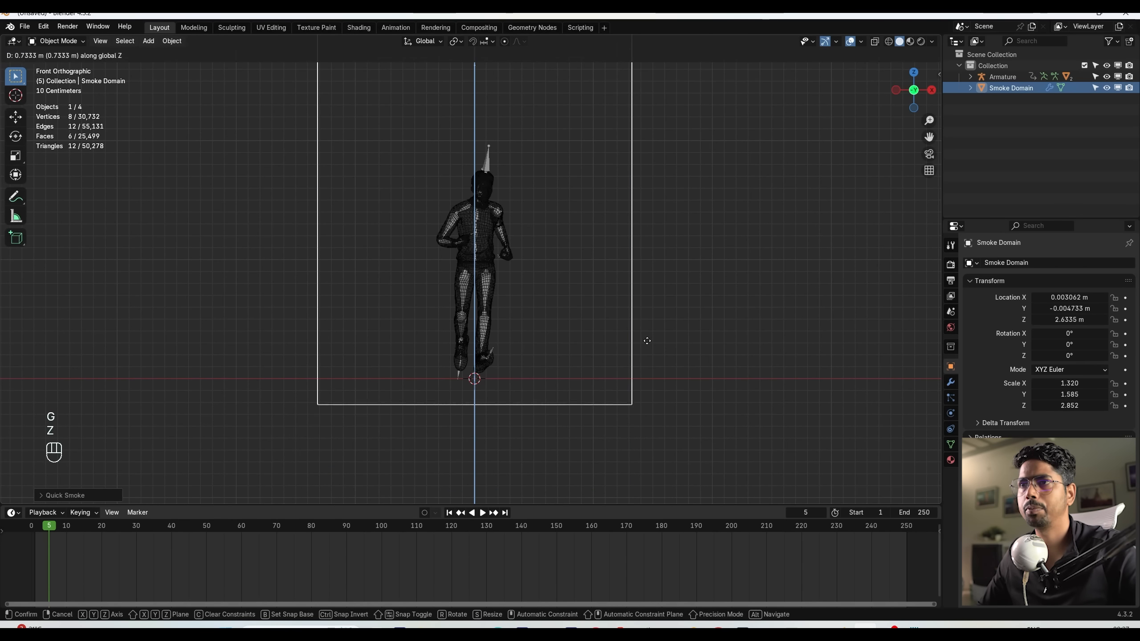
pyautogui.click(642, 316)
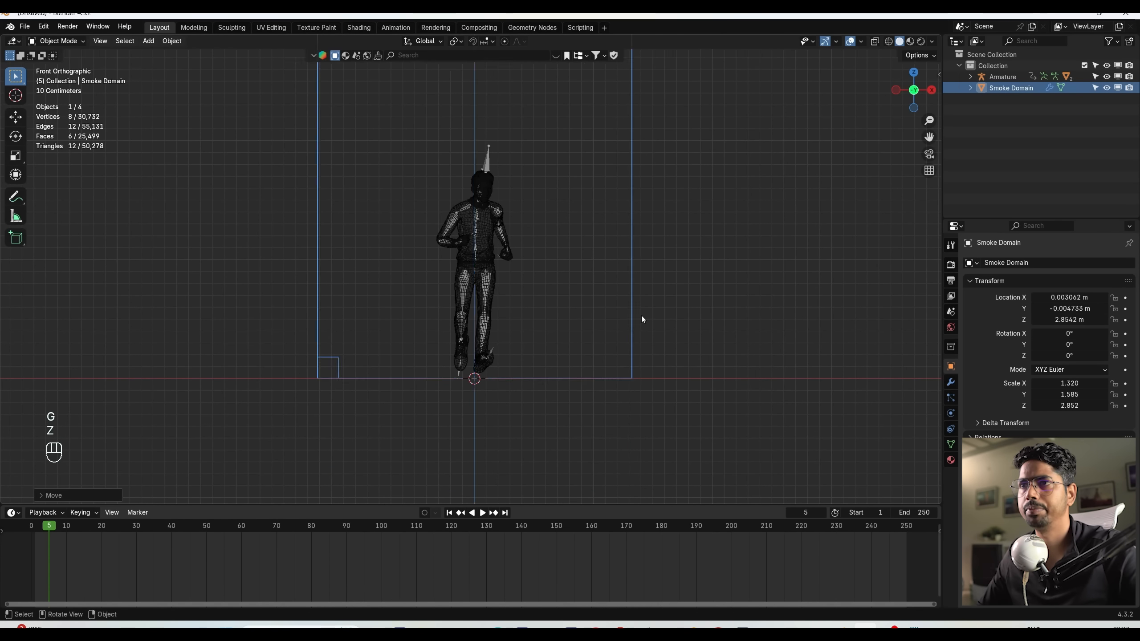
pyautogui.moveTo(642, 315); pyautogui.dragTo(608, 333, button='middle')
pyautogui.press('KP_1')
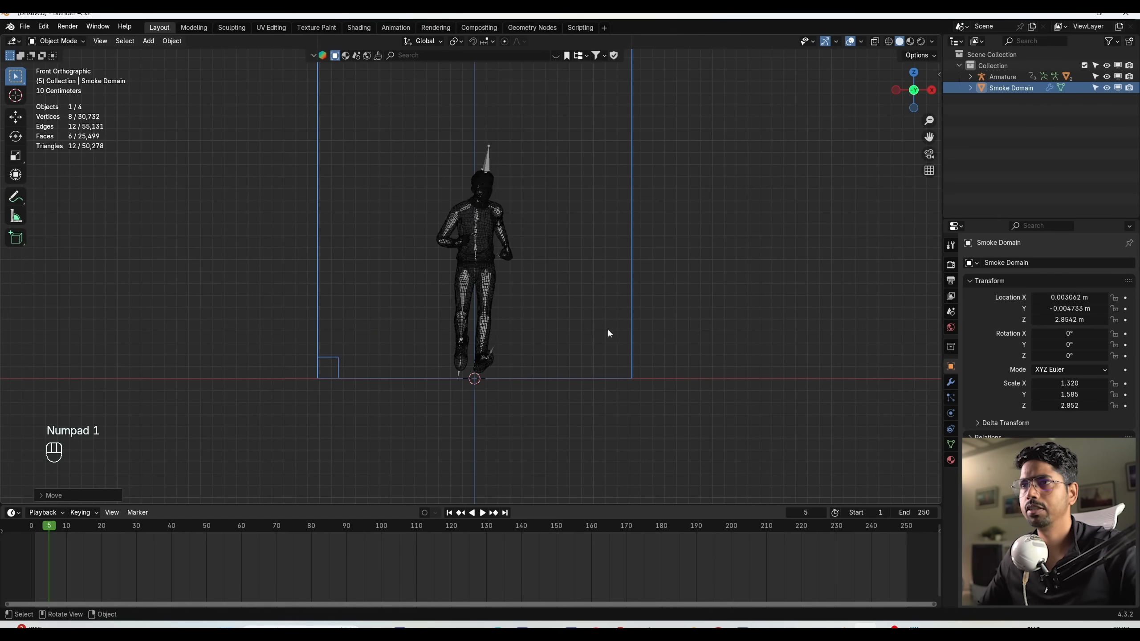
# Play back the smoke simulation from the first frame and examine how the smoke rises from the runner.
pyautogui.press('space')
pyautogui.press('space')
pyautogui.scroll(2, 520, 351)
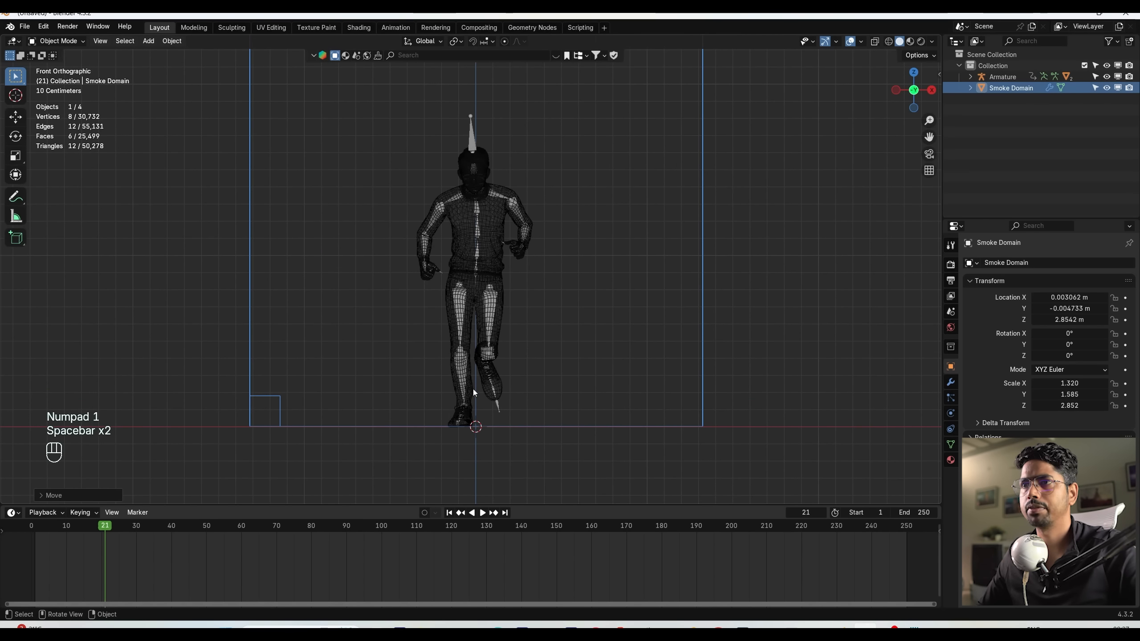
pyautogui.press('space')
pyautogui.press('space')
pyautogui.hotkey('shift', 'Left')
pyautogui.moveTo(445, 363); pyautogui.dragTo(588, 378, button='middle')
pyautogui.scroll(-5, 567, 370)
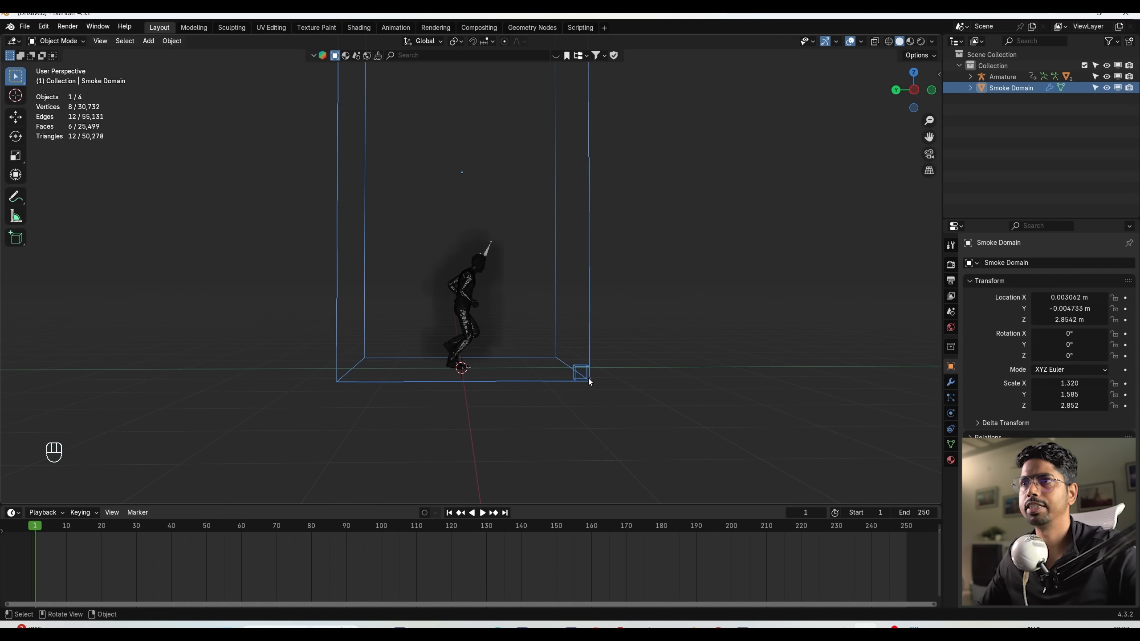
pyautogui.press('space')
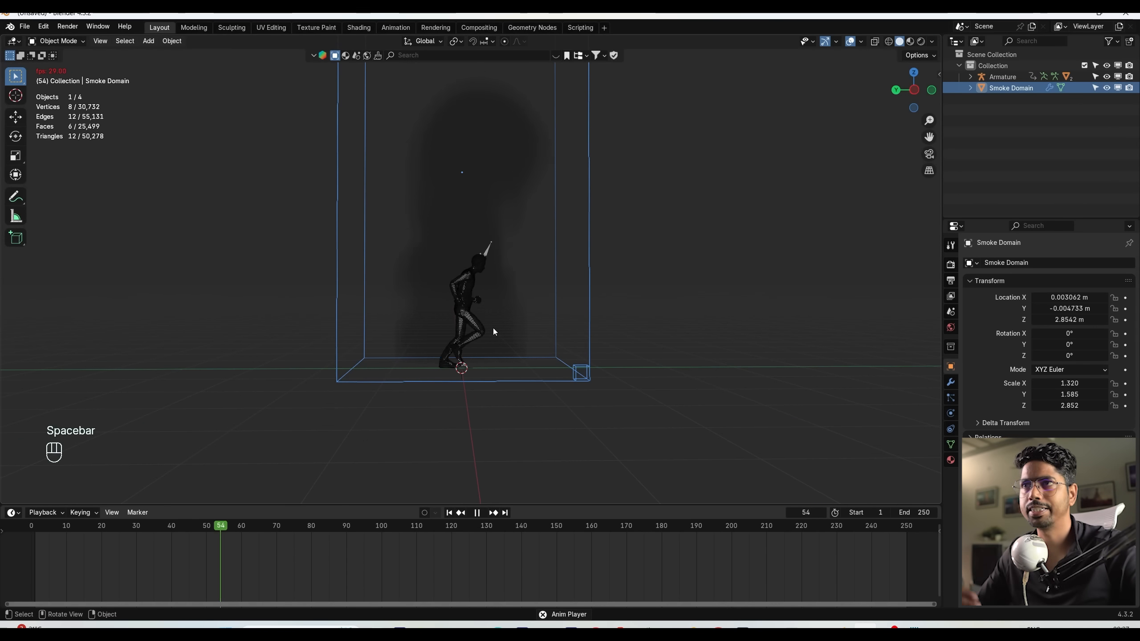
pyautogui.press('space')
pyautogui.keyDown('shift'); pyautogui.moveTo(485, 326); pyautogui.dragTo(507, 352, button='middle'); pyautogui.keyUp('shift')
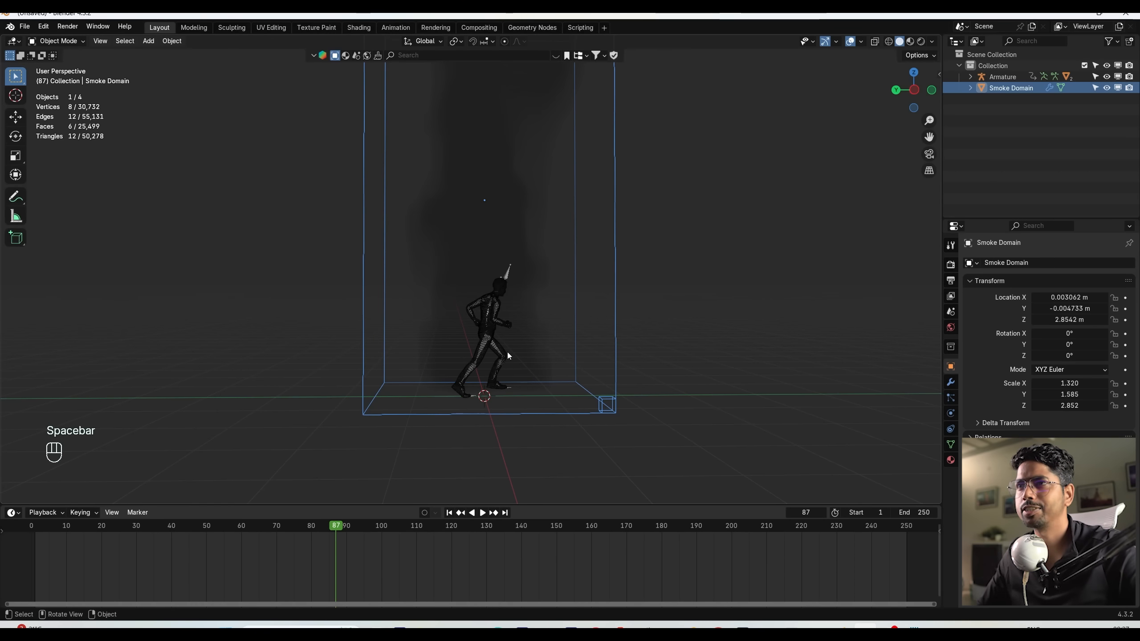
pyautogui.keyDown('shift'); pyautogui.moveTo(509, 351); pyautogui.dragTo(502, 360, button='middle'); pyautogui.keyUp('shift')
# Set the body mesh's fluid Flow Type to Fire + Smoke in its physics settings.
pyautogui.click(447, 334)
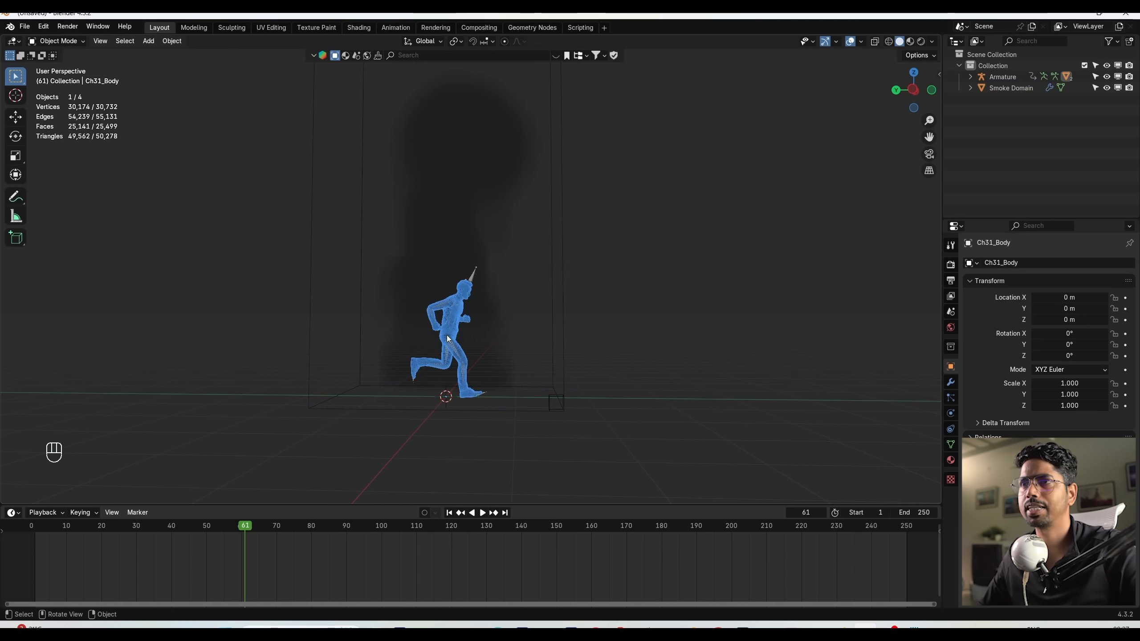
pyautogui.click(951, 415)
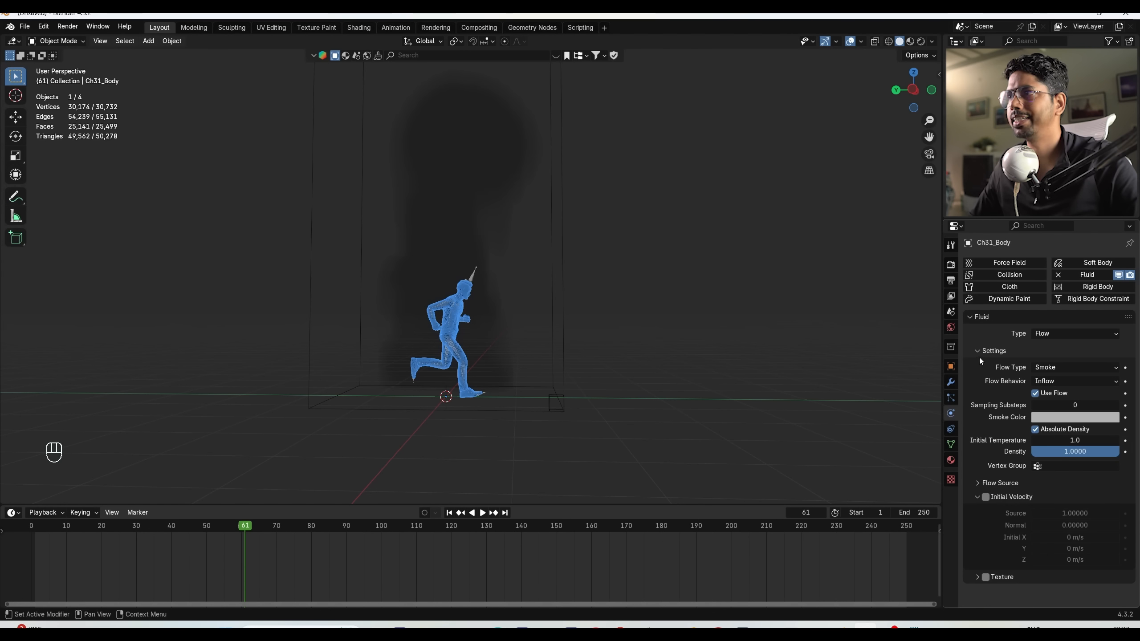
pyautogui.click(1065, 367)
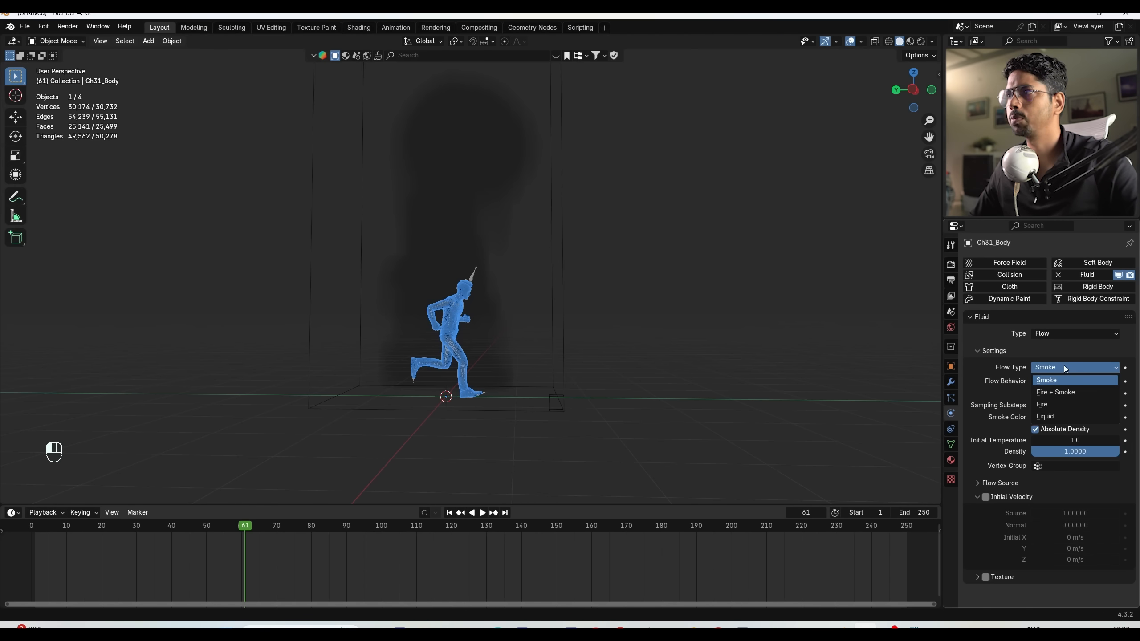
pyautogui.click(1067, 392)
# Play back the fire simulation from the first frame and examine the shape and detail of the flames around the runner.
pyautogui.hotkey('shift', 'Left')
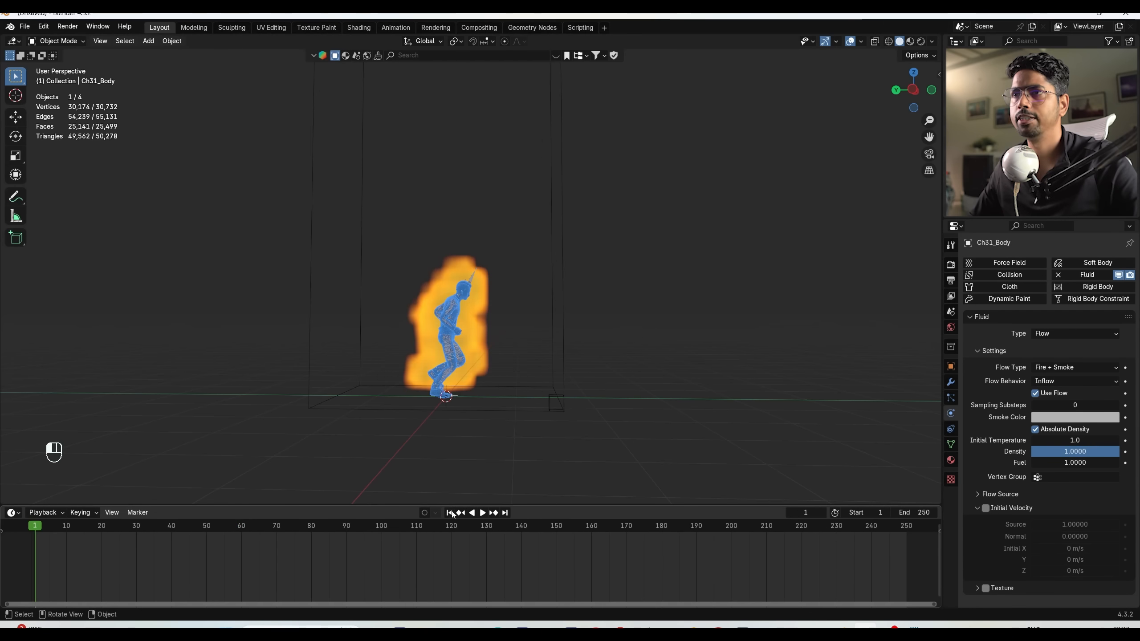
pyautogui.click(483, 513)
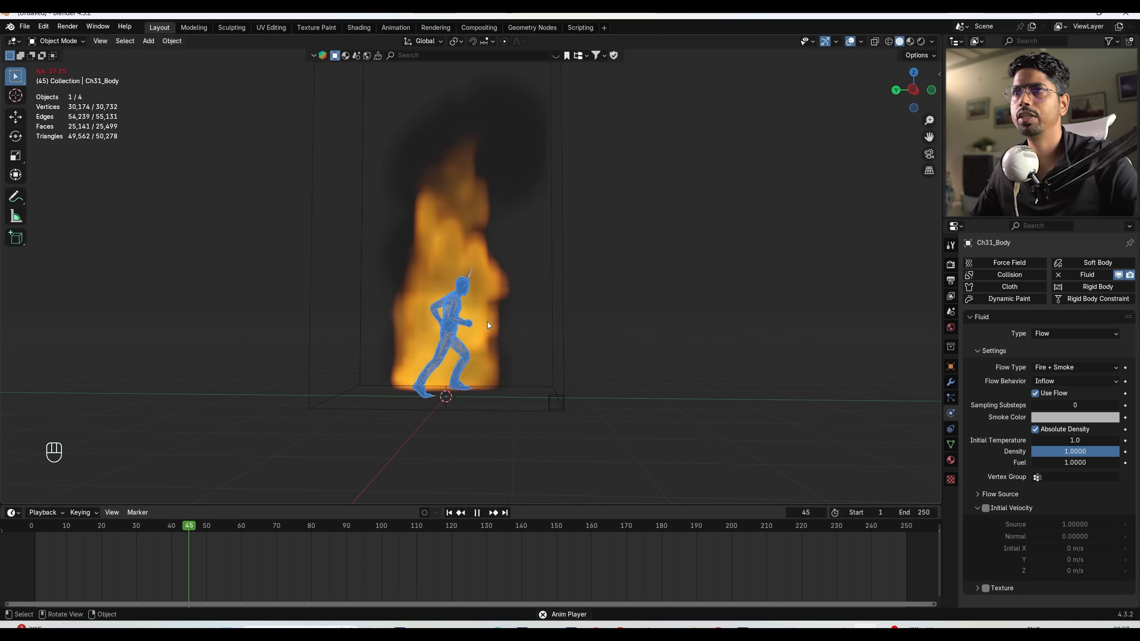
pyautogui.scroll(-1, 492, 323)
pyautogui.keyDown('shift'); pyautogui.moveTo(498, 323); pyautogui.dragTo(521, 351, button='middle'); pyautogui.keyUp('shift')
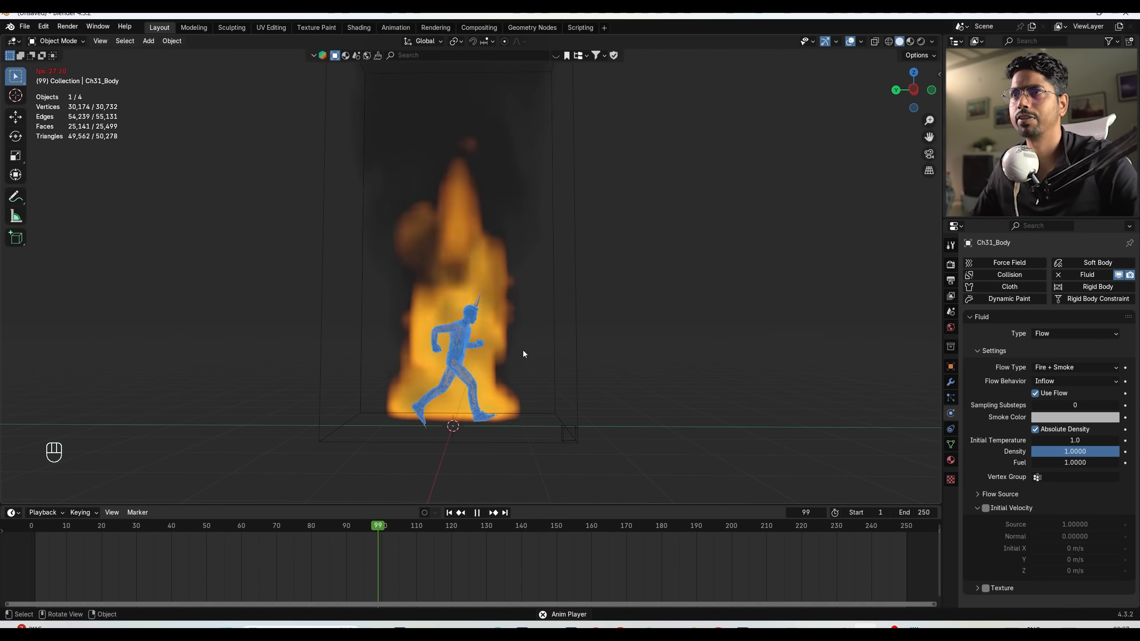
pyautogui.press('space')
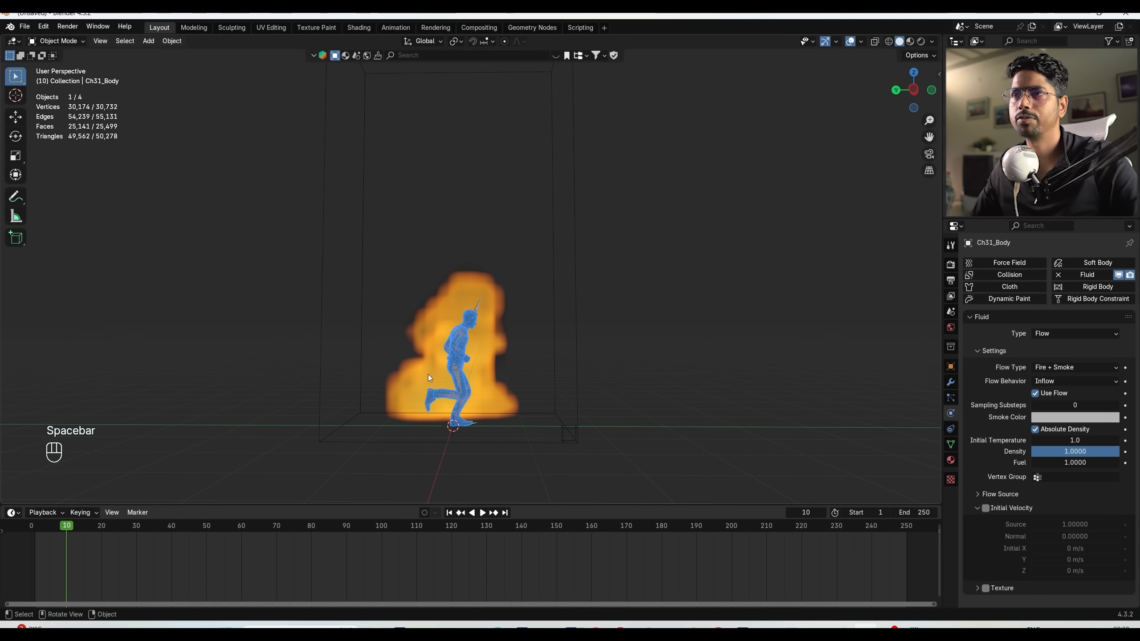
pyautogui.keyDown('shift'); pyautogui.moveTo(493, 363); pyautogui.dragTo(505, 342, button='middle'); pyautogui.keyUp('shift')
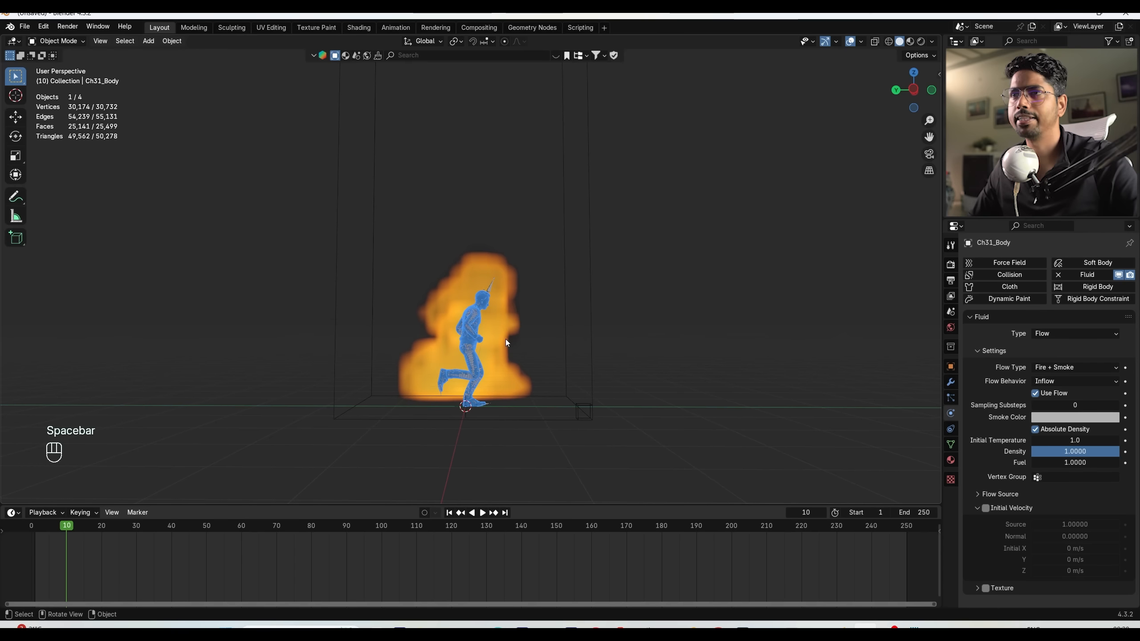
pyautogui.press('space')
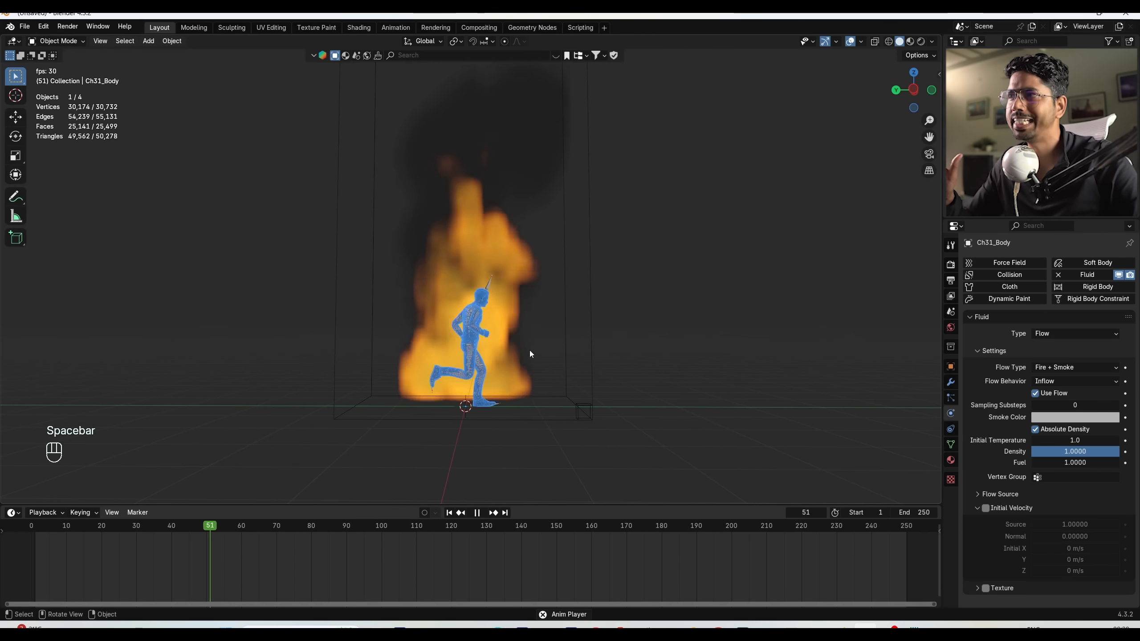
pyautogui.press('space')
pyautogui.moveTo(516, 364)
pyautogui.keyDown('shift'); pyautogui.mouseDown(button='middle')
pyautogui.moveTo(528, 394)
pyautogui.moveTo(599, 434)
pyautogui.mouseUp(button='middle'); pyautogui.keyUp('shift')
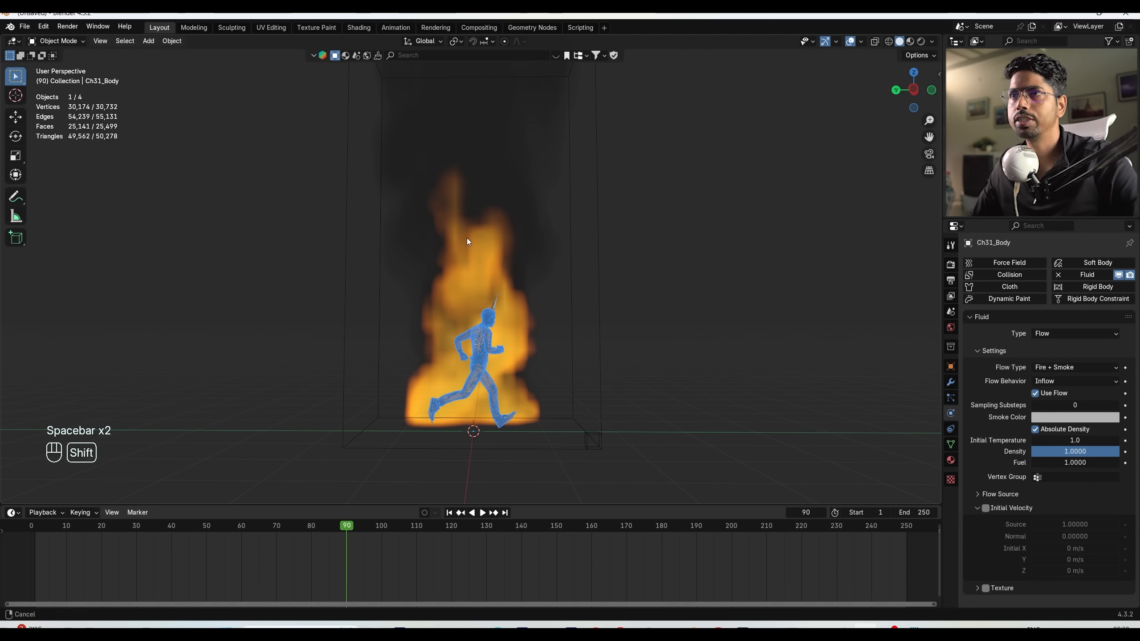
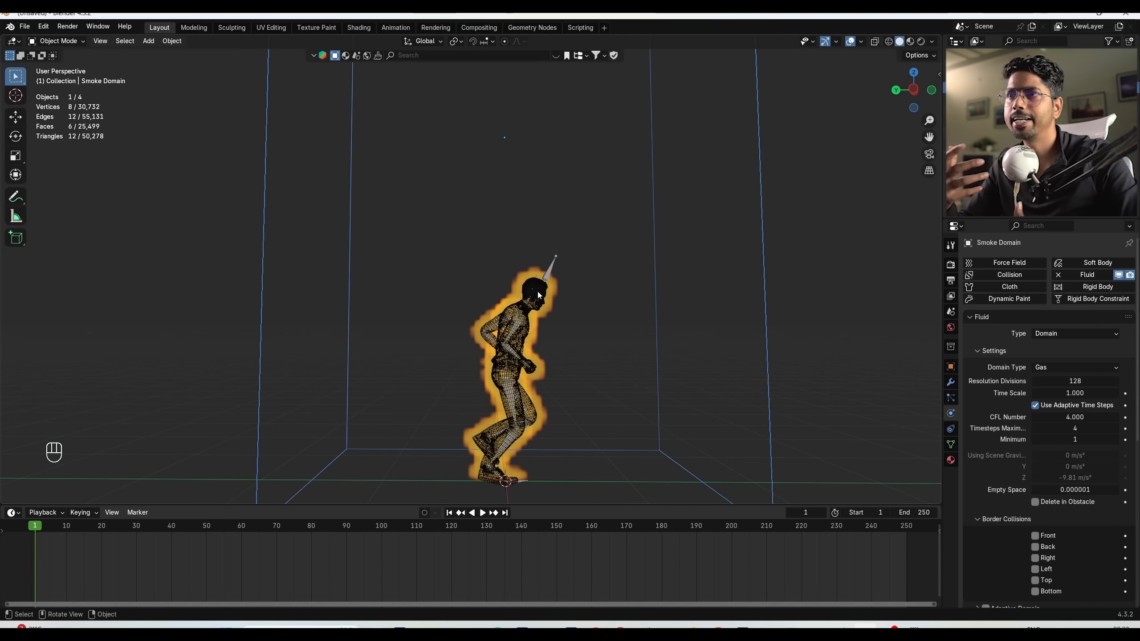
# Preview the higher-resolution fire, then set the smoke domain's Resolution Divisions to 64.
pyautogui.click(482, 512)
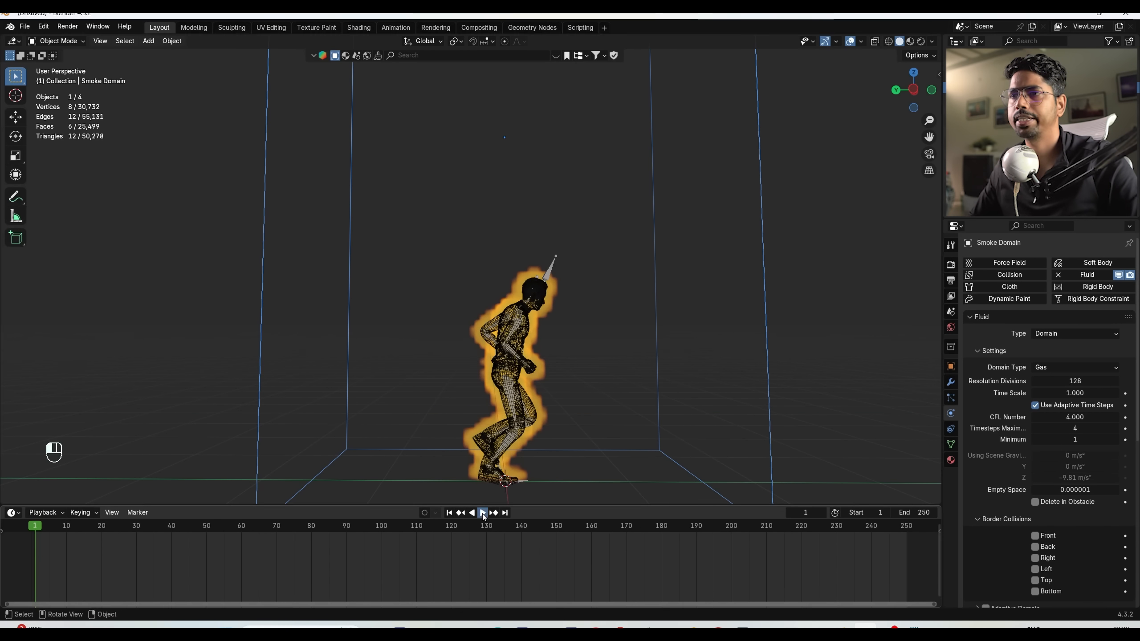
pyautogui.scroll(-2, 522, 401)
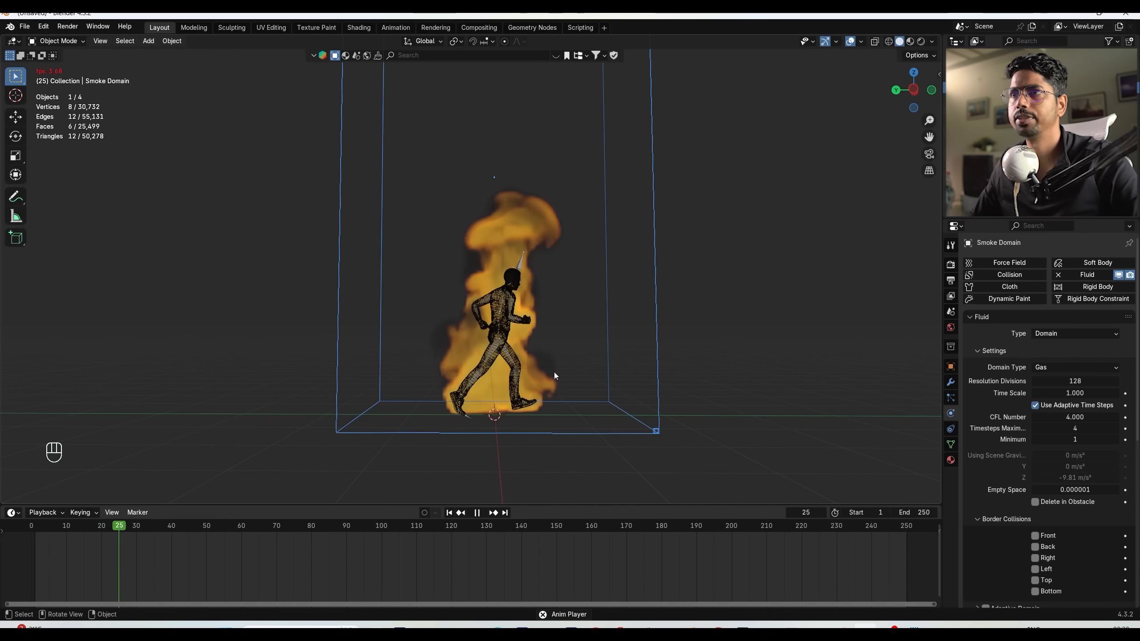
pyautogui.press('Escape')
pyautogui.click(1083, 380)
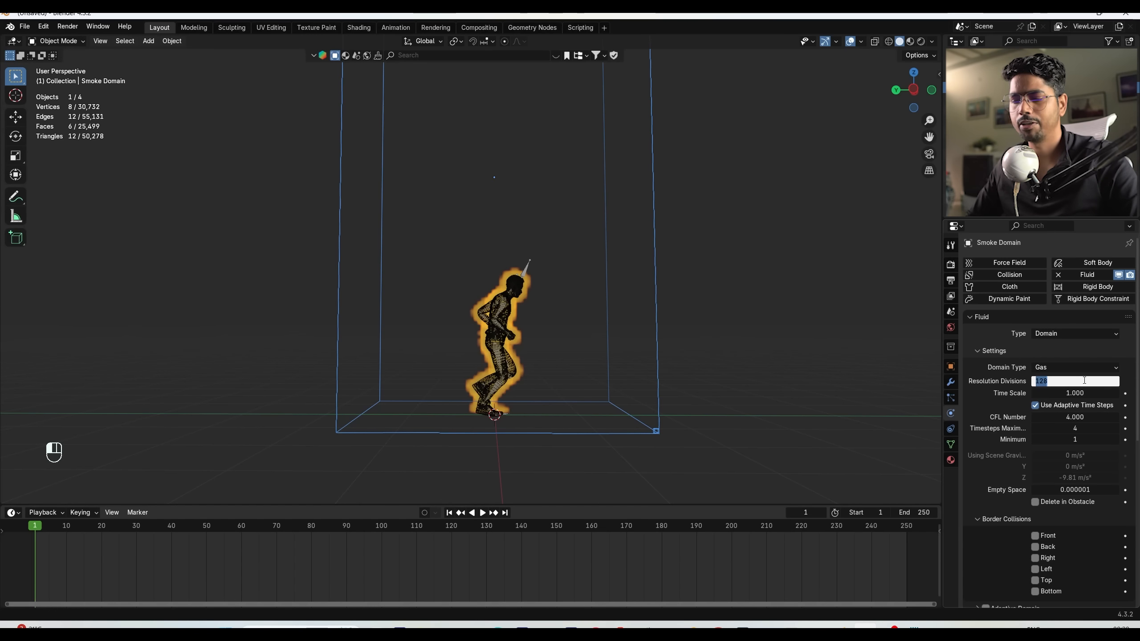
pyautogui.press('Return')
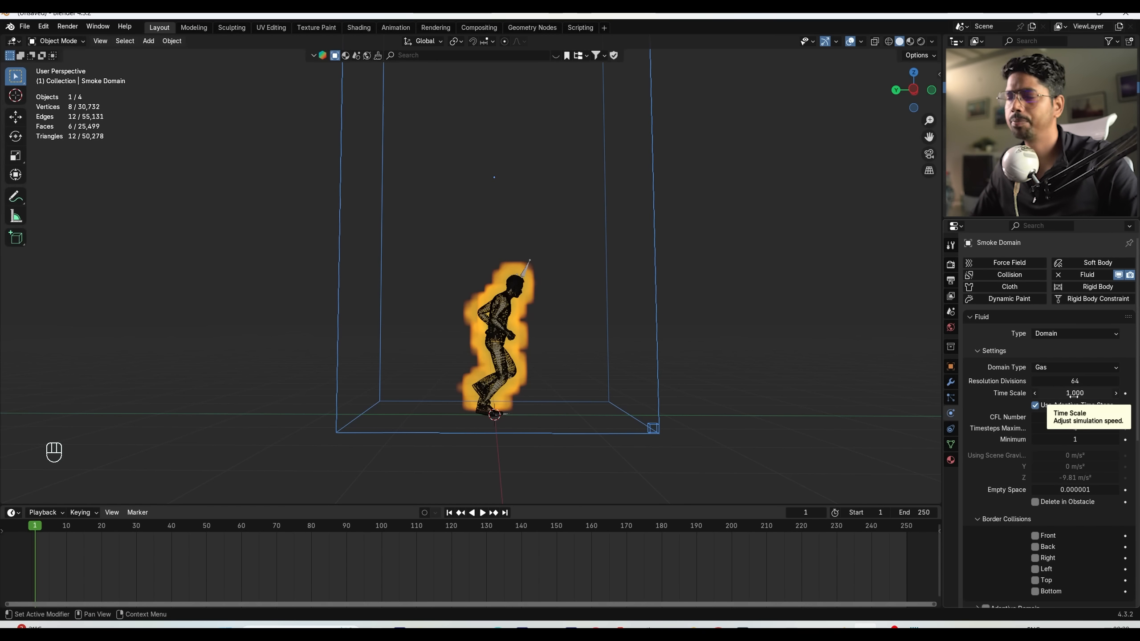
# Open the Blender 4.3 Manual page on fluid domain settings and read the Time Scale to Timesteps Maximum entries.
pyautogui.press('F1')
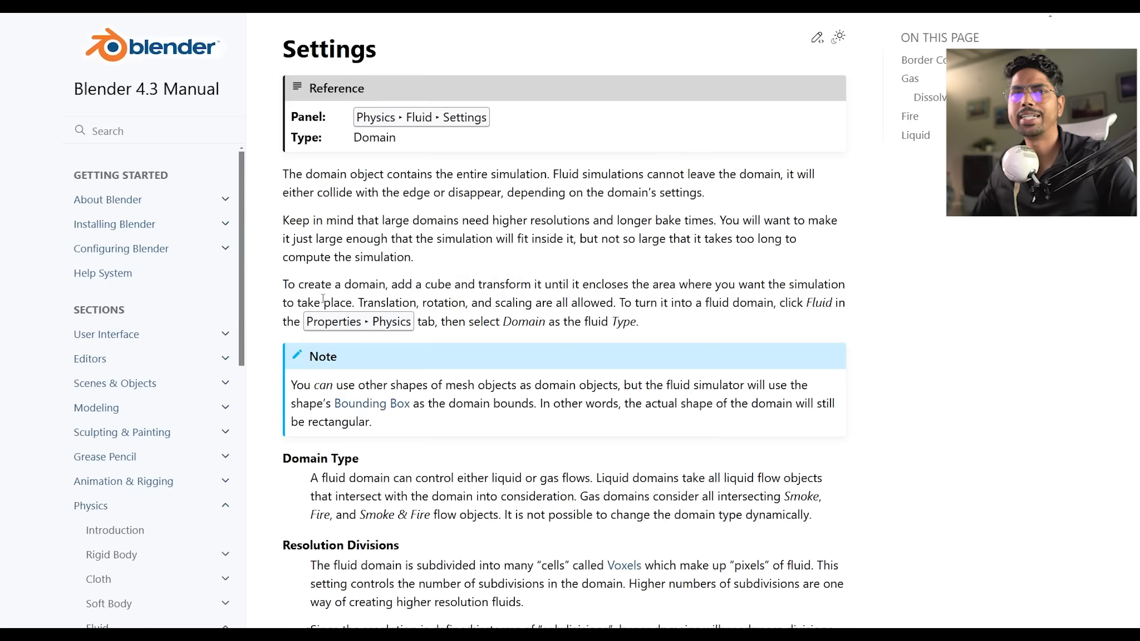
pyautogui.scroll(-10, 323, 298)
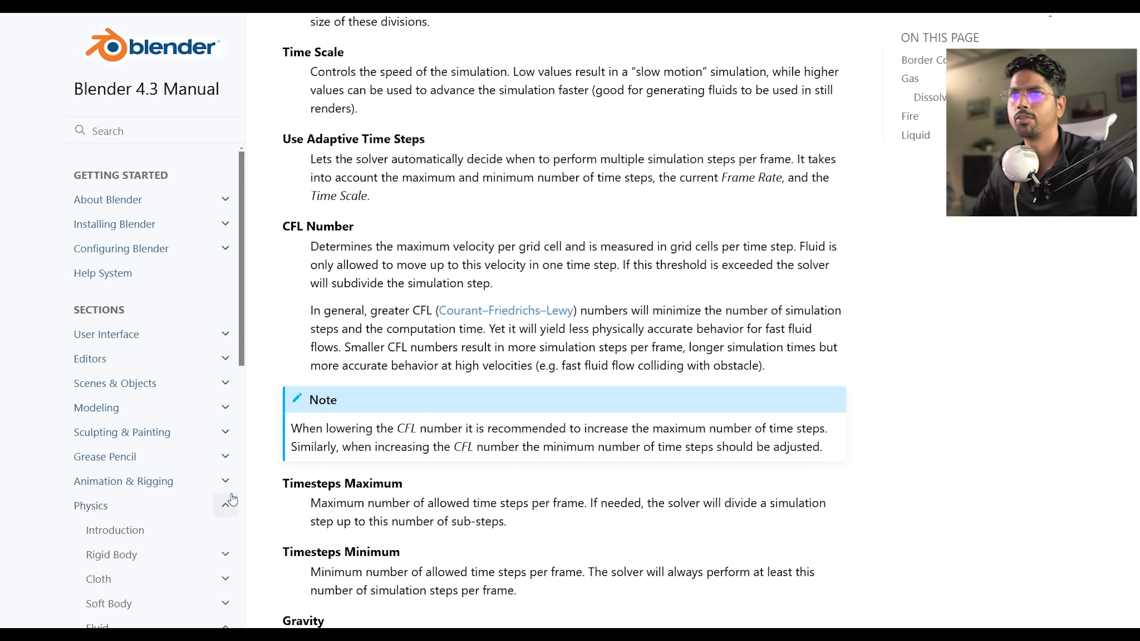
pyautogui.moveTo(294, 482); pyautogui.dragTo(393, 483)
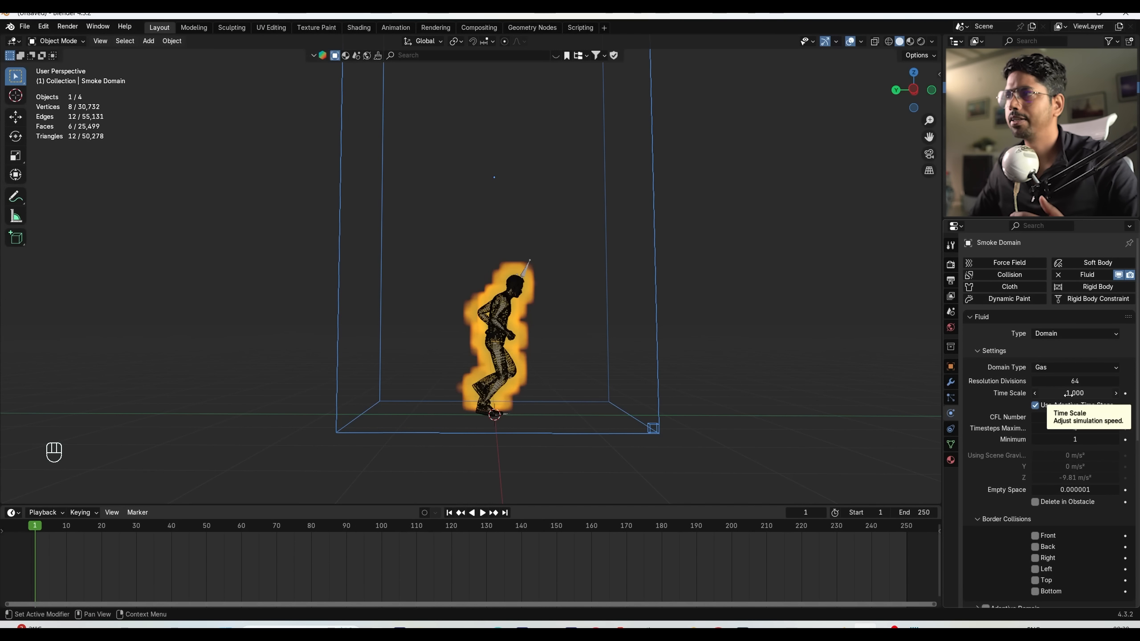
# Return to Blender and enable the Bottom border collision for the smoke domain.
pyautogui.scroll(-6, 1007, 448)
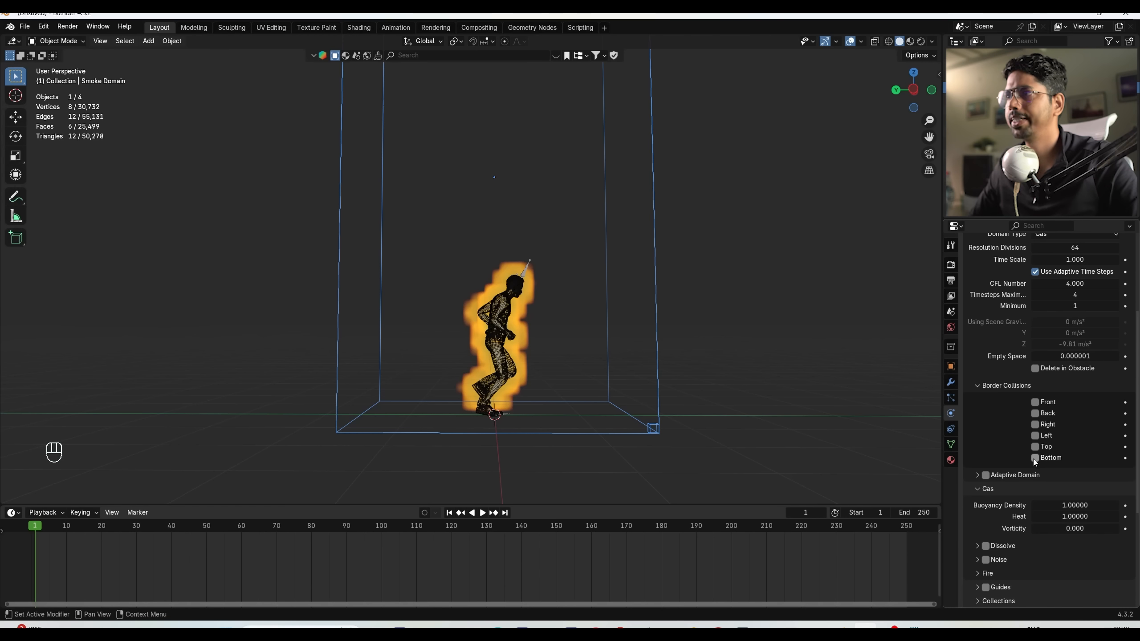
pyautogui.click(1035, 458)
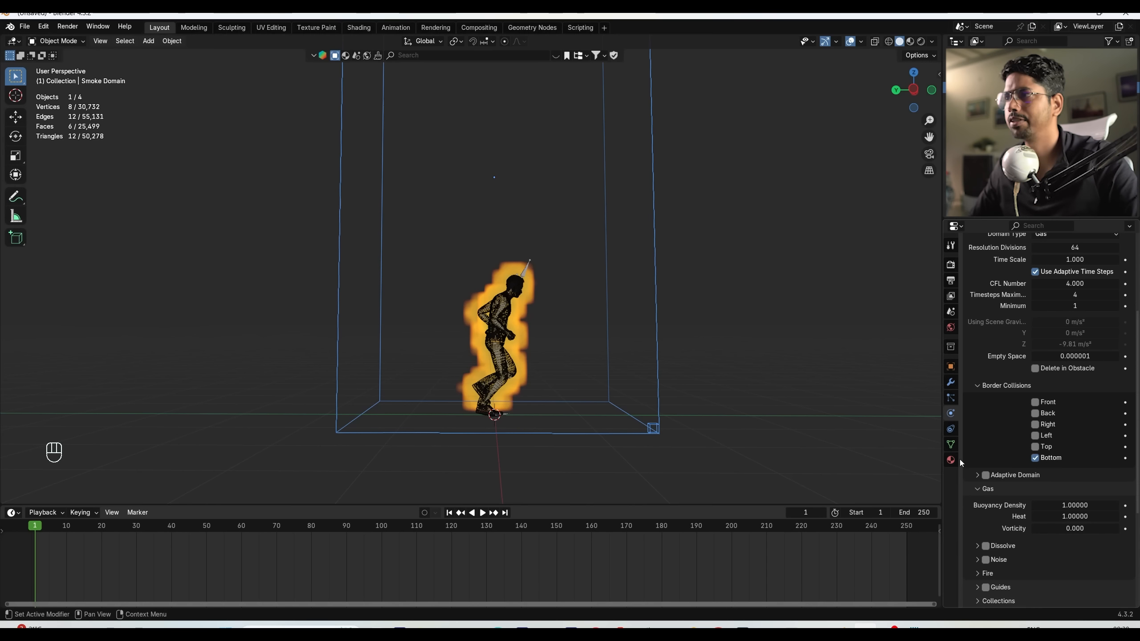
# Expand the smoke domain's Dissolve settings and play back the fire with the current gas values.
pyautogui.scroll(-4, 995, 431)
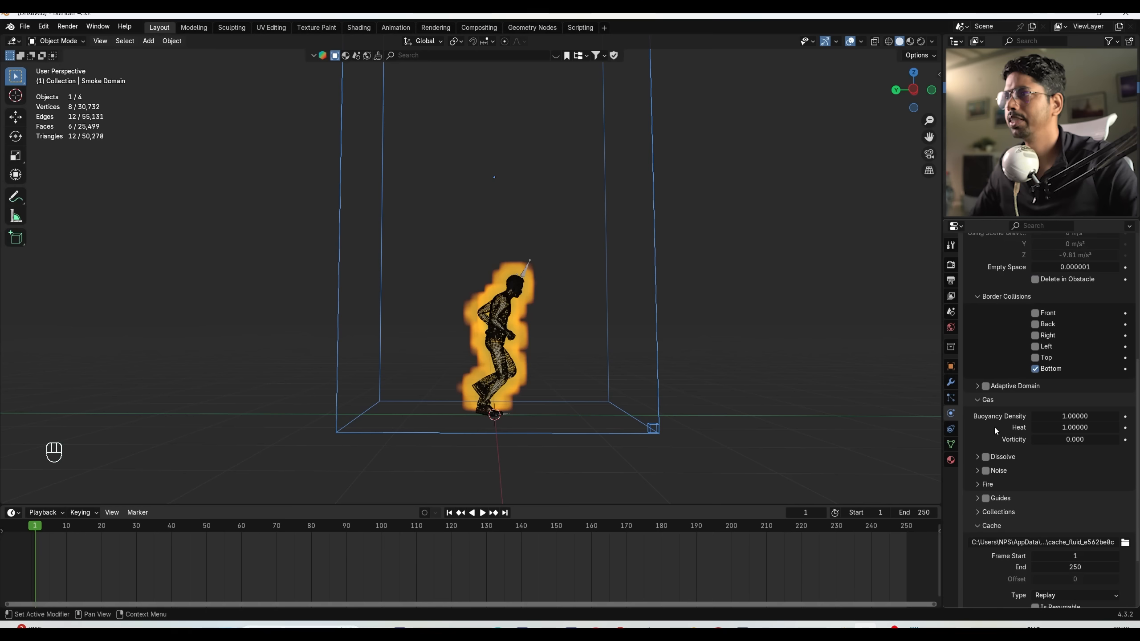
pyautogui.click(1002, 457)
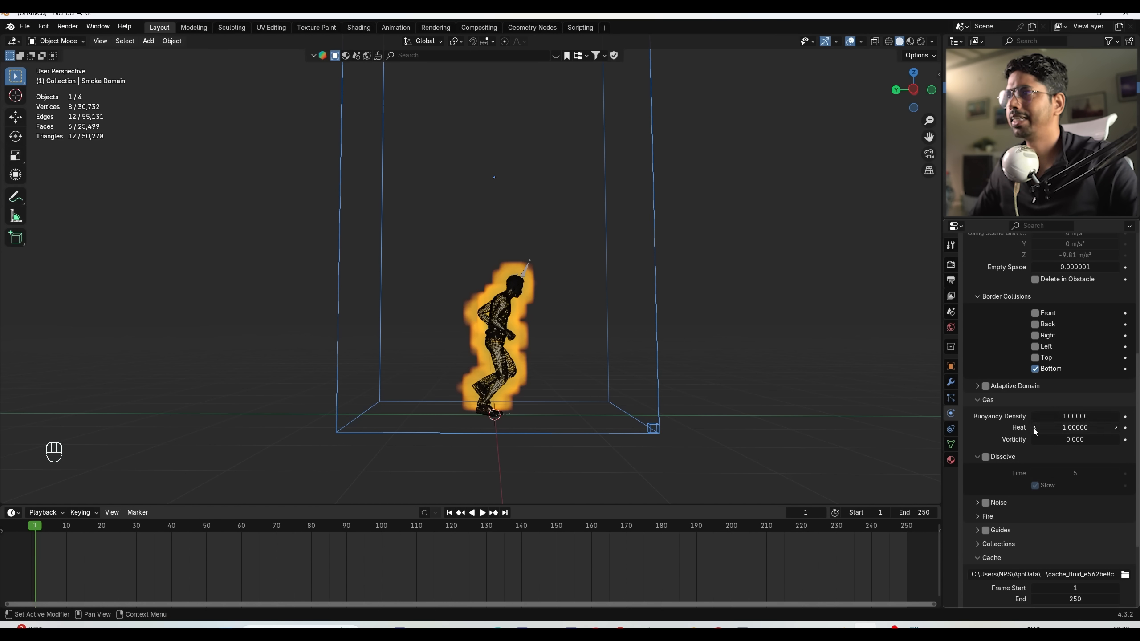
pyautogui.click(484, 513)
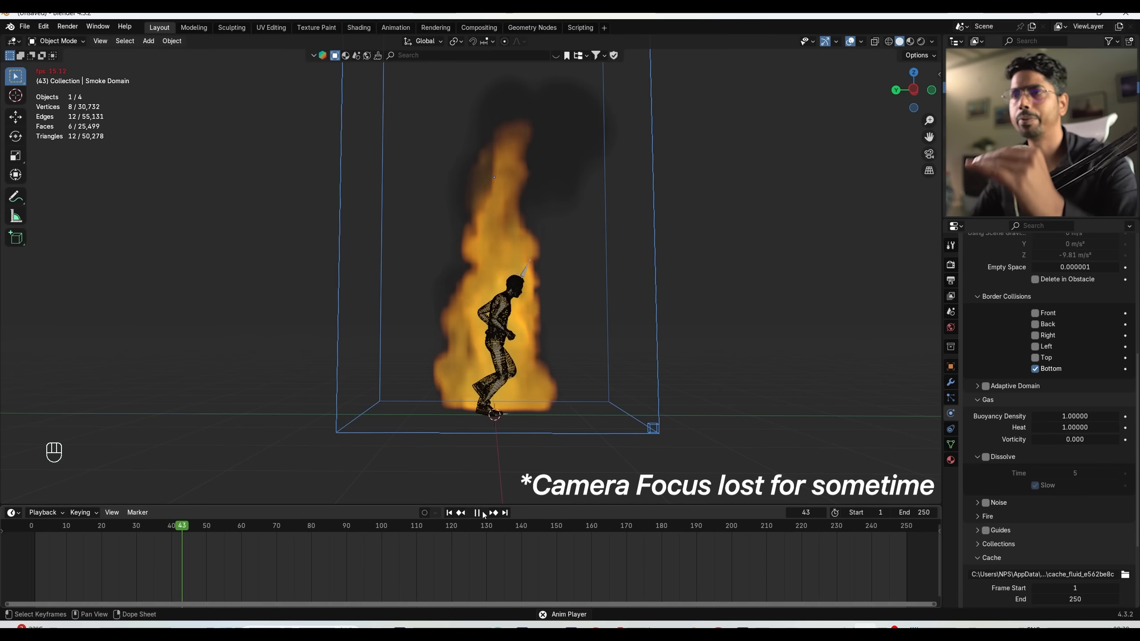
pyautogui.press('space')
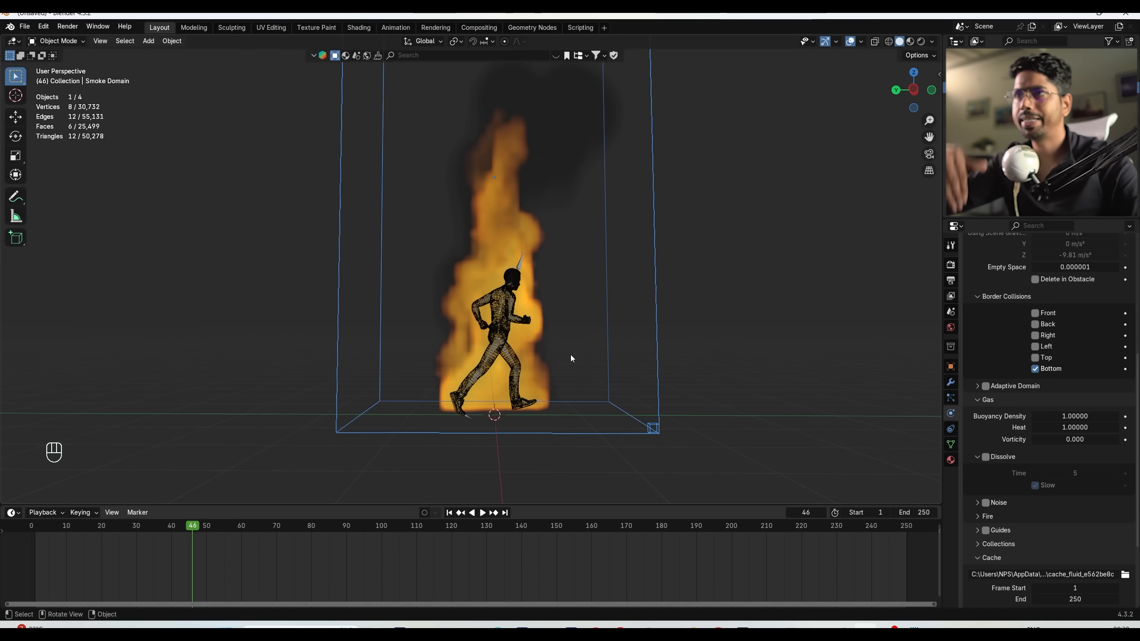
# Set the smoke domain's gas Buoyancy Density and Heat both to -1.
pyautogui.click(1079, 416)
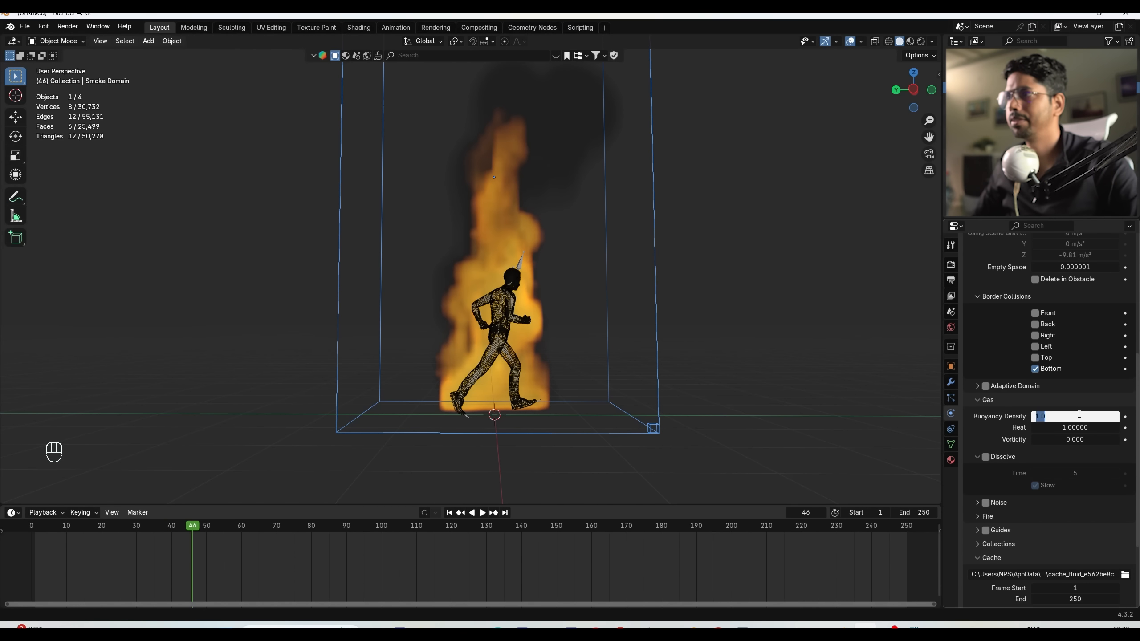
pyautogui.write('-')
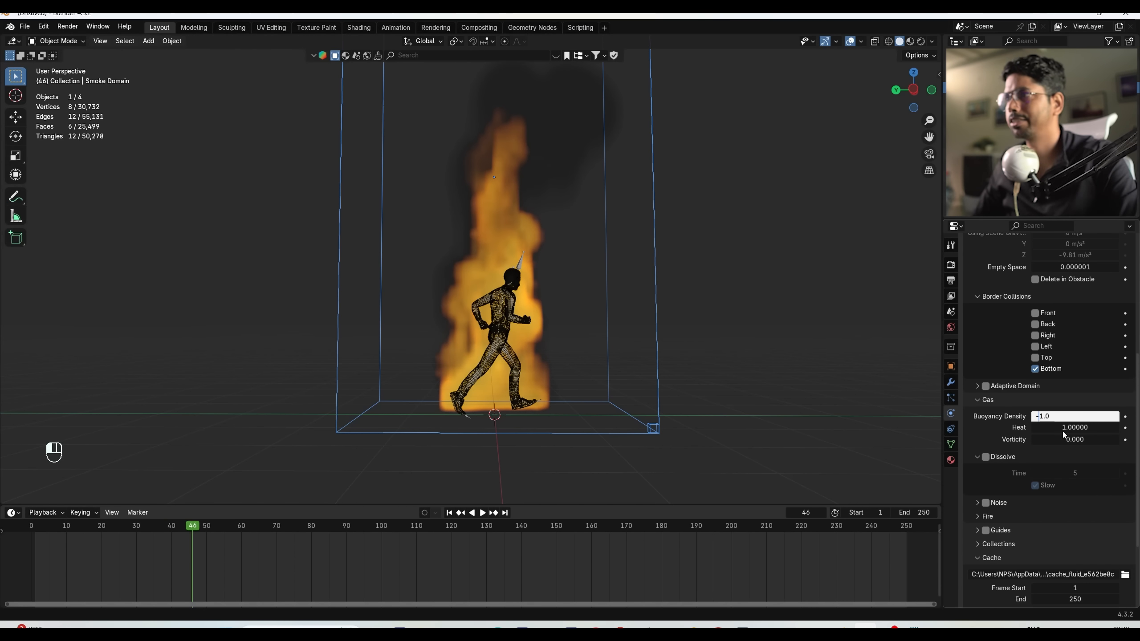
pyautogui.click(1054, 428)
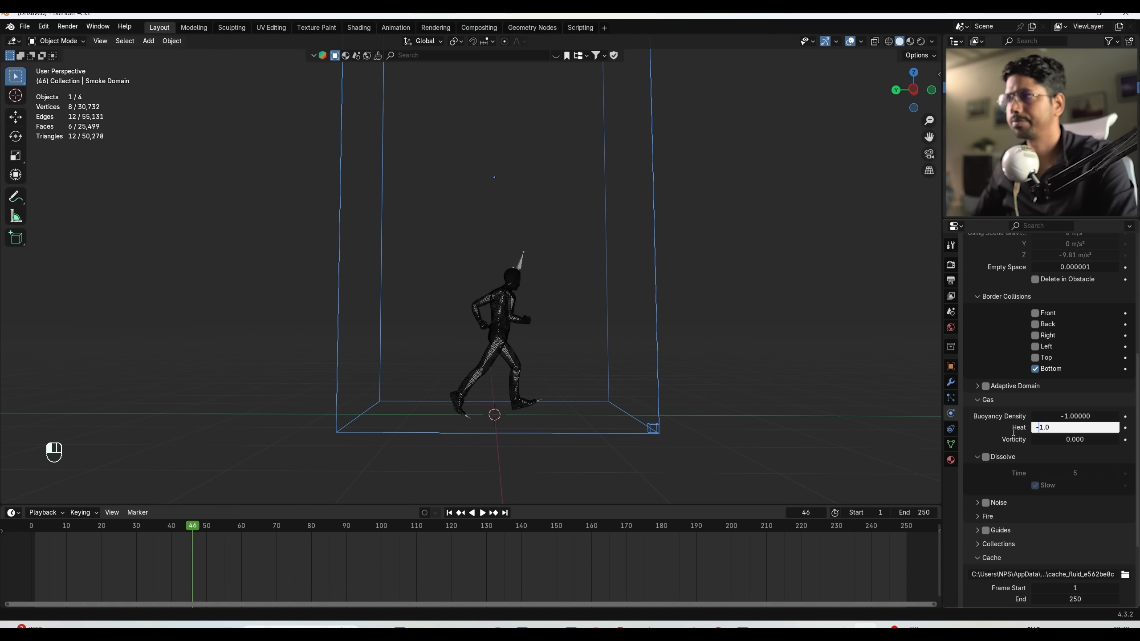
pyautogui.write('-')
pyautogui.press('Return')
# Play back the fire with negative buoyancy and heat from the first frame, then switch to the right orthographic view.
pyautogui.click(460, 513)
pyautogui.click(449, 513)
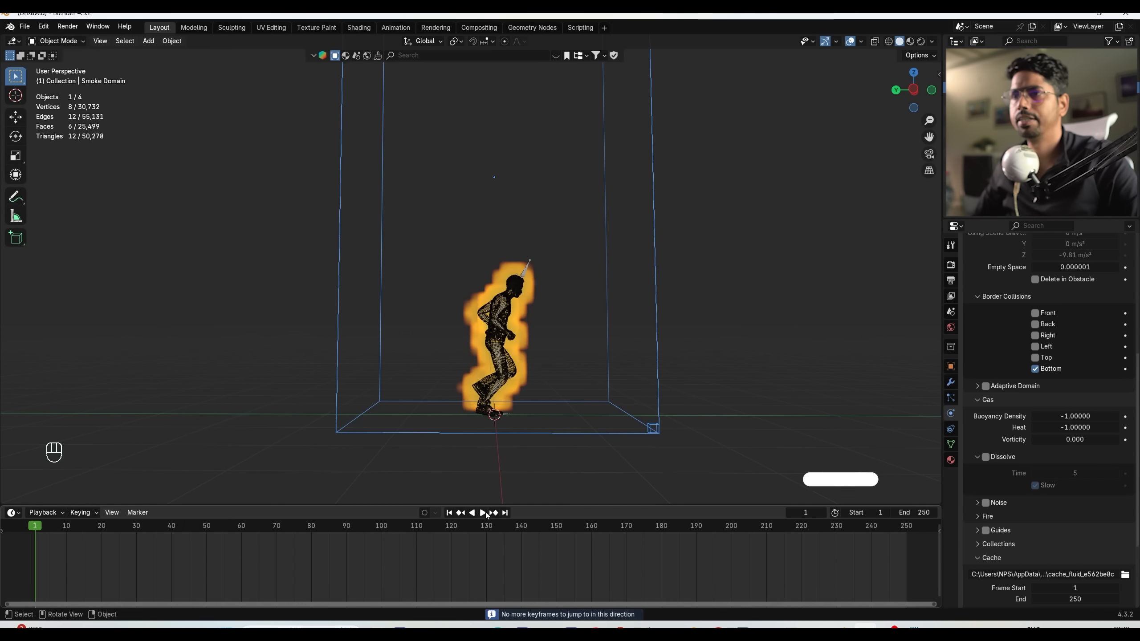
pyautogui.click(483, 513)
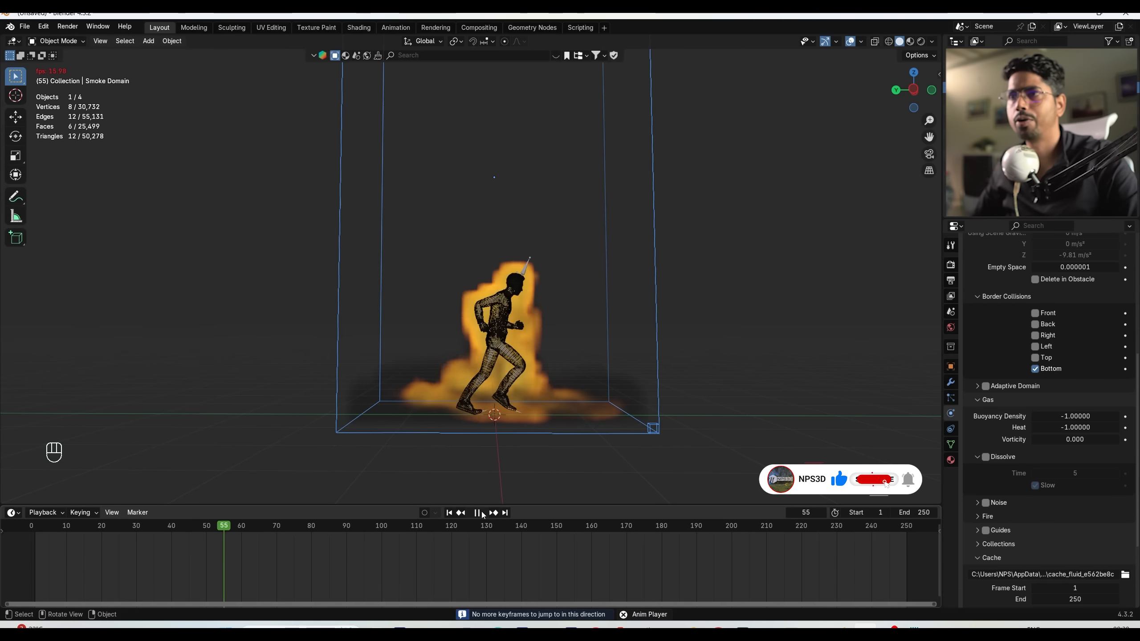
pyautogui.click(482, 513)
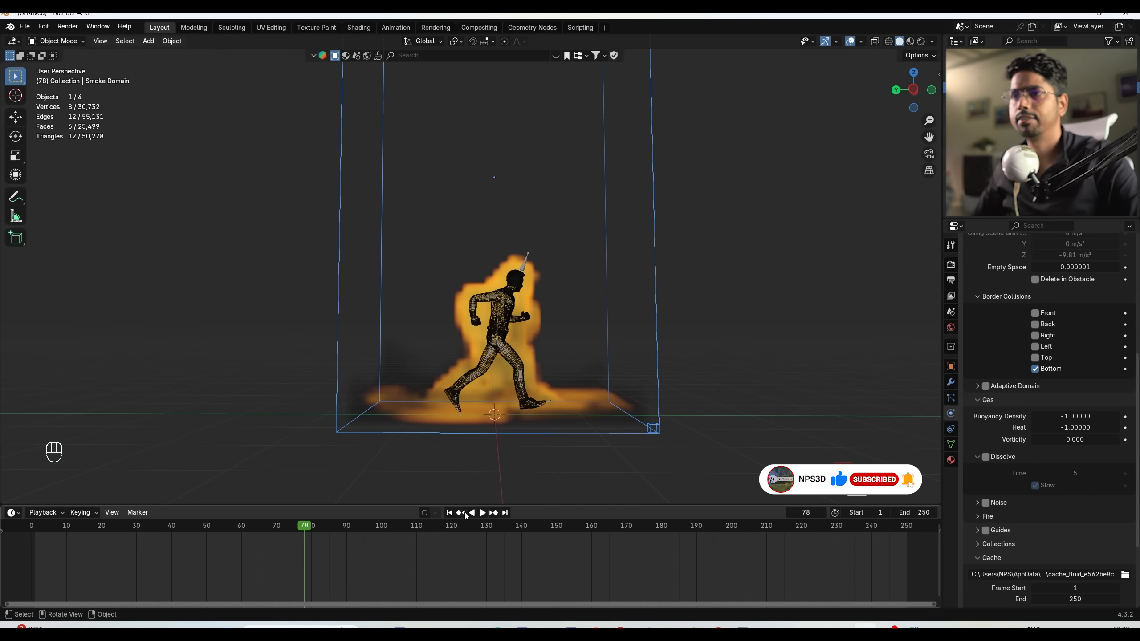
pyautogui.click(450, 513)
pyautogui.press('space')
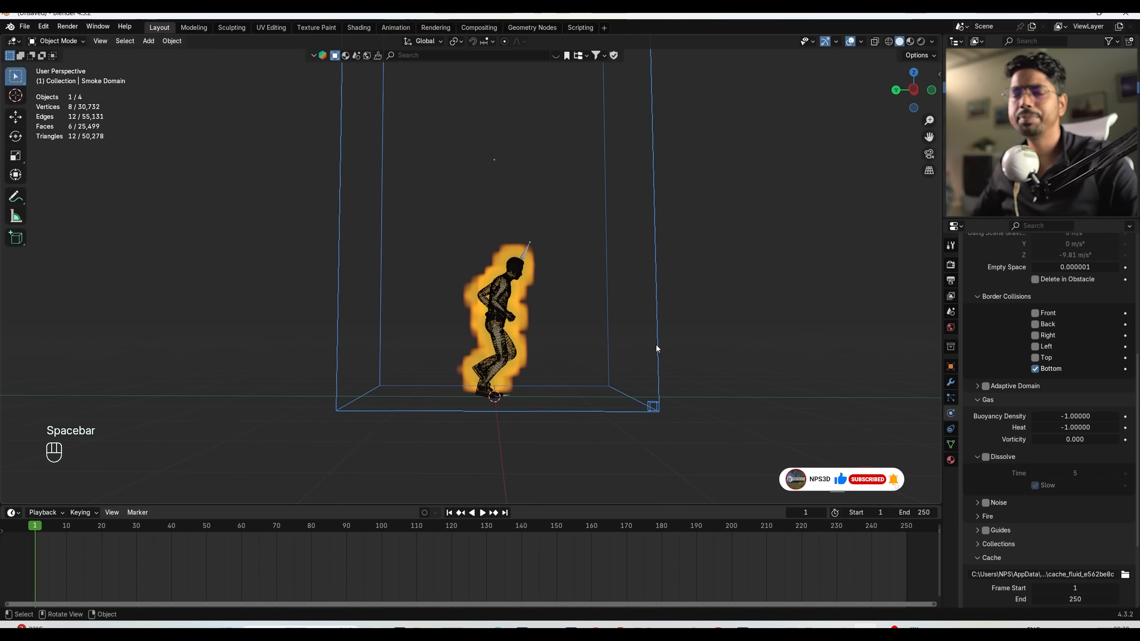
pyautogui.press('KP_3')
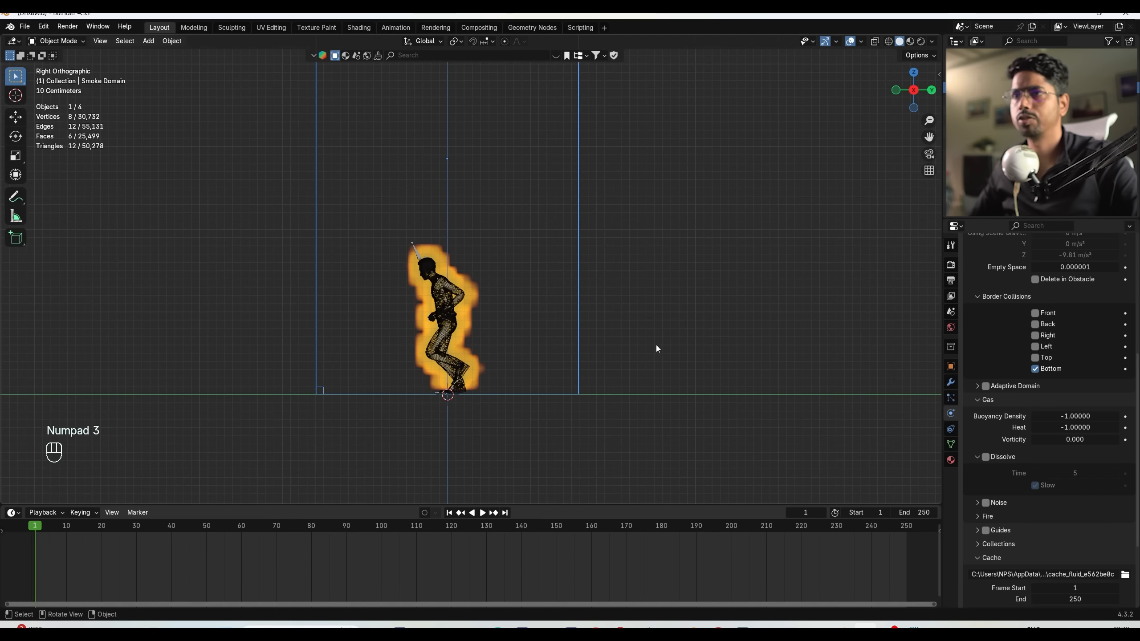
pyautogui.press('s')
pyautogui.press('x')
pyautogui.click(743, 346)
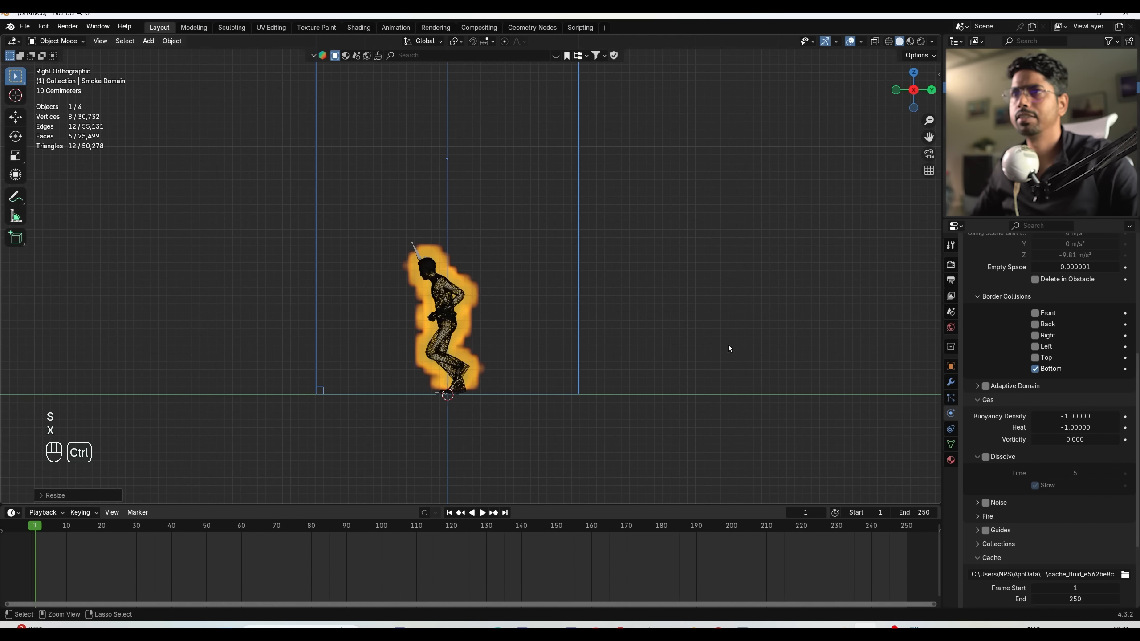
pyautogui.hotkey('ctrl', 'z')
# In Edit Mode, scale the smoke domain box along Y to nearly twice its width, giving a roughly square side profile.
pyautogui.press('Tab')
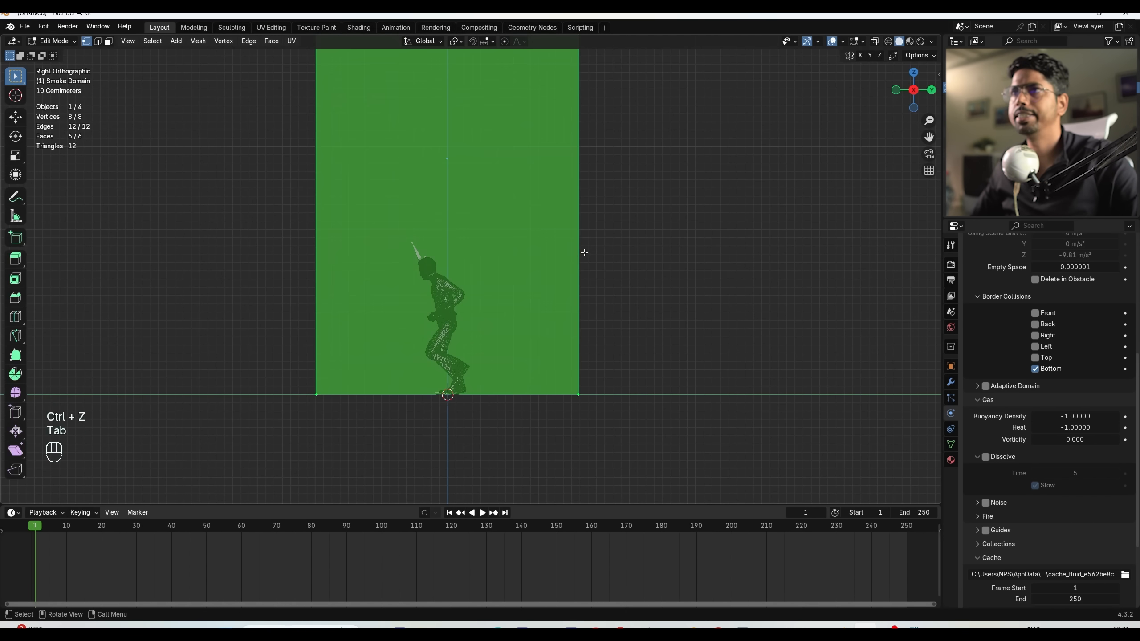
pyautogui.scroll(-2, 608, 222)
pyautogui.keyDown('shift'); pyautogui.moveTo(575, 224); pyautogui.dragTo(582, 237, button='middle'); pyautogui.keyUp('shift')
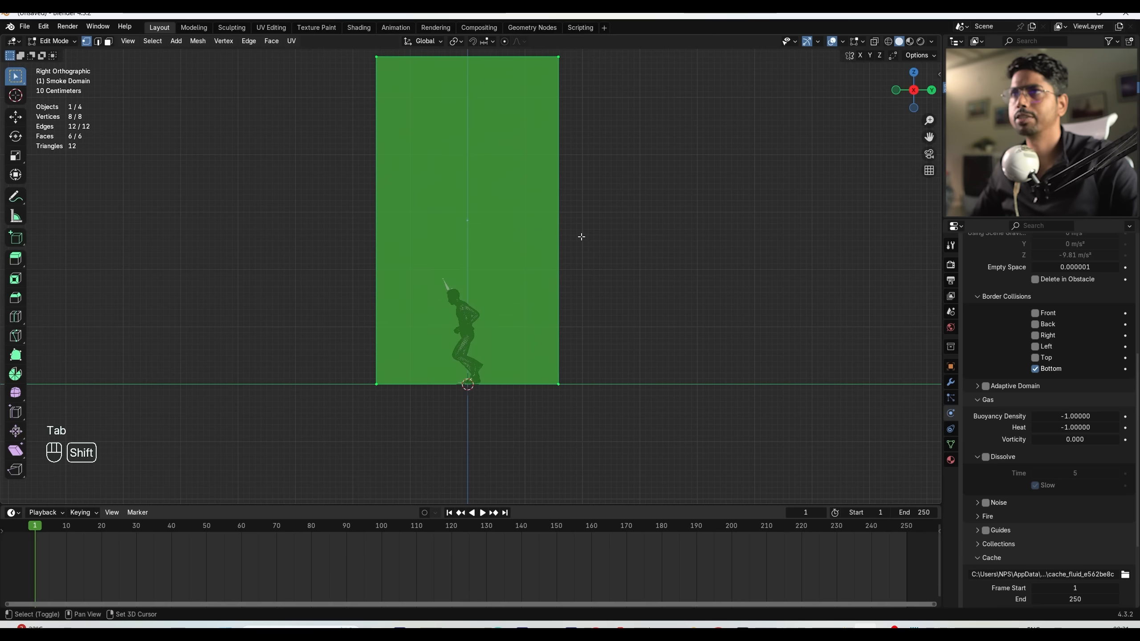
pyautogui.press('s')
pyautogui.press('x')
pyautogui.press('y')
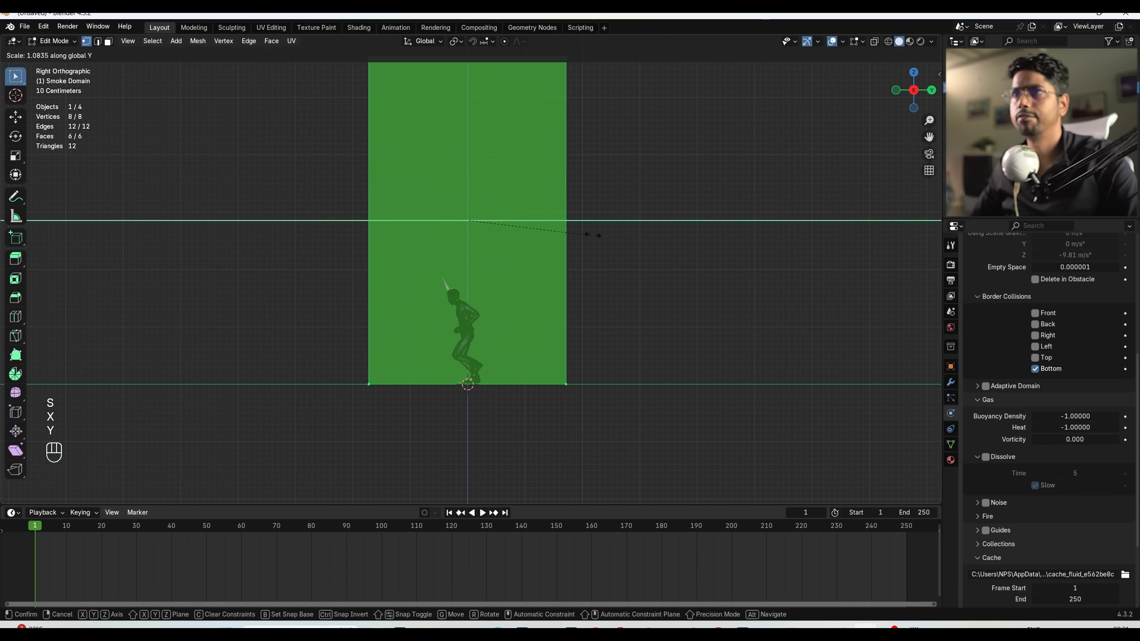
pyautogui.click(695, 233)
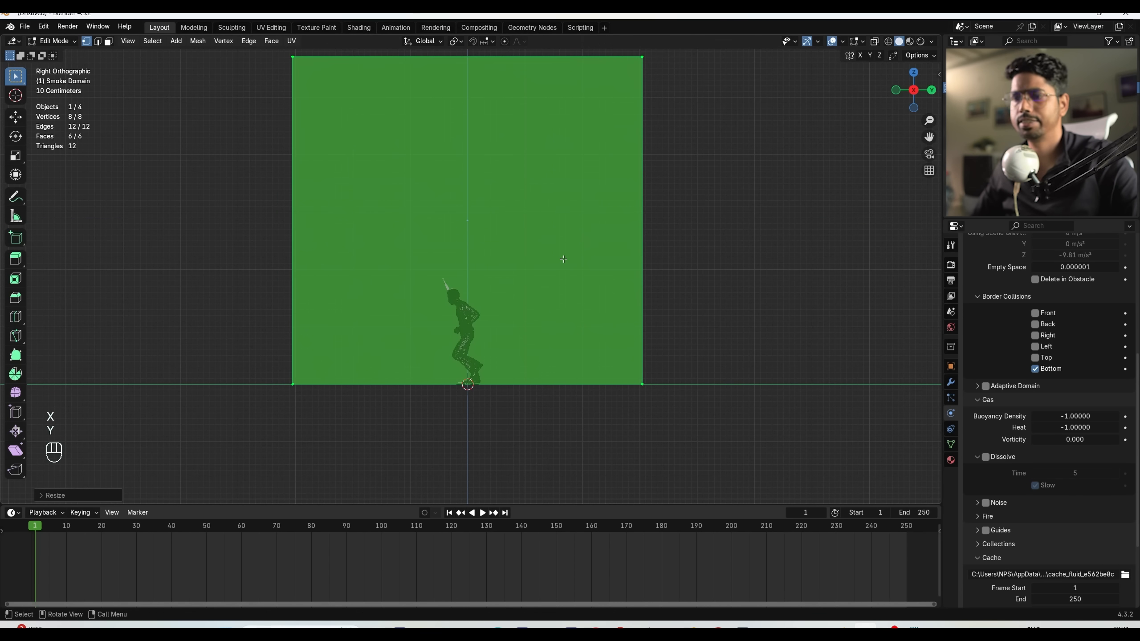
# Move the smoke domain's geometry along positive Y so most of the box extends behind the runner.
pyautogui.press('g')
pyautogui.hotkey('ctrl', 'z')
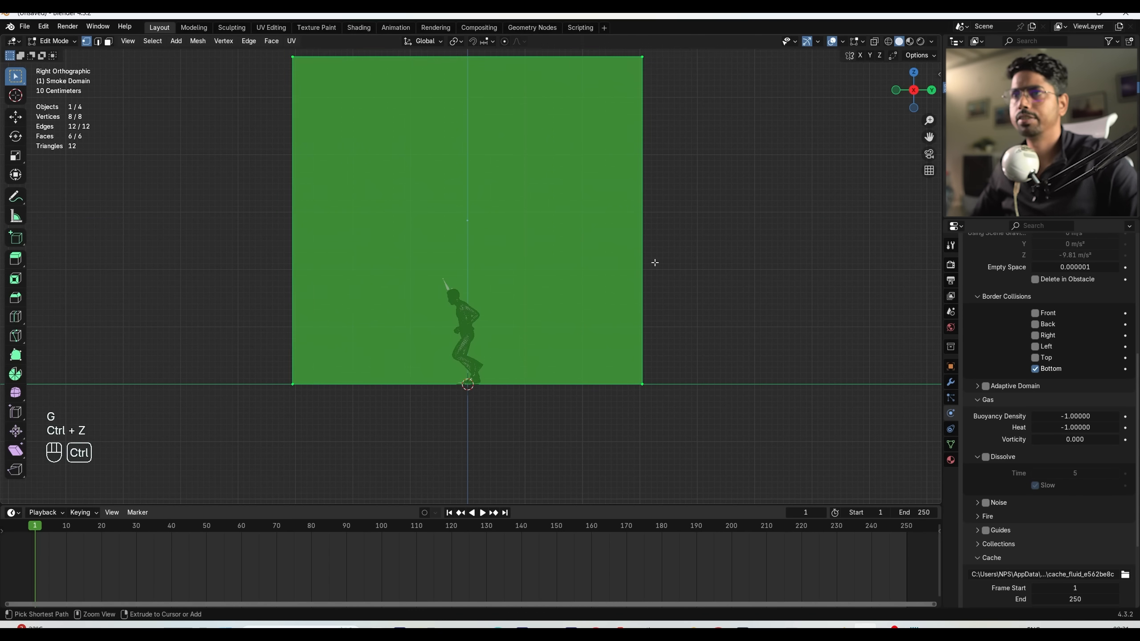
pyautogui.press('g')
pyautogui.press('x')
pyautogui.press('y')
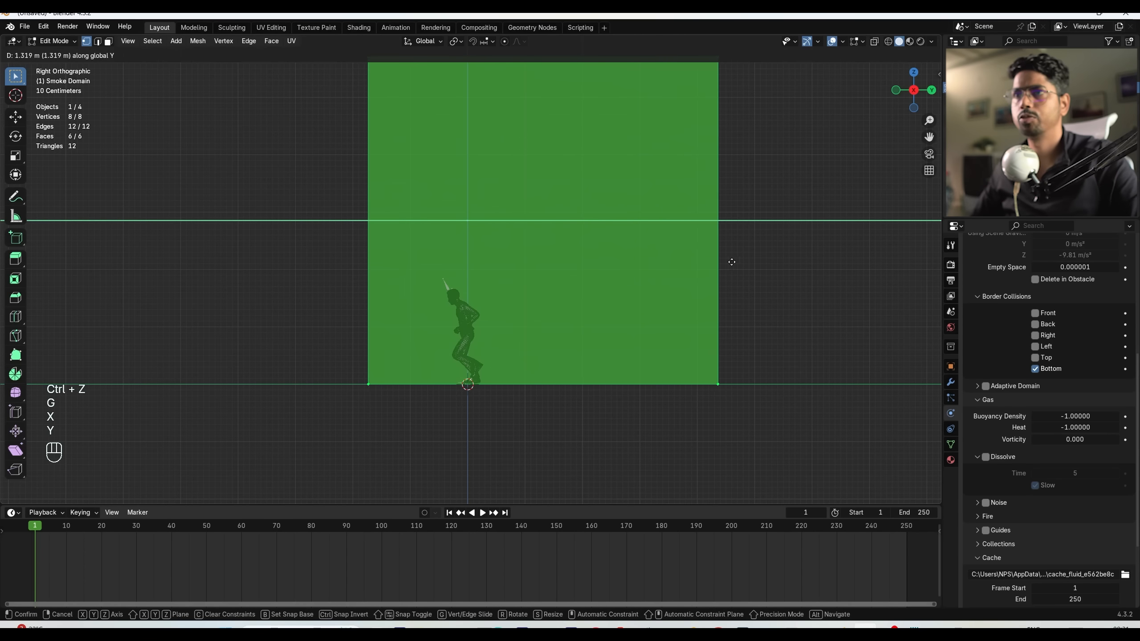
pyautogui.click(761, 273)
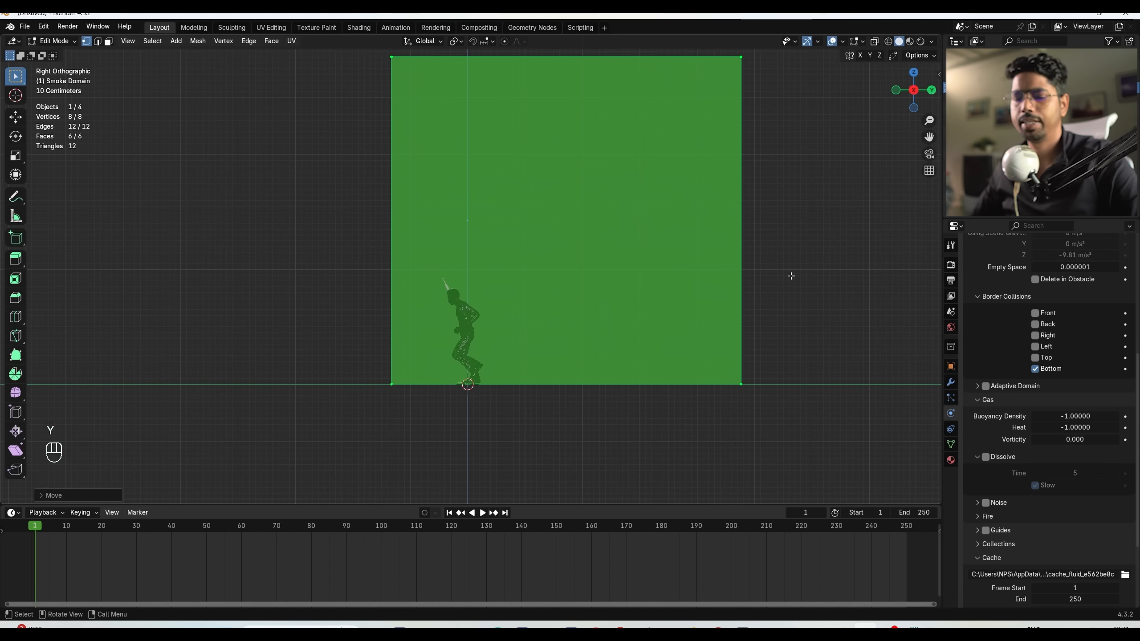
# Scale the smoke domain's geometry along Z to about two thirds of its height and lower its base to the ground, returning to Object Mode.
pyautogui.press('s')
pyautogui.press('z')
pyautogui.click(713, 265)
pyautogui.press('g')
pyautogui.press('z')
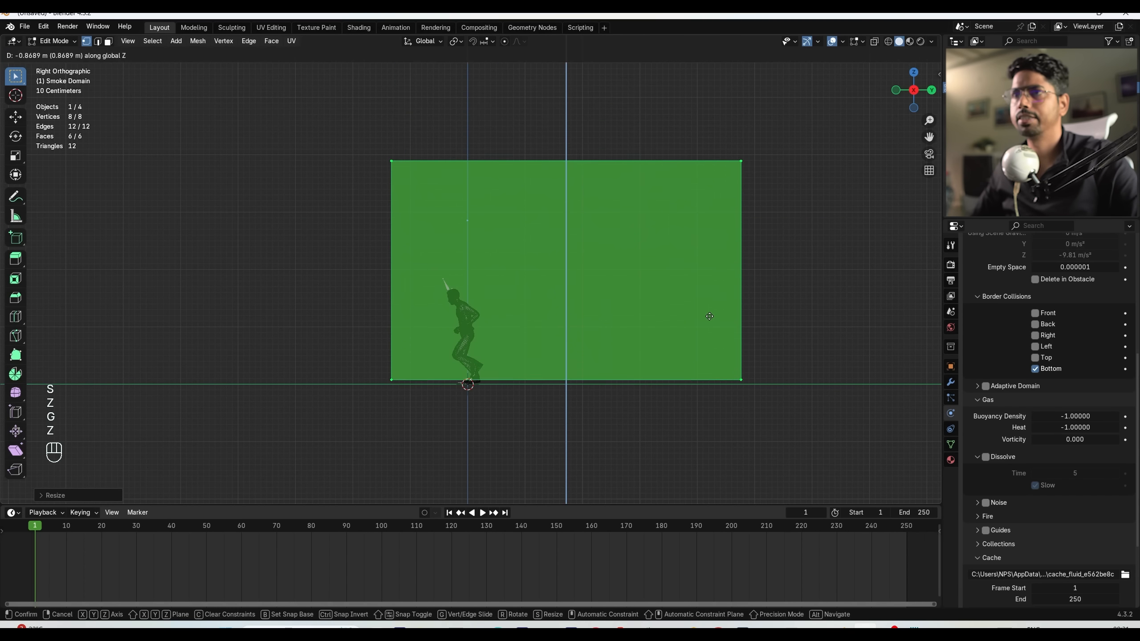
pyautogui.click(708, 317)
pyautogui.press('Tab')
# Play back the simulation in the resized domain and examine how fire and smoke spread around the runner, then return to the first frame.
pyautogui.moveTo(708, 317); pyautogui.dragTo(618, 375, button='middle')
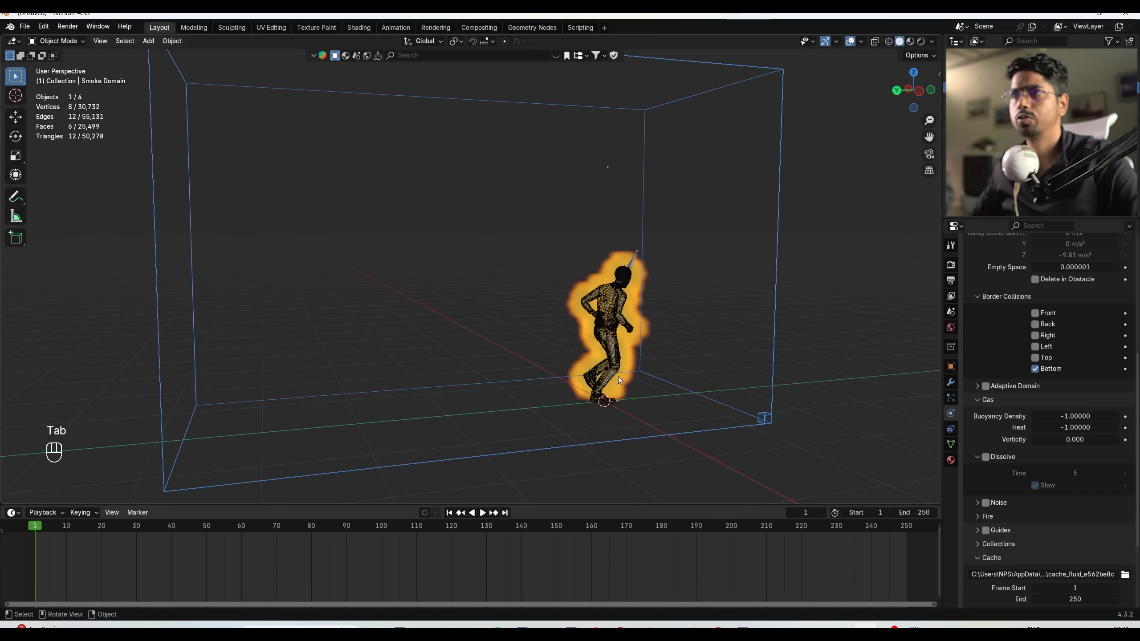
pyautogui.scroll(-3, 540, 369)
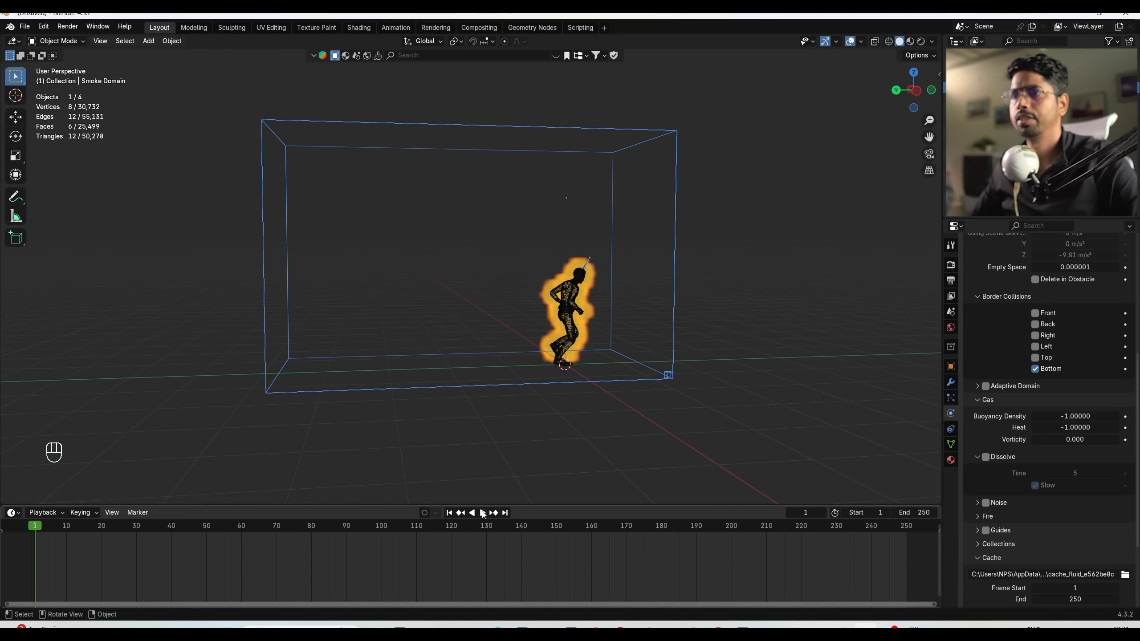
pyautogui.click(483, 513)
pyautogui.scroll(4, 578, 397)
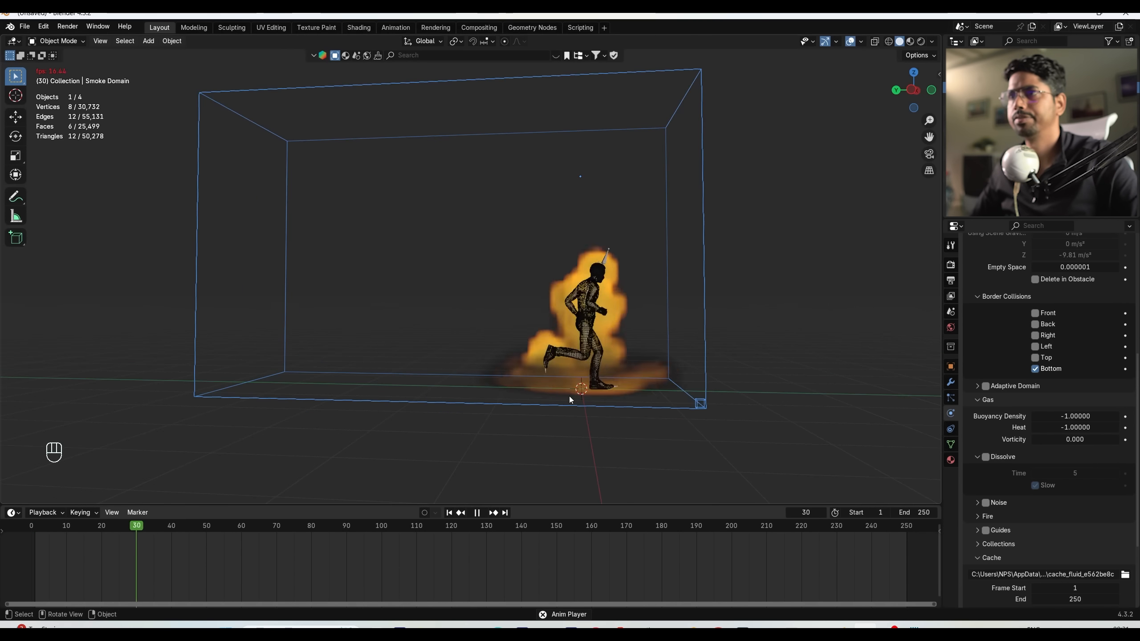
pyautogui.moveTo(577, 397); pyautogui.dragTo(585, 402, button='middle')
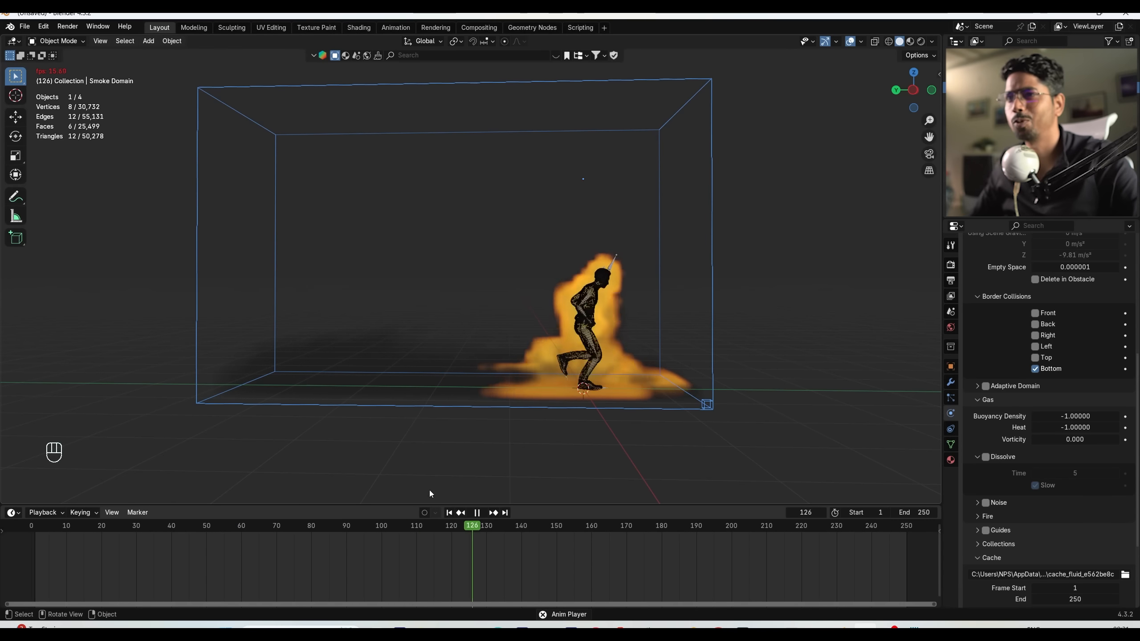
pyautogui.click(477, 513)
pyautogui.click(450, 513)
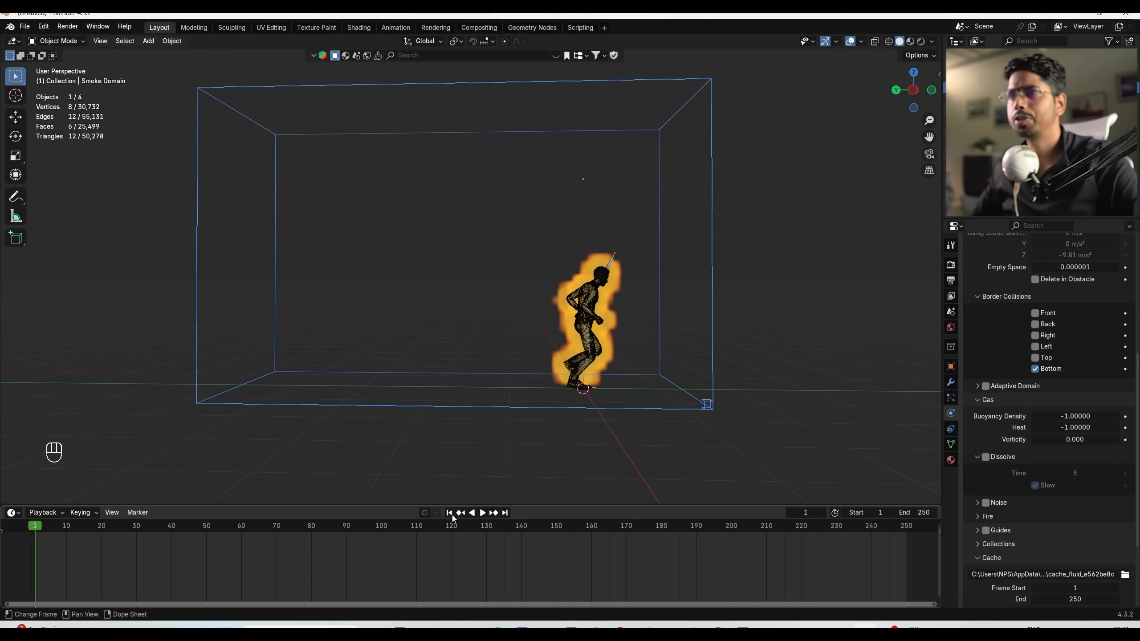
pyautogui.keyDown('shift'); pyautogui.moveTo(585, 423); pyautogui.dragTo(555, 415, button='middle'); pyautogui.keyUp('shift')
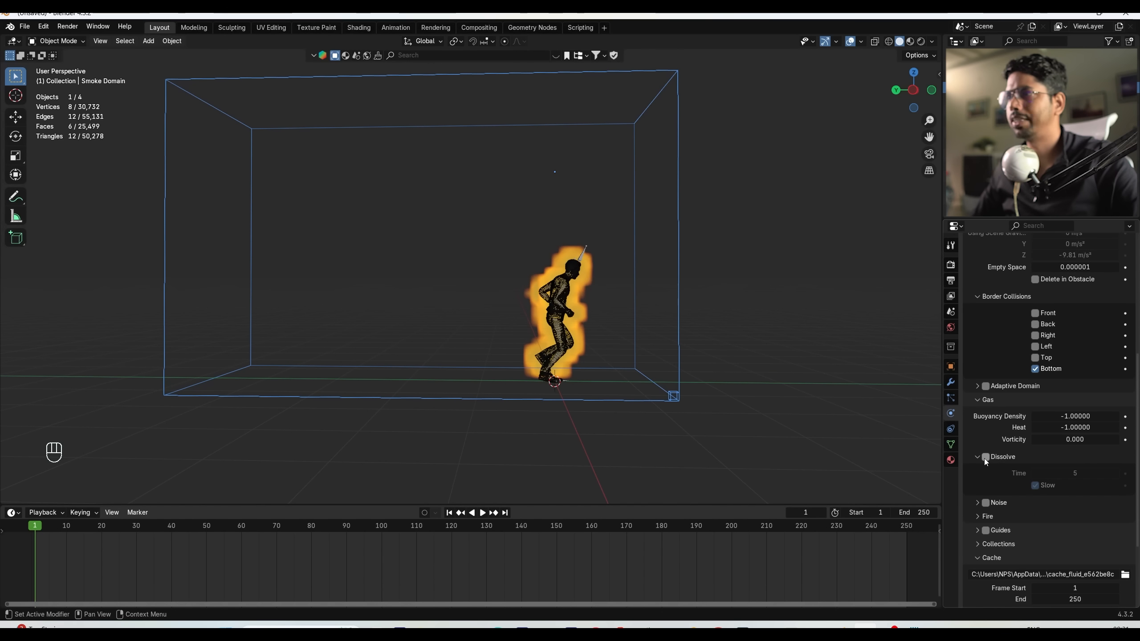
# Enable Dissolve for the smoke domain and preview the simulation with the default Time of 5.
pyautogui.click(986, 458)
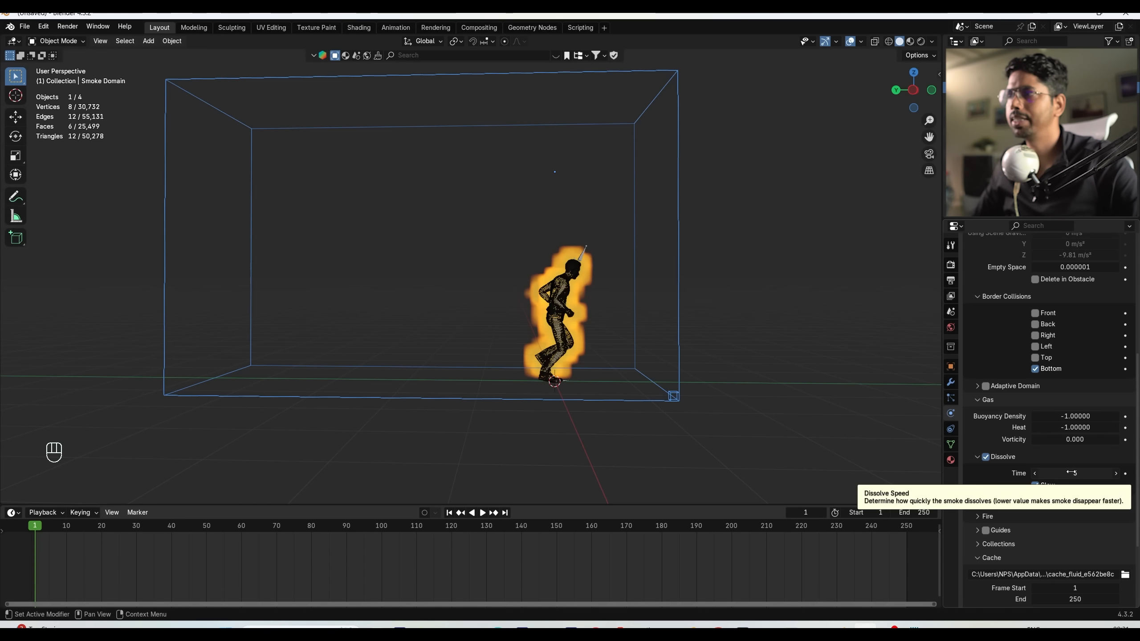
pyautogui.press('space')
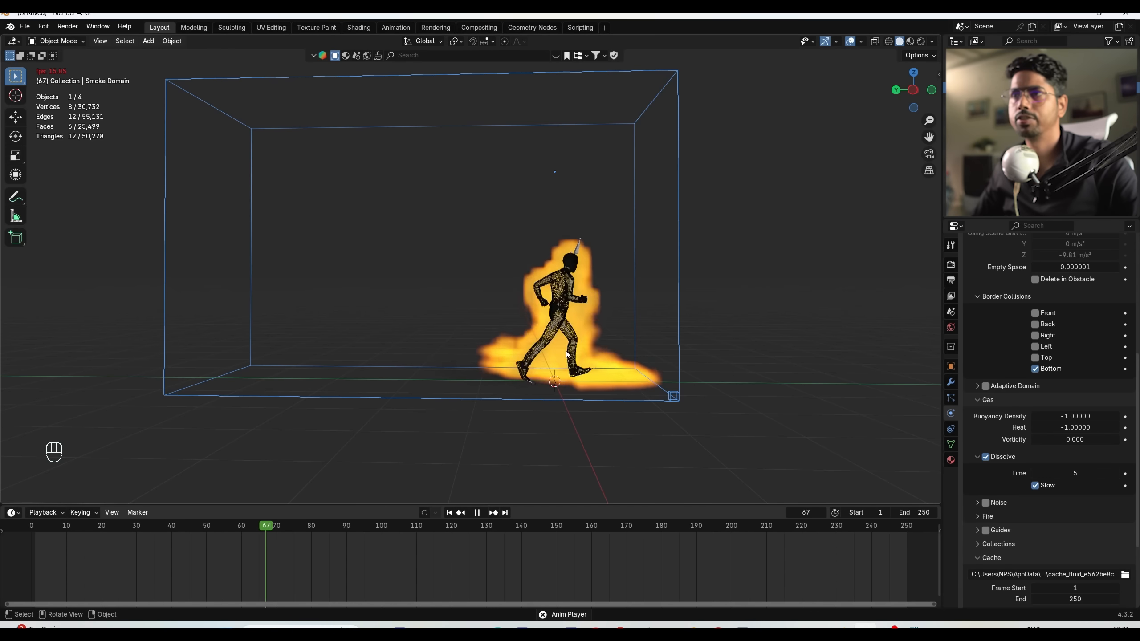
pyautogui.press('Escape')
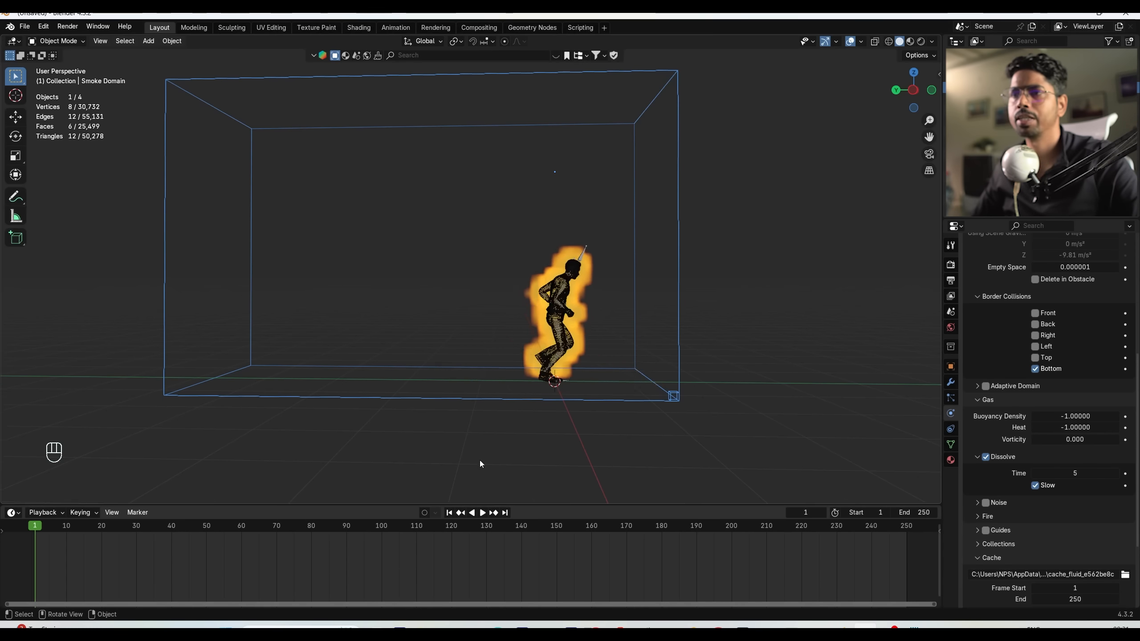
# Switch to the right orthographic view and hide the grid and floor overlays in the viewport.
pyautogui.moveTo(479, 460); pyautogui.dragTo(490, 455, button='middle')
pyautogui.press('KP_3')
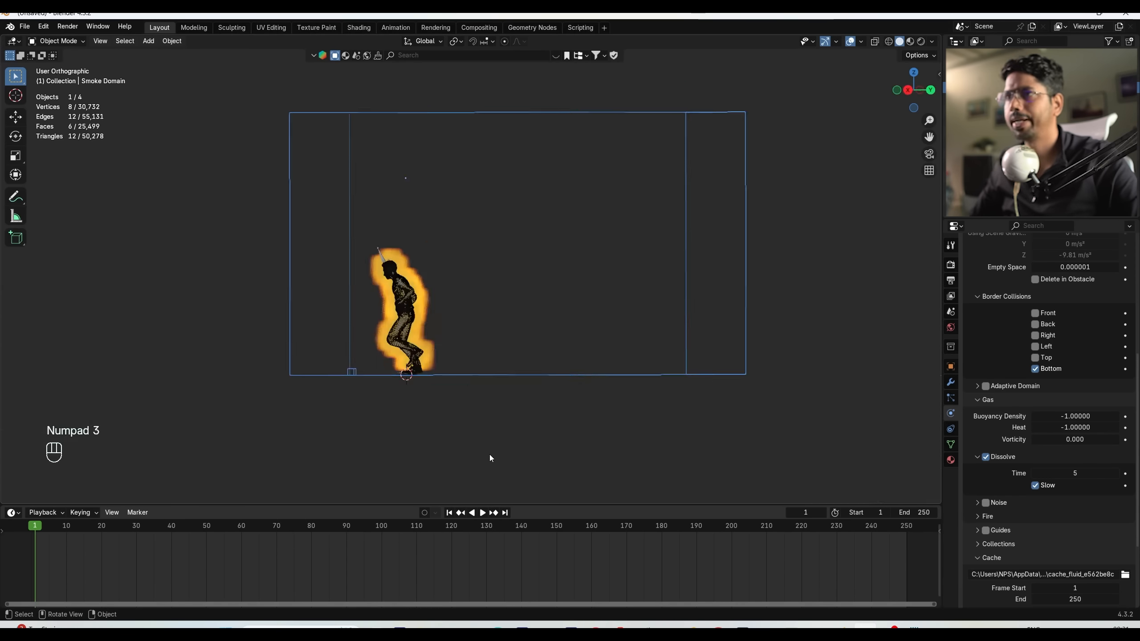
pyautogui.scroll(2, 513, 392)
pyautogui.keyDown('shift'); pyautogui.moveTo(515, 393); pyautogui.dragTo(517, 406, button='middle'); pyautogui.keyUp('shift')
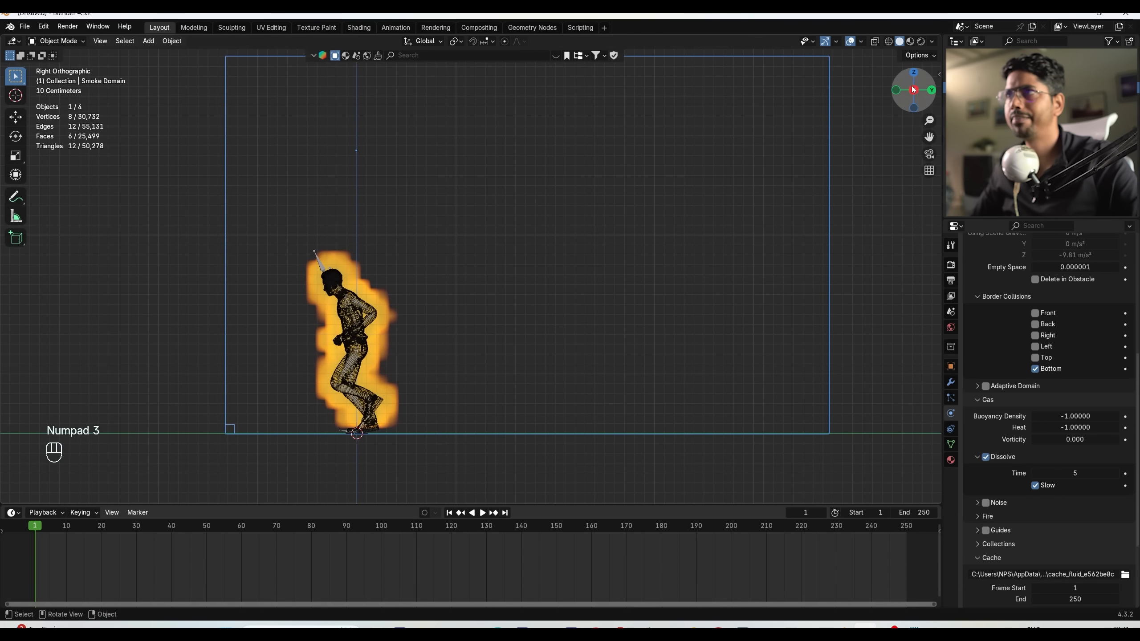
pyautogui.click(850, 41)
pyautogui.click(852, 41)
pyautogui.click(860, 43)
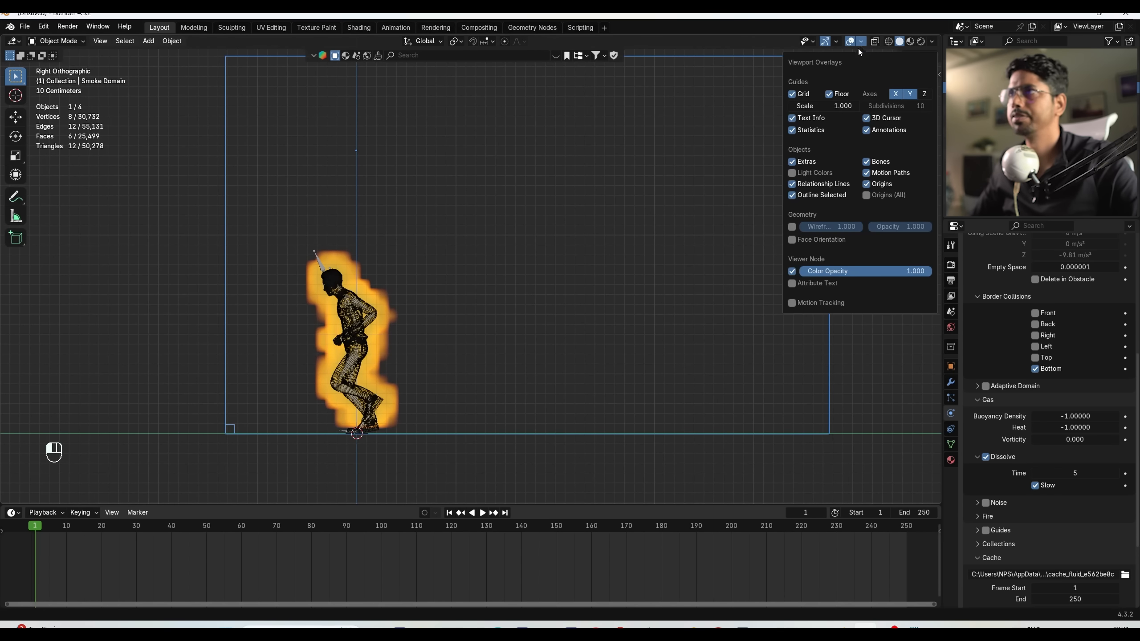
pyautogui.click(800, 95)
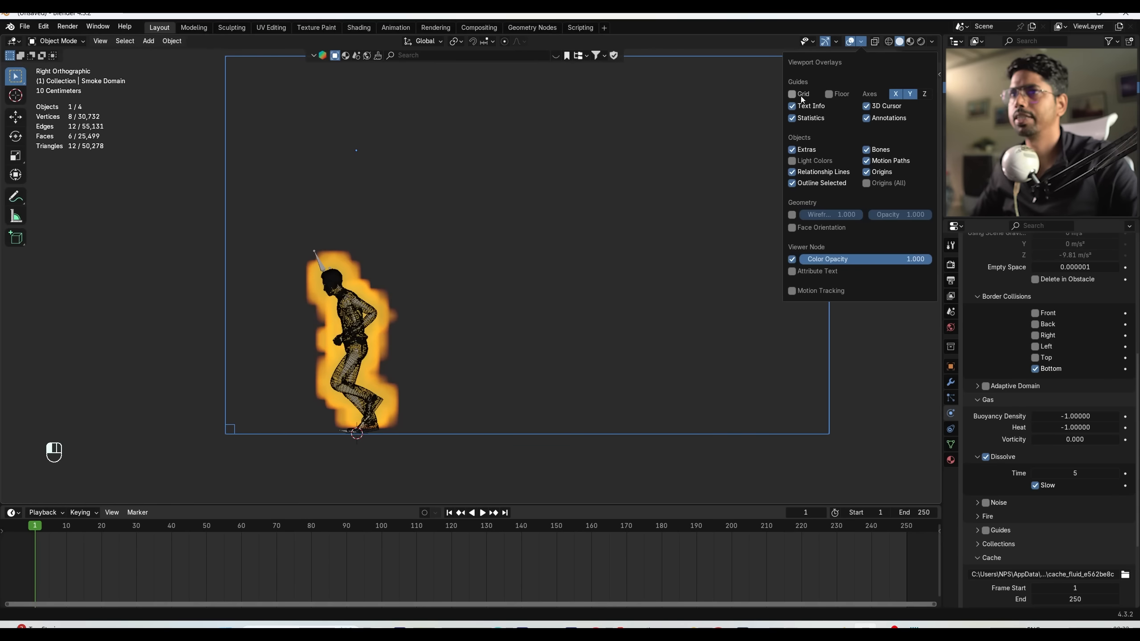
# Set the smoke domain's Dissolve Time to 12, preview the simulation and return to the first frame.
pyautogui.keyDown('shift'); pyautogui.moveTo(647, 356); pyautogui.dragTo(649, 345, button='middle'); pyautogui.keyUp('shift')
pyautogui.click(1088, 473)
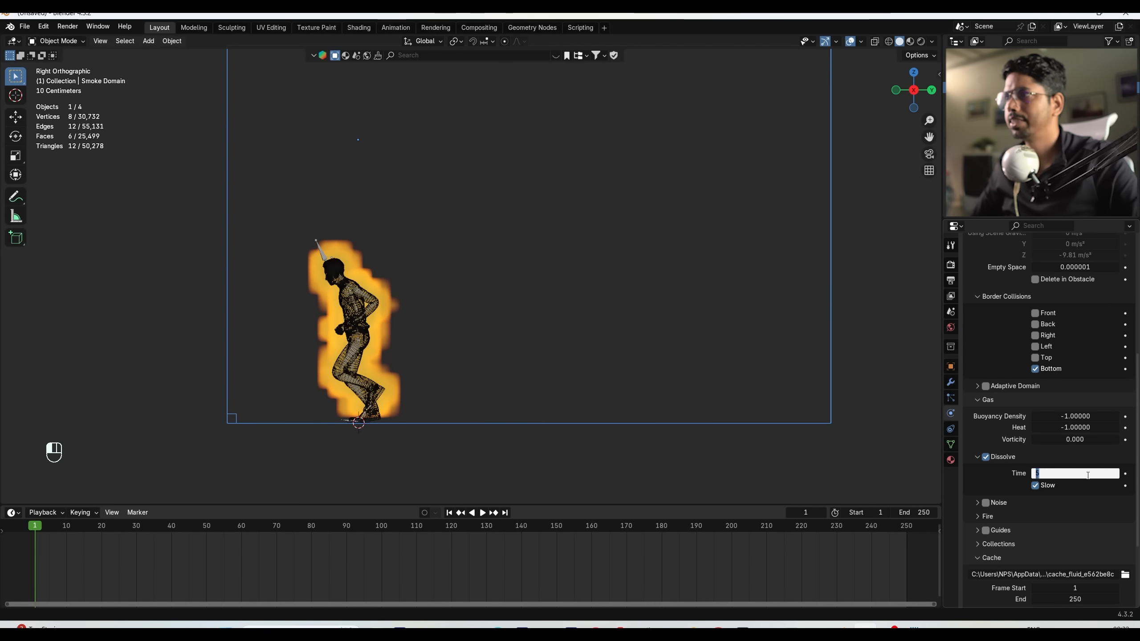
pyautogui.press('Return')
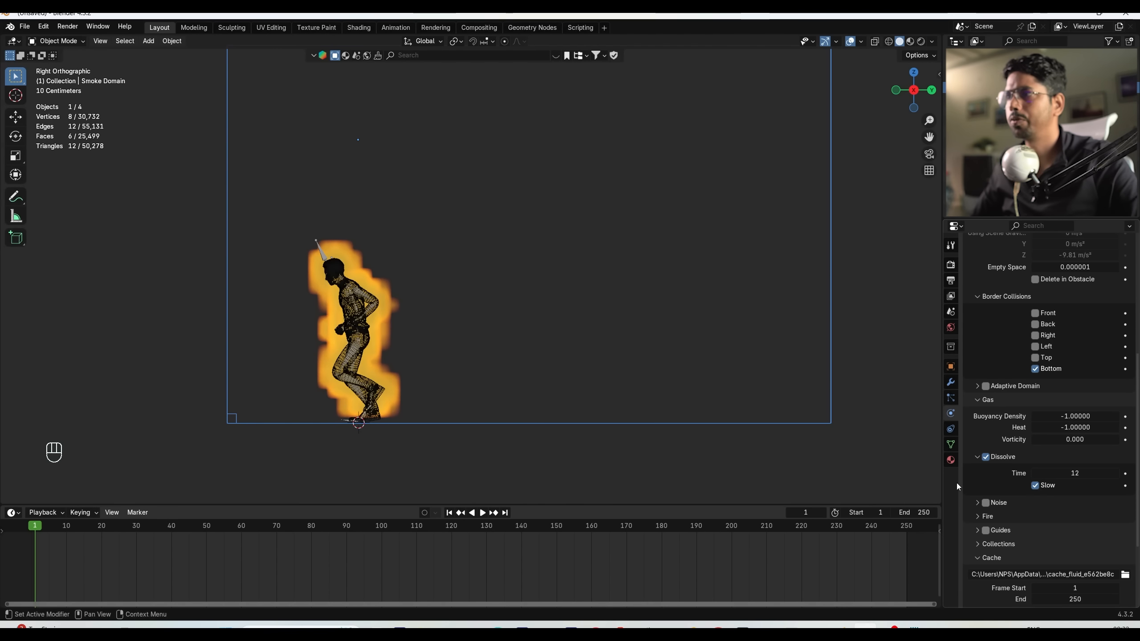
pyautogui.click(482, 513)
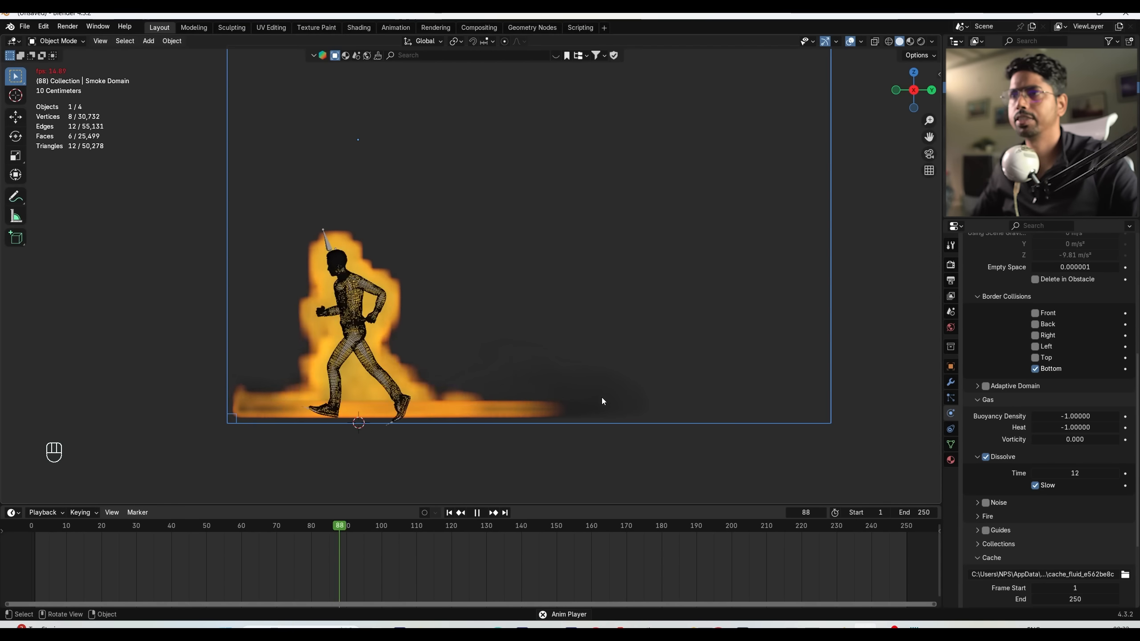
pyautogui.press('space')
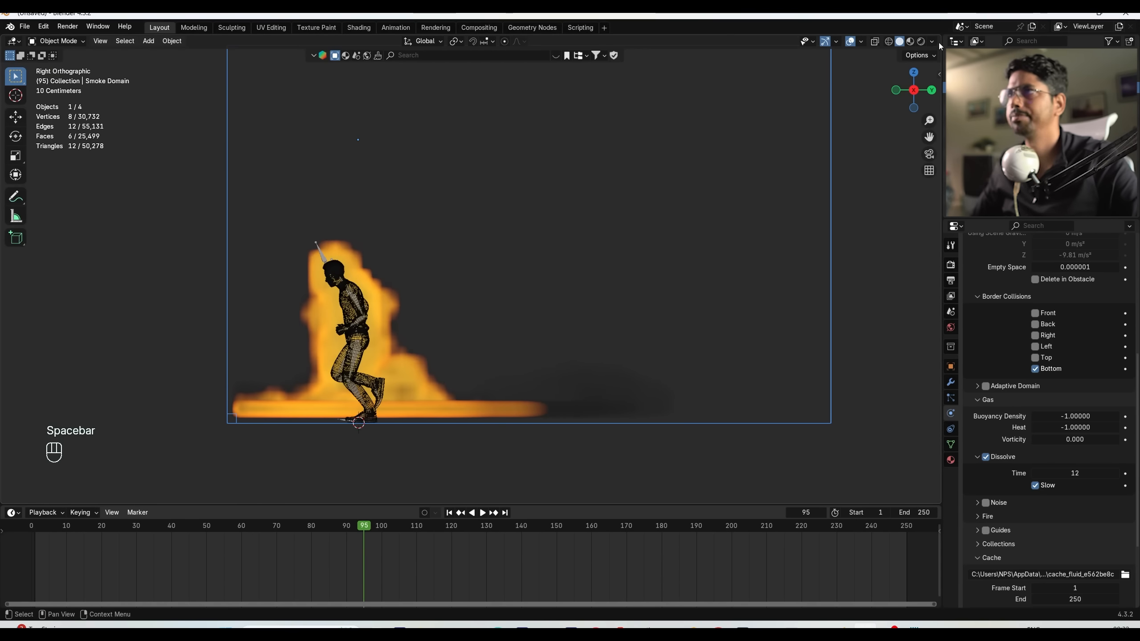
pyautogui.hotkey('shift', 'Left')
# Move the smoke domain slightly along negative Y in the right orthographic view to leave more room in front of the runner.
pyautogui.press('KP_3')
pyautogui.press('g')
pyautogui.press('x')
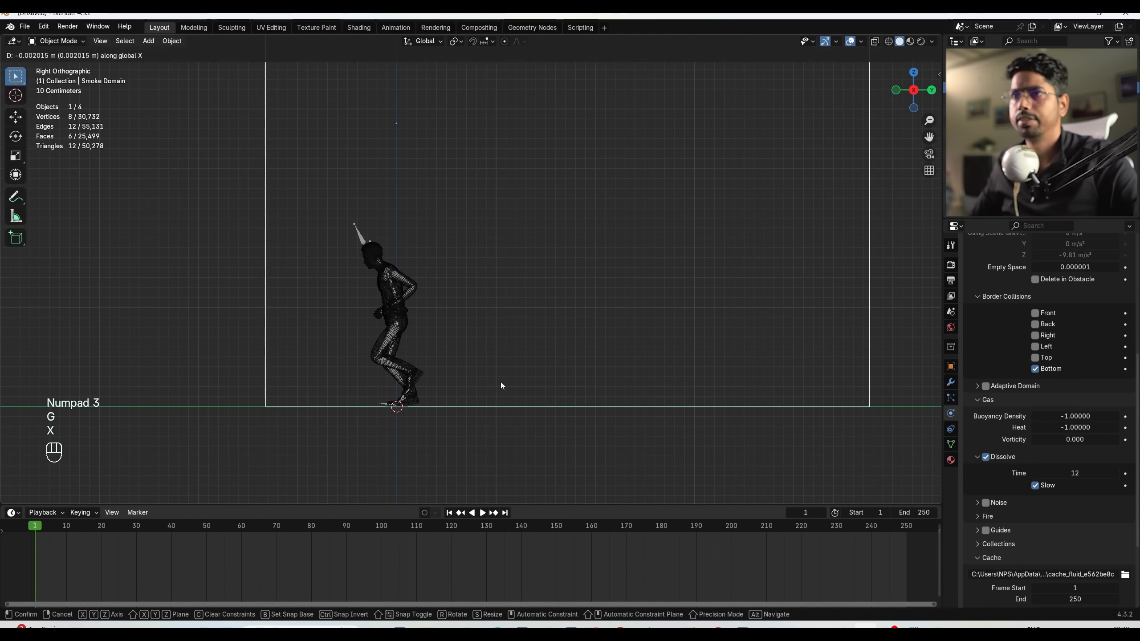
pyautogui.hotkey('ctrl', 'z')
pyautogui.press('g')
pyautogui.press('x')
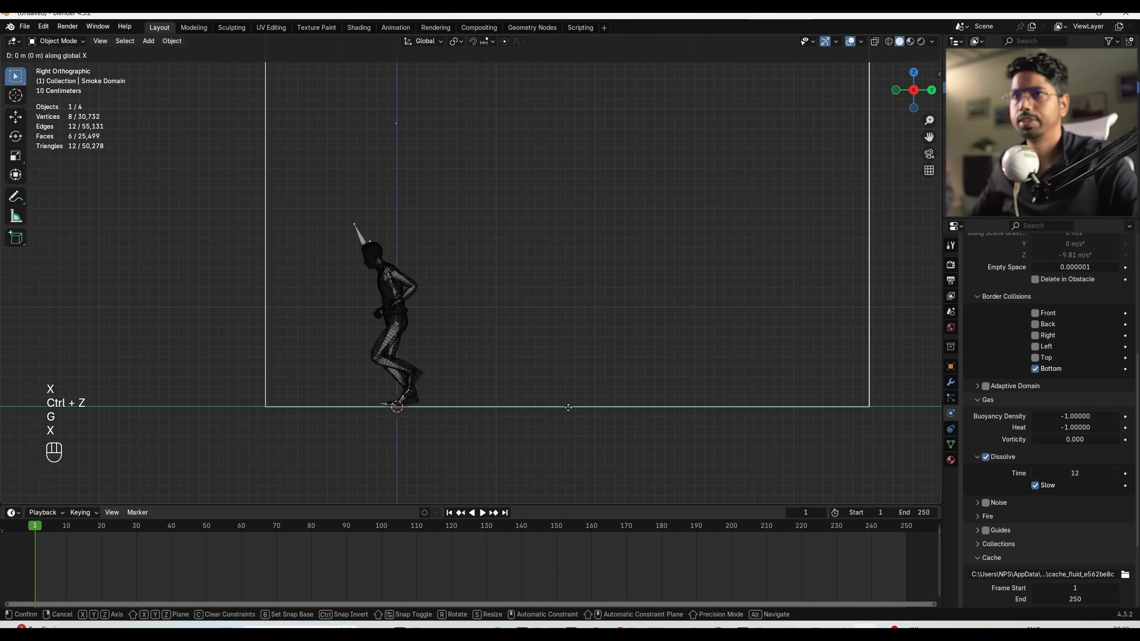
pyautogui.press('y')
pyautogui.click(509, 410)
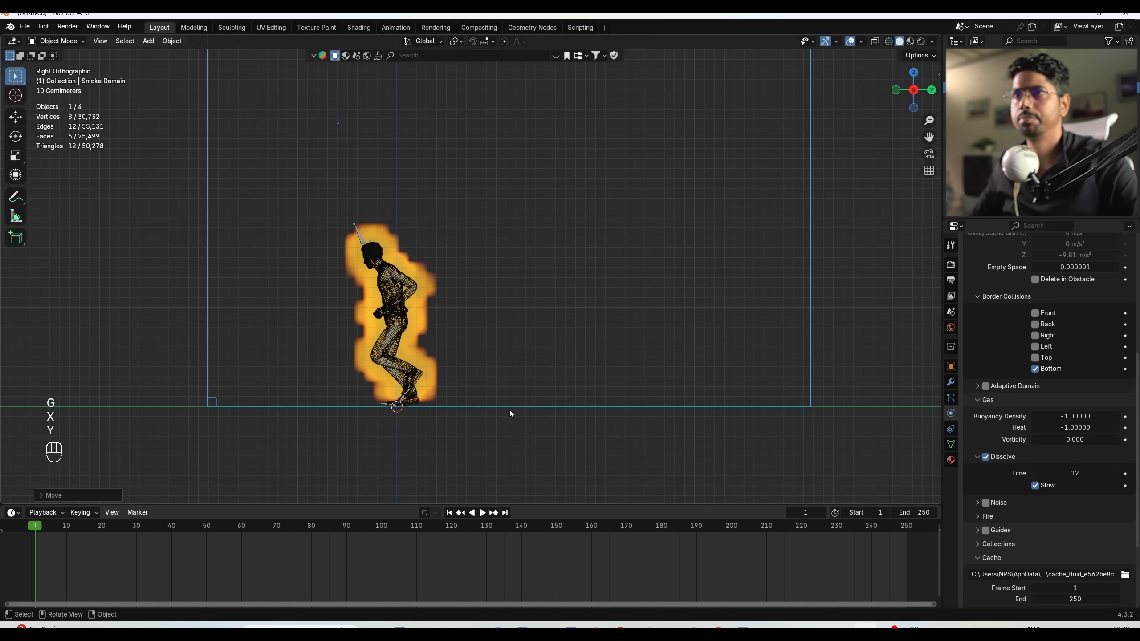
# Play back the simulation in the shifted domain, examine the fire from the side and in perspective, and return to the first frame.
pyautogui.press('space')
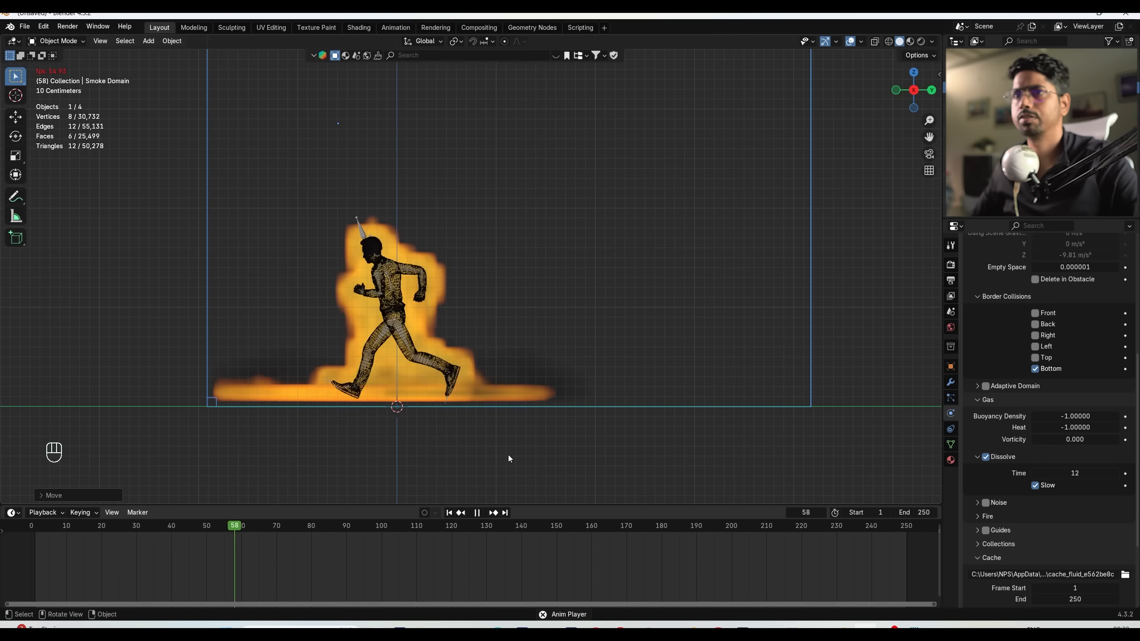
pyautogui.press('space')
pyautogui.moveTo(509, 458); pyautogui.dragTo(603, 397, button='middle')
pyautogui.press('space')
pyautogui.press('space')
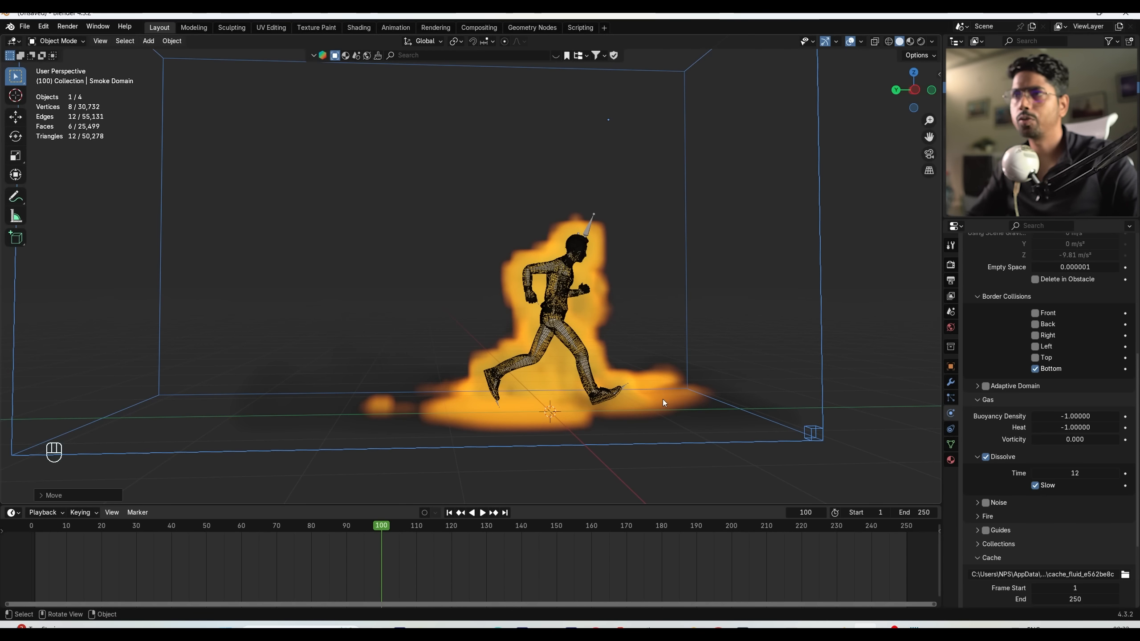
pyautogui.click(449, 513)
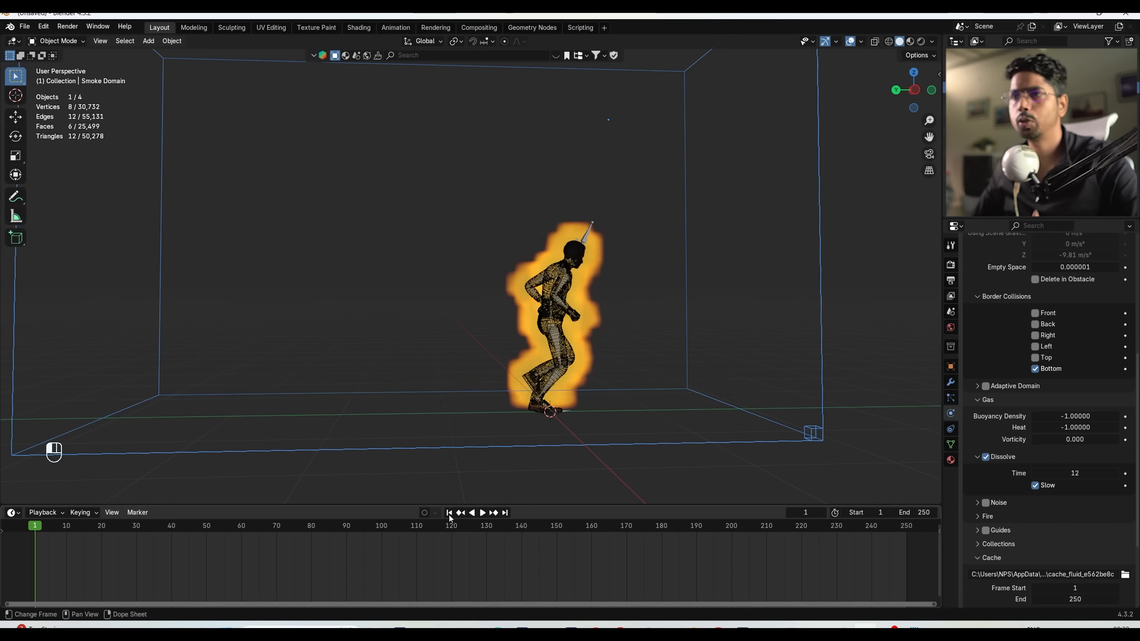
# Enable Initial Velocity for the runner body's fluid flow and preview the simulation.
pyautogui.scroll(-1, 529, 387)
pyautogui.keyDown('shift'); pyautogui.moveTo(529, 387); pyautogui.dragTo(524, 356, button='middle'); pyautogui.keyUp('shift')
pyautogui.click(539, 303)
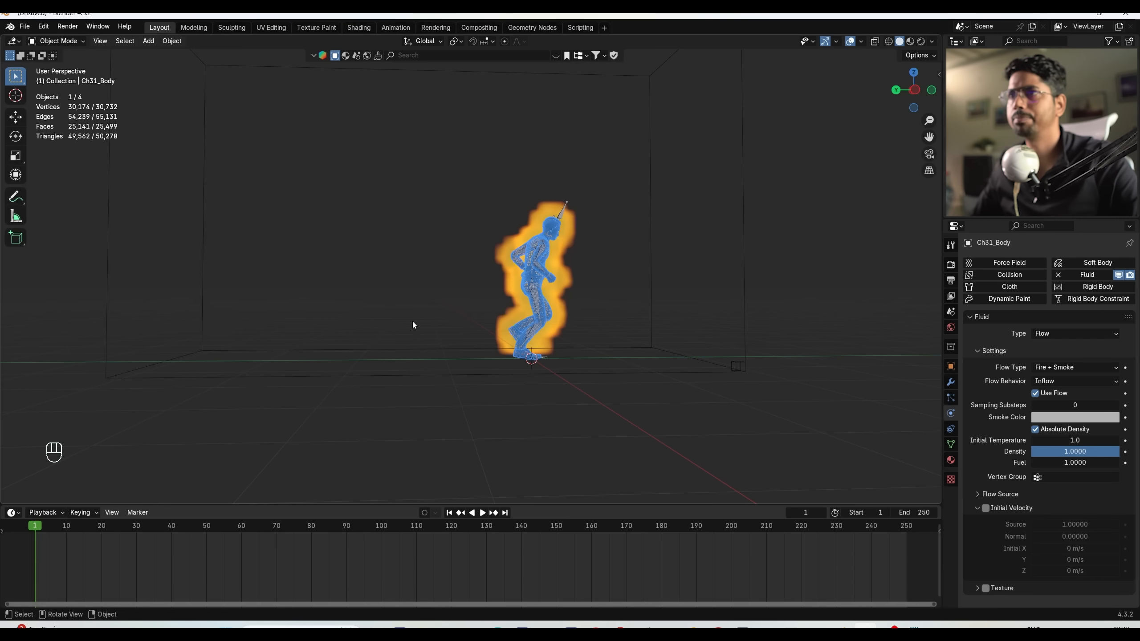
pyautogui.click(987, 510)
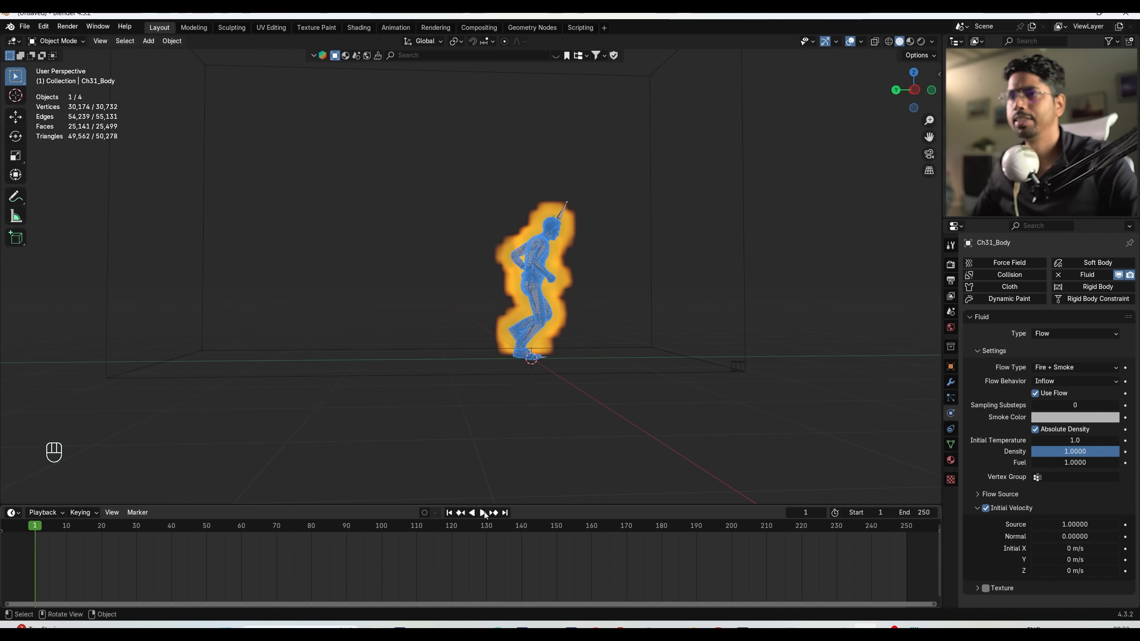
pyautogui.click(484, 514)
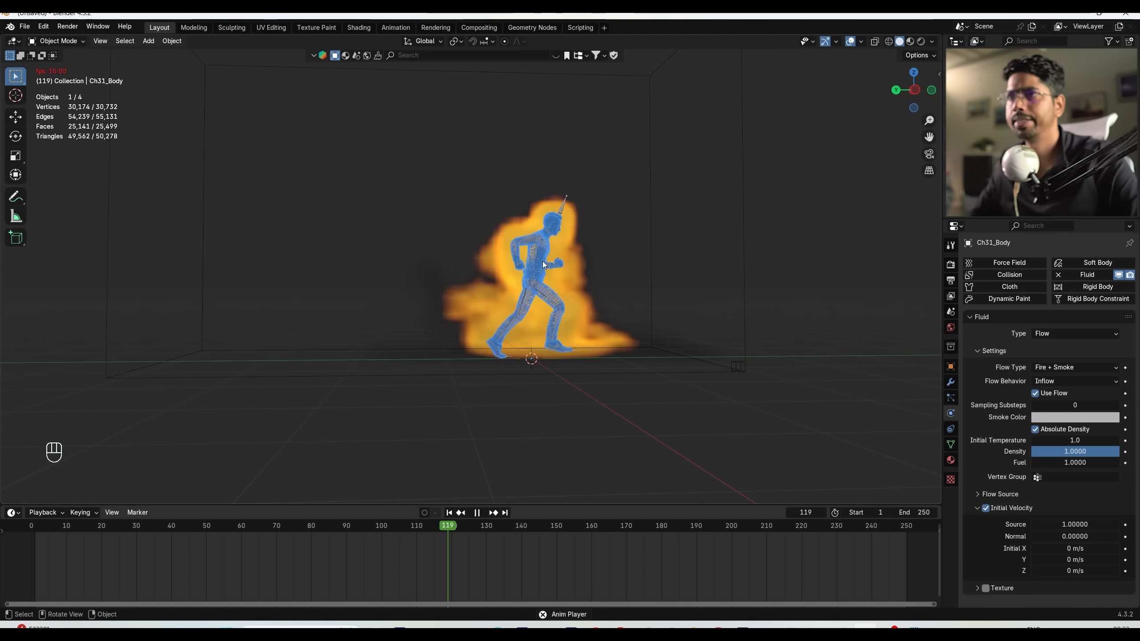
pyautogui.press('space')
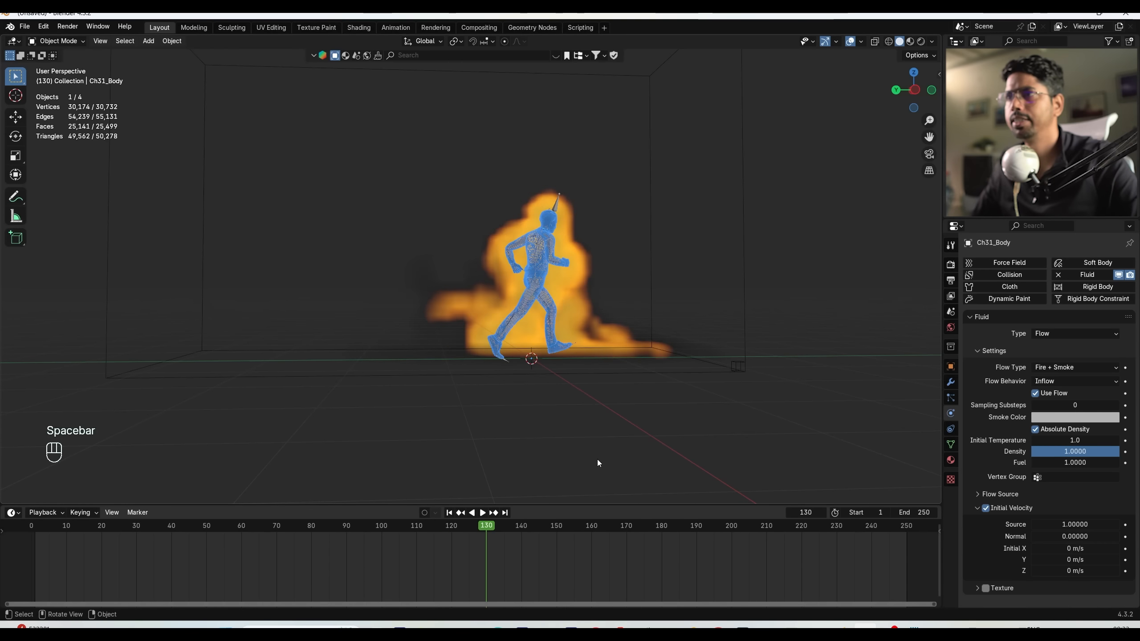
# Set the flow's Normal initial velocity to 0.5, preview the fire from the first frame and rewind.
pyautogui.click(1057, 537)
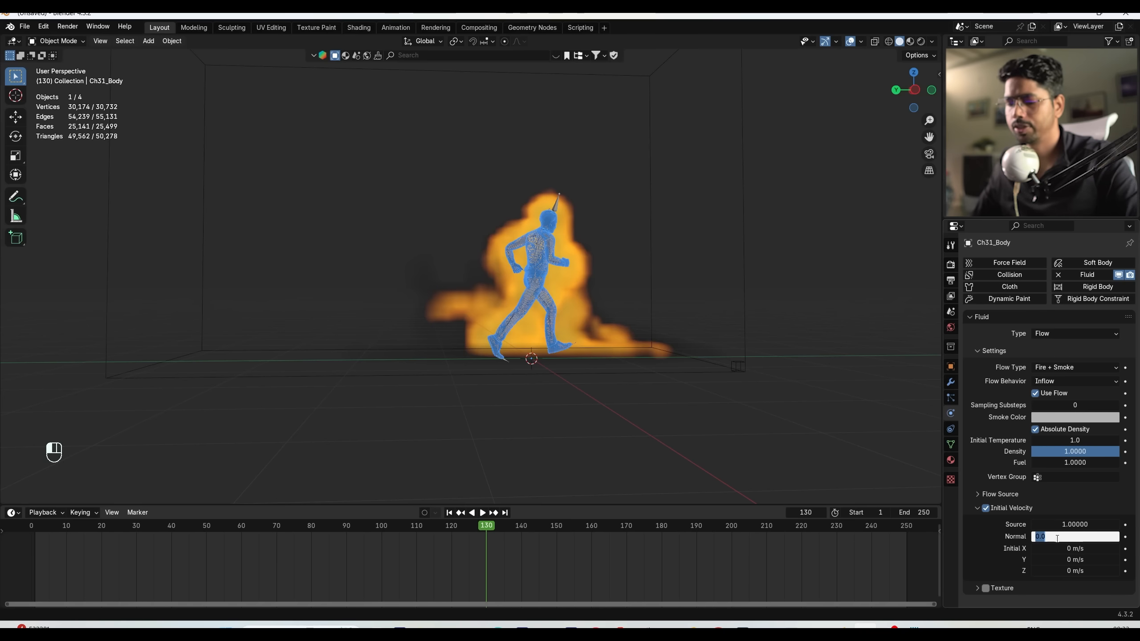
pyautogui.press('Return')
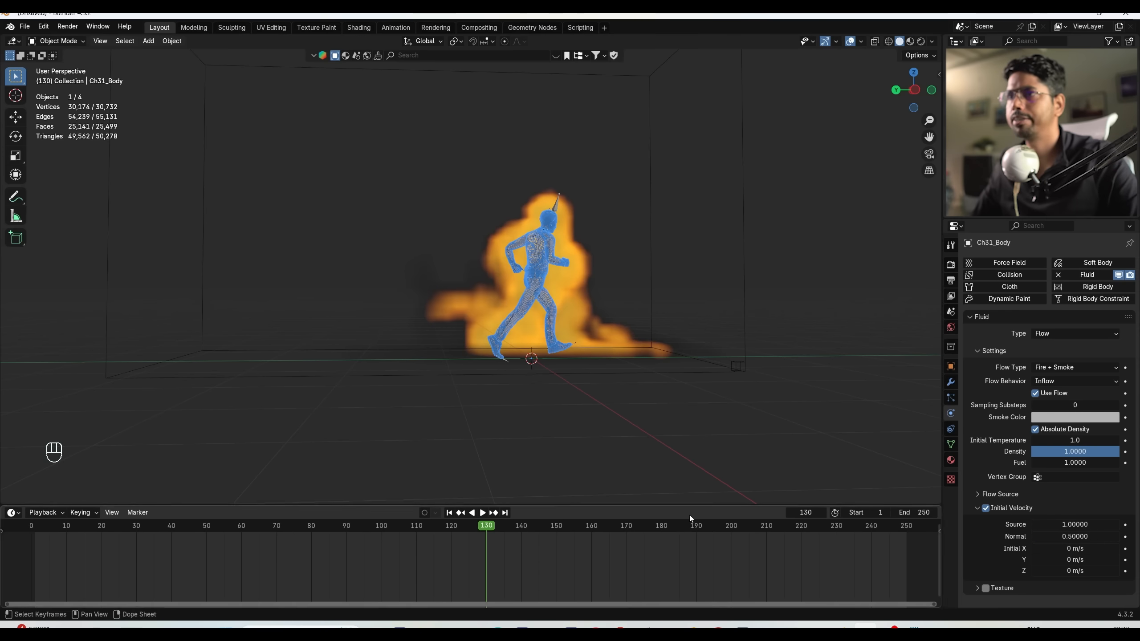
pyautogui.click(449, 512)
pyautogui.click(482, 512)
pyautogui.click(477, 513)
pyautogui.click(449, 512)
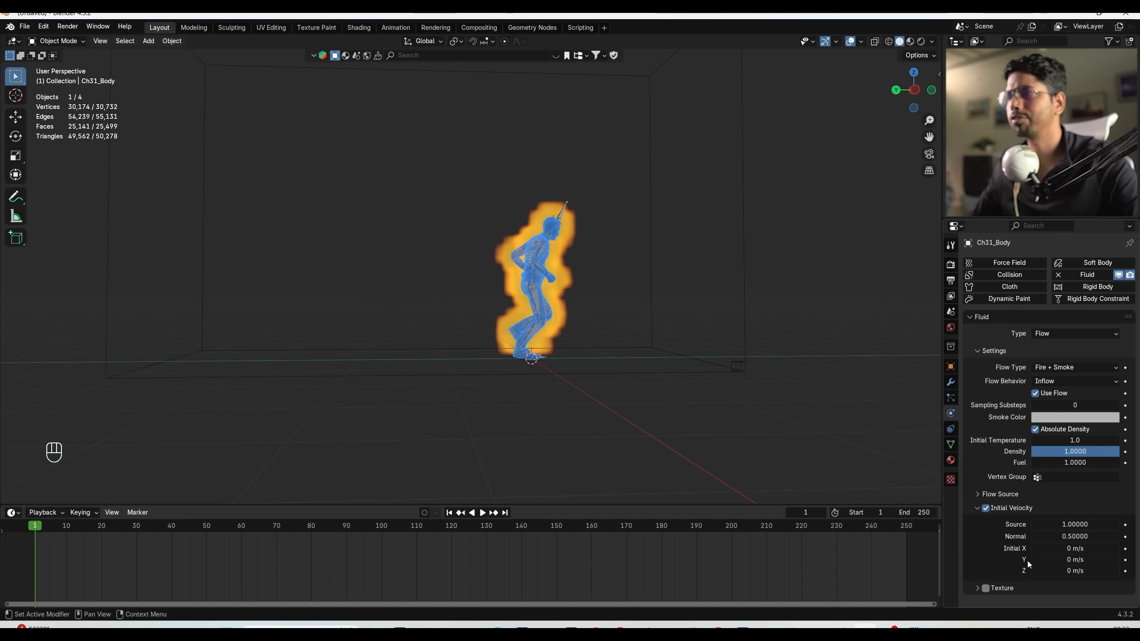
# Set the flow's Initial Y velocity to 5 m/s, preview the trailing fire and return to the first frame.
pyautogui.click(1064, 562)
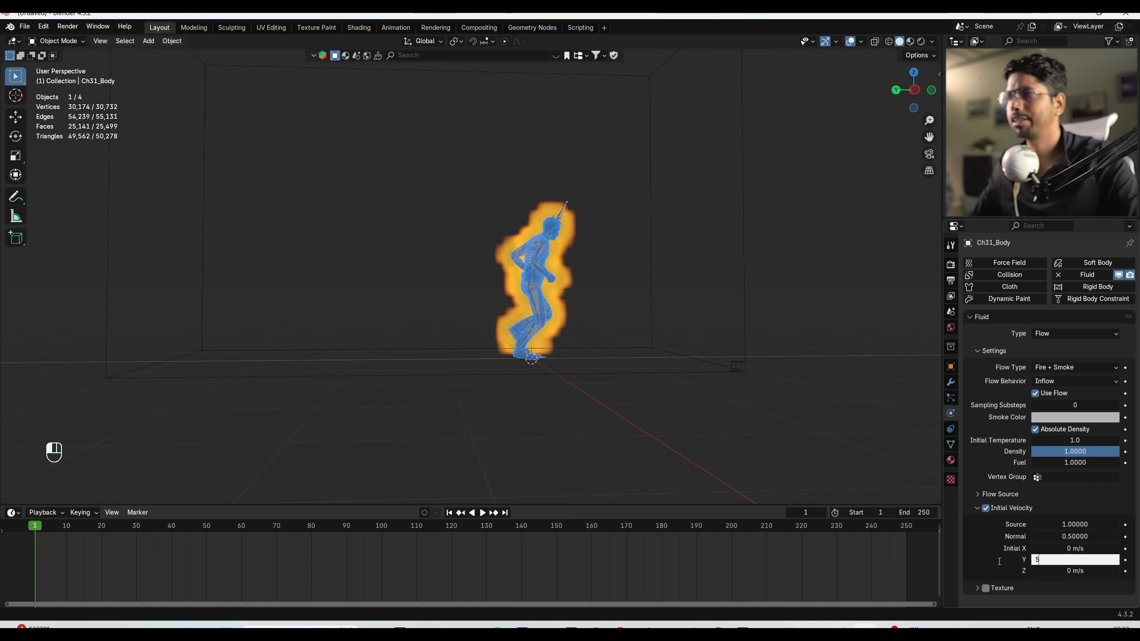
pyautogui.write('5')
pyautogui.press('Return')
pyautogui.click(483, 513)
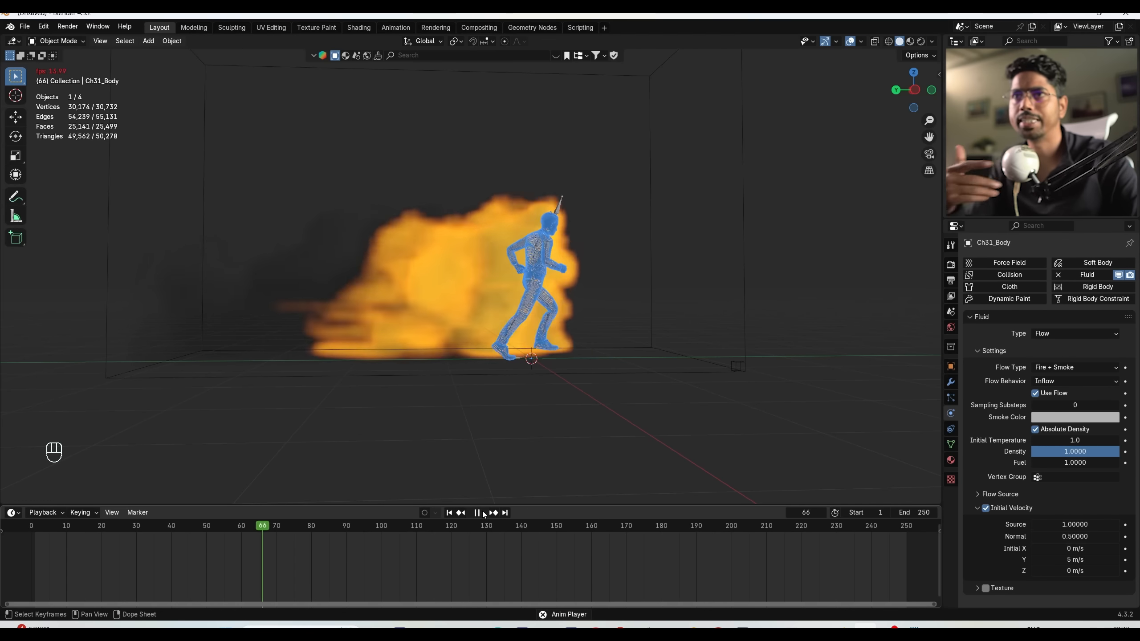
pyautogui.click(483, 513)
pyautogui.click(449, 513)
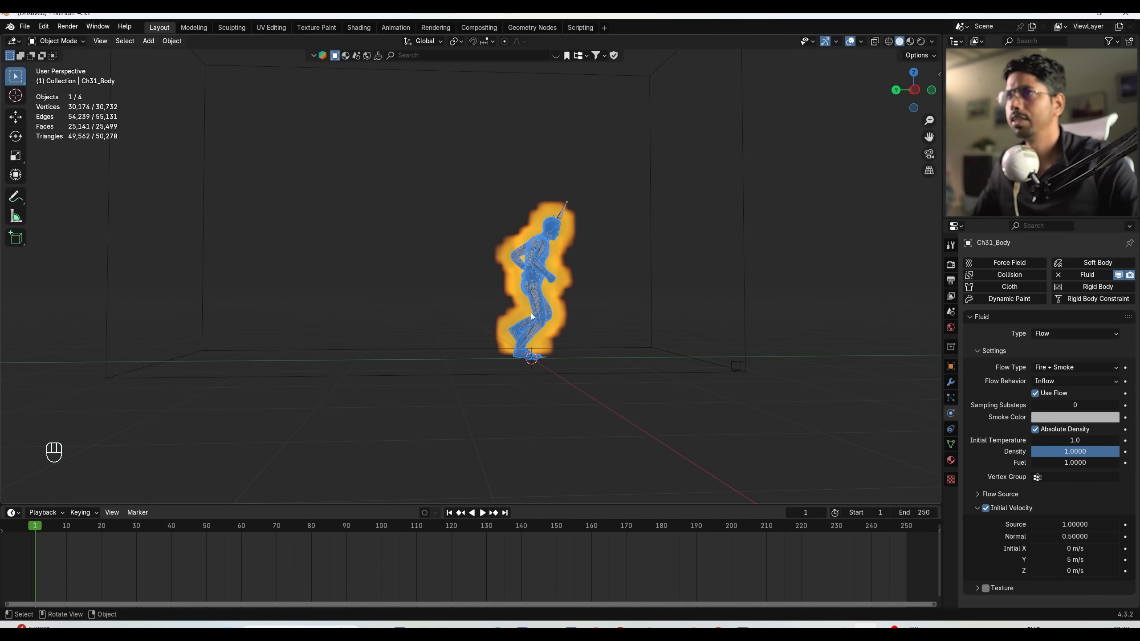
# Set the flow's Initial Y velocity to 2 m/s, play back the simulation and return to the first frame.
pyautogui.click(1079, 560)
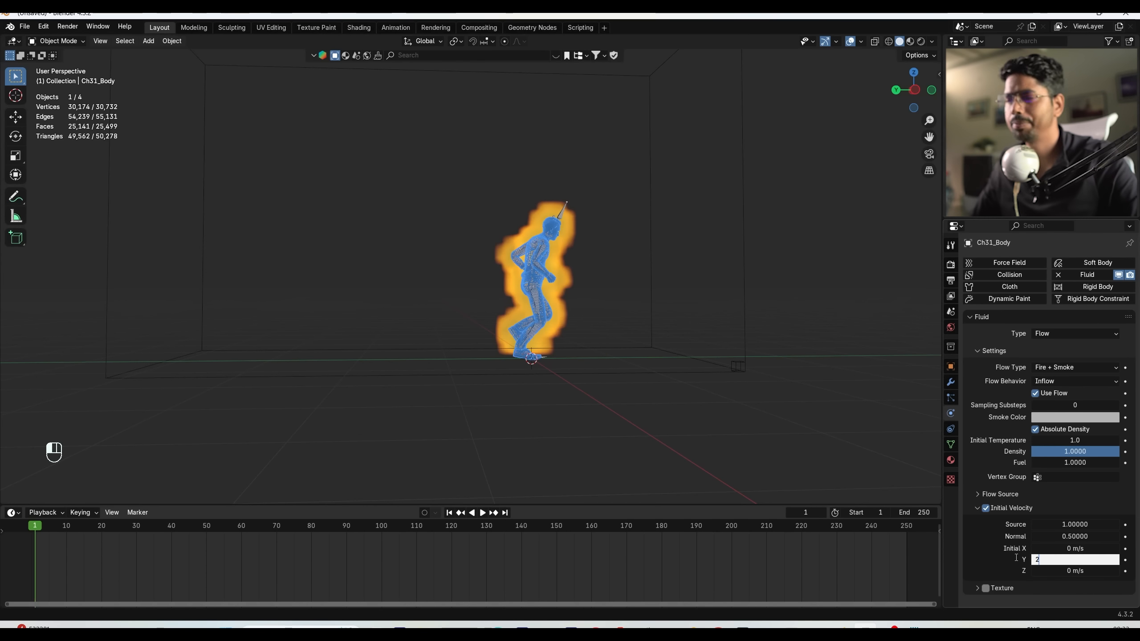
pyautogui.press('Return')
pyautogui.click(482, 513)
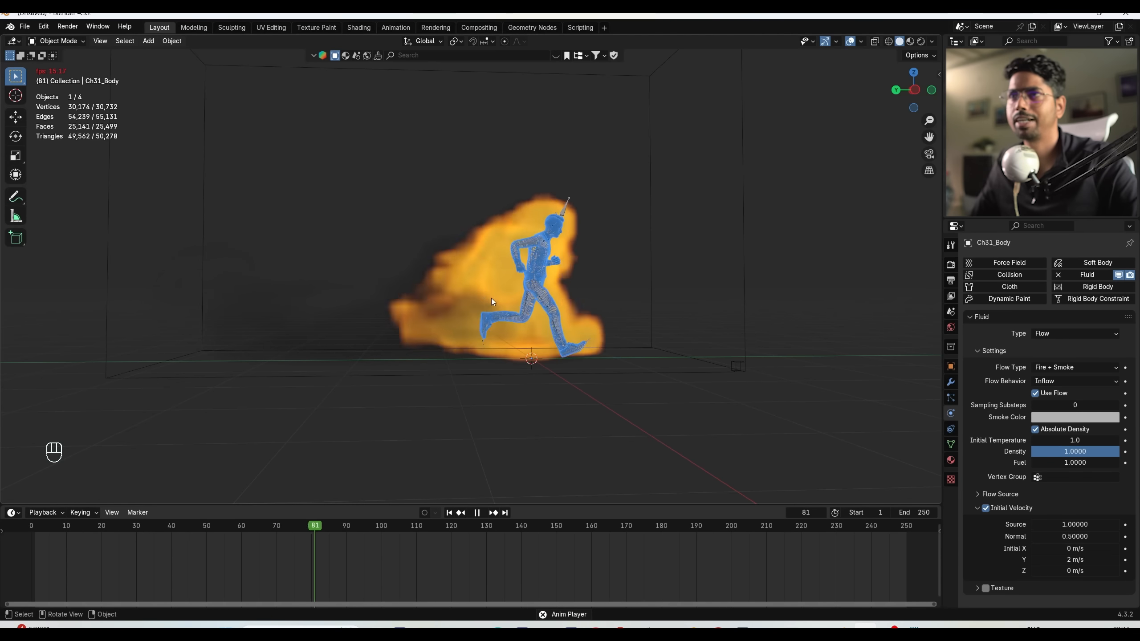
pyautogui.click(474, 513)
pyautogui.click(449, 513)
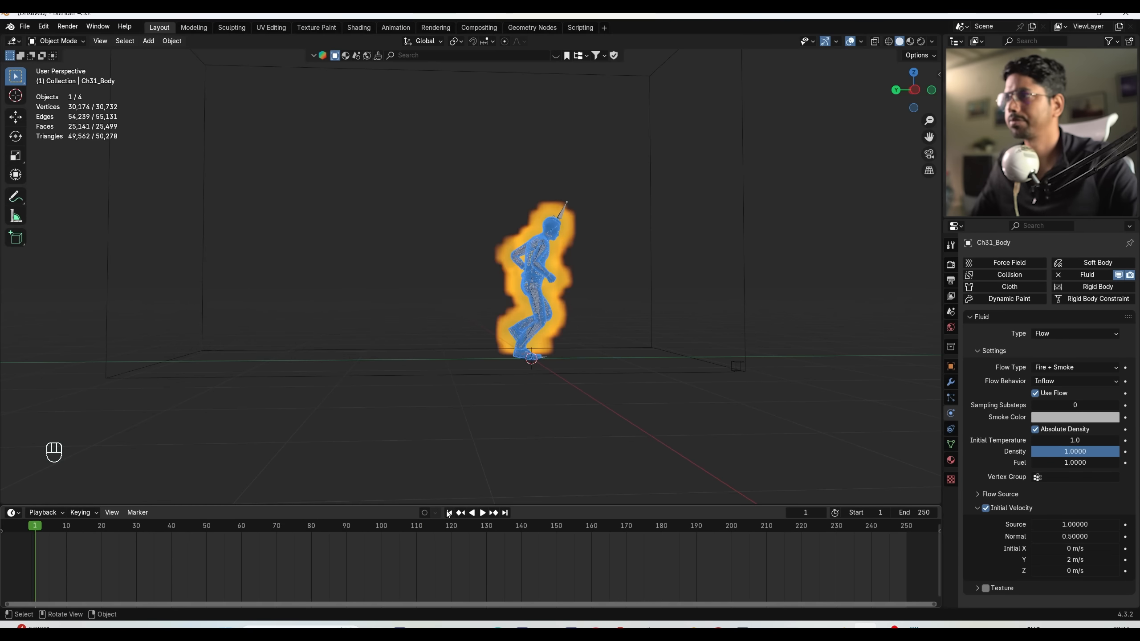
# Set the runner body's flow Fuel to 0.5, preview the flames and return to the first frame.
pyautogui.click(1071, 464)
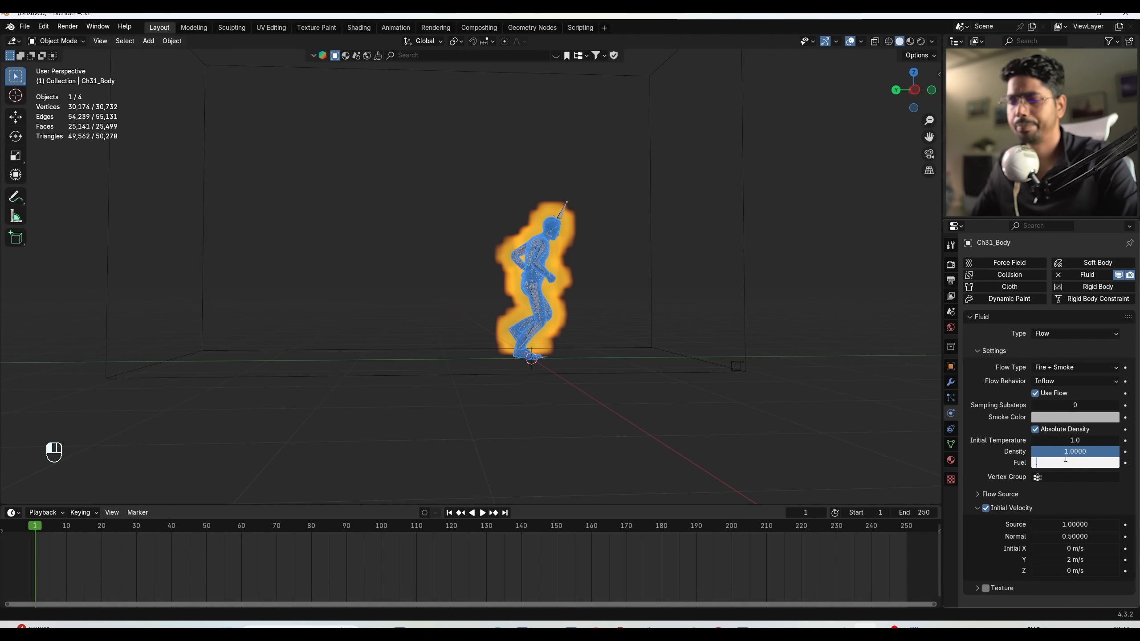
pyautogui.write('.5')
pyautogui.press('Return')
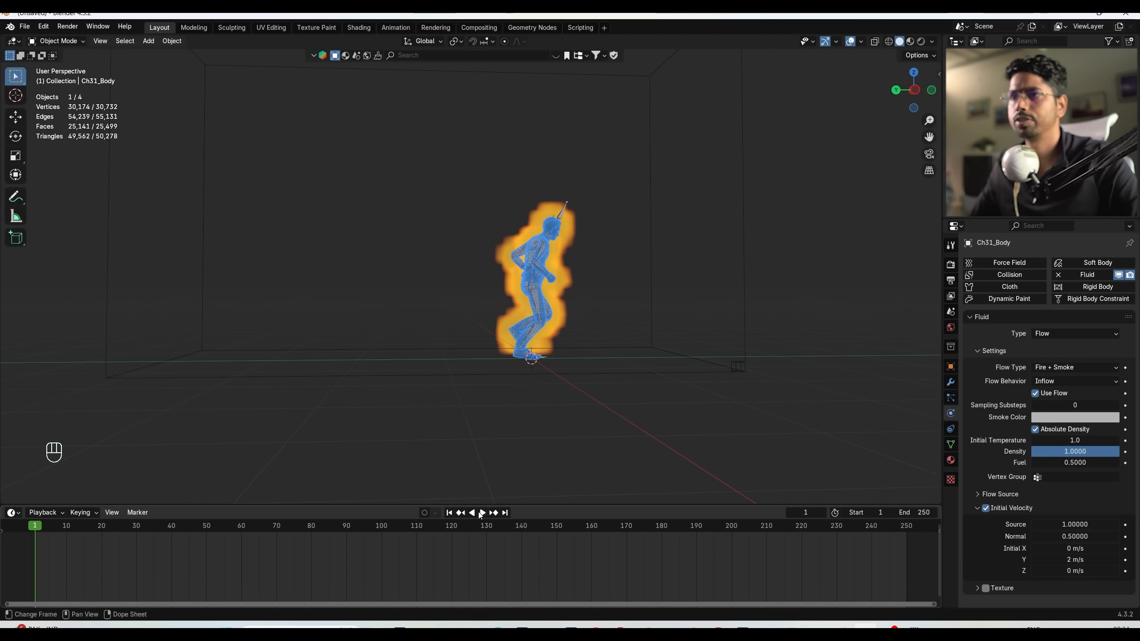
pyautogui.click(481, 512)
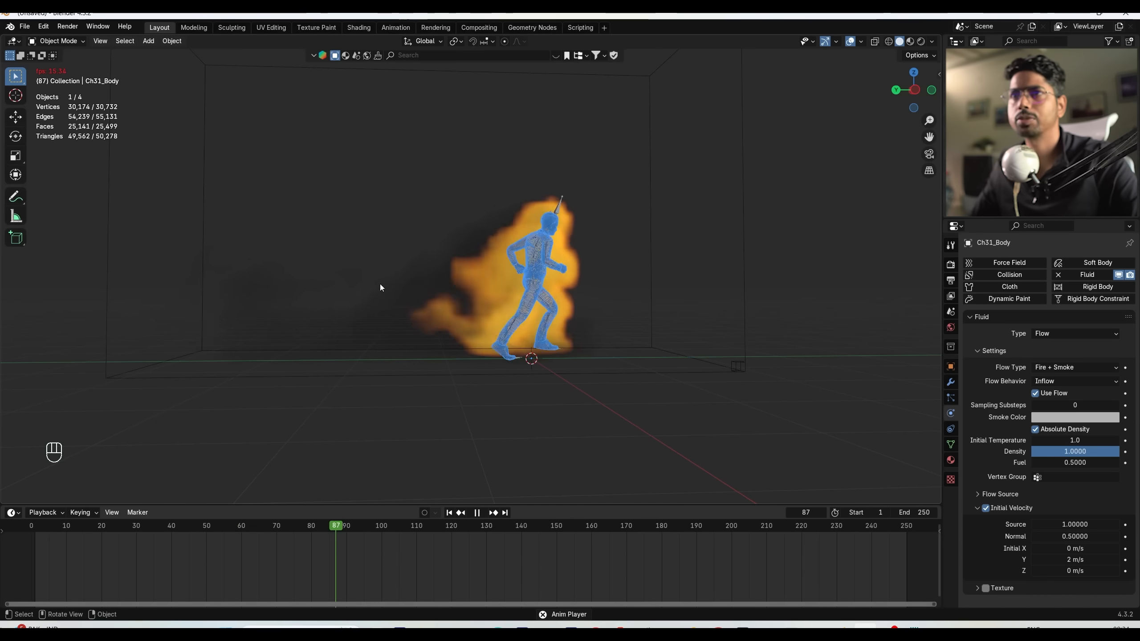
pyautogui.click(476, 512)
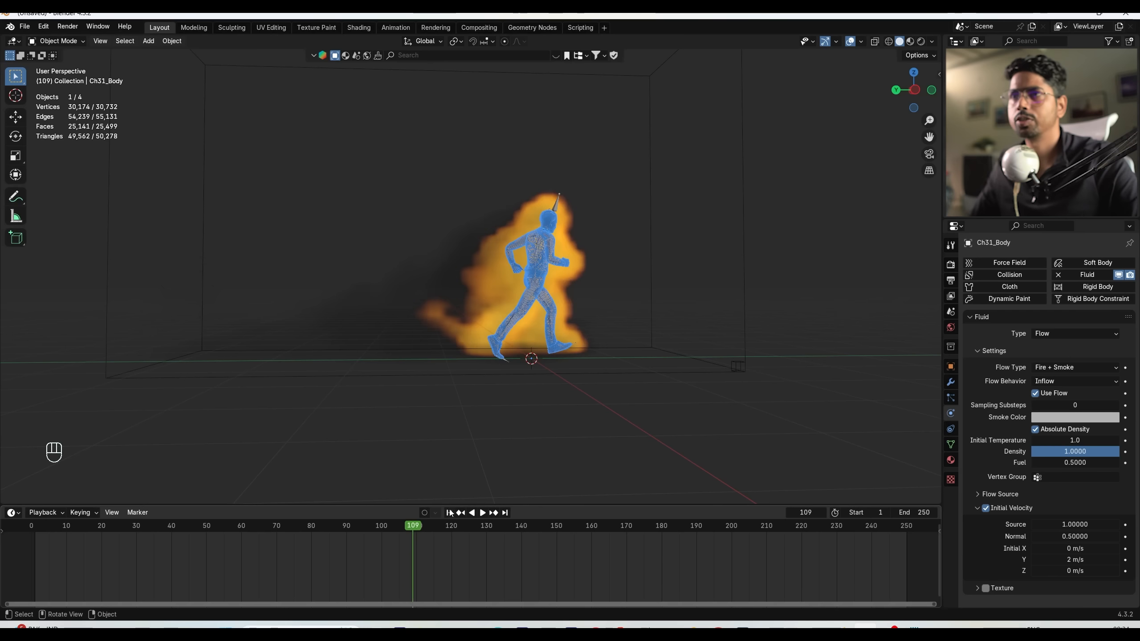
pyautogui.click(449, 513)
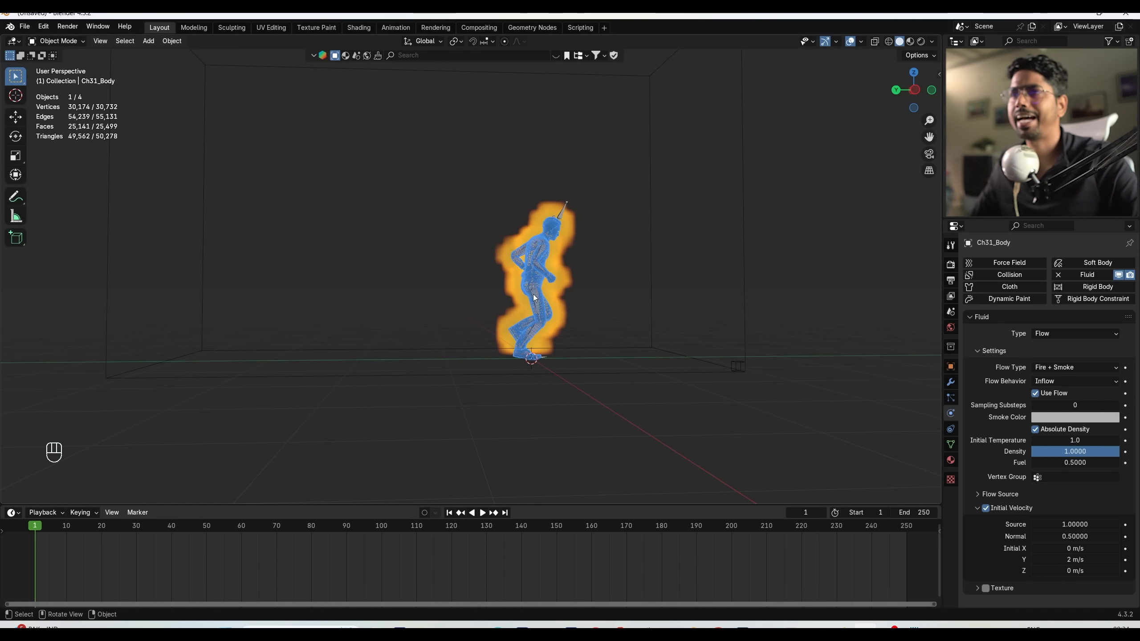
# Select the smoke domain, set its Dissolve Time to 10 and preview the simulation.
pyautogui.click(752, 259)
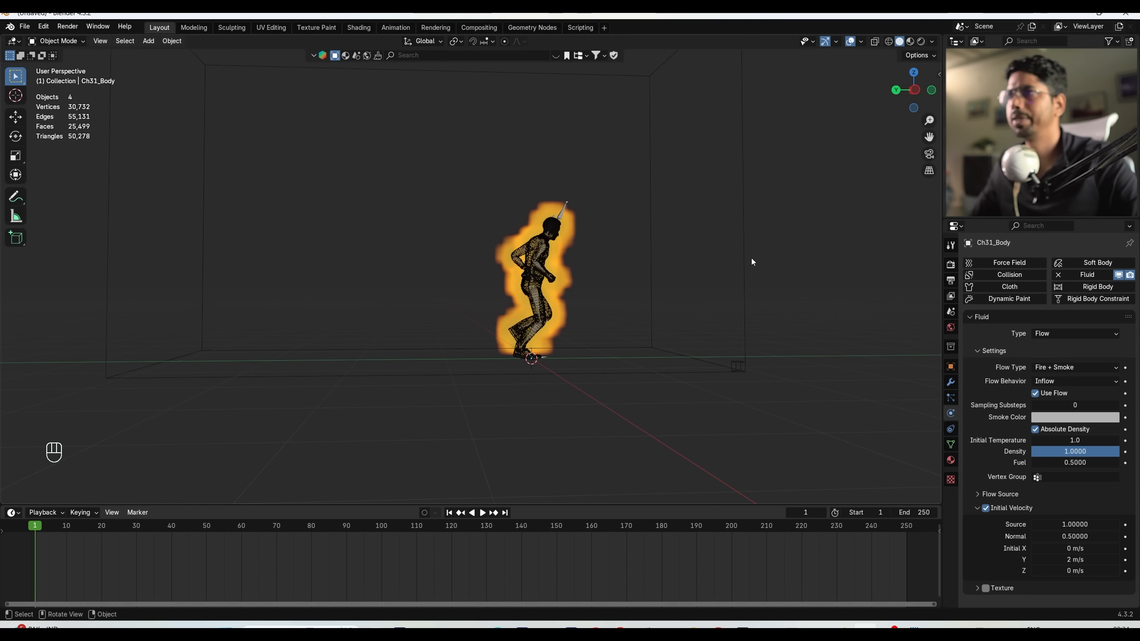
pyautogui.click(745, 259)
pyautogui.scroll(-8, 983, 494)
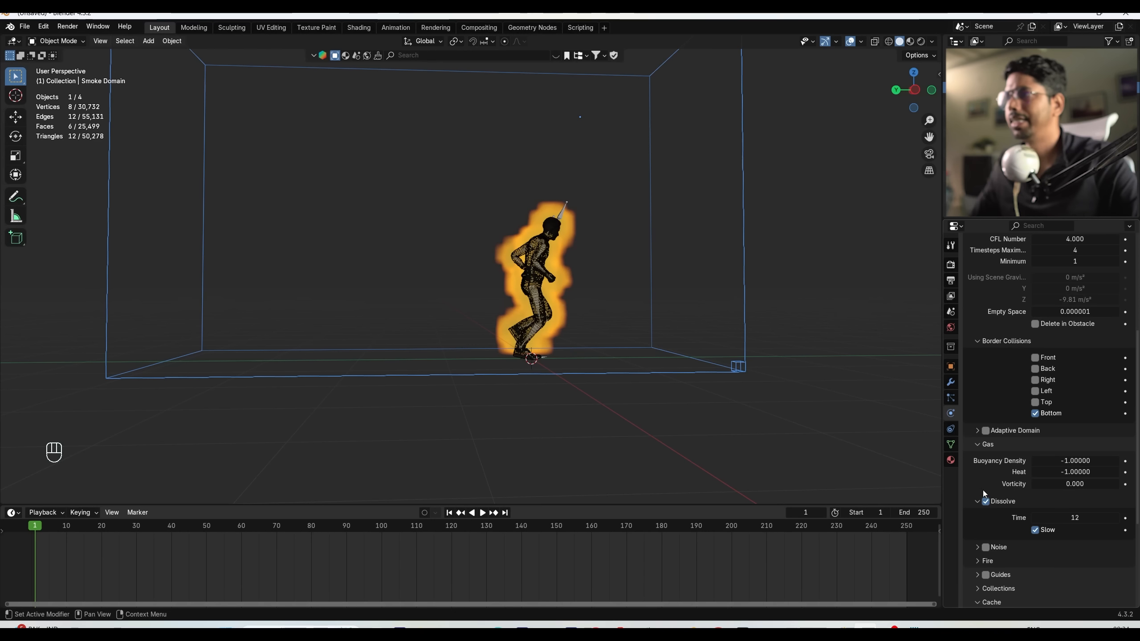
pyautogui.click(1061, 517)
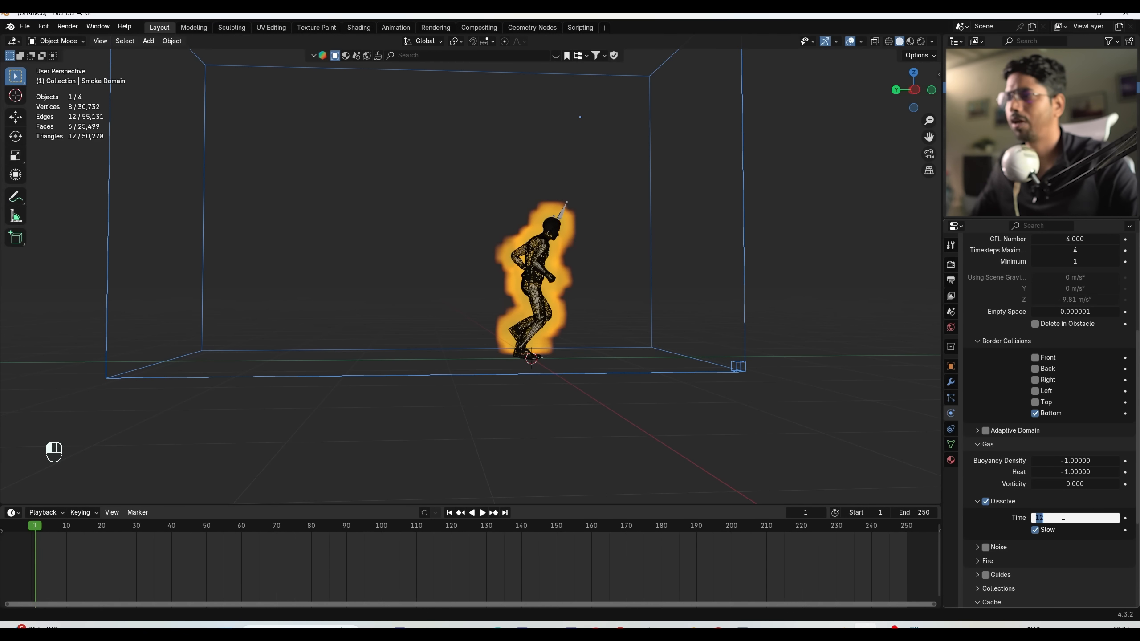
pyautogui.write('10')
pyautogui.press('Return')
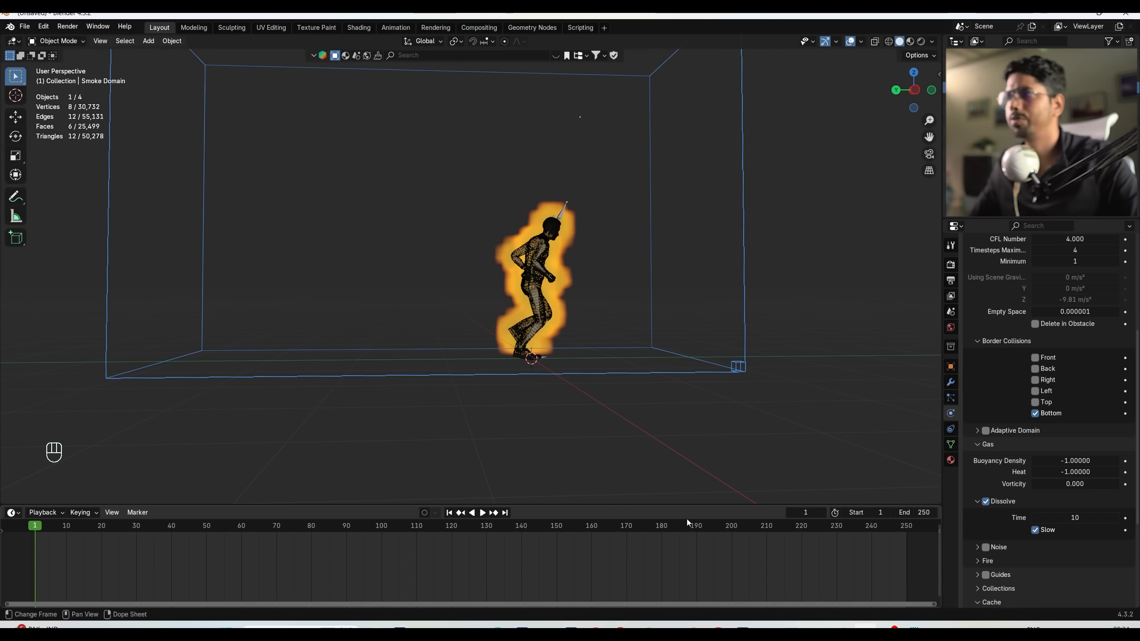
pyautogui.click(483, 513)
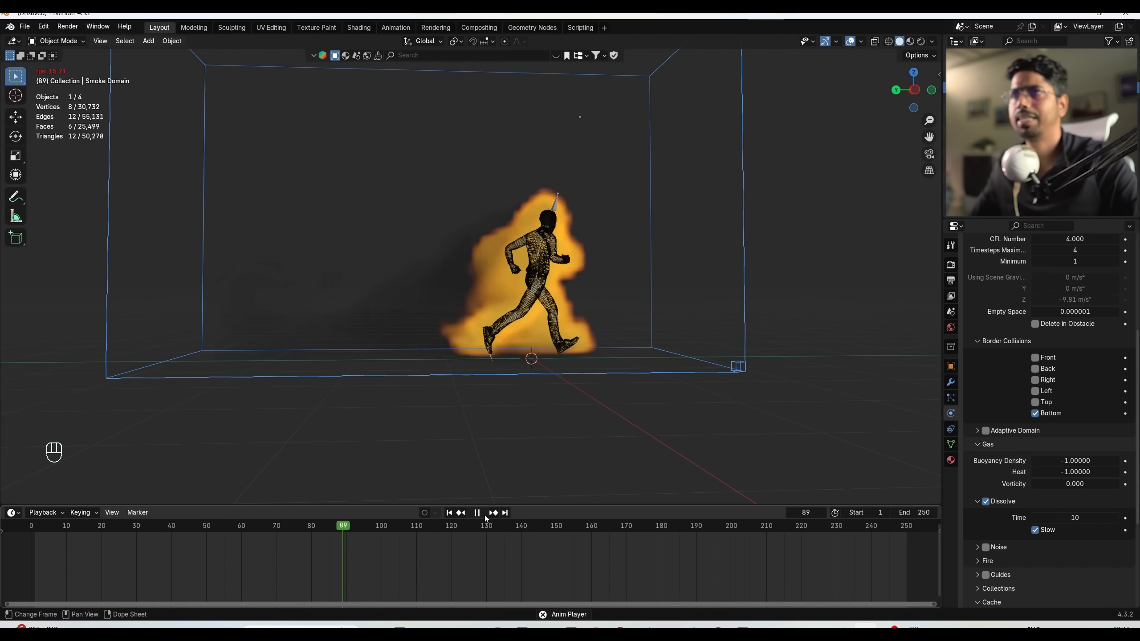
pyautogui.click(485, 516)
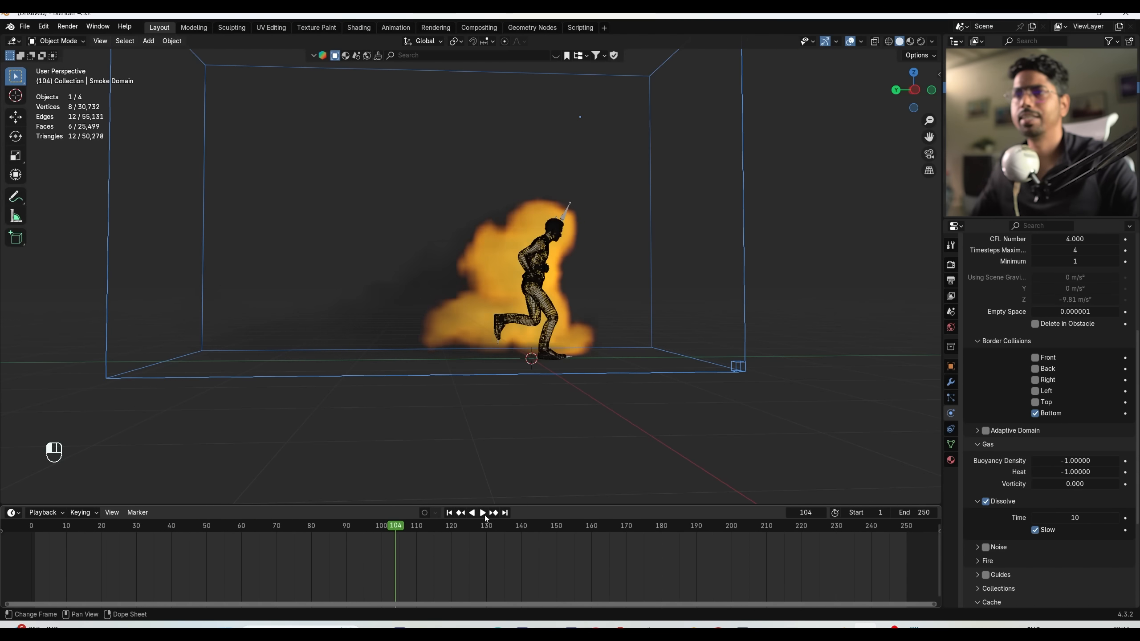
# Set the smoke domain's Dissolve Time to 8.
pyautogui.click(1056, 517)
pyautogui.write('8')
pyautogui.press('Return')
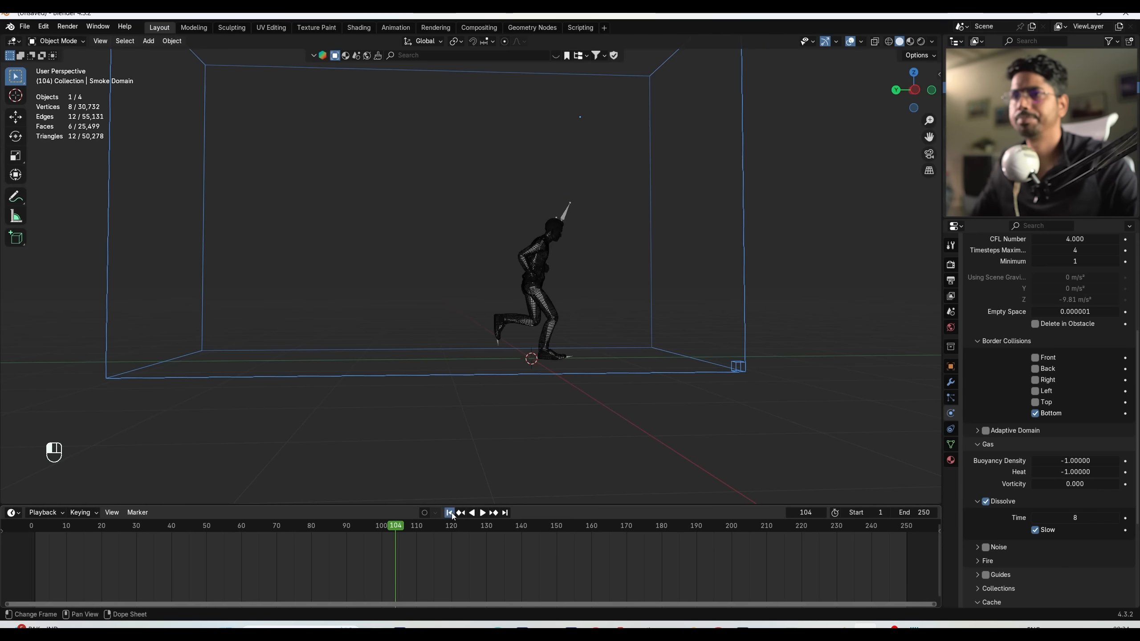
# Play back the fire and smoke simulation from the start to check the new Dissolve Time and return to the first frame.
pyautogui.click(449, 513)
pyautogui.click(483, 513)
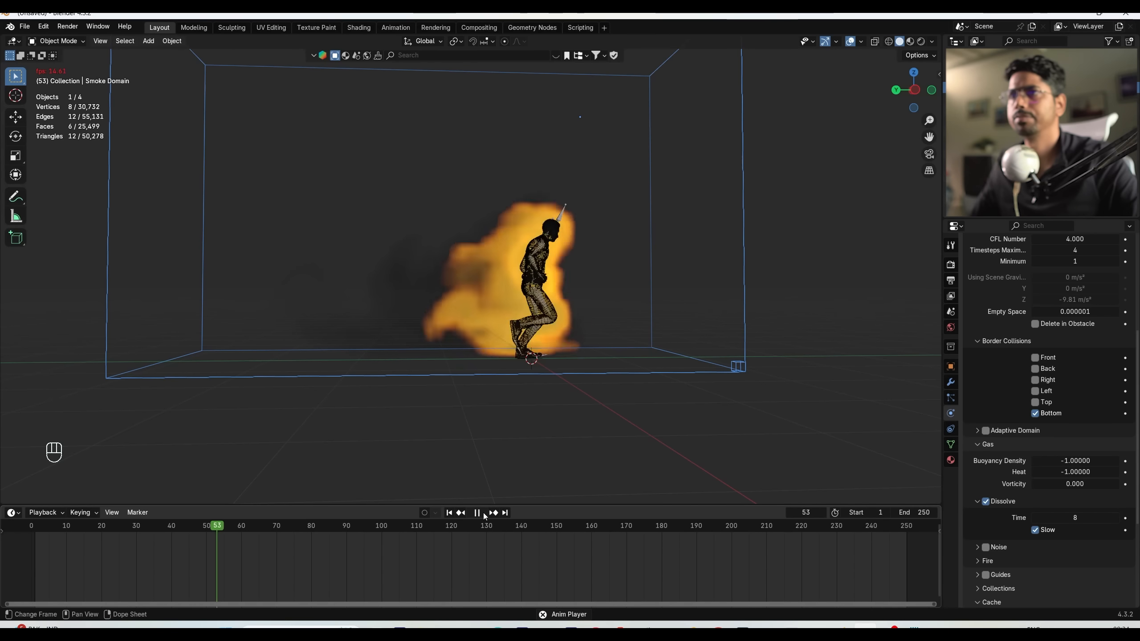
pyautogui.click(477, 513)
pyautogui.click(449, 514)
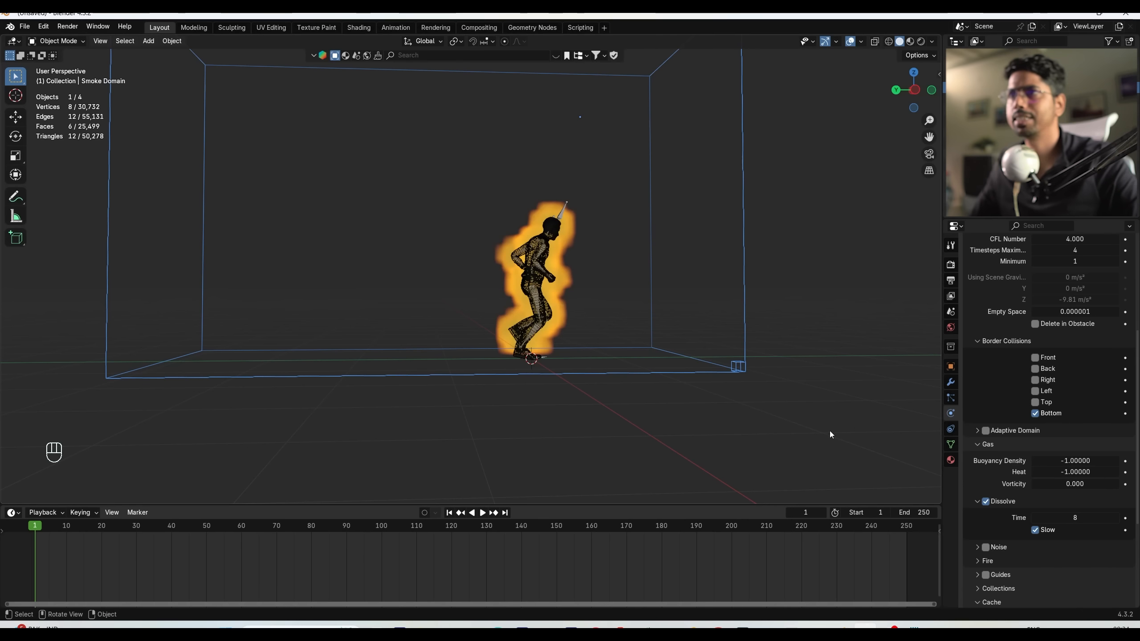
# Set the smoke domain's gas Vorticity to 0.1, preview the simulation and return to the first frame.
pyautogui.click(1047, 483)
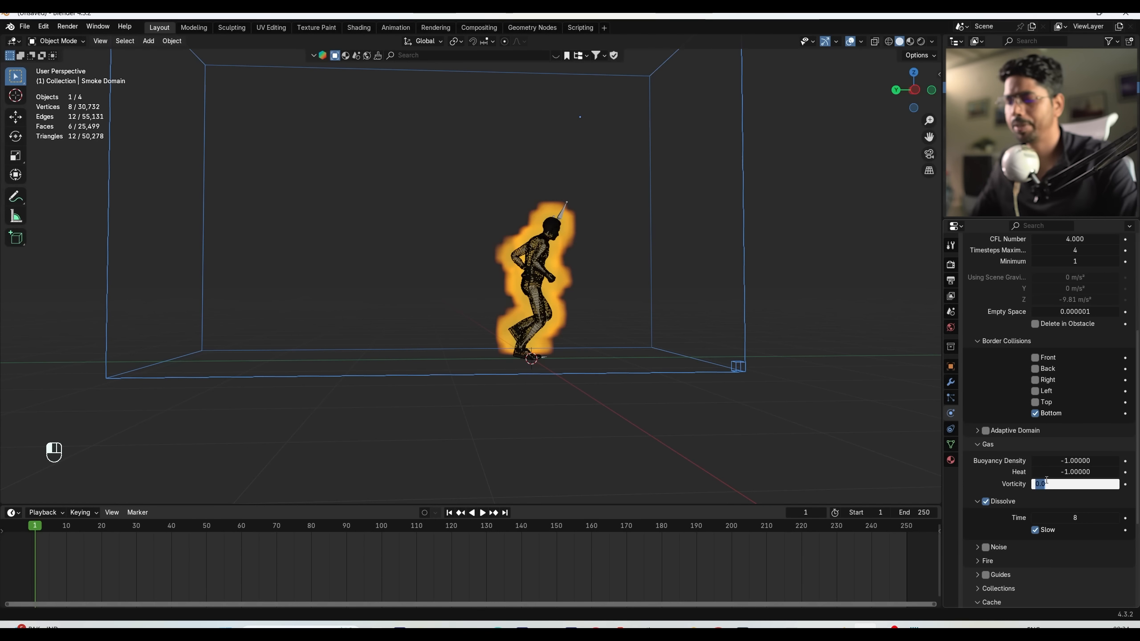
pyautogui.write('.1')
pyautogui.press('Return')
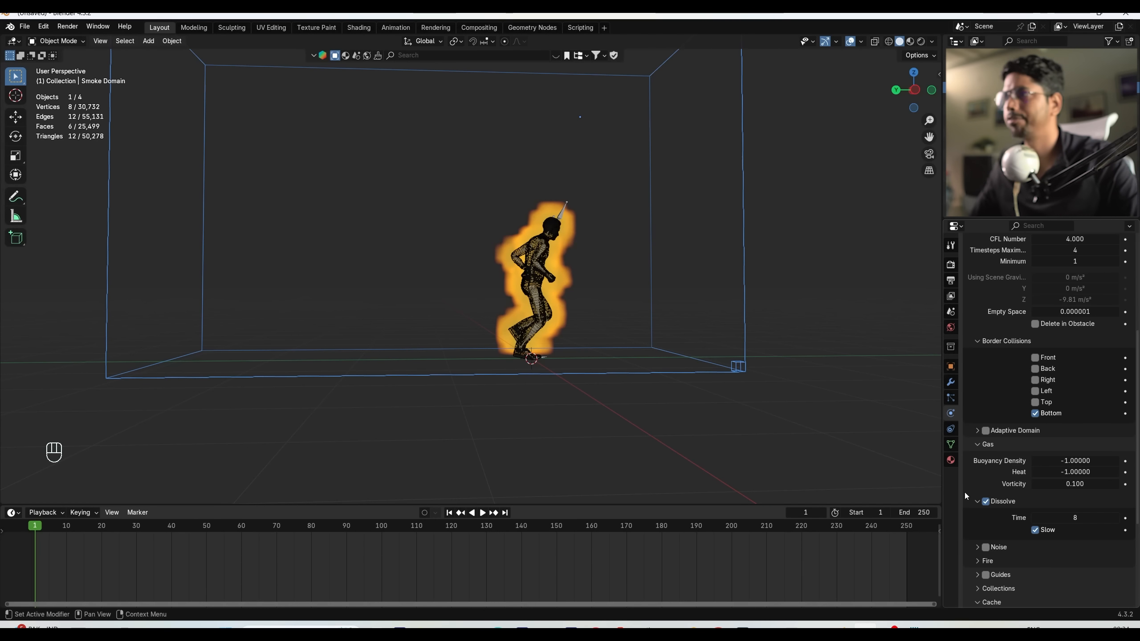
pyautogui.click(481, 515)
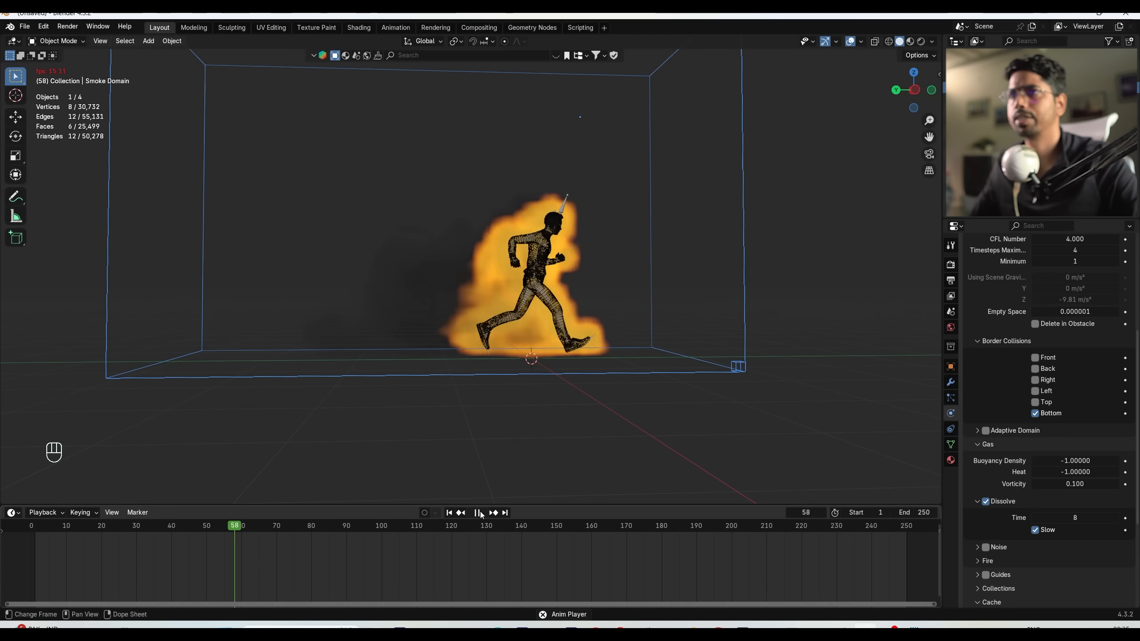
pyautogui.click(478, 513)
pyautogui.click(449, 513)
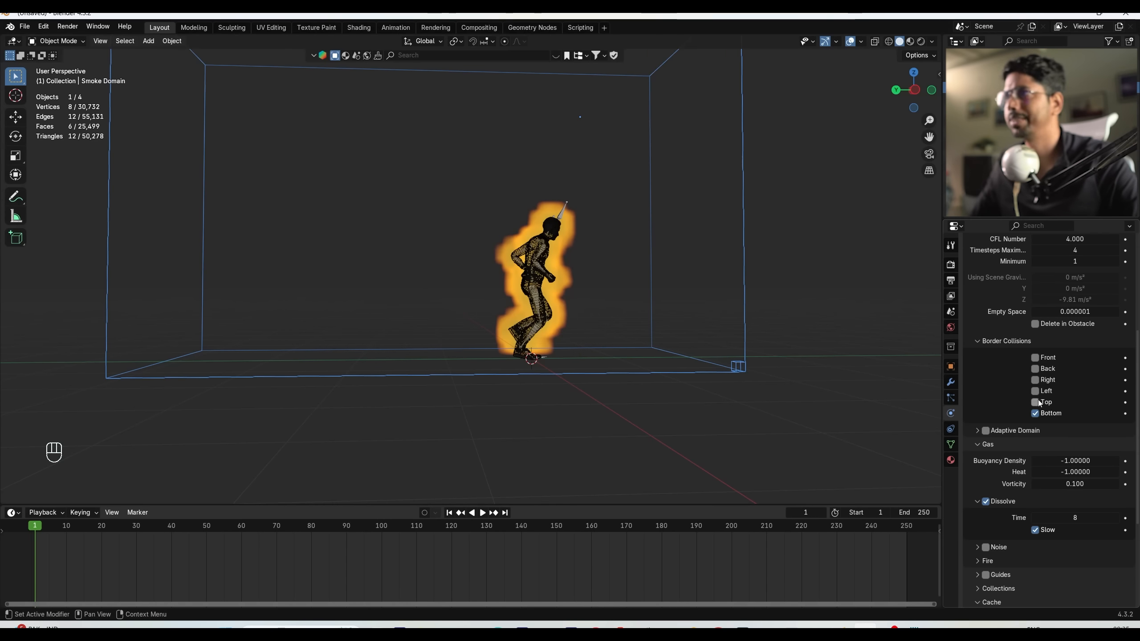
pyautogui.scroll(-2, 1039, 403)
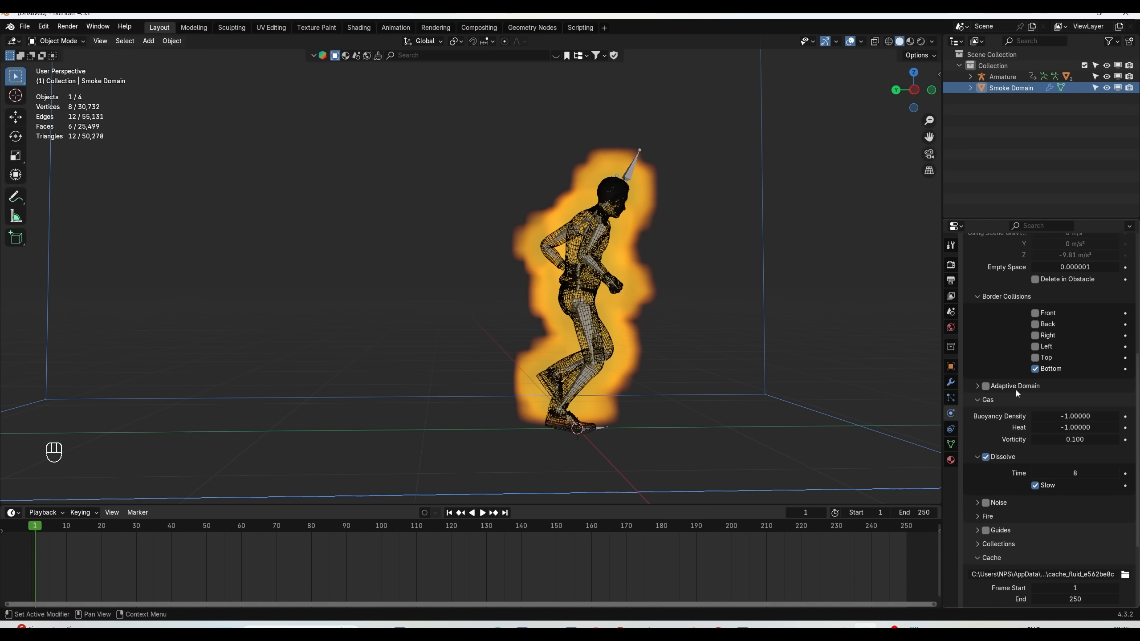
pyautogui.scroll(-4, 655, 366)
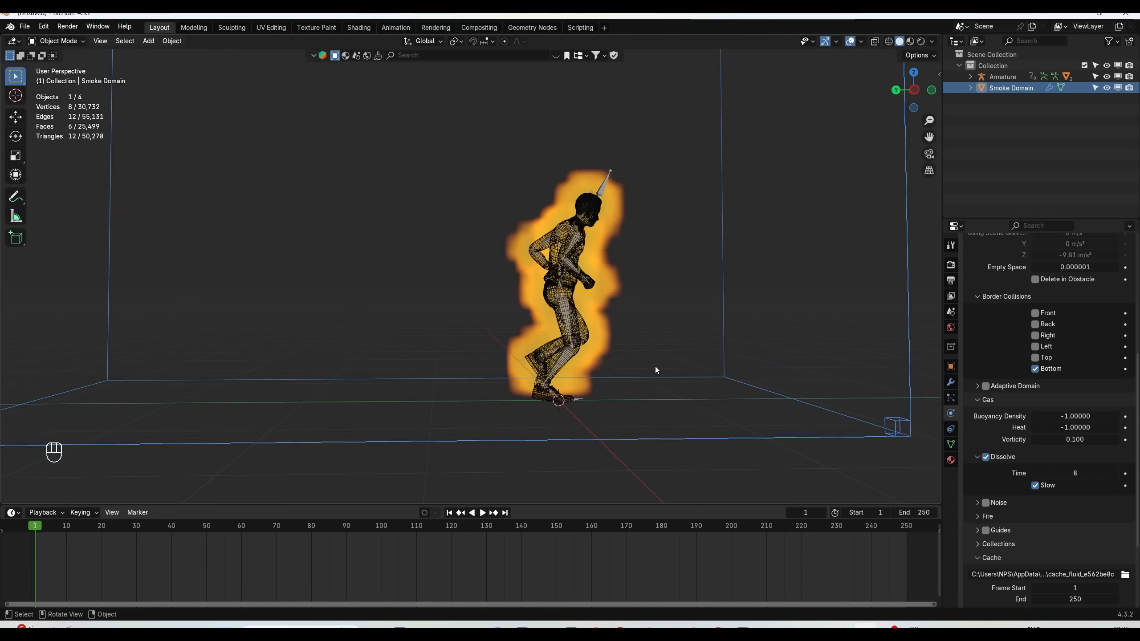
pyautogui.scroll(-3, 657, 368)
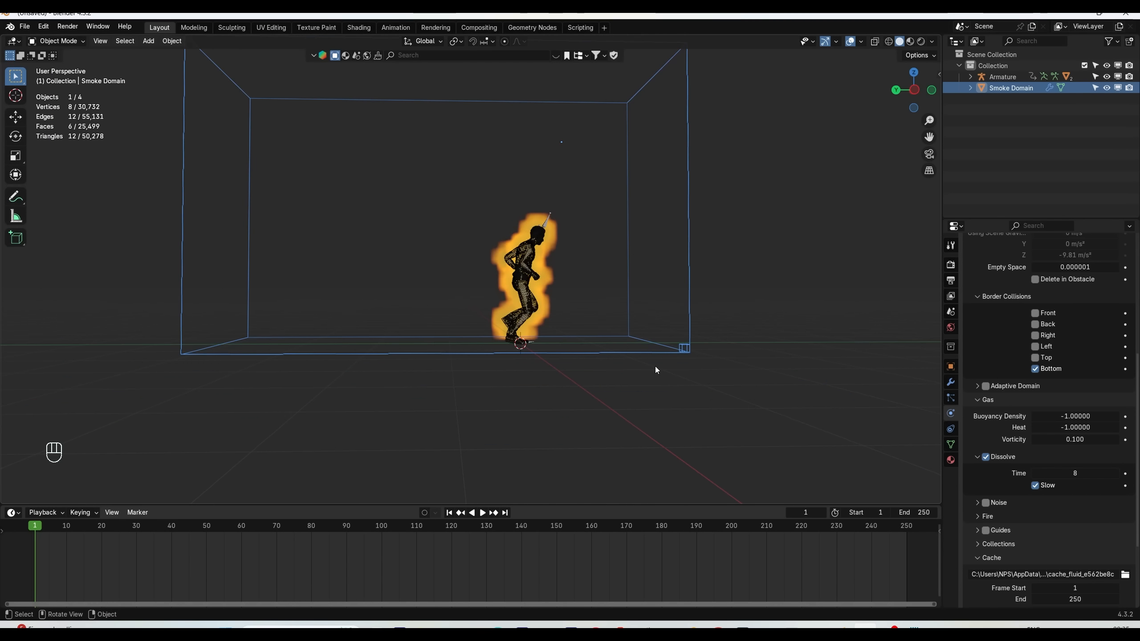
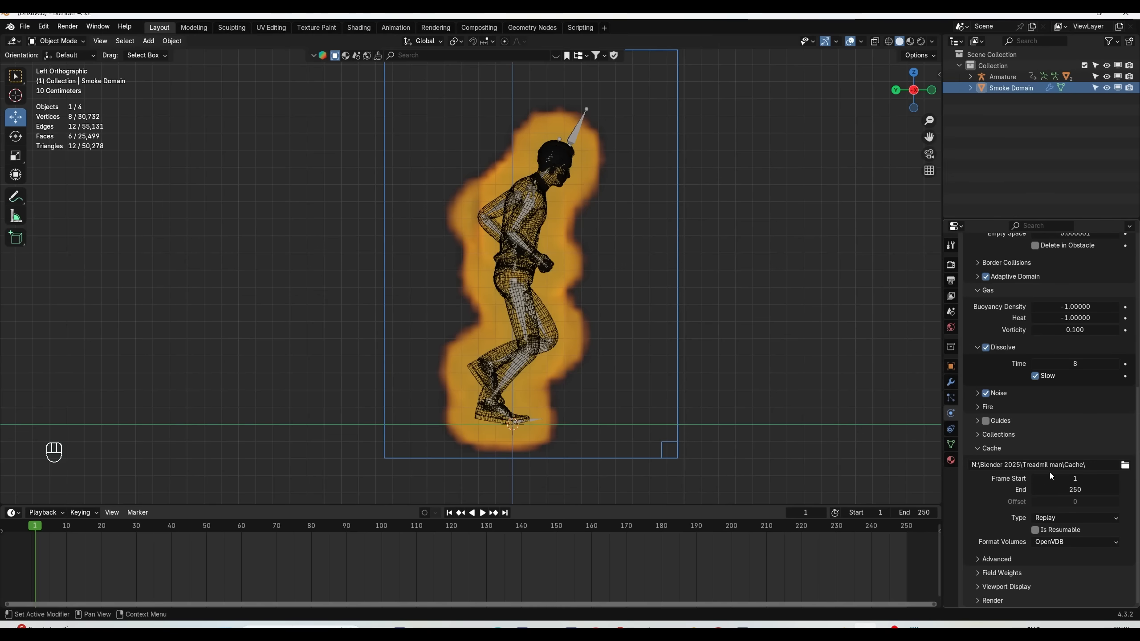
# Set both the domain cache's End frame and the scene's End frame to 100, and fit the timeline to that range.
pyautogui.write('10')
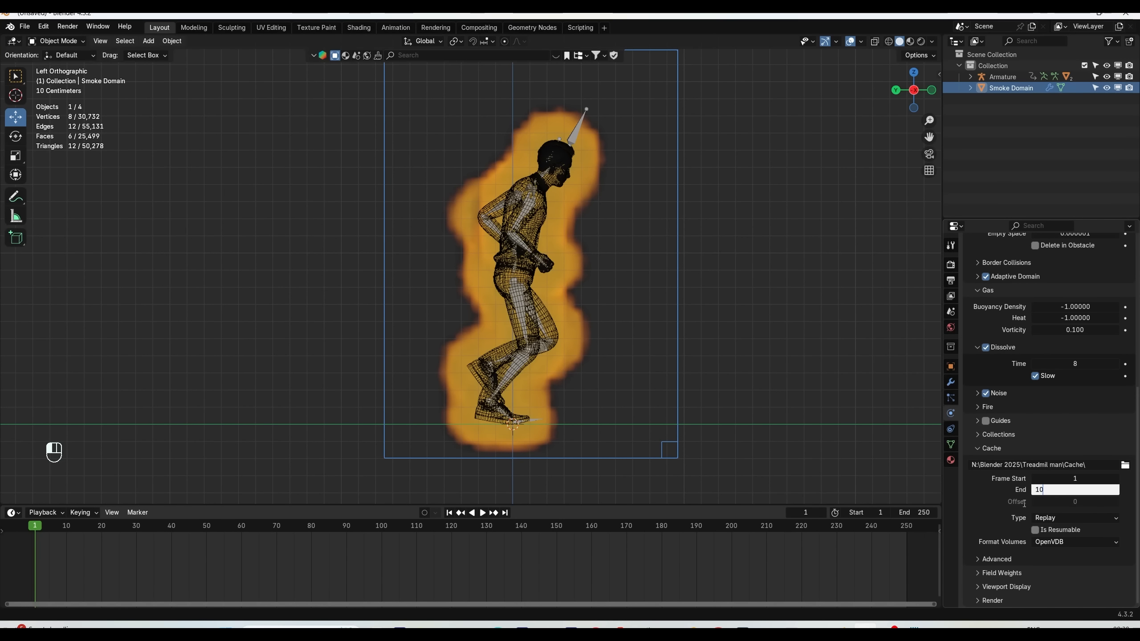
pyautogui.write('0')
pyautogui.press('Return')
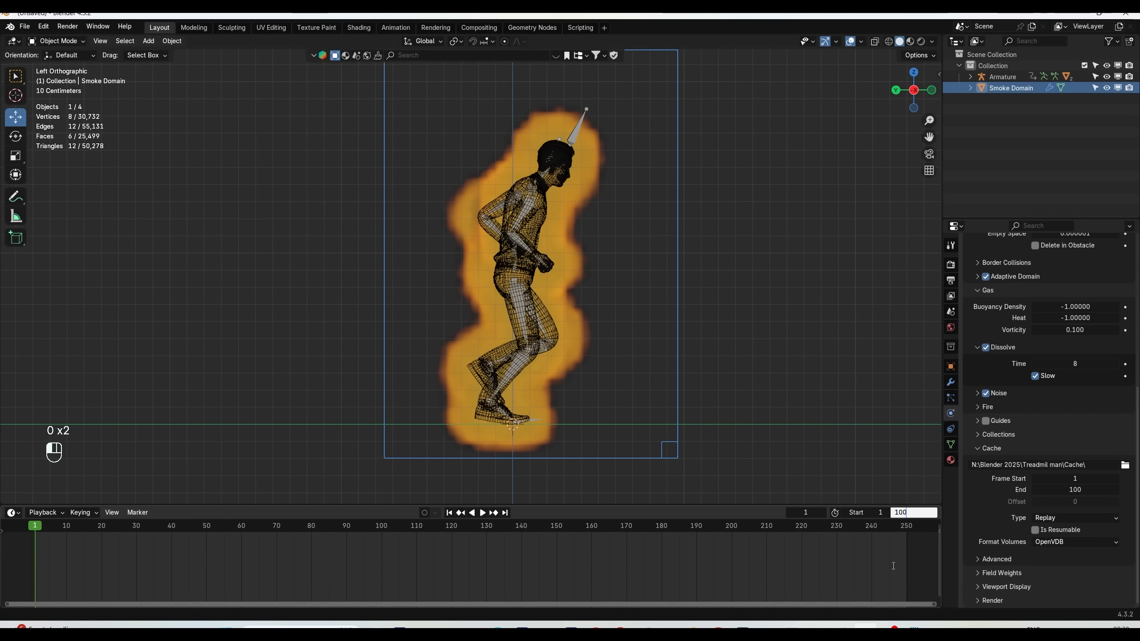
pyautogui.press('Home')
# Change the smoke domain's cache Type to All and bake the whole simulation.
pyautogui.click(1070, 519)
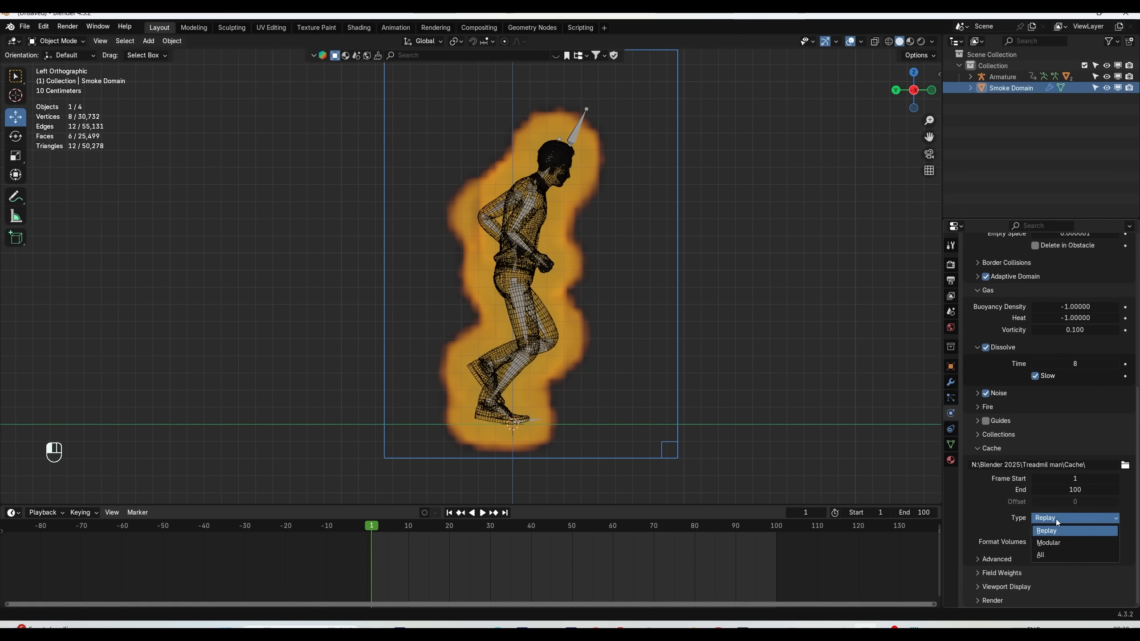
pyautogui.click(1069, 555)
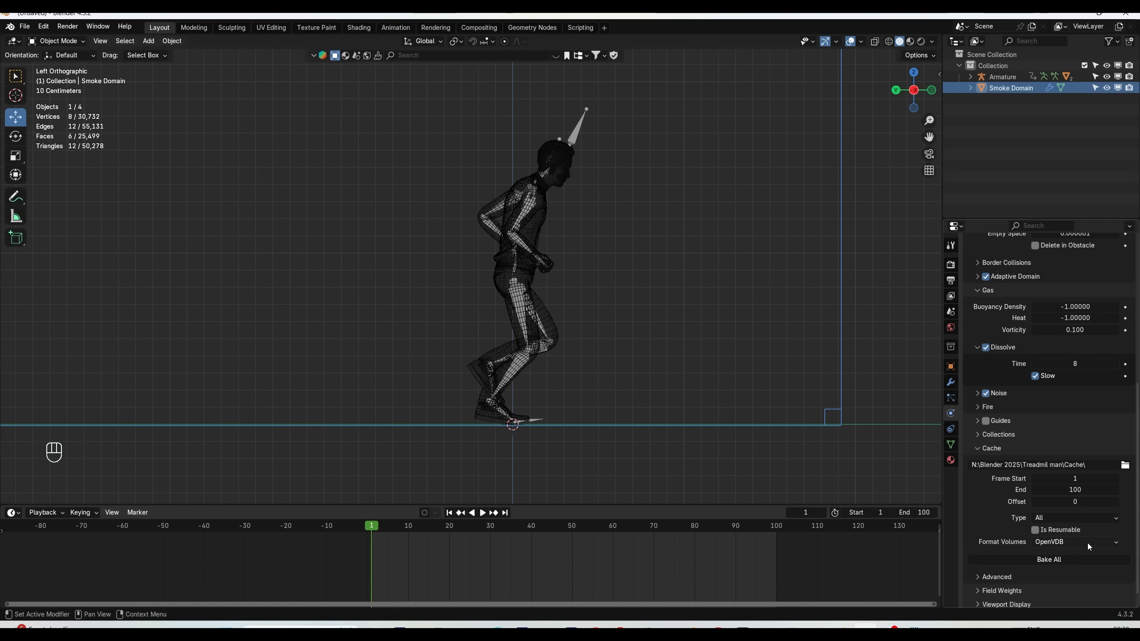
pyautogui.click(1054, 562)
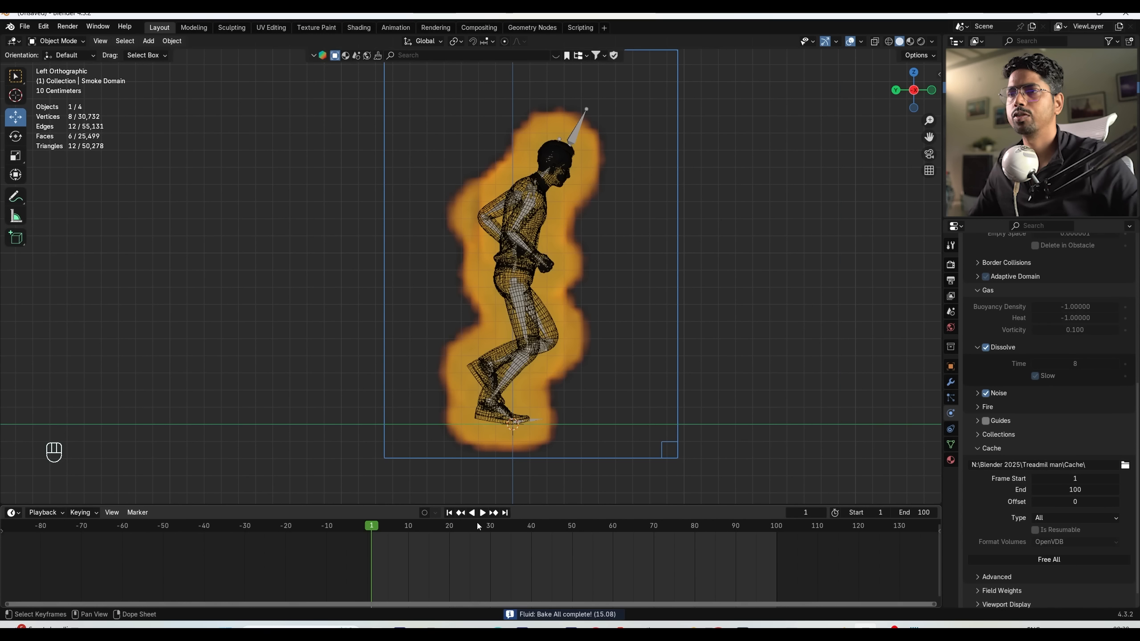
# Play back the baked simulation in perspective and in the left orthographic view, and return to the first frame.
pyautogui.click(482, 513)
pyautogui.moveTo(516, 366); pyautogui.dragTo(534, 421, button='middle')
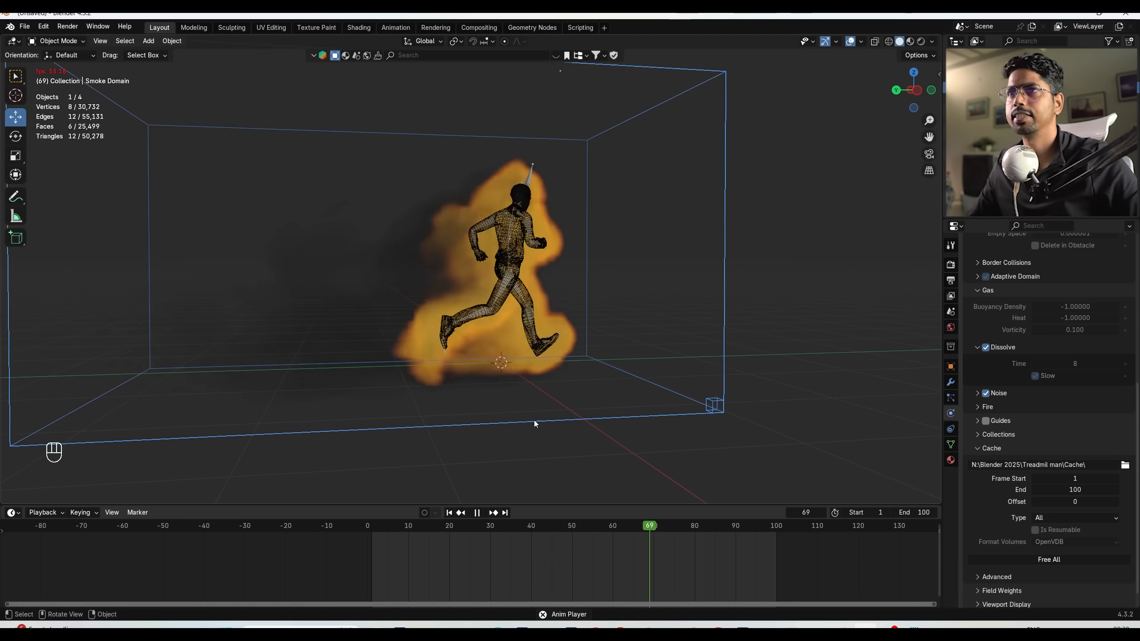
pyautogui.press('KP_3')
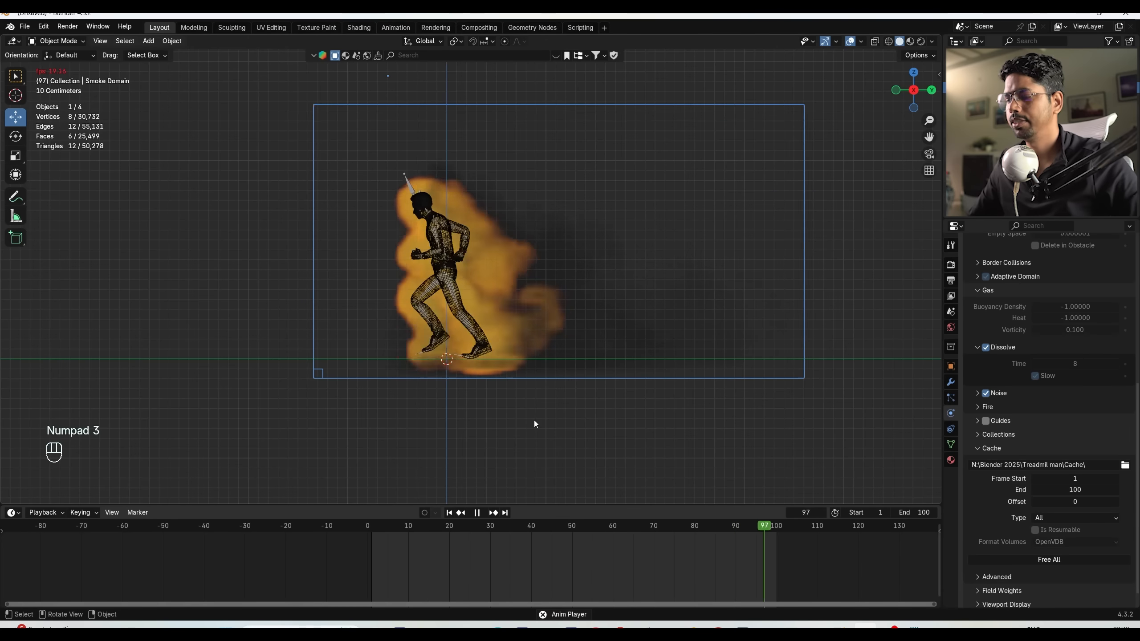
pyautogui.press('ctrl+KP_3')
pyautogui.press('space')
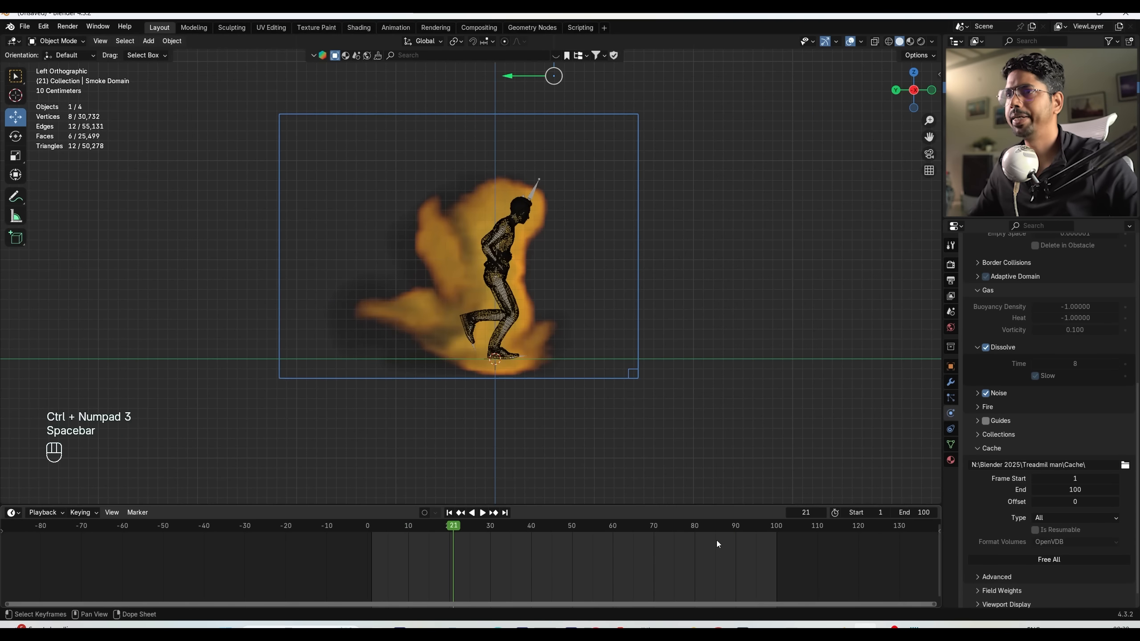
pyautogui.click(450, 513)
# Free the baked simulation data and set the smoke domain's cache Type back to Replay.
pyautogui.scroll(5, 981, 481)
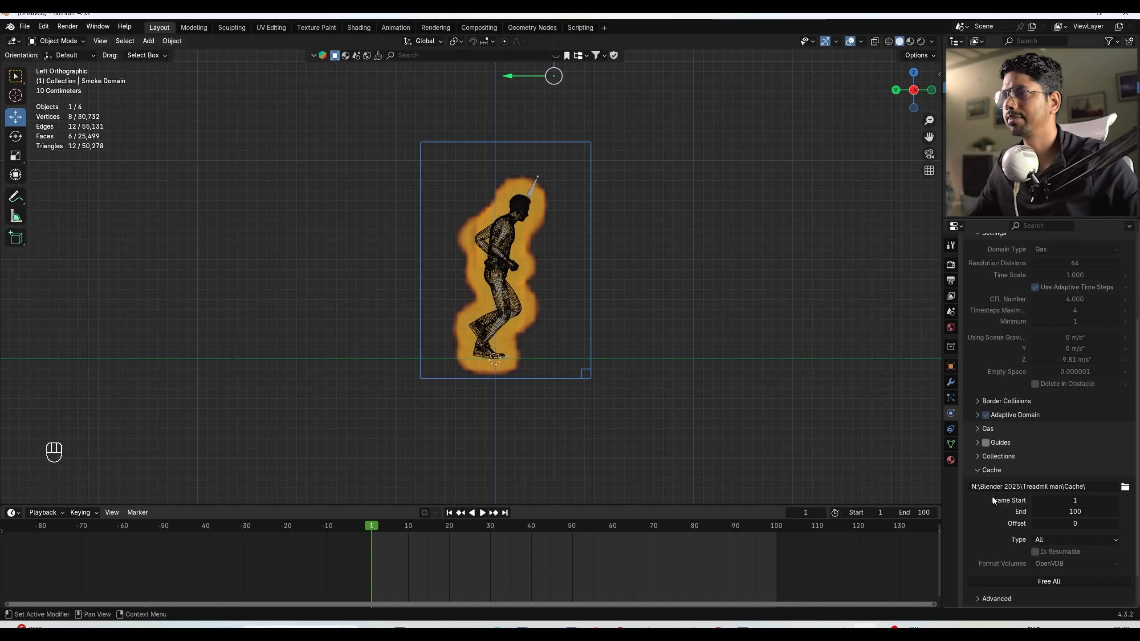
pyautogui.click(1028, 581)
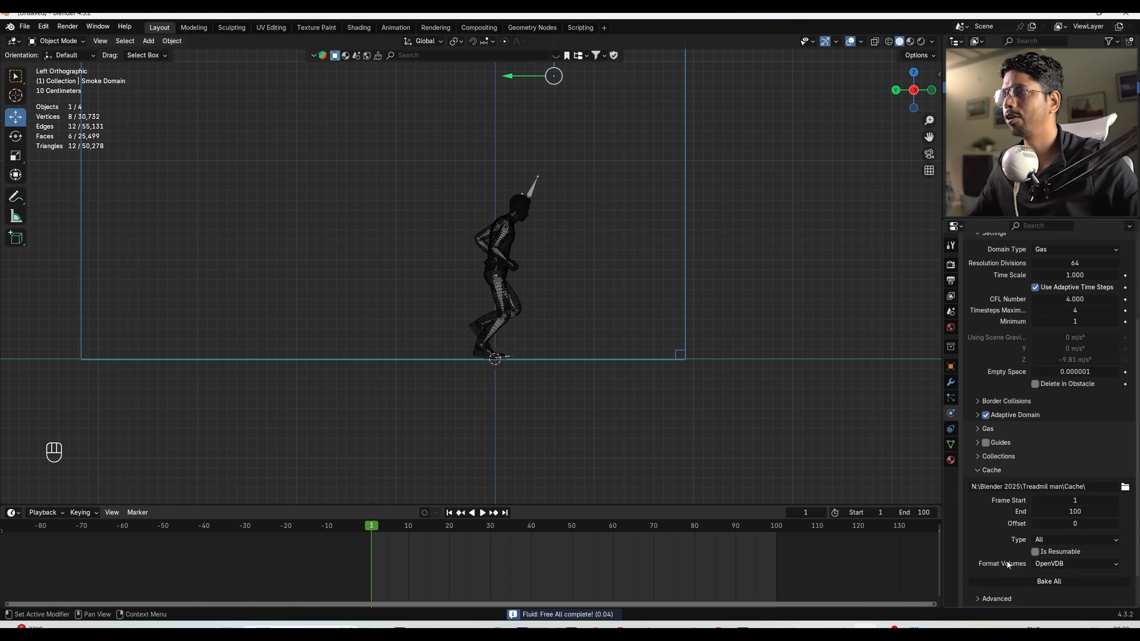
pyautogui.scroll(5, 1010, 548)
pyautogui.scroll(-7, 1077, 494)
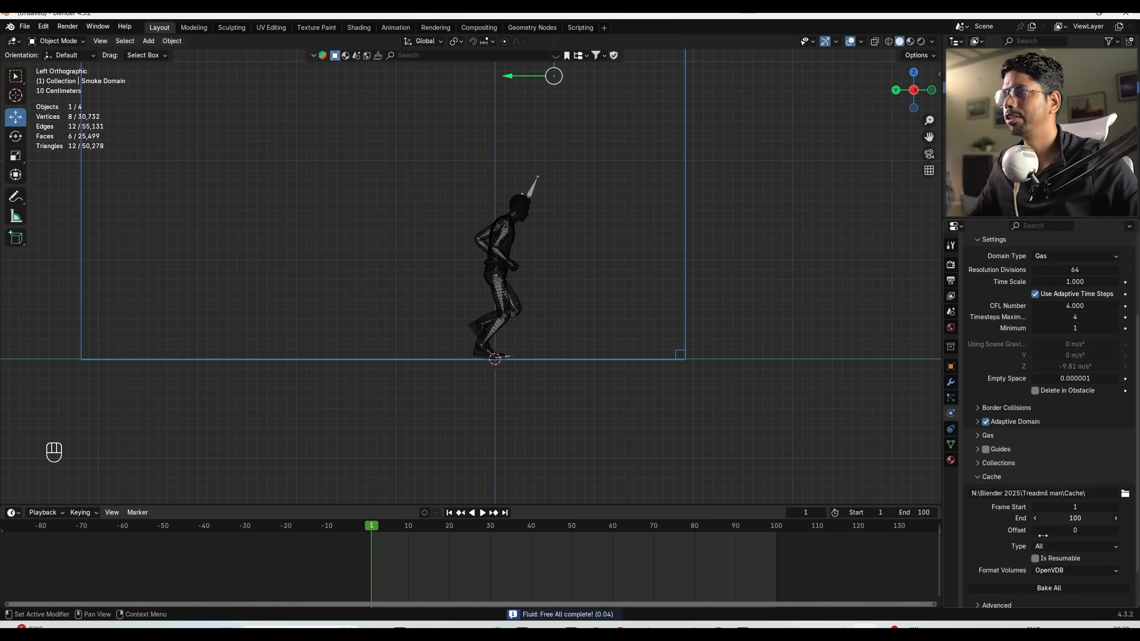
pyautogui.click(1073, 499)
pyautogui.click(1066, 517)
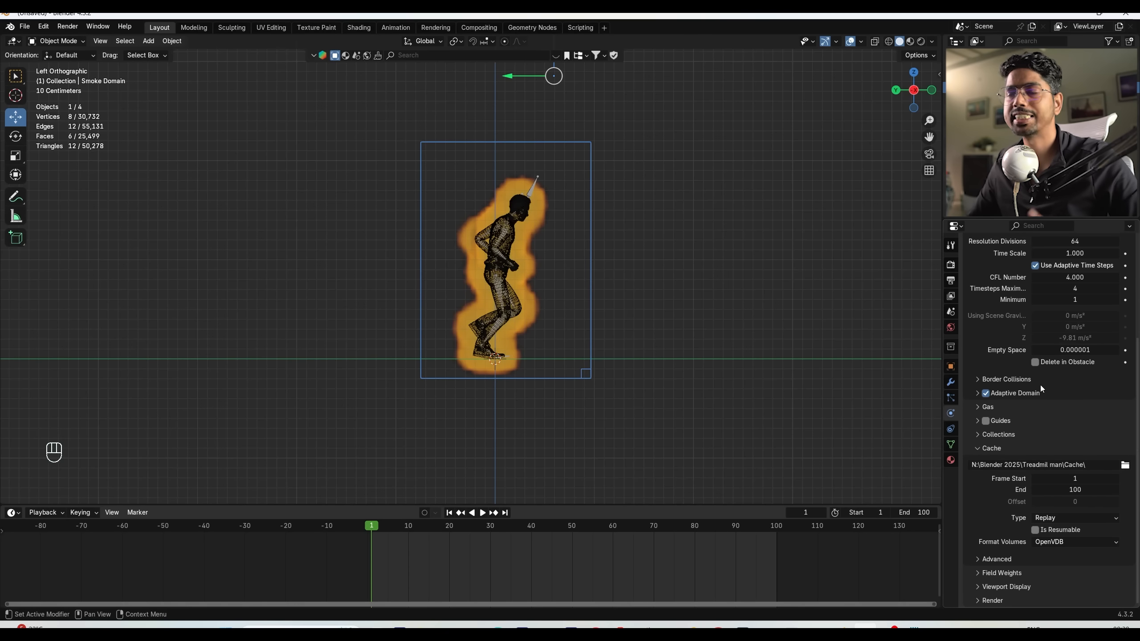
# Preview the replayed simulation and scrub the timeline back to its beginning.
pyautogui.click(474, 530)
pyautogui.press('space')
pyautogui.moveTo(479, 530); pyautogui.dragTo(376, 545)
pyautogui.press('space')
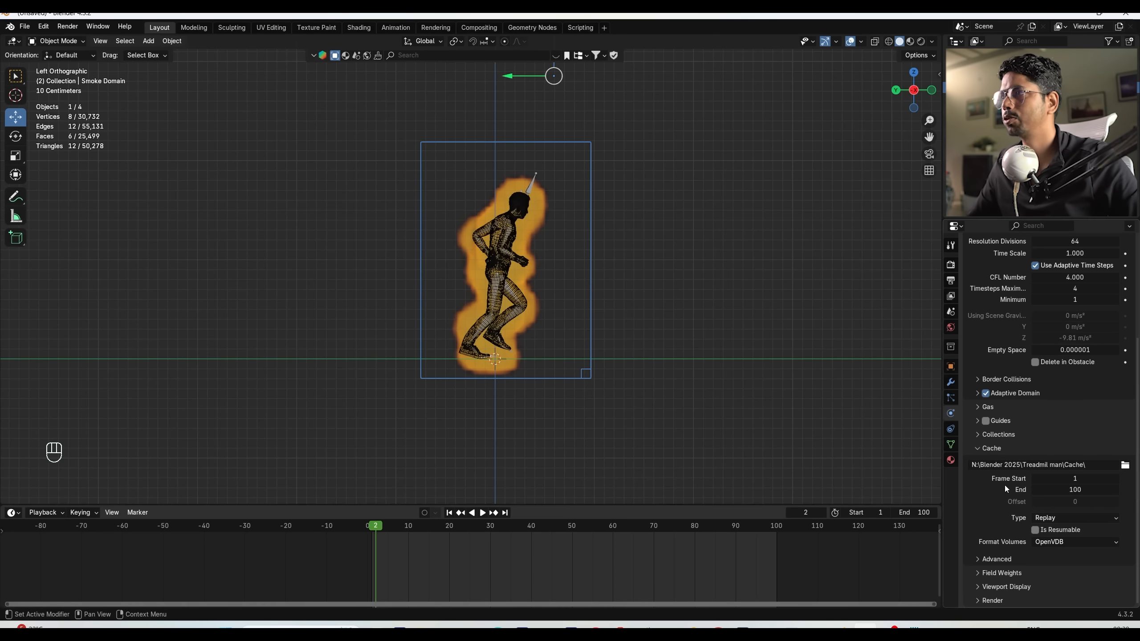
# Set the runner body's flow Fuel to 0.25, preview the flames from the start and reselect the smoke domain.
pyautogui.click(516, 274)
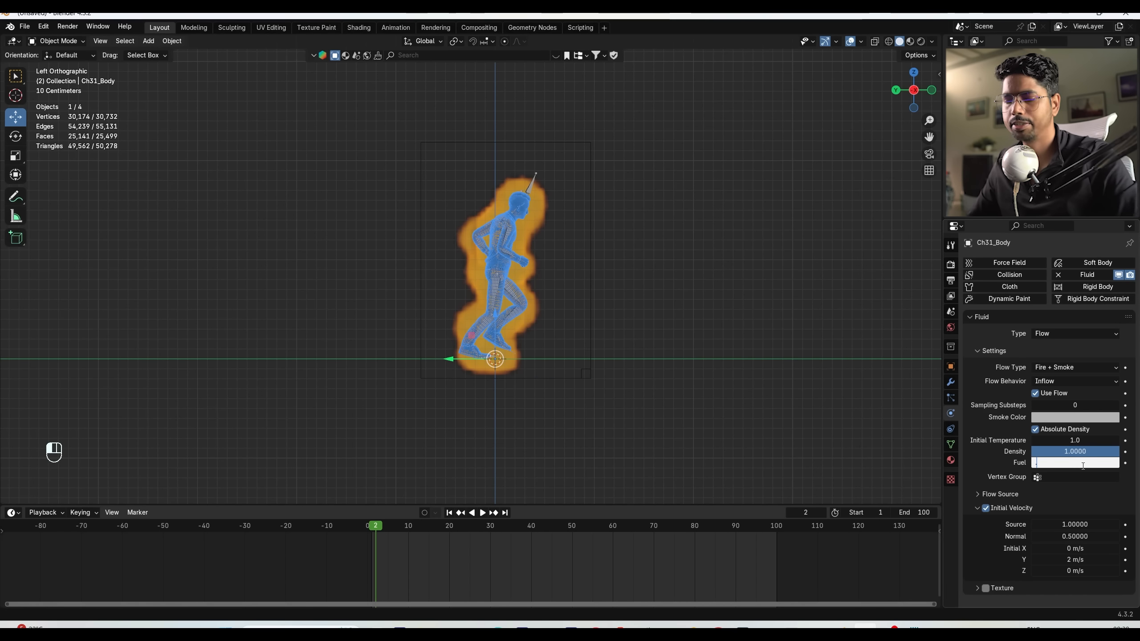
pyautogui.press('Return')
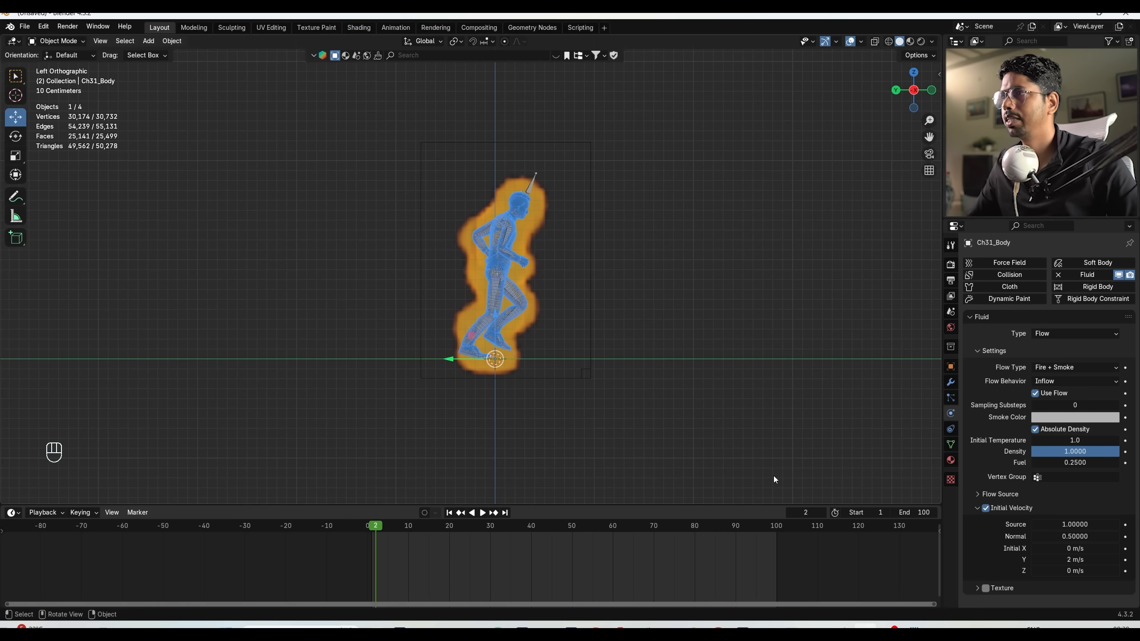
pyautogui.press('space')
pyautogui.click(544, 492)
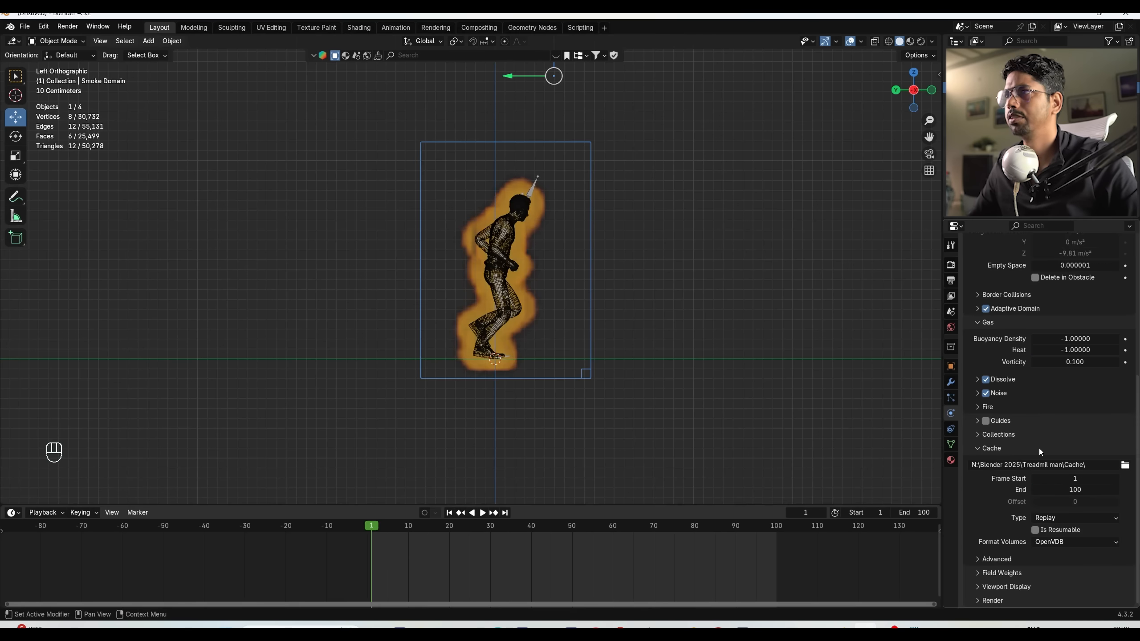
# Set the smoke domain's Resolution Divisions to 66, preview the simulation and return to the first frame.
pyautogui.scroll(10, 1038, 395)
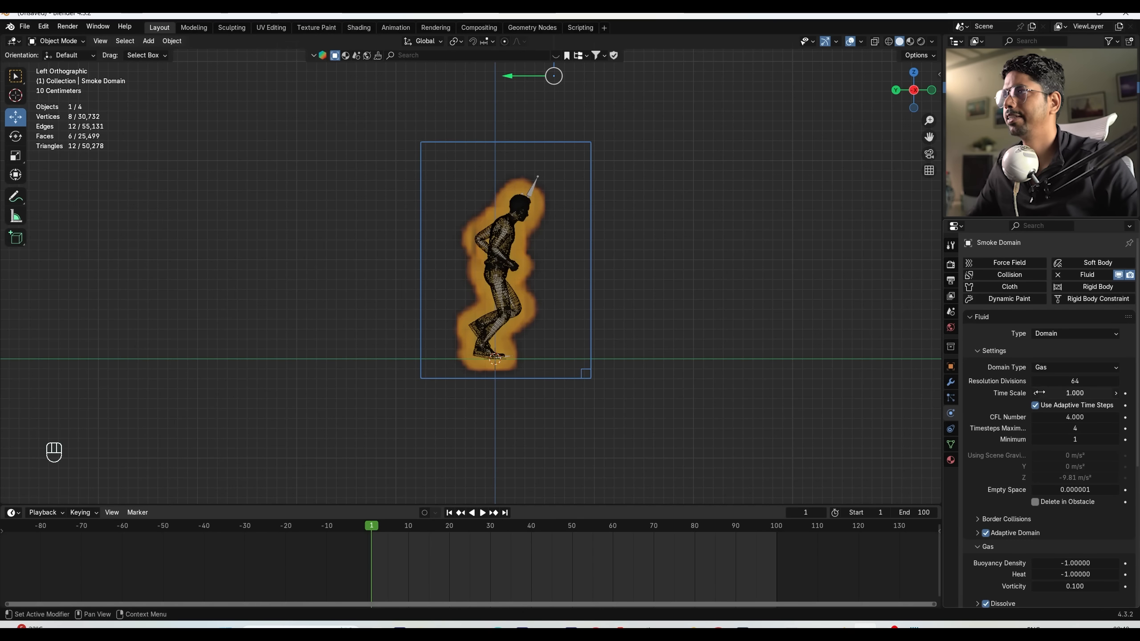
pyautogui.click(1116, 381)
pyautogui.click(1116, 381)
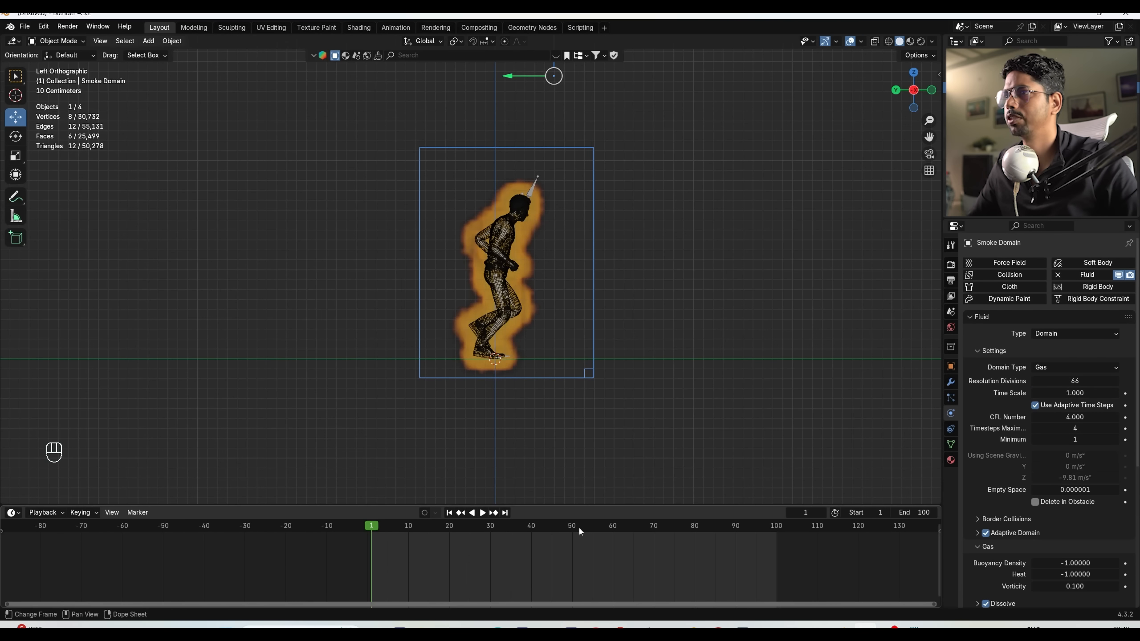
pyautogui.click(482, 513)
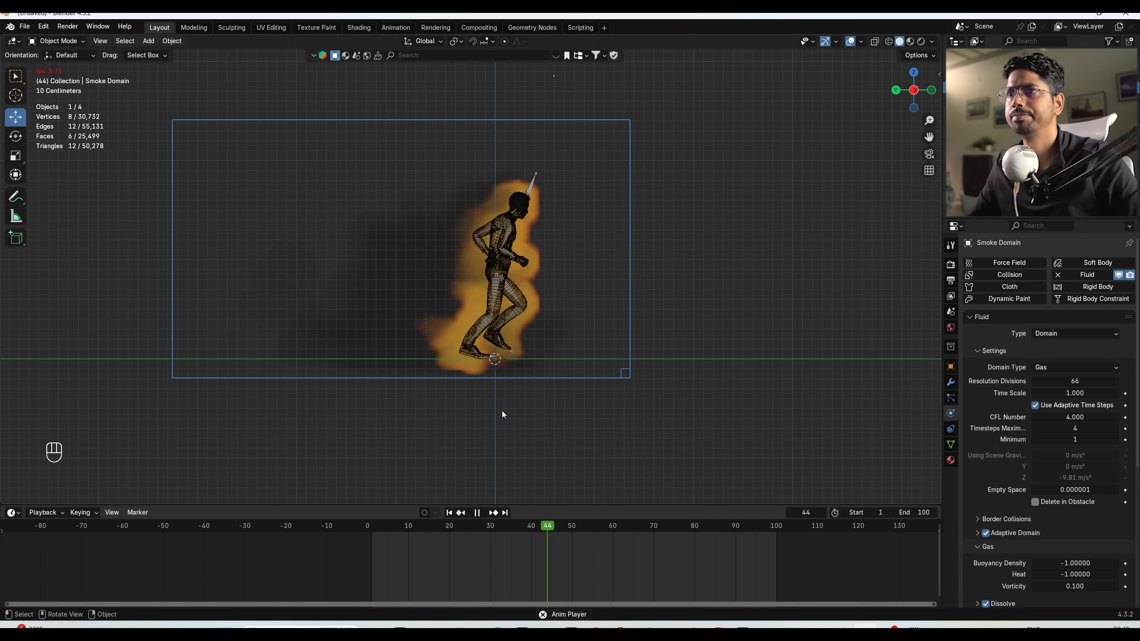
pyautogui.click(477, 512)
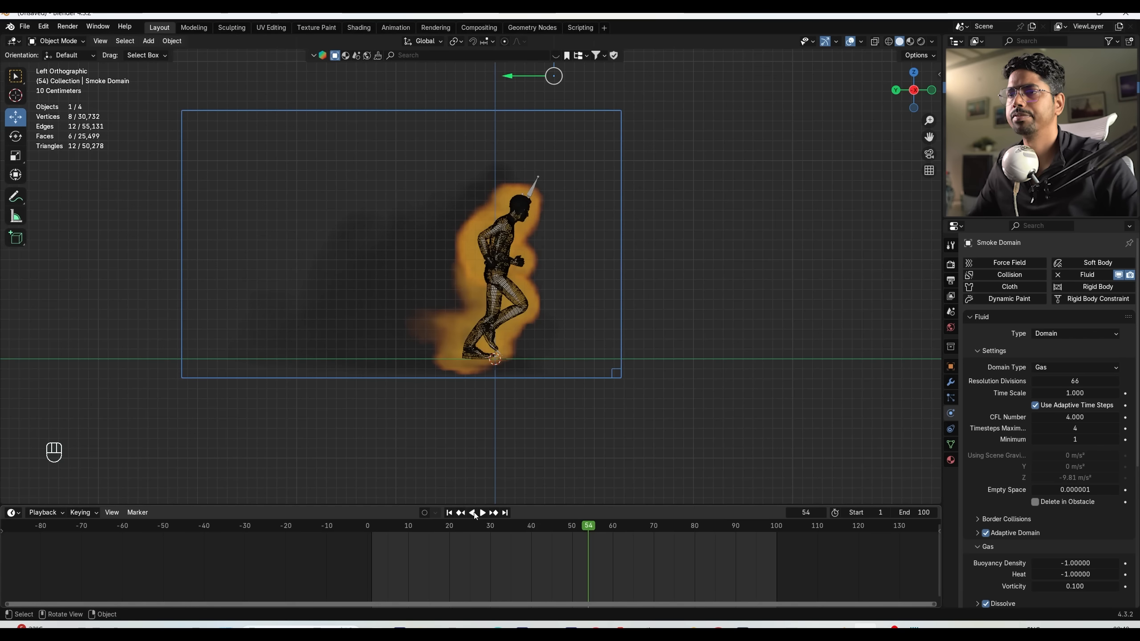
pyautogui.click(449, 513)
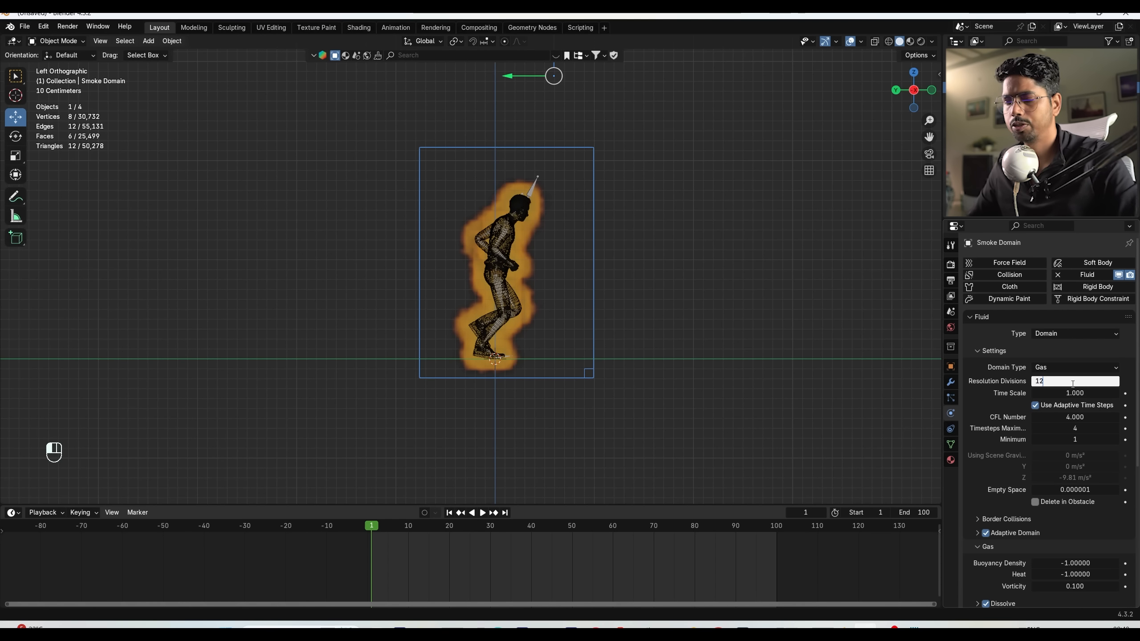
# Set the smoke domain's Resolution Divisions to 128, briefly preview the finer flames and return to the first frame.
pyautogui.press('Return')
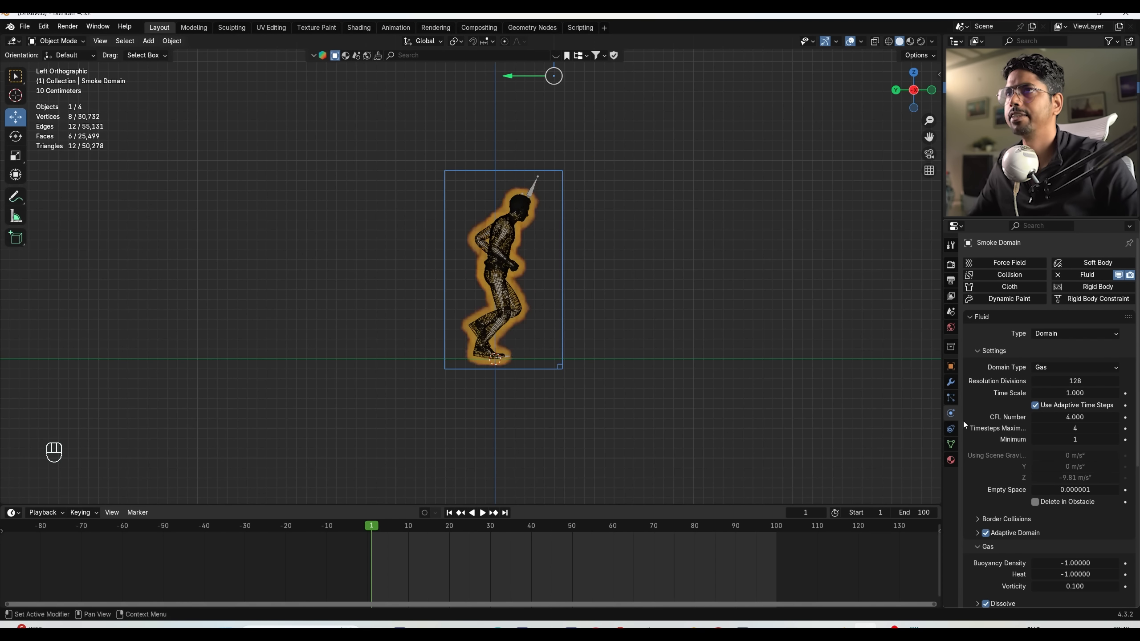
pyautogui.click(481, 513)
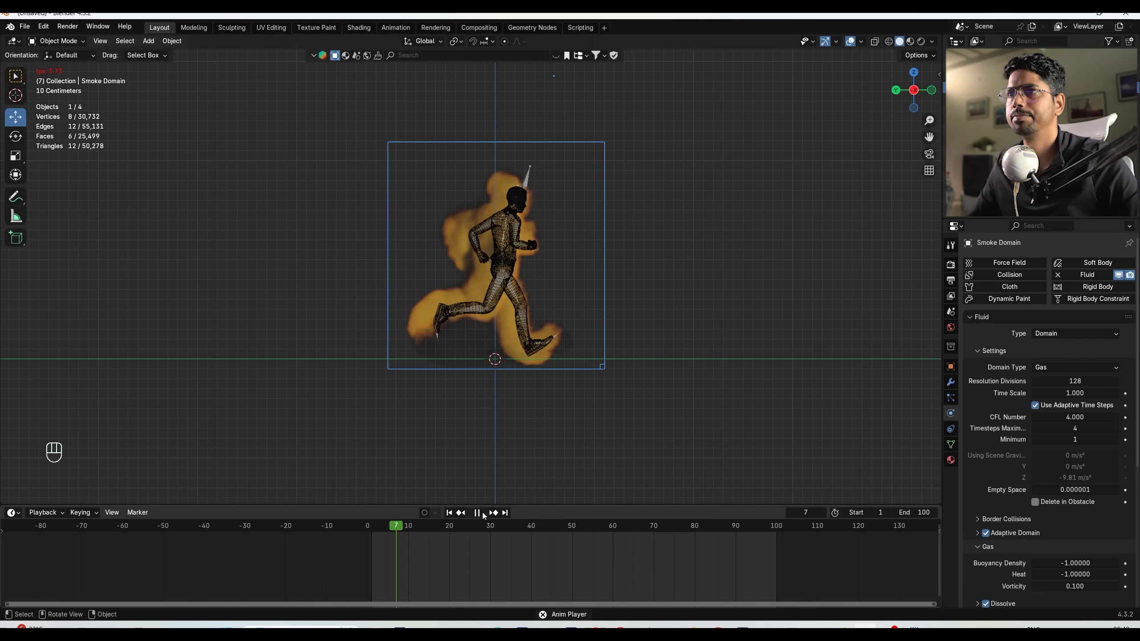
pyautogui.press('Escape')
pyautogui.press('KP_5')
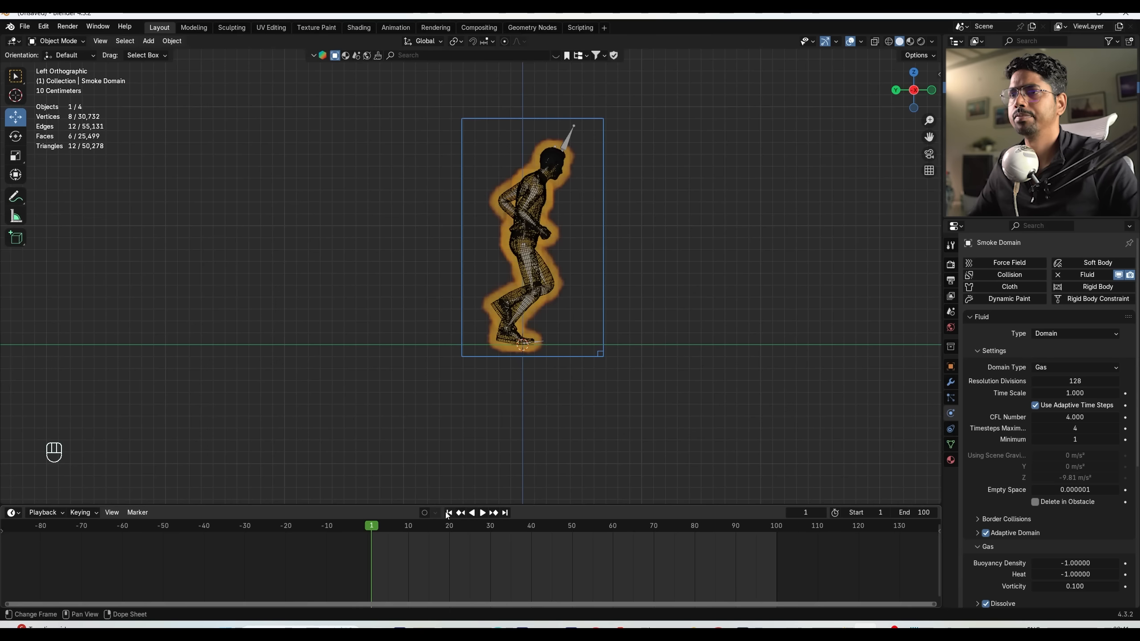
pyautogui.scroll(-10, 1071, 490)
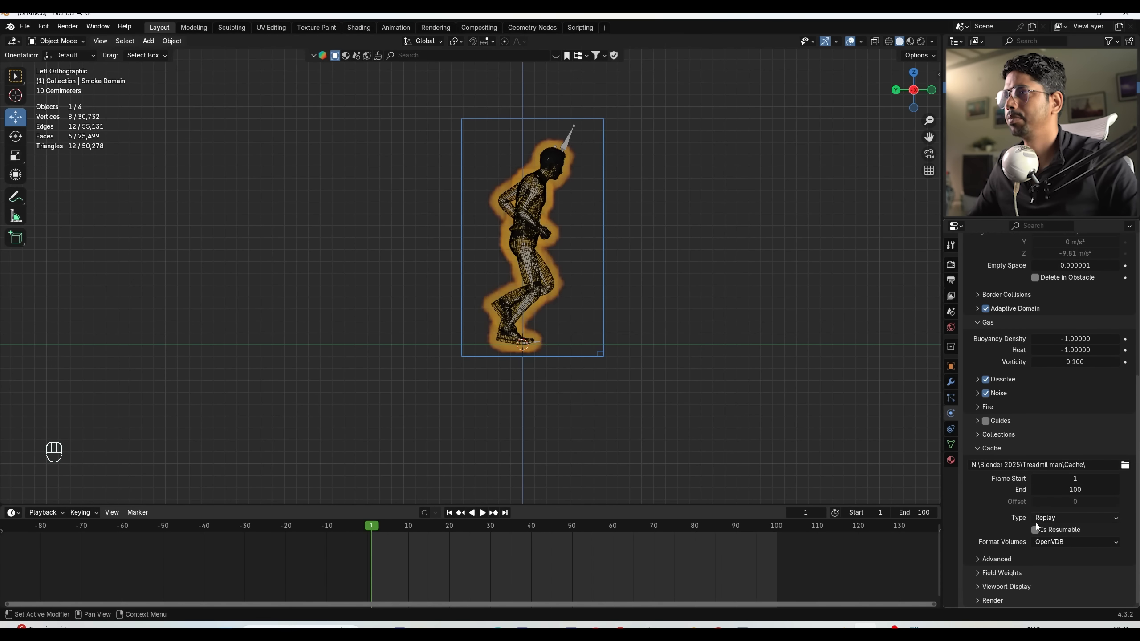
# Set the smoke domain's cache Type to All and bake the whole simulation.
pyautogui.click(1050, 520)
pyautogui.click(1048, 556)
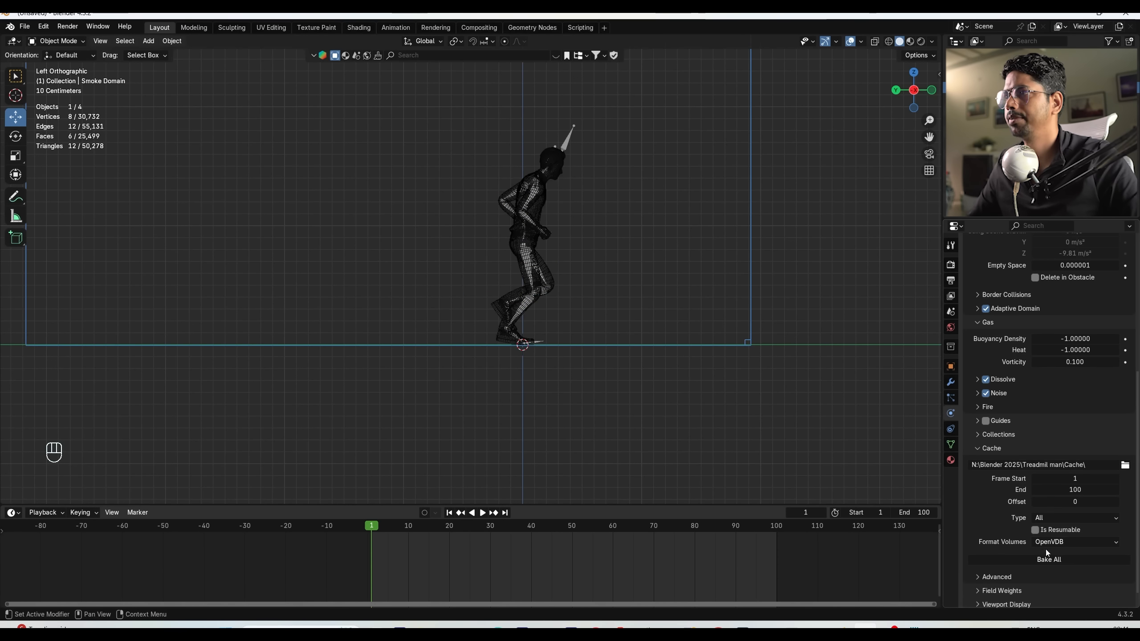
pyautogui.click(1052, 561)
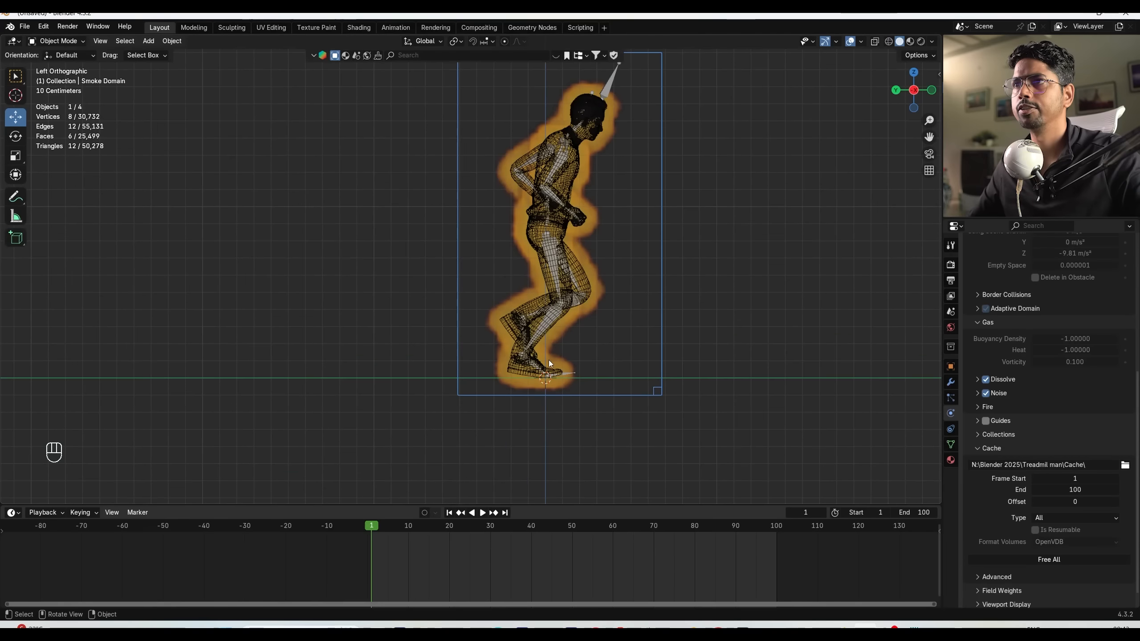
# Play the baked simulation from the first frame and examine the fire and smoke around the runner at frame 51.
pyautogui.keyDown('shift'); pyautogui.moveTo(549, 361); pyautogui.dragTo(495, 495, button='middle'); pyautogui.keyUp('shift')
pyautogui.click(482, 513)
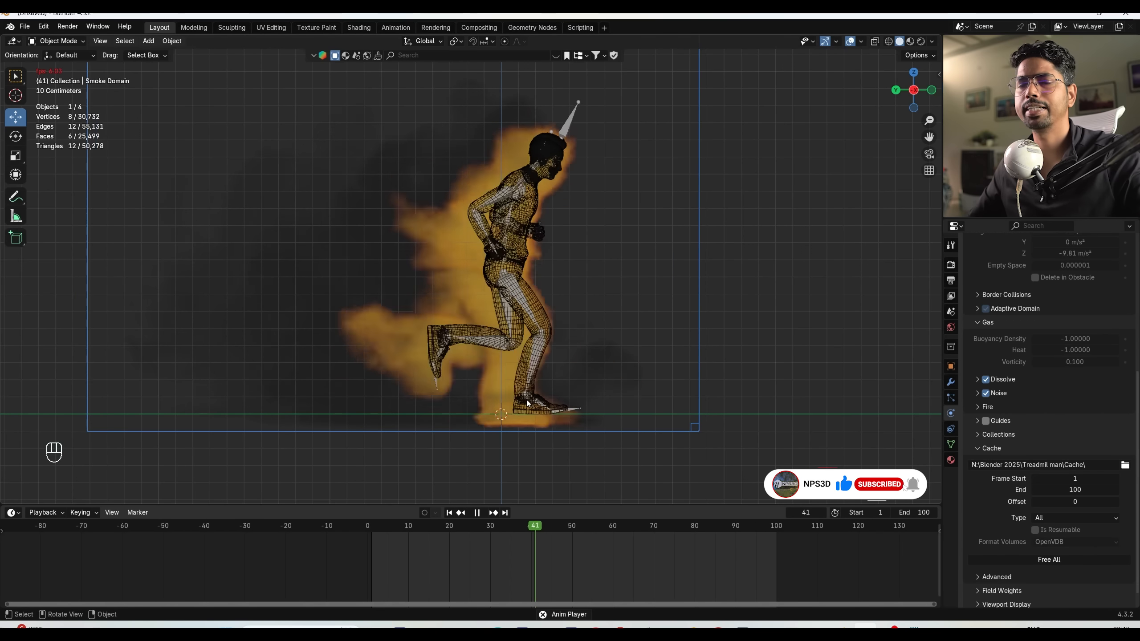
pyautogui.scroll(-3, 526, 399)
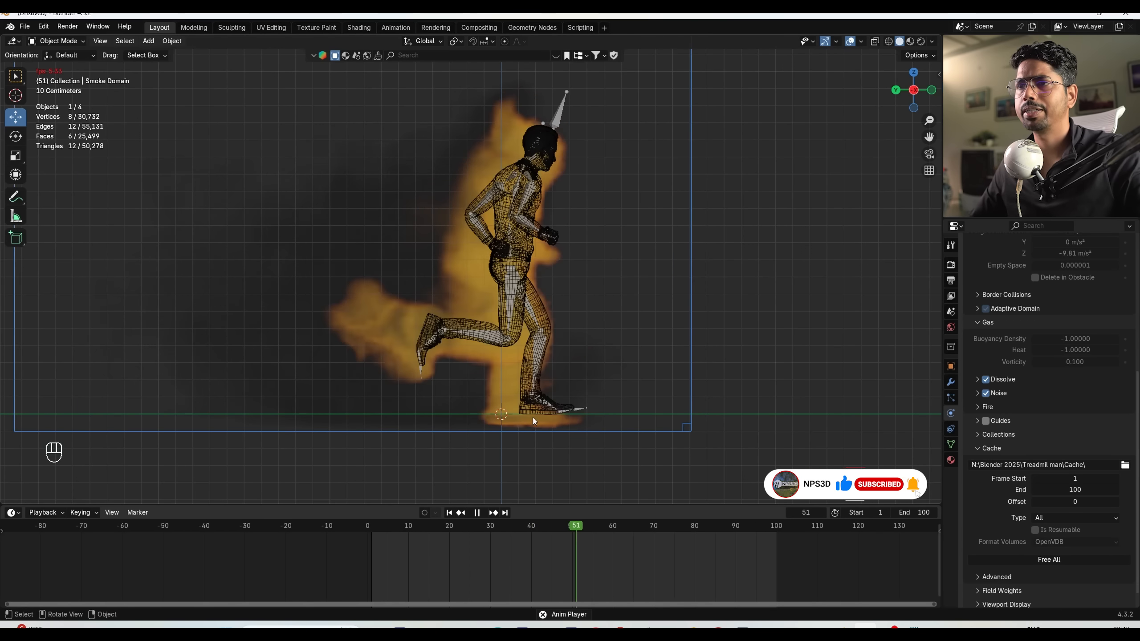
pyautogui.press('space')
pyautogui.moveTo(533, 310); pyautogui.dragTo(551, 326, button='middle')
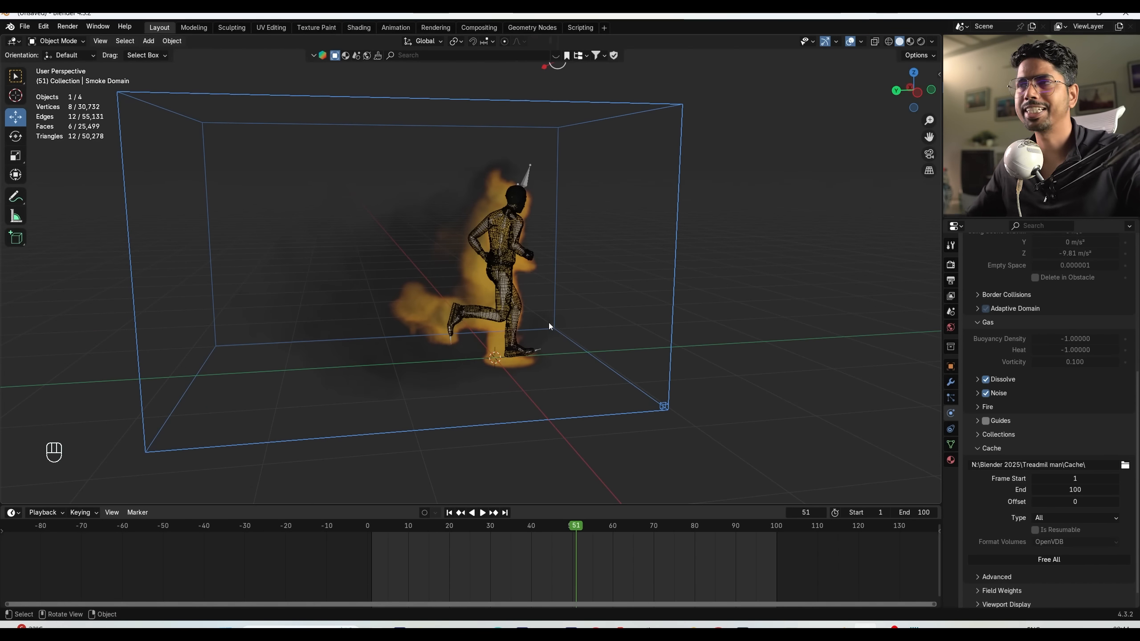
# Collapse the smoke domain's Settings section and save the project as fireman_2.
pyautogui.scroll(10, 1002, 446)
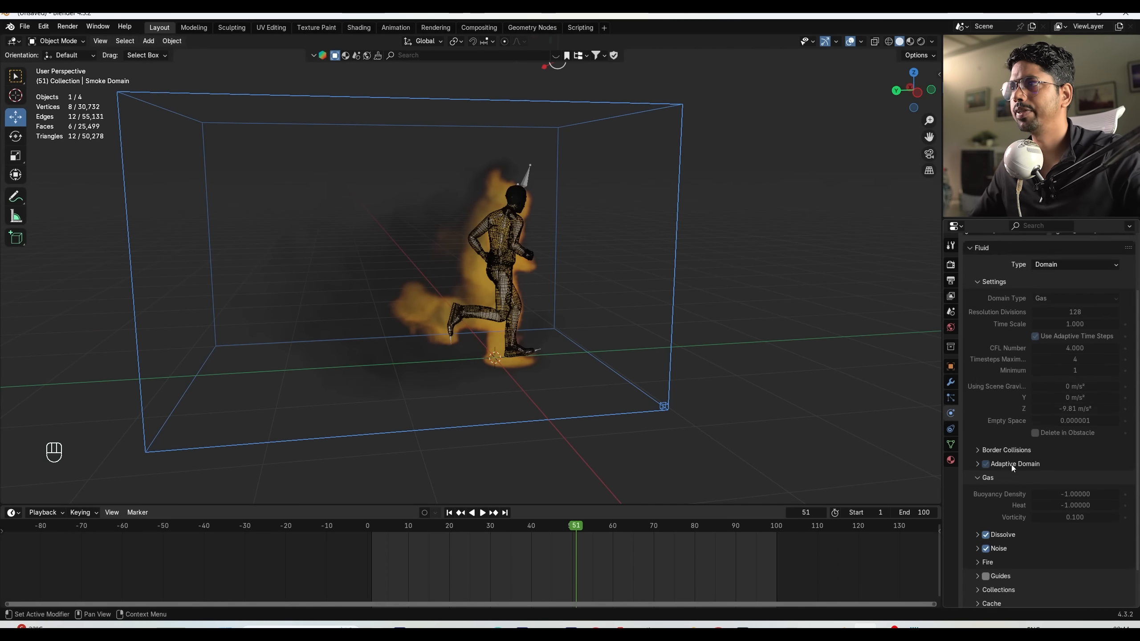
pyautogui.click(995, 352)
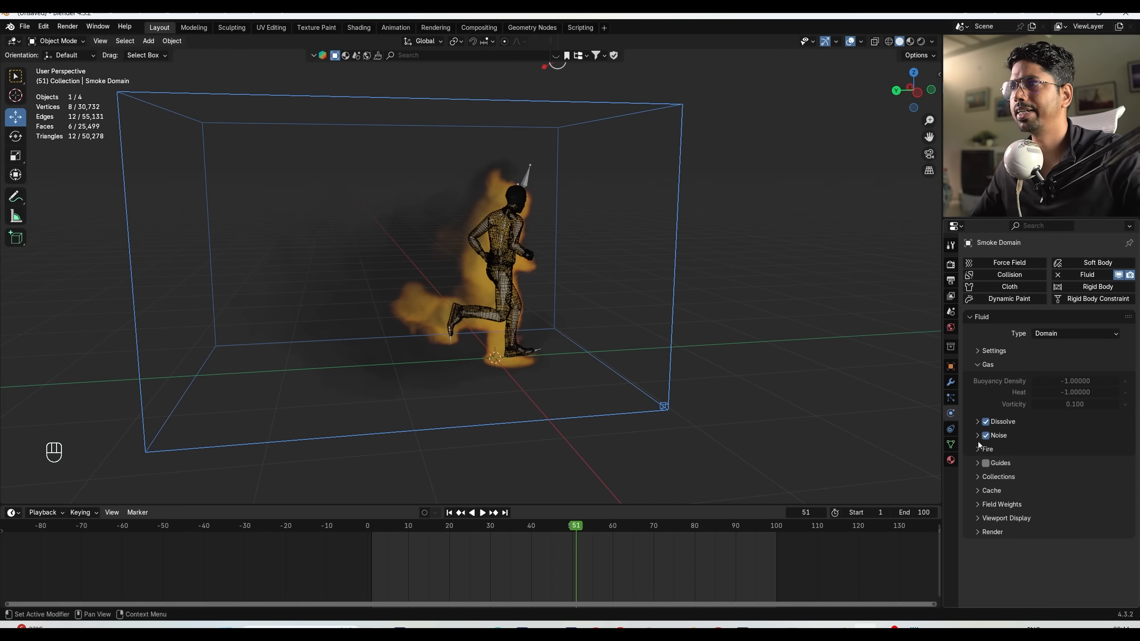
pyautogui.hotkey('ctrl', 's')
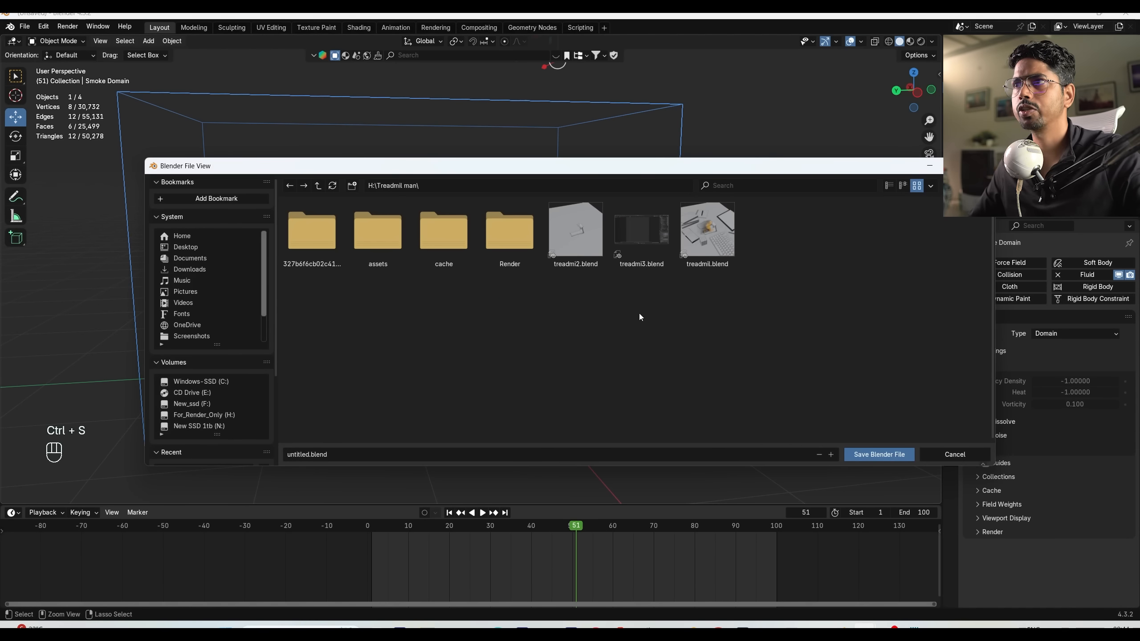
pyautogui.click(354, 453)
pyautogui.write('fireman_2')
pyautogui.press('Return')
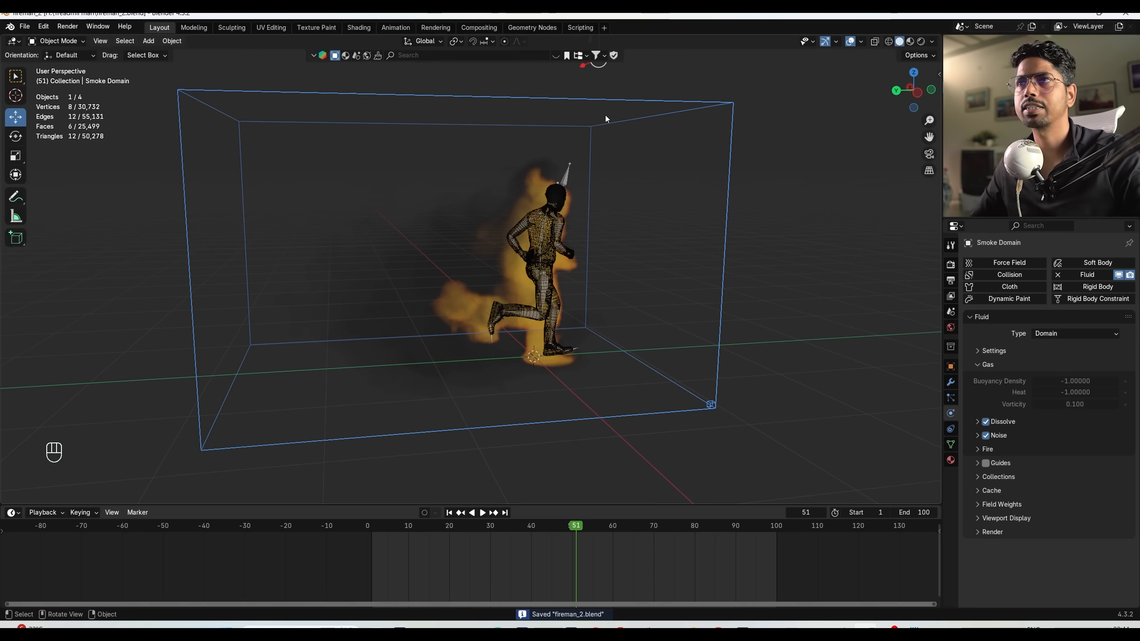
# Import the treadmill model in glTF 2.0 format from the assets folder.
pyautogui.moveTo(409, 236); pyautogui.dragTo(395, 220, button='middle')
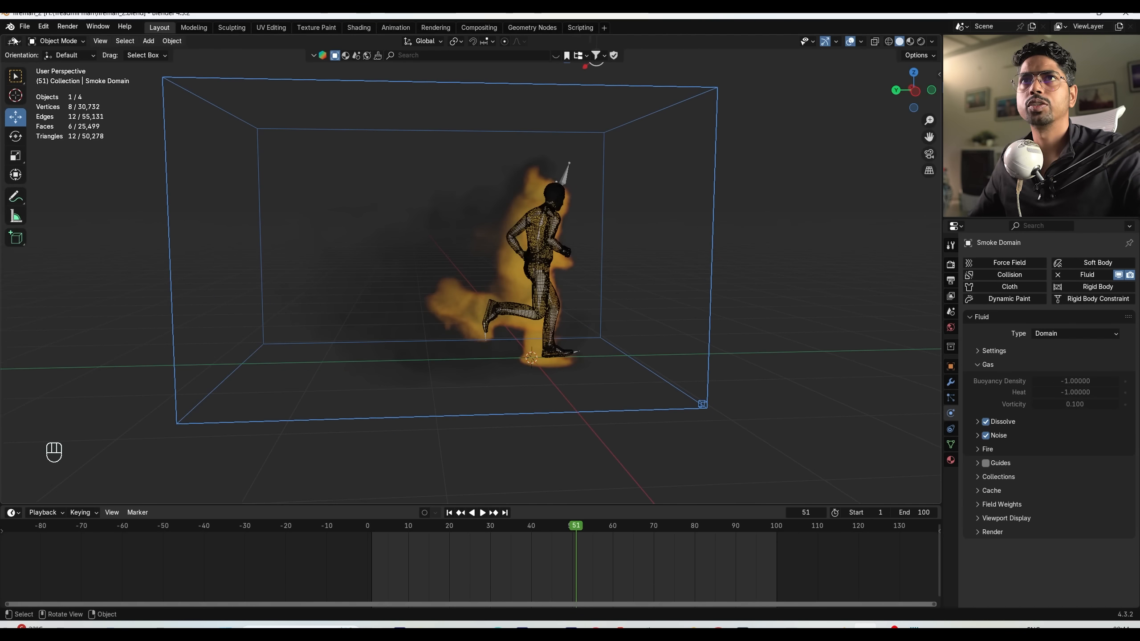
pyautogui.click(25, 27)
pyautogui.moveTo(82, 183)
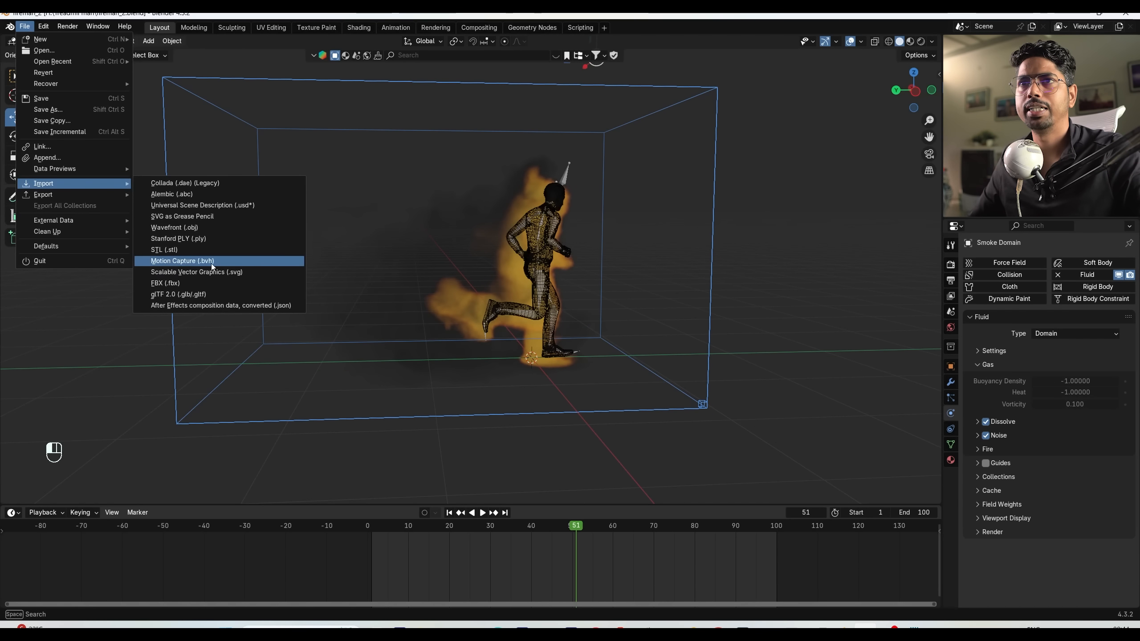
pyautogui.click(200, 295)
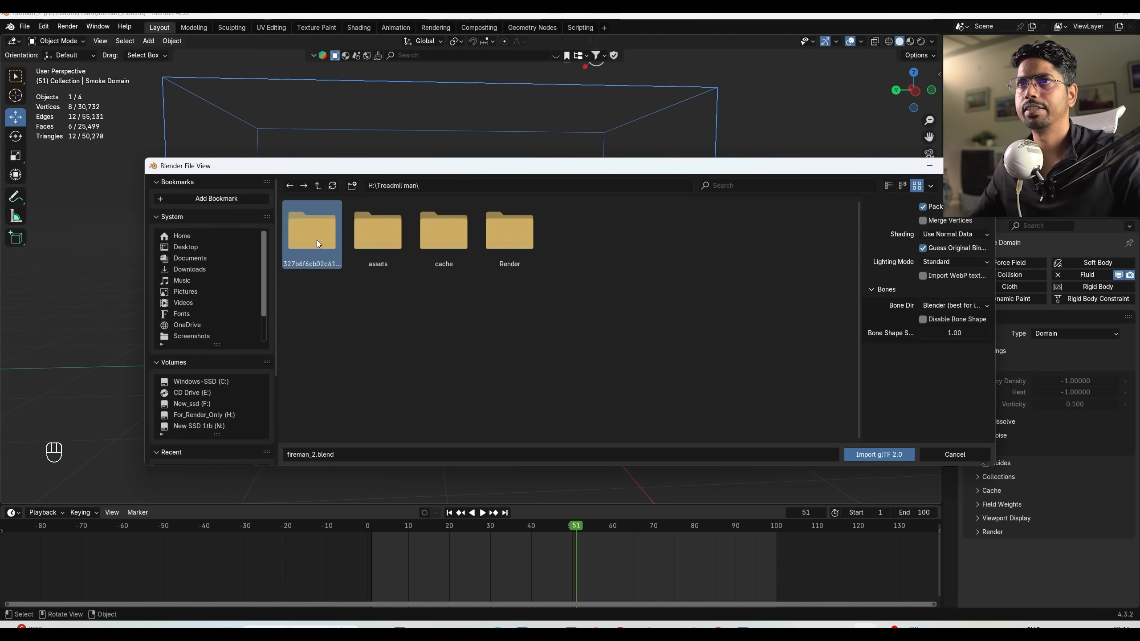
pyautogui.click(377, 233)
pyautogui.click(857, 455)
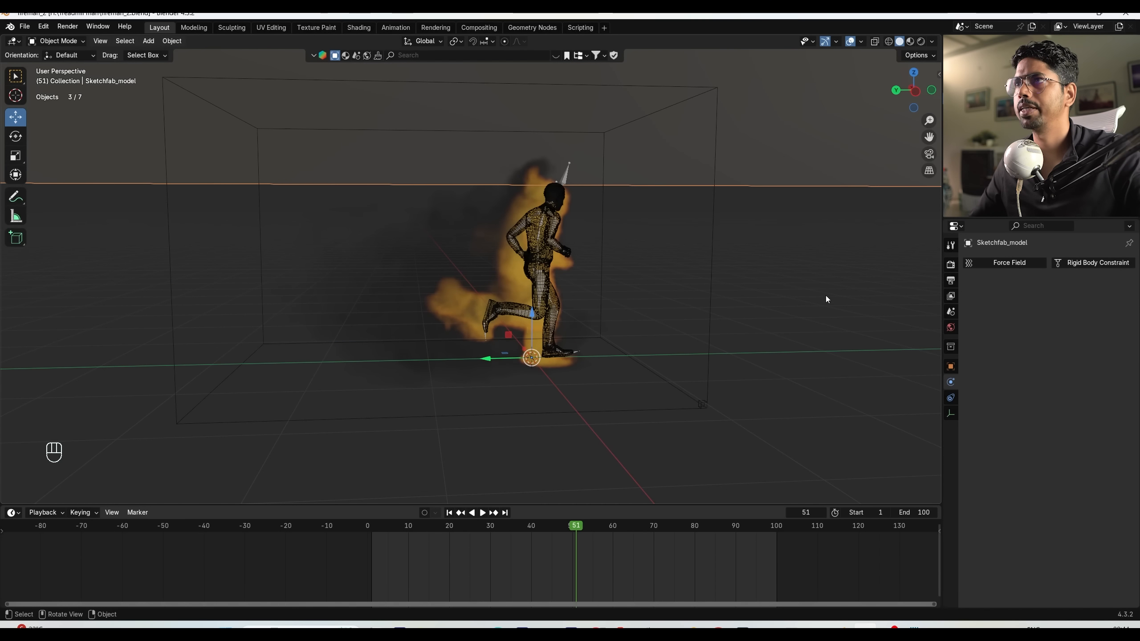
# Scale the imported treadmill down uniformly until its size suits the running man.
pyautogui.press('s')
pyautogui.press('s')
pyautogui.click(622, 355)
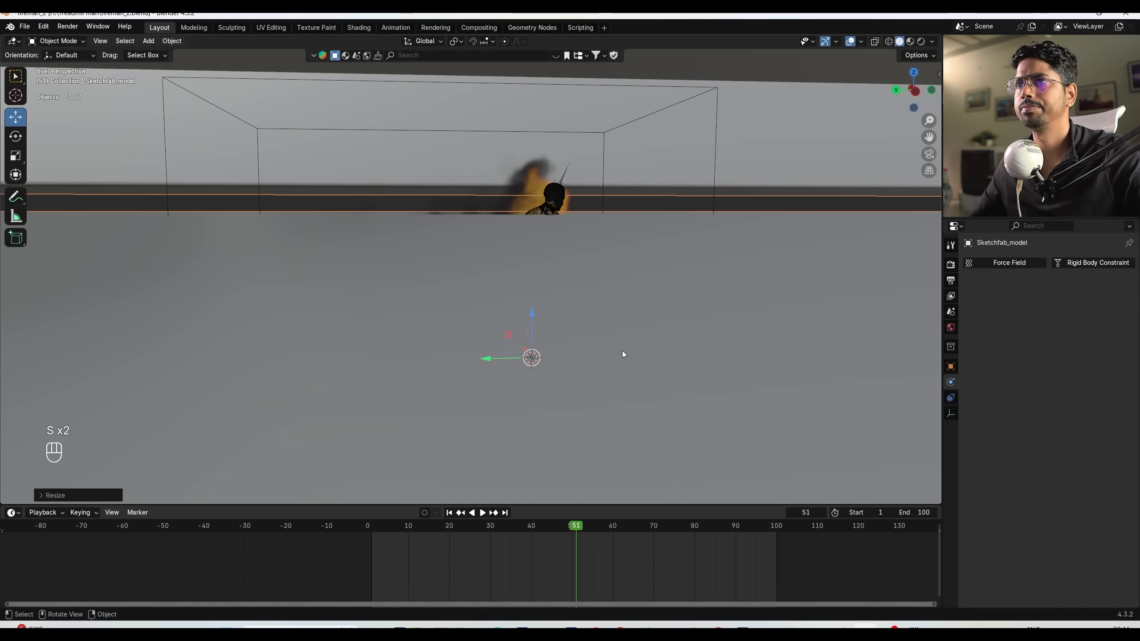
pyautogui.press('s')
pyautogui.press('s')
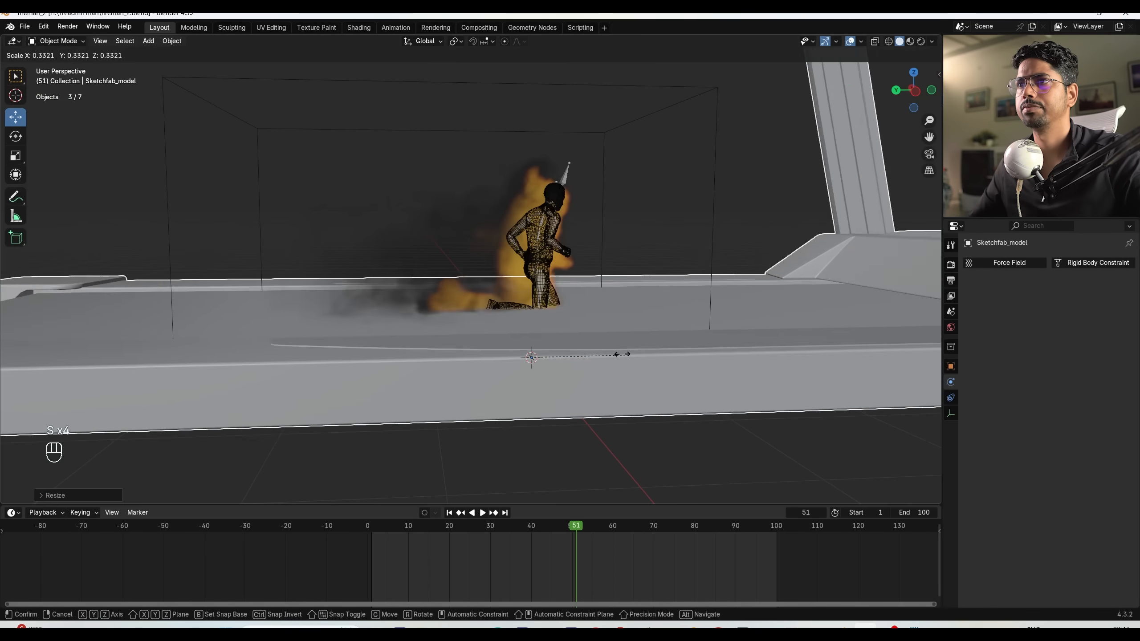
pyautogui.click(567, 351)
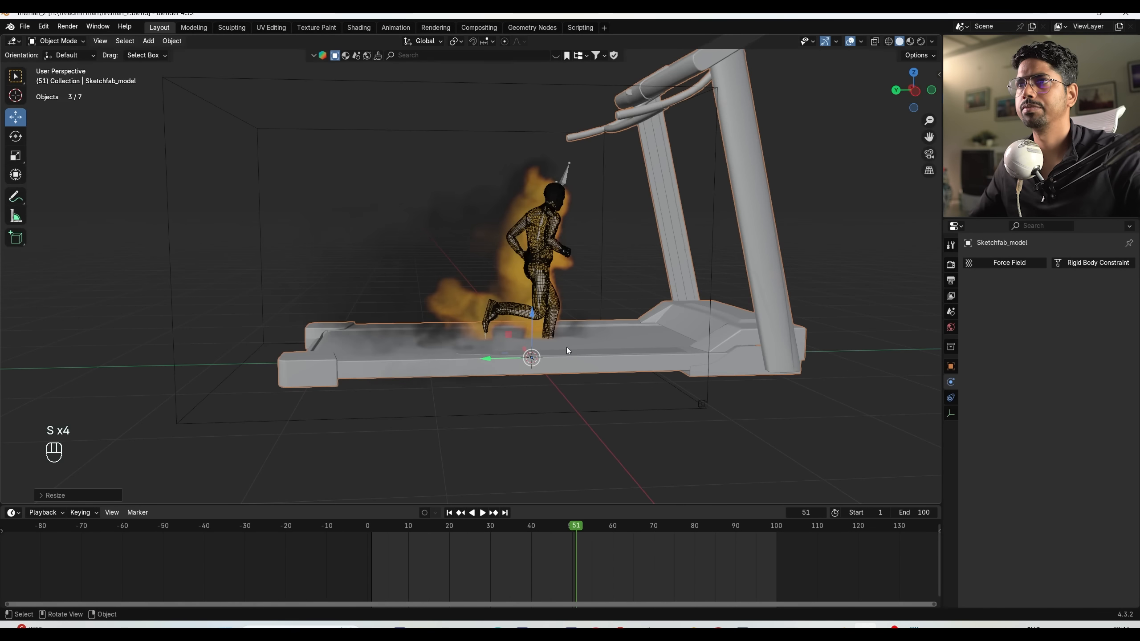
pyautogui.press('s')
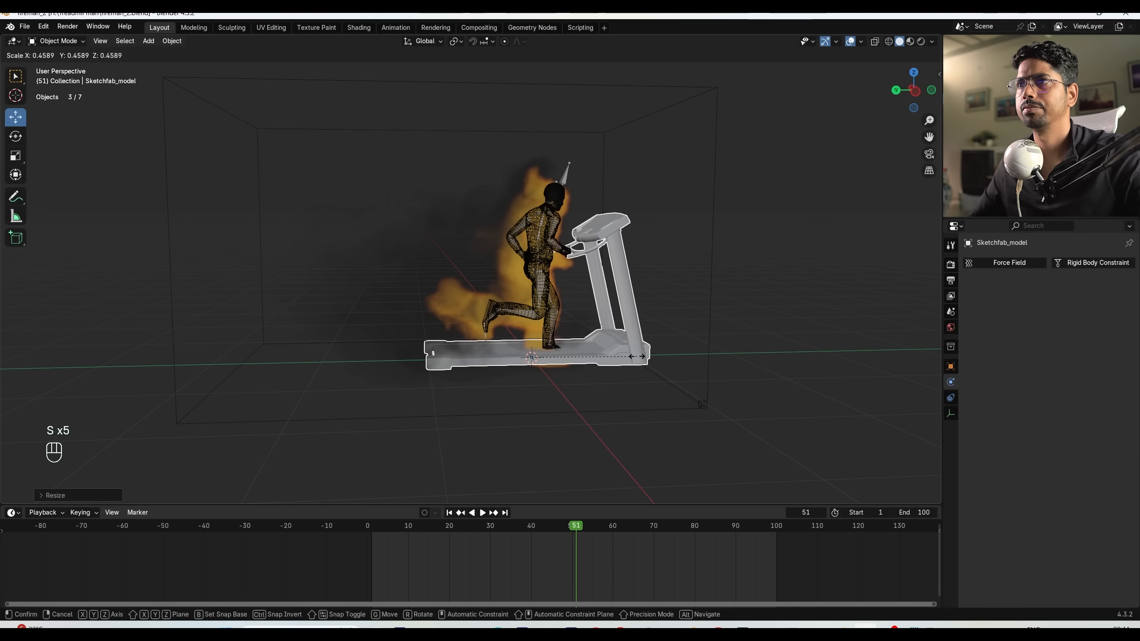
pyautogui.click(634, 332)
pyautogui.scroll(3, 634, 325)
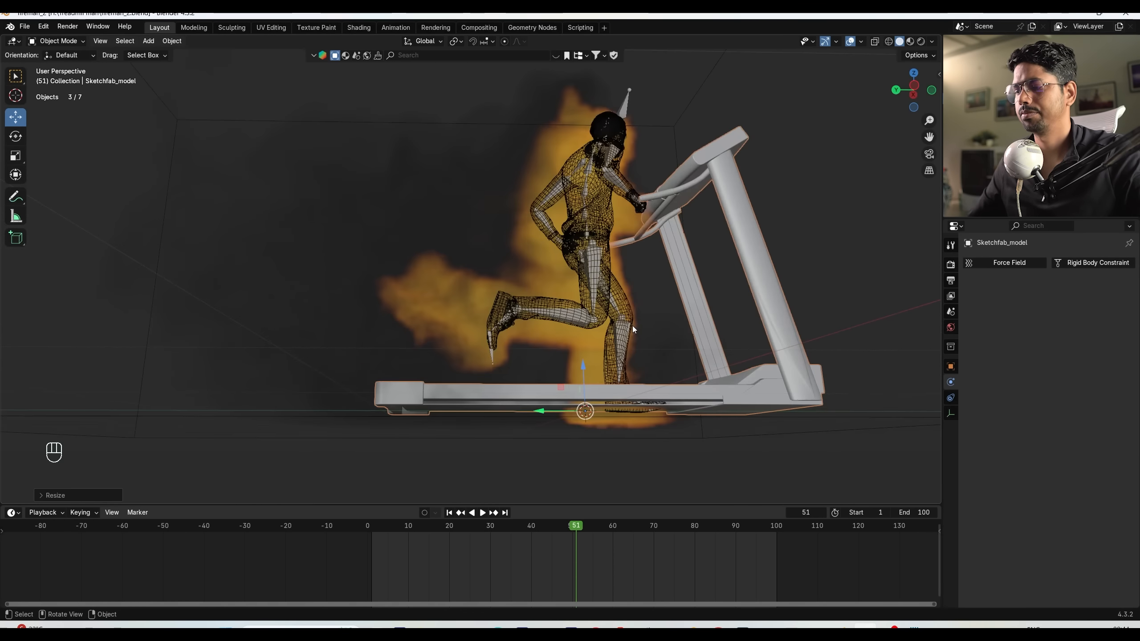
# Lower the treadmill about 0.098 m along Z so its belt meets the runner's feet, and play the animation to check.
pyautogui.press('KP_3')
pyautogui.scroll(4, 593, 343)
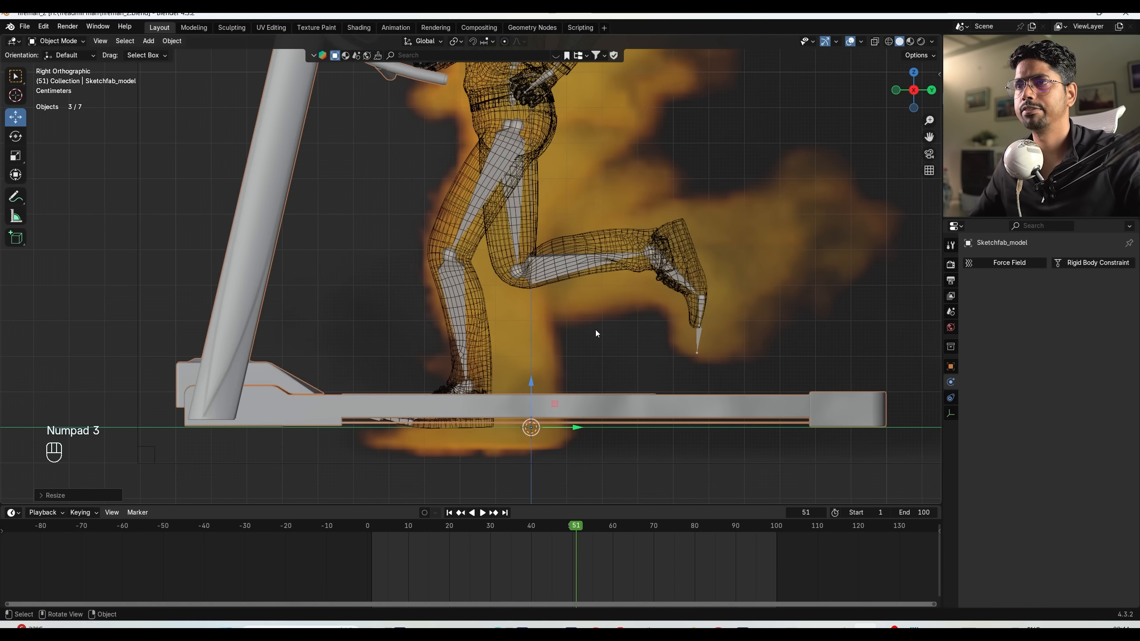
pyautogui.press('g')
pyautogui.press('z')
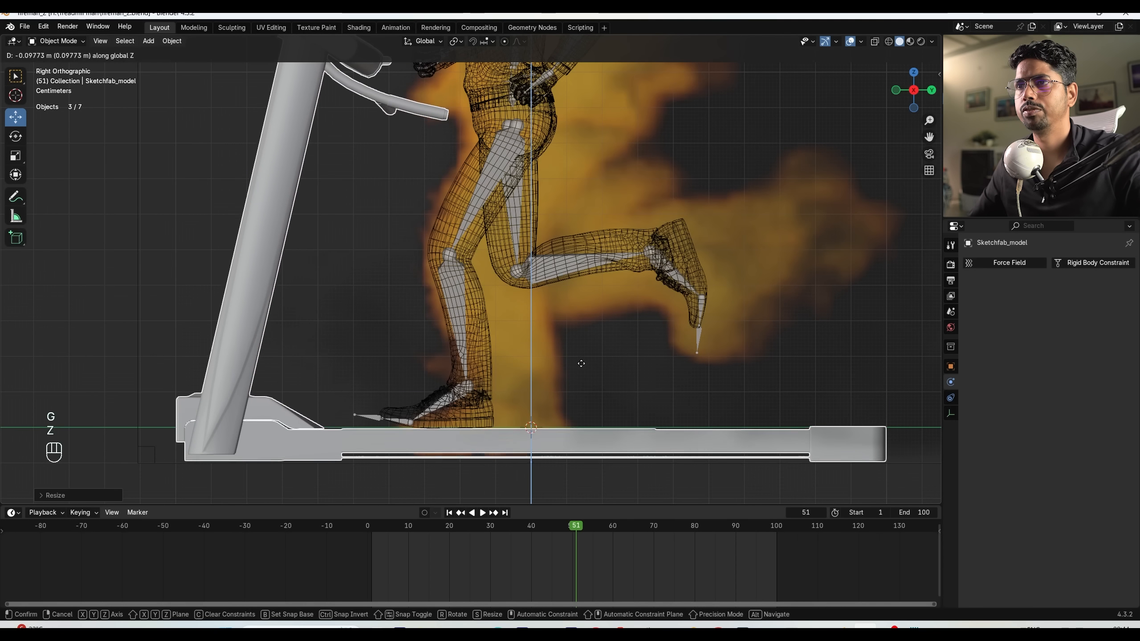
pyautogui.click(581, 364)
pyautogui.moveTo(581, 363); pyautogui.dragTo(588, 381, button='middle')
pyautogui.press('space')
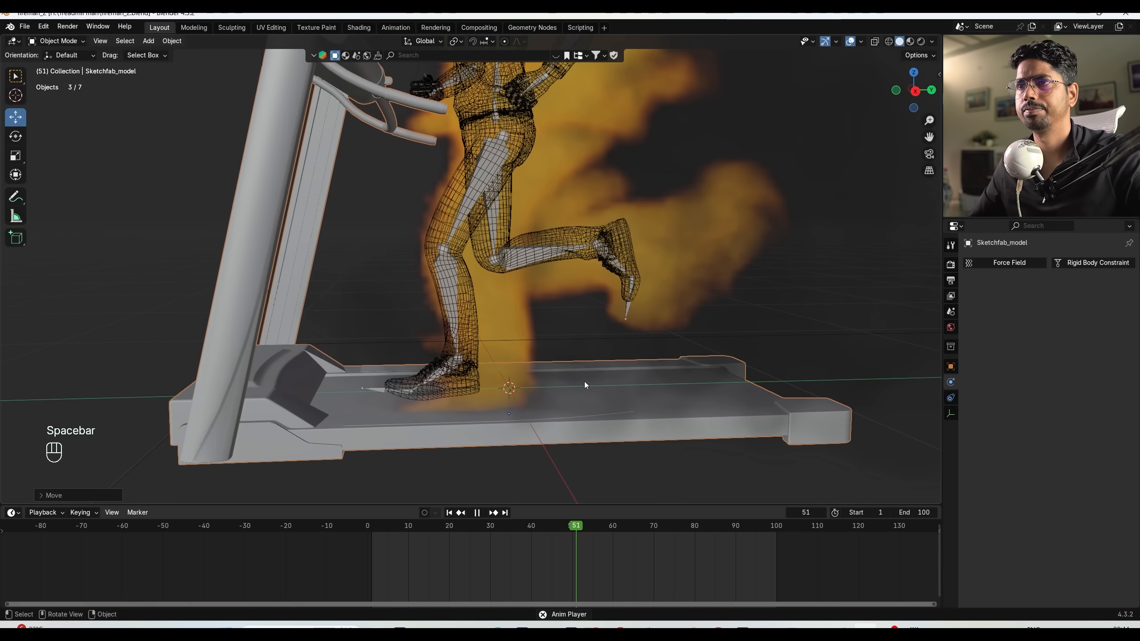
pyautogui.keyDown('shift'); pyautogui.moveTo(476, 285); pyautogui.dragTo(533, 292, button='middle'); pyautogui.keyUp('shift')
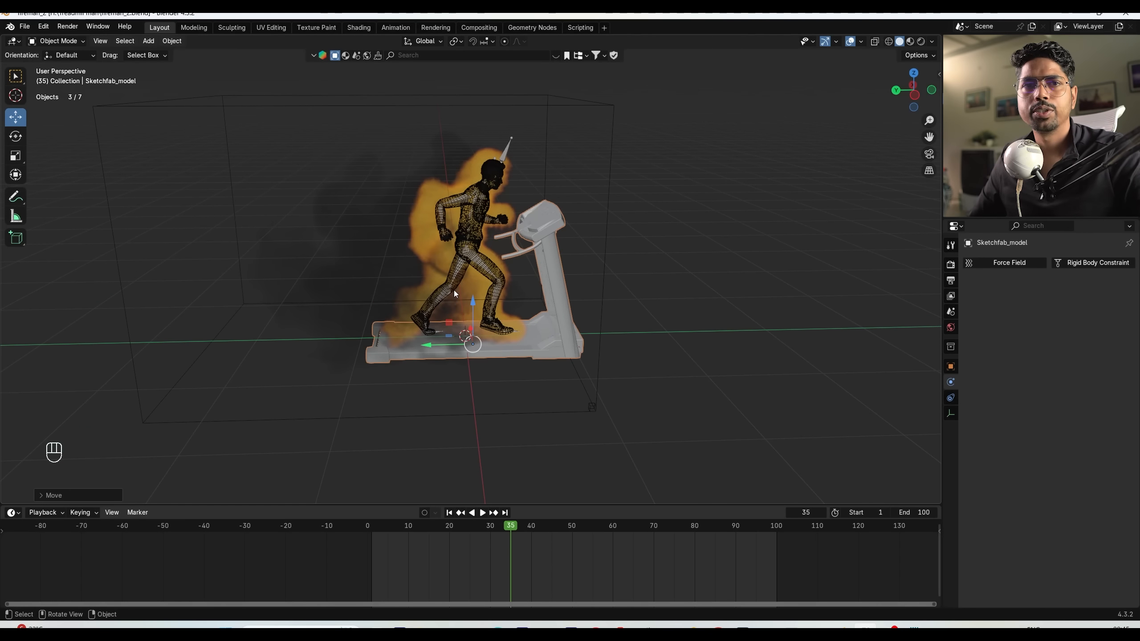
# Show the viewport in rendered shading, briefly play the animation and return to the first frame.
pyautogui.click(921, 41)
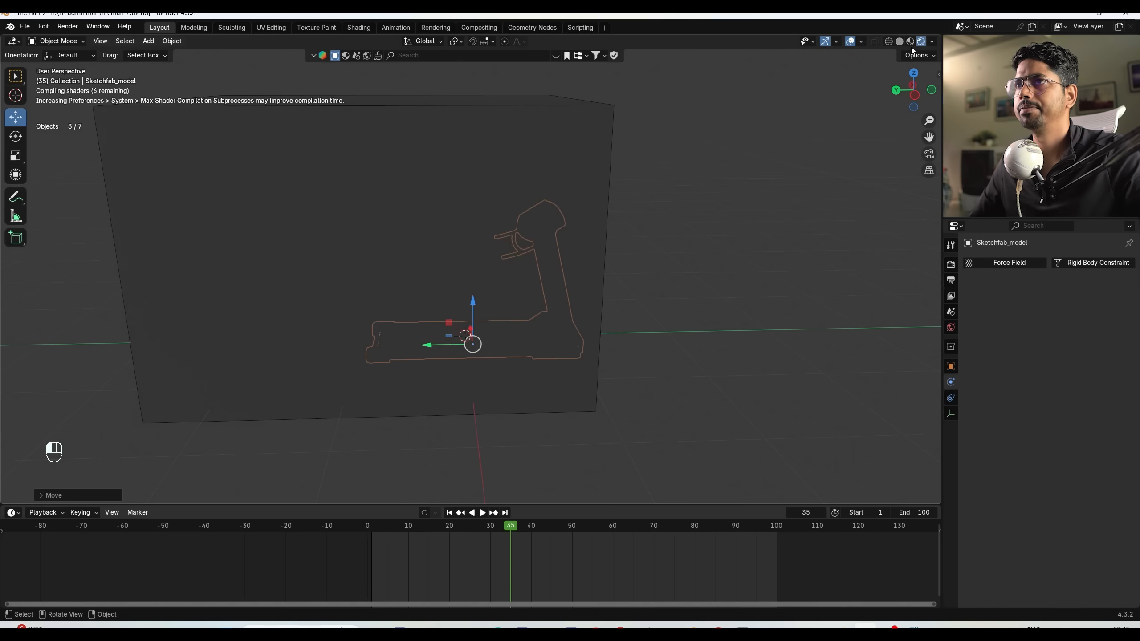
pyautogui.scroll(3, 561, 314)
pyautogui.moveTo(593, 337); pyautogui.dragTo(529, 364, button='middle')
pyautogui.press('space')
pyautogui.press('space')
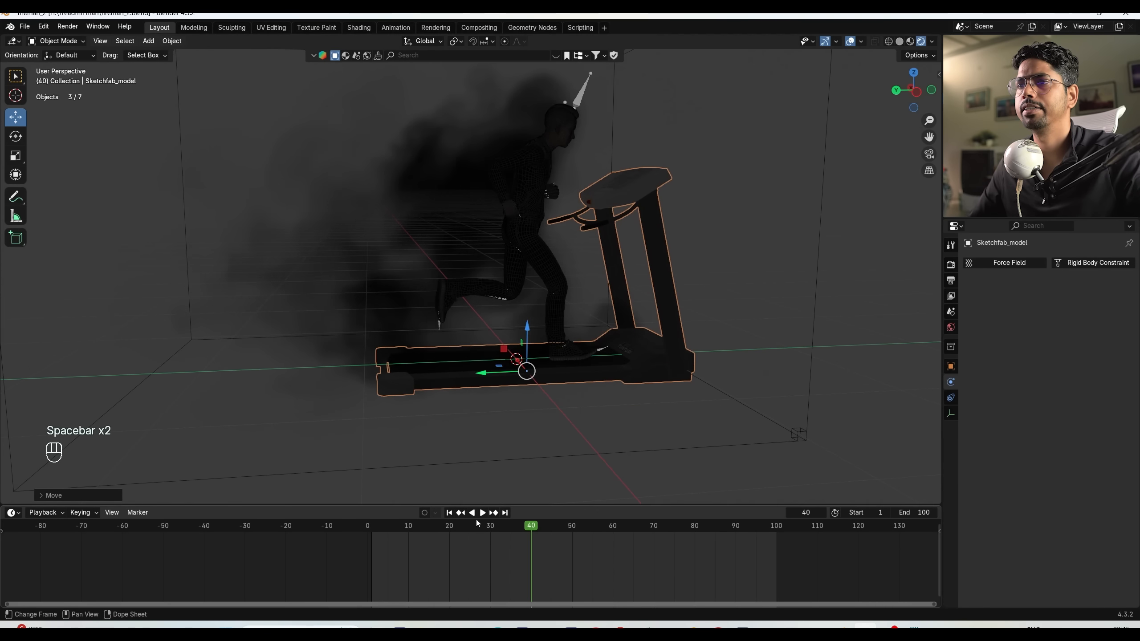
pyautogui.click(449, 513)
# Change the render engine to Cycles and go to frame 51 to inspect the rendered smoke.
pyautogui.click(950, 265)
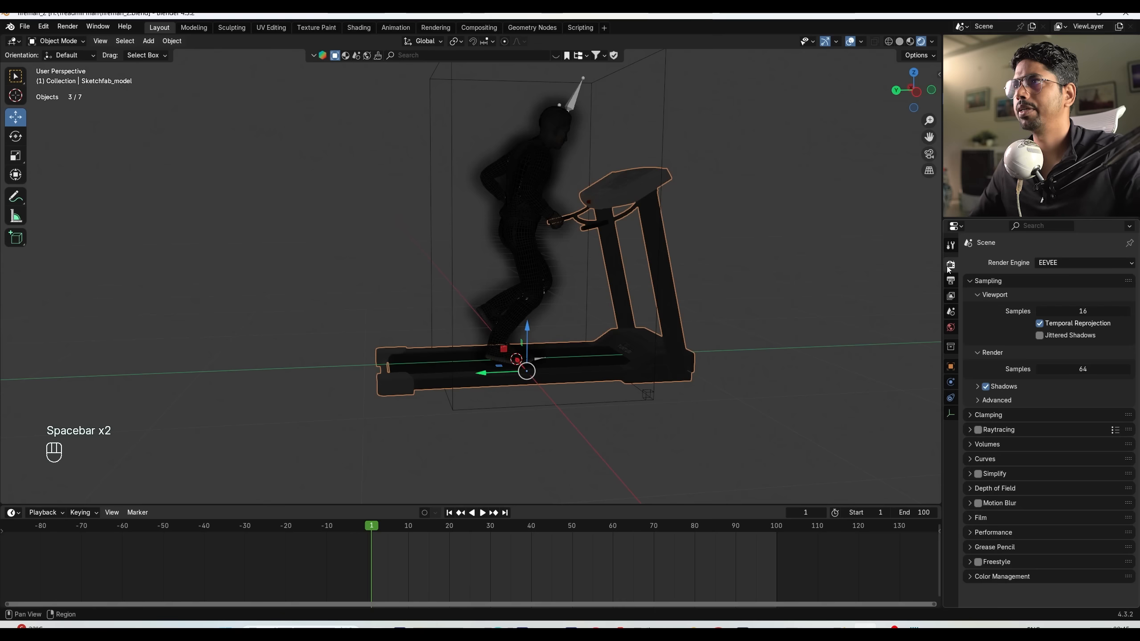
pyautogui.click(1065, 264)
pyautogui.click(1064, 301)
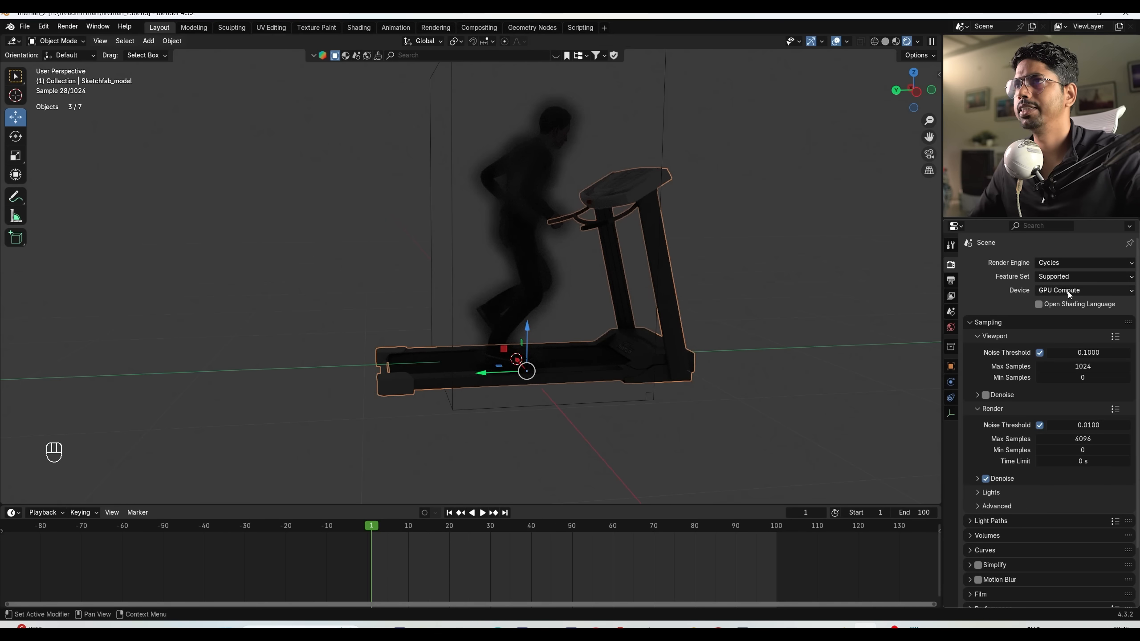
pyautogui.keyDown('shift'); pyautogui.moveTo(782, 301); pyautogui.dragTo(740, 294, button='middle'); pyautogui.keyUp('shift')
pyautogui.moveTo(544, 526); pyautogui.dragTo(576, 526)
pyautogui.keyDown('shift'); pyautogui.moveTo(568, 409); pyautogui.dragTo(616, 425, button='middle'); pyautogui.keyUp('shift')
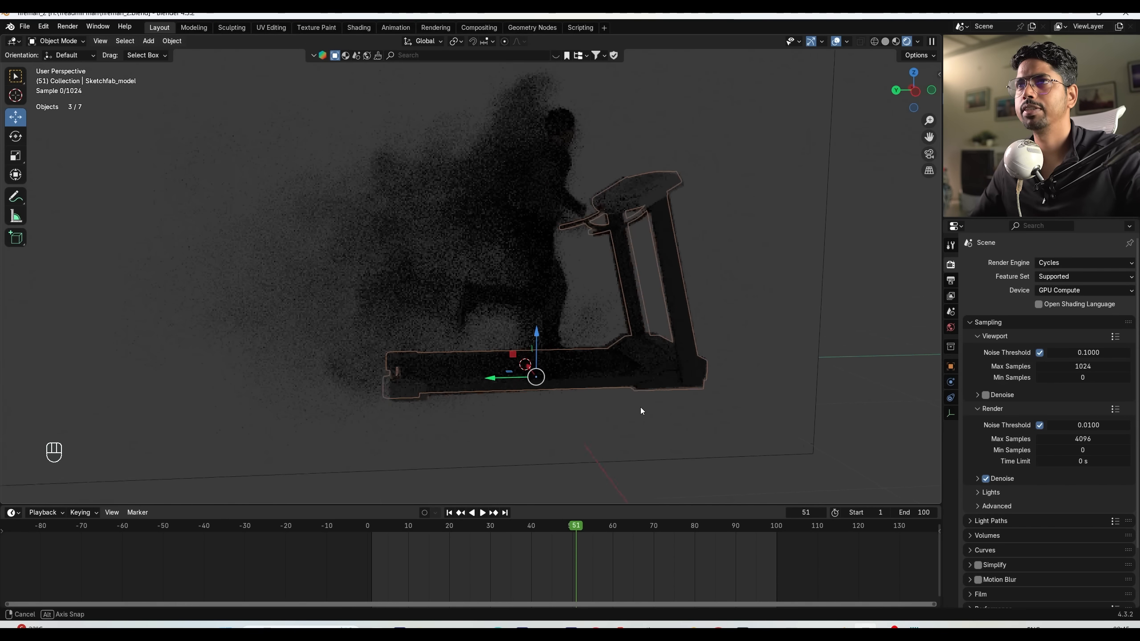
# Replace the timeline with an enlarged Shader Editor and bring up the Smoke Domain's Principled Volume node.
pyautogui.moveTo(385, 502); pyautogui.dragTo(385, 465)
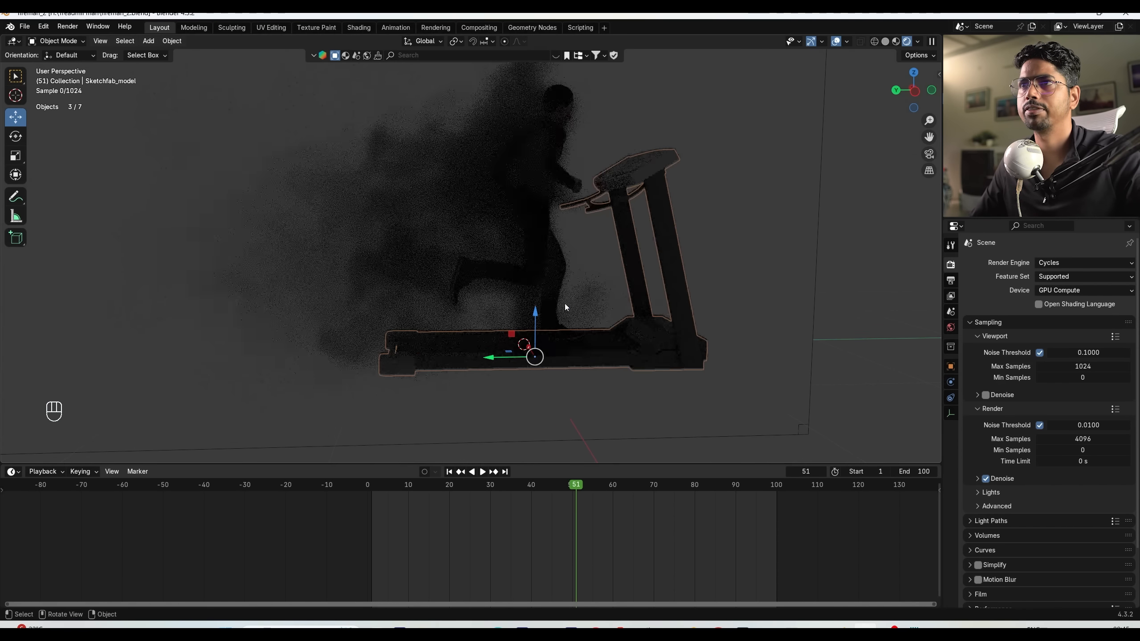
pyautogui.scroll(2, 409, 529)
pyautogui.click(9, 472)
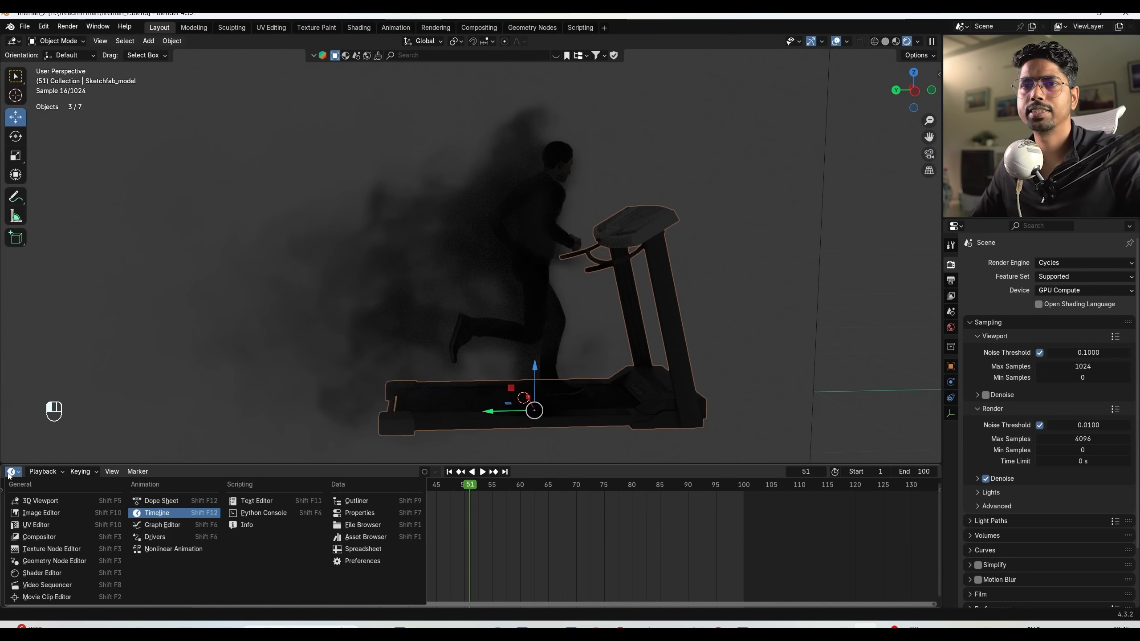
pyautogui.click(47, 572)
pyautogui.moveTo(250, 466); pyautogui.dragTo(250, 408)
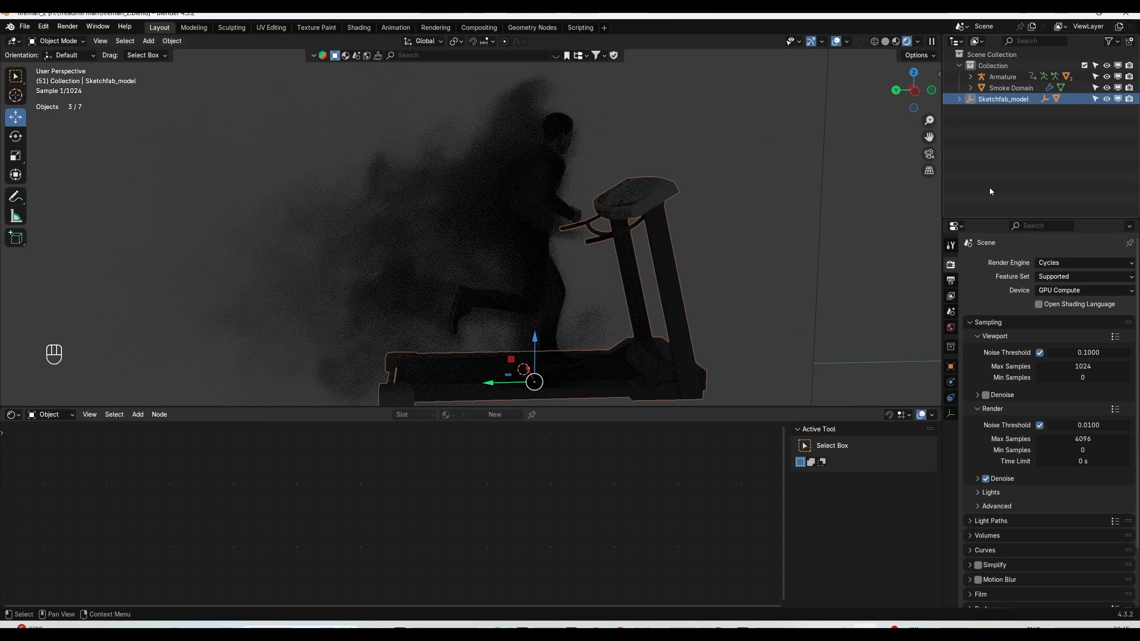
pyautogui.click(1001, 87)
pyautogui.scroll(5, 537, 491)
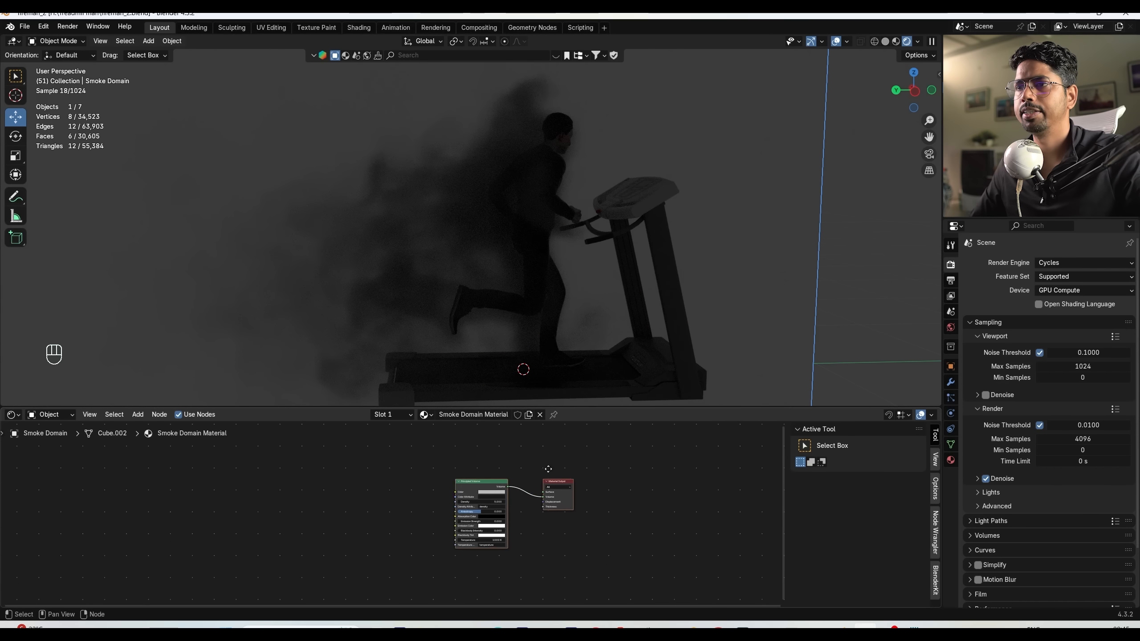
pyautogui.moveTo(582, 497); pyautogui.dragTo(532, 501, button='middle')
pyautogui.scroll(1, 532, 499)
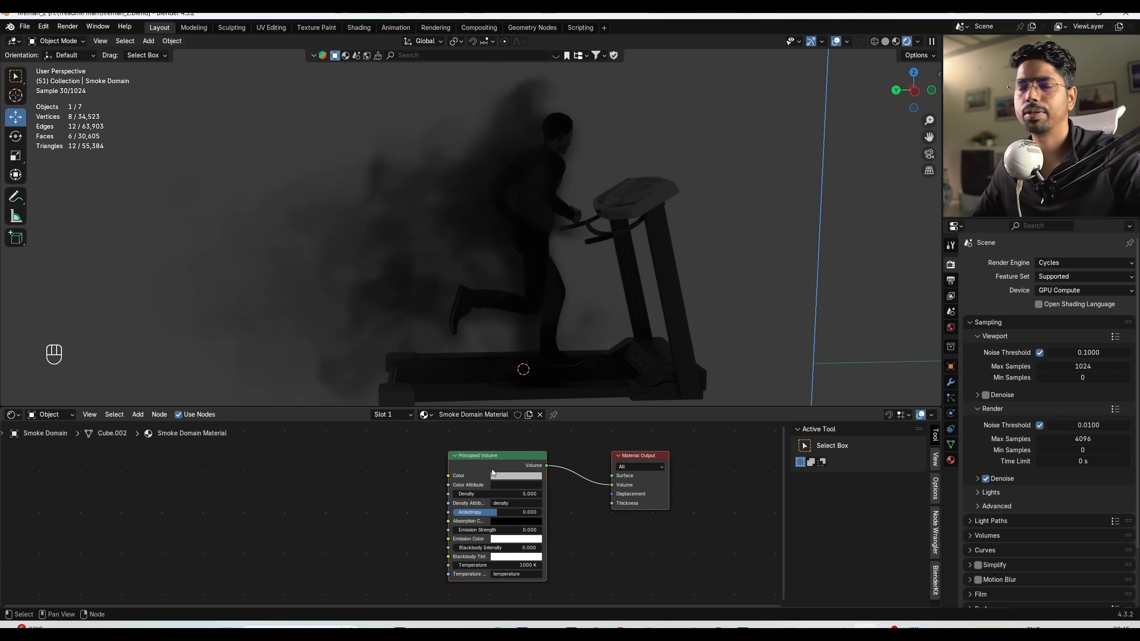
pyautogui.moveTo(597, 534); pyautogui.dragTo(644, 507, button='middle')
pyautogui.scroll(4, 637, 526)
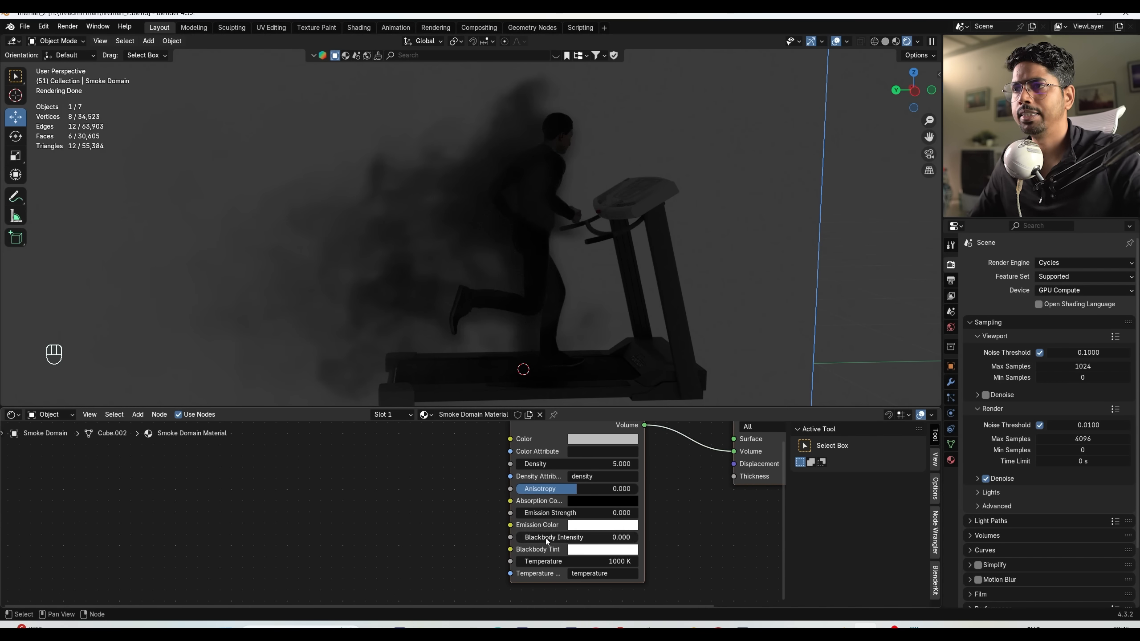
# Try a Blackbody Intensity of 12 on the Smoke Domain's Principled Volume, and return it to 0.
pyautogui.moveTo(547, 541); pyautogui.dragTo(640, 541)
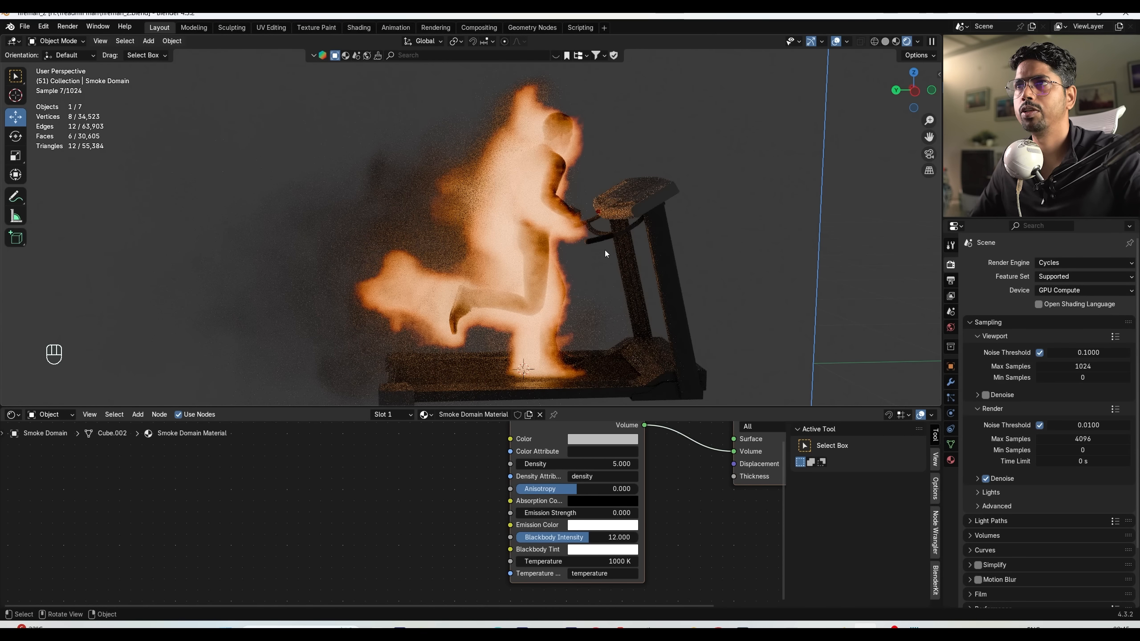
pyautogui.moveTo(620, 539); pyautogui.dragTo(549, 539)
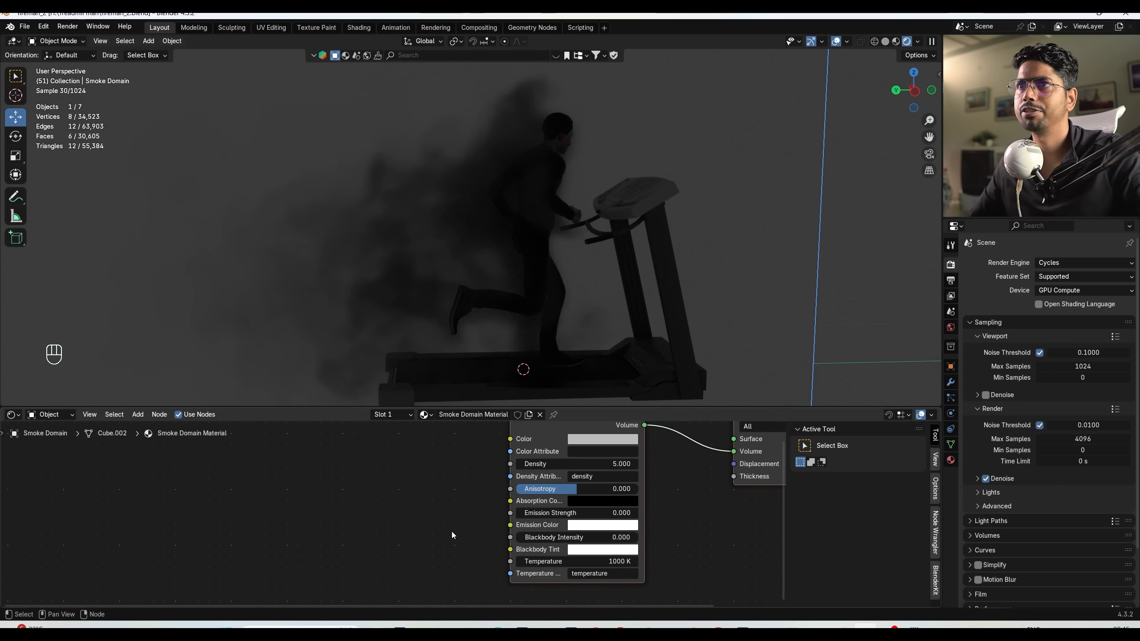
# Add a Volume Info node beside the Principled Volume node in the Smoke Domain material.
pyautogui.scroll(-3, 452, 261)
pyautogui.scroll(1, 467, 260)
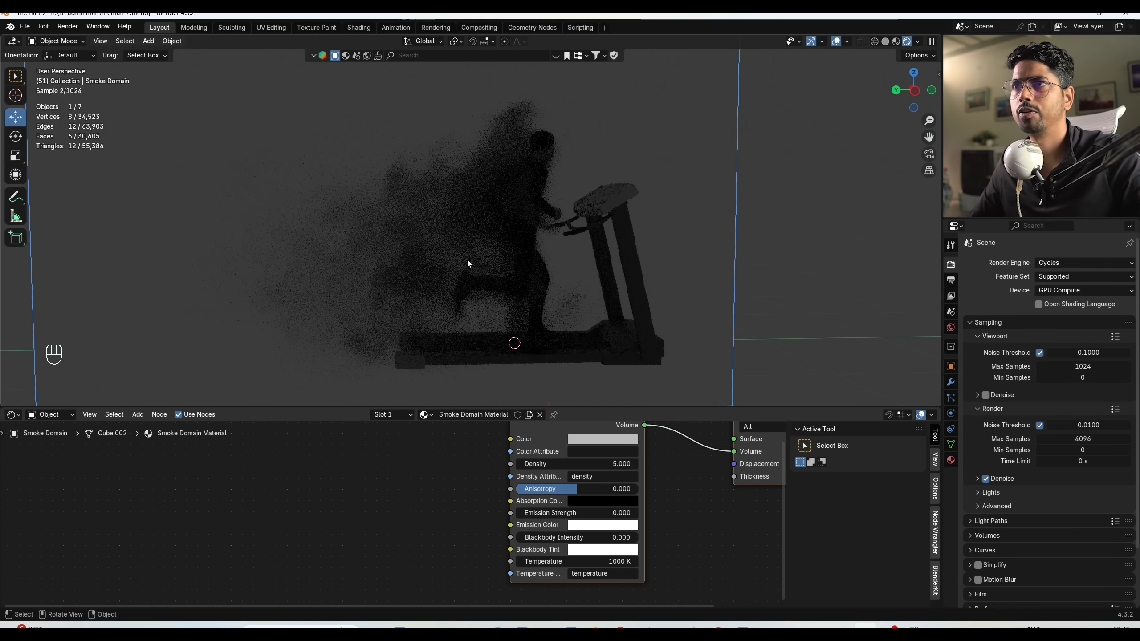
pyautogui.moveTo(504, 503); pyautogui.dragTo(526, 514, button='middle')
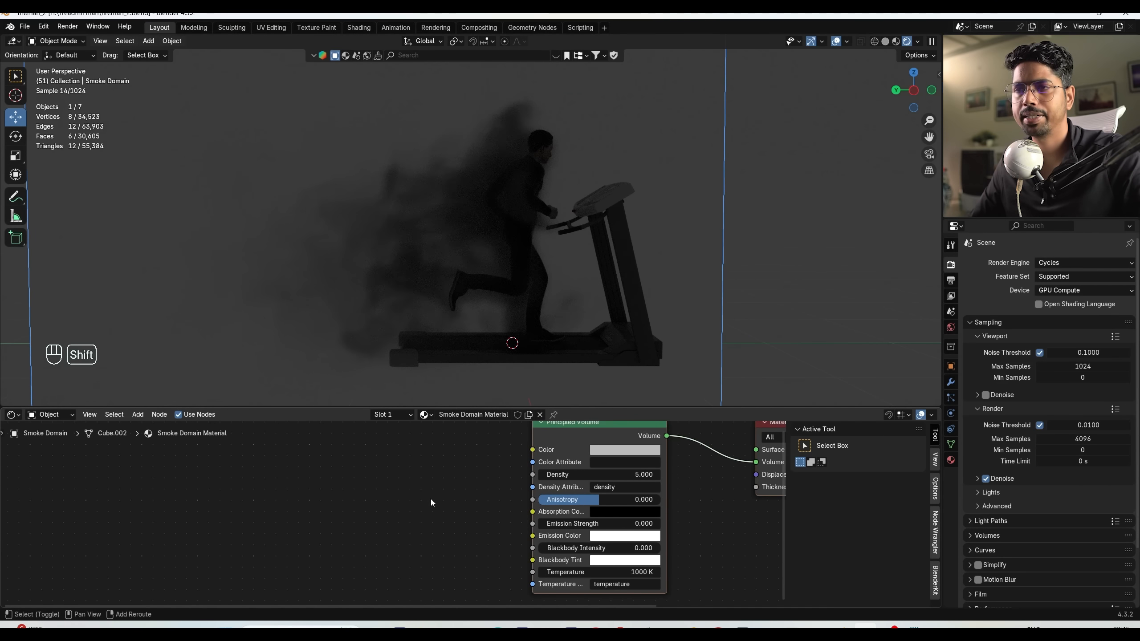
pyautogui.hotkey('shift', 'a')
pyautogui.click(410, 486)
pyautogui.write('volum')
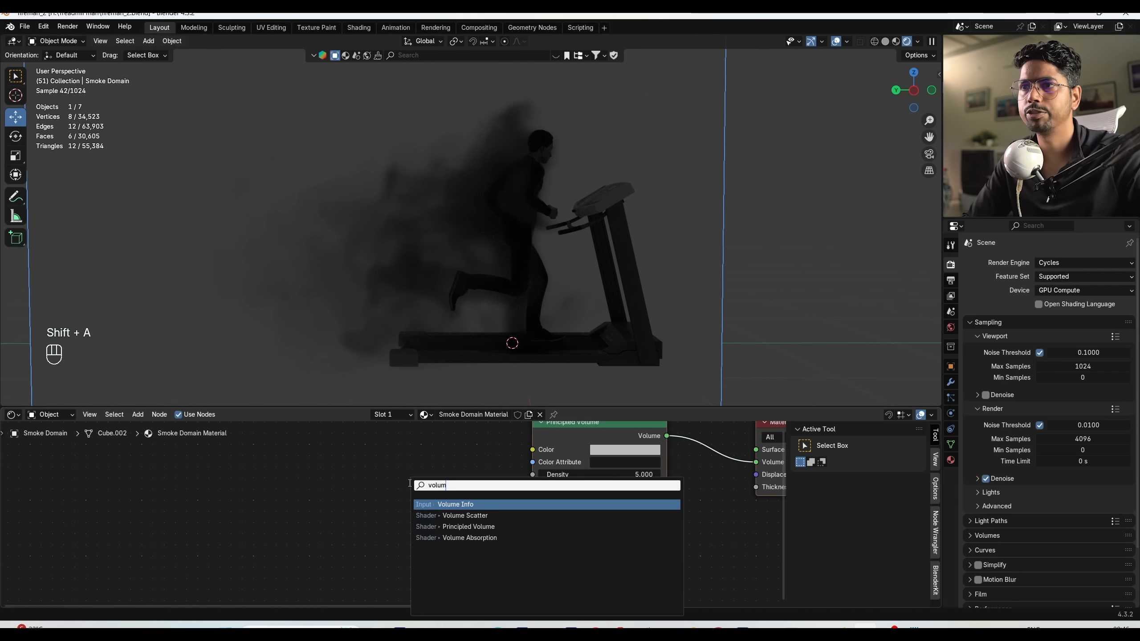
pyautogui.press('Return')
pyautogui.click(377, 516)
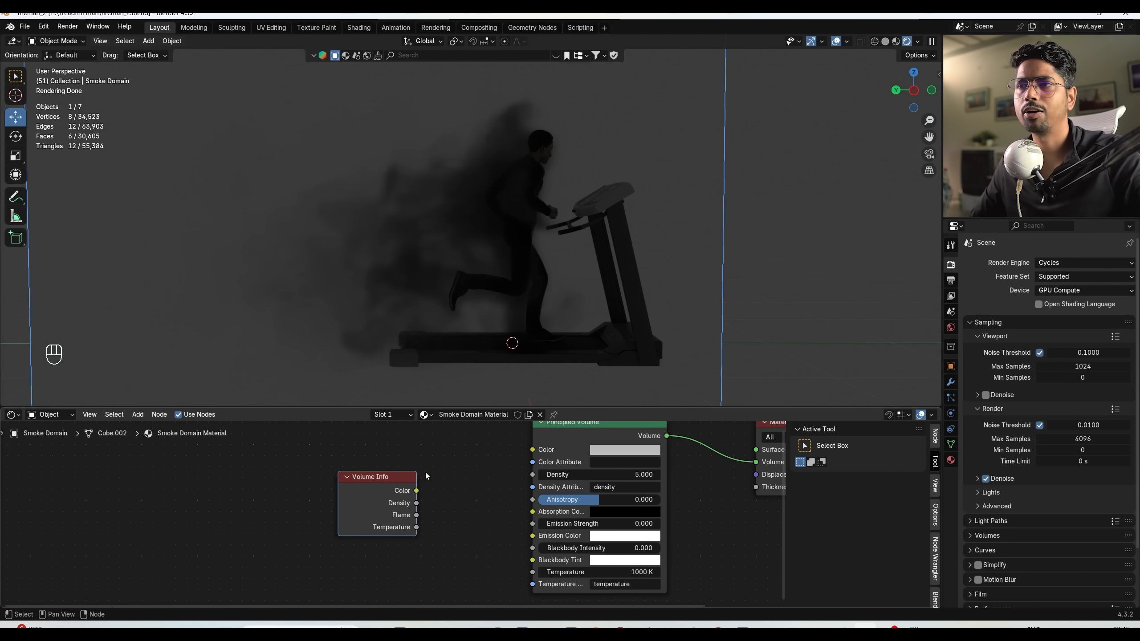
pyautogui.moveTo(372, 476); pyautogui.dragTo(362, 474)
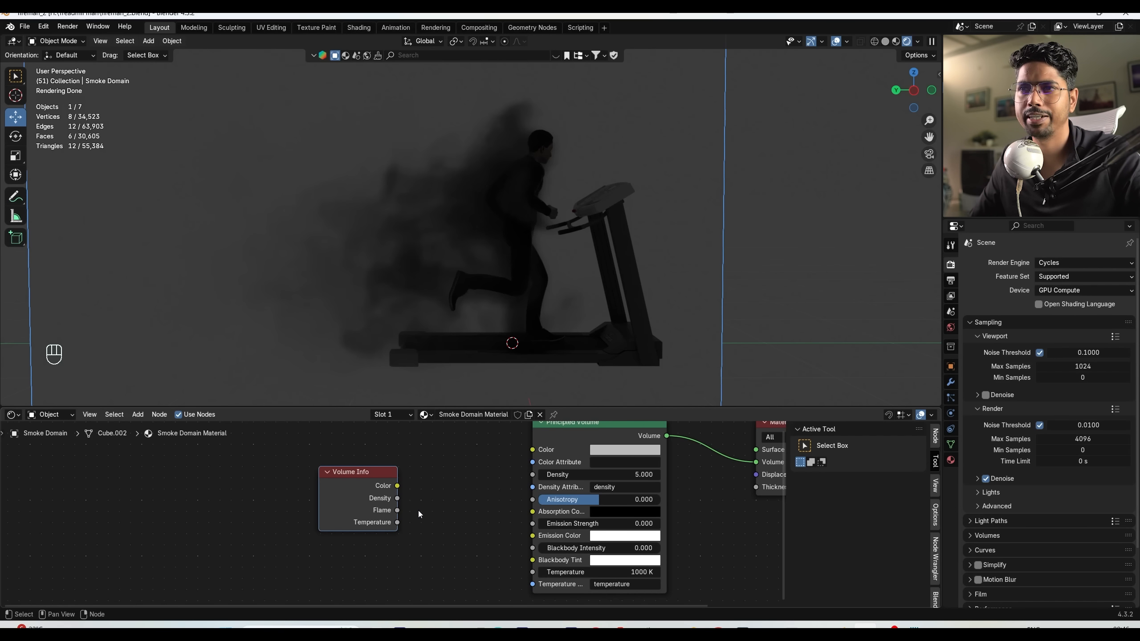
# Connect the Volume Info node's Flame output to the Principled Volume's Blackbody Intensity.
pyautogui.moveTo(363, 502)
pyautogui.mouseDown()
pyautogui.moveTo(289, 494)
pyautogui.moveTo(361, 507)
pyautogui.mouseUp()
pyautogui.moveTo(534, 551); pyautogui.dragTo(533, 548)
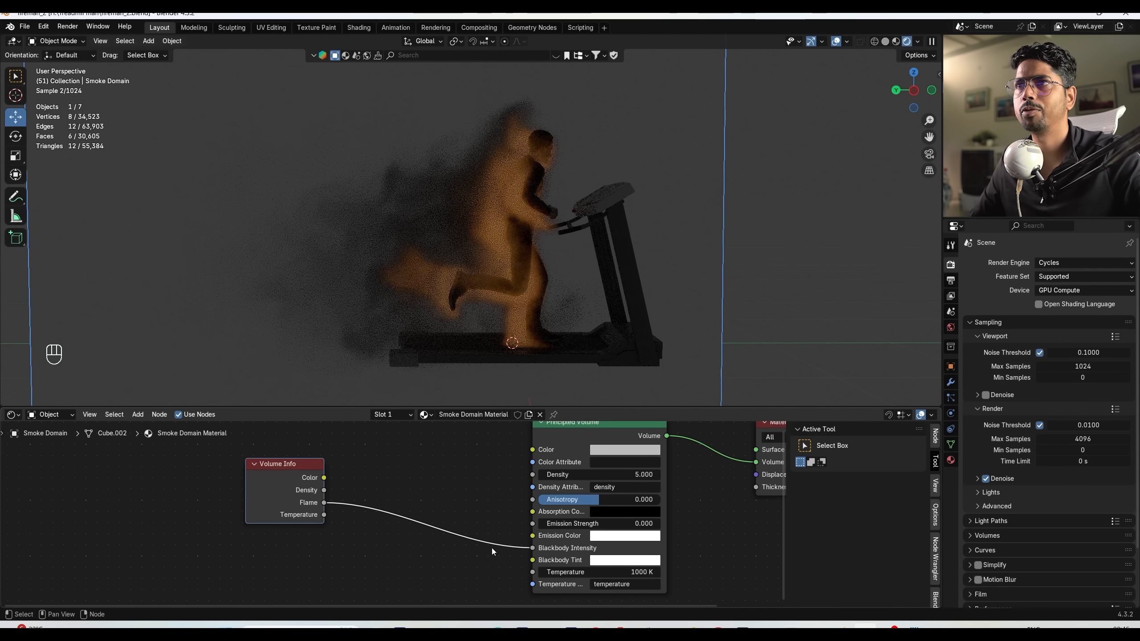
pyautogui.moveTo(276, 481); pyautogui.dragTo(258, 480)
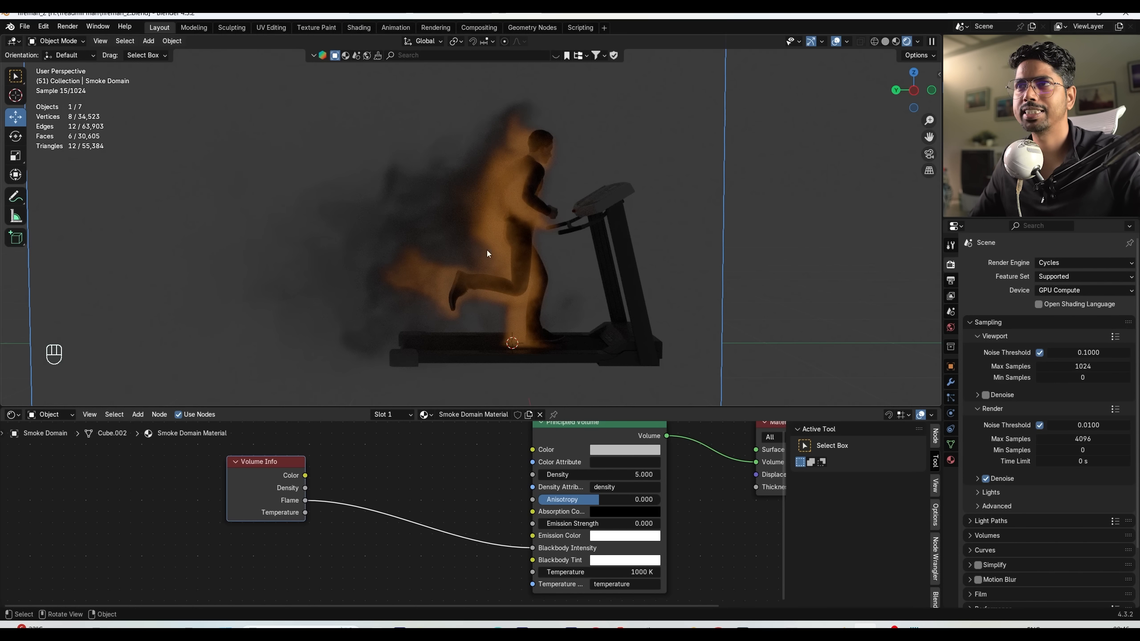
# Insert a Math node into the link between Flame and Blackbody Intensity.
pyautogui.hotkey('shift', 'a')
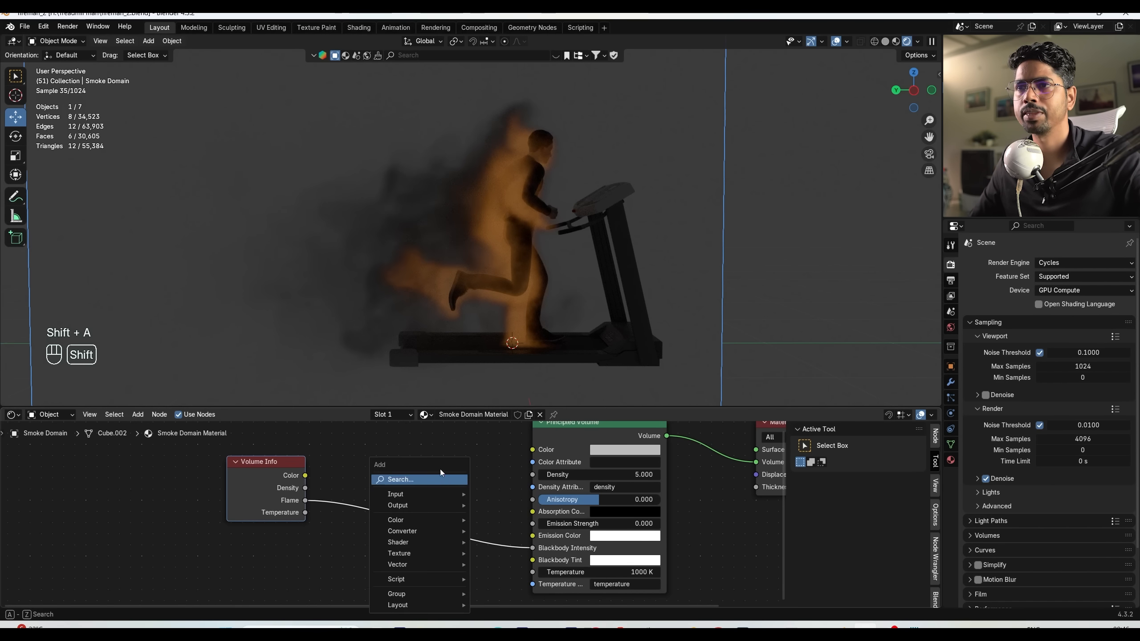
pyautogui.write('mat')
pyautogui.press('Return')
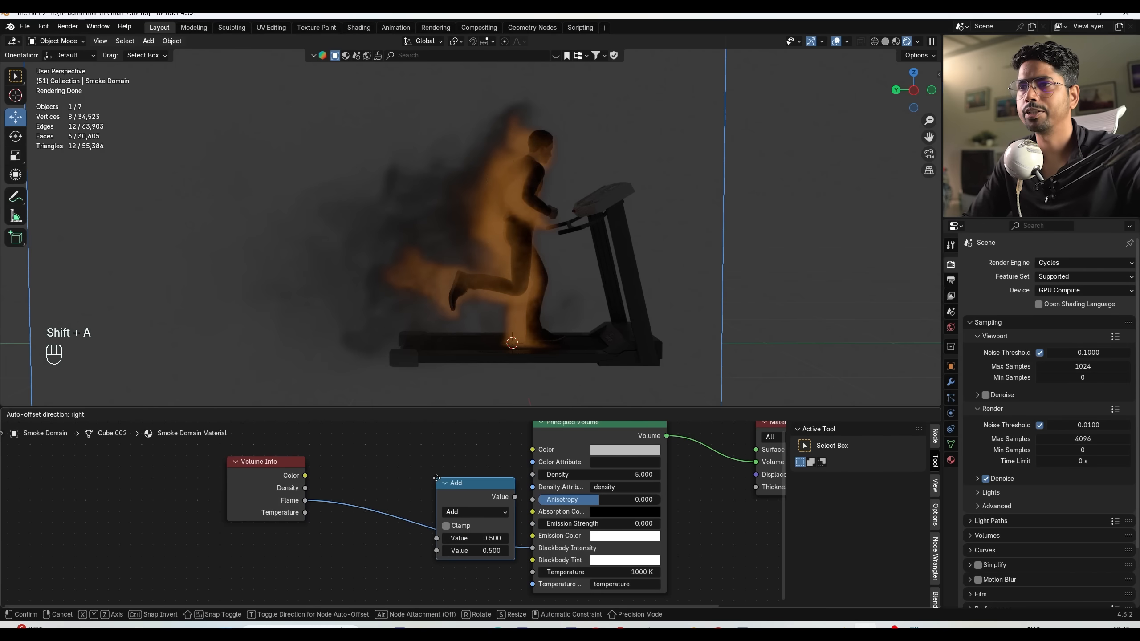
pyautogui.click(424, 513)
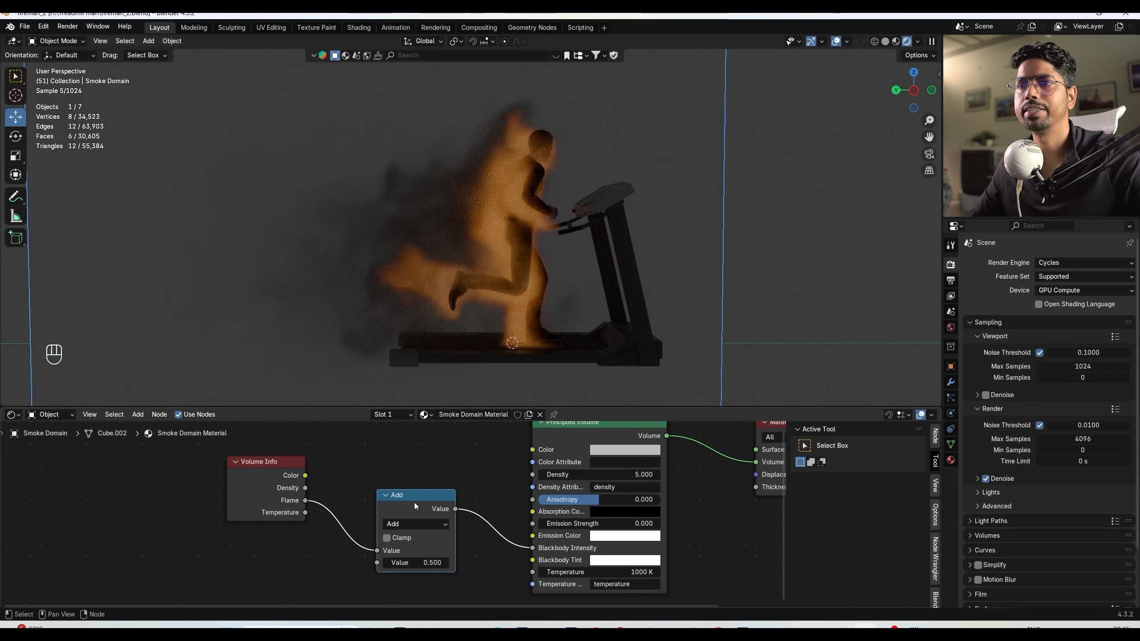
pyautogui.moveTo(412, 528); pyautogui.dragTo(424, 506)
# Set the Math node to Multiply with a value of 3.2, and briefly play the animation to preview the flames.
pyautogui.click(424, 504)
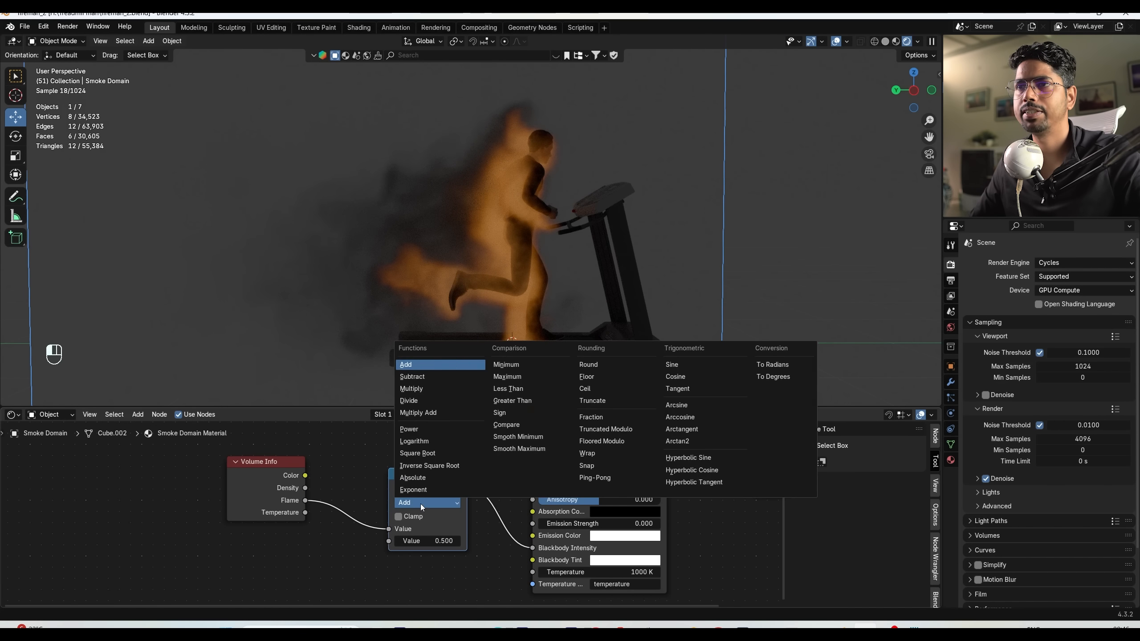
pyautogui.click(405, 364)
pyautogui.click(419, 503)
pyautogui.click(428, 387)
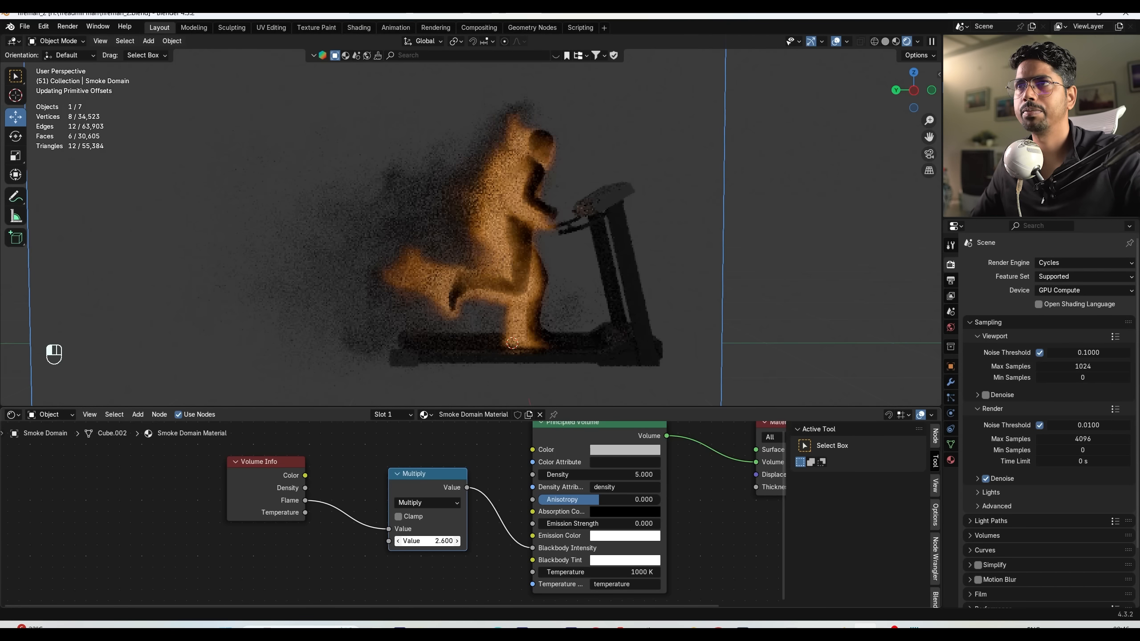
pyautogui.moveTo(431, 541); pyautogui.dragTo(462, 541)
pyautogui.moveTo(438, 502); pyautogui.dragTo(454, 501)
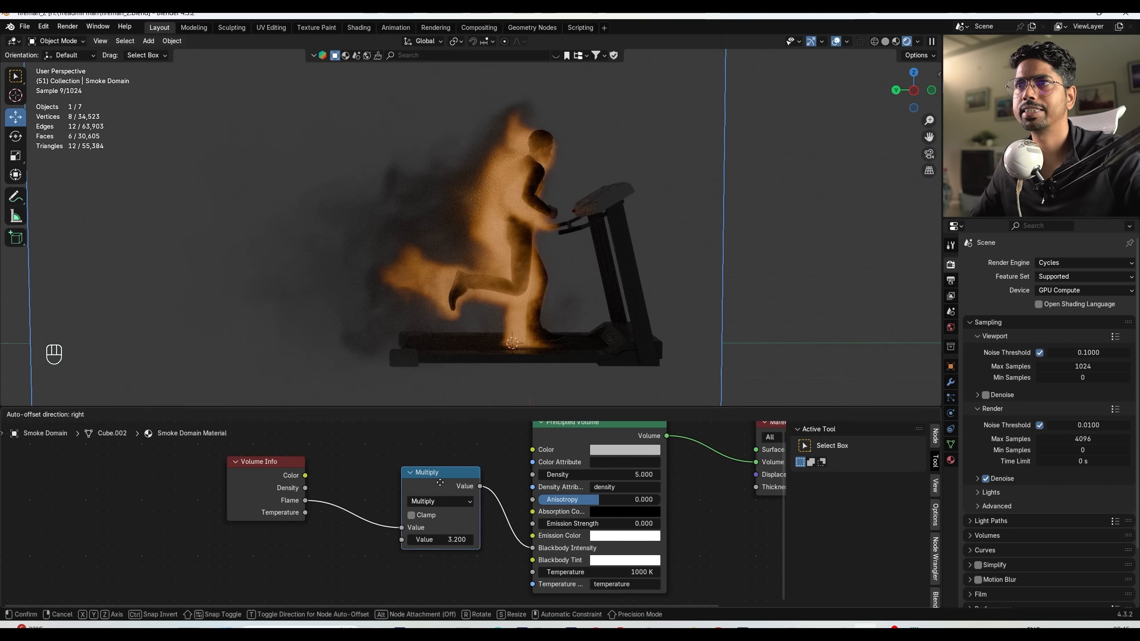
pyautogui.press('space')
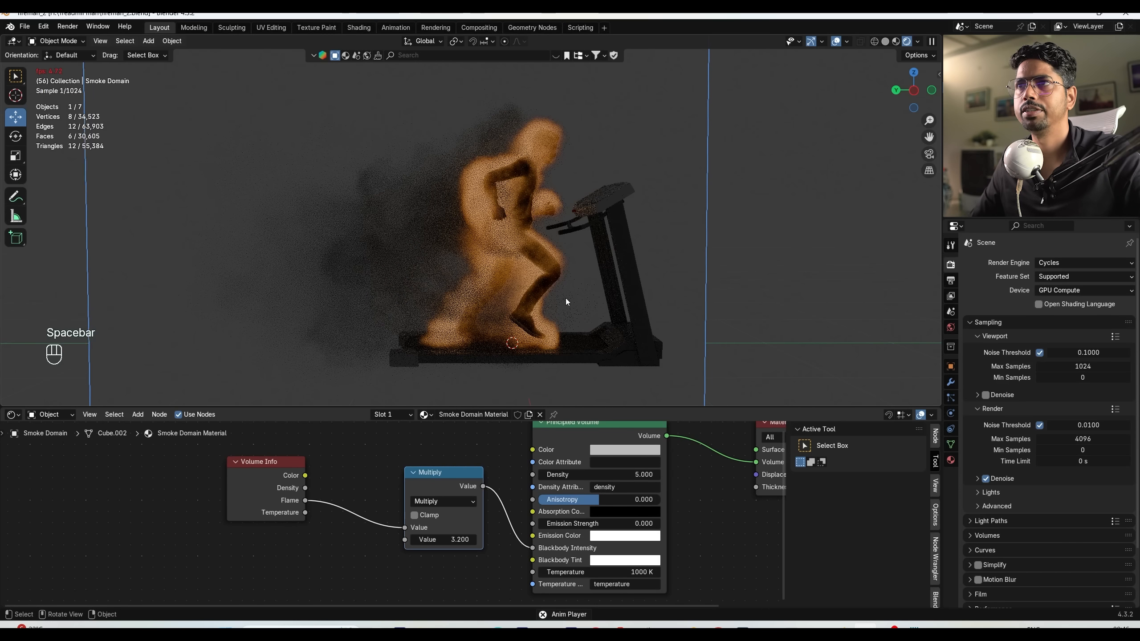
pyautogui.press('space')
# Make room beside the Volume Info node and insert a Color Ramp between its Flame output and the Multiply node.
pyautogui.moveTo(289, 469); pyautogui.dragTo(216, 473)
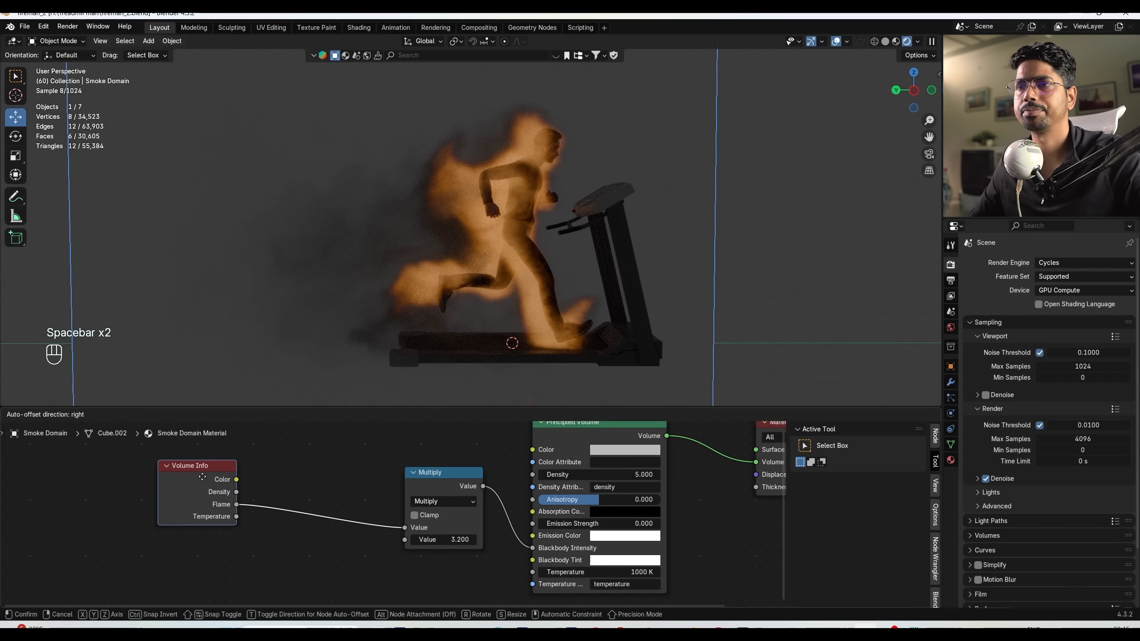
pyautogui.hotkey('shift', 'a')
pyautogui.write('co')
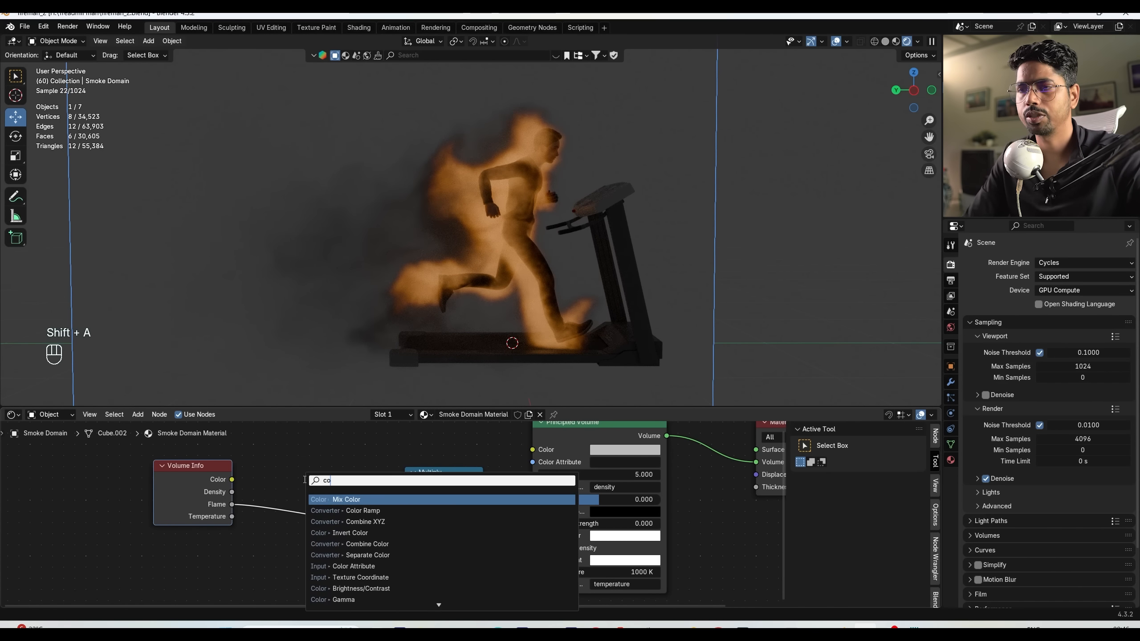
pyautogui.write(' ramp')
pyautogui.press('Return')
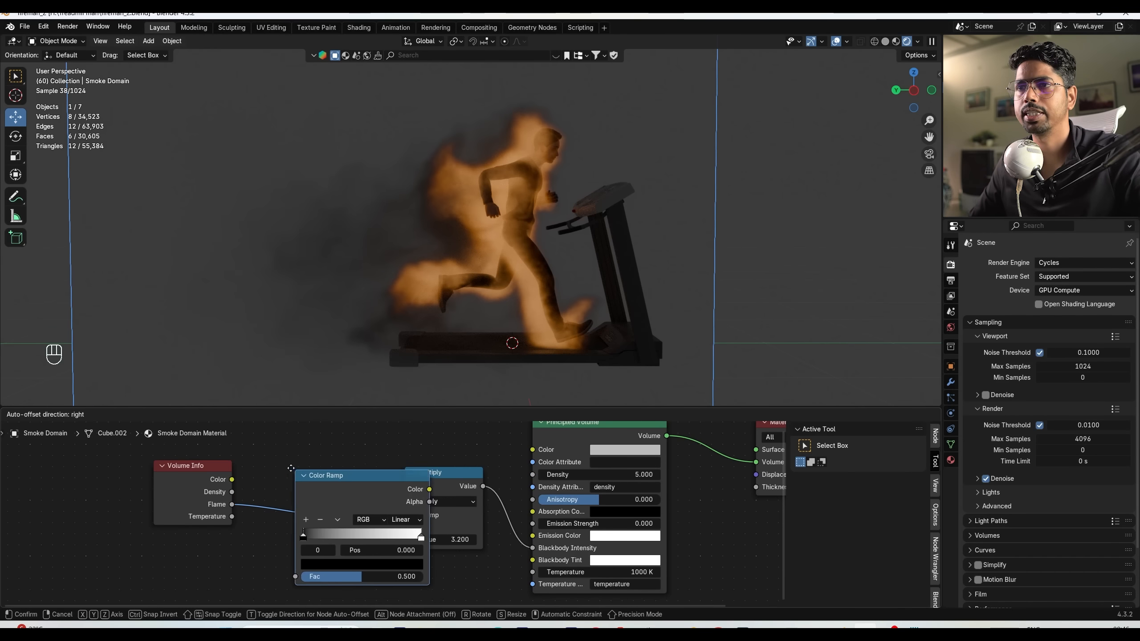
pyautogui.click(281, 464)
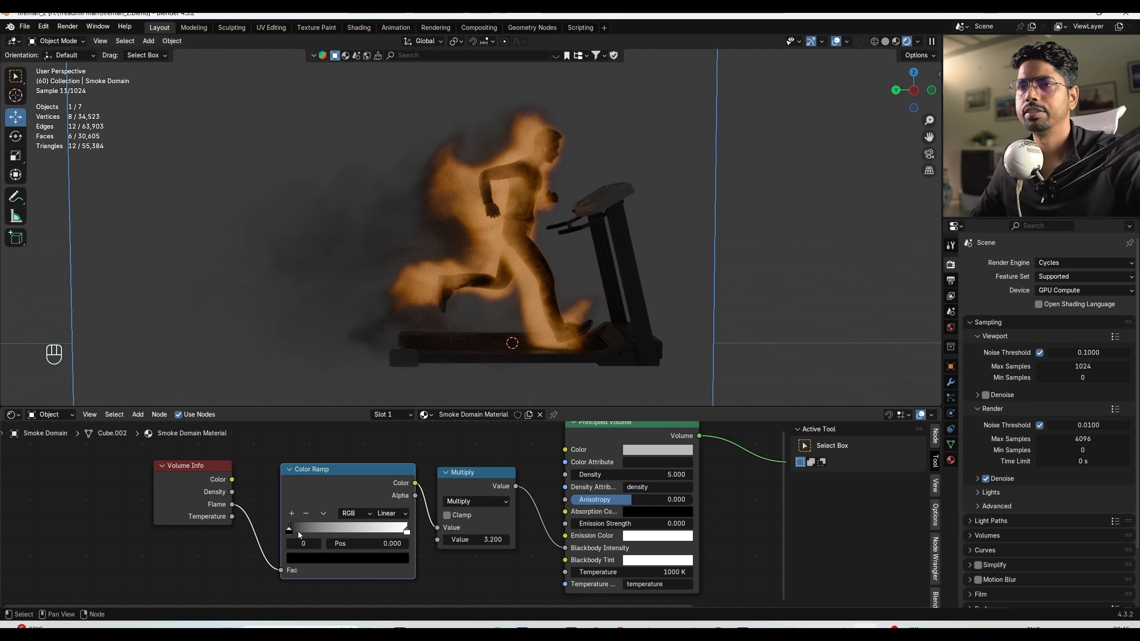
# Set the Color Ramp to Constant interpolation and place its white stop at 0.44 ahead of the black stop, previewing the animation.
pyautogui.click(386, 514)
pyautogui.click(405, 589)
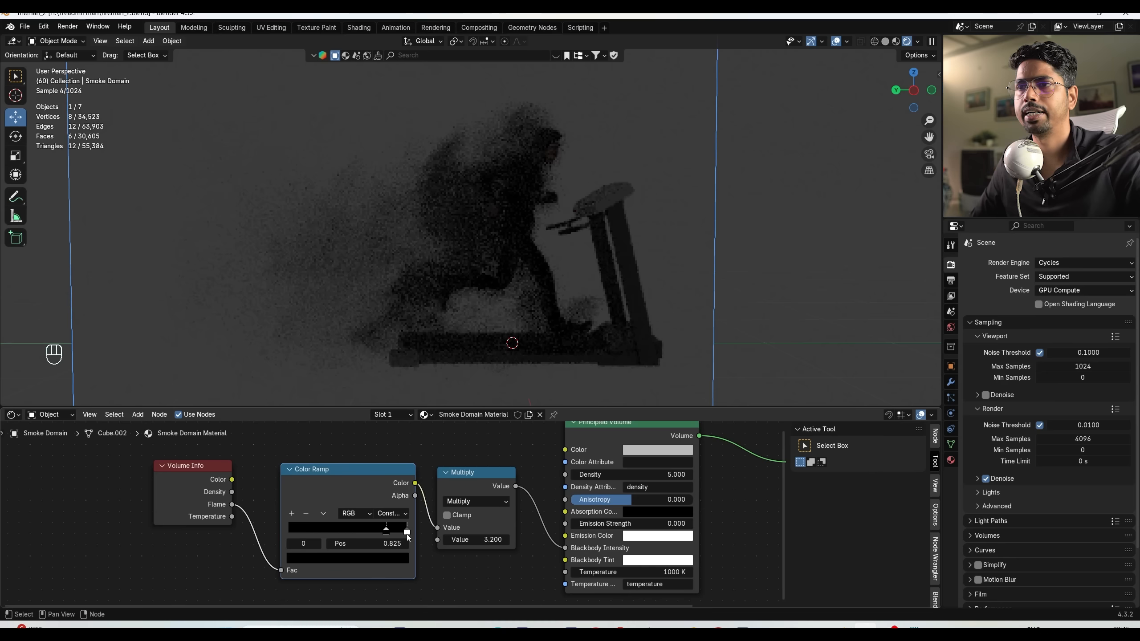
pyautogui.moveTo(407, 536); pyautogui.dragTo(352, 529)
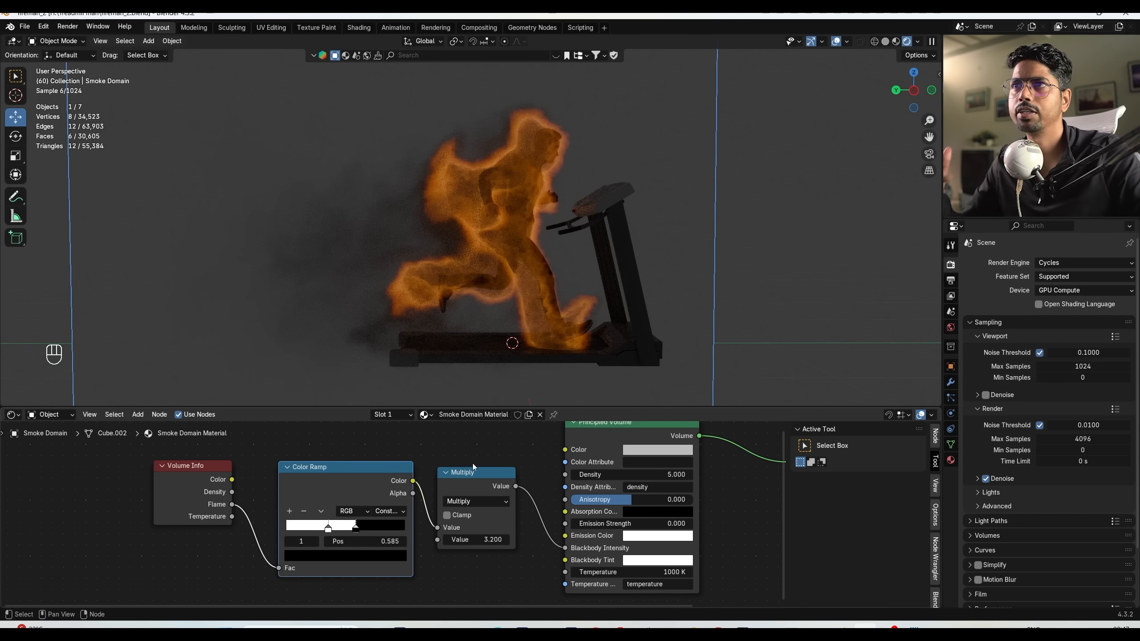
pyautogui.press('space')
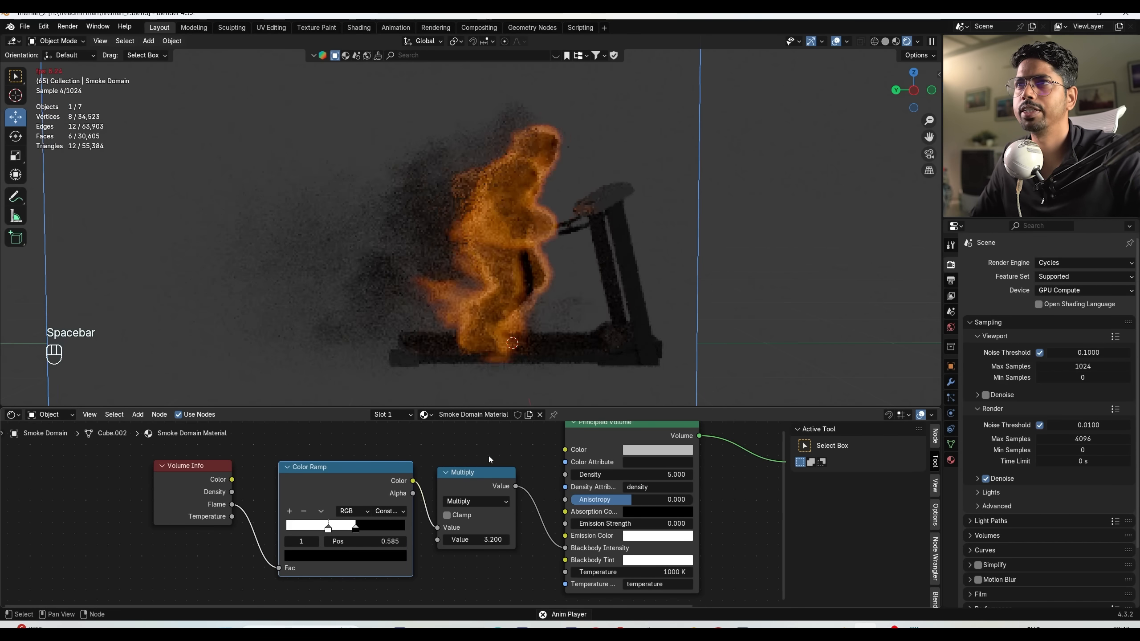
pyautogui.press('space')
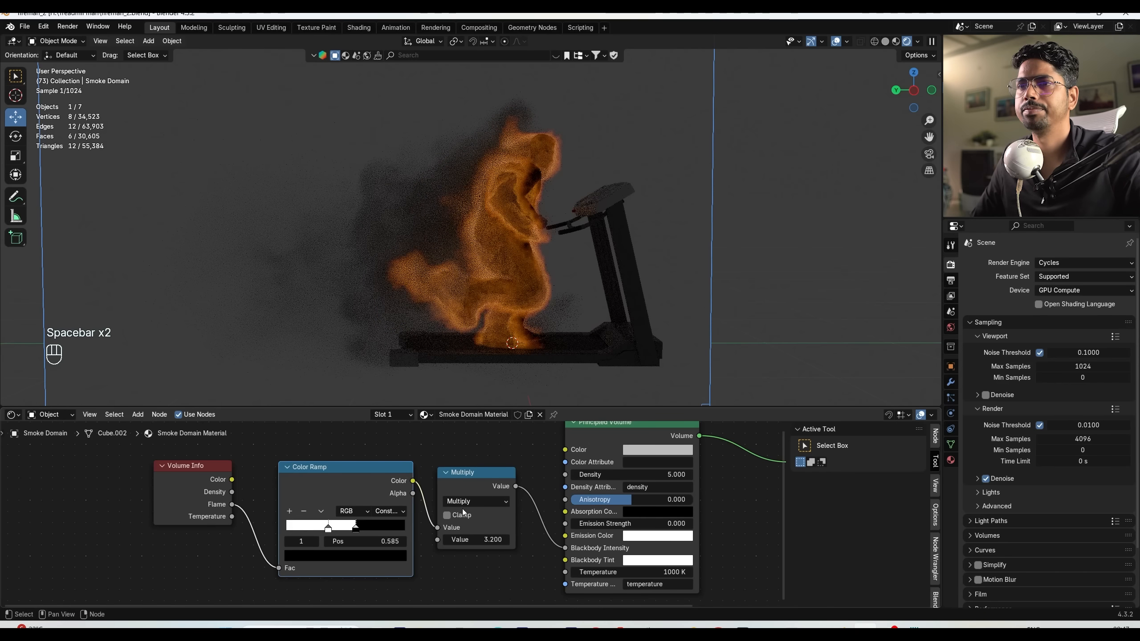
pyautogui.moveTo(356, 528)
pyautogui.mouseDown()
pyautogui.moveTo(373, 530)
pyautogui.moveTo(339, 529)
pyautogui.mouseUp()
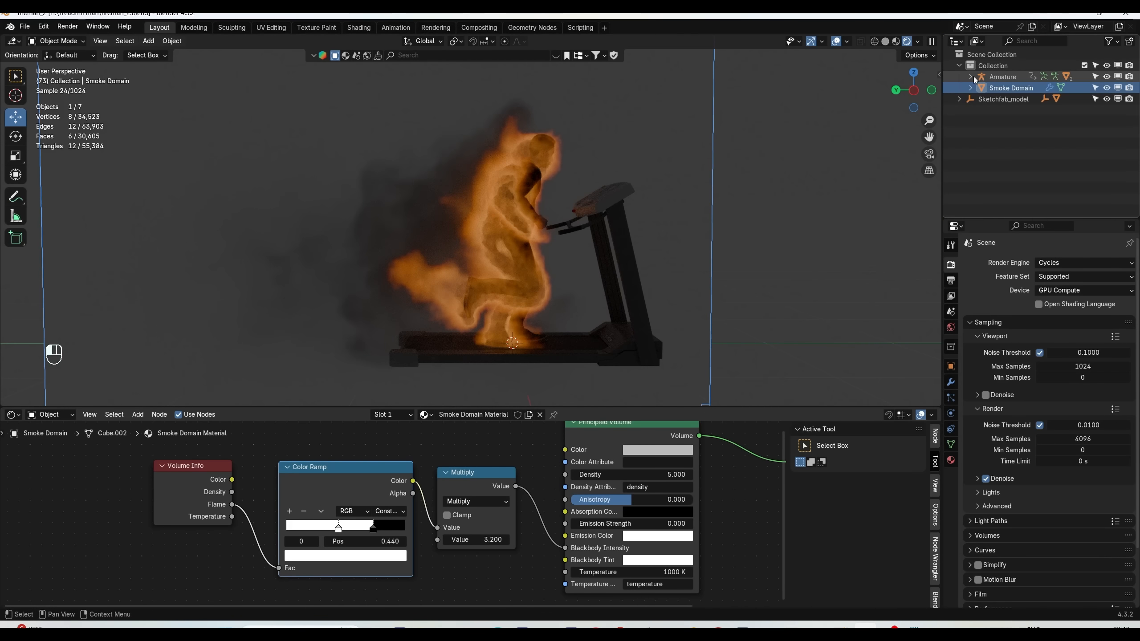
# Hide the running man's mesh under the Armature in both the viewport and renders.
pyautogui.click(971, 77)
pyautogui.moveTo(1106, 121); pyautogui.dragTo(1130, 122)
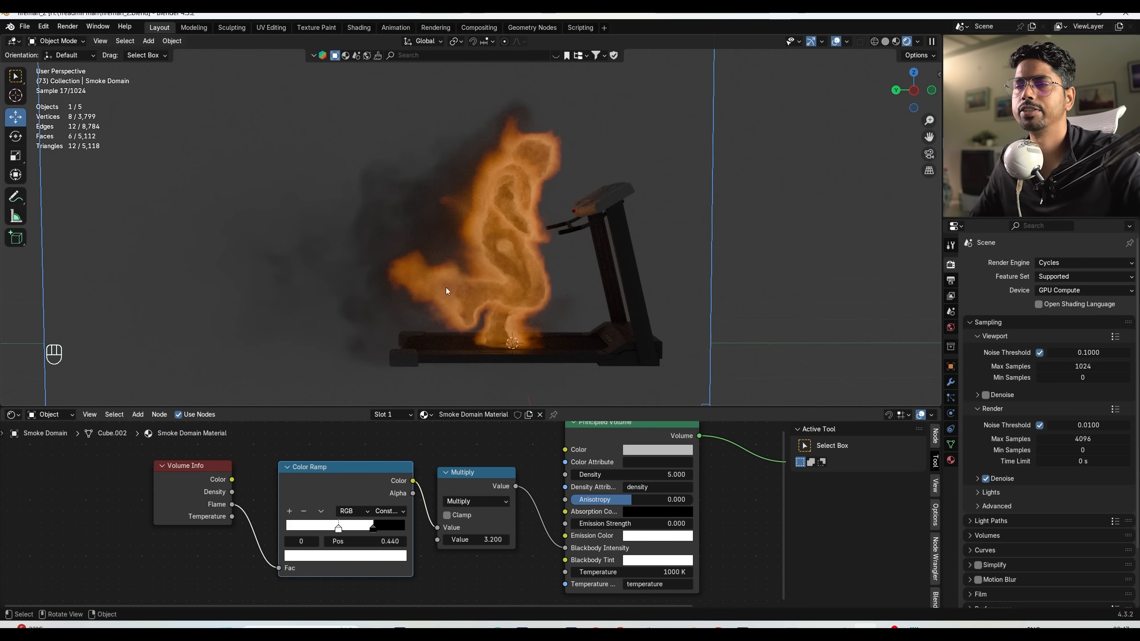
pyautogui.scroll(-4, 615, 248)
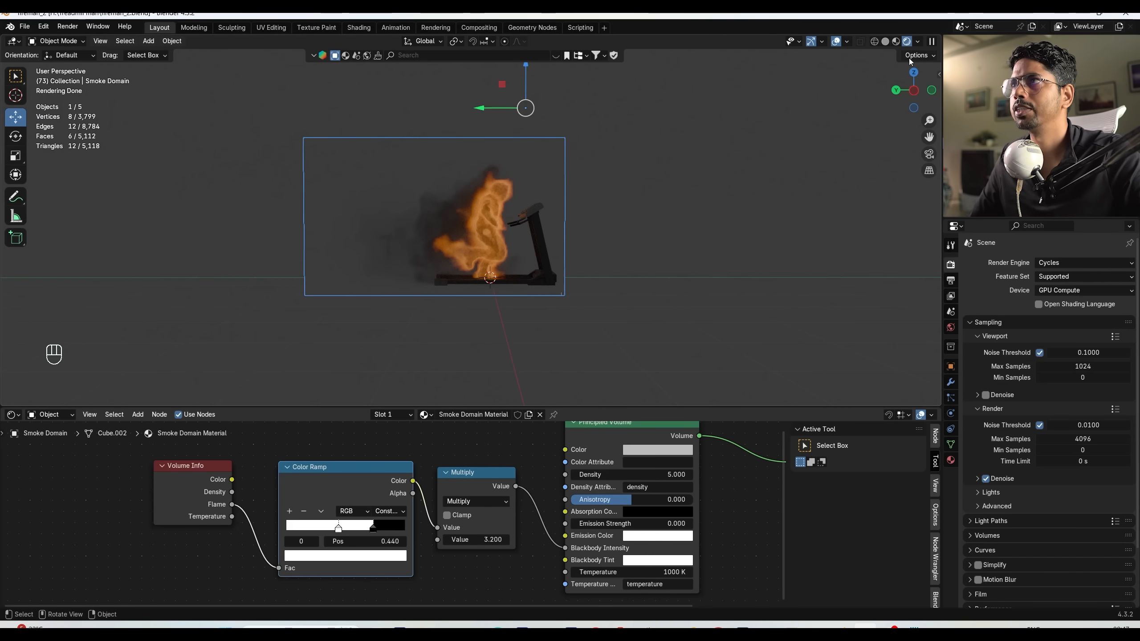
# Turn off Scene World in the rendered viewport shading and lower the strength of the HDRI lighting.
pyautogui.click(918, 41)
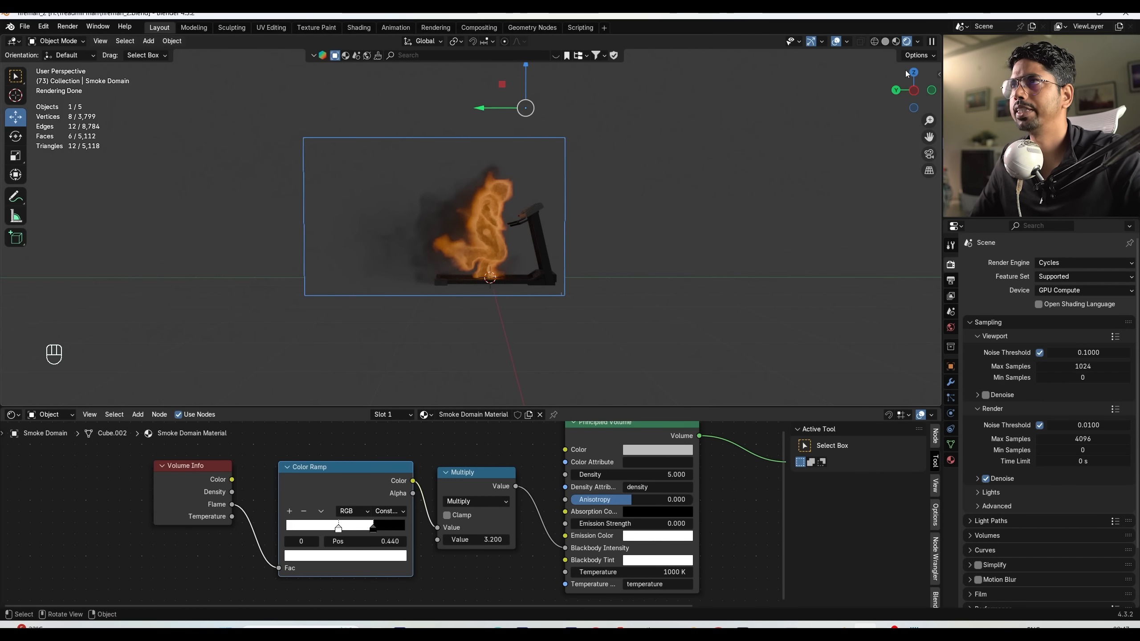
pyautogui.click(916, 42)
pyautogui.click(855, 142)
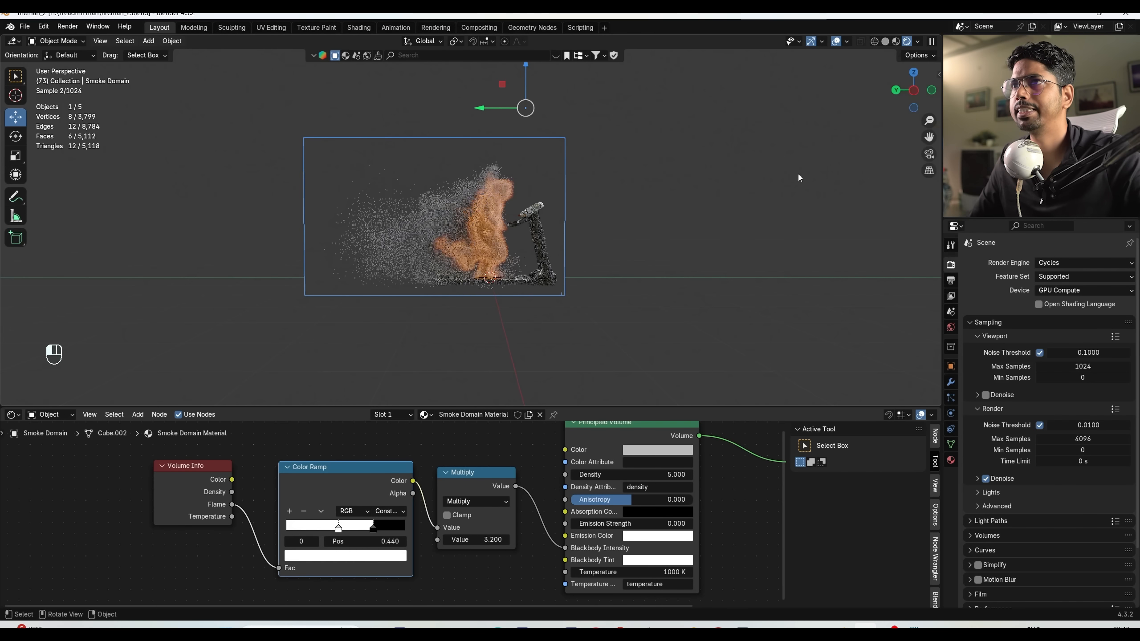
pyautogui.scroll(4, 715, 216)
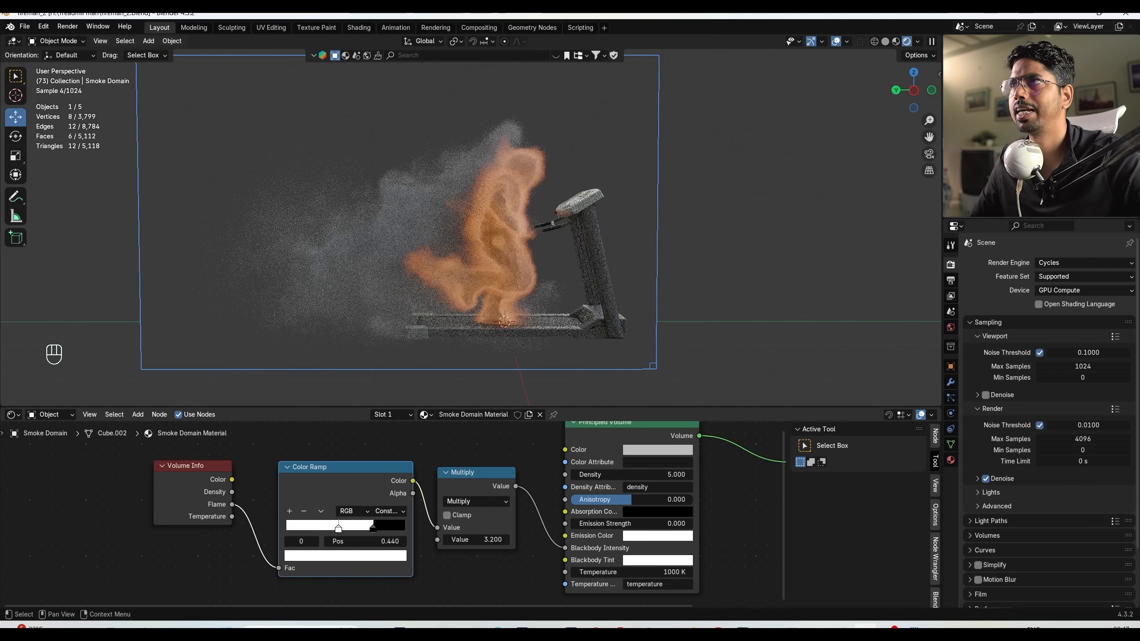
pyautogui.click(918, 42)
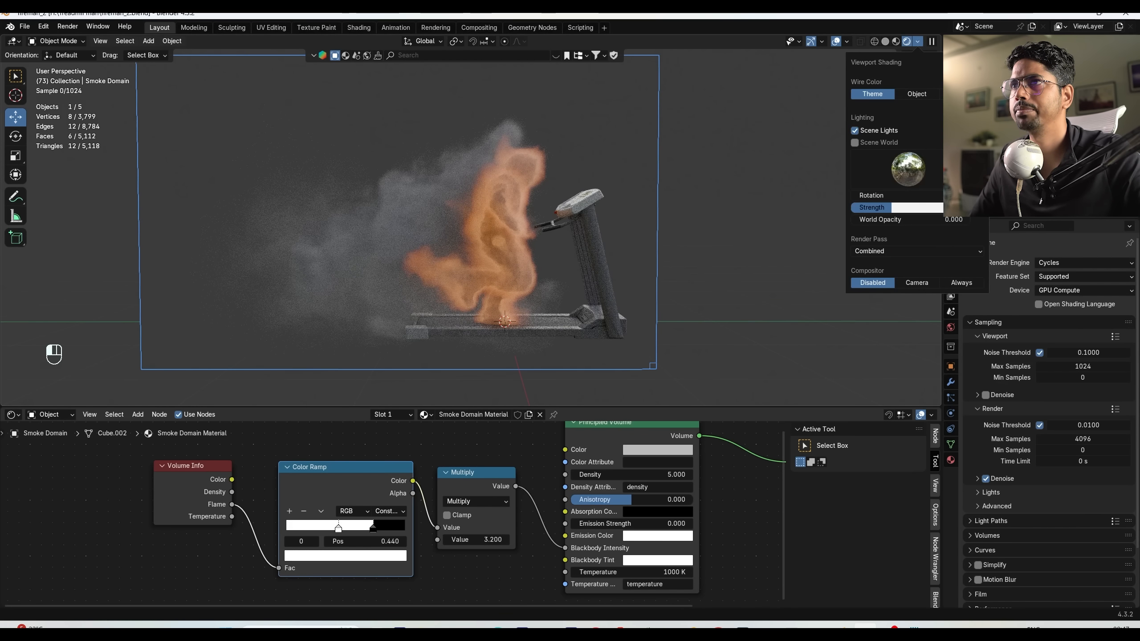
pyautogui.moveTo(893, 207); pyautogui.dragTo(879, 207)
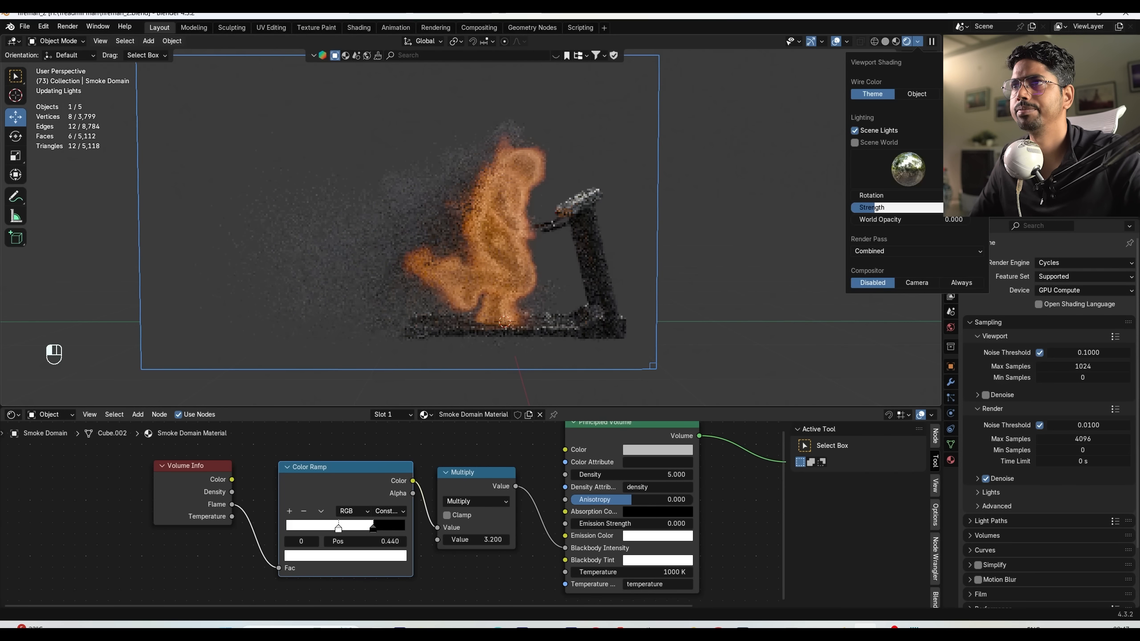
# Darken the Principled Volume's Color to make the smoke darker.
pyautogui.keyDown('shift'); pyautogui.scroll(1, 558, 440); pyautogui.keyUp('shift')
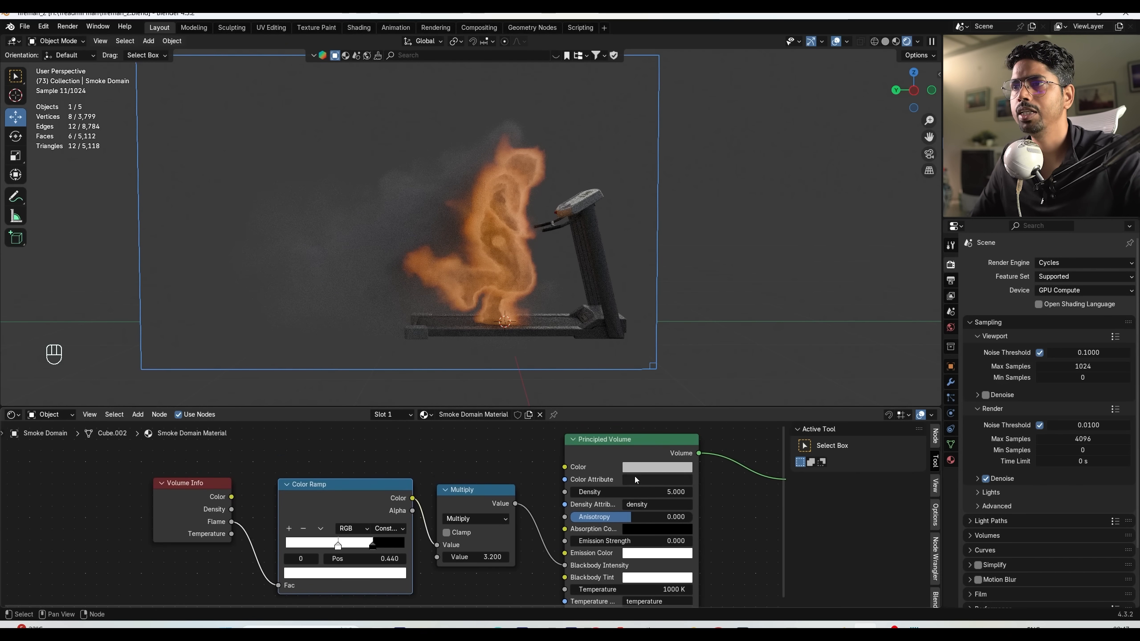
pyautogui.click(638, 469)
pyautogui.moveTo(725, 310); pyautogui.dragTo(725, 354)
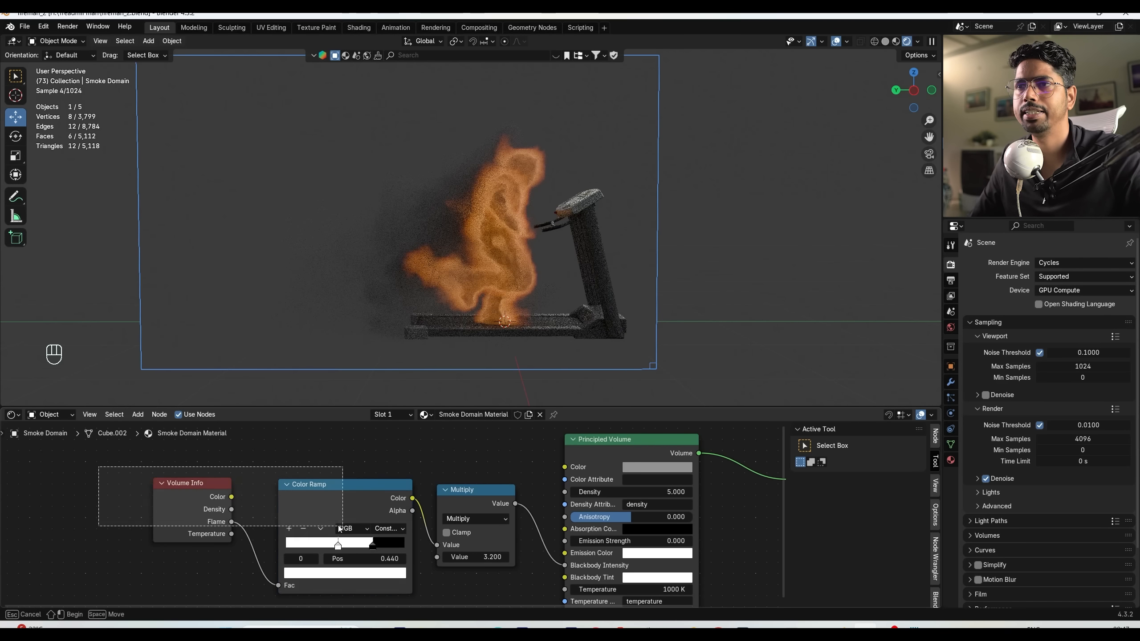
# Duplicate the Volume Info, Color Ramp and Multiply nodes below the originals and connect the copied Multiply to Emission Strength.
pyautogui.moveTo(461, 508); pyautogui.dragTo(387, 535)
pyautogui.moveTo(386, 535); pyautogui.dragTo(481, 453, button='middle')
pyautogui.moveTo(208, 454); pyautogui.dragTo(238, 471)
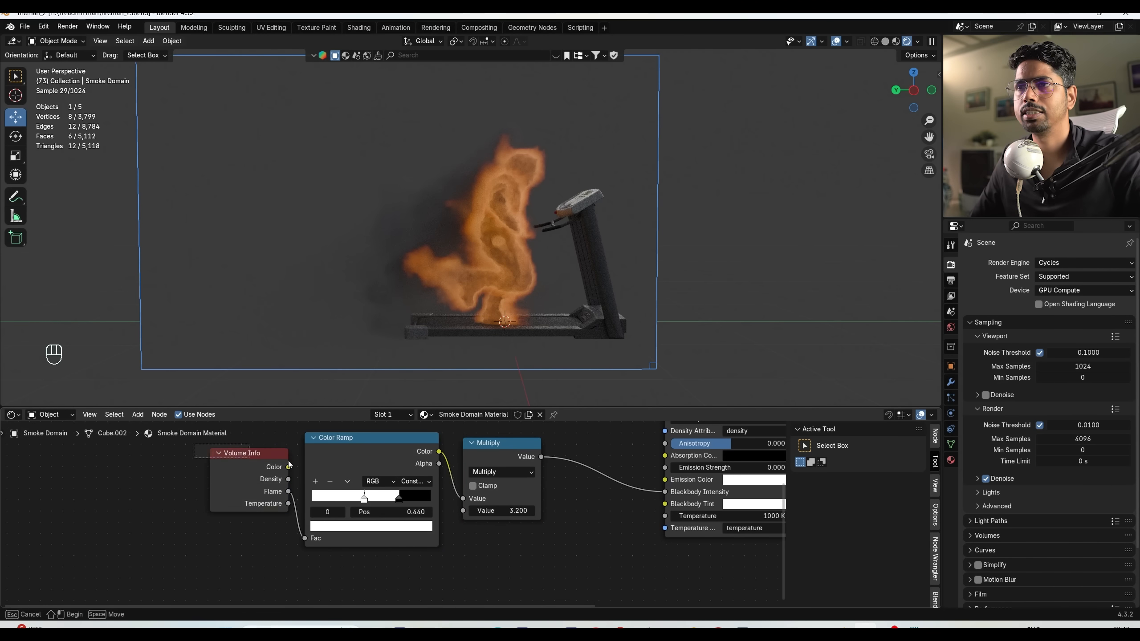
pyautogui.moveTo(483, 447); pyautogui.dragTo(486, 435, button='middle')
pyautogui.hotkey('shift', 'd')
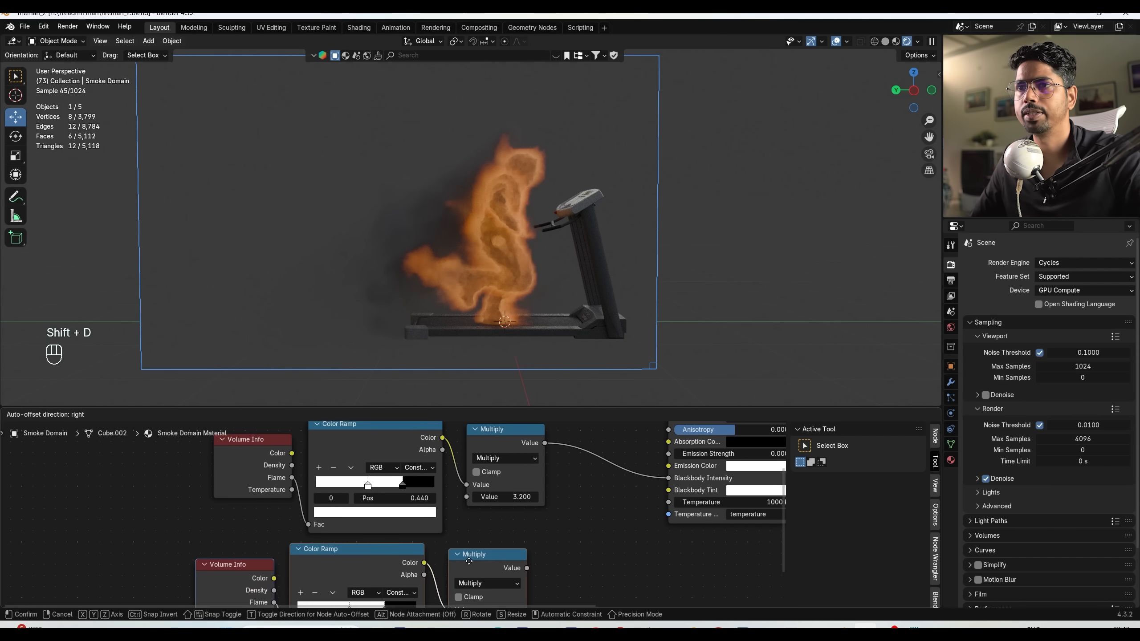
pyautogui.click(488, 571)
pyautogui.moveTo(536, 574); pyautogui.dragTo(646, 455)
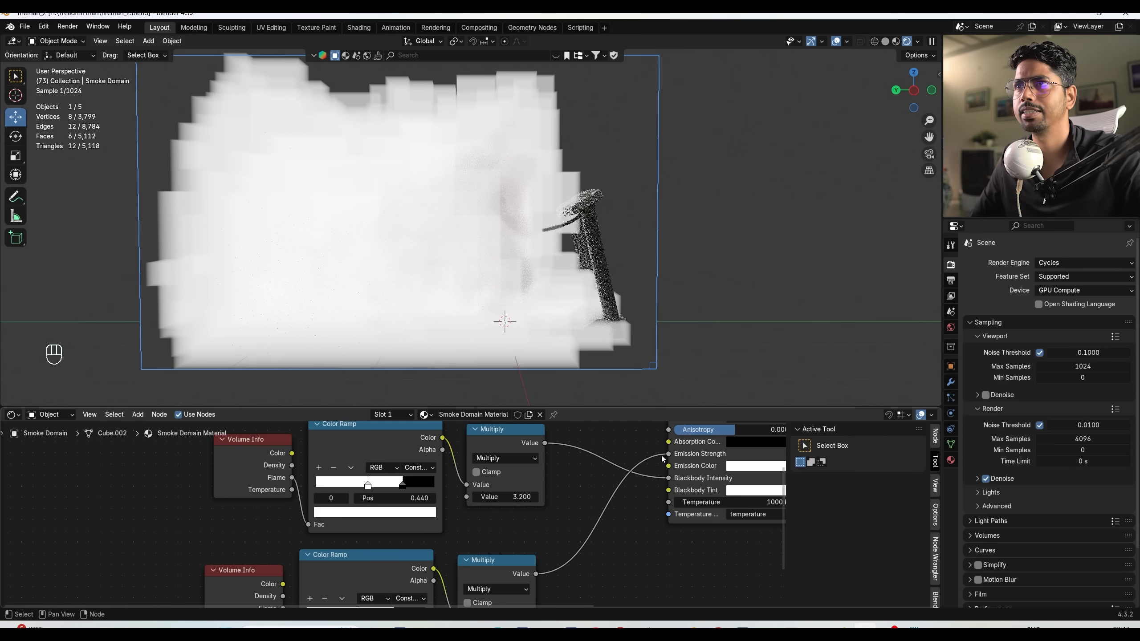
# Connect the copied Volume Info's Density to the copied Color Ramp and rearrange the ramp to black before white, with white at 0.553.
pyautogui.keyDown('shift'); pyautogui.scroll(-4, 367, 546); pyautogui.keyUp('shift')
pyautogui.moveTo(259, 529); pyautogui.dragTo(295, 580)
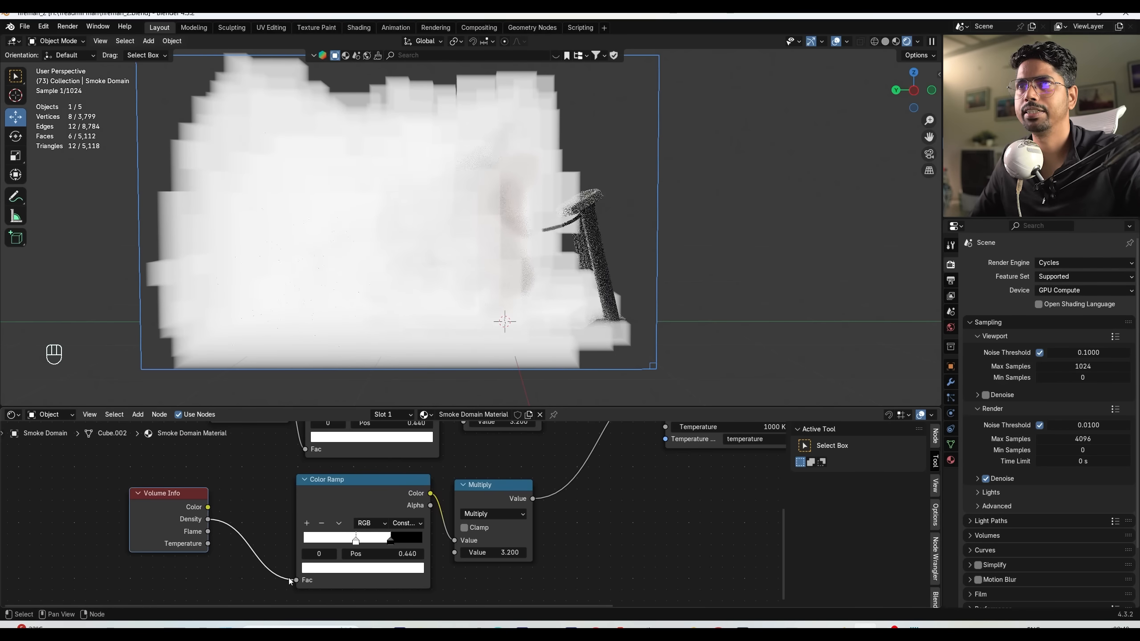
pyautogui.moveTo(391, 540)
pyautogui.mouseDown()
pyautogui.moveTo(312, 536)
pyautogui.moveTo(369, 542)
pyautogui.mouseUp()
pyautogui.click(371, 542)
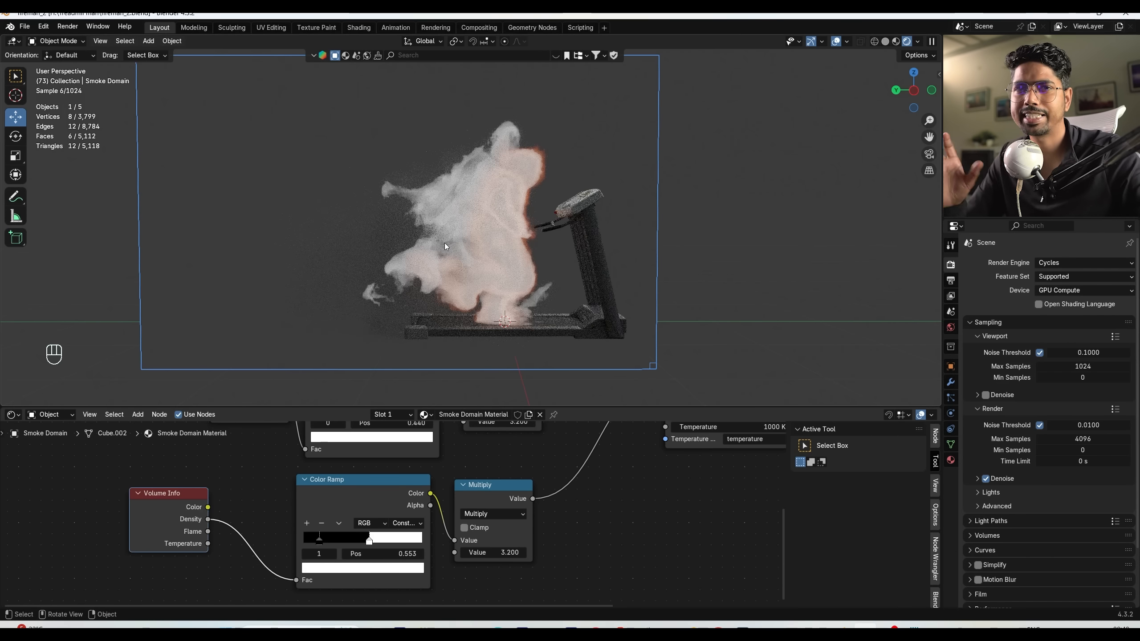
# Set the lower Color Ramp's interpolation to Ease, shift its black stop toward the middle and place its white stop at 0.669.
pyautogui.click(401, 525)
pyautogui.click(401, 553)
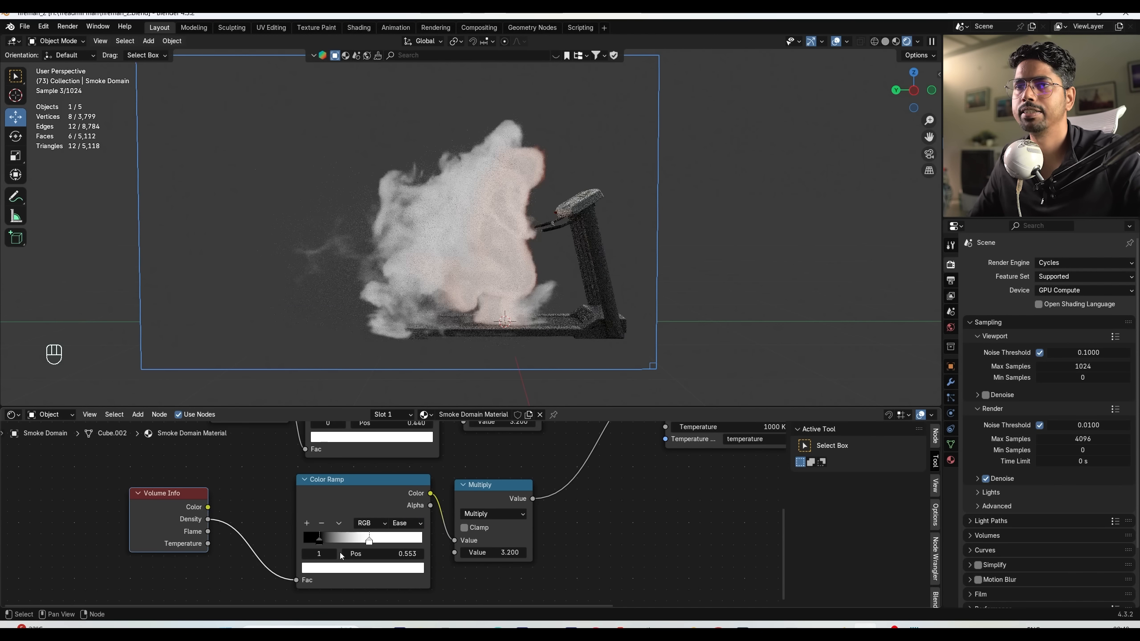
pyautogui.moveTo(324, 544); pyautogui.dragTo(383, 541)
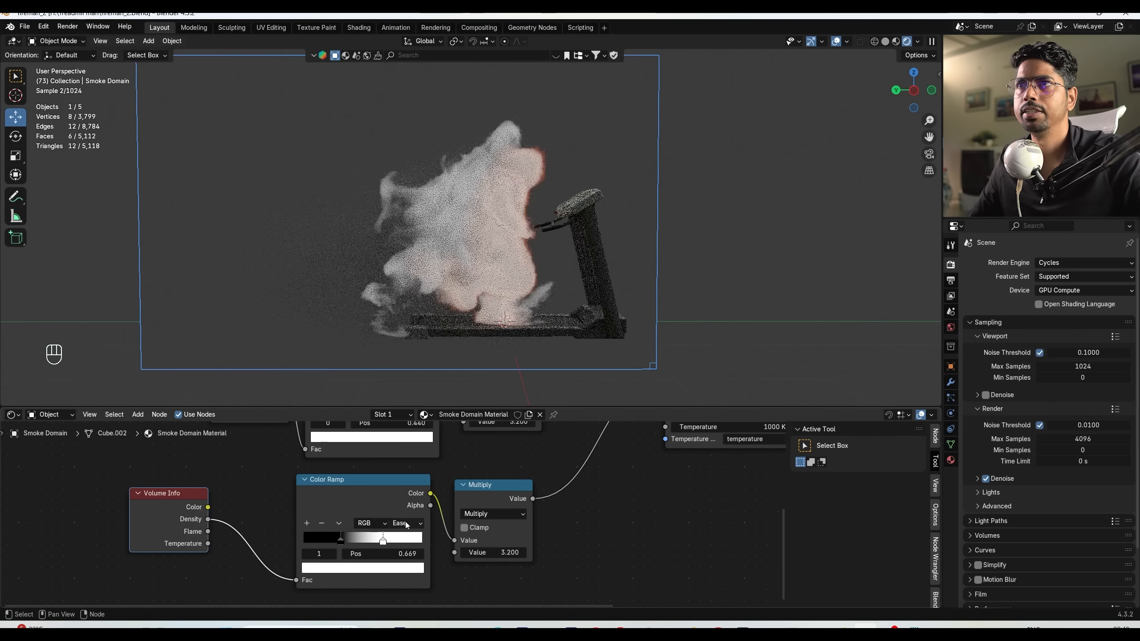
# Set the Principled Volume's Emission Color to orange, FF8715FF.
pyautogui.moveTo(559, 540); pyautogui.dragTo(485, 612, button='middle')
pyautogui.moveTo(688, 450); pyautogui.dragTo(679, 487, button='middle')
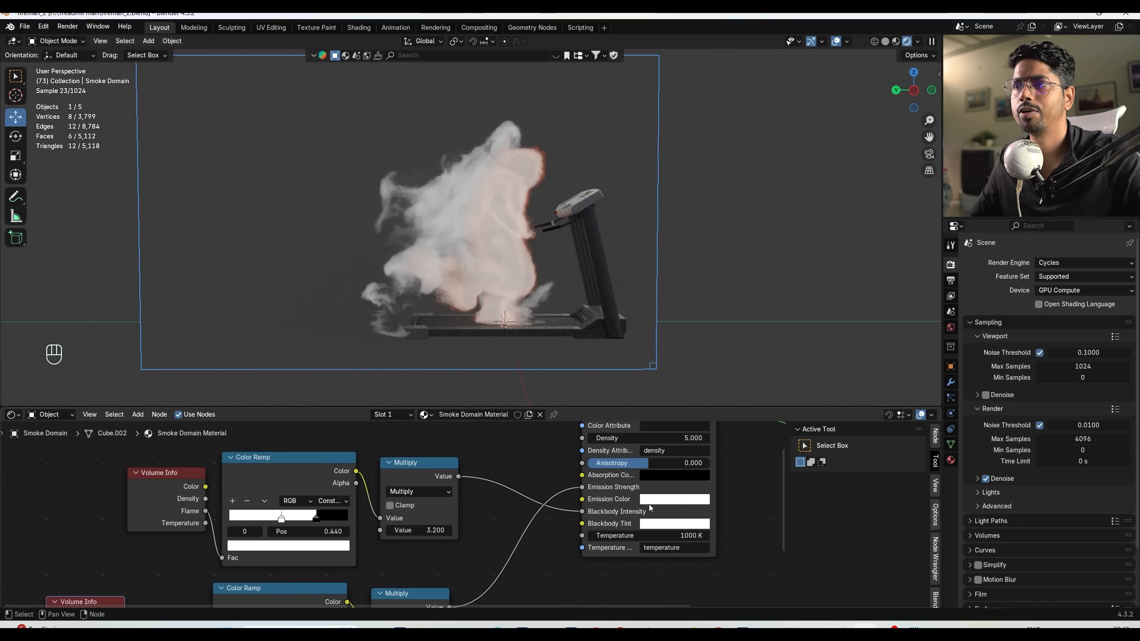
pyautogui.click(651, 501)
pyautogui.click(667, 398)
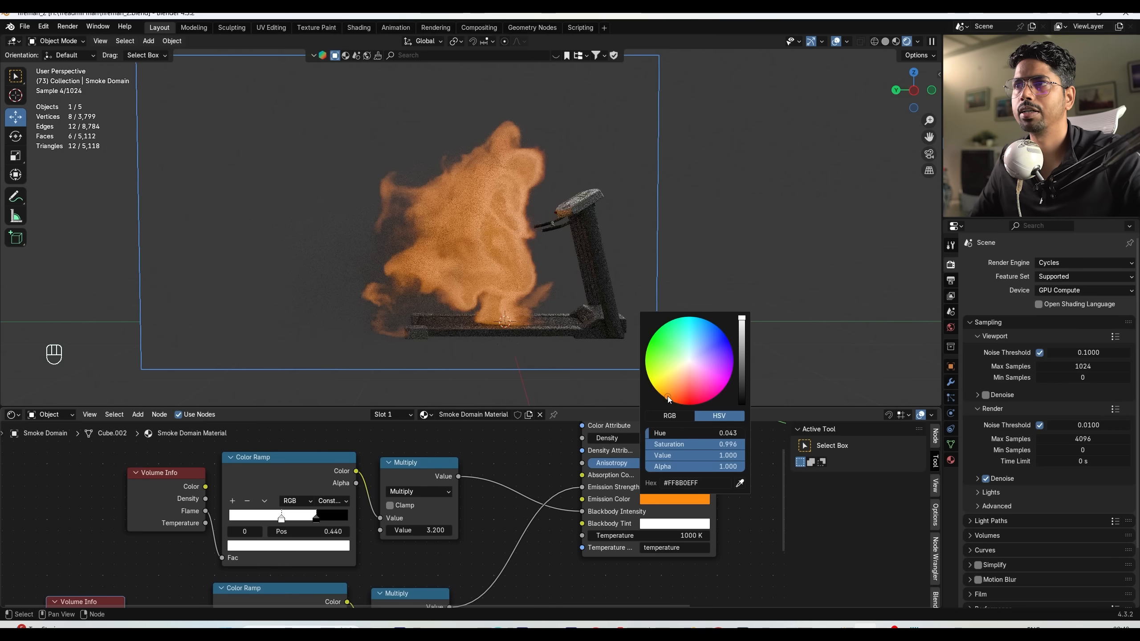
pyautogui.moveTo(668, 399); pyautogui.dragTo(669, 396)
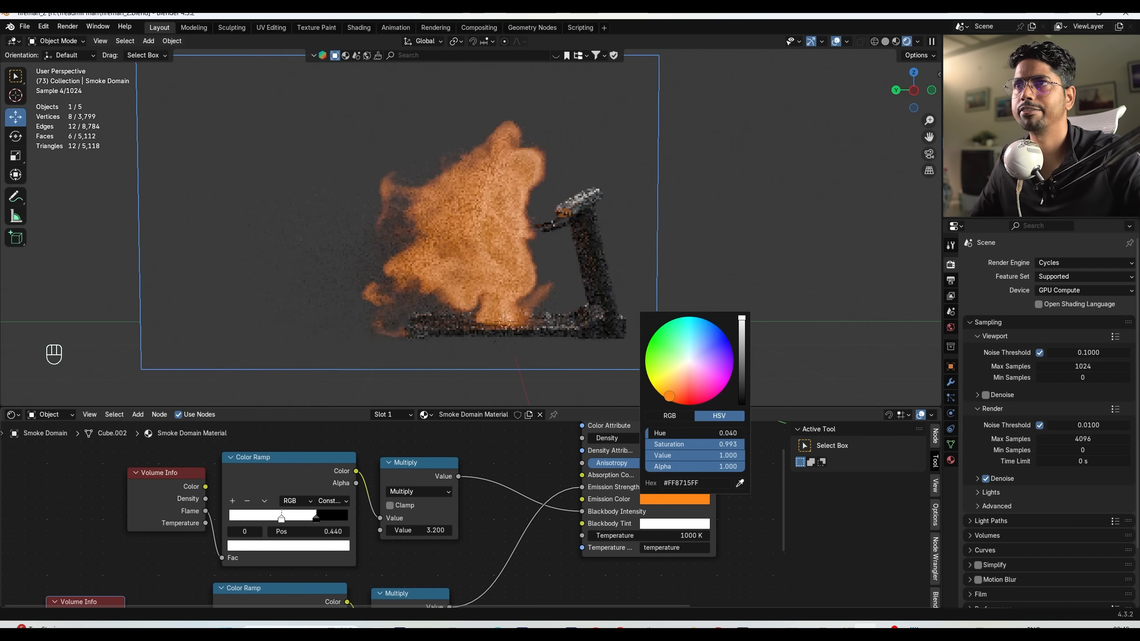
# Set the flame chain's Multiply value to 16.2 and the lower density chain's Multiply value to 3.3.
pyautogui.moveTo(449, 602); pyautogui.dragTo(493, 531, button='middle')
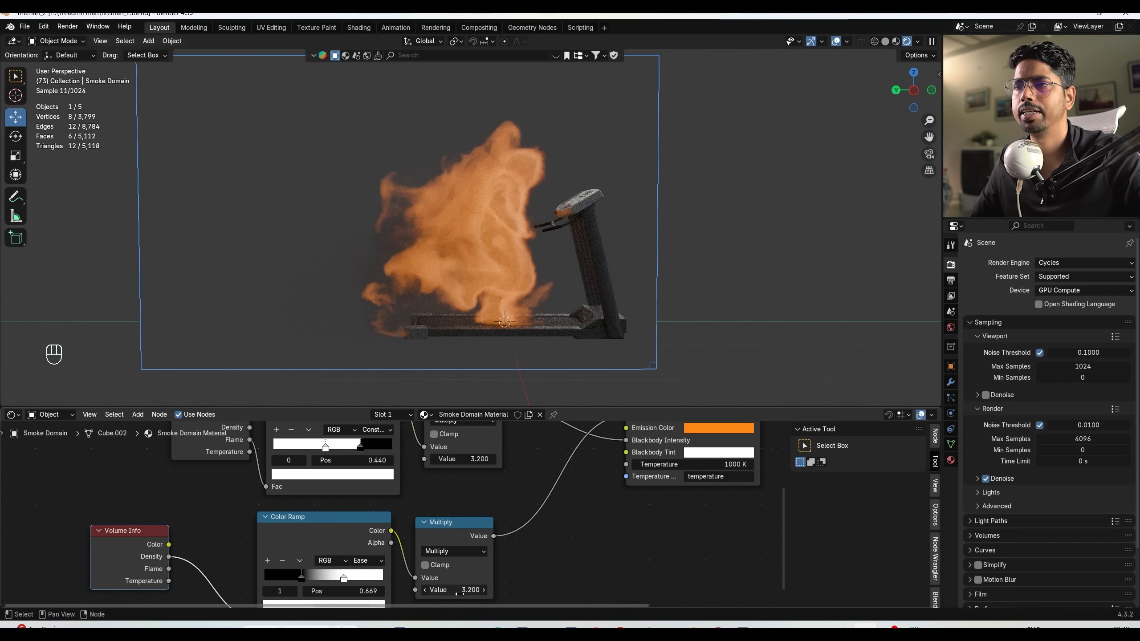
pyautogui.moveTo(459, 593)
pyautogui.mouseDown()
pyautogui.moveTo(490, 593)
pyautogui.moveTo(449, 592)
pyautogui.mouseUp()
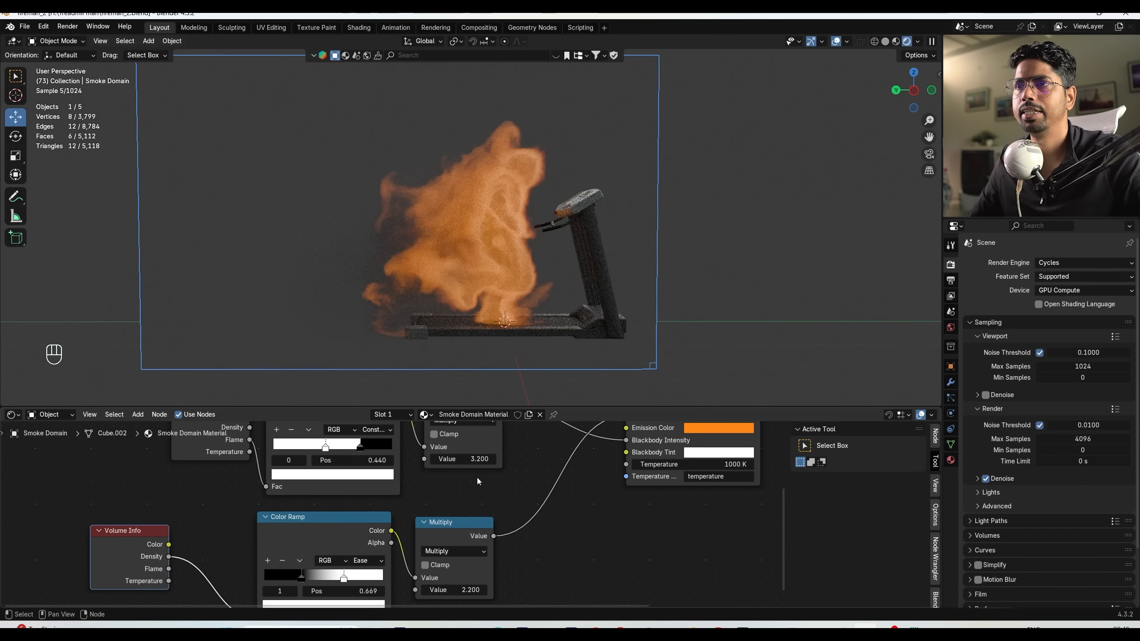
pyautogui.moveTo(462, 459); pyautogui.dragTo(498, 459)
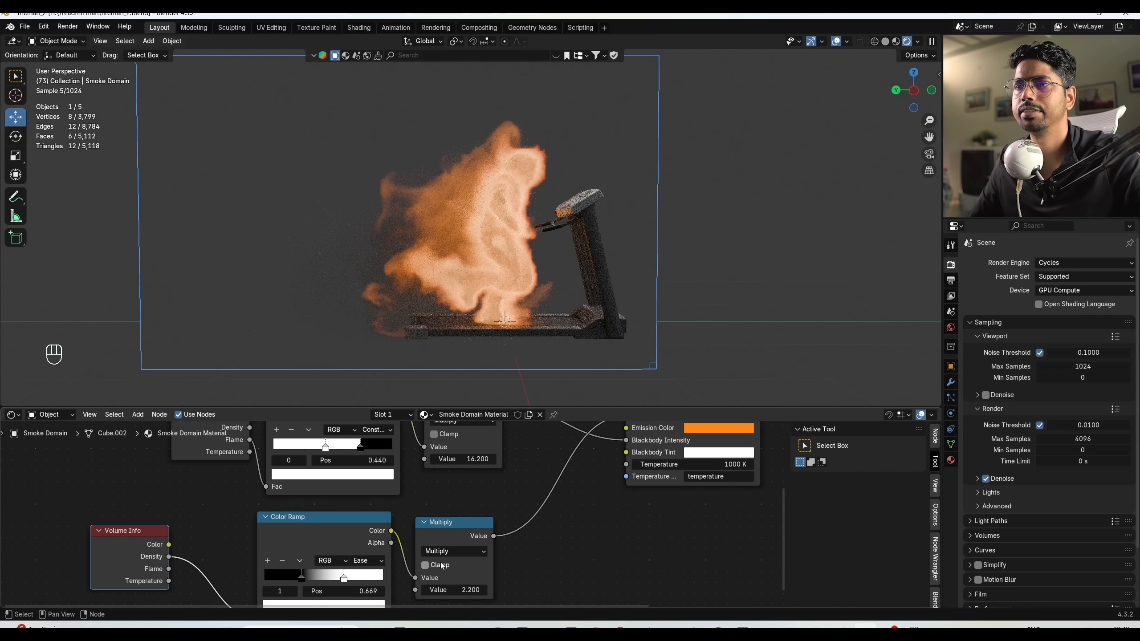
pyautogui.moveTo(466, 590); pyautogui.dragTo(480, 590)
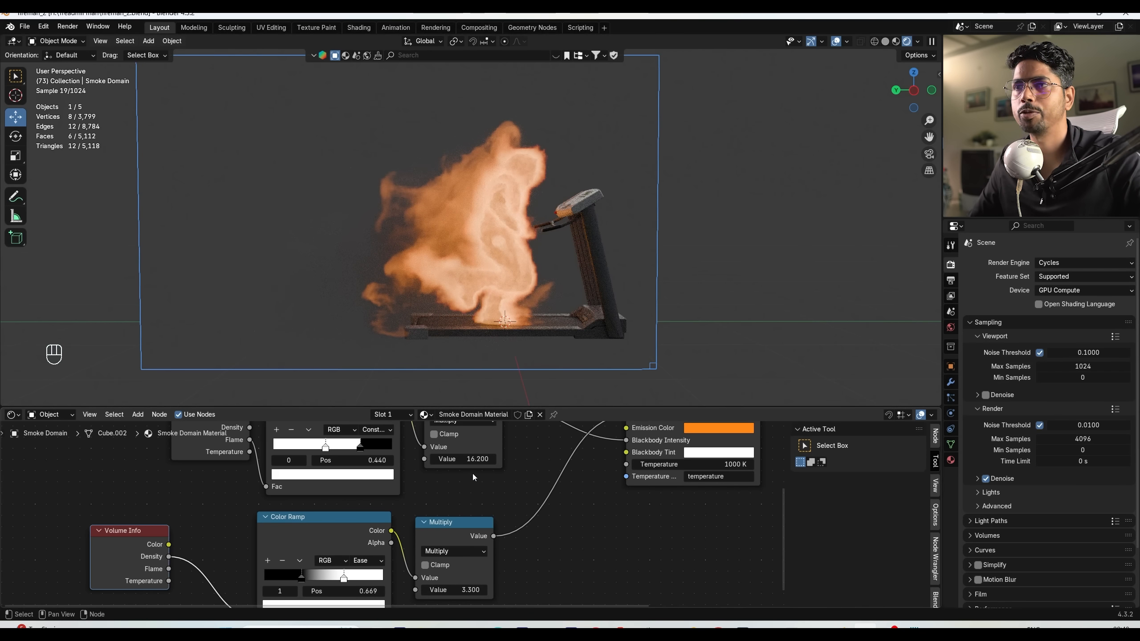
# Disconnect the Multiply nodes from Emission Strength and Blackbody Intensity, and raise the Principled Volume's Density to 41.2.
pyautogui.press('Delete')
pyautogui.moveTo(617, 513); pyautogui.dragTo(583, 512)
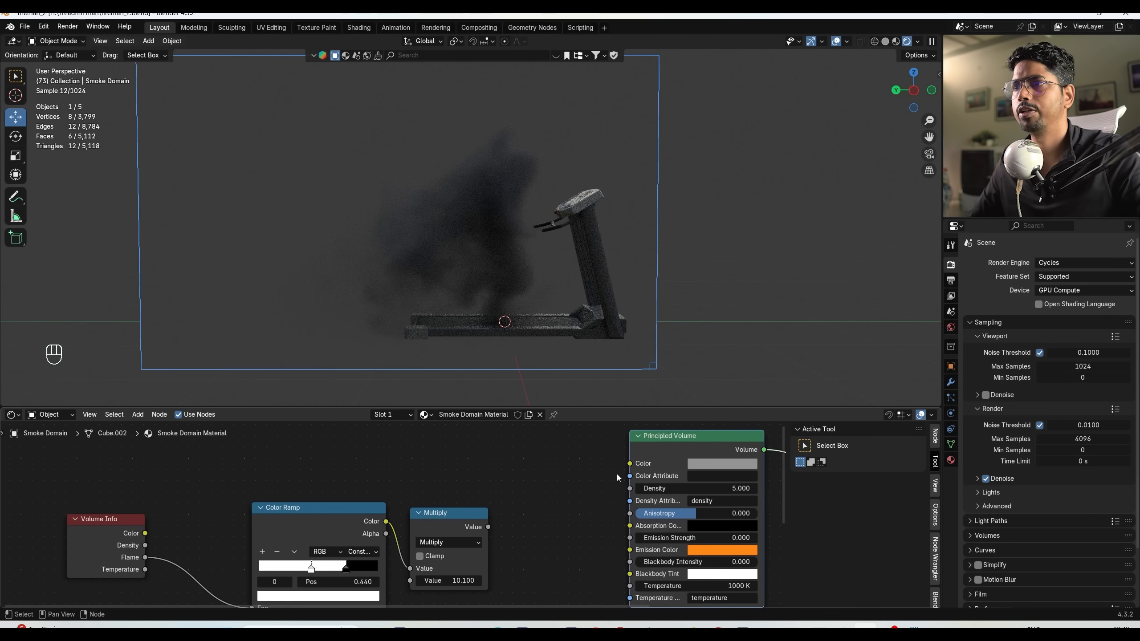
pyautogui.moveTo(651, 489); pyautogui.dragTo(707, 488)
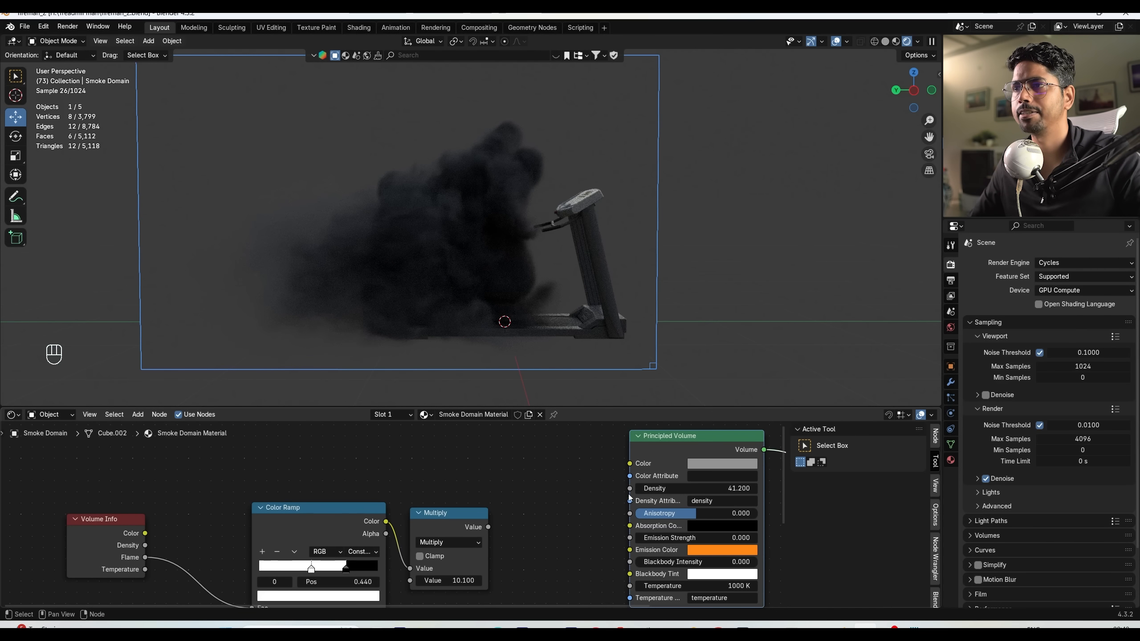
# Duplicate the flame chain's Volume Info node above it and connect the copy's Density output to the Principled Volume's Density.
pyautogui.moveTo(125, 526); pyautogui.dragTo(184, 539)
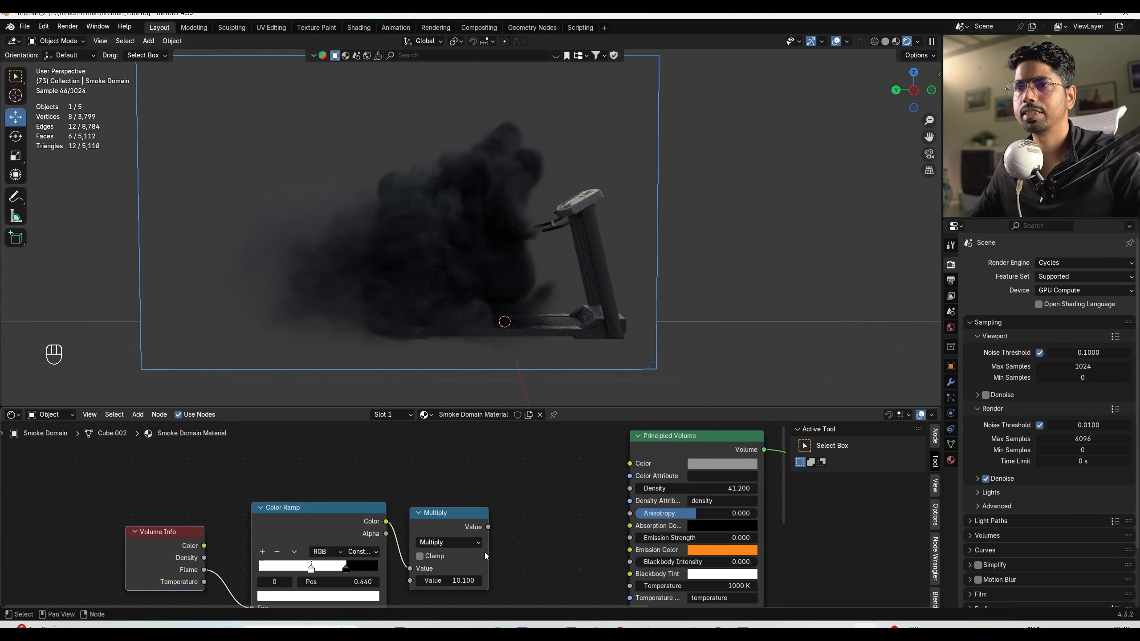
pyautogui.moveTo(487, 506); pyautogui.dragTo(528, 521, button='middle')
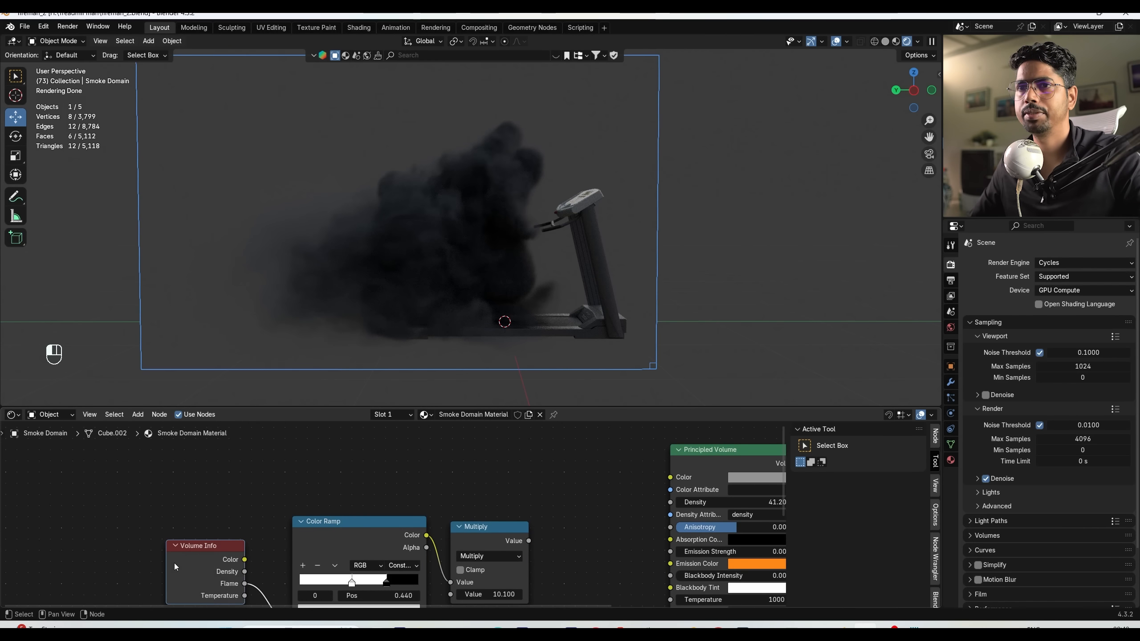
pyautogui.hotkey('shift', 'd')
pyautogui.click(299, 467)
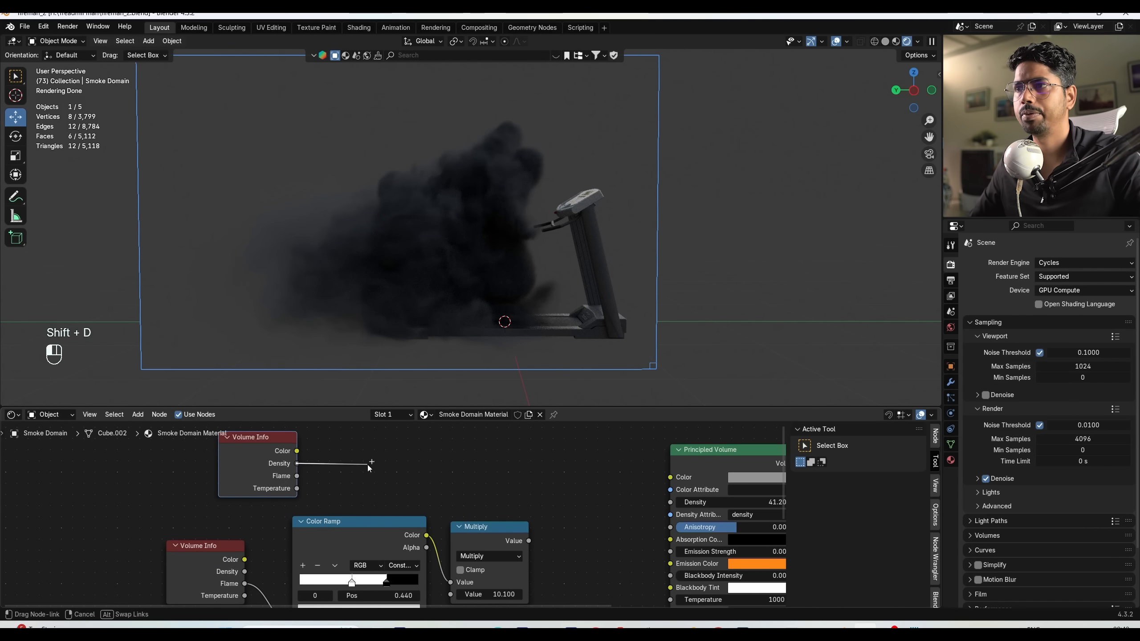
pyautogui.moveTo(660, 500); pyautogui.dragTo(669, 502)
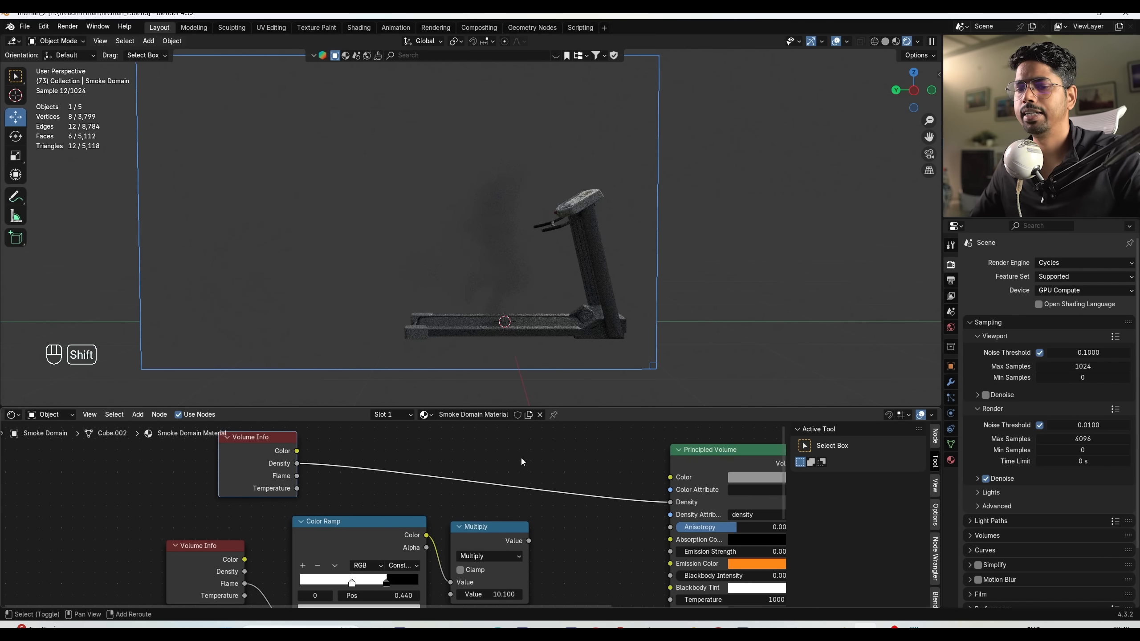
# Insert a Math node on the new Density link, set it to Multiply and give it a value of 9.3.
pyautogui.hotkey('shift', 'a')
pyautogui.write('mat')
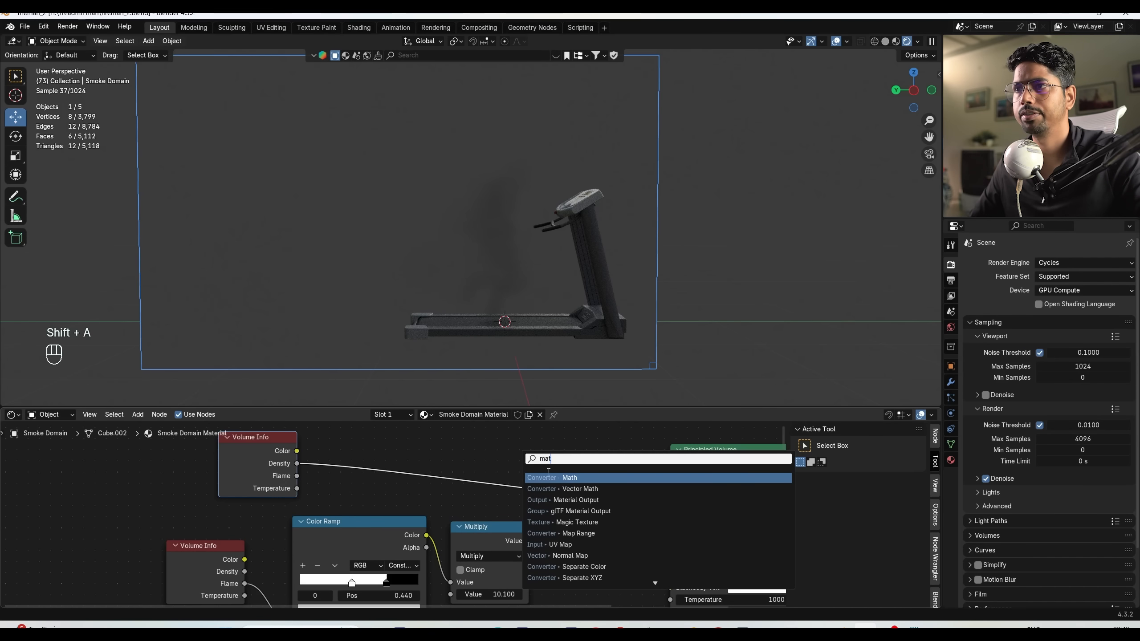
pyautogui.press('Return')
pyautogui.click(553, 482)
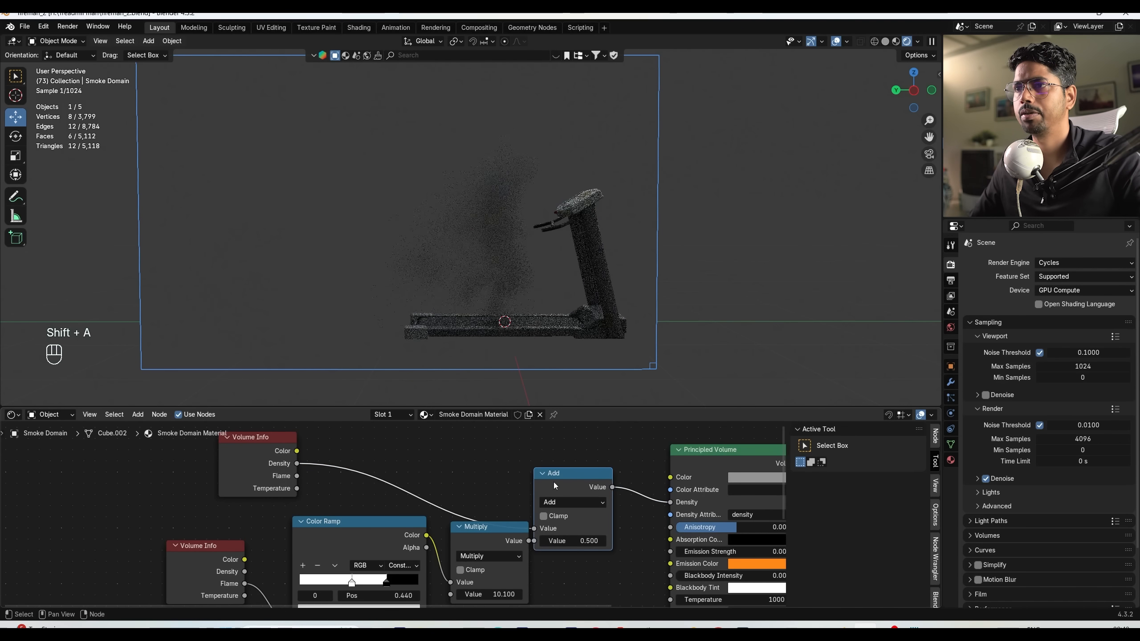
pyautogui.click(578, 505)
pyautogui.click(563, 389)
pyautogui.moveTo(578, 526)
pyautogui.mouseDown()
pyautogui.moveTo(576, 502)
pyautogui.moveTo(596, 516)
pyautogui.mouseUp()
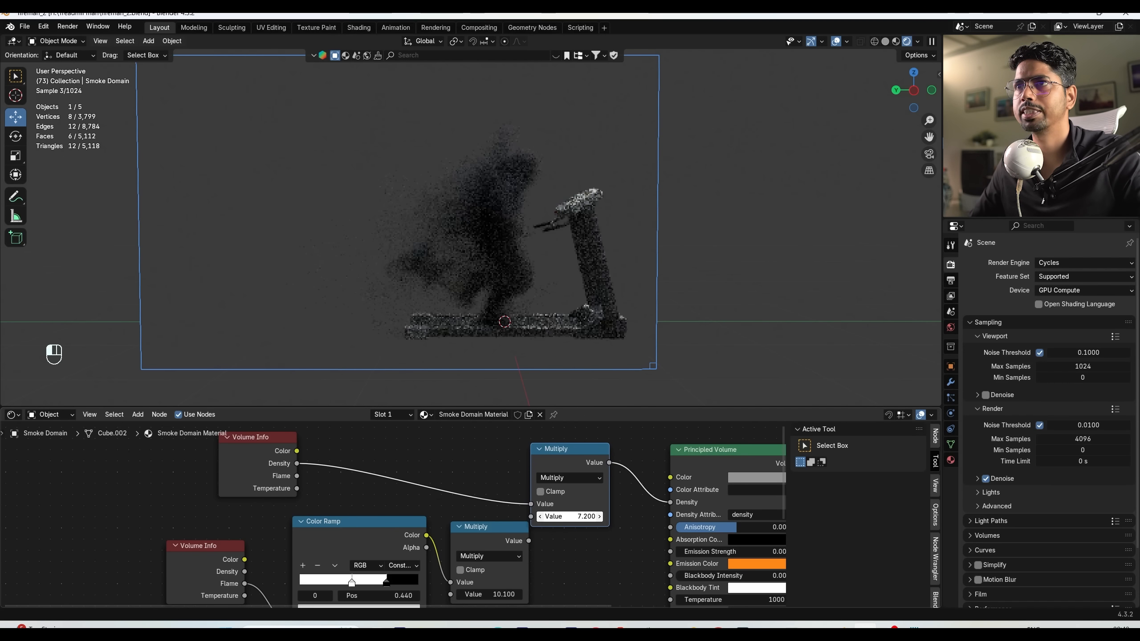
pyautogui.moveTo(549, 463); pyautogui.dragTo(573, 460)
pyautogui.moveTo(578, 514); pyautogui.dragTo(548, 514)
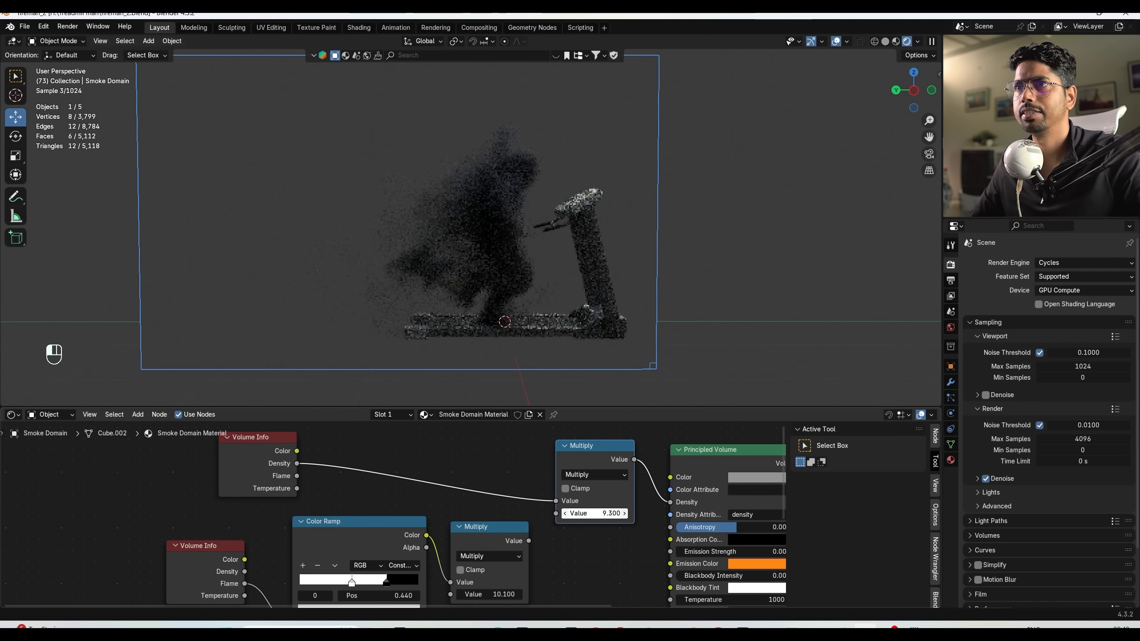
# Insert a Color Ramp between the top Volume Info's Density and its Multiply node.
pyautogui.hotkey('shift', 'a')
pyautogui.write('col')
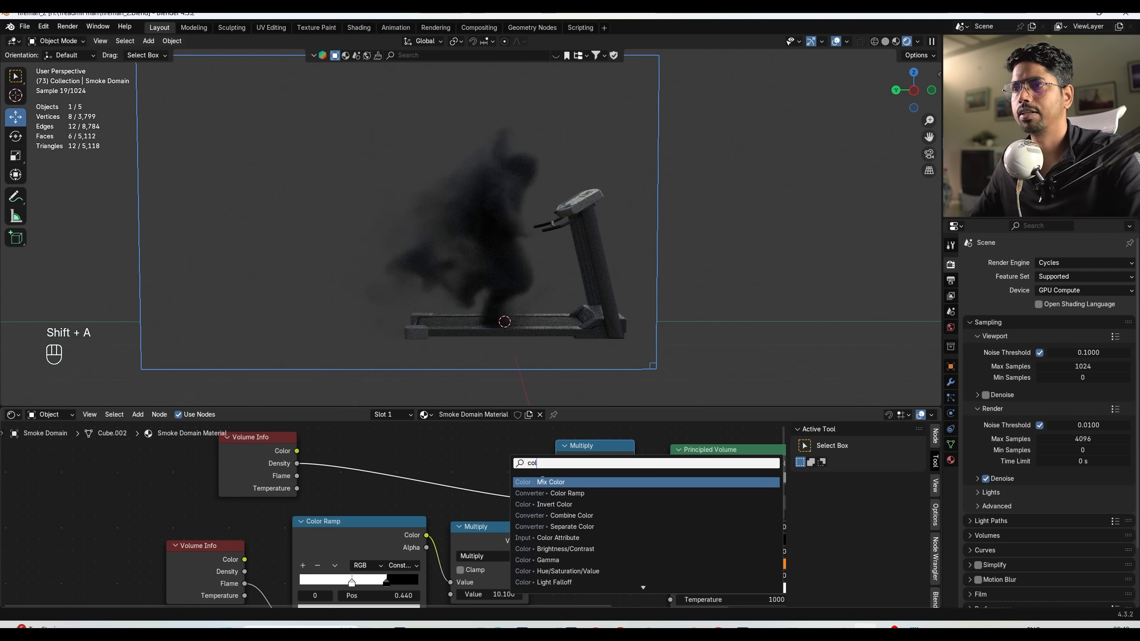
pyautogui.click(561, 493)
pyautogui.click(411, 485)
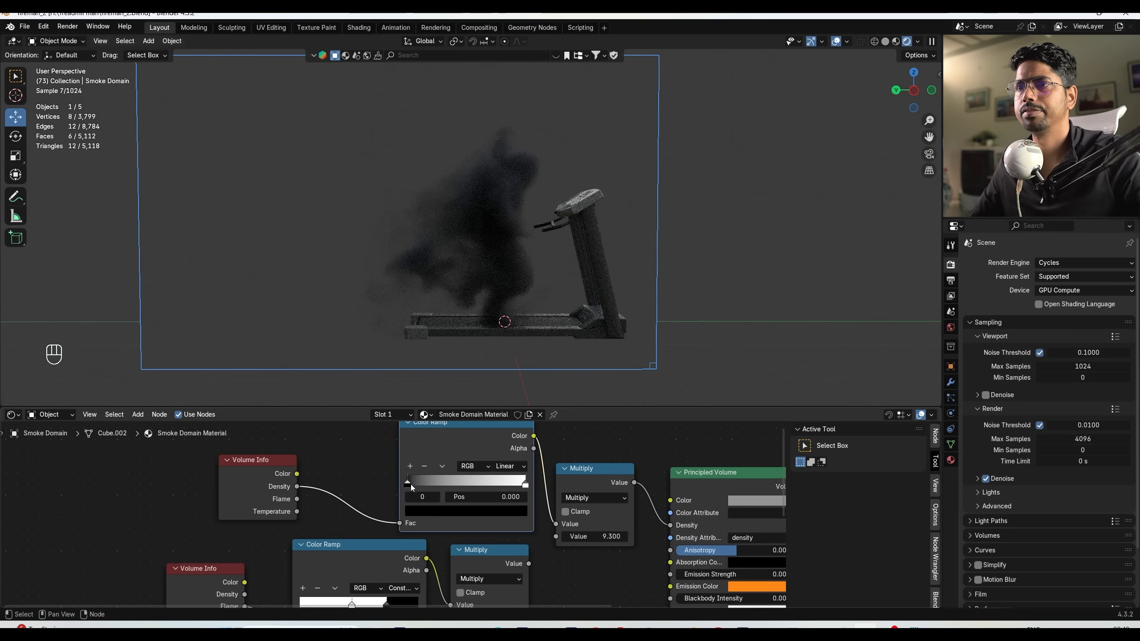
# Move the new Color Ramp's white stop to 0.309 and lower the smoke density Multiply's value to 6.9.
pyautogui.moveTo(411, 485)
pyautogui.mouseDown()
pyautogui.moveTo(475, 482)
pyautogui.moveTo(407, 484)
pyautogui.mouseUp()
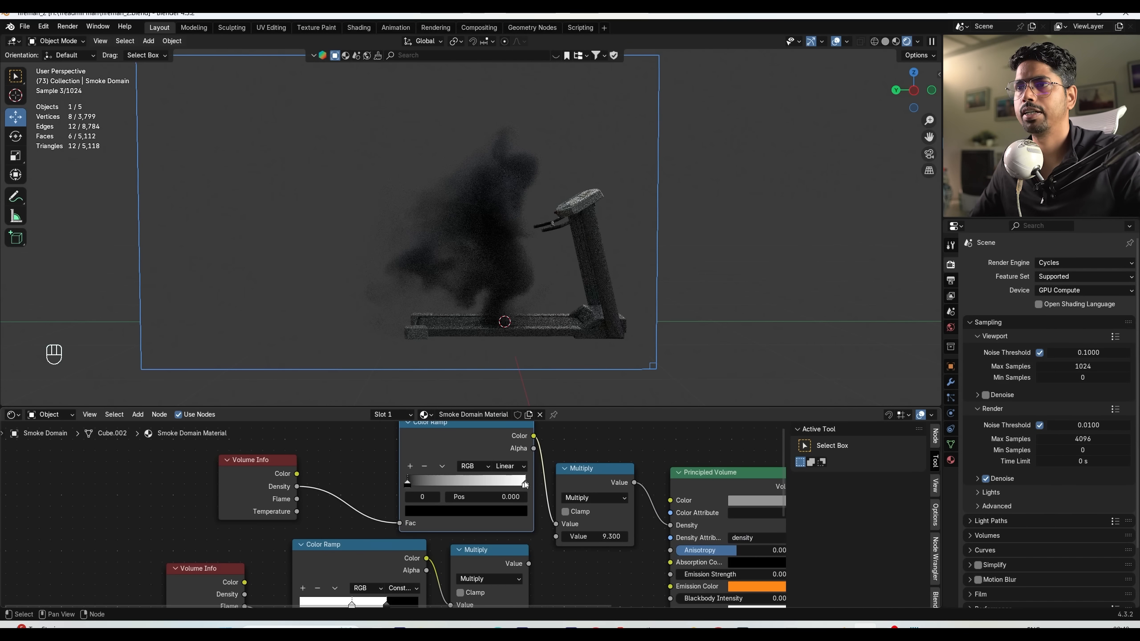
pyautogui.moveTo(525, 483); pyautogui.dragTo(467, 483)
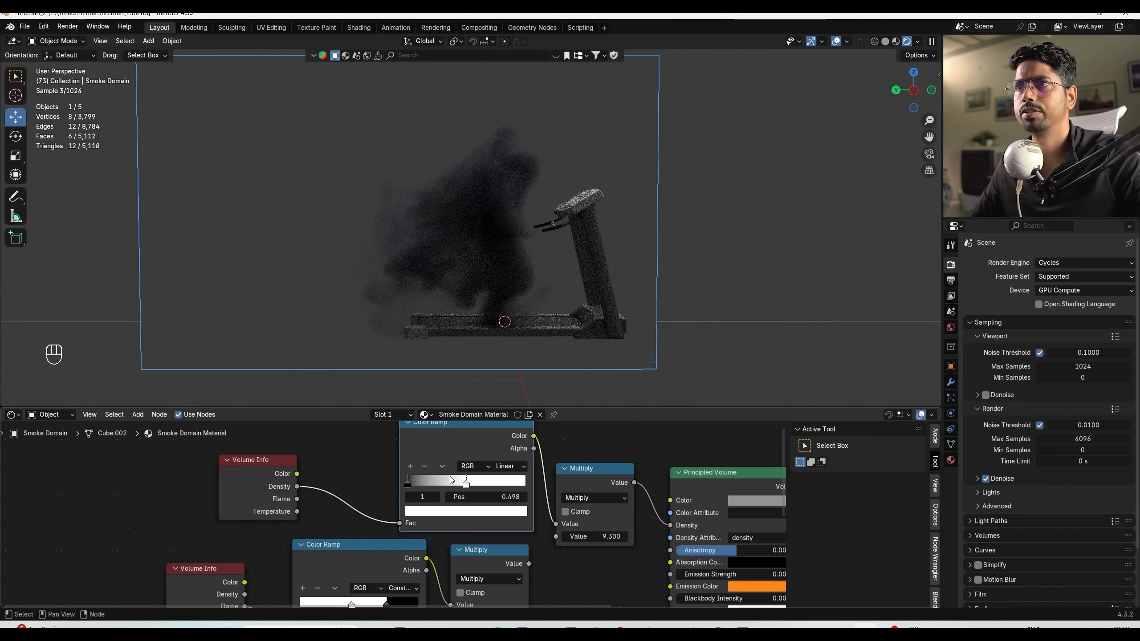
pyautogui.moveTo(608, 536); pyautogui.dragTo(601, 536)
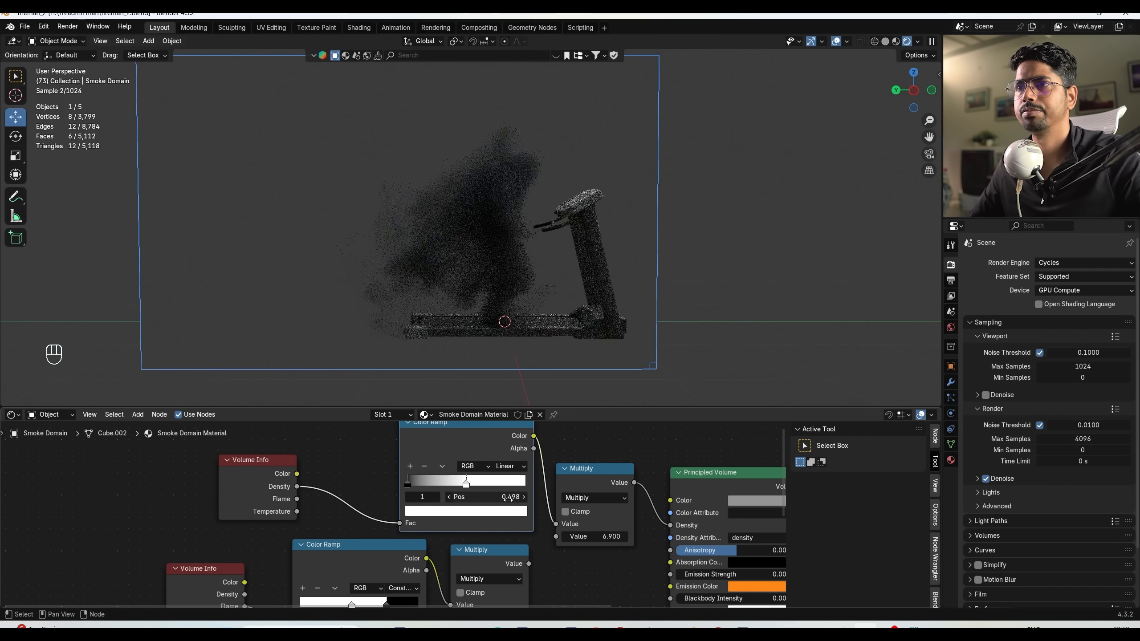
pyautogui.moveTo(466, 487); pyautogui.dragTo(441, 484)
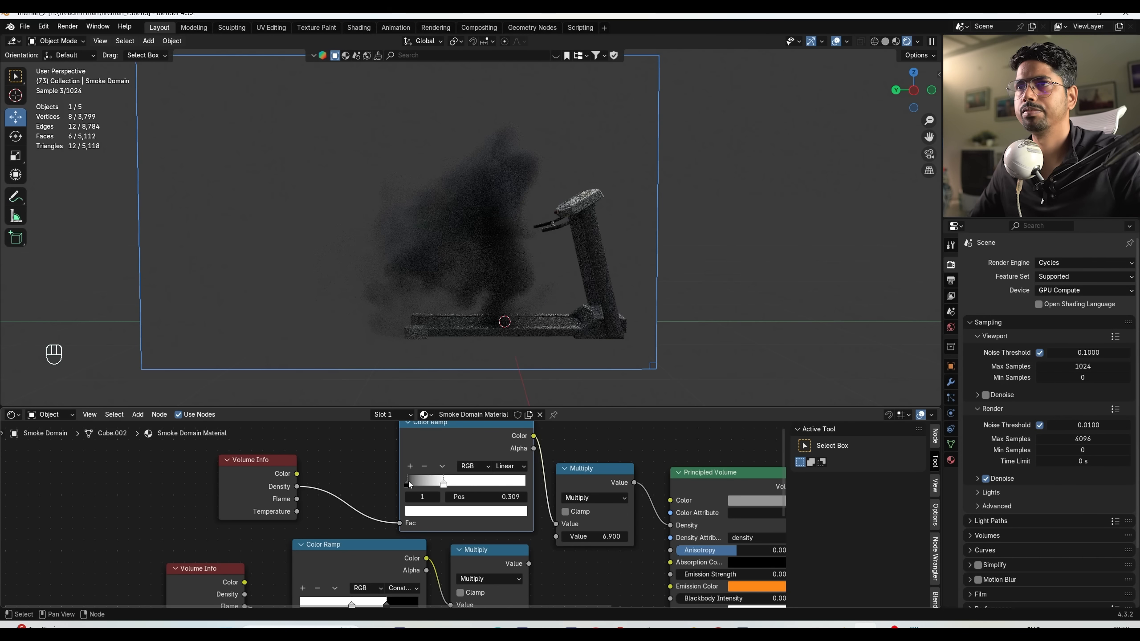
# Reconnect the flame Multiply to Blackbody Intensity and the lower Multiply to Emission Strength, setting the lower Multiply's value to 5.6.
pyautogui.moveTo(556, 540); pyautogui.dragTo(515, 475, button='middle')
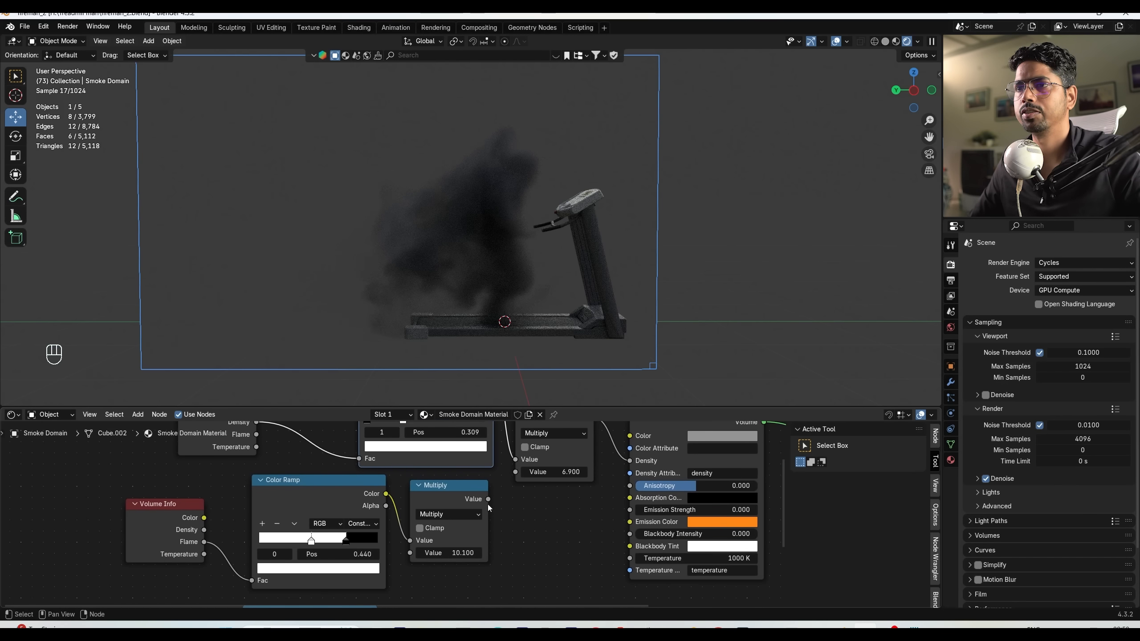
pyautogui.moveTo(488, 499); pyautogui.dragTo(624, 532)
pyautogui.scroll(-2, 539, 538)
pyautogui.moveTo(465, 585); pyautogui.dragTo(595, 476)
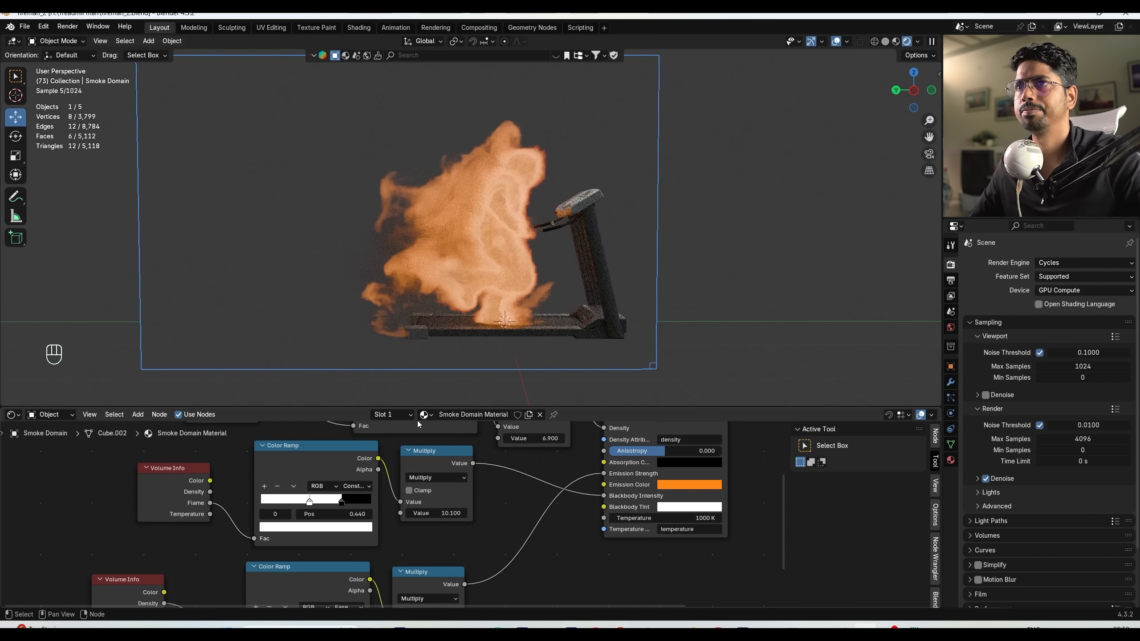
pyautogui.scroll(-1, 307, 296)
pyautogui.moveTo(477, 427); pyautogui.dragTo(507, 378, button='middle')
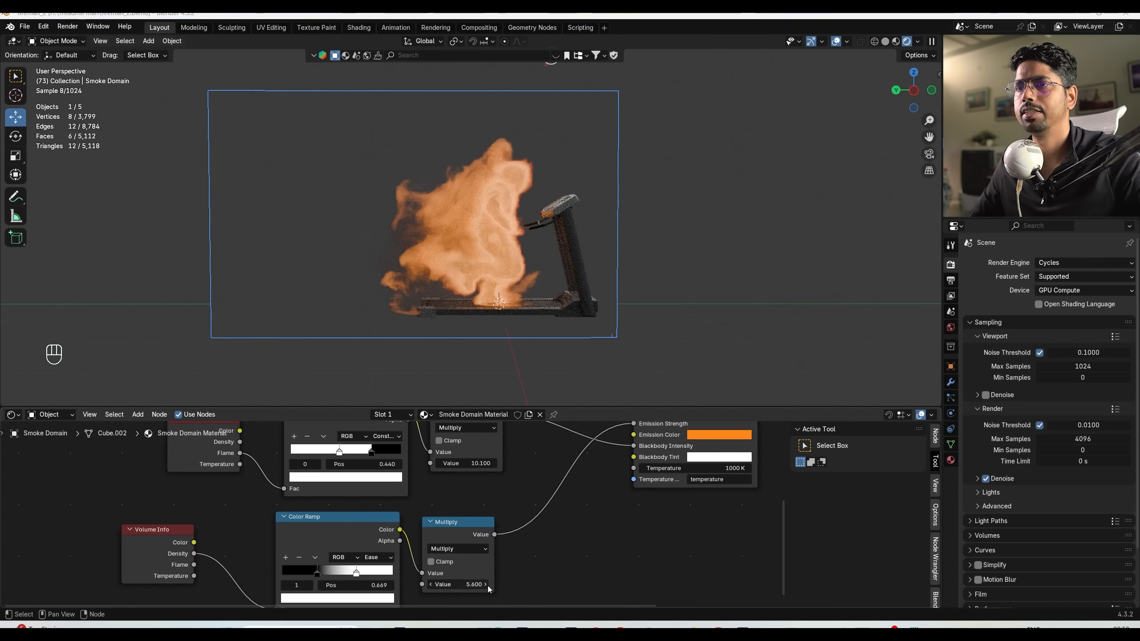
pyautogui.press('g')
pyautogui.press('Escape')
pyautogui.press('g')
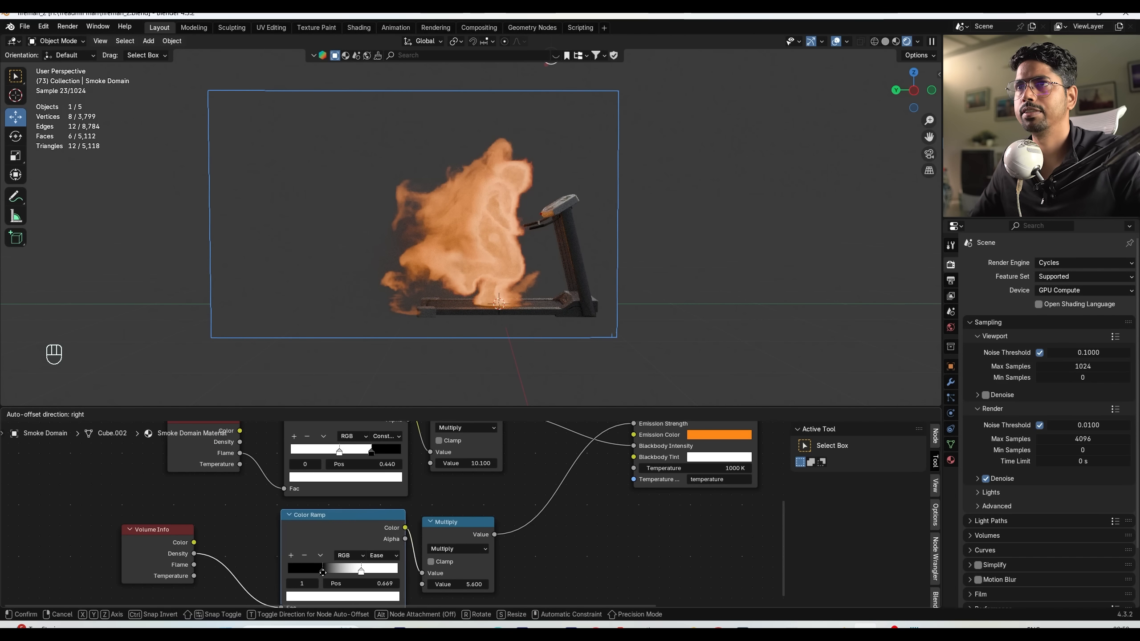
pyautogui.press('Escape')
# Move the lower Color Ramp's black stop to 0.564 and raise the smoke density Multiply's value to 16.4.
pyautogui.moveTo(317, 574); pyautogui.dragTo(345, 569)
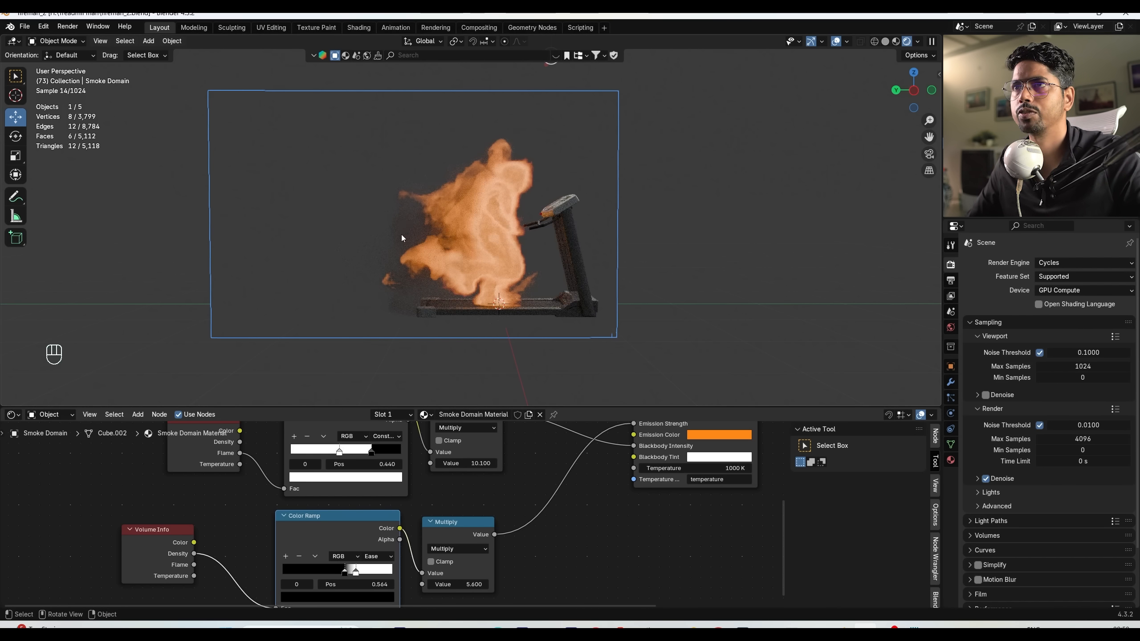
pyautogui.scroll(3, 395, 247)
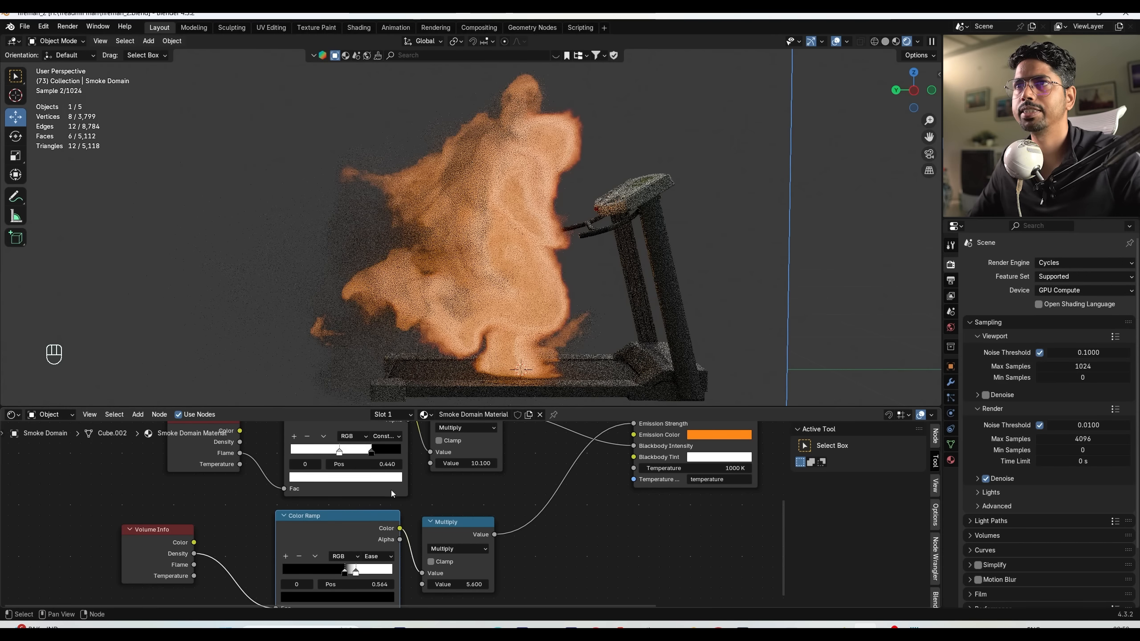
pyautogui.moveTo(391, 490); pyautogui.dragTo(420, 601, button='middle')
pyautogui.moveTo(591, 497); pyautogui.dragTo(639, 497)
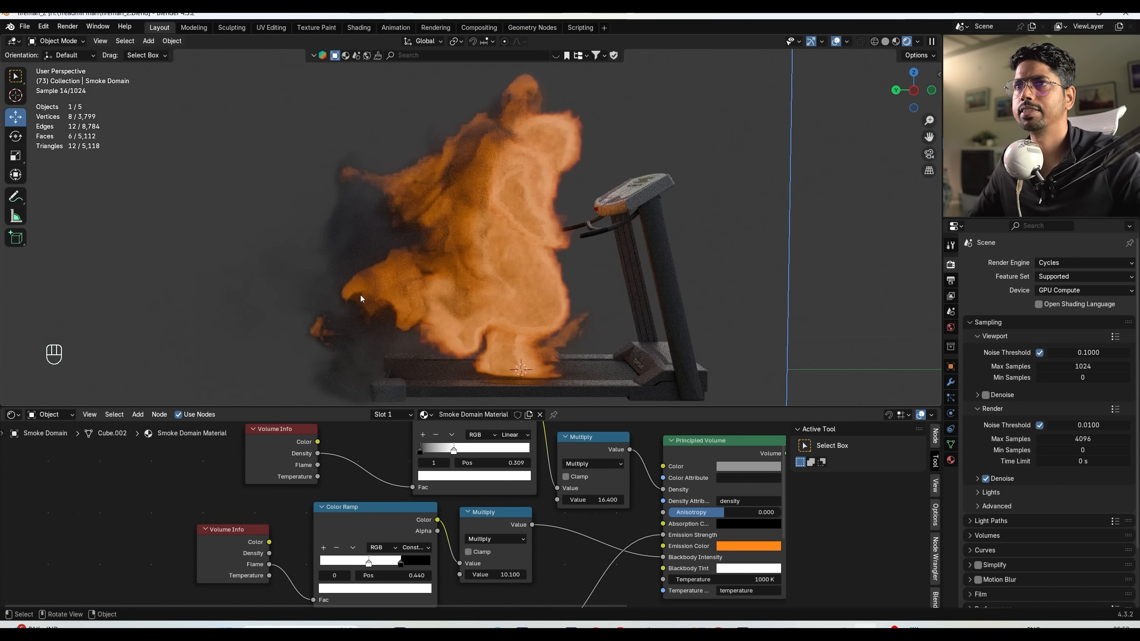
pyautogui.moveTo(409, 526); pyautogui.dragTo(415, 494, button='middle')
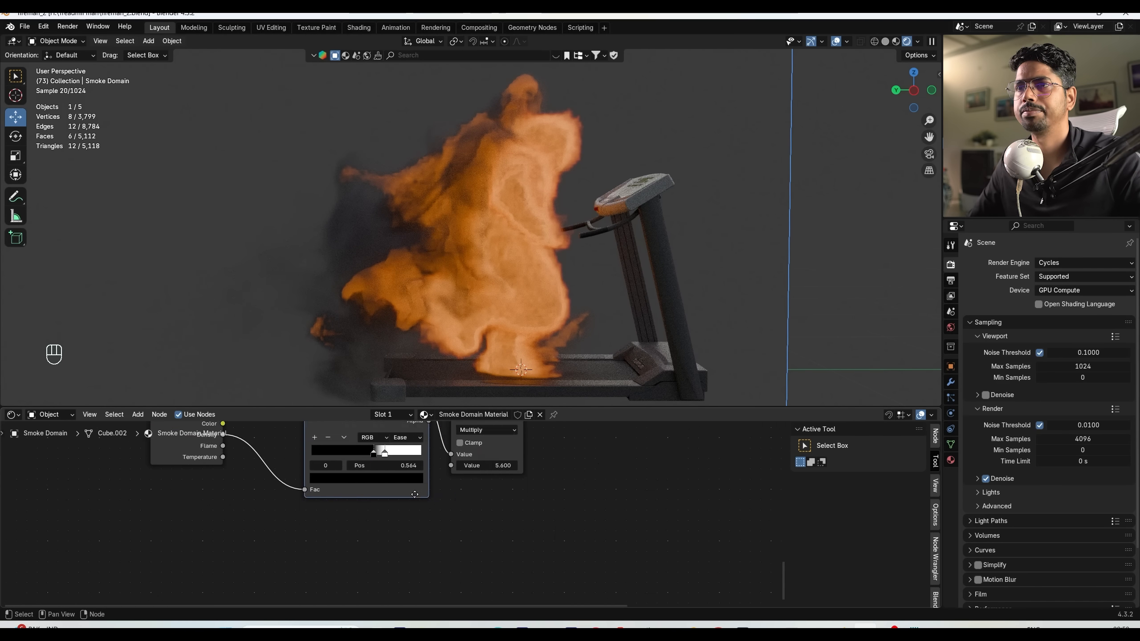
# Play the animation briefly and stop at frame 81 to inspect the fire and smoke.
pyautogui.scroll(-5, 415, 494)
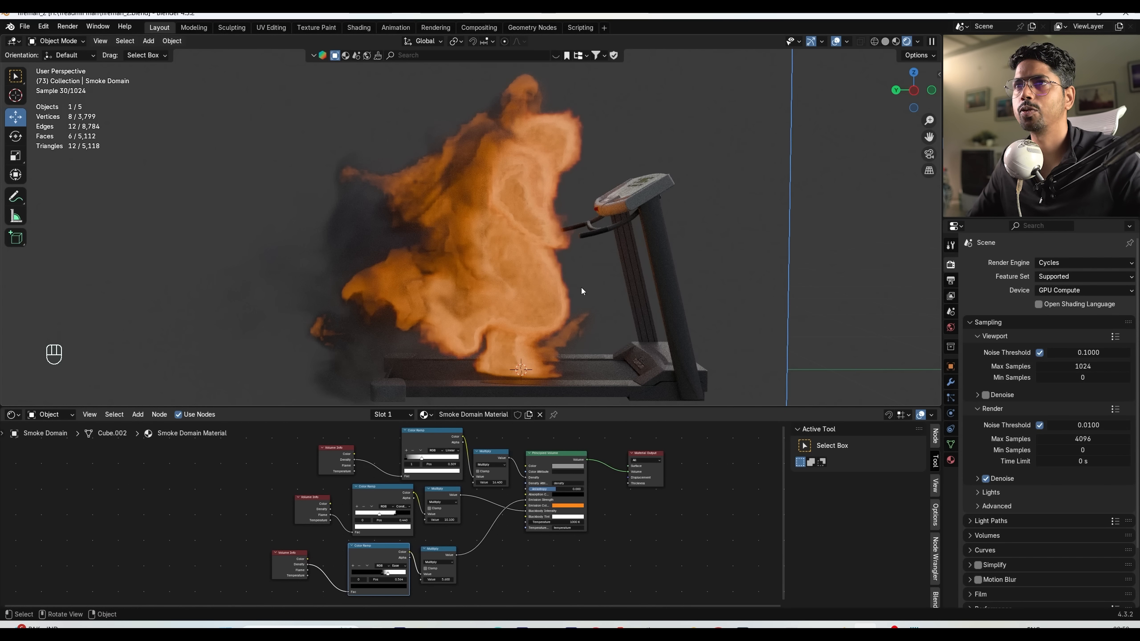
pyautogui.press('space')
pyautogui.press('space')
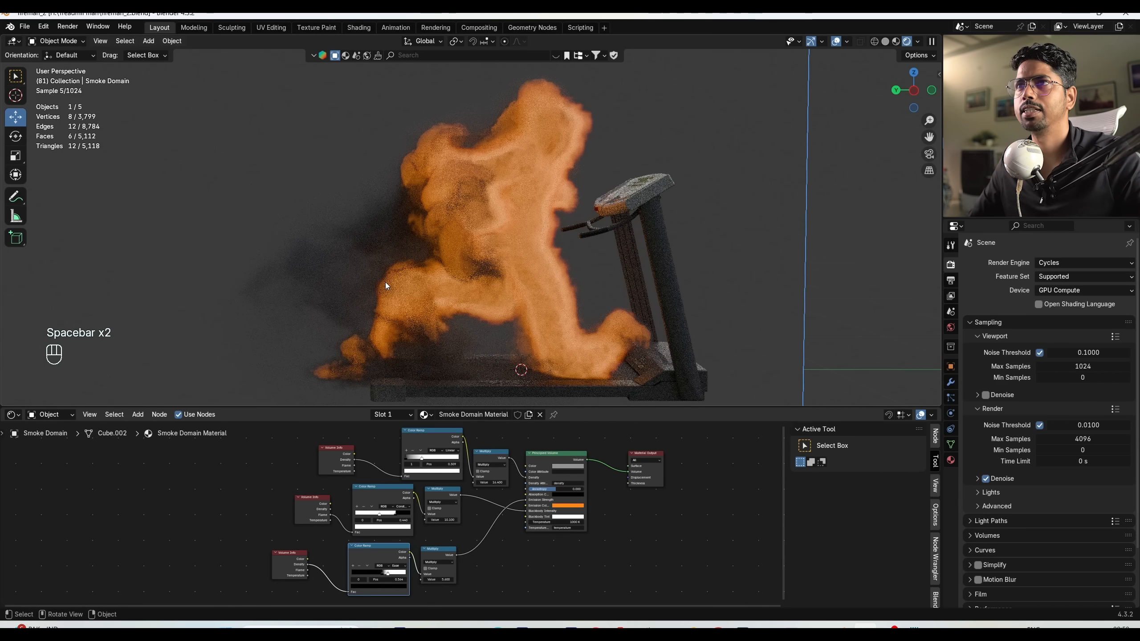
# Lighten the Principled Volume's base Color to a near-white grey.
pyautogui.scroll(4, 583, 526)
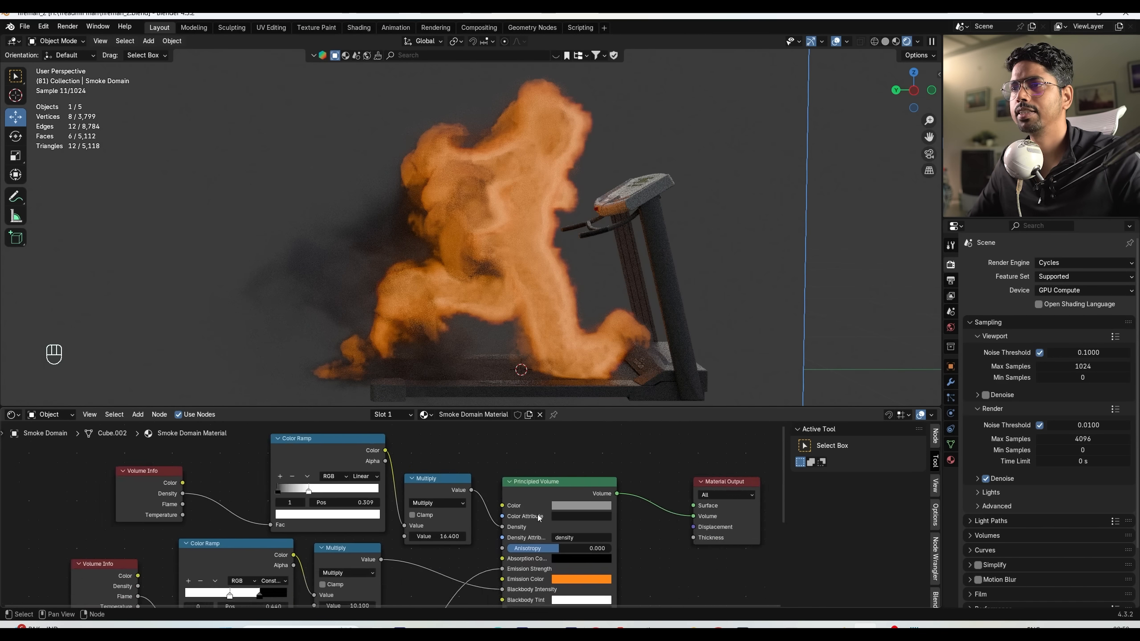
pyautogui.scroll(2, 538, 518)
pyautogui.click(583, 503)
pyautogui.moveTo(653, 346)
pyautogui.mouseDown()
pyautogui.moveTo(653, 310)
pyautogui.moveTo(653, 341)
pyautogui.mouseUp()
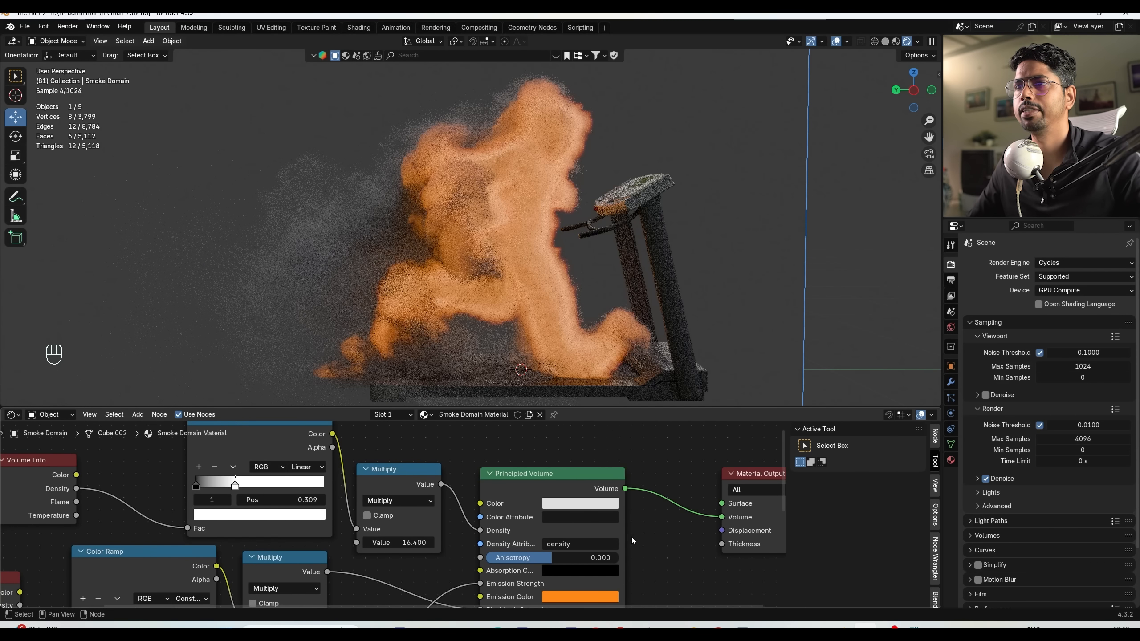
pyautogui.moveTo(631, 536); pyautogui.dragTo(612, 502, button='middle')
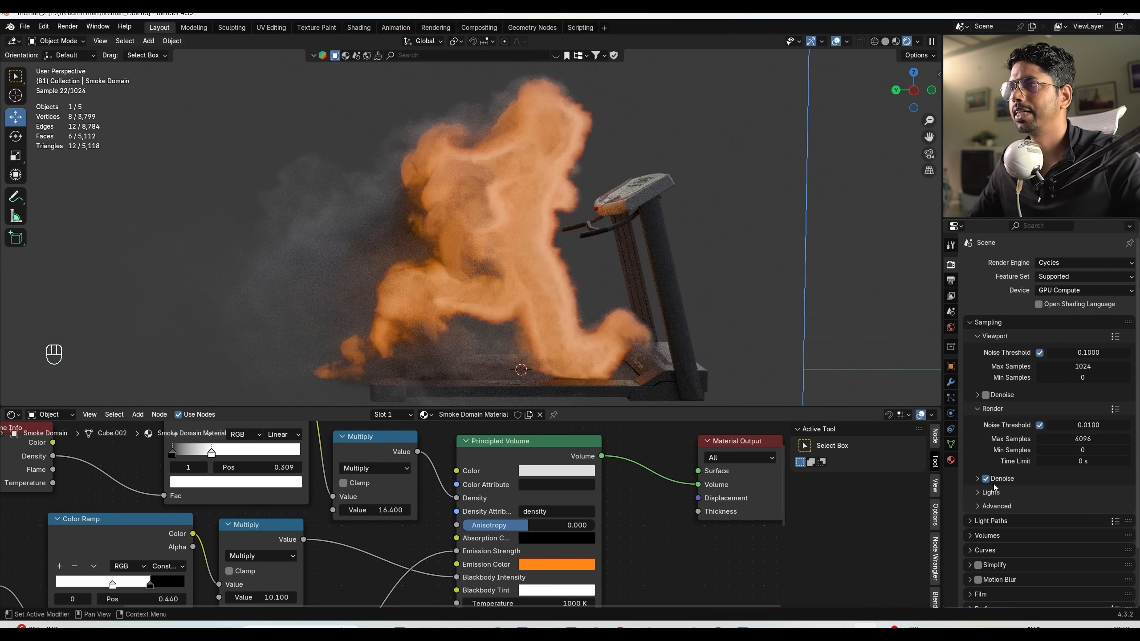
# Set the maximum Volume light bounces in the Cycles Light Paths to 2, comparing it against 0.
pyautogui.click(990, 521)
pyautogui.scroll(-5, 1001, 521)
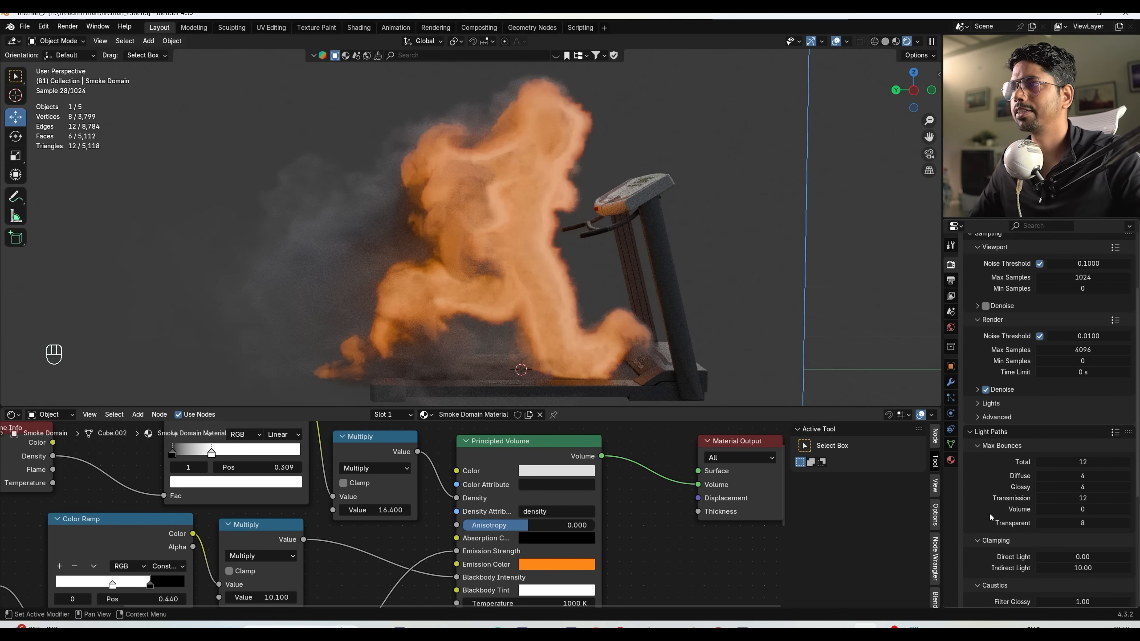
pyautogui.click(1083, 512)
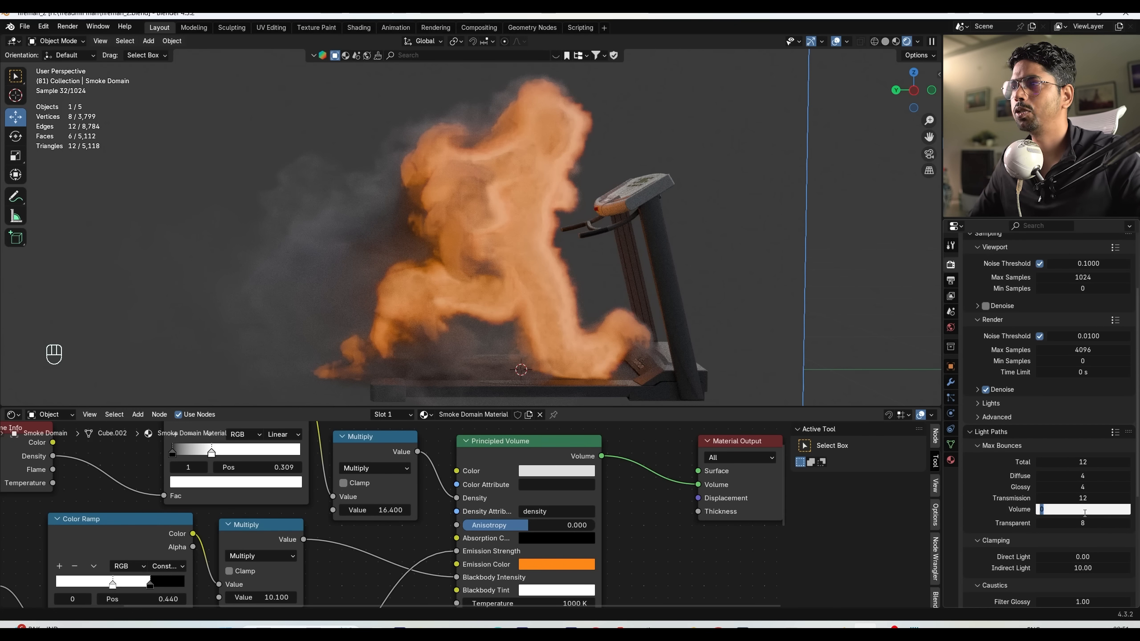
pyautogui.press('Return')
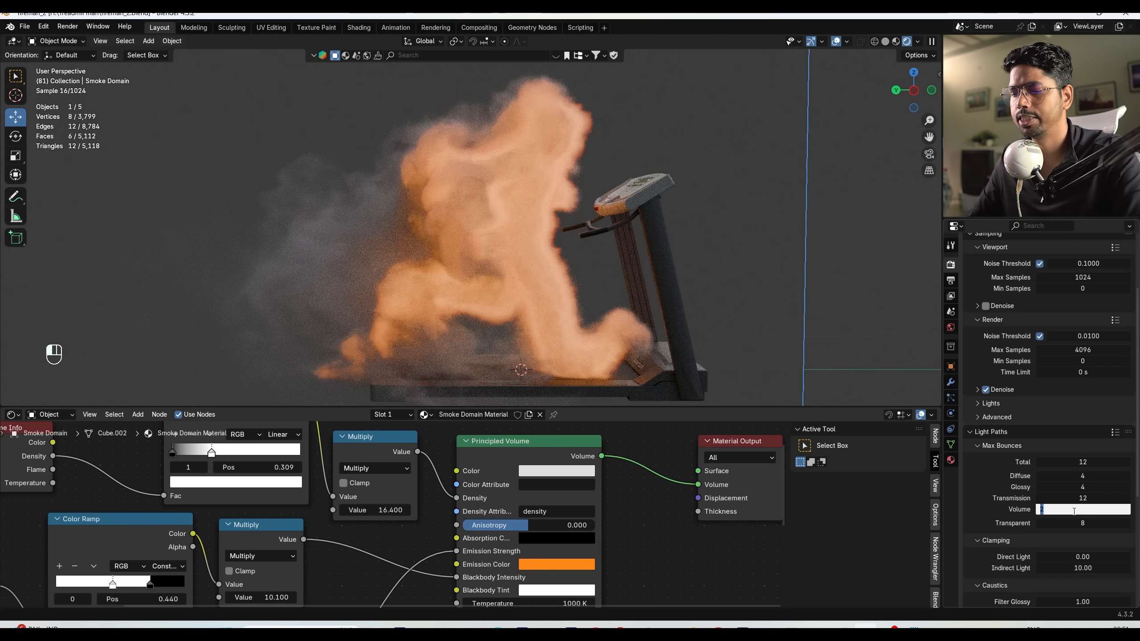
pyautogui.moveTo(1077, 509); pyautogui.dragTo(1012, 525)
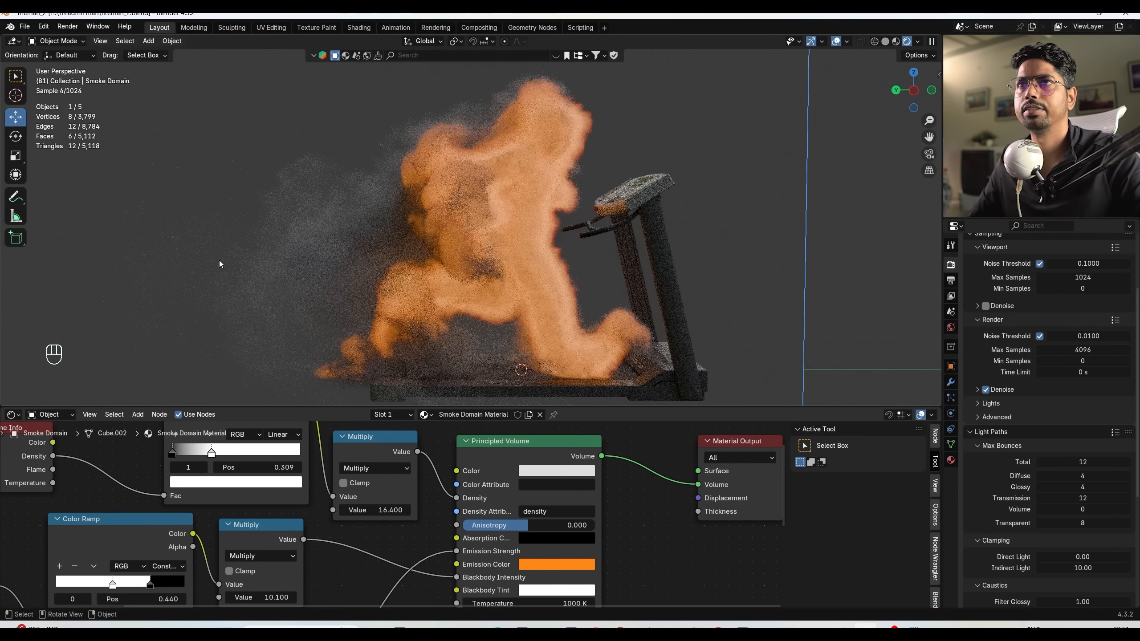
pyautogui.moveTo(1077, 509); pyautogui.dragTo(1095, 509)
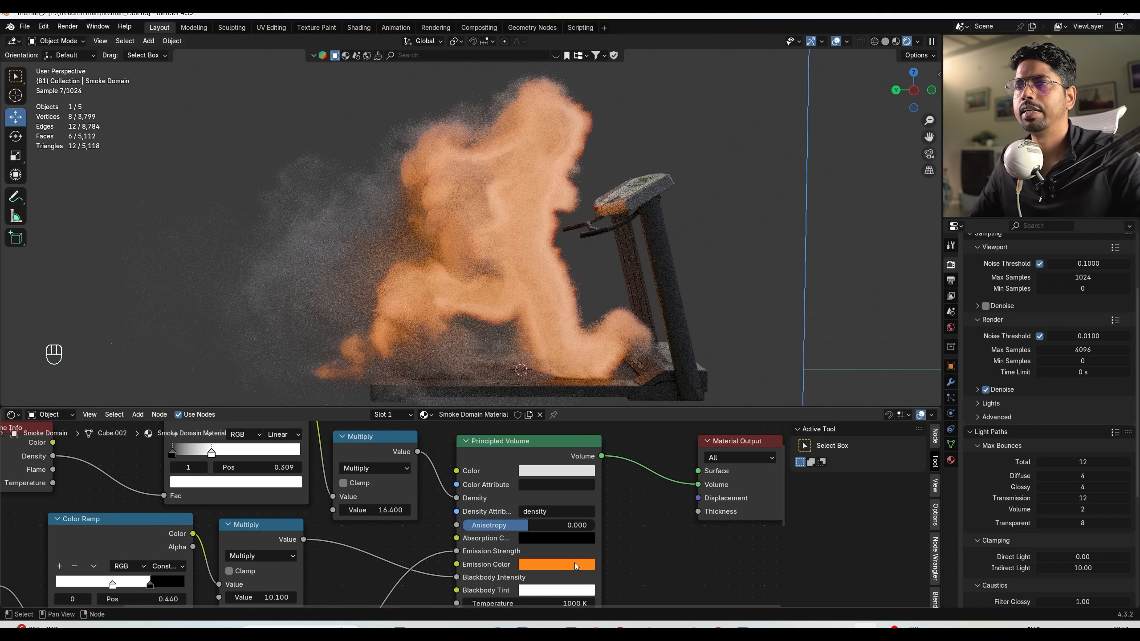
# Set the Principled Volume's Anisotropy to 0.7.
pyautogui.moveTo(523, 524); pyautogui.dragTo(543, 458, button='middle')
pyautogui.moveTo(546, 461); pyautogui.dragTo(586, 458)
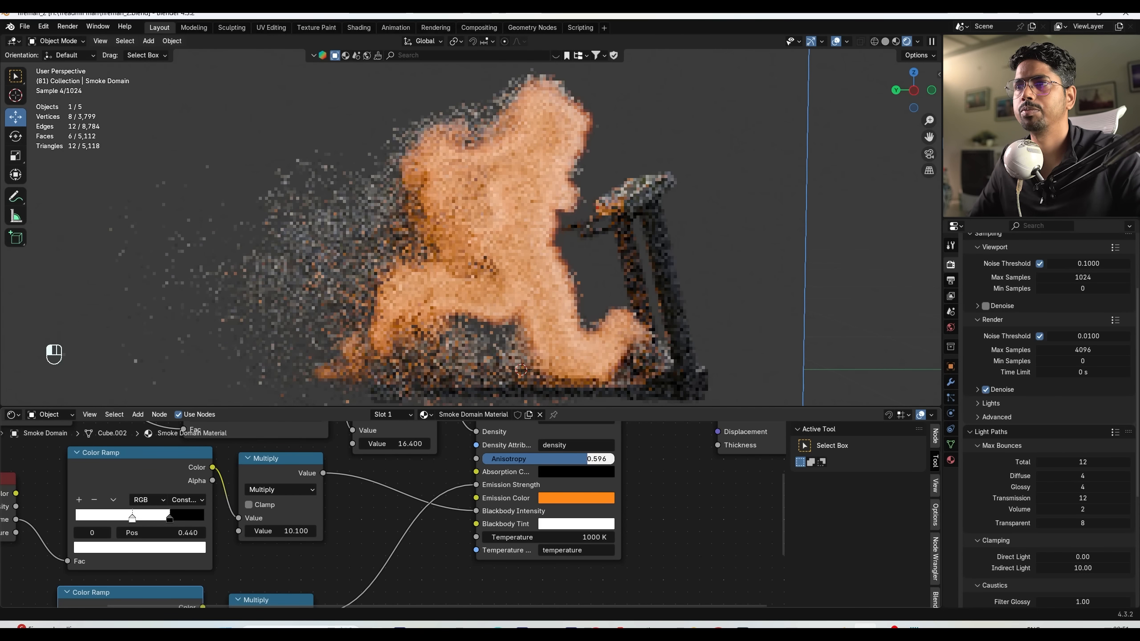
pyautogui.click(590, 460)
pyautogui.write('0.7')
pyautogui.press('Return')
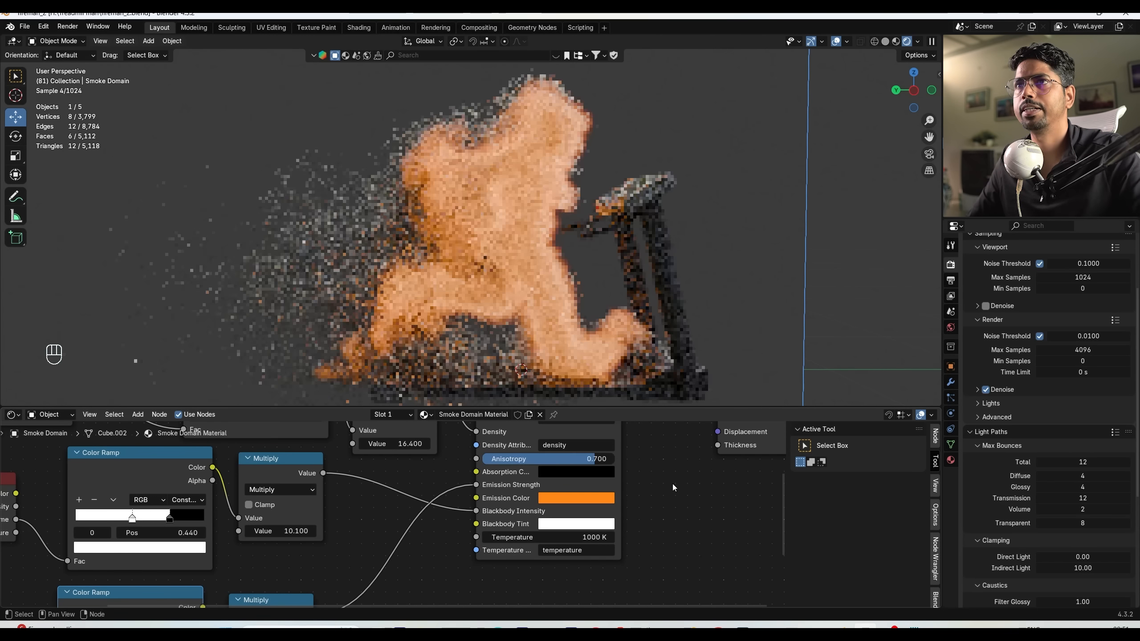
# Raise the flame Multiply's value to 53.8 and the lower Multiply's value to 11.
pyautogui.scroll(-3, 611, 269)
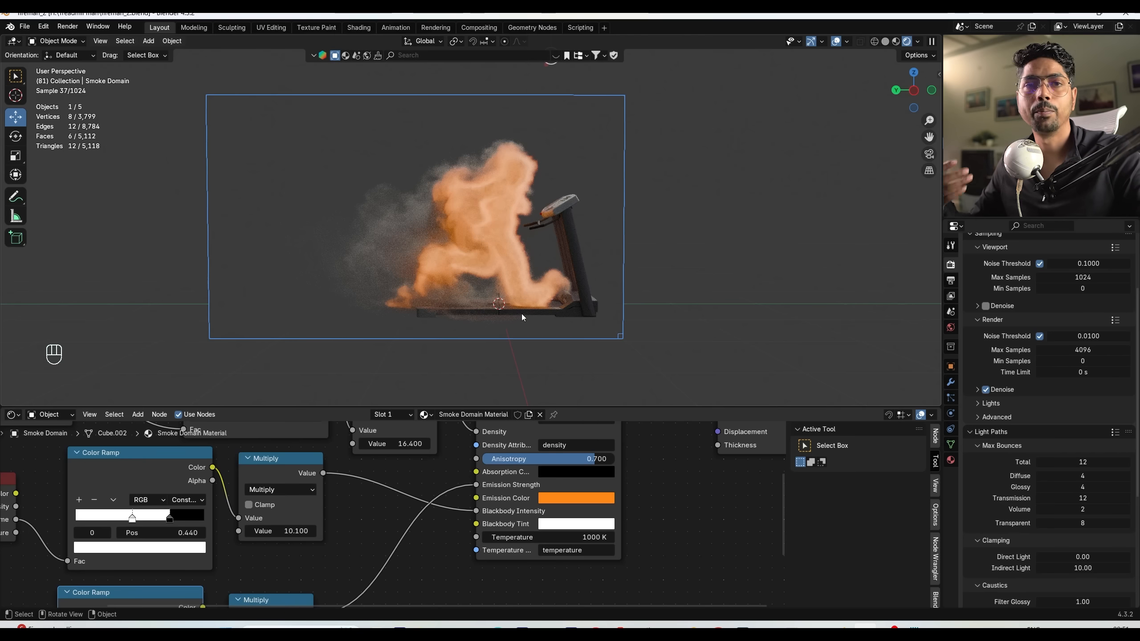
pyautogui.moveTo(287, 533); pyautogui.dragTo(345, 532)
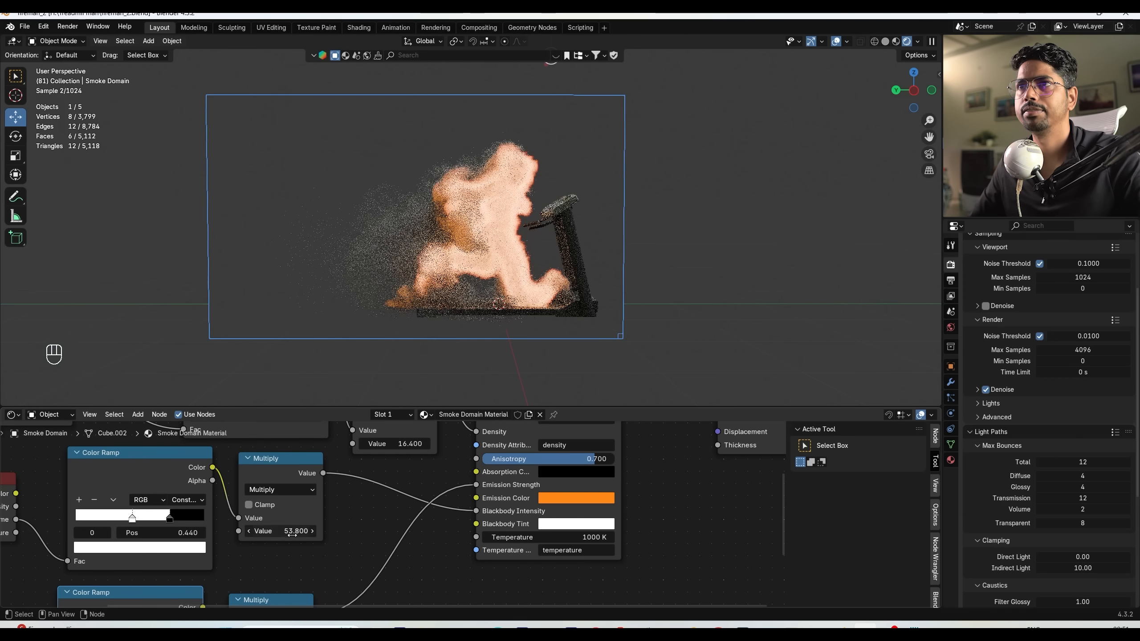
pyautogui.moveTo(153, 604); pyautogui.dragTo(257, 498, button='middle')
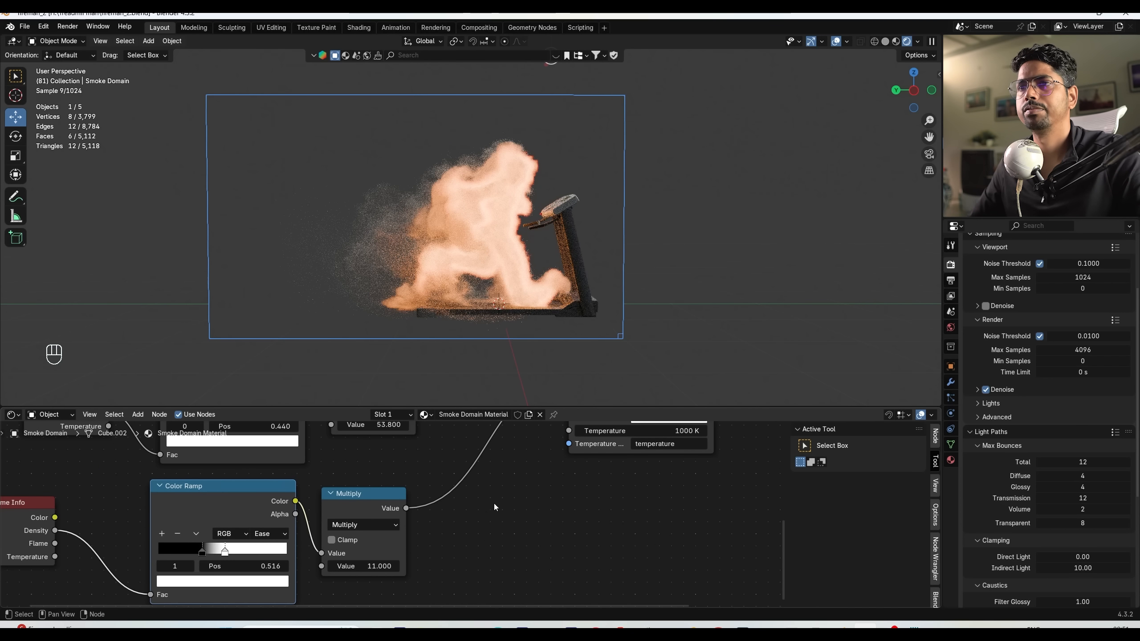
# Unplug the flame Multiply from Blackbody Intensity and add a black third stop to the lower Color Ramp, with its first stop at 0.276.
pyautogui.moveTo(496, 508); pyautogui.dragTo(449, 557, button='middle')
pyautogui.moveTo(223, 584); pyautogui.dragTo(339, 532, button='middle')
pyautogui.keyDown('ctrl'); pyautogui.click(336, 549); pyautogui.keyUp('ctrl')
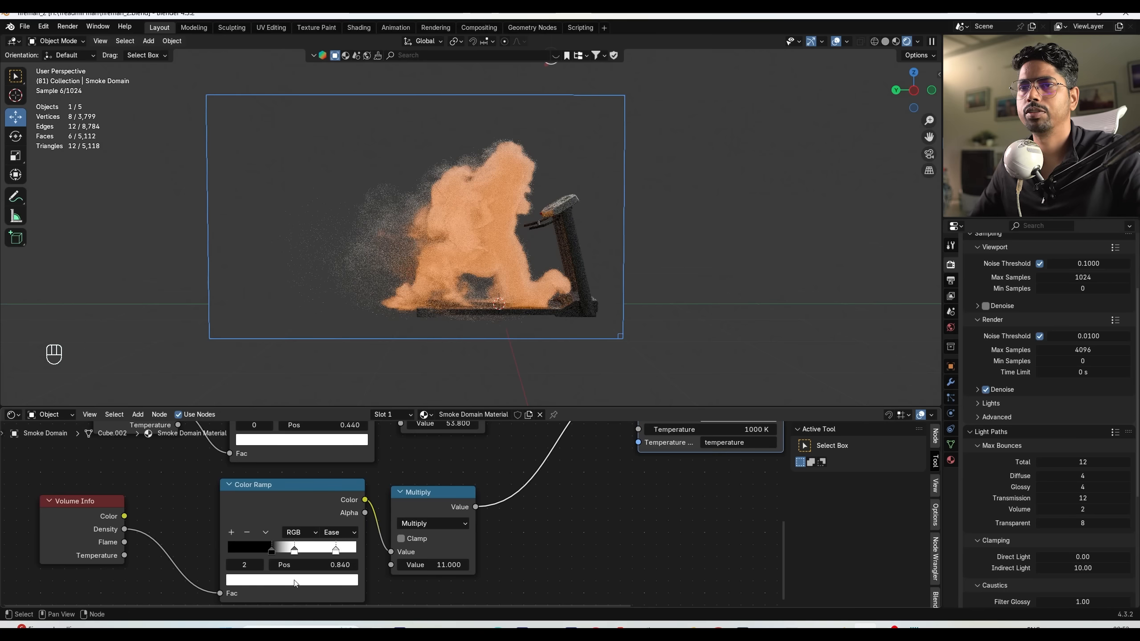
pyautogui.hotkey('ctrl', 'z')
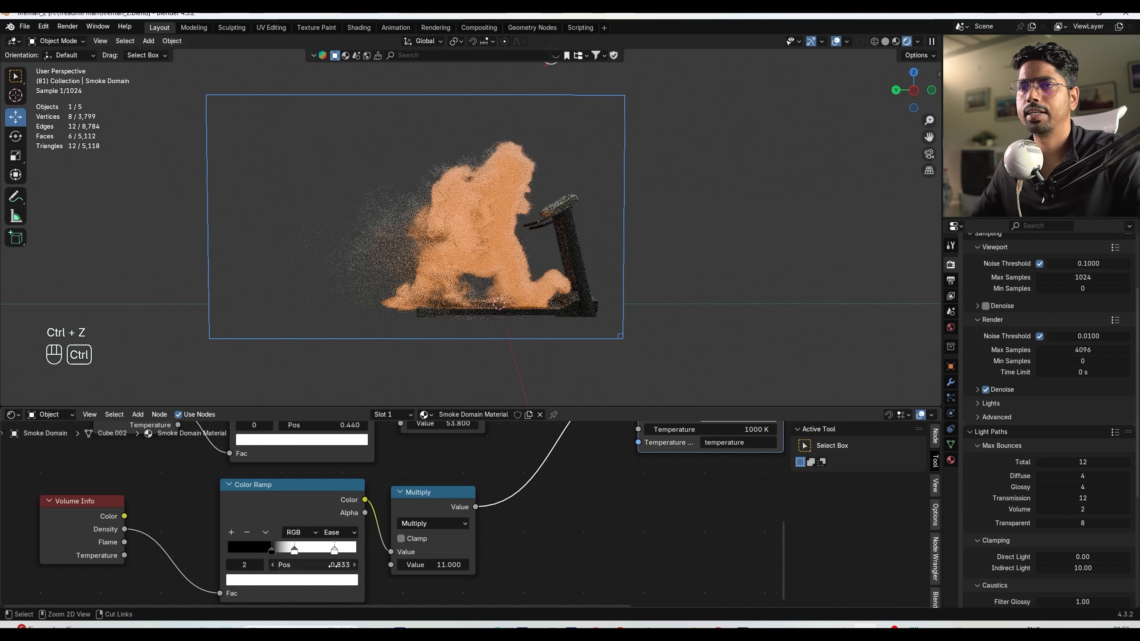
pyautogui.click(314, 580)
pyautogui.moveTo(336, 451); pyautogui.dragTo(336, 479)
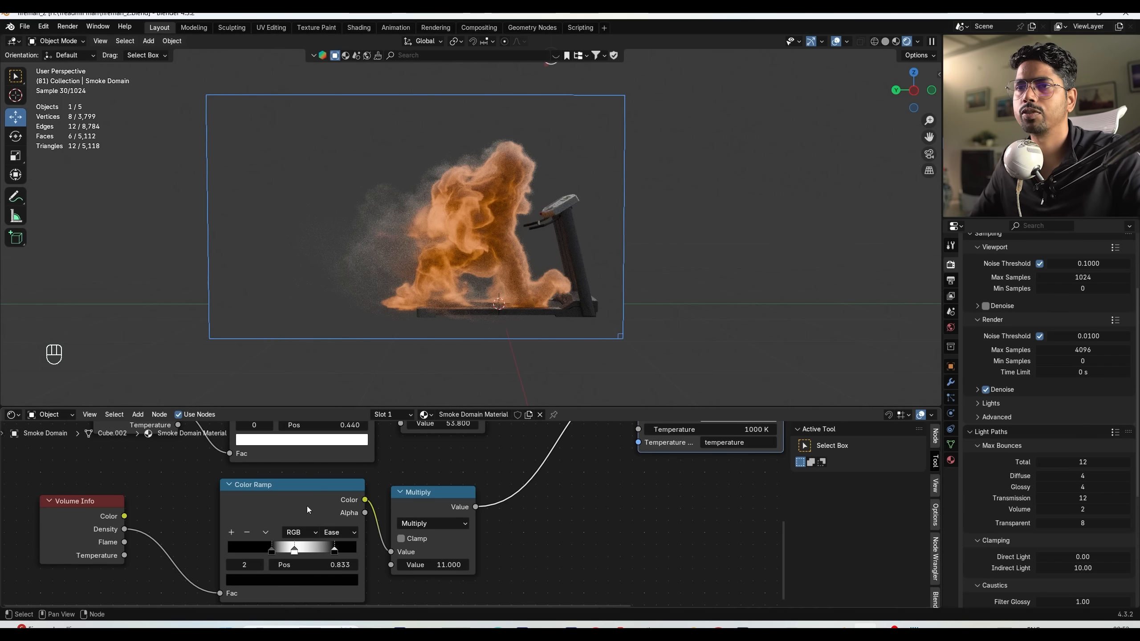
pyautogui.moveTo(334, 552); pyautogui.dragTo(268, 554)
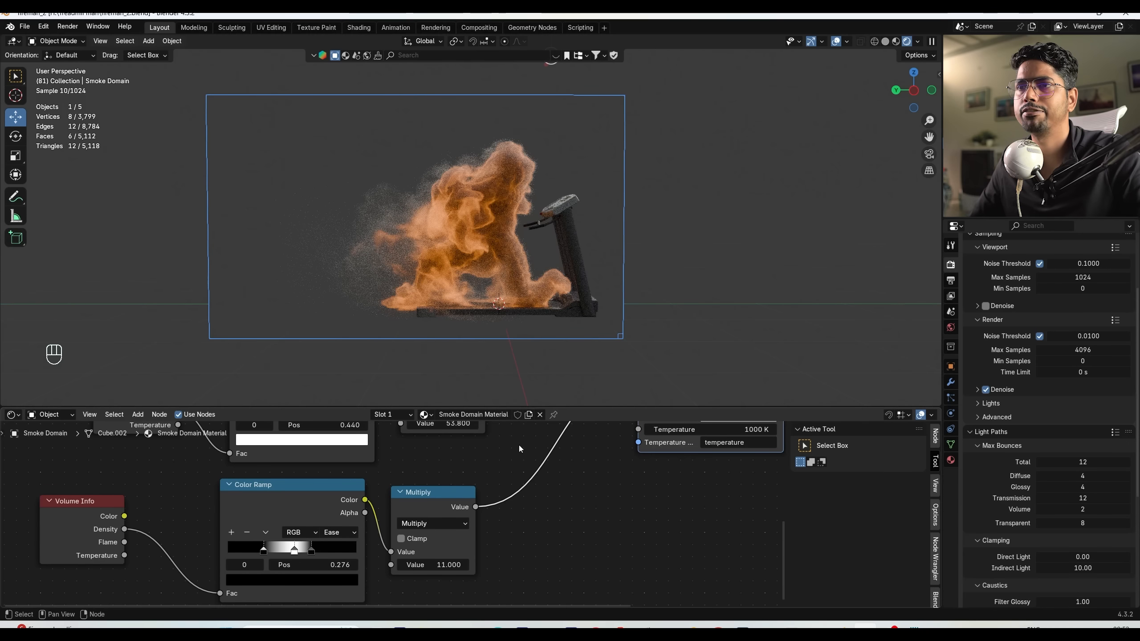
# Reconnect the flame Multiply to Blackbody Intensity and set its multiplier value to 12.
pyautogui.moveTo(521, 441); pyautogui.dragTo(481, 526, button='middle')
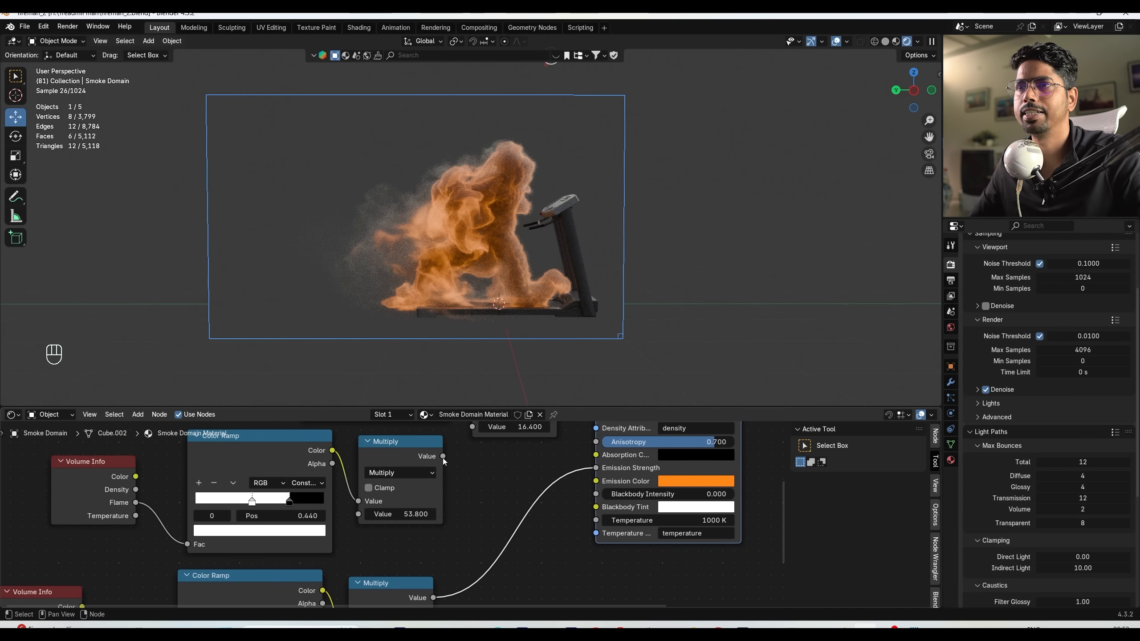
pyautogui.moveTo(443, 457); pyautogui.dragTo(590, 501)
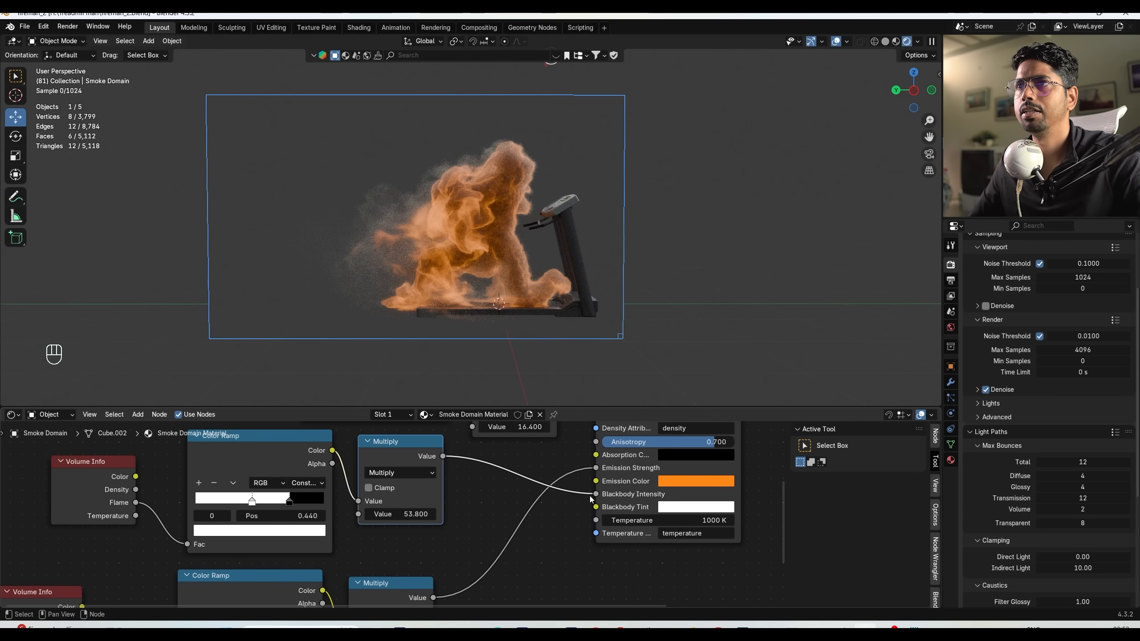
pyautogui.click(415, 513)
pyautogui.write('12')
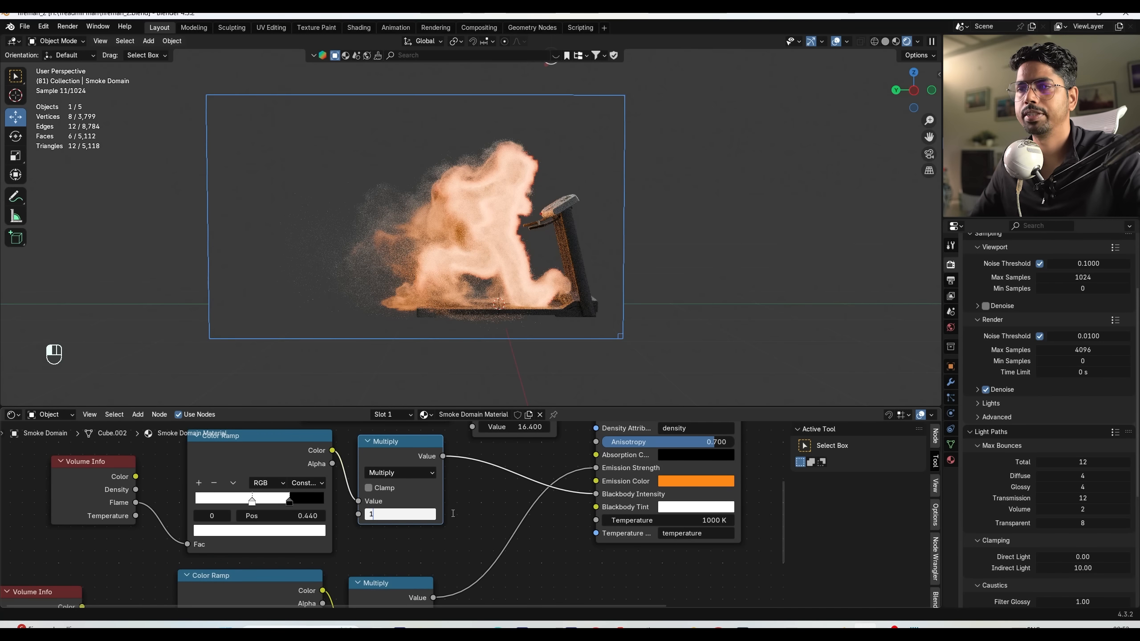
pyautogui.press('Return')
# Try 3 and 25 as the flame Multiply's value.
pyautogui.click(404, 515)
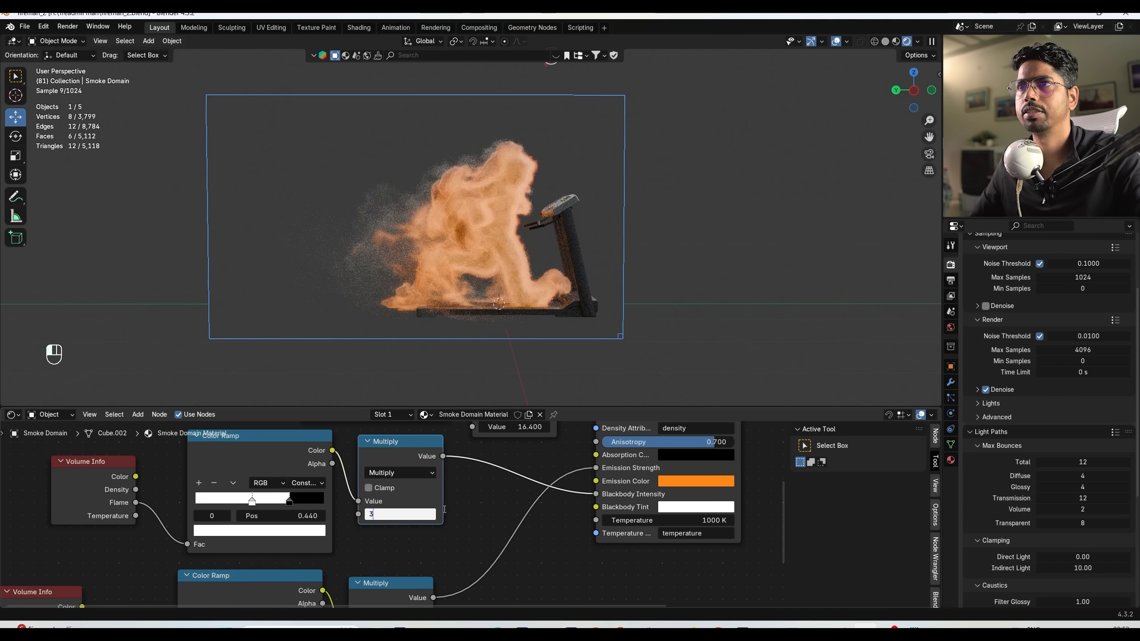
pyautogui.write('3')
pyautogui.press('Return')
pyautogui.click(408, 513)
pyautogui.write('25')
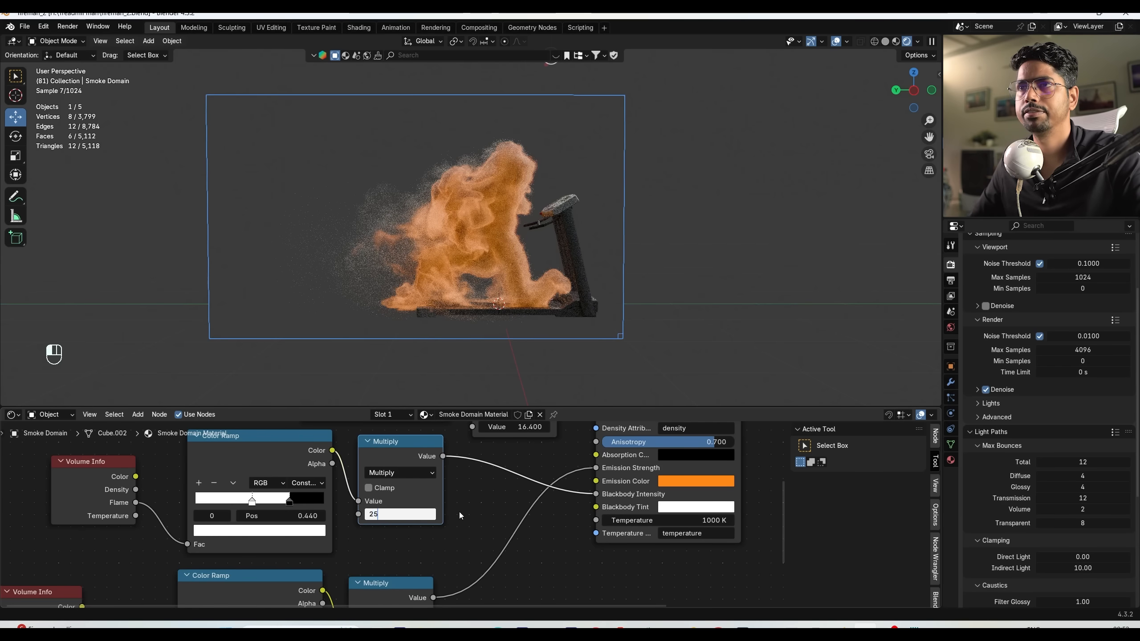
pyautogui.press('Return')
# Set the flame Multiply's value back to 12.
pyautogui.moveTo(460, 512); pyautogui.dragTo(462, 499, button='middle')
pyautogui.click(402, 501)
pyautogui.write('12')
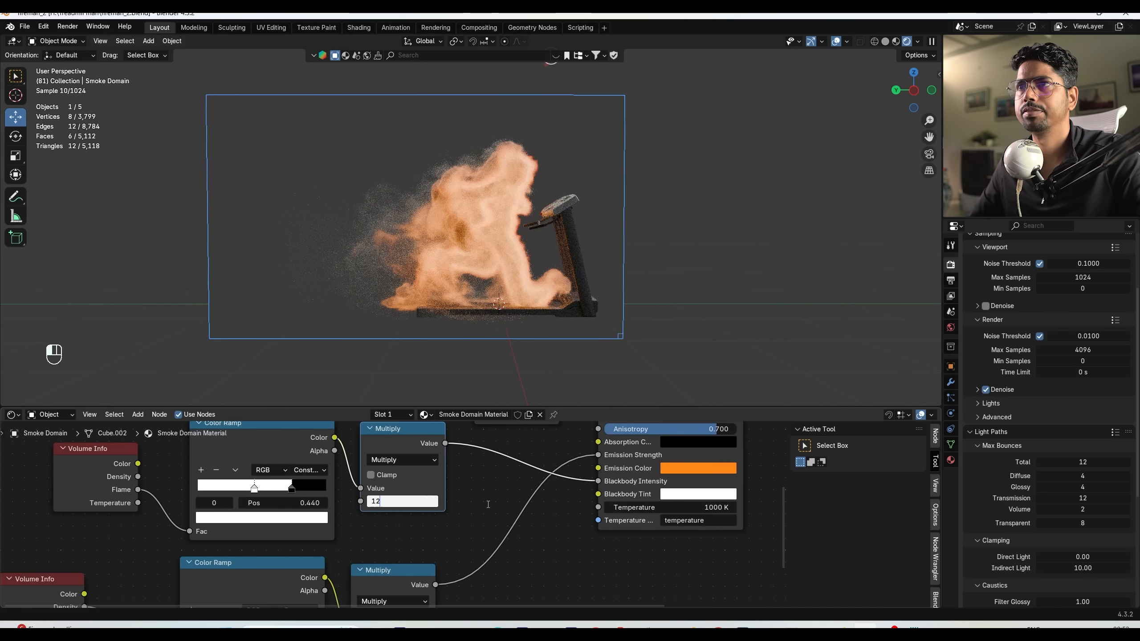
pyautogui.press('Return')
# Move the lower Color Ramp's first black stop to 0.244 and shift its white stop slightly toward it.
pyautogui.moveTo(338, 584); pyautogui.dragTo(409, 508, button='middle')
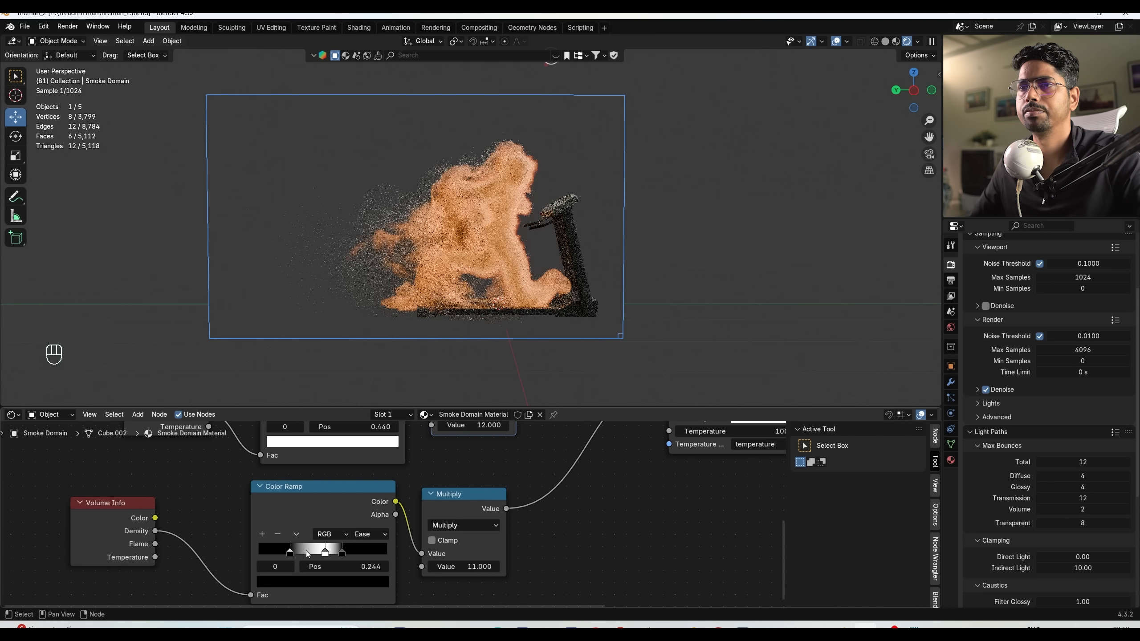
pyautogui.click(326, 552)
pyautogui.moveTo(326, 552); pyautogui.dragTo(317, 552)
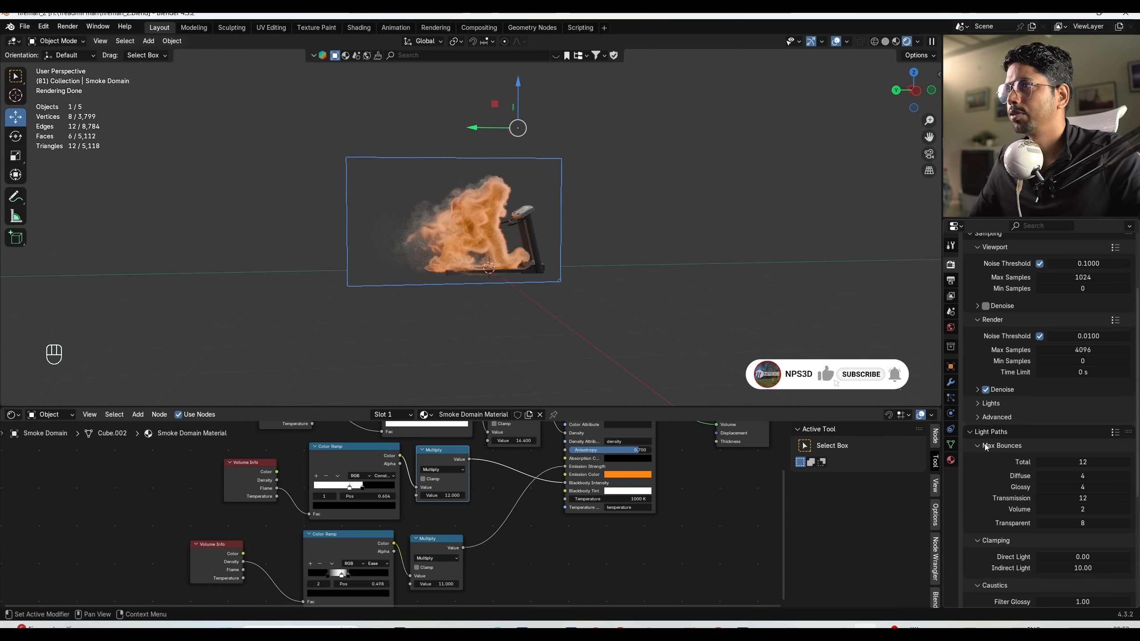
# Set the Cycles volume step rate to 5 for render and viewport, with Max Steps at 256.
pyautogui.click(989, 432)
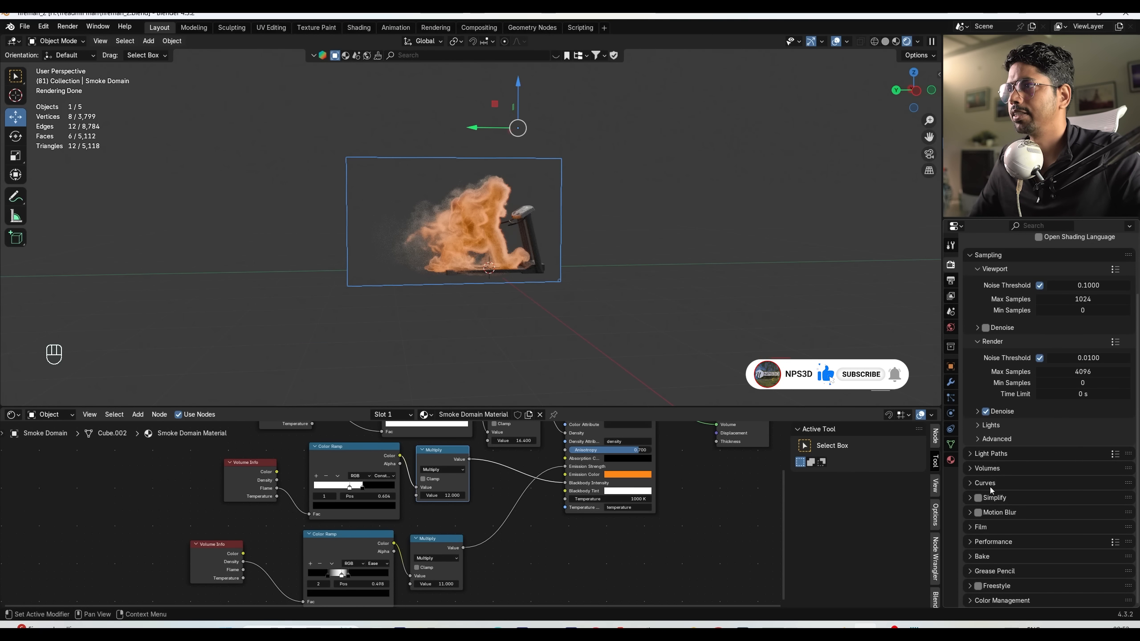
pyautogui.click(993, 472)
pyautogui.click(1075, 484)
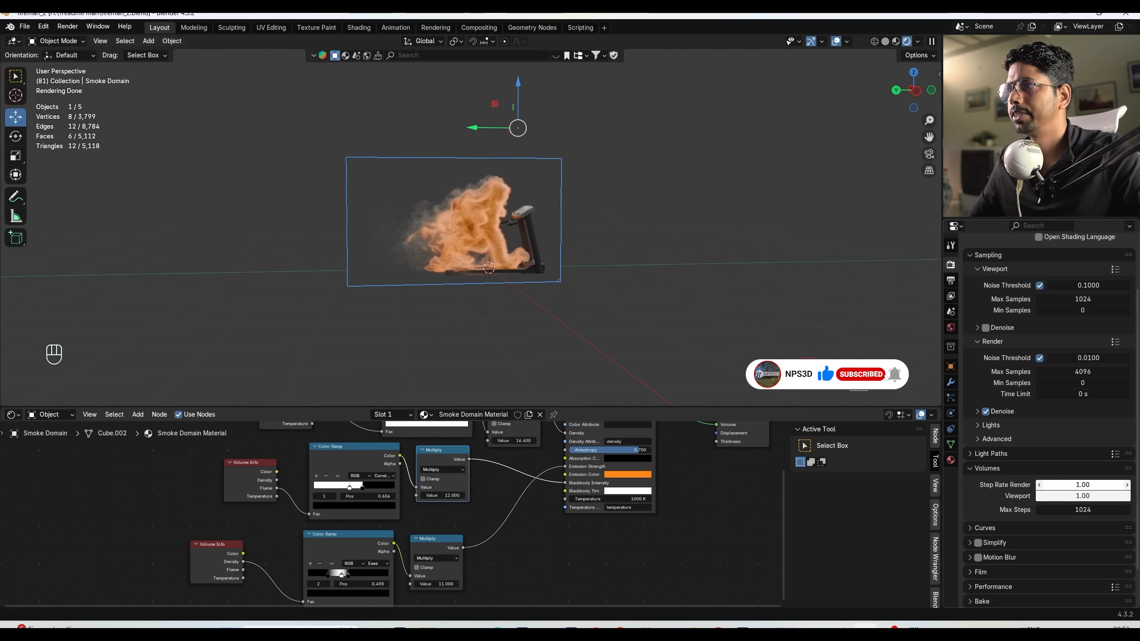
pyautogui.write('5')
pyautogui.press('Return')
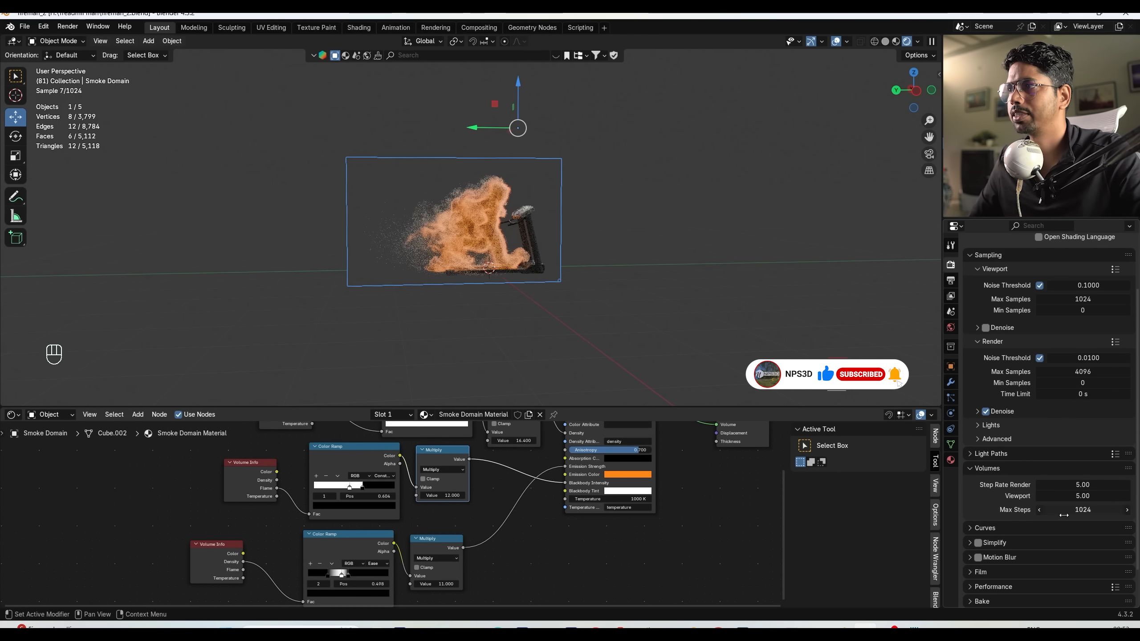
pyautogui.click(1062, 513)
pyautogui.write('256')
pyautogui.press('Return')
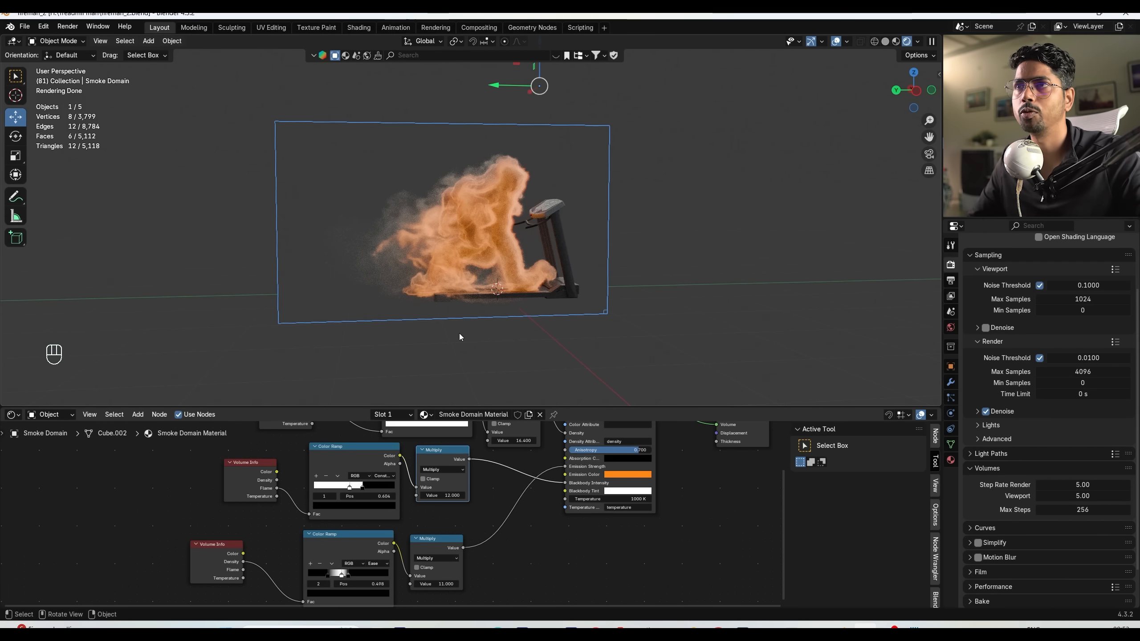
# Replace the shader editor with the Timeline and shrink its area to enlarge the 3D viewport.
pyautogui.scroll(3, 533, 300)
pyautogui.click(12, 414)
pyautogui.click(198, 455)
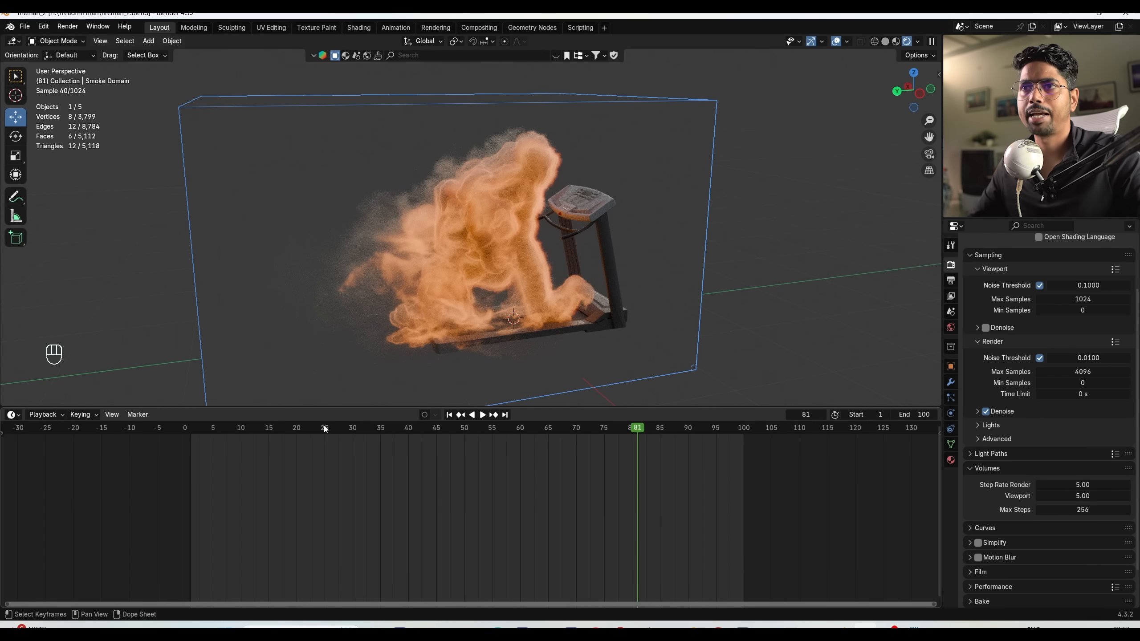
pyautogui.moveTo(433, 408); pyautogui.dragTo(433, 471)
# Return the viewport to Solid shading and save the file.
pyautogui.scroll(-5, 523, 344)
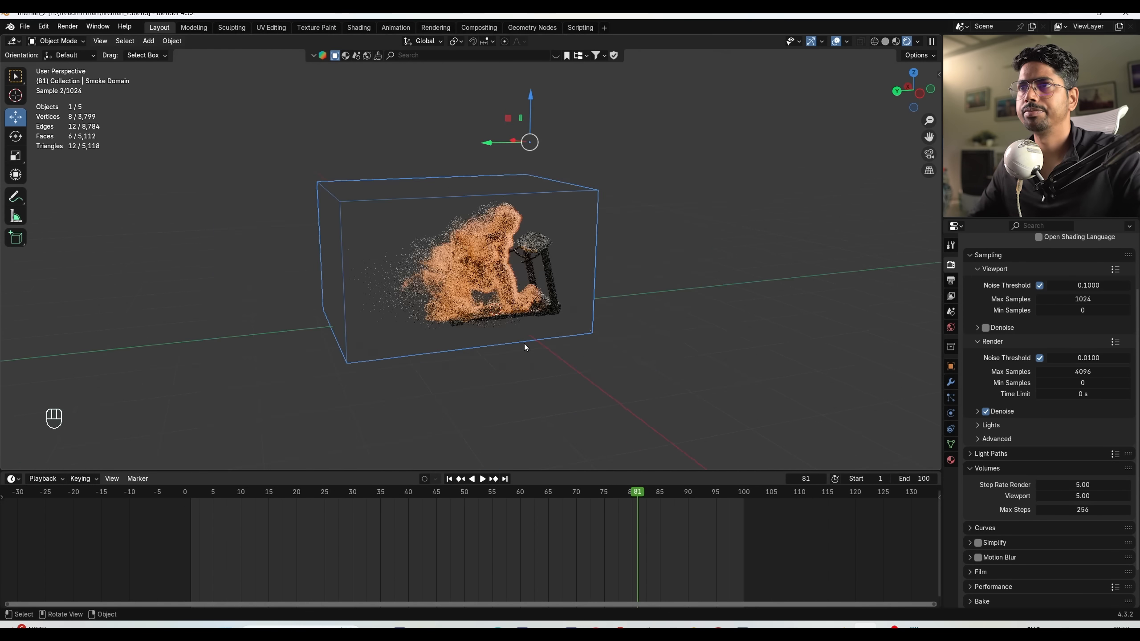
pyautogui.click(885, 41)
pyautogui.hotkey('ctrl', 's')
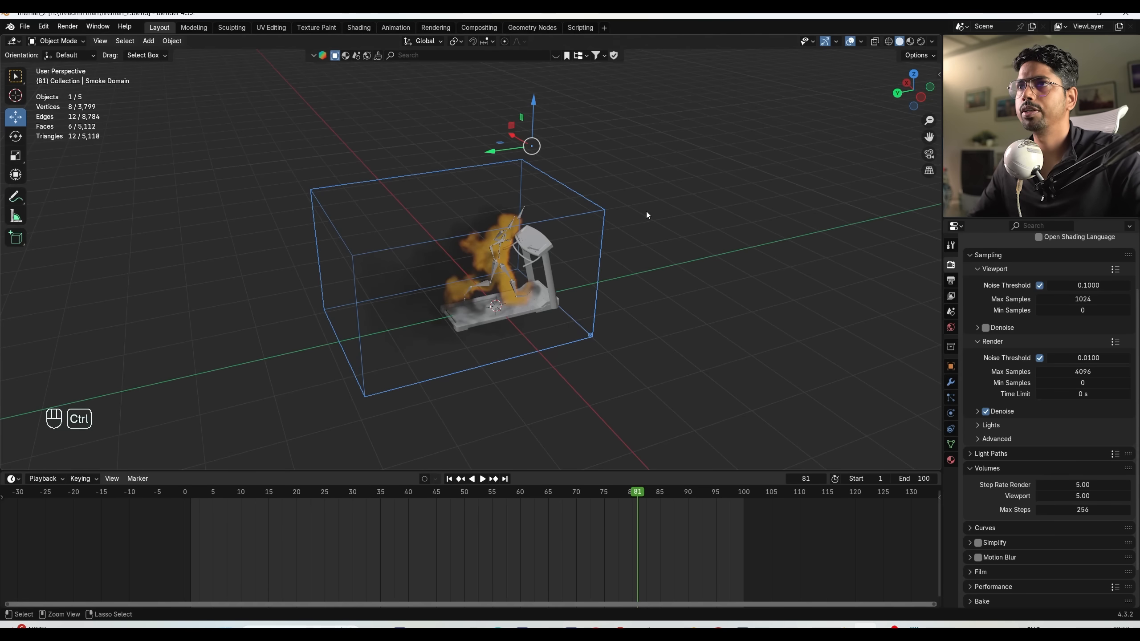
# Rename the collection that holds the armature and smoke domain to smoke.
pyautogui.keyDown('shift'); pyautogui.moveTo(600, 338); pyautogui.dragTo(616, 298, button='middle'); pyautogui.keyUp('shift')
pyautogui.hotkey('shift', 'a')
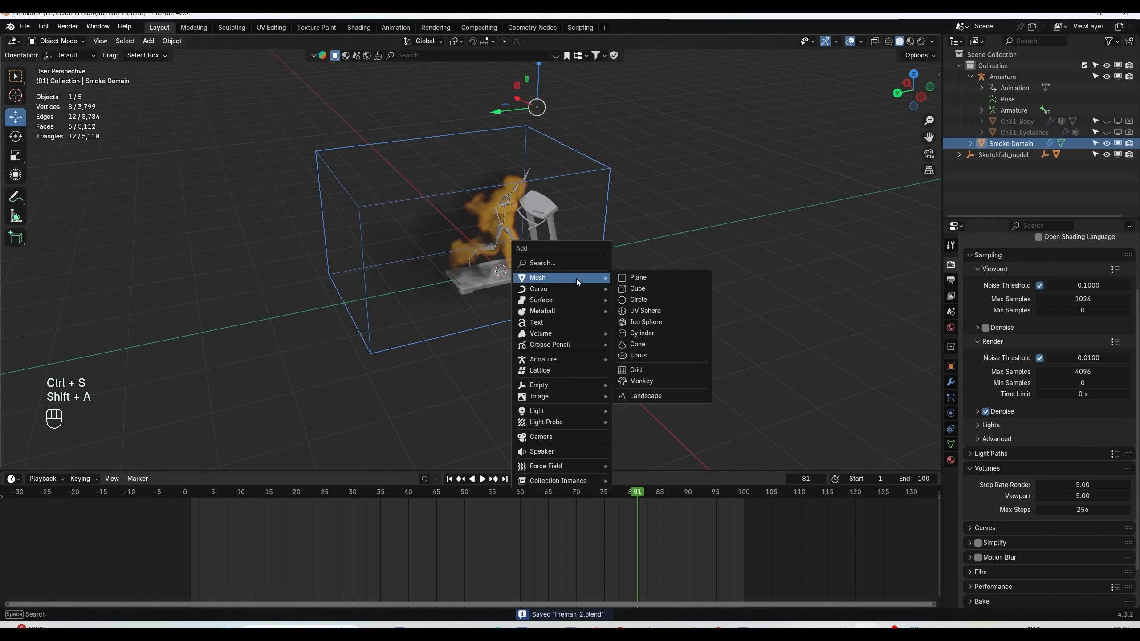
pyautogui.click(997, 68)
pyautogui.doubleClick(1001, 66)
pyautogui.write('s')
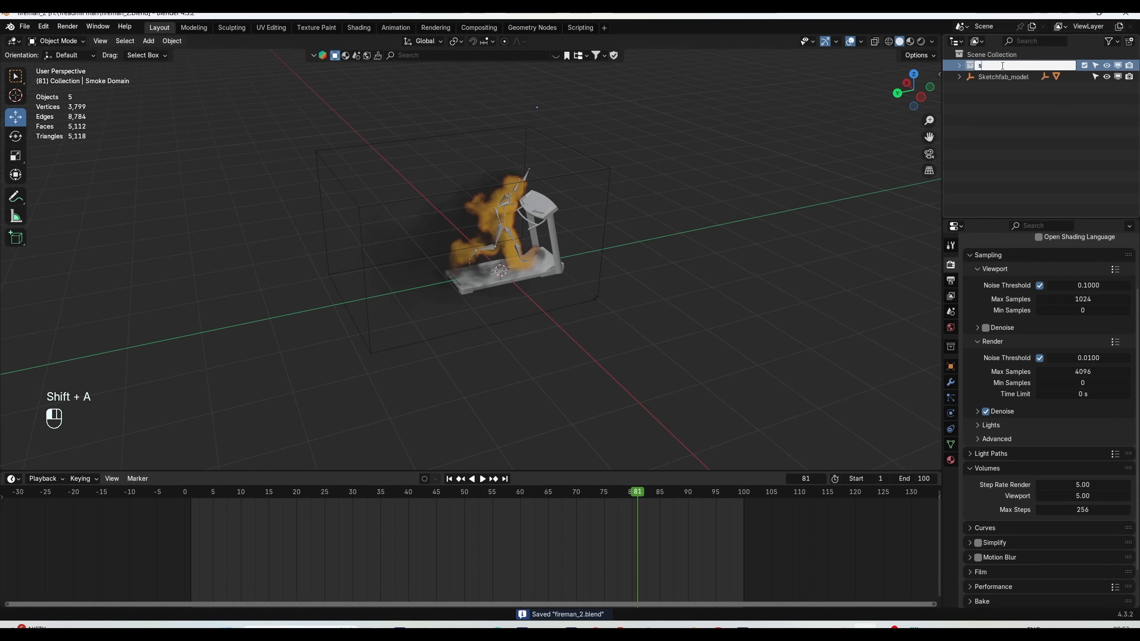
pyautogui.write('moke')
pyautogui.press('Return')
# Select the Sketchfab_model treadmill with its whole hierarchy and move it to a new collection named treadmil.
pyautogui.rightClick(1000, 76)
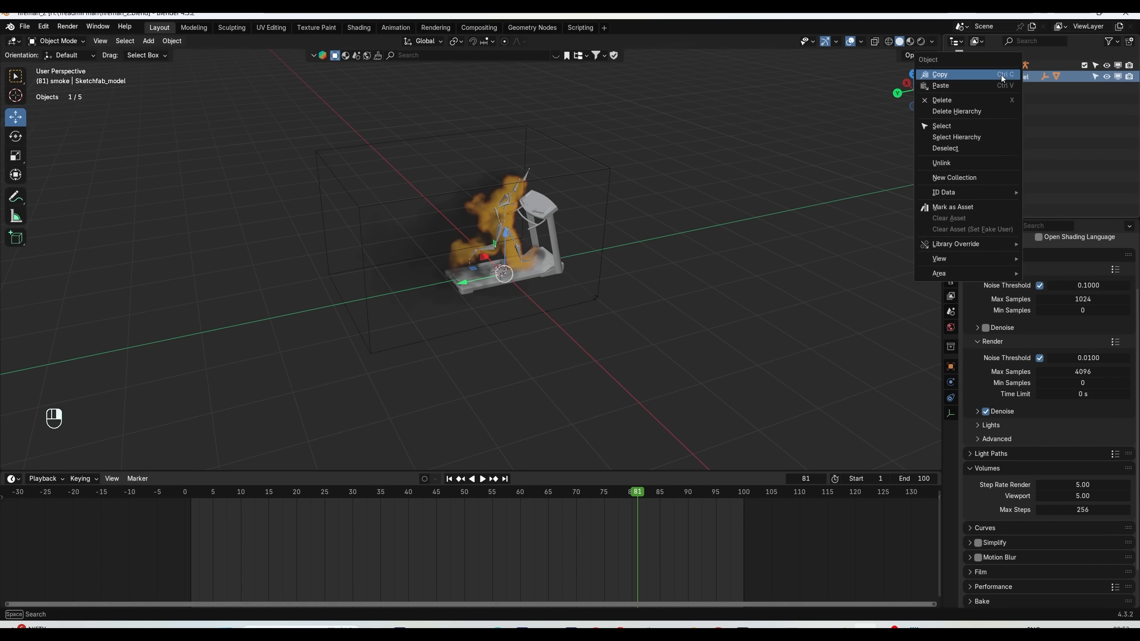
pyautogui.click(976, 137)
pyautogui.press('m')
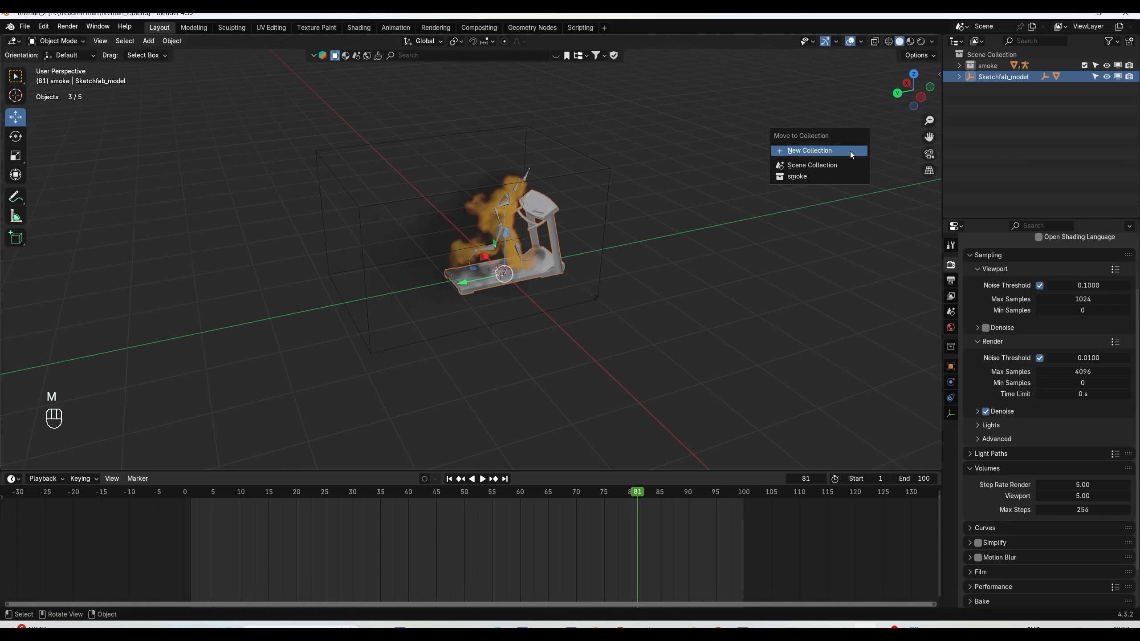
pyautogui.click(849, 152)
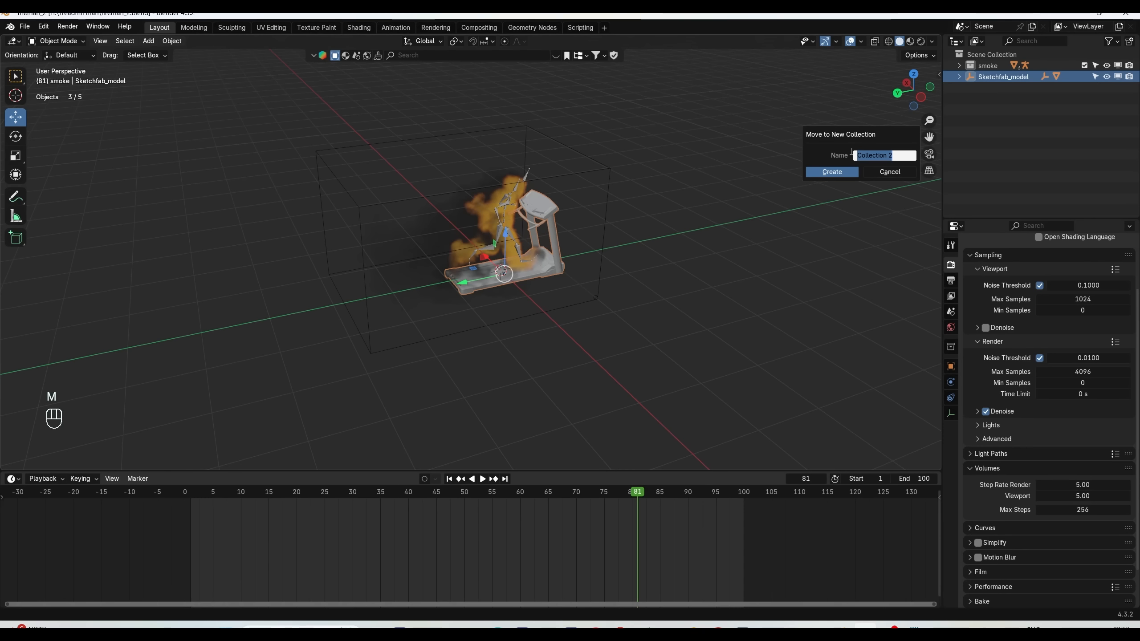
pyautogui.write('treadmil')
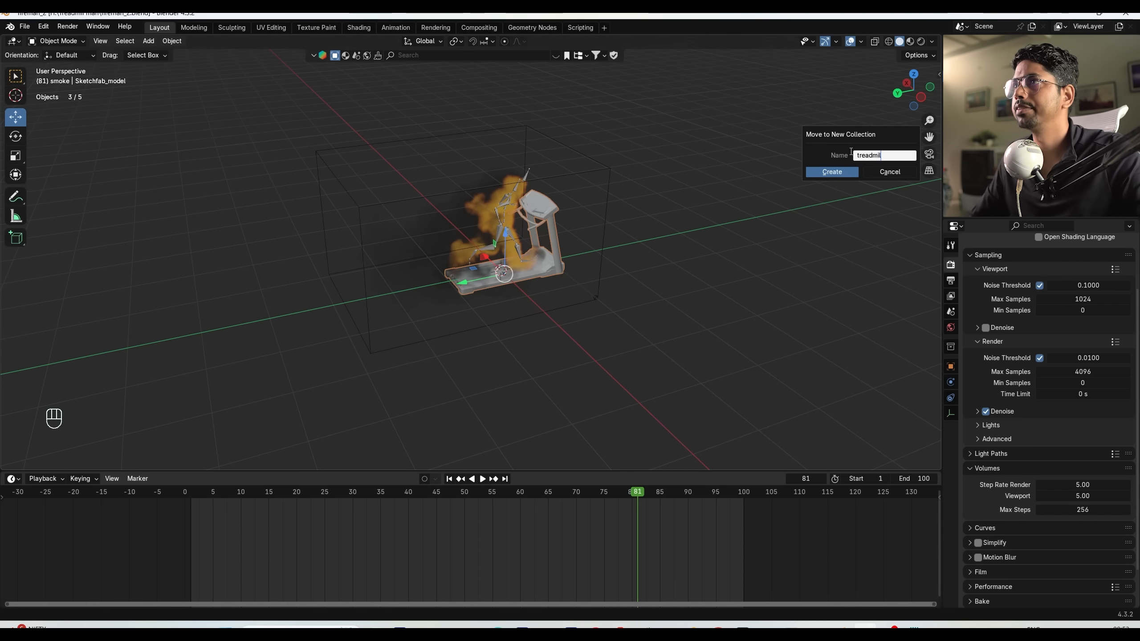
pyautogui.press('Return')
# Add a mesh plane under the treadmill and scale it up into a large floor.
pyautogui.keyDown('shift'); pyautogui.moveTo(662, 277); pyautogui.dragTo(622, 287, button='middle'); pyautogui.keyUp('shift')
pyautogui.scroll(1, 623, 287)
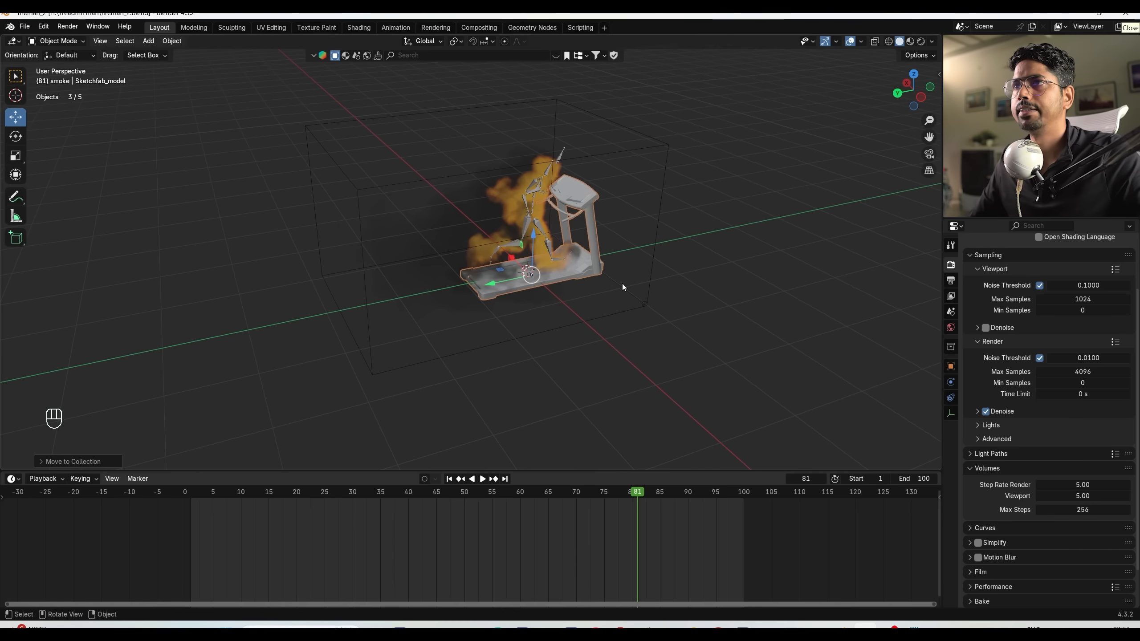
pyautogui.hotkey('shift', 'a')
pyautogui.moveTo(596, 291)
pyautogui.click(669, 291)
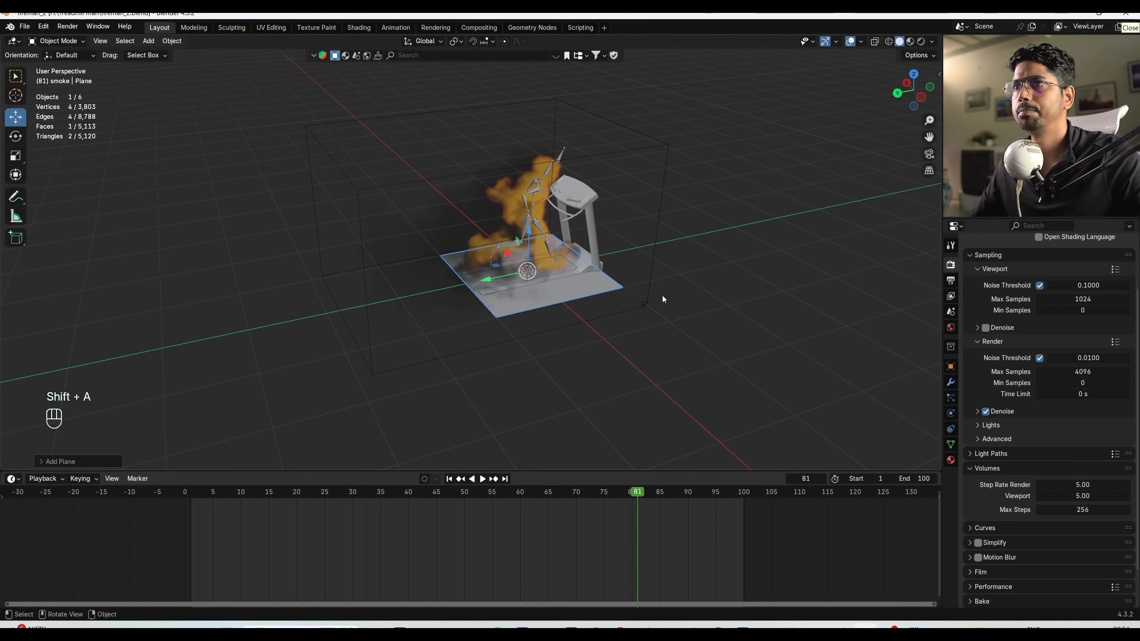
pyautogui.press('s')
pyautogui.click(159, 282)
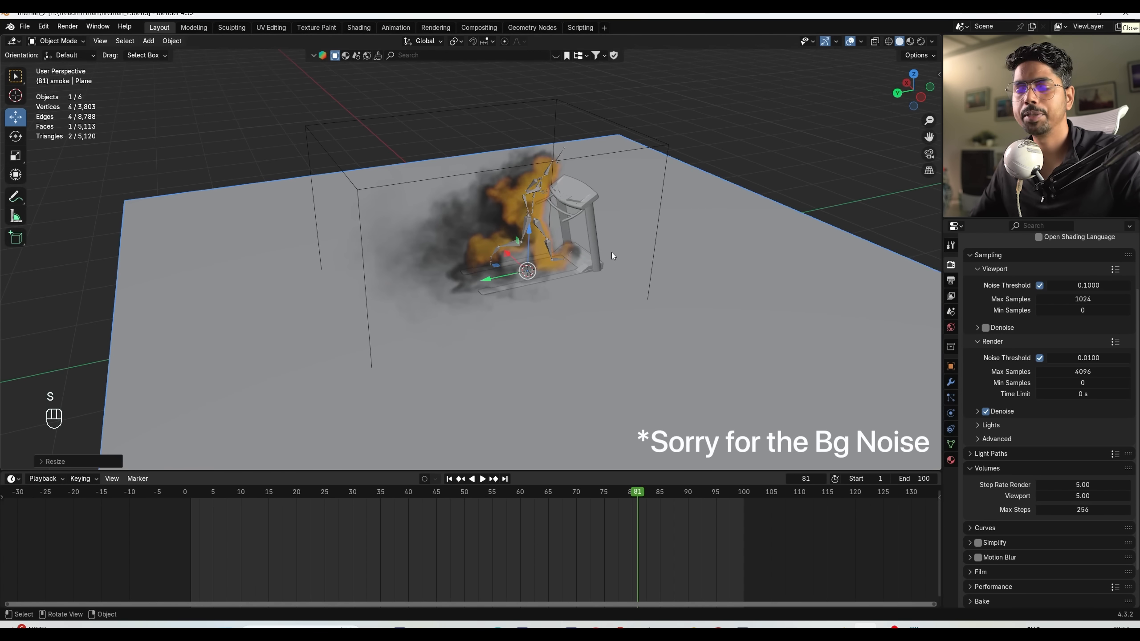
# Narrow the floor plane by scaling it along the global Y axis only.
pyautogui.press('s')
pyautogui.press('x')
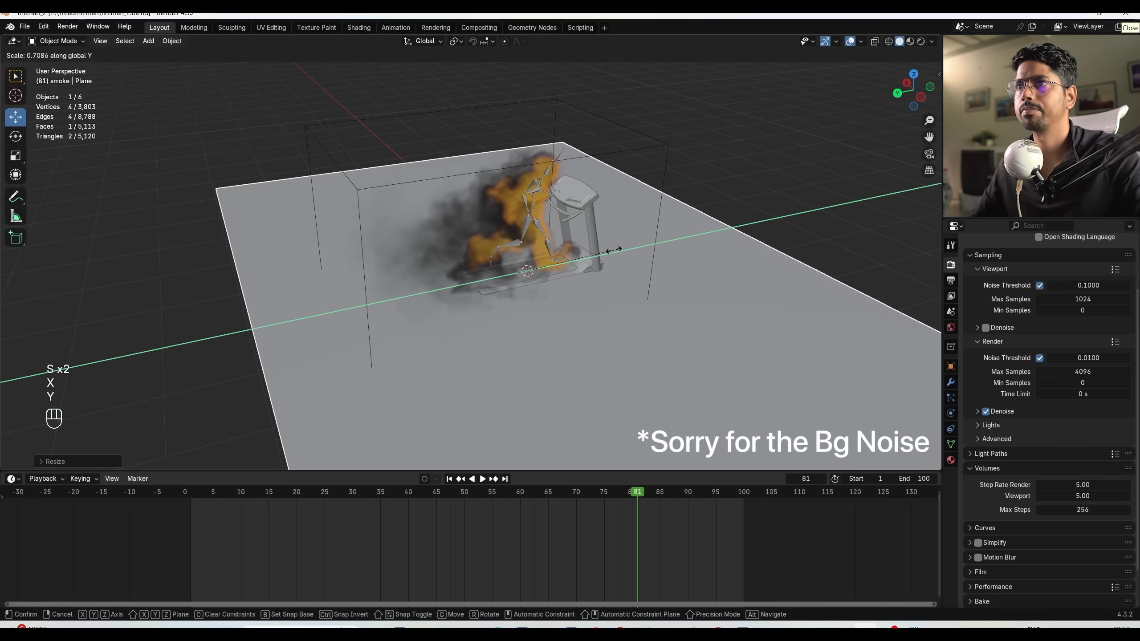
pyautogui.press('y')
pyautogui.click(823, 199)
# Add a camera and align it to the current view of the runner, treadmill and floor.
pyautogui.keyDown('shift'); pyautogui.moveTo(822, 200); pyautogui.dragTo(679, 236, button='middle'); pyautogui.keyUp('shift')
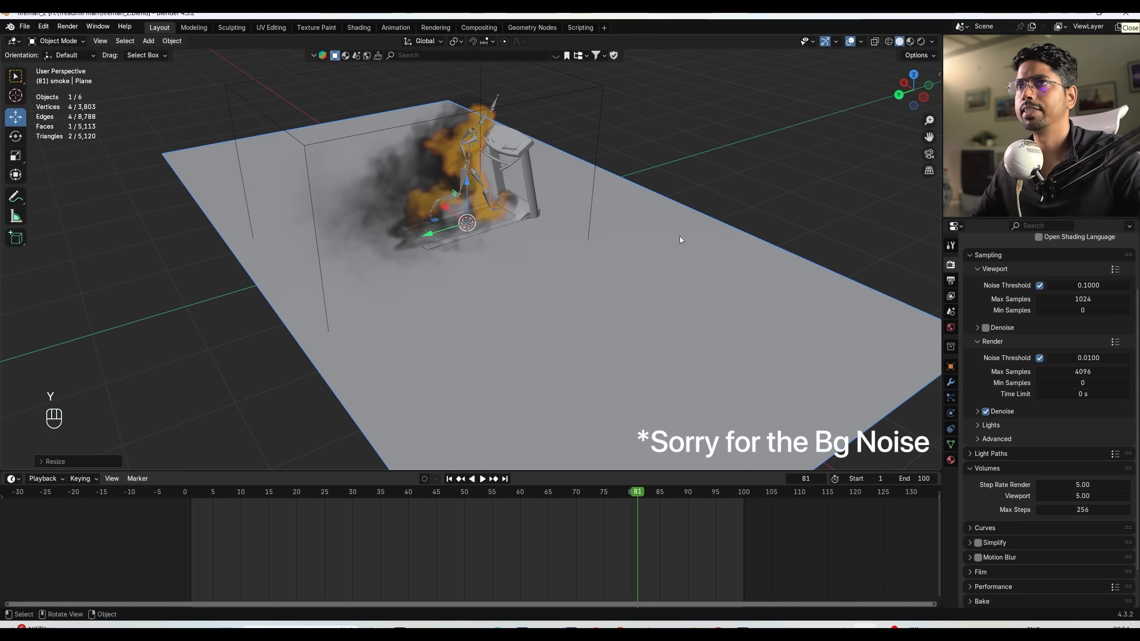
pyautogui.hotkey('shift', 'a')
pyautogui.click(549, 406)
pyautogui.hotkey('ctrl', 'alt')
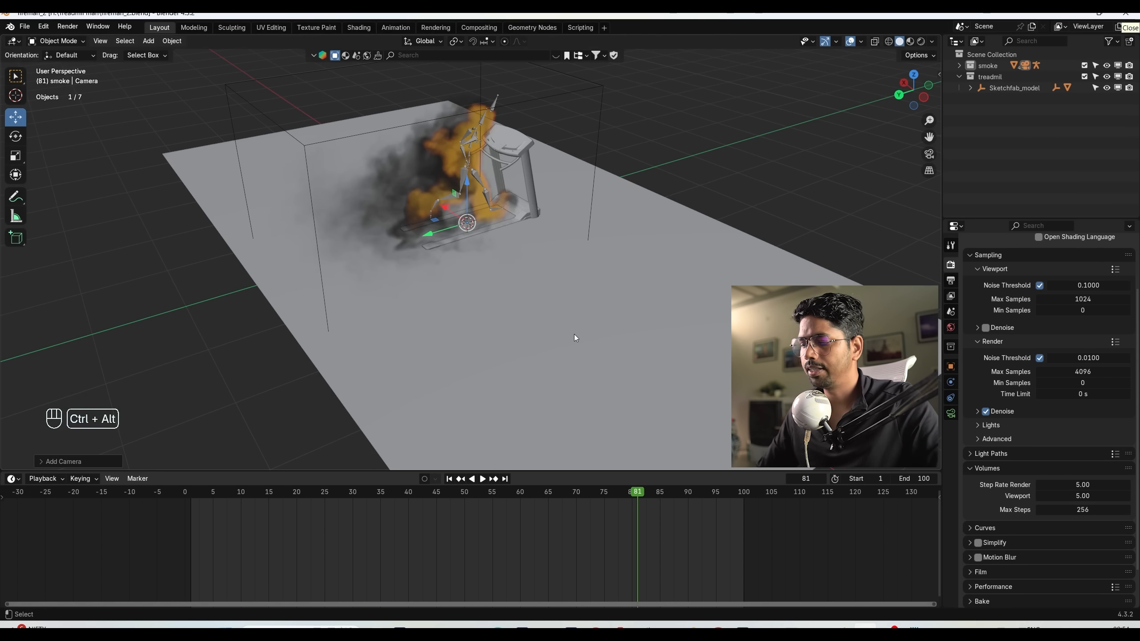
pyautogui.press('ctrl+alt+KP_0')
# Lock the camera to the view and reframe the shot to bring the runner closer to the frame's centre.
pyautogui.press('n')
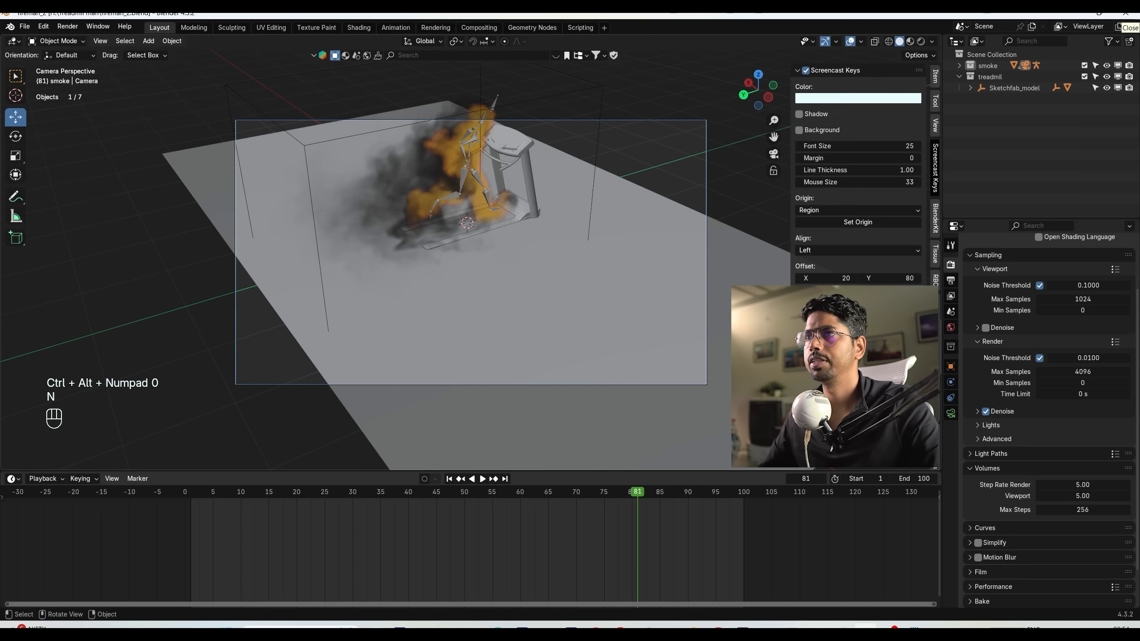
pyautogui.click(936, 128)
pyautogui.click(868, 219)
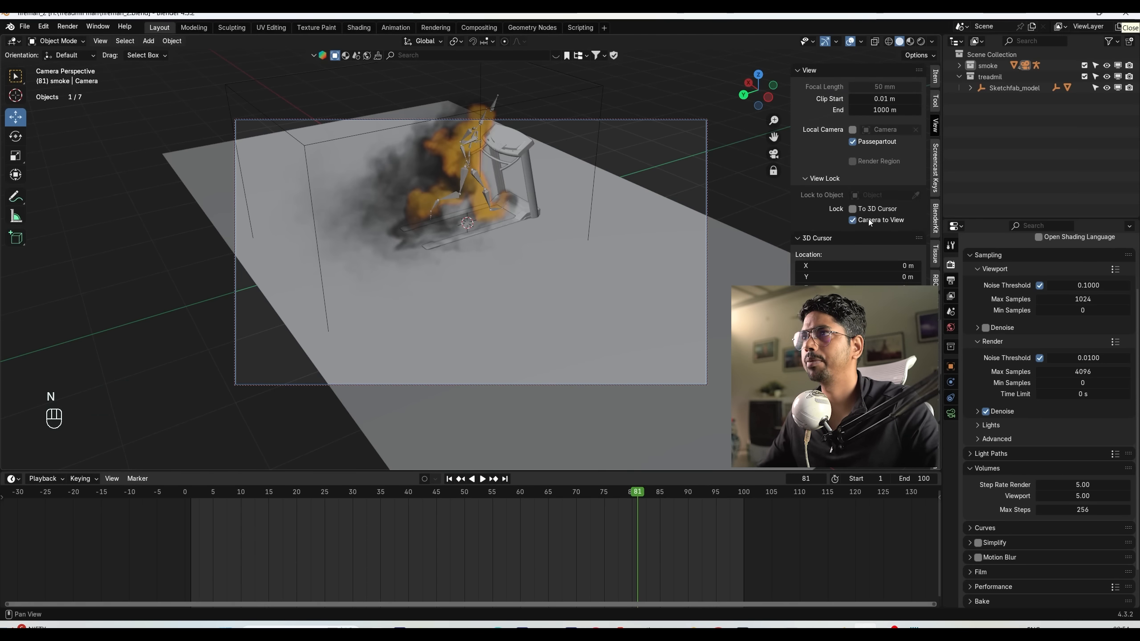
pyautogui.press('n')
pyautogui.keyDown('shift'); pyautogui.moveTo(533, 265); pyautogui.dragTo(588, 323, button='middle'); pyautogui.keyUp('shift')
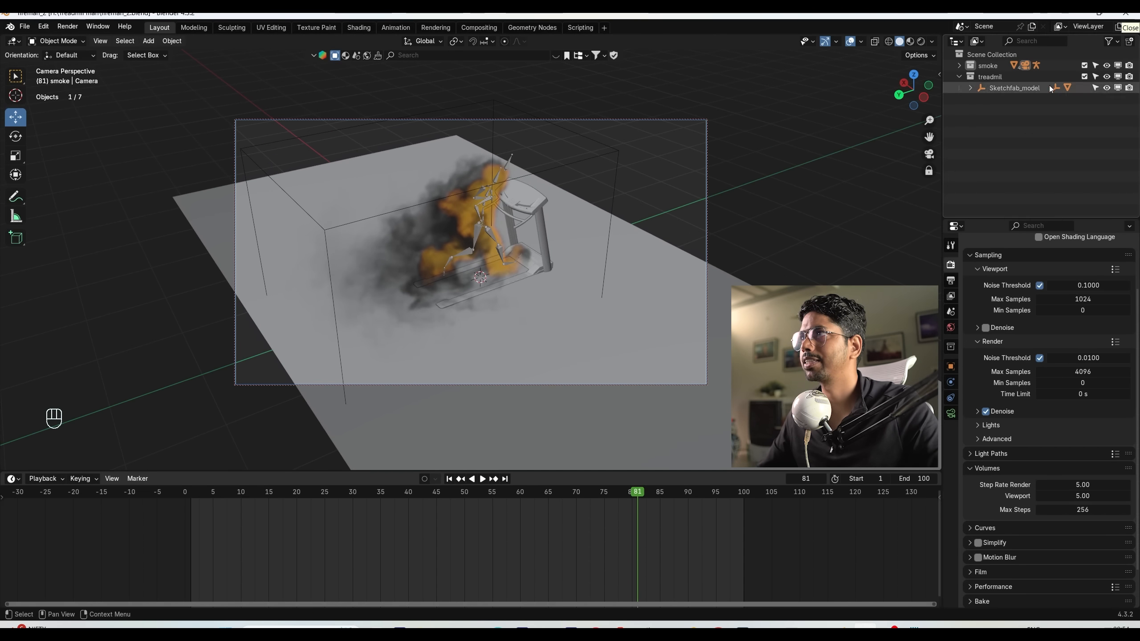
# Move the camera to a new collection named camera and lights.
pyautogui.click(950, 366)
pyautogui.press('m')
pyautogui.click(701, 202)
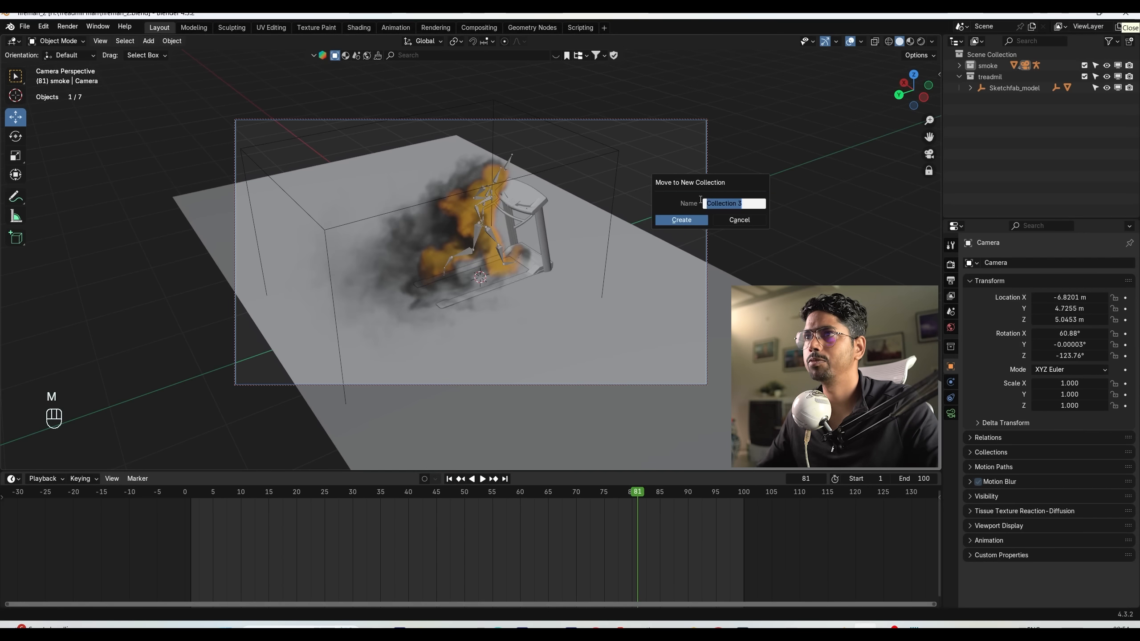
pyautogui.write('camera and lights')
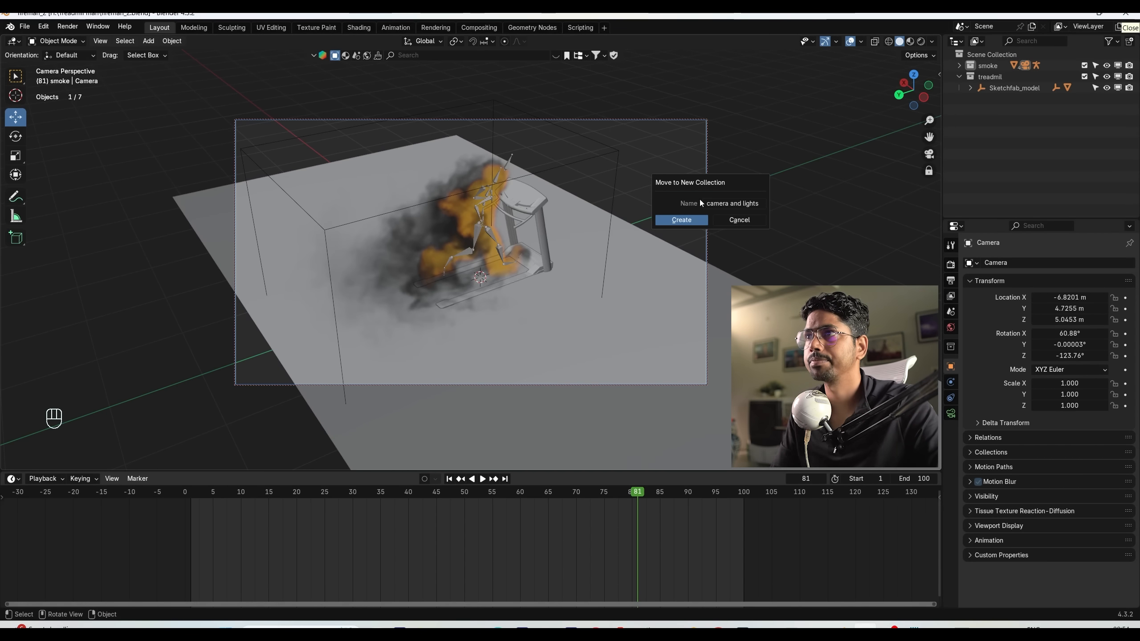
pyautogui.press('Return')
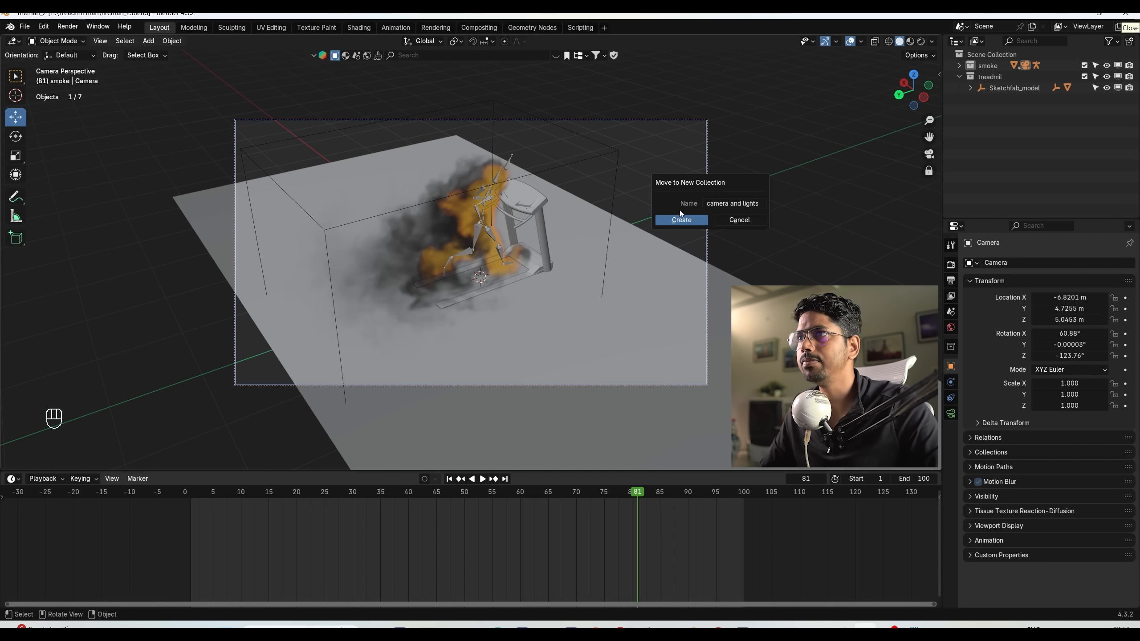
pyautogui.click(683, 220)
# Show the camera's Thirds composition guide and adjust the framing of the burning runner and treadmill.
pyautogui.click(951, 415)
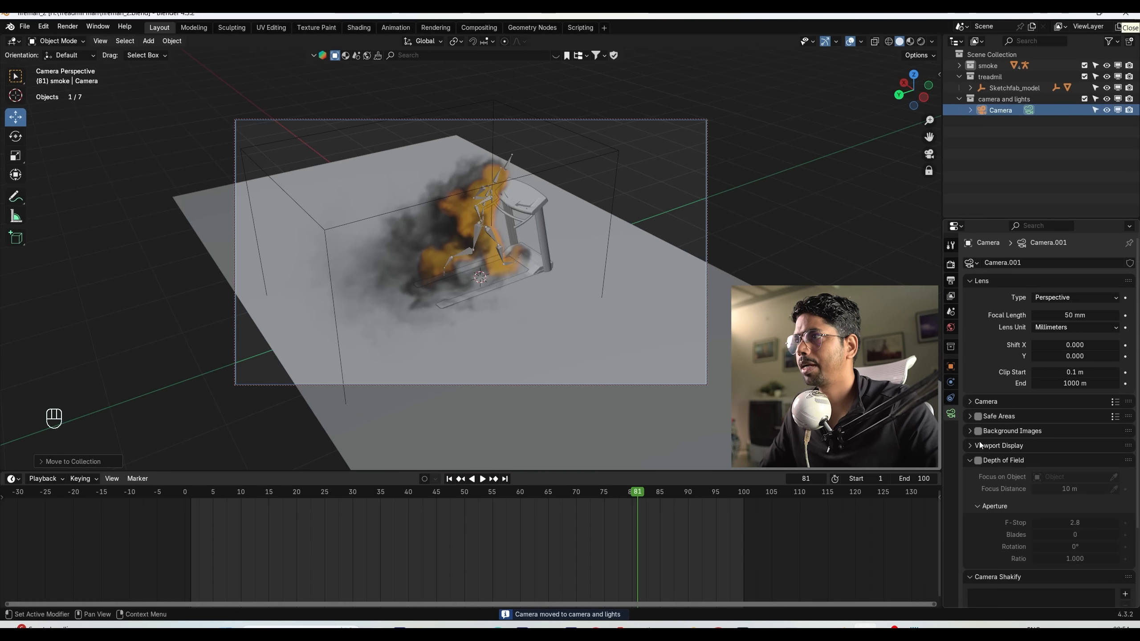
pyautogui.click(994, 447)
pyautogui.scroll(-2, 998, 462)
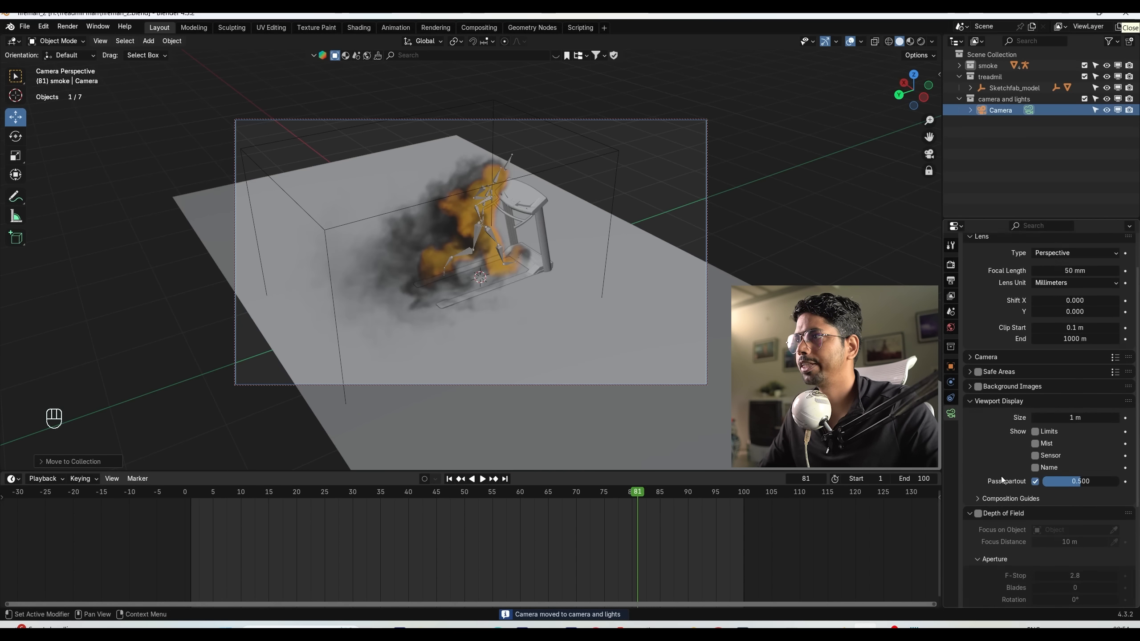
pyautogui.click(1006, 498)
pyautogui.click(1036, 516)
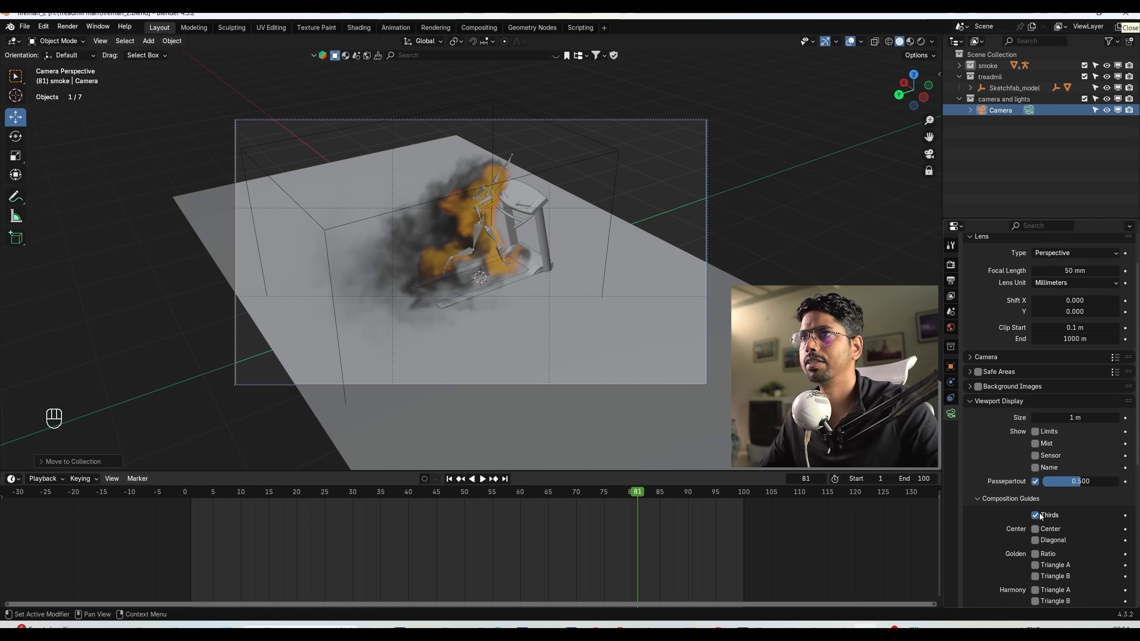
pyautogui.moveTo(591, 307)
pyautogui.keyDown('shift'); pyautogui.mouseDown(button='middle')
pyautogui.moveTo(614, 312)
pyautogui.moveTo(601, 321)
pyautogui.mouseUp(button='middle'); pyautogui.keyUp('shift')
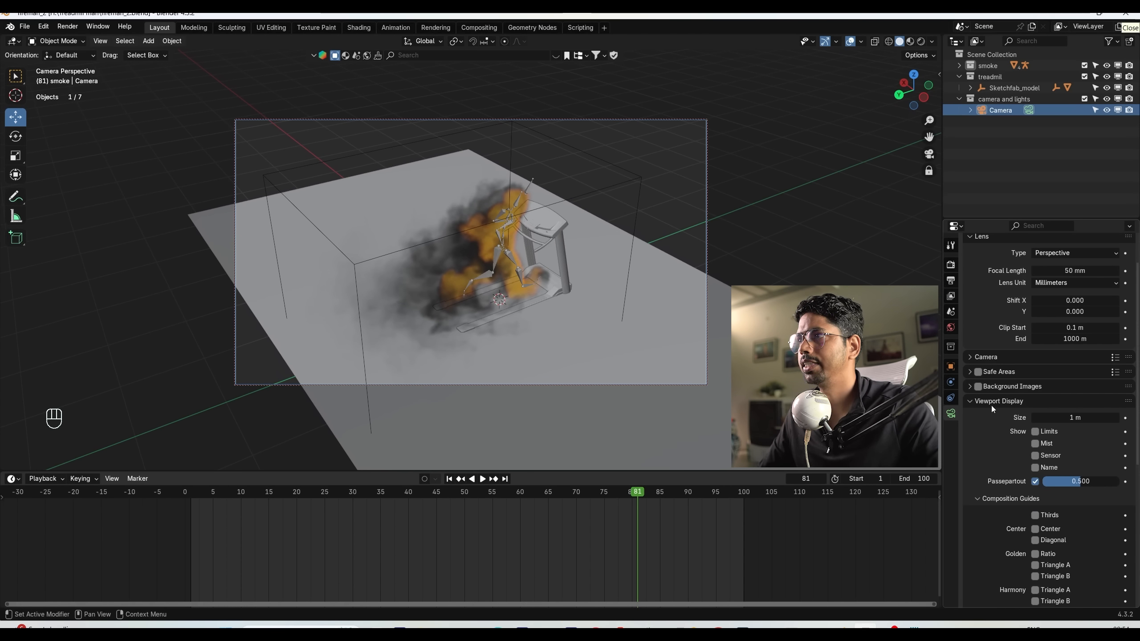
# Set the camera's passepartout opacity to 1.000 and compare the view with the passepartout switched off and on.
pyautogui.moveTo(1075, 481); pyautogui.dragTo(1115, 481)
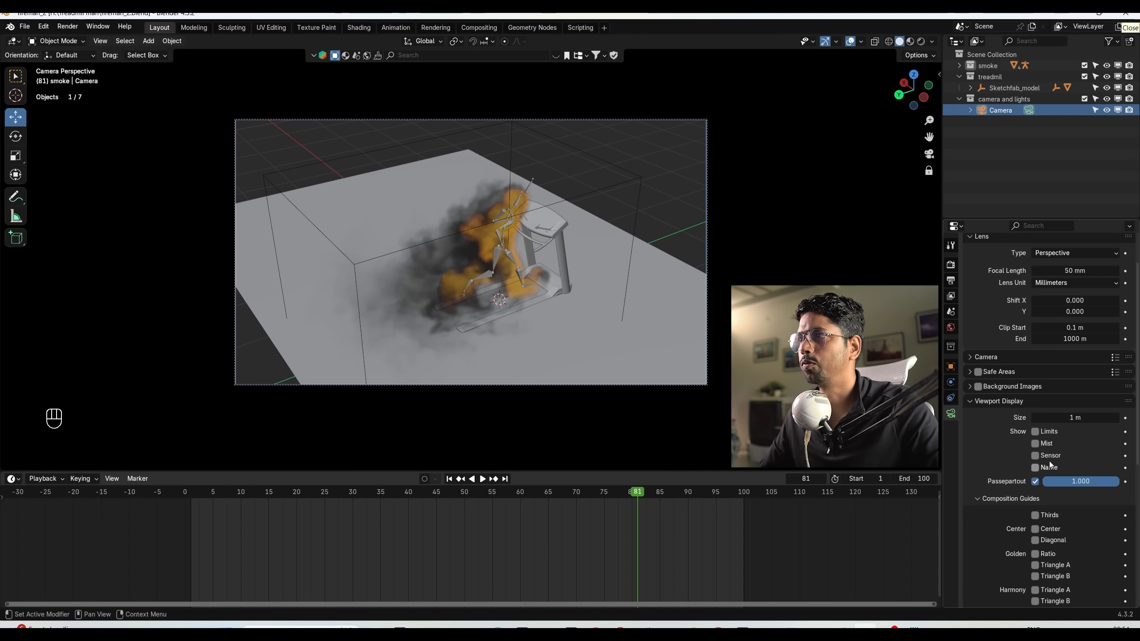
pyautogui.press('n')
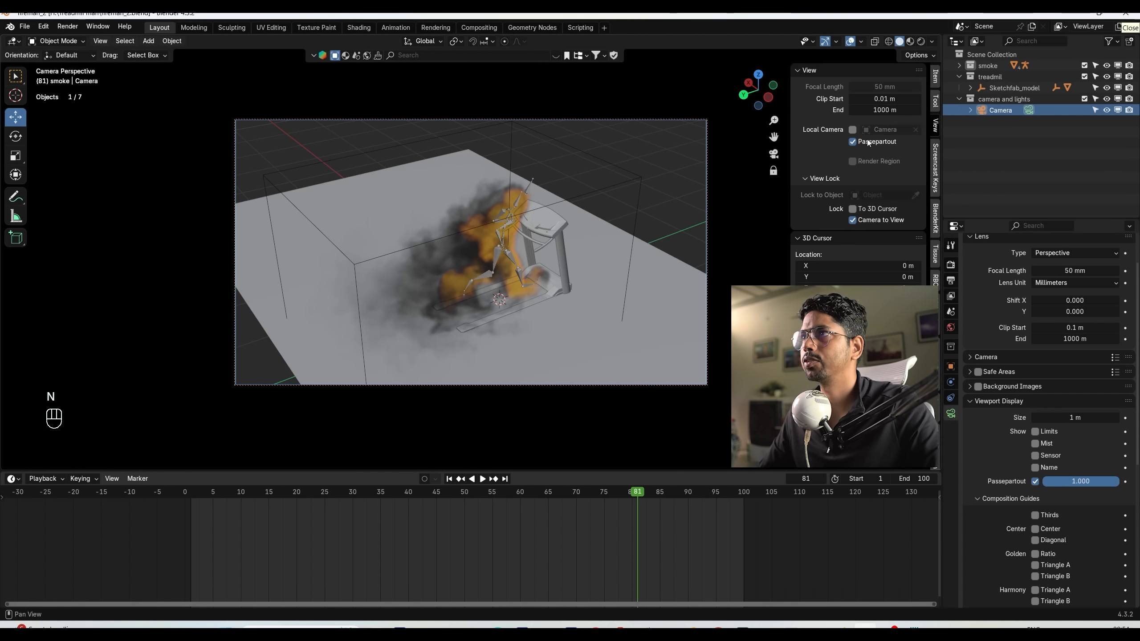
pyautogui.click(852, 142)
pyautogui.click(852, 143)
pyautogui.click(852, 142)
pyautogui.click(852, 142)
pyautogui.click(853, 142)
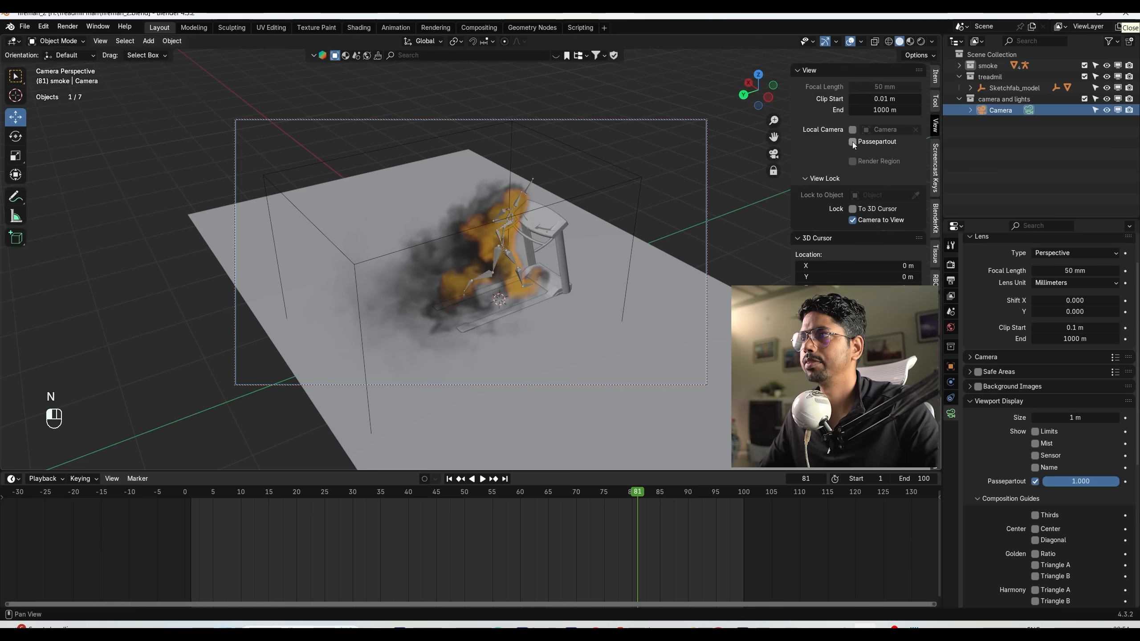
pyautogui.click(852, 142)
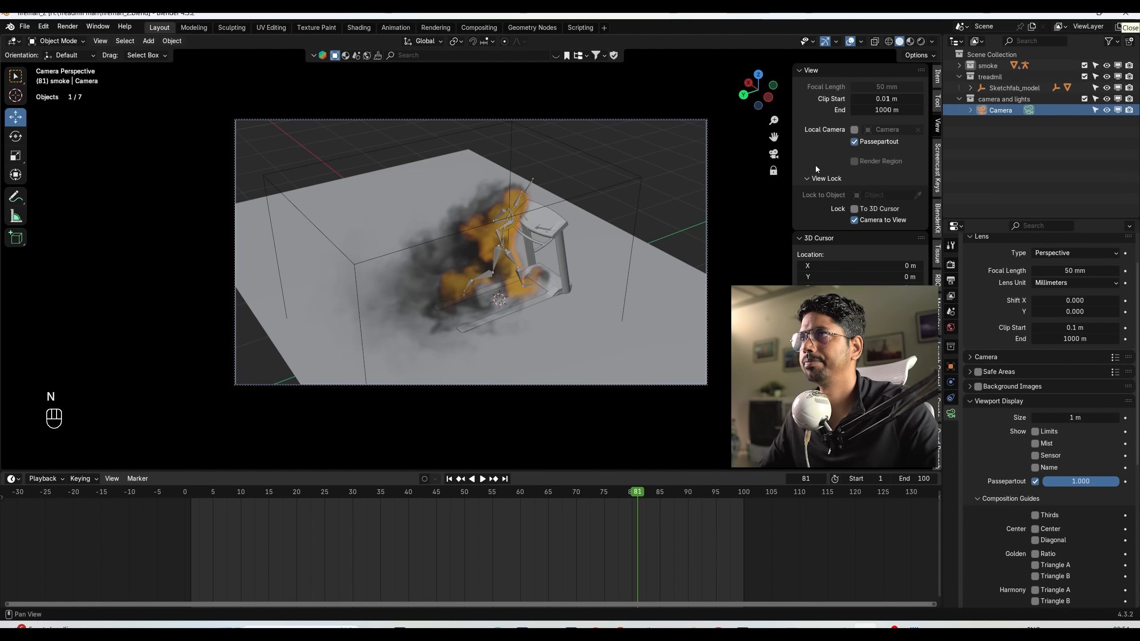
pyautogui.press('n')
pyautogui.click(994, 401)
# Play the animation from the first frame through the camera, stop it and return to frame 1.
pyautogui.click(449, 479)
pyautogui.click(481, 479)
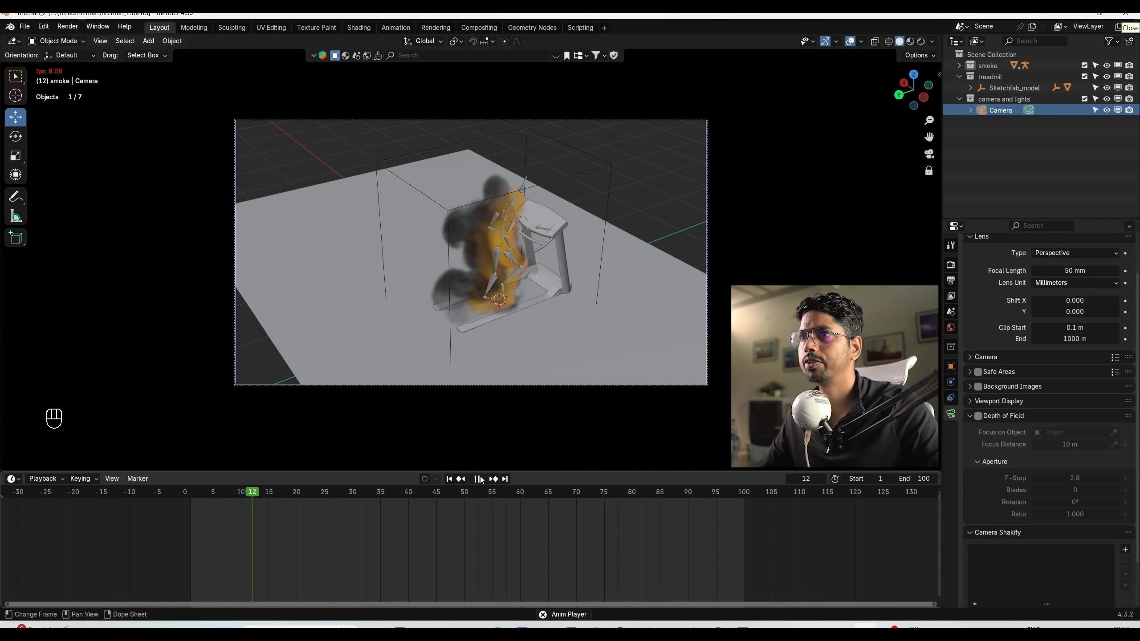
pyautogui.click(480, 479)
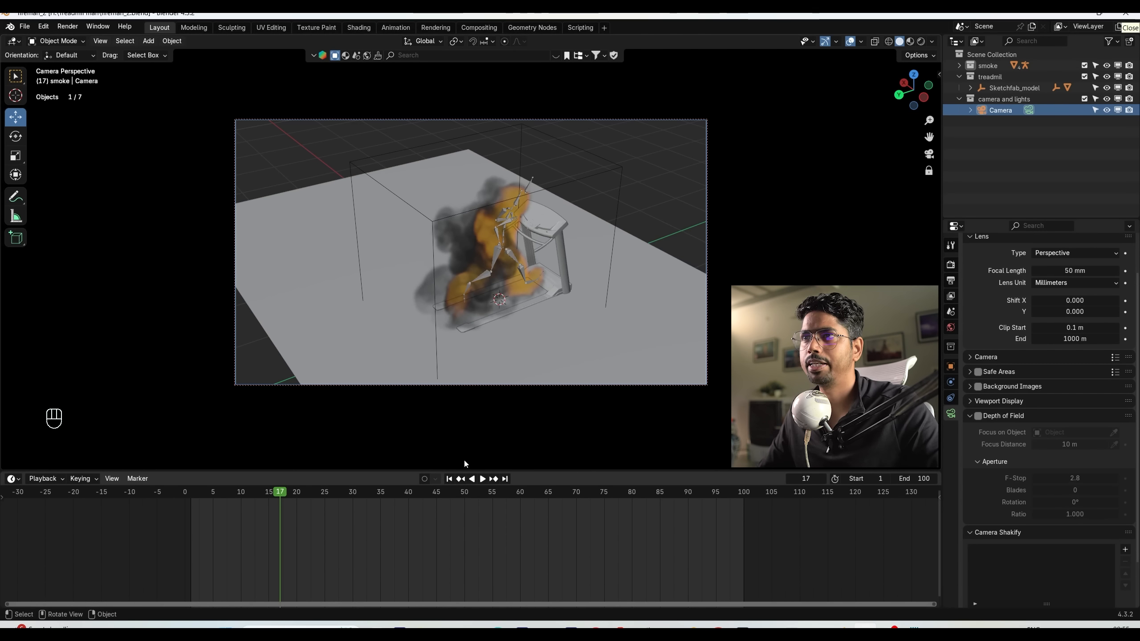
pyautogui.click(450, 480)
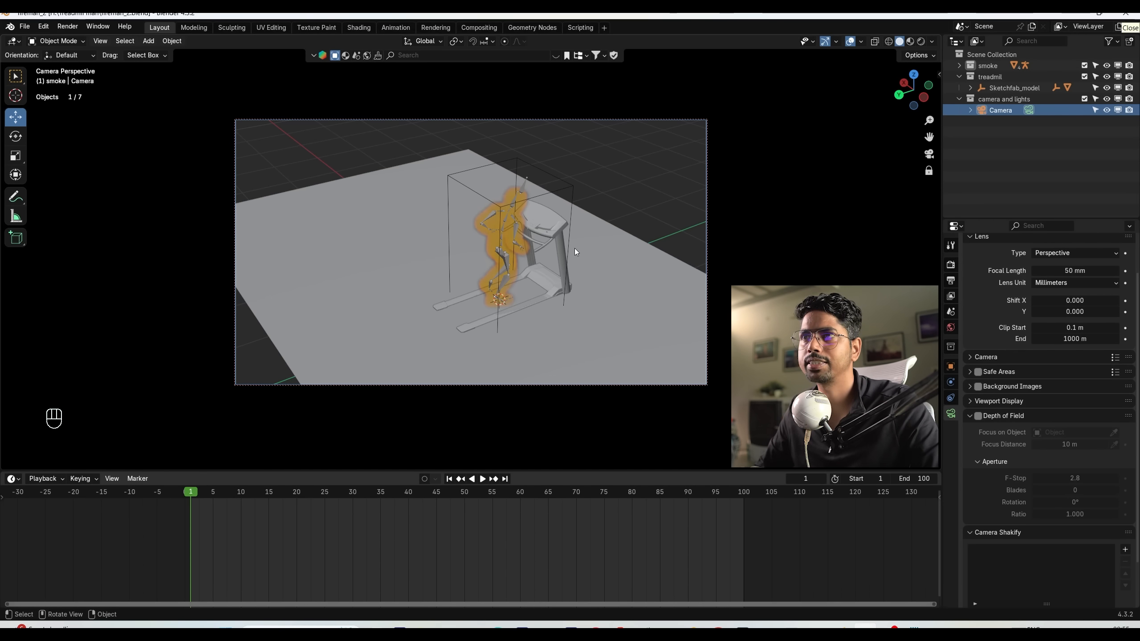
# Try moving the floor plane along the X axis toward the back of the shot, and undo the move.
pyautogui.click(588, 310)
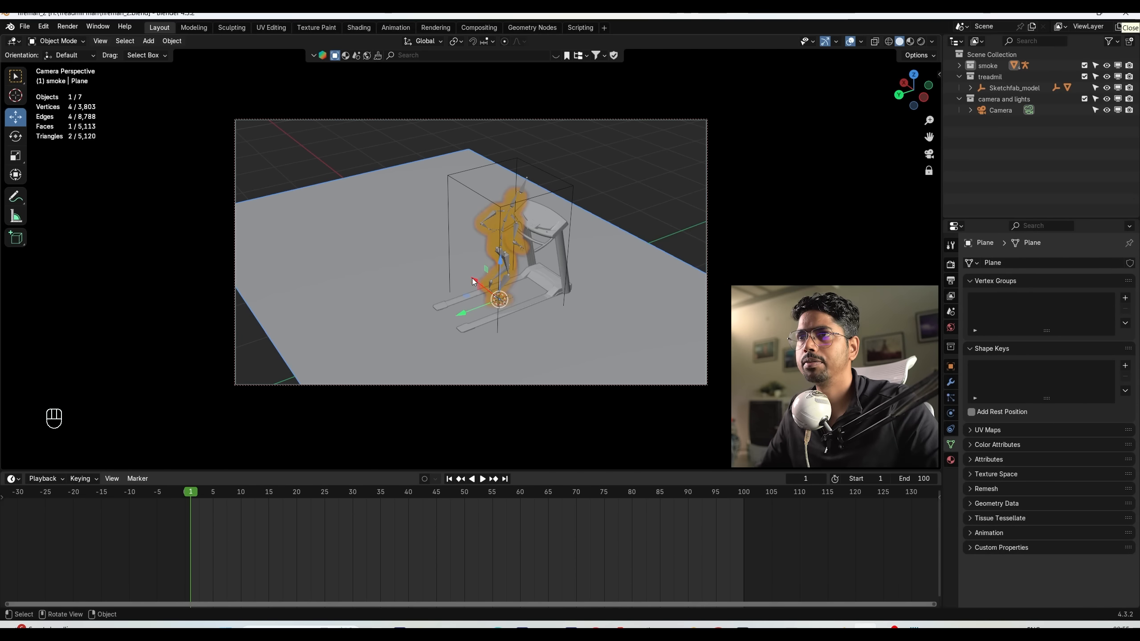
pyautogui.moveTo(472, 281); pyautogui.dragTo(409, 245)
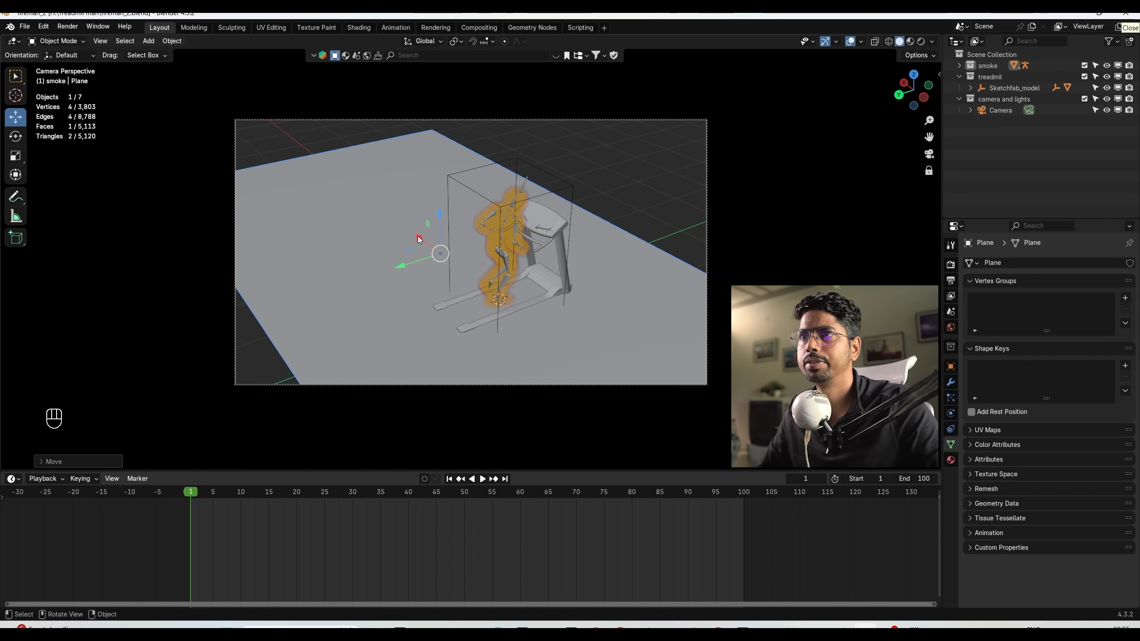
pyautogui.hotkey('ctrl', 'z')
pyautogui.hotkey('ctrl', 'z')
# Turn off the Camera to View lock so the camera keeps its framing.
pyautogui.press('n')
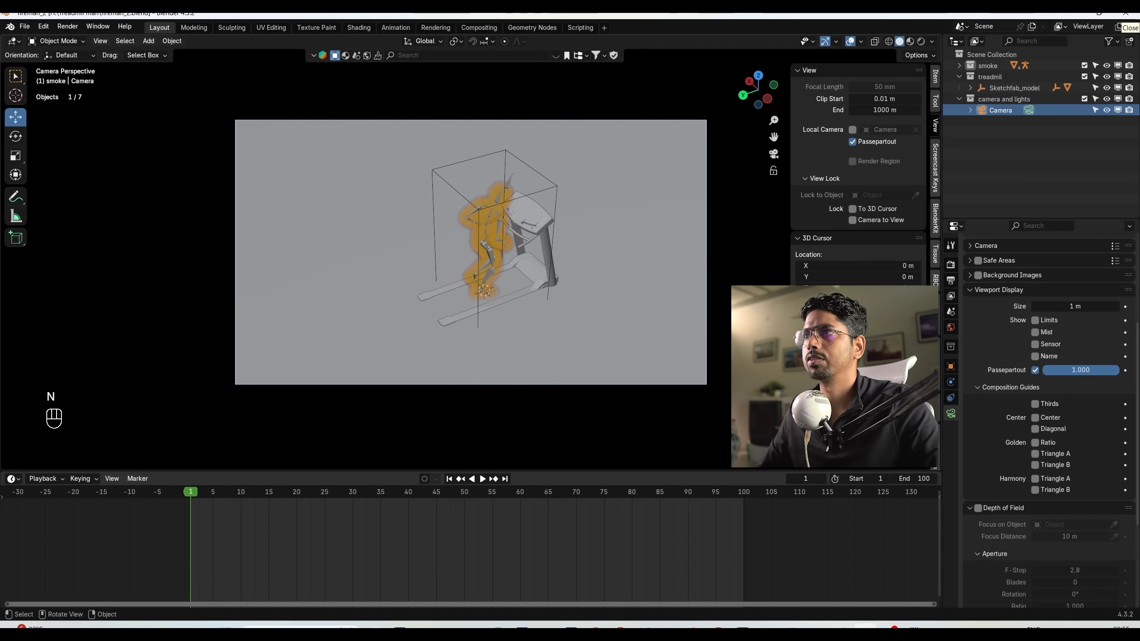
pyautogui.press('n')
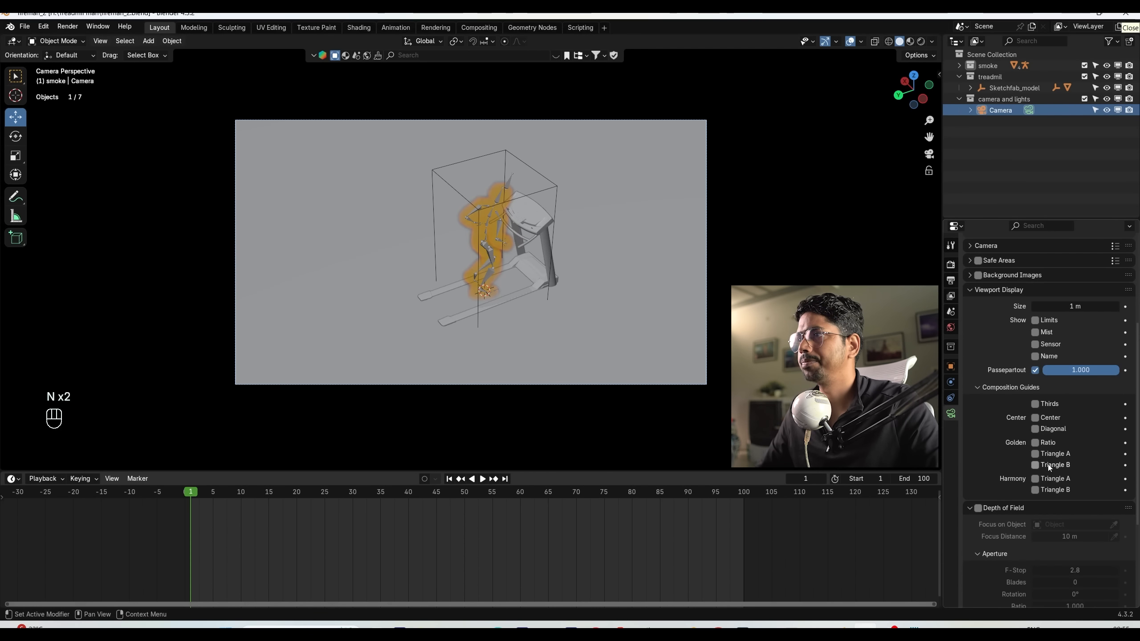
# Open the extensions list in the Preferences to look up the Camera Shakify add-on.
pyautogui.click(43, 26)
pyautogui.click(72, 168)
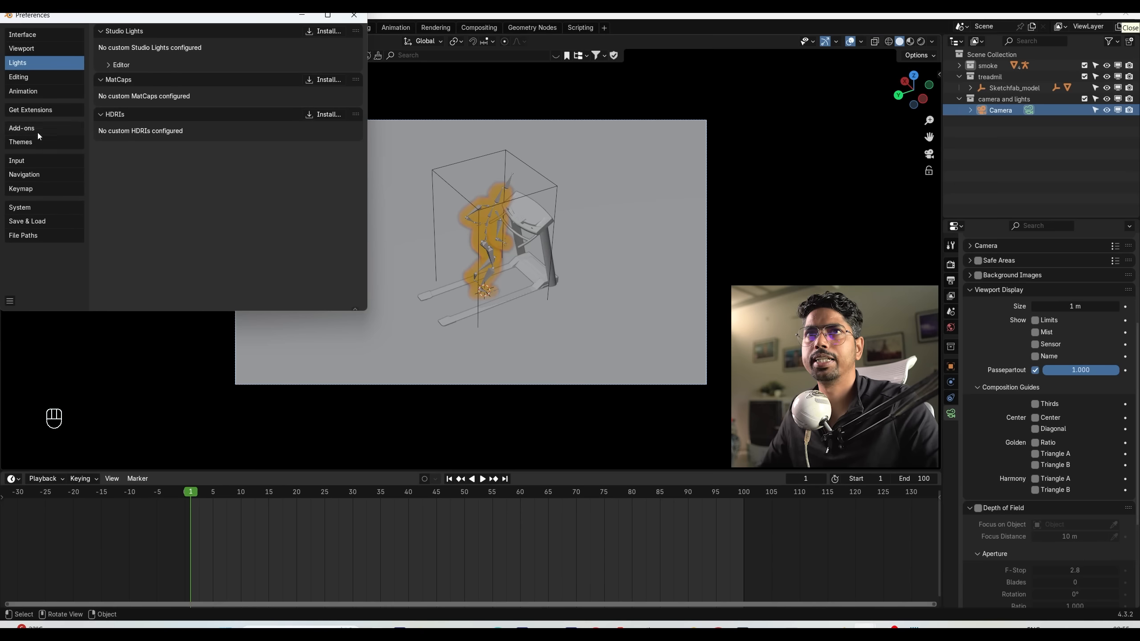
pyautogui.click(39, 111)
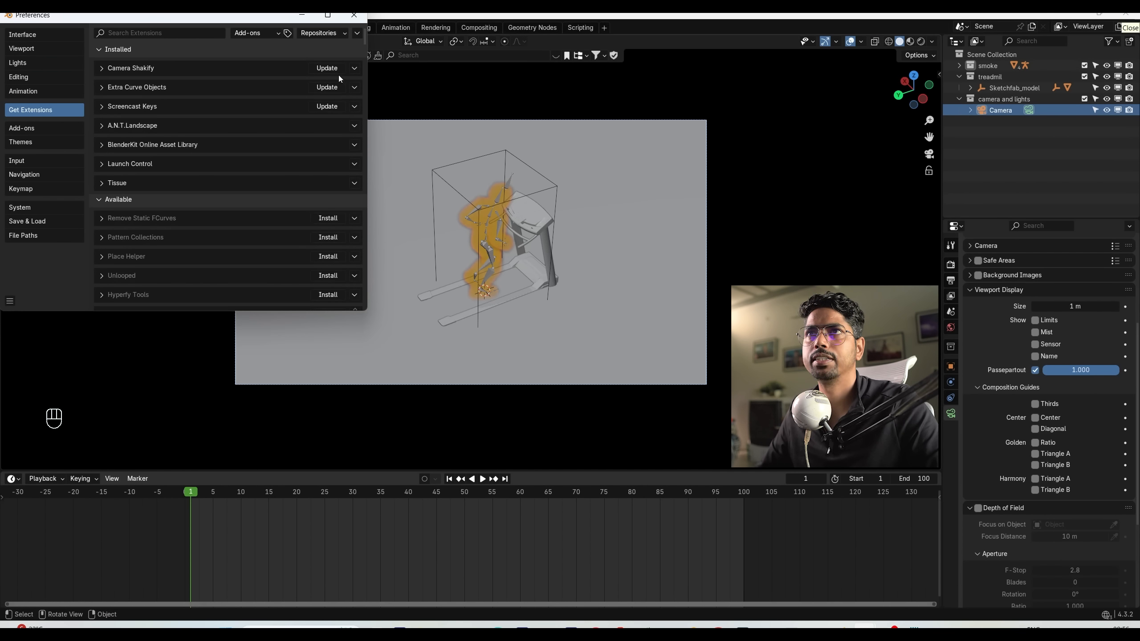
# Update the Camera Shakify extension, look it up among the add-ons with "shak" to check that it is enabled, and close the Preferences.
pyautogui.click(325, 70)
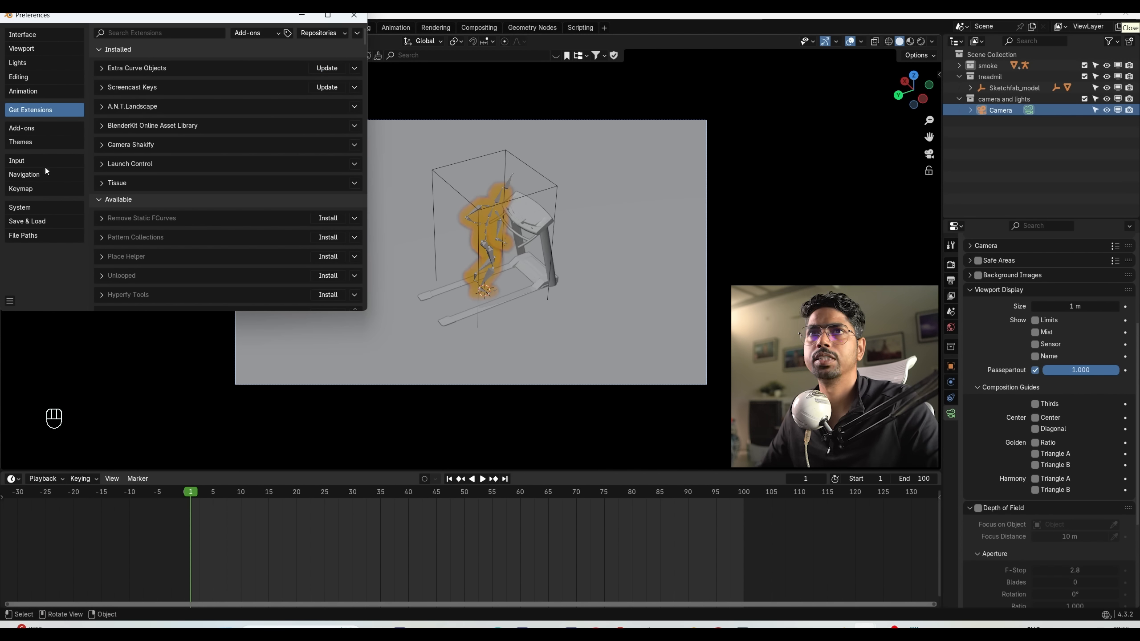
pyautogui.click(42, 128)
pyautogui.click(157, 34)
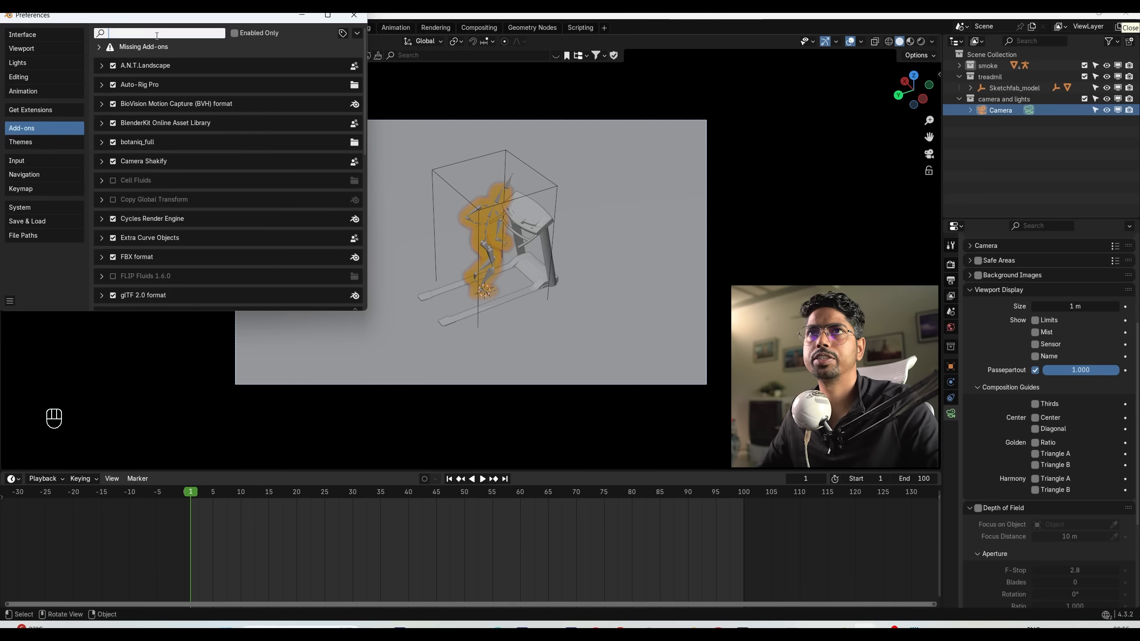
pyautogui.write('shak')
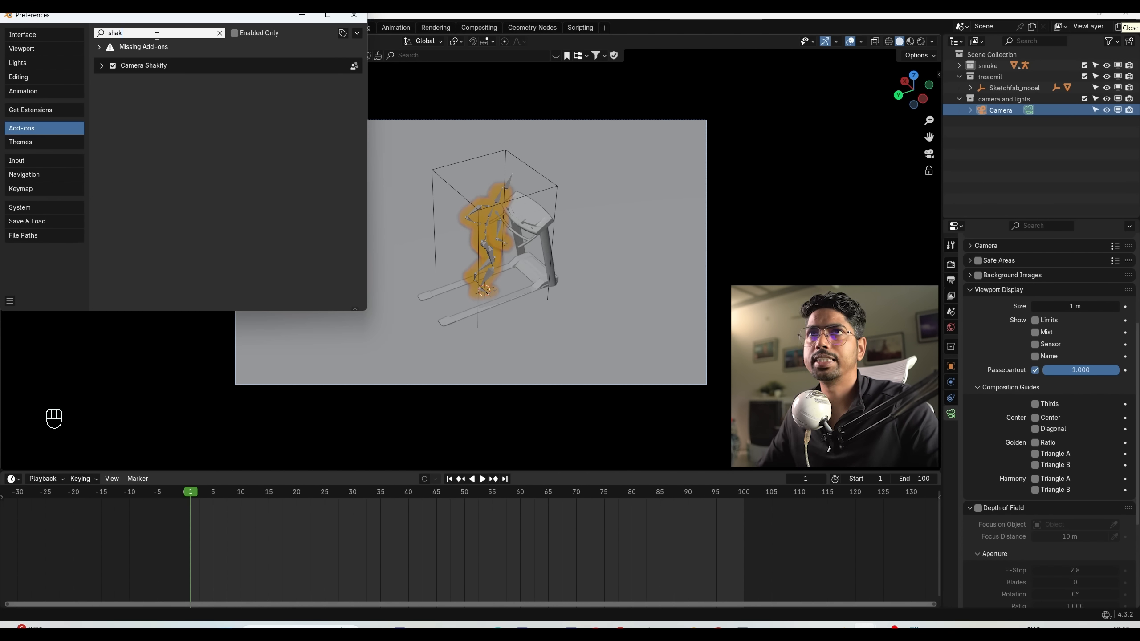
pyautogui.click(354, 15)
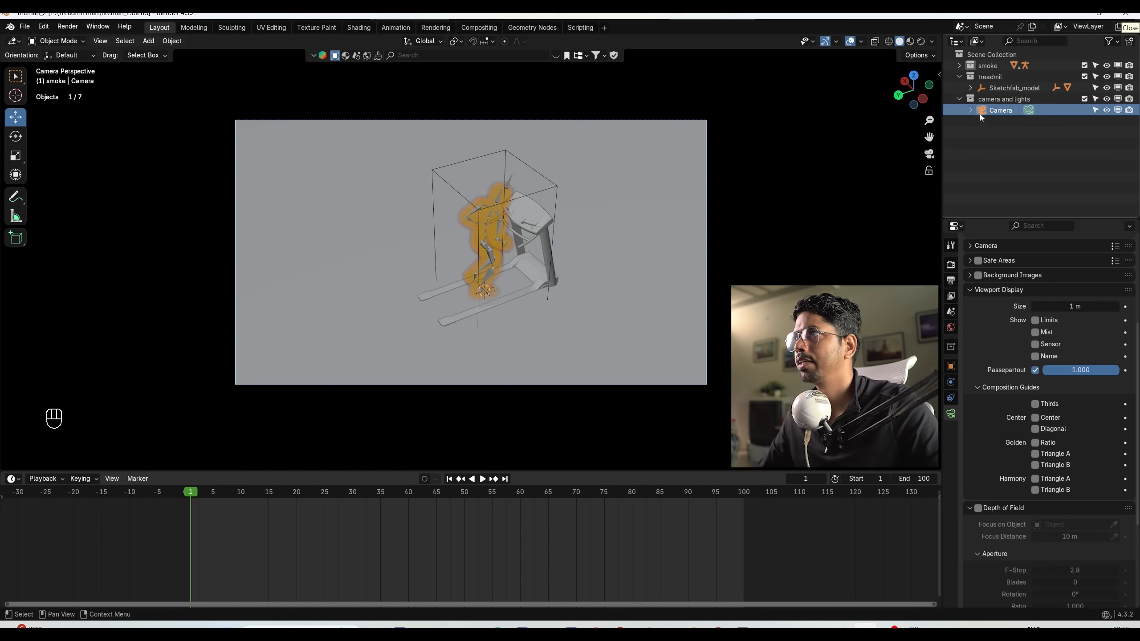
# Add an Investigation shake to the camera with Camera Shakify.
pyautogui.click(999, 289)
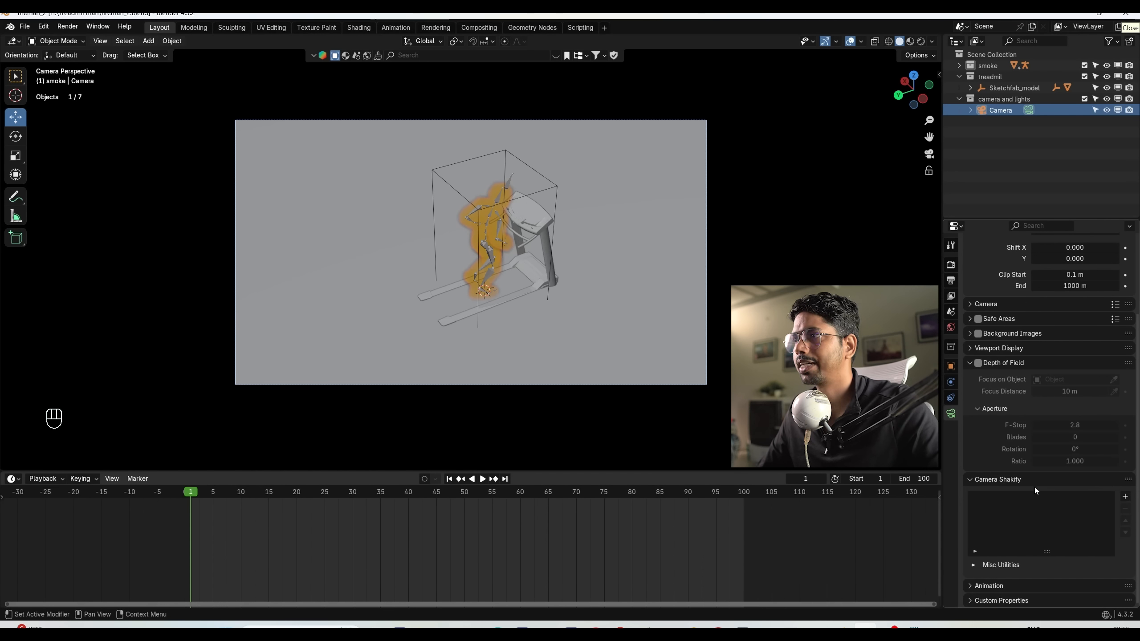
pyautogui.click(1125, 497)
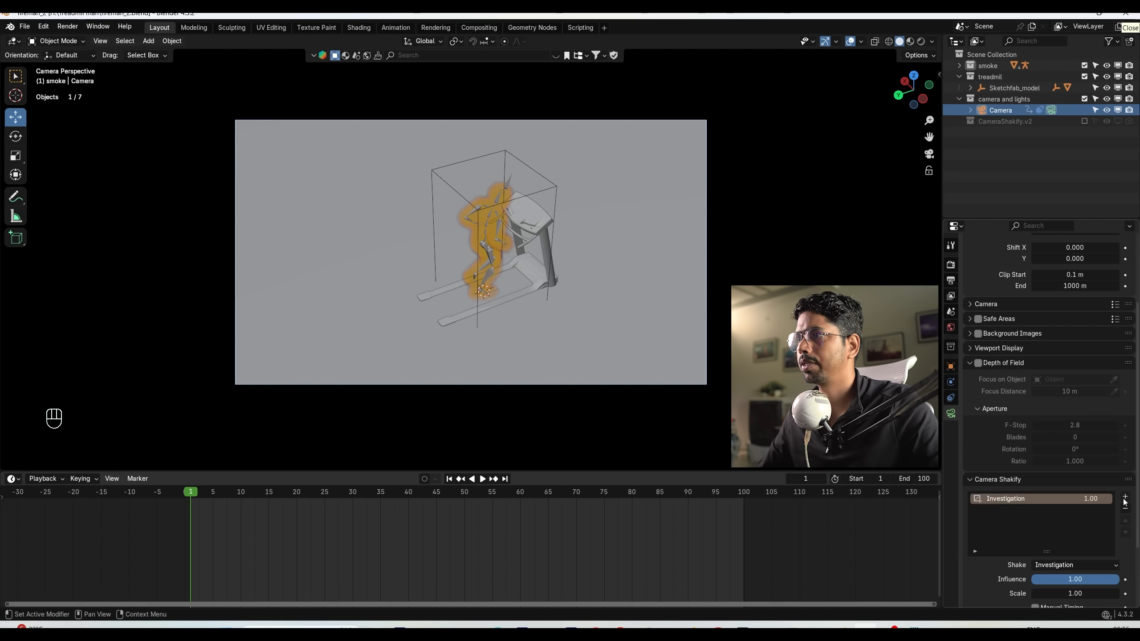
pyautogui.scroll(-2, 987, 519)
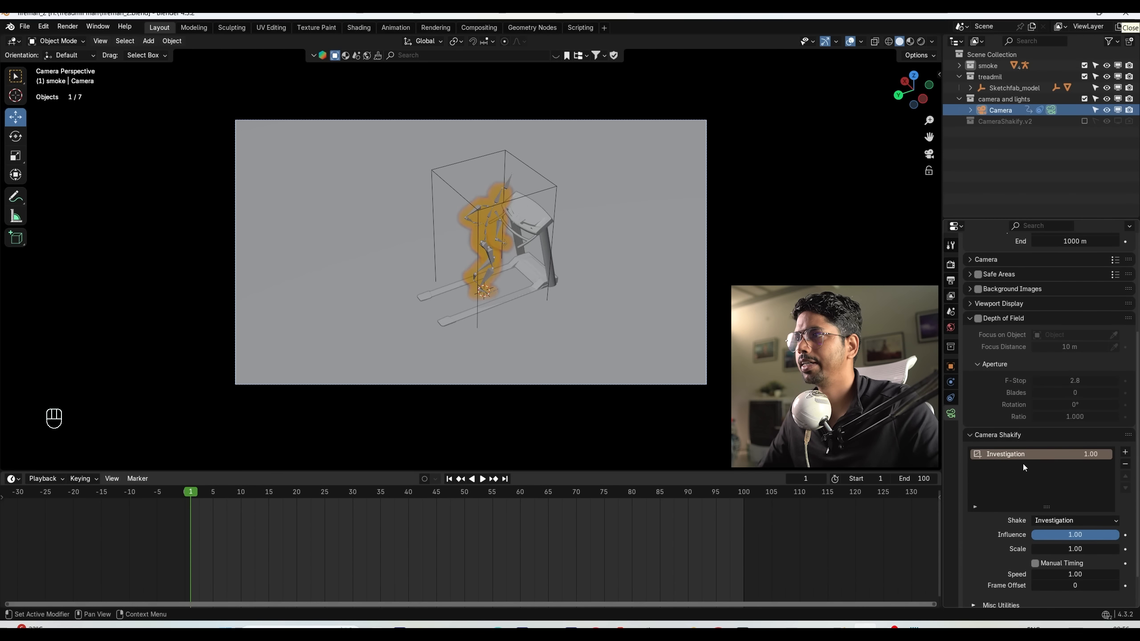
# Play the animation briefly to preview the camera shake, stop it and return to the first frame.
pyautogui.click(482, 479)
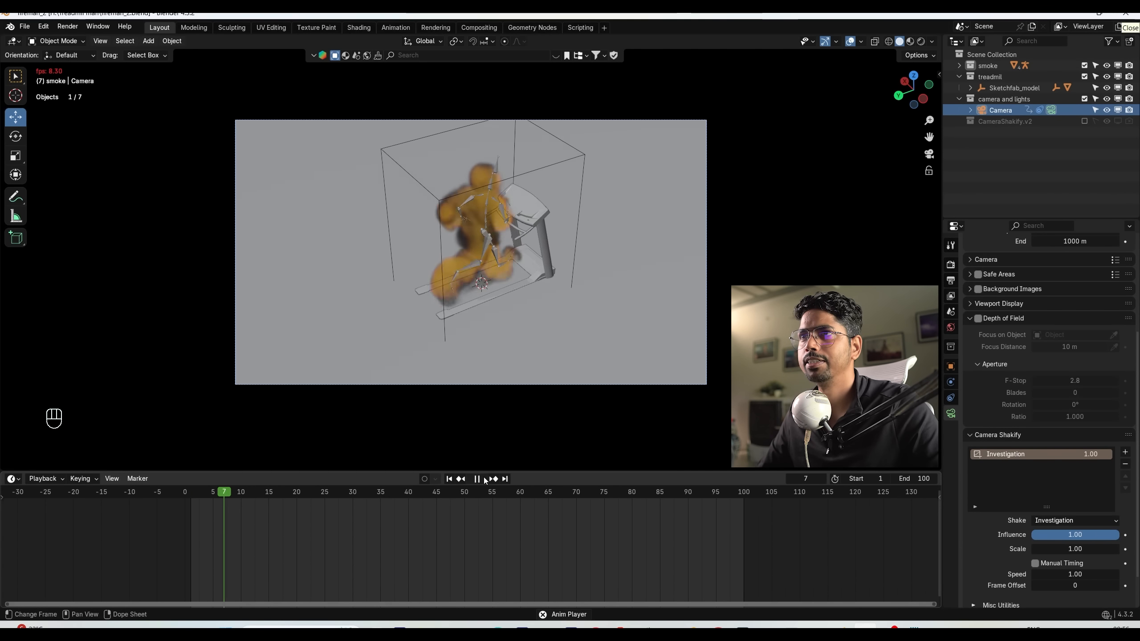
pyautogui.click(477, 479)
pyautogui.click(449, 479)
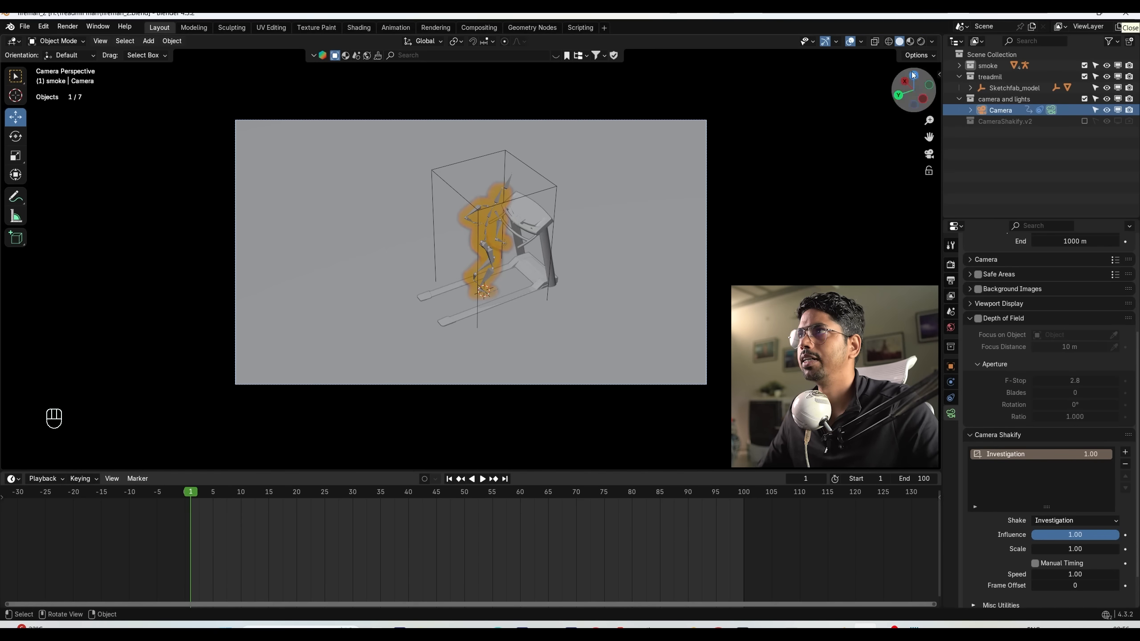
# Hide the Smoke Domain in the viewport and play the animation to preview the camera shake without the smoke.
pyautogui.click(959, 66)
pyautogui.click(1106, 154)
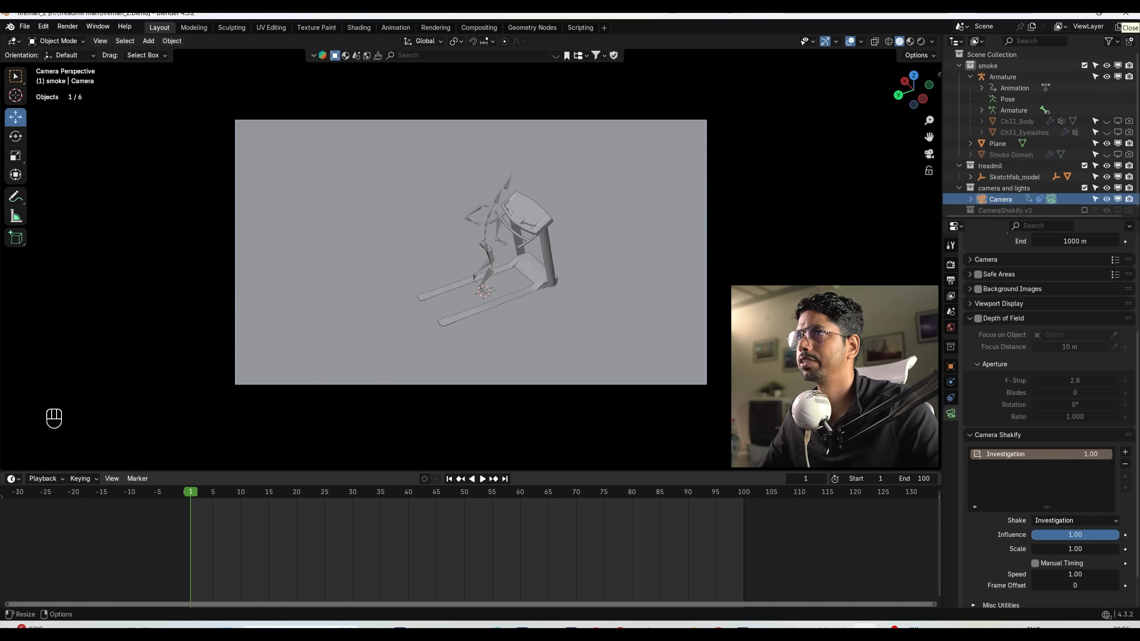
pyautogui.click(482, 479)
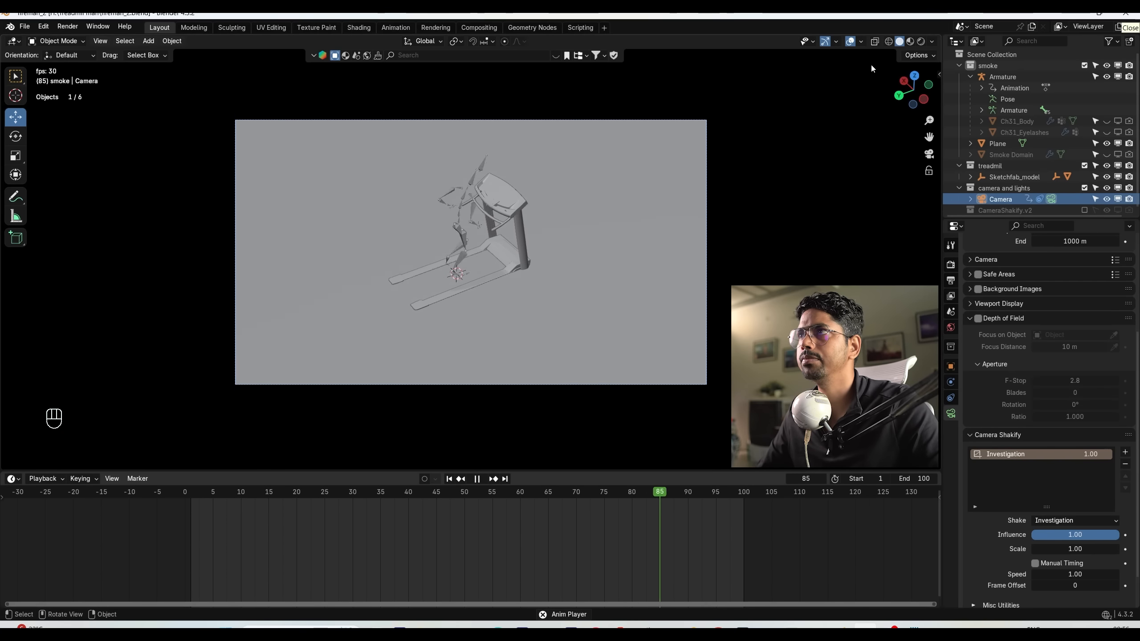
# Turn on the wireframe overlay in the 3D viewport and stop the animation playback.
pyautogui.click(861, 41)
pyautogui.click(792, 238)
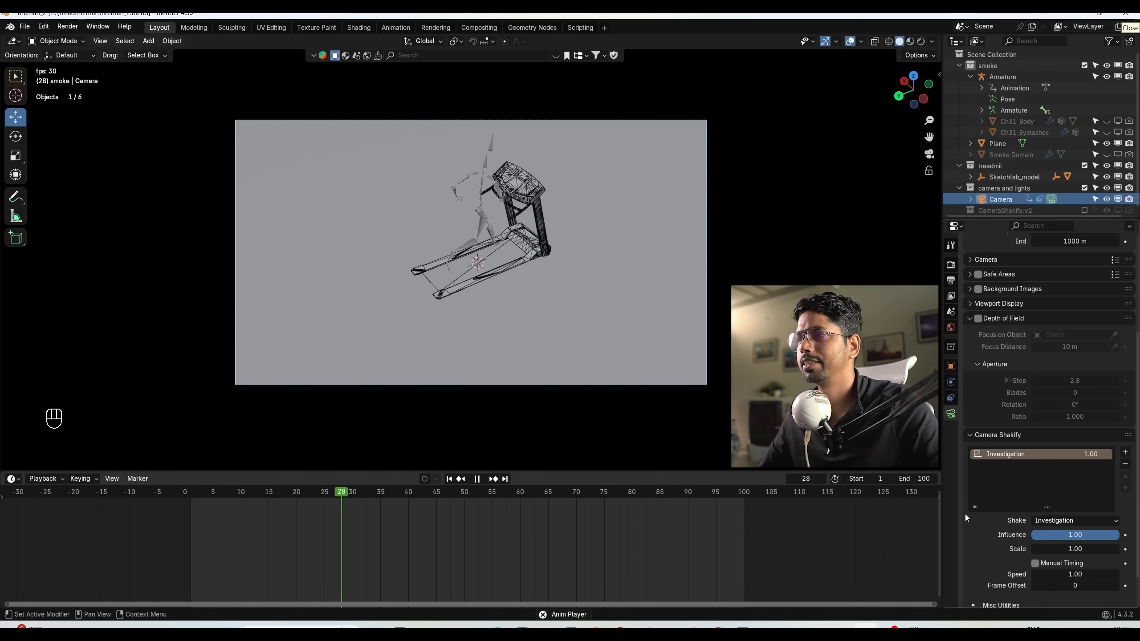
pyautogui.press('Escape')
# Set the camera's Investigation shake to an influence of 0.79 and a speed of 2, and preview the animation.
pyautogui.moveTo(1076, 538); pyautogui.dragTo(1058, 538)
pyautogui.click(1086, 575)
pyautogui.write('2')
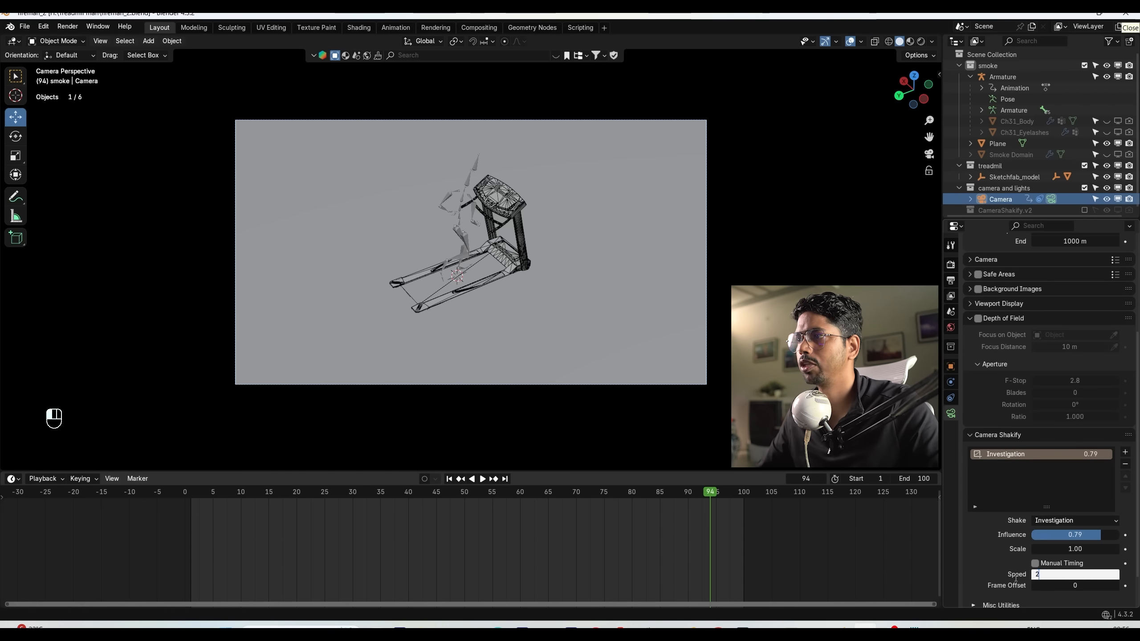
pyautogui.press('Return')
pyautogui.press('space')
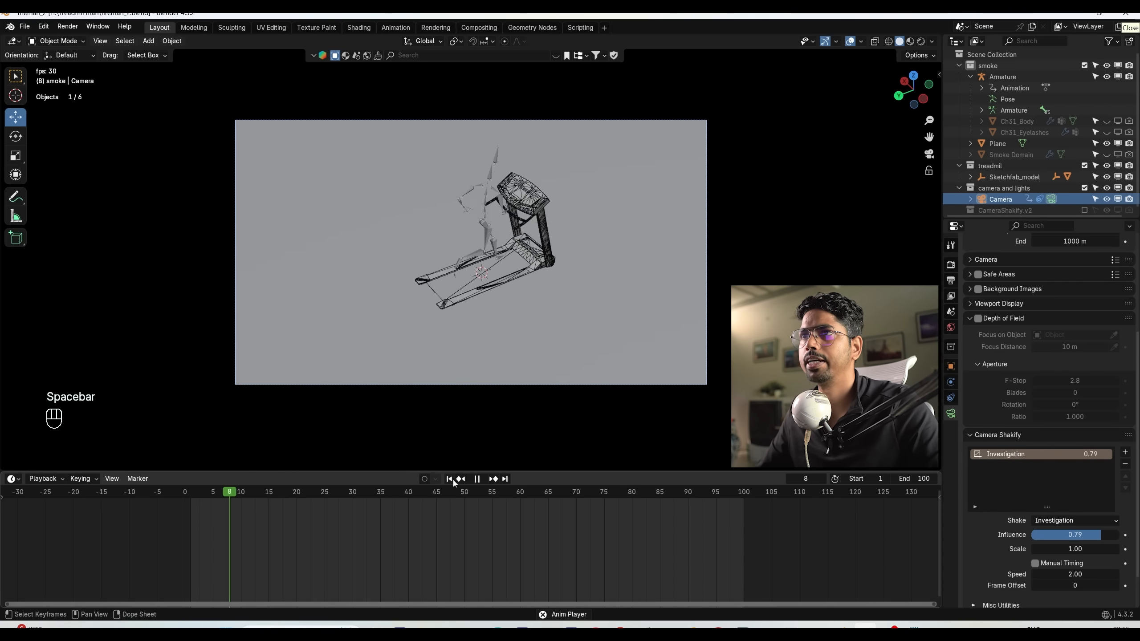
pyautogui.press('space')
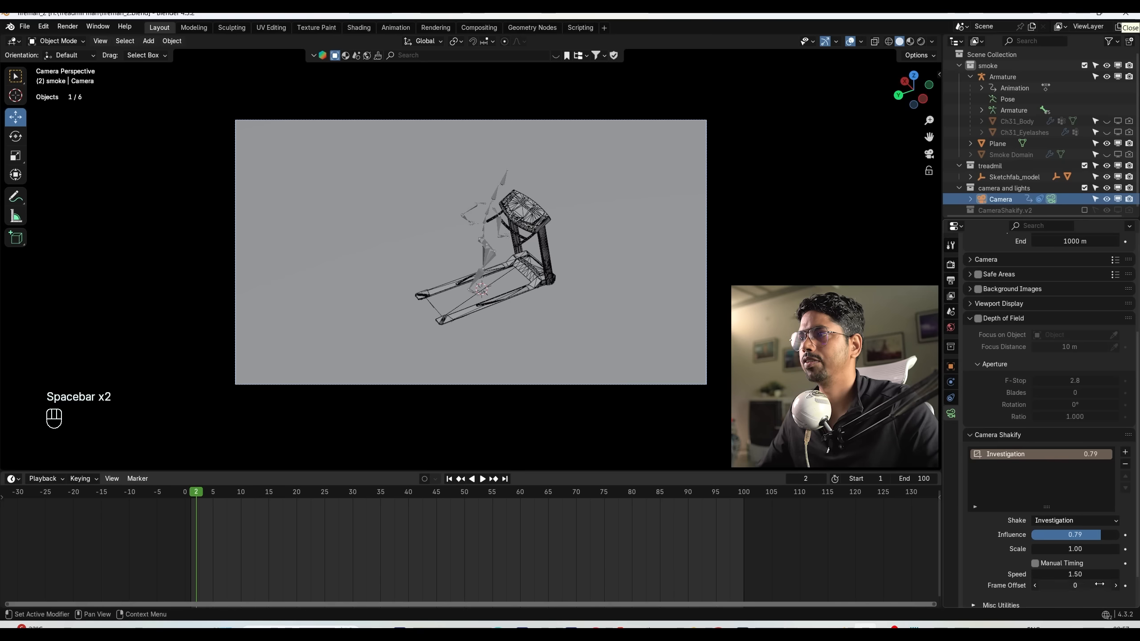
# Set the camera shake speed to 1.00 and play the animation to check the movement.
pyautogui.moveTo(1075, 574); pyautogui.dragTo(951, 570)
pyautogui.press('space')
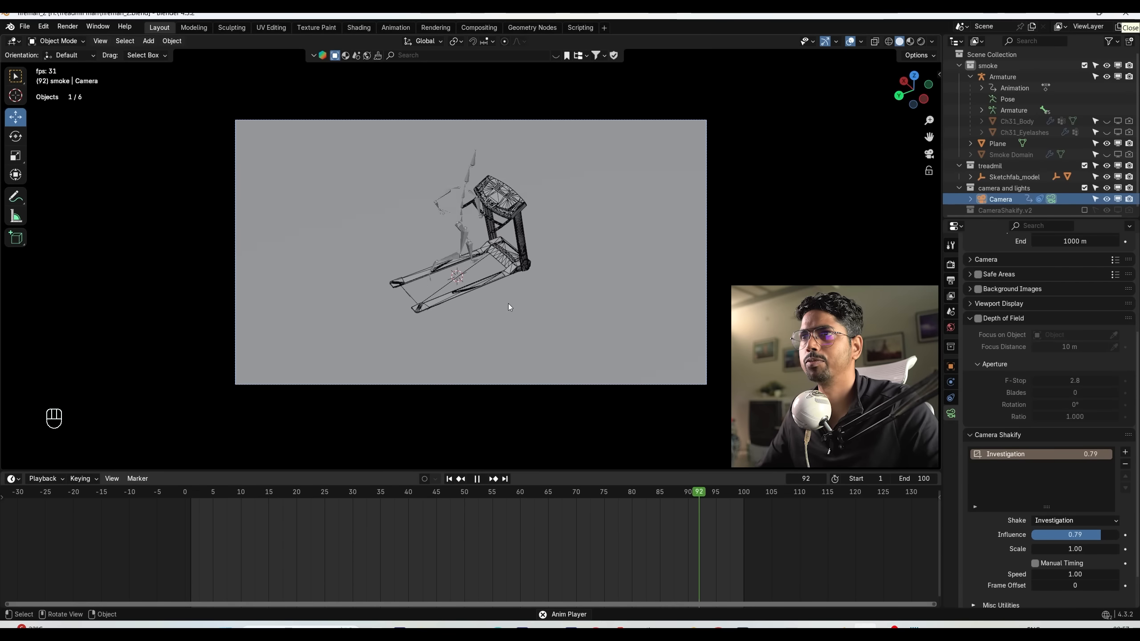
pyautogui.press('space')
# Collapse the camera's Camera Shakify and Depth of Field settings and save the file.
pyautogui.click(978, 437)
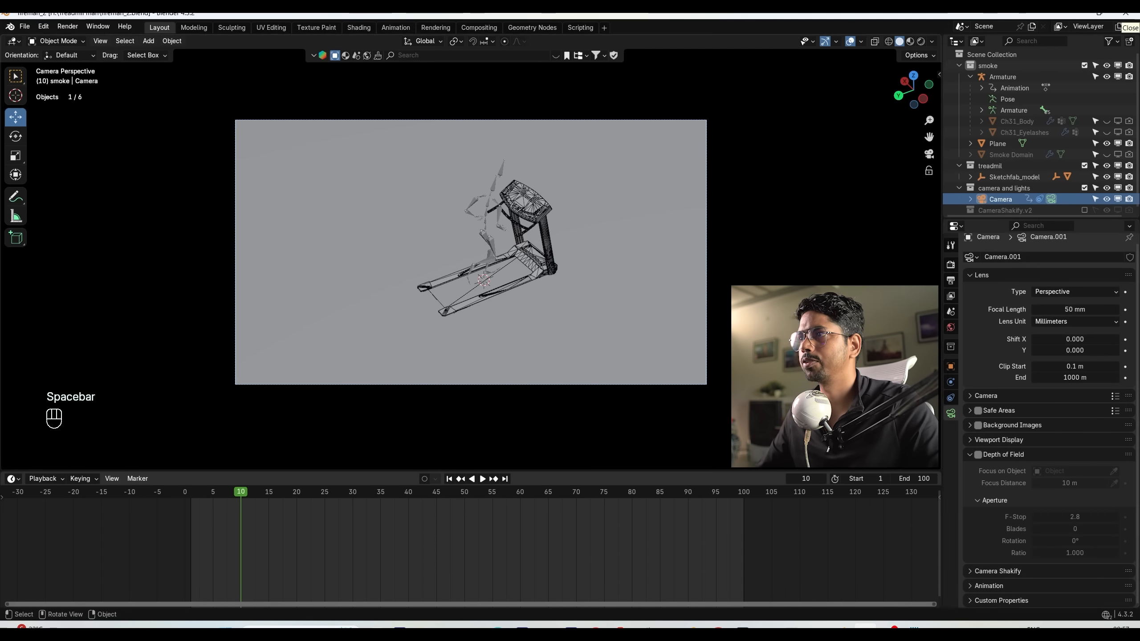
pyautogui.click(1001, 460)
pyautogui.hotkey('ctrl', 's')
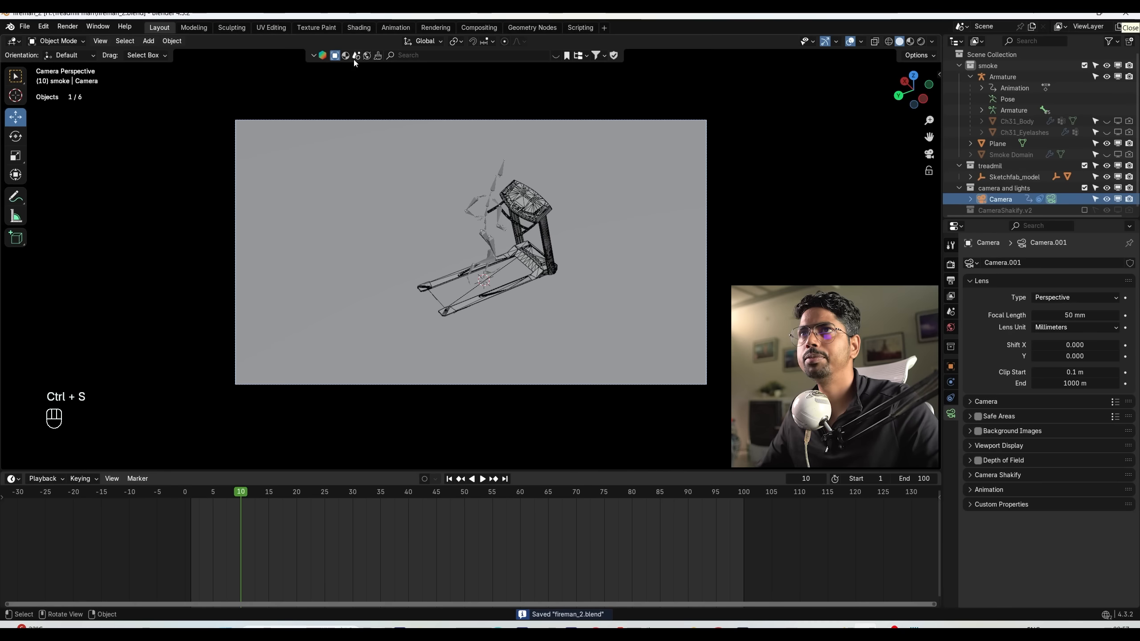
# Show the asset library bar and collapse the smoke, camera and lights, and treadmill collections.
pyautogui.click(556, 55)
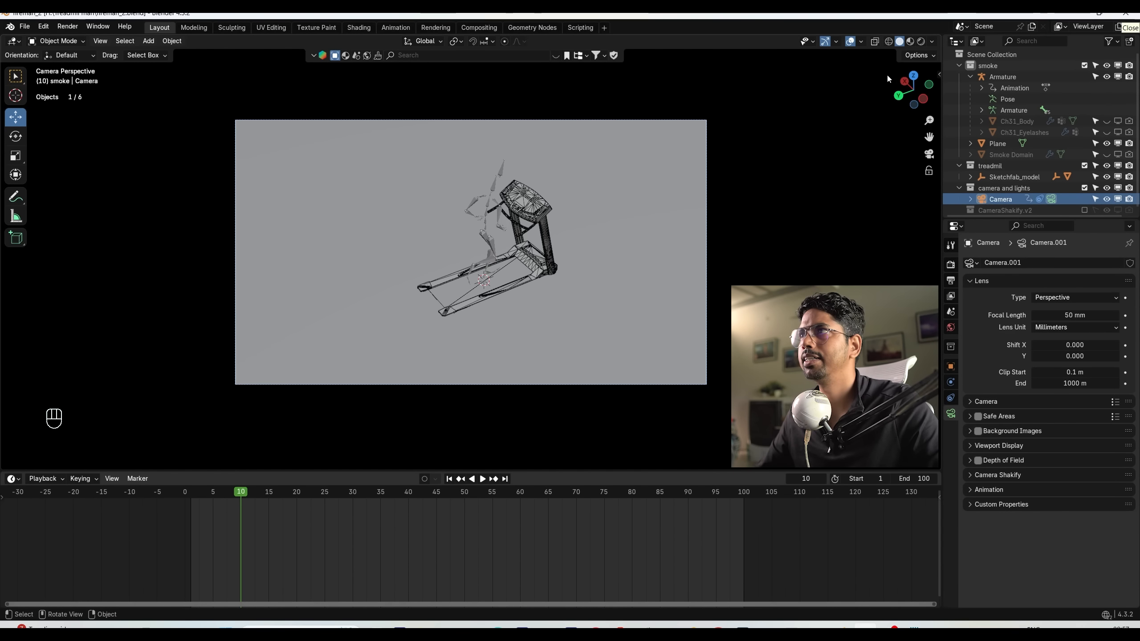
pyautogui.click(959, 65)
pyautogui.click(960, 99)
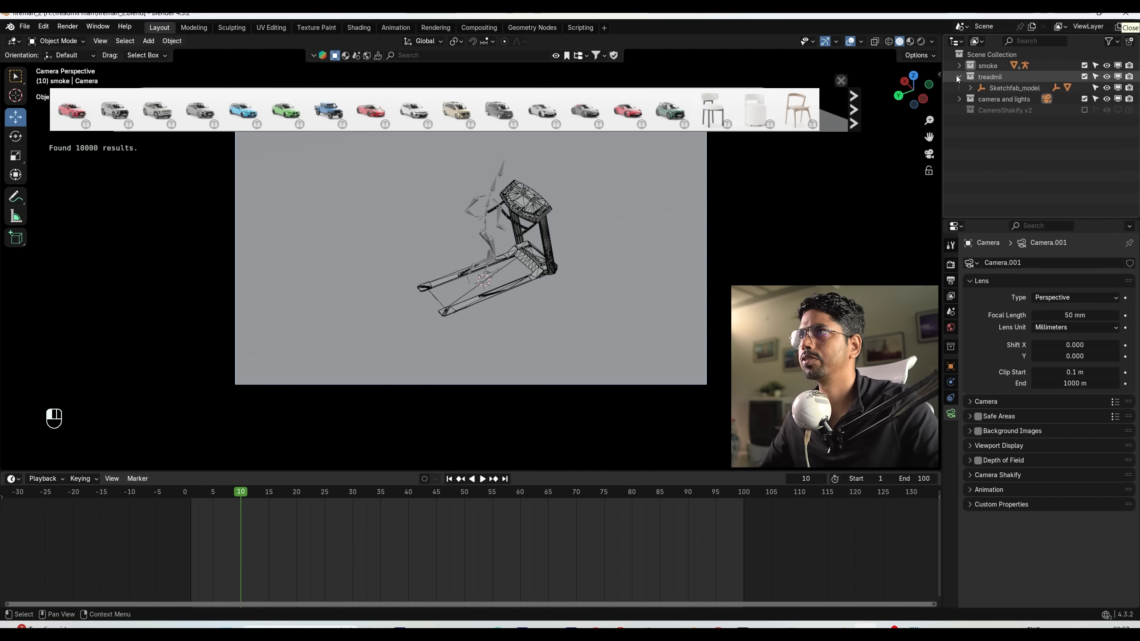
pyautogui.click(957, 77)
# Create a new collection in the Scene Collection and name it "objects".
pyautogui.click(1130, 41)
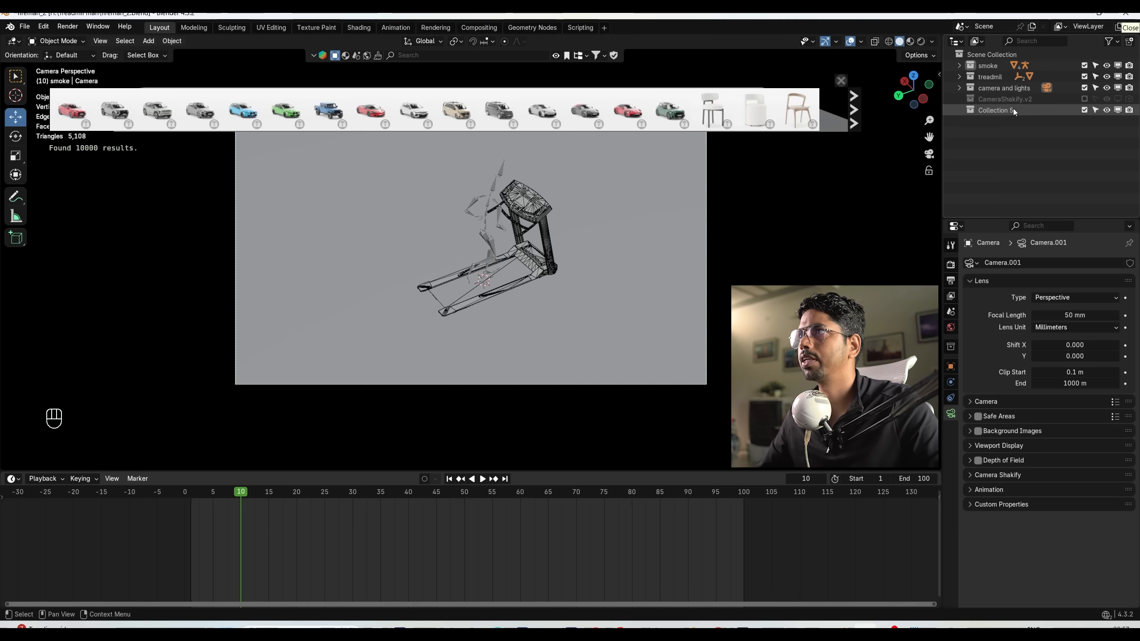
pyautogui.doubleClick(1003, 110)
pyautogui.write('obje')
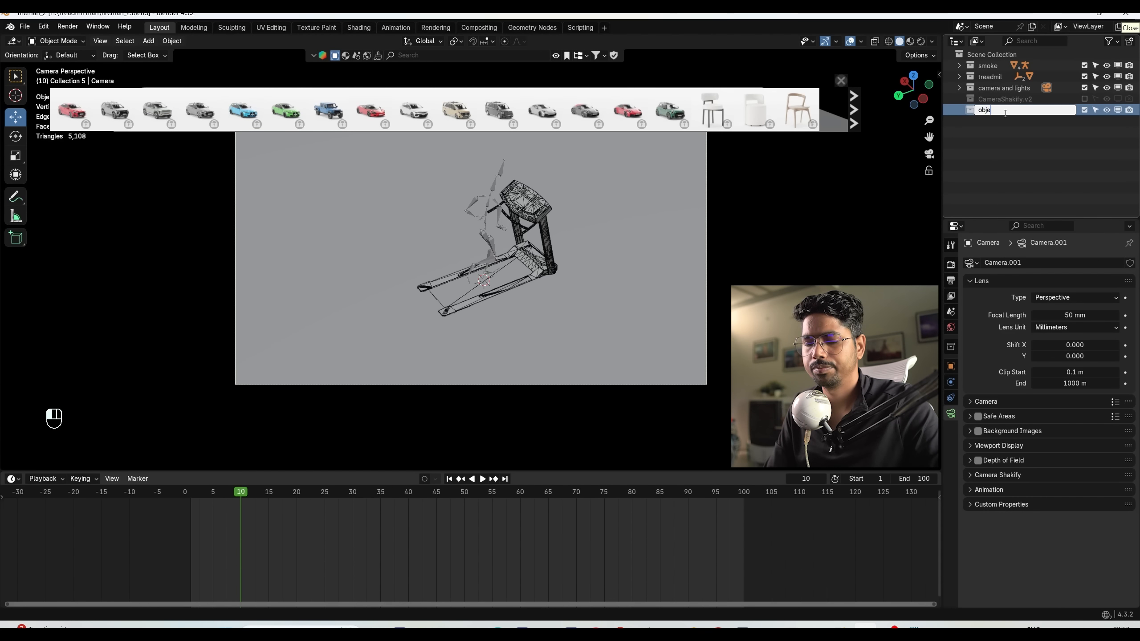
pyautogui.write('cts')
pyautogui.press('Return')
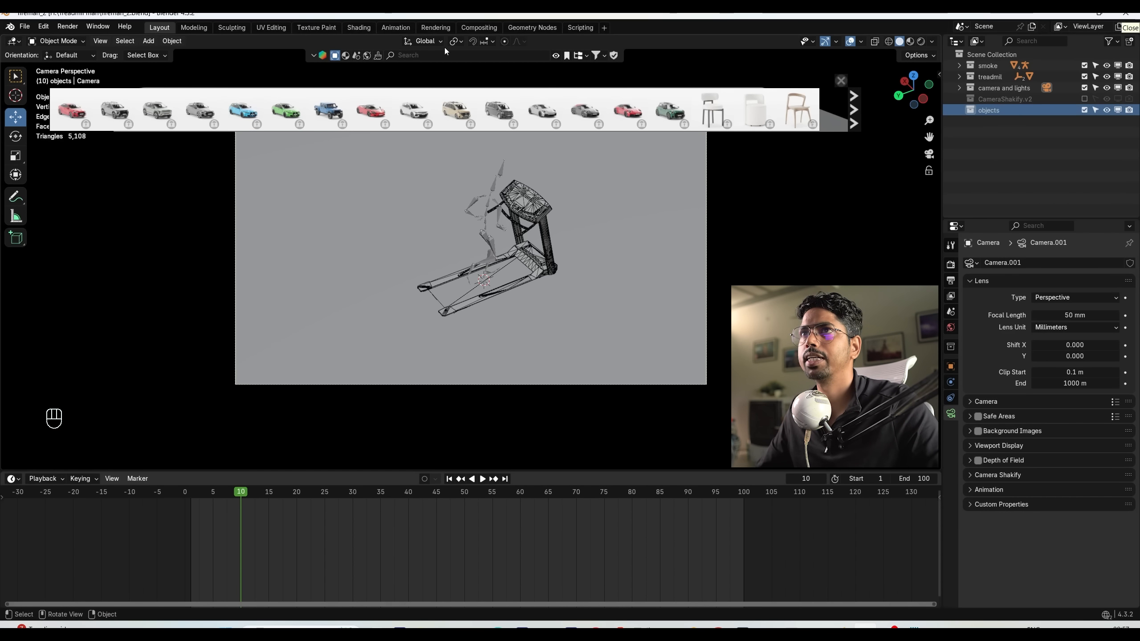
# Search the asset library for "keyboard" and filter the results to list free assets first.
pyautogui.click(446, 59)
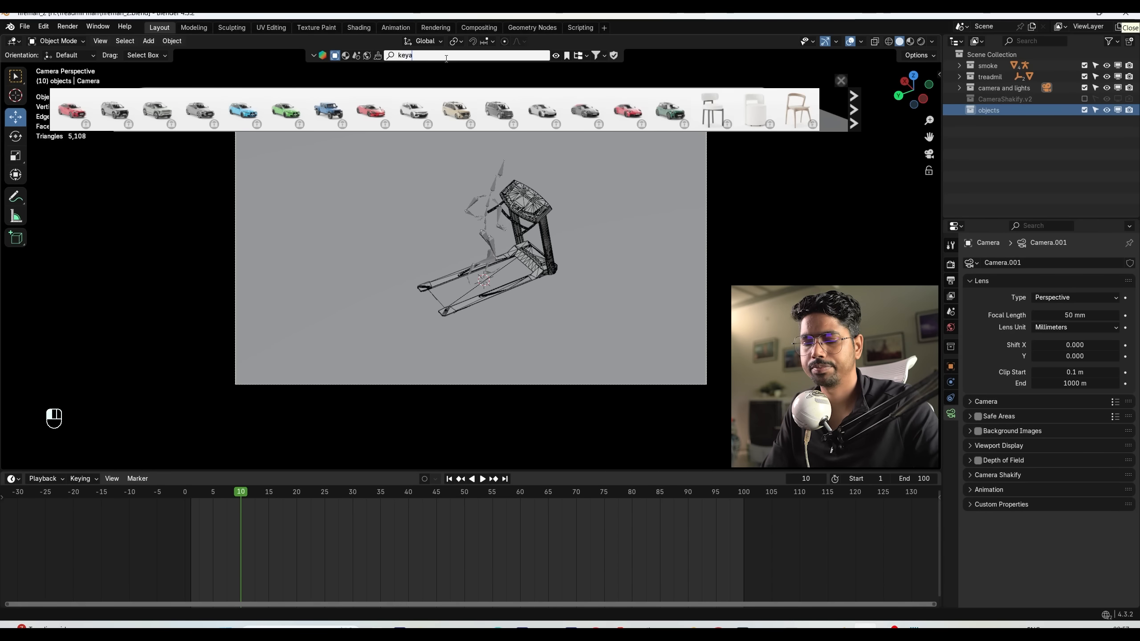
pyautogui.write('keyboa')
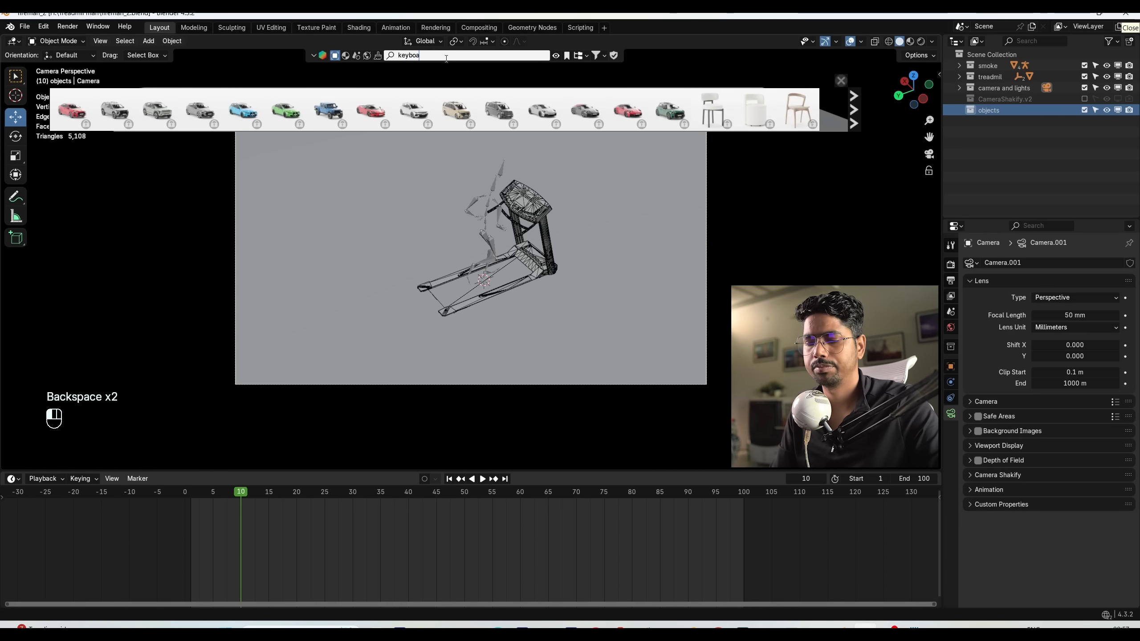
pyautogui.write('rd')
pyautogui.press('Return')
pyautogui.click(599, 55)
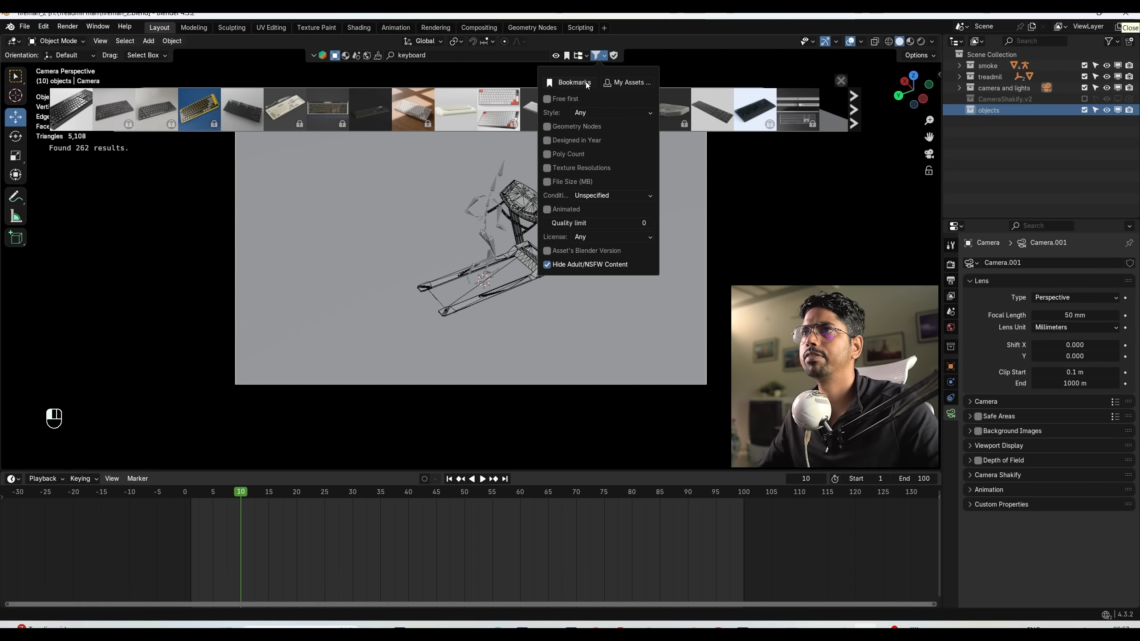
# Add the G915 keyboard model to the objects collection and place it on the ground near the treadmill.
pyautogui.moveTo(217, 121)
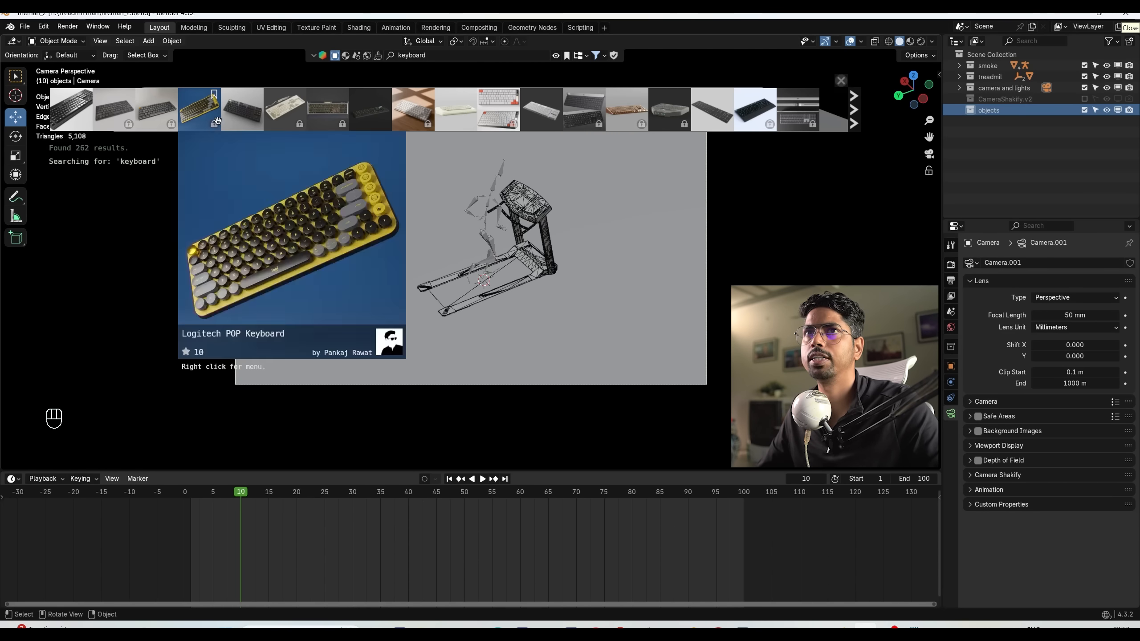
pyautogui.moveTo(290, 117)
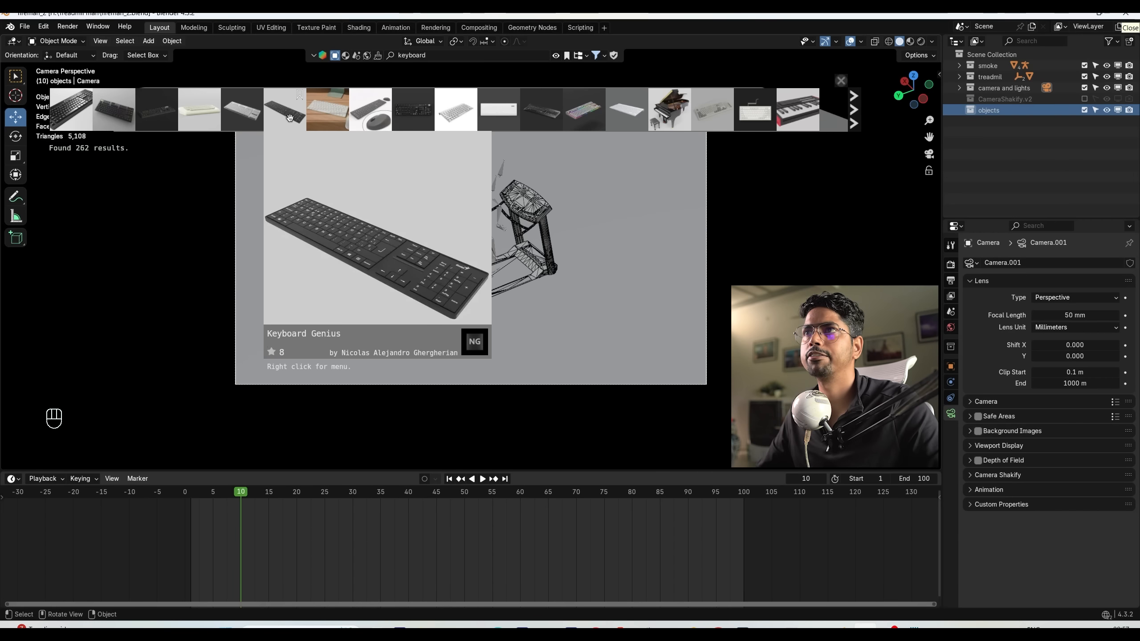
pyautogui.moveTo(112, 110)
pyautogui.moveTo(112, 111); pyautogui.dragTo(462, 267)
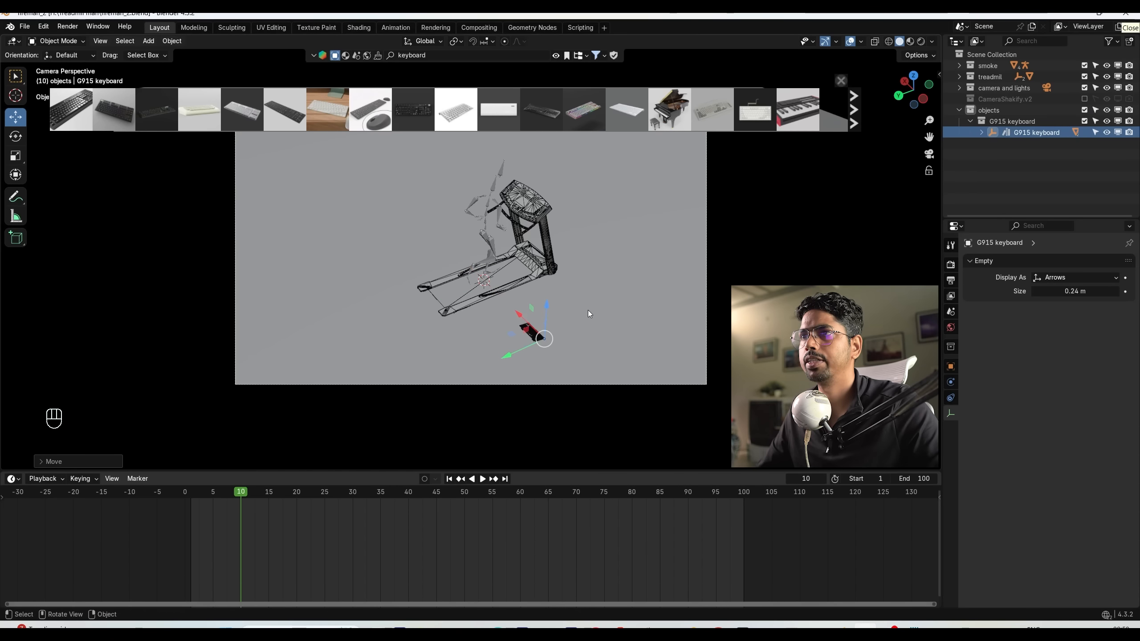
# Enlarge the G915 keyboard until it dwarfs the treadmill and rotate it 180° about the Z axis.
pyautogui.press('s')
pyautogui.click(553, 218)
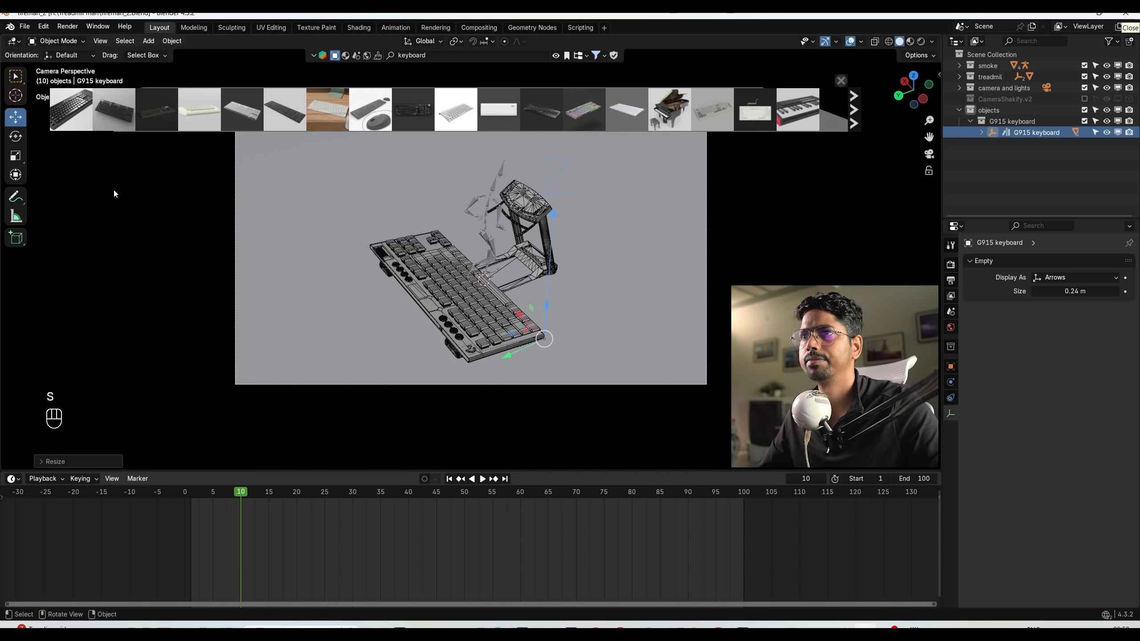
pyautogui.write('rz180')
pyautogui.click(330, 251)
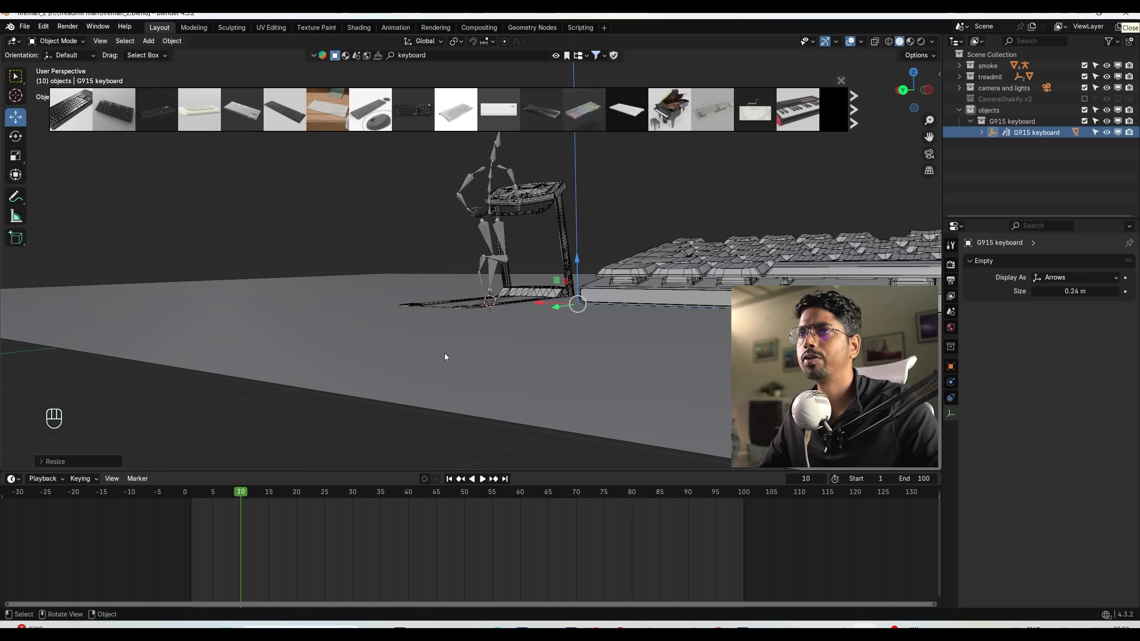
# Lower the ground plane to the treadmill's base, move the whole G915 keyboard down onto it, and return to the camera view.
pyautogui.click(486, 331)
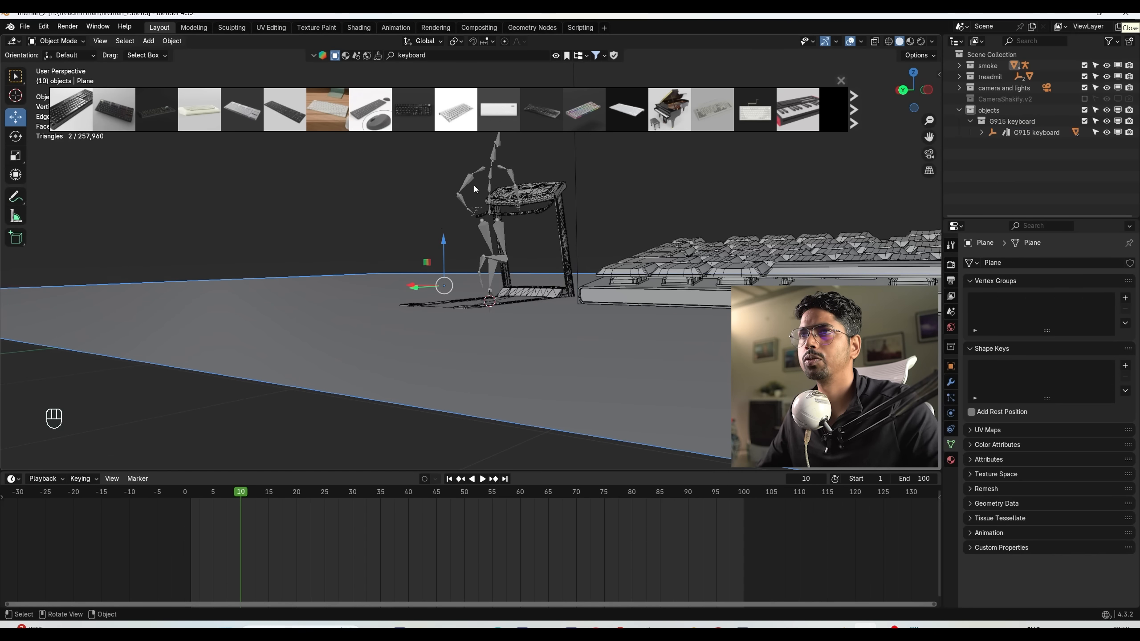
pyautogui.moveTo(445, 248); pyautogui.dragTo(446, 251)
pyautogui.click(675, 305)
pyautogui.press('[')
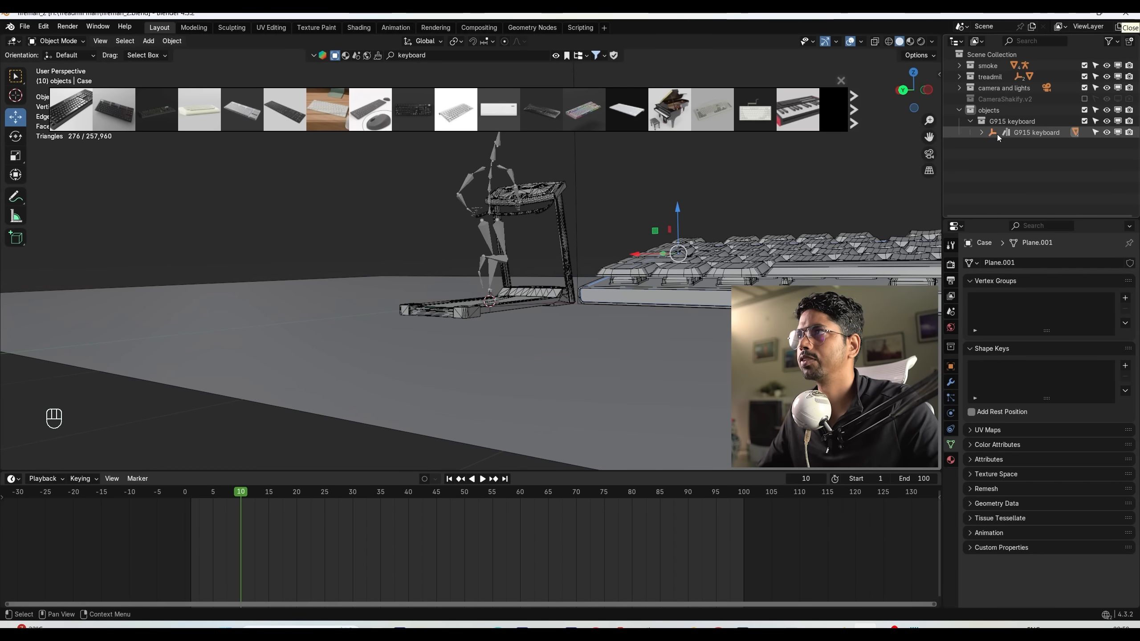
pyautogui.moveTo(578, 265); pyautogui.dragTo(572, 274)
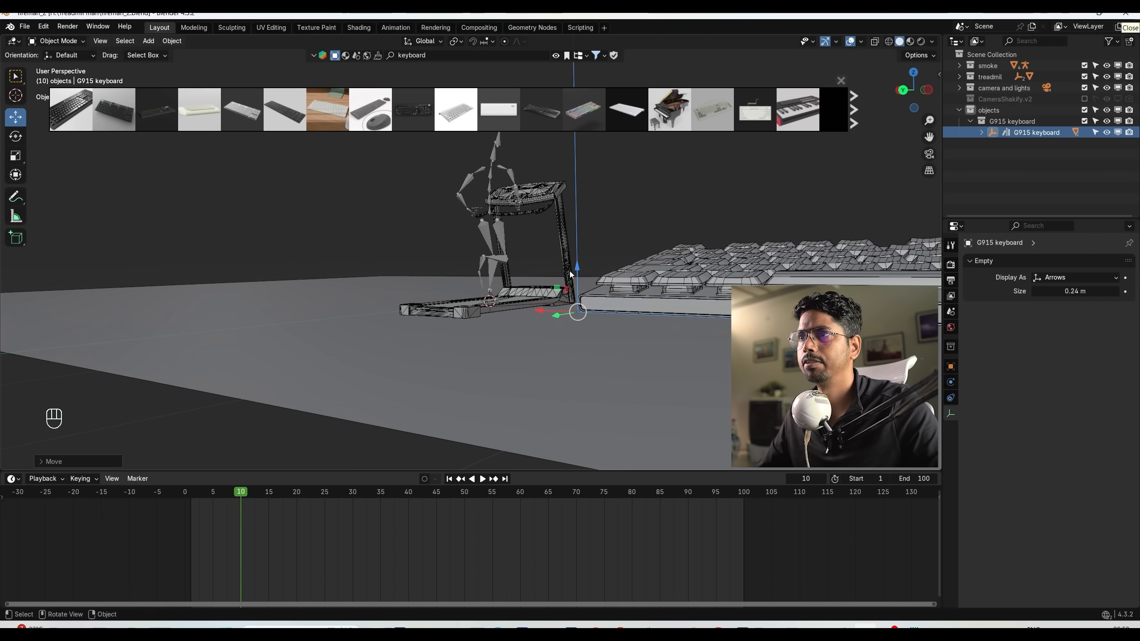
pyautogui.click(928, 154)
pyautogui.keyDown('shift'); pyautogui.moveTo(556, 297); pyautogui.dragTo(558, 298, button='middle'); pyautogui.keyUp('shift')
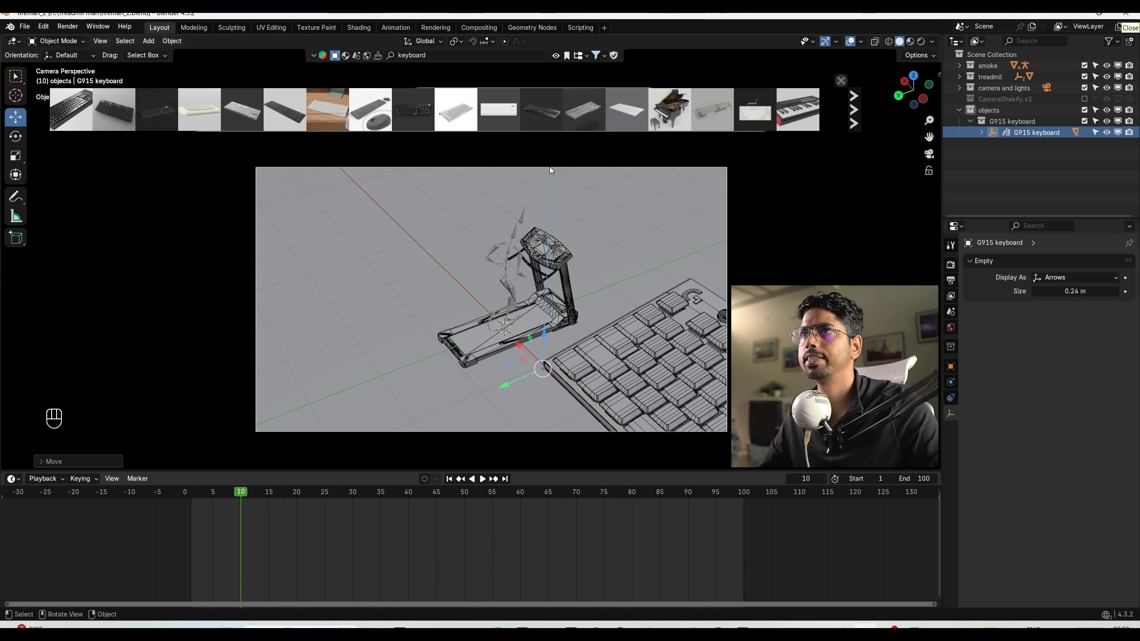
# Search the asset library for "doller".
pyautogui.click(450, 59)
pyautogui.write('doller')
pyautogui.press('Return')
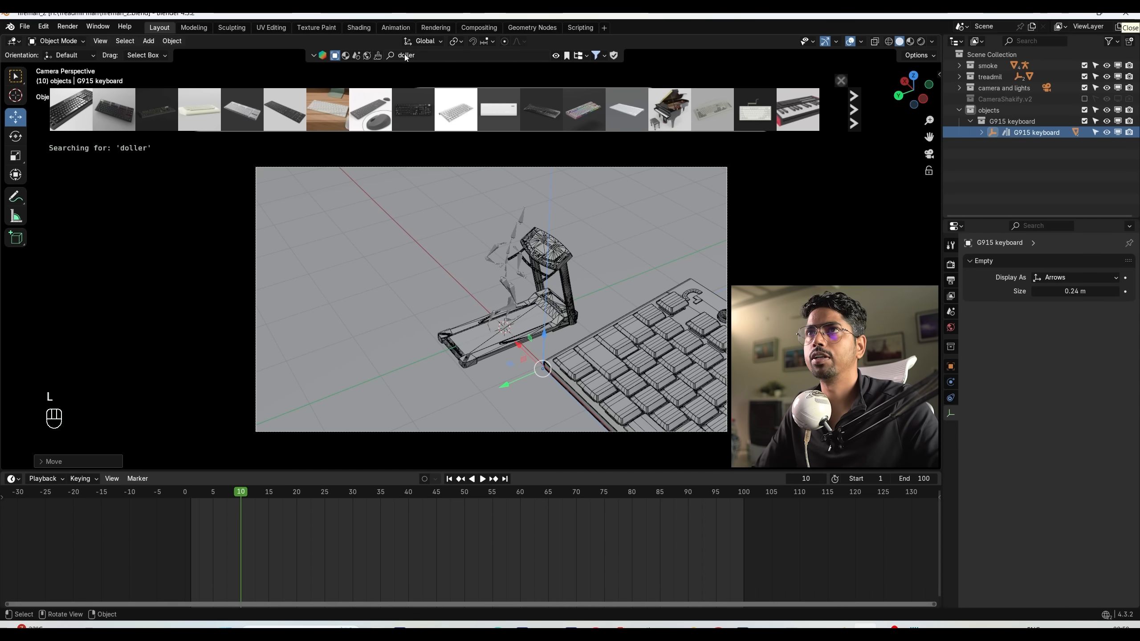
# Search the asset library for "notes".
pyautogui.click(451, 57)
pyautogui.write('notes')
pyautogui.press('Return')
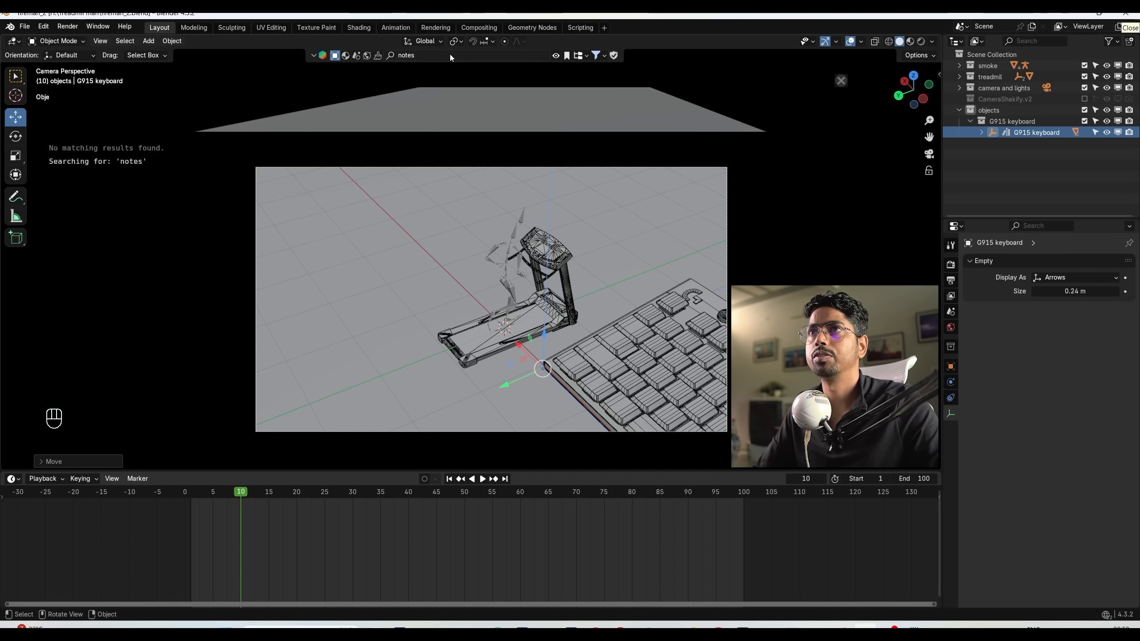
# Add the 20 Dollar bills model, enlarge it, and move it along Y to the treadmill's side opposite the keyboard.
pyautogui.click(328, 109)
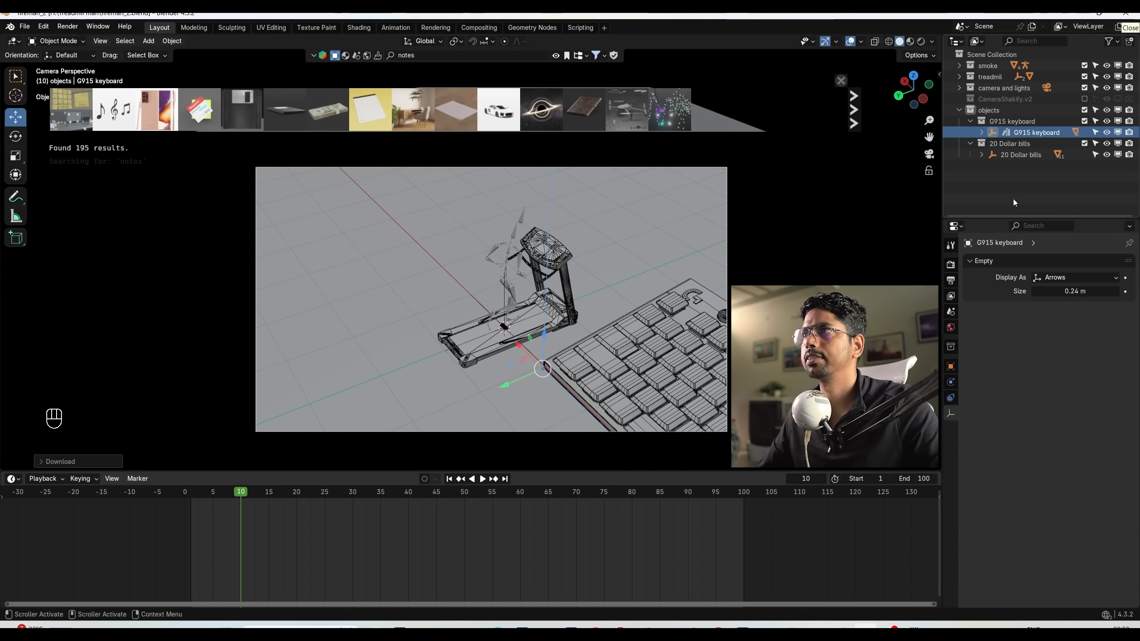
pyautogui.moveTo(465, 341); pyautogui.dragTo(319, 401)
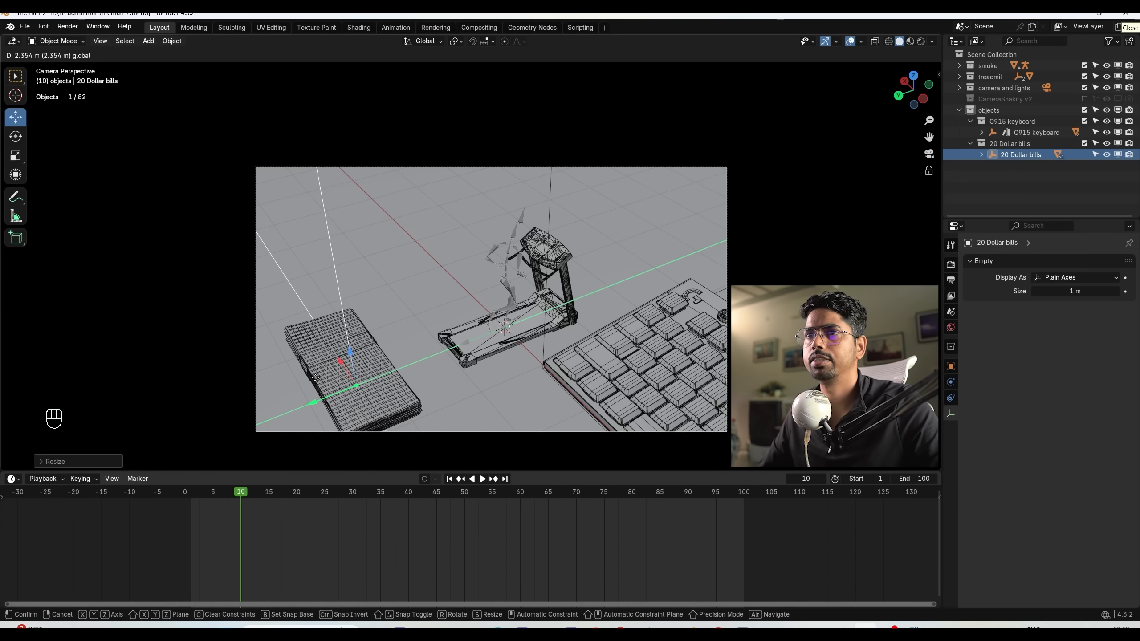
pyautogui.keyDown('shift'); pyautogui.moveTo(406, 359); pyautogui.dragTo(231, 315, button='middle'); pyautogui.keyUp('shift')
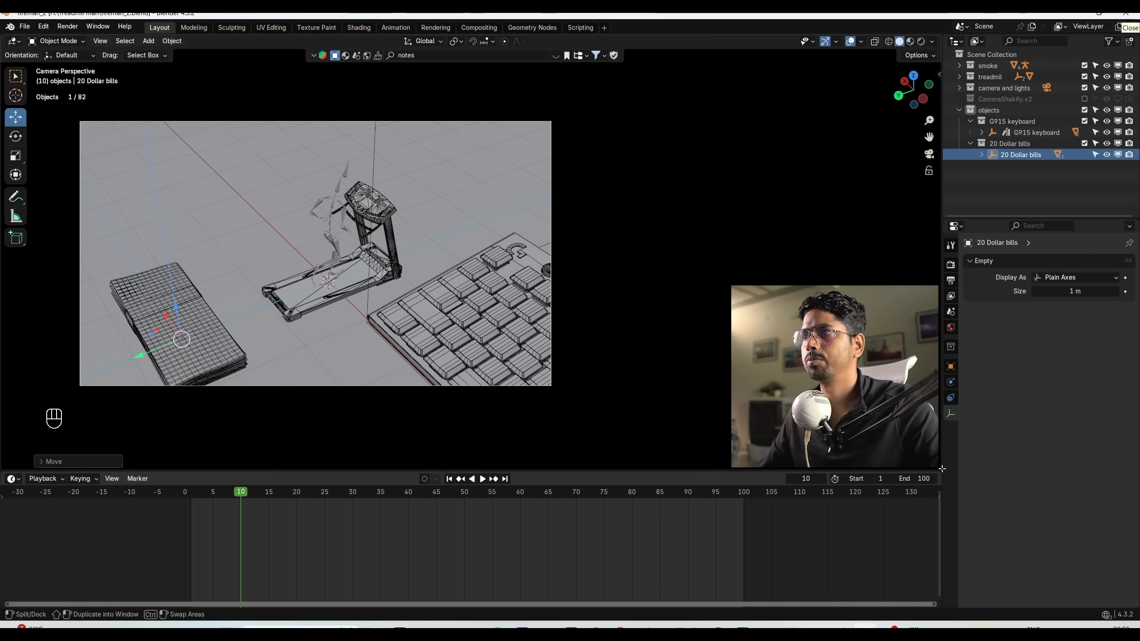
# Split the 3D viewport into two side-by-side views and frame the camera view in the larger one.
pyautogui.moveTo(942, 468); pyautogui.dragTo(604, 395)
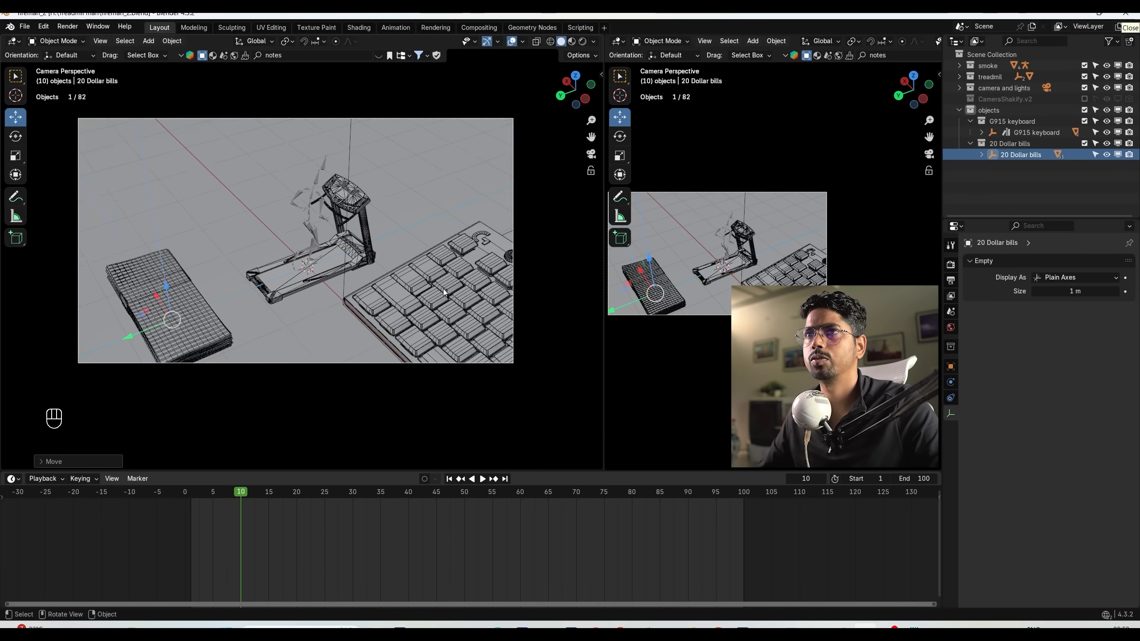
pyautogui.scroll(1, 444, 292)
pyautogui.keyDown('shift'); pyautogui.moveTo(443, 292); pyautogui.dragTo(437, 295, button='middle'); pyautogui.keyUp('shift')
# Lower the 20 Dollar bills stack slightly so it rests on the ground plane, using the second viewport's side view.
pyautogui.moveTo(741, 265); pyautogui.dragTo(819, 266, button='middle')
pyautogui.scroll(3, 808, 236)
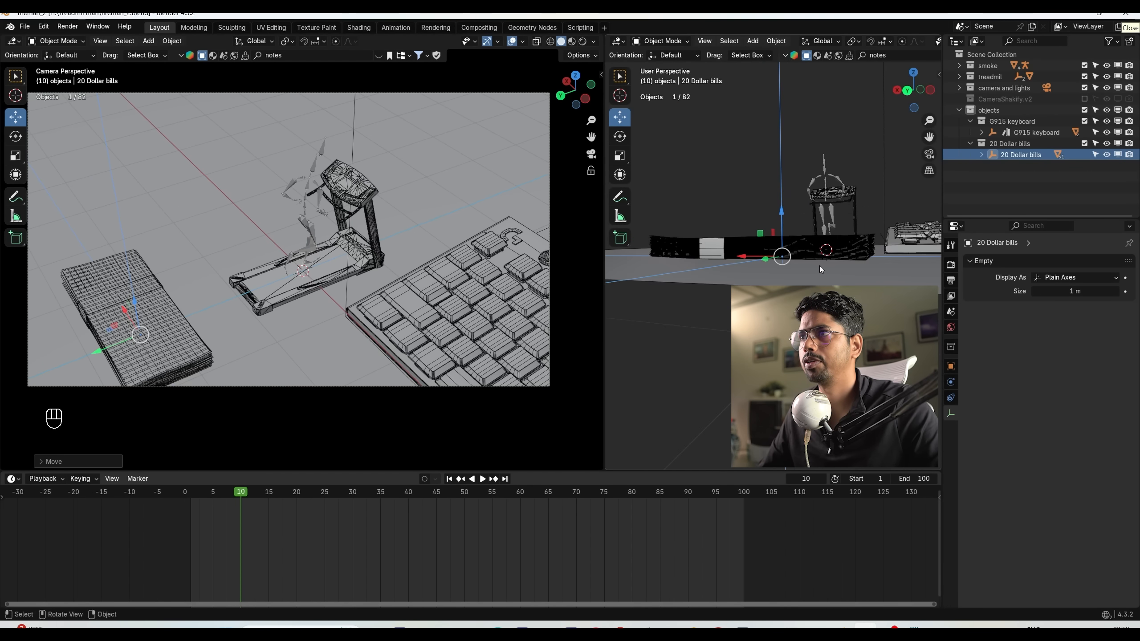
pyautogui.moveTo(779, 224); pyautogui.dragTo(781, 236)
# Rotate the 20 Dollar bills stack about Z and move it in front of the treadmill, undoing the last two changes.
pyautogui.moveTo(786, 252); pyautogui.dragTo(792, 292, button='middle')
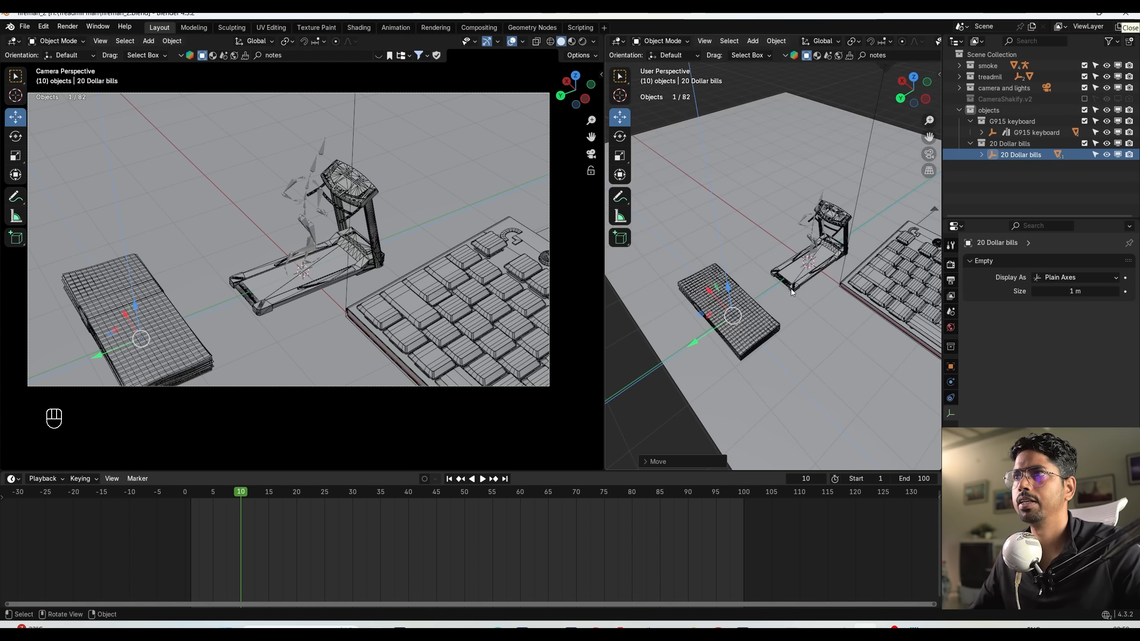
pyautogui.press('r')
pyautogui.press('z')
pyautogui.click(755, 316)
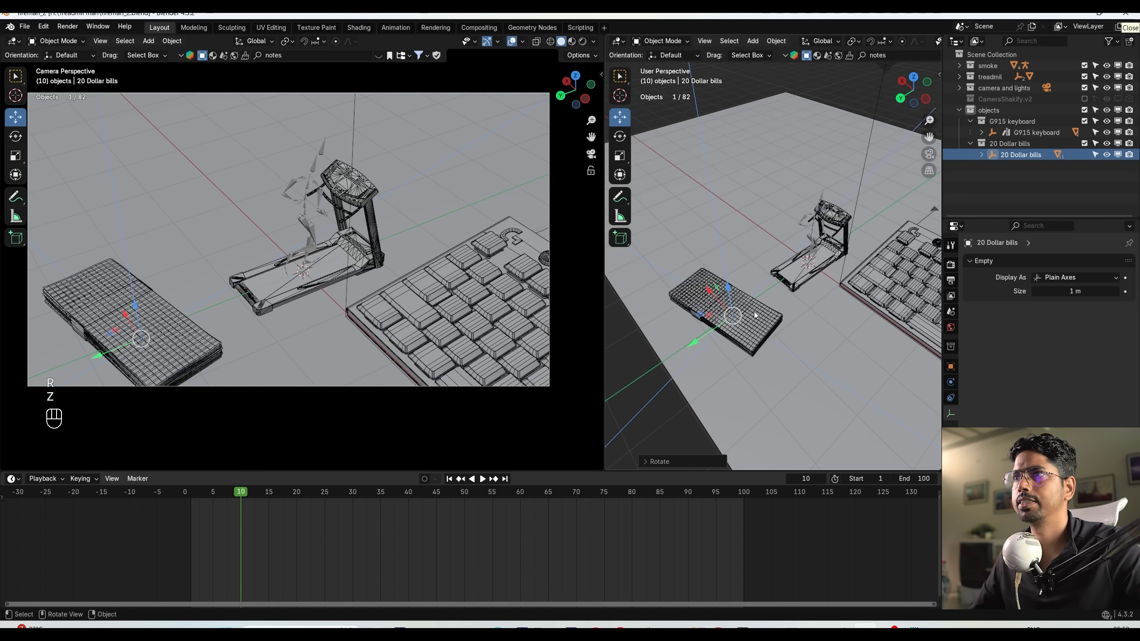
pyautogui.moveTo(717, 303); pyautogui.dragTo(759, 330)
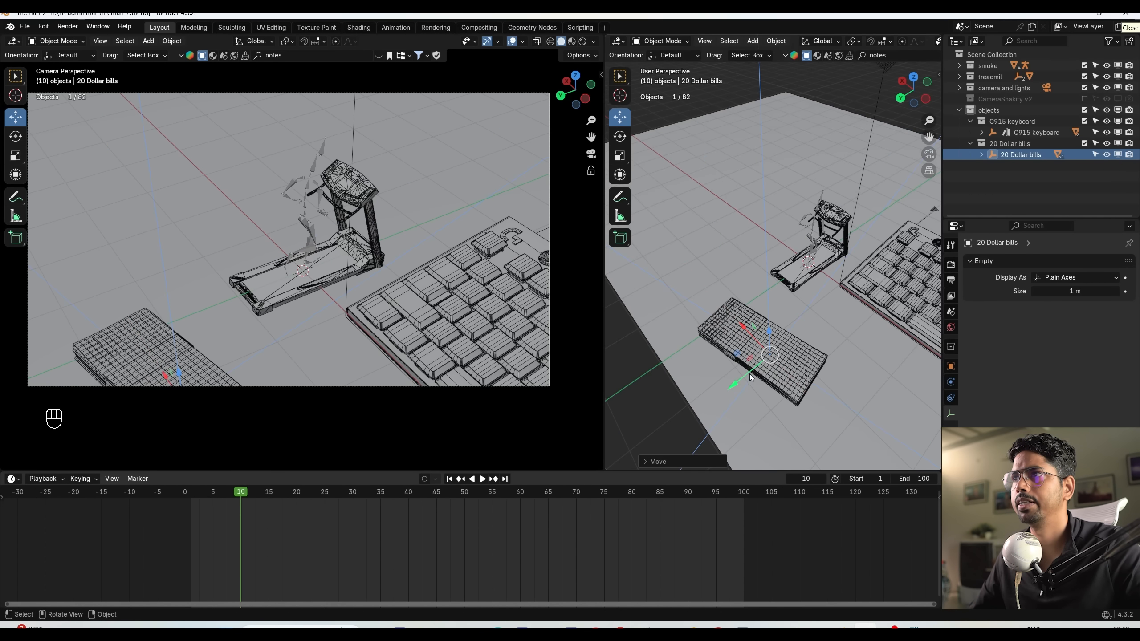
pyautogui.hotkey('ctrl', 'z')
pyautogui.hotkey('ctrl', 'z')
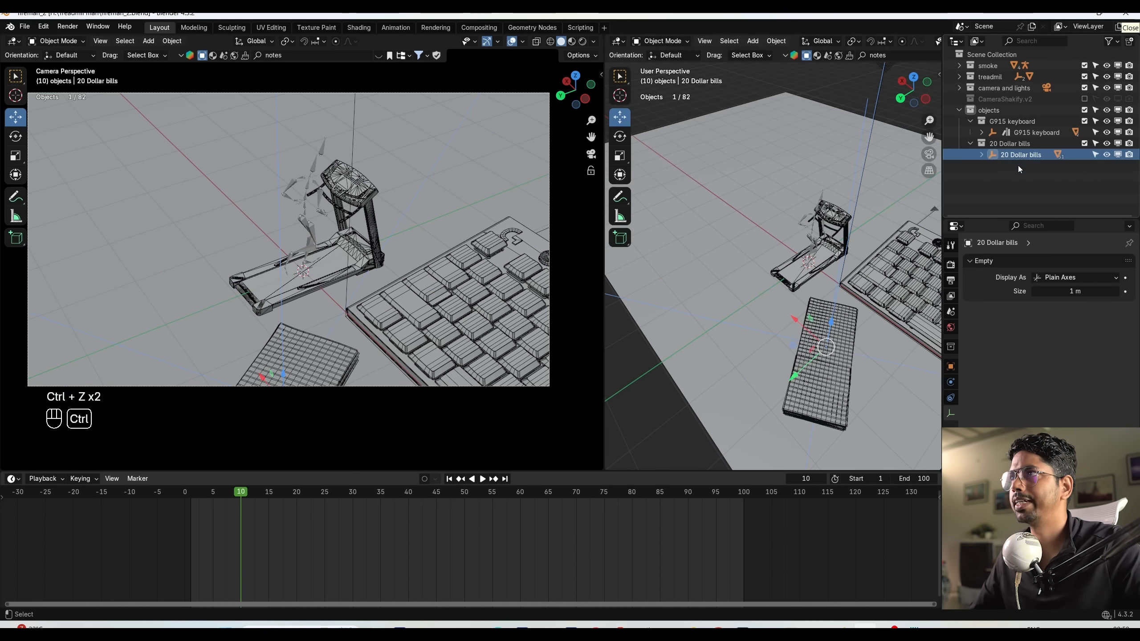
# Duplicate the complete 20 Dollar bills stack, move the copy beside the original, and rotate it about Z.
pyautogui.rightClick(1022, 158)
pyautogui.click(1006, 164)
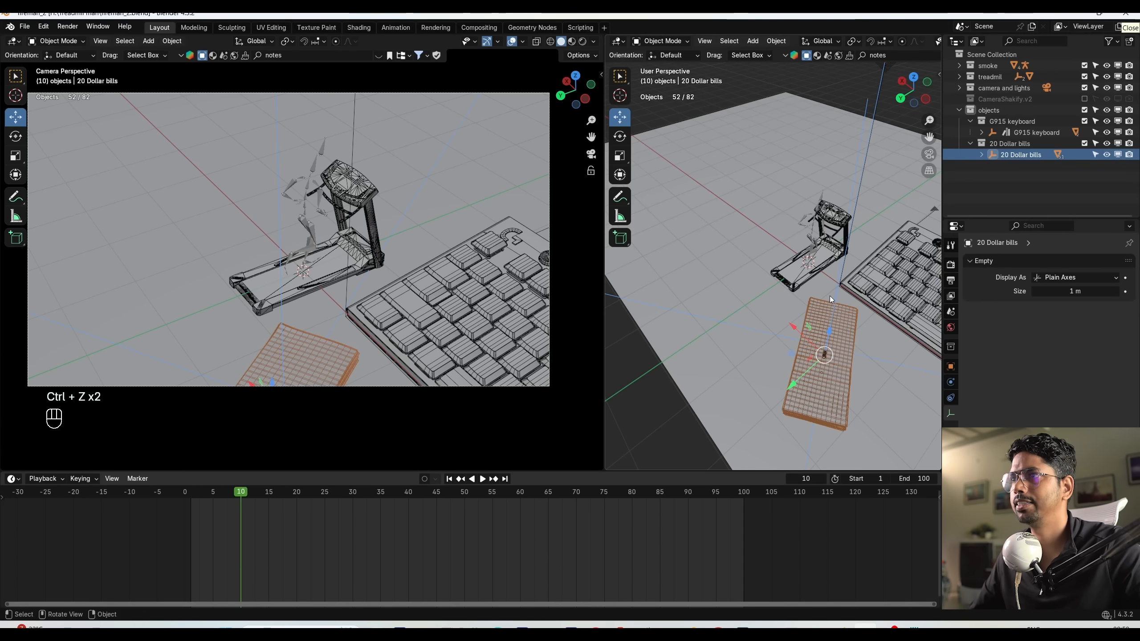
pyautogui.hotkey('shift', 'd')
pyautogui.moveTo(798, 337); pyautogui.dragTo(713, 323)
pyautogui.press('r')
pyautogui.press('z')
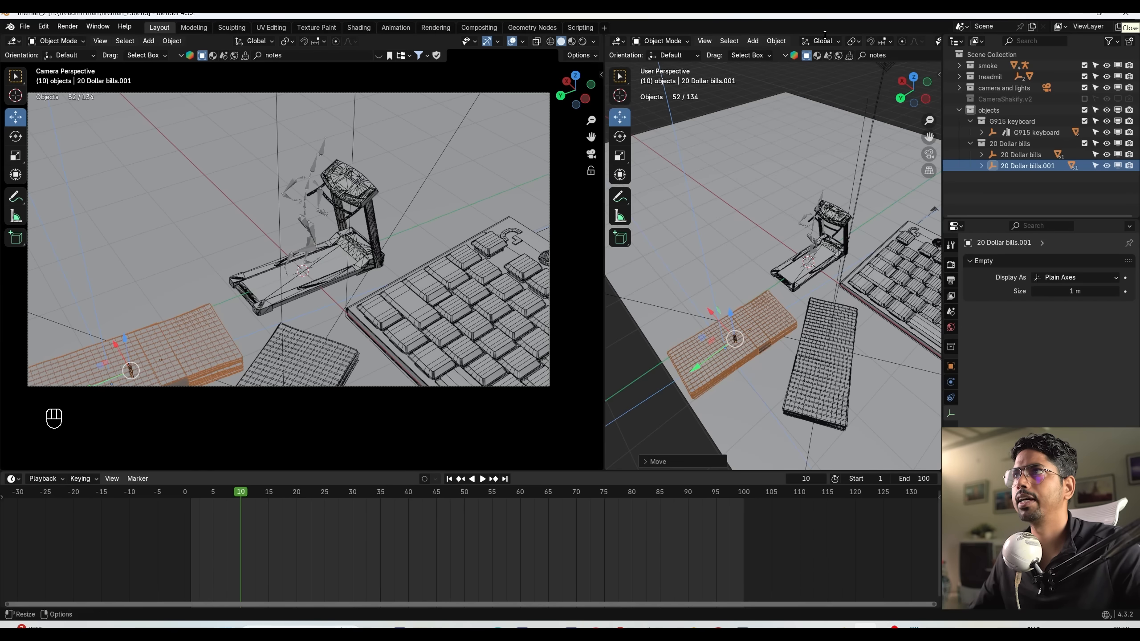
# Search the model library for "cube", add the Rubiks Cube, enlarge it, and place it near the dollar bills.
pyautogui.click(900, 55)
pyautogui.write('cube')
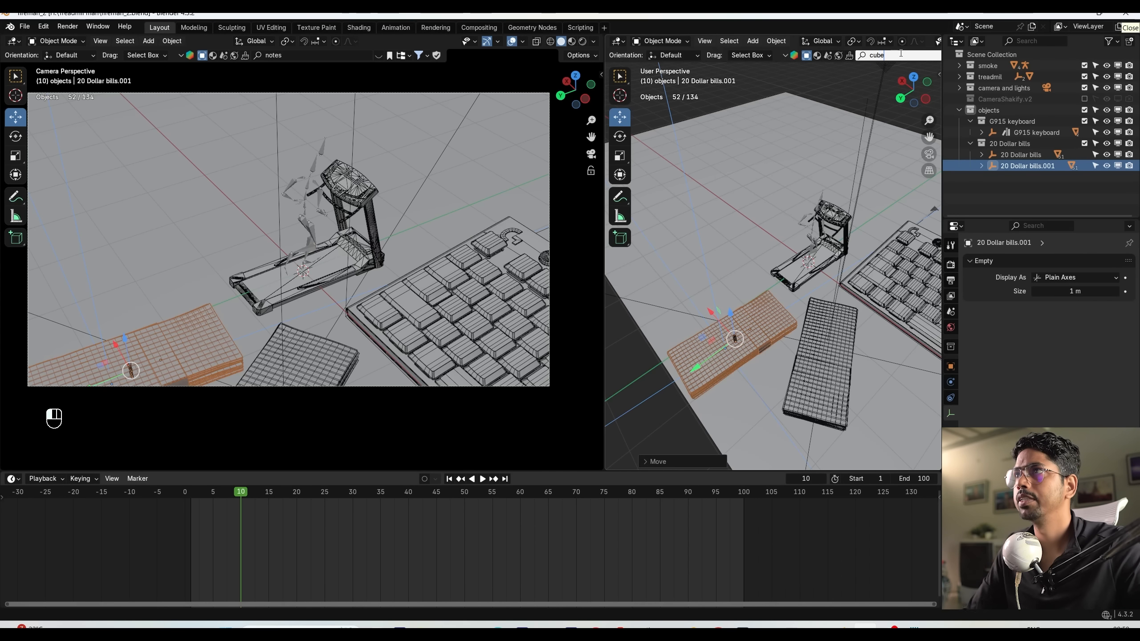
pyautogui.press('Return')
pyautogui.click(163, 114)
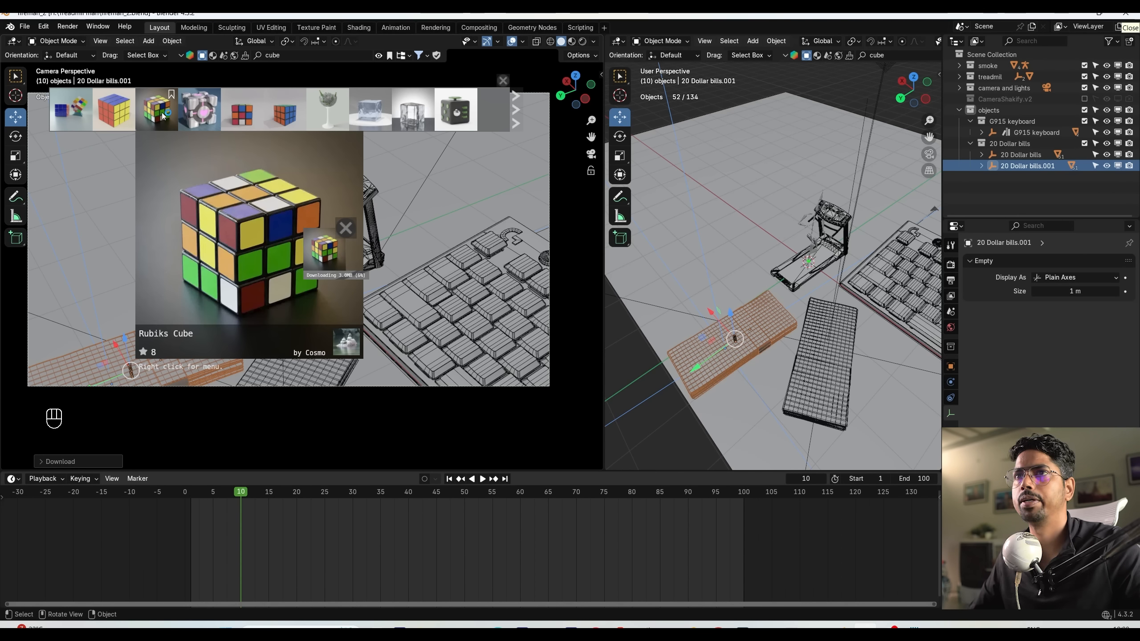
pyautogui.press('s')
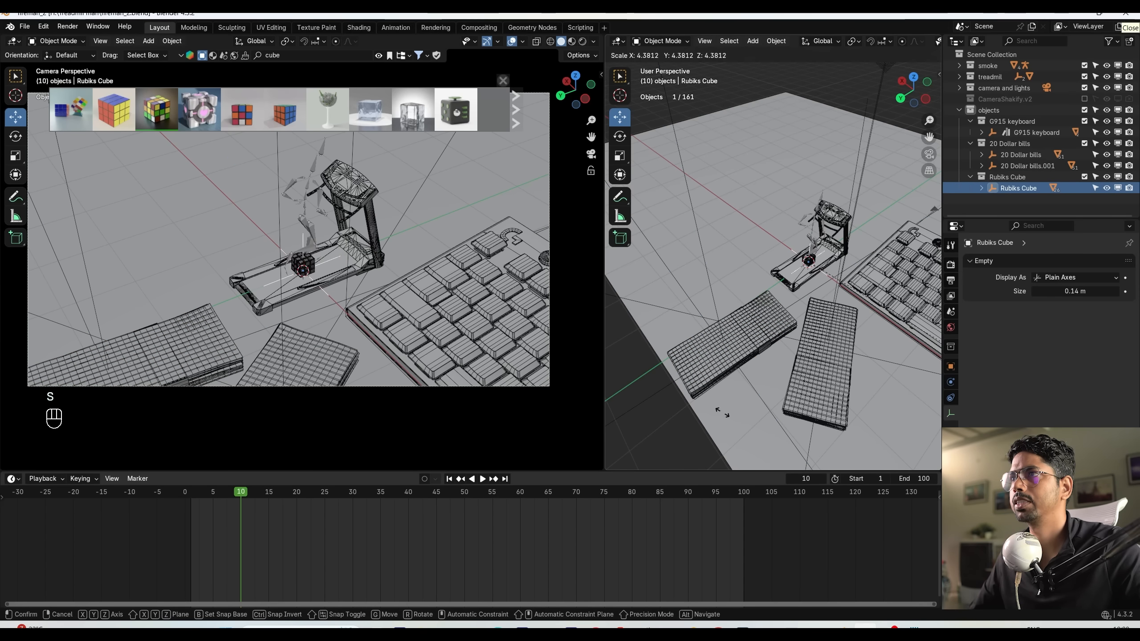
pyautogui.press('Return')
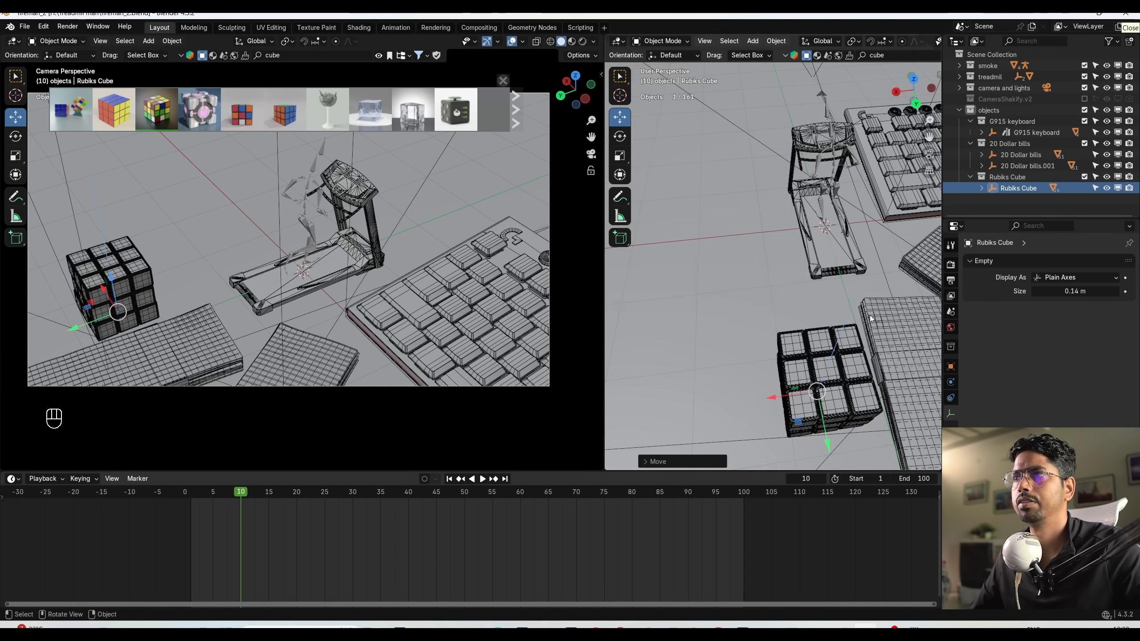
# Rotate the Rubiks Cube about Z and shift it slightly along X, away from the duplicated bills stack.
pyautogui.scroll(-1, 857, 287)
pyautogui.press('r')
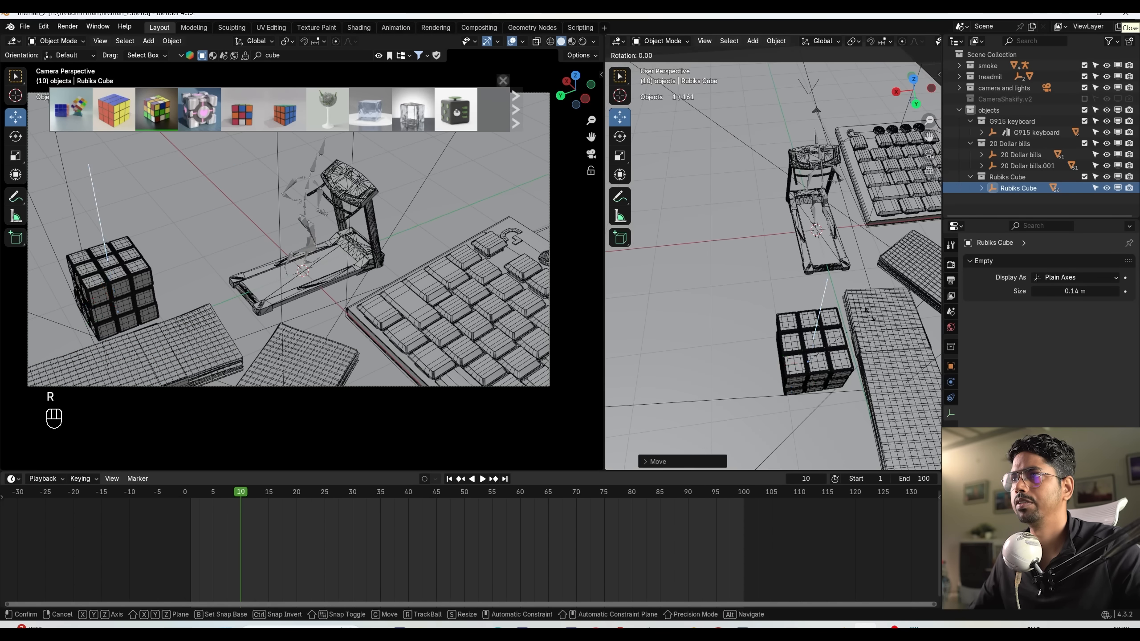
pyautogui.press('z')
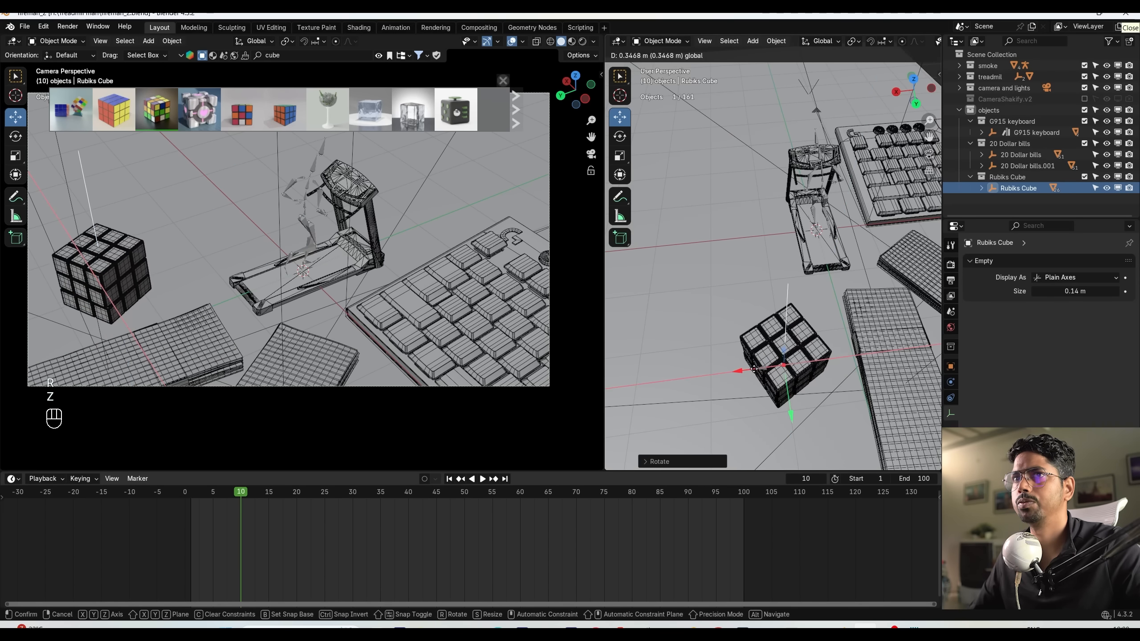
pyautogui.click(736, 373)
pyautogui.moveTo(736, 373); pyautogui.dragTo(612, 233, button='middle')
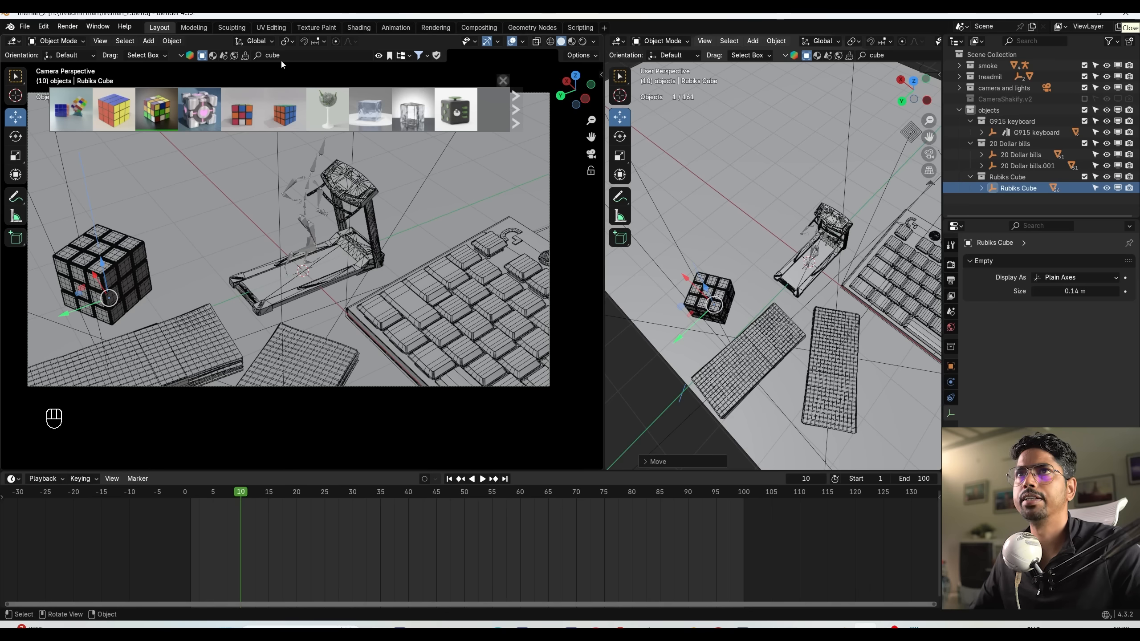
# Search the model library for "books" and add the Books model of stacked books to the scene.
pyautogui.click(296, 55)
pyautogui.write('bo')
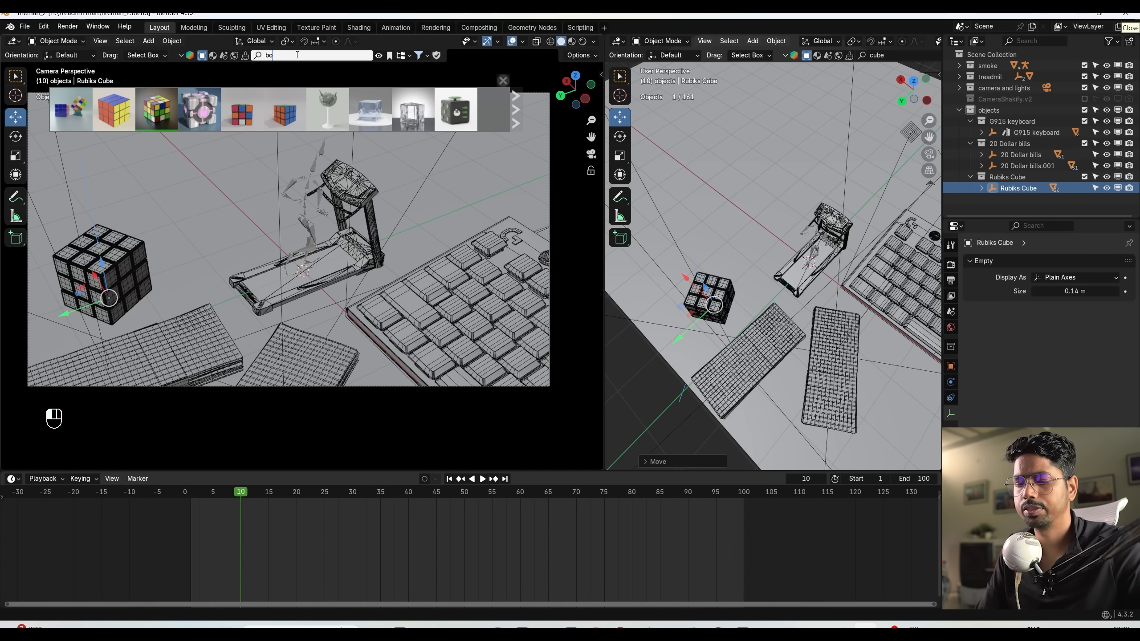
pyautogui.write('oks')
pyautogui.press('Return')
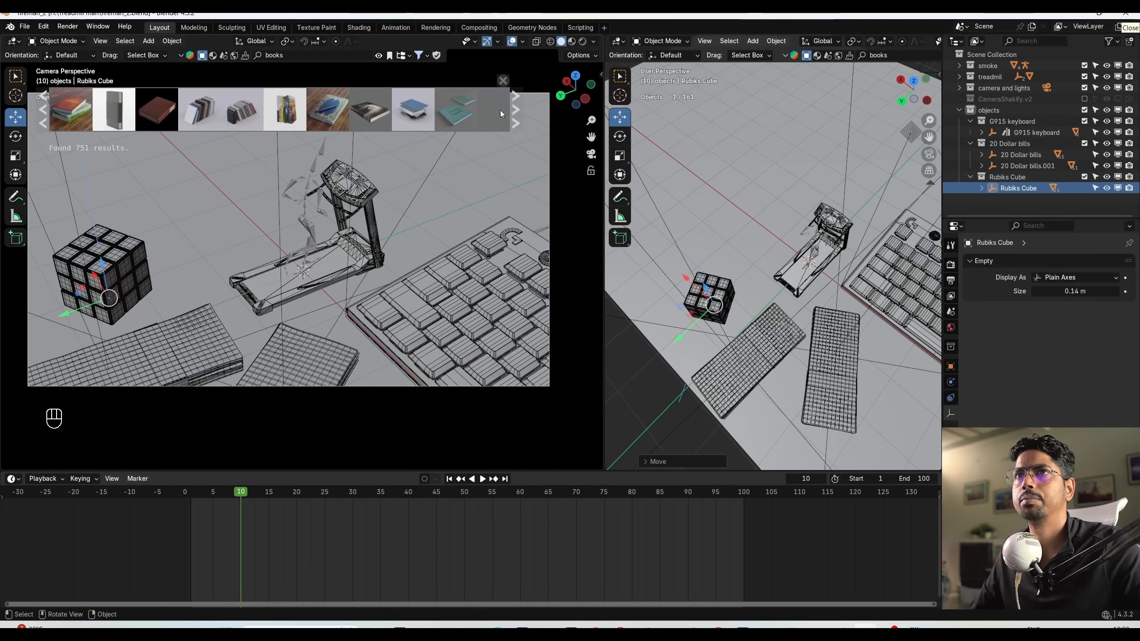
pyautogui.click(72, 113)
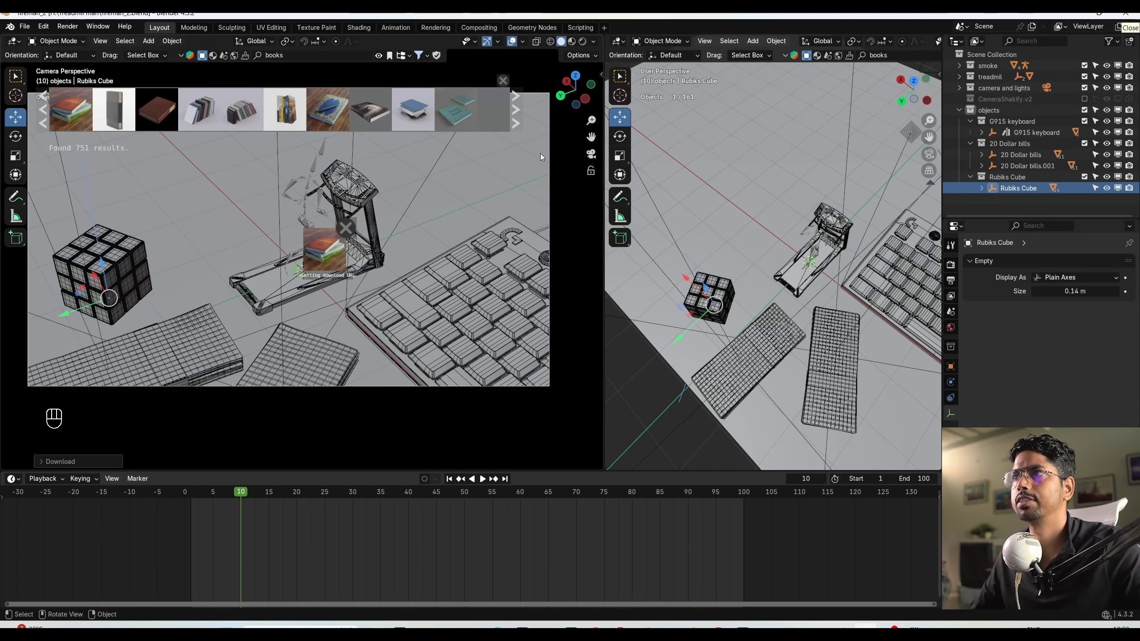
# Enlarge the Books stack and move it clear of the treadmill to the area behind the Rubiks Cube.
pyautogui.press('s')
pyautogui.click(852, 90)
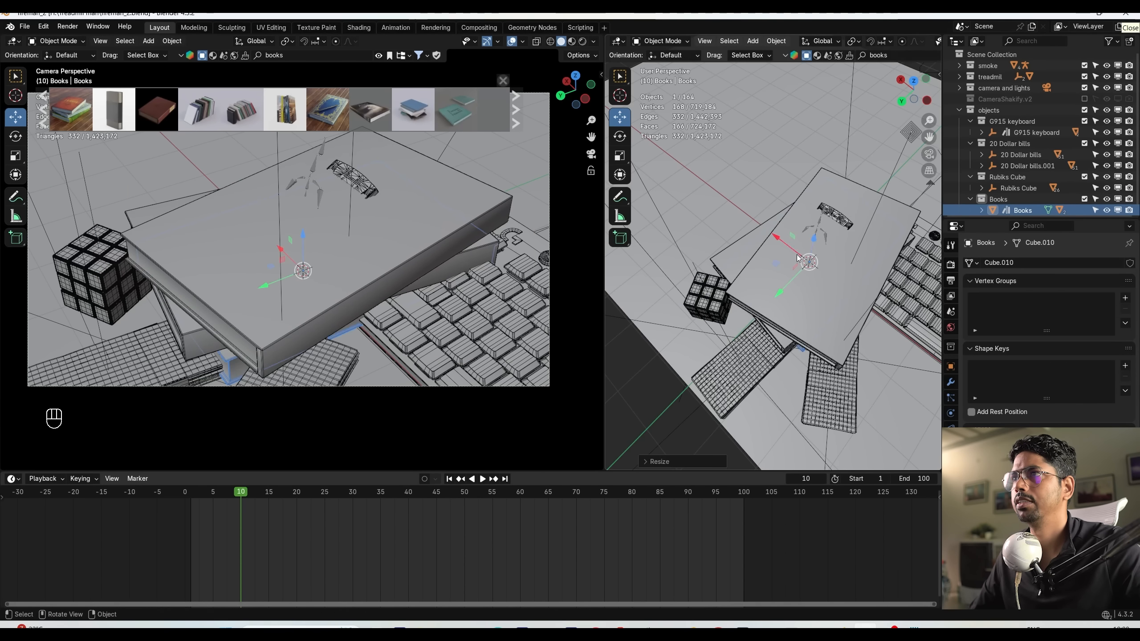
pyautogui.hotkey('ctrl', 'z')
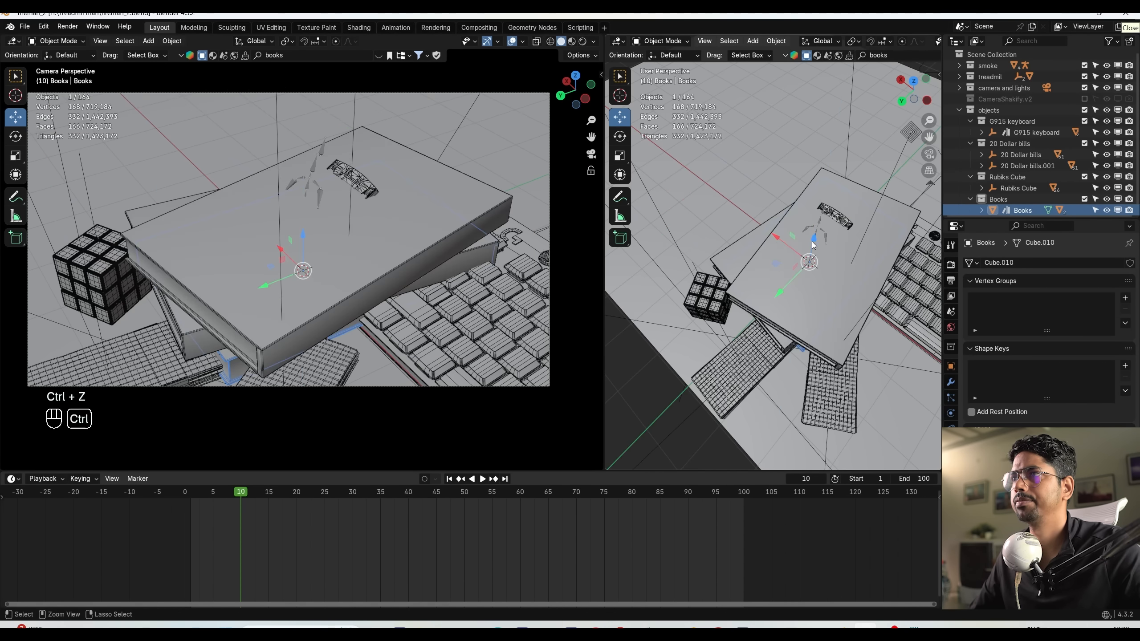
pyautogui.moveTo(790, 248); pyautogui.dragTo(729, 203)
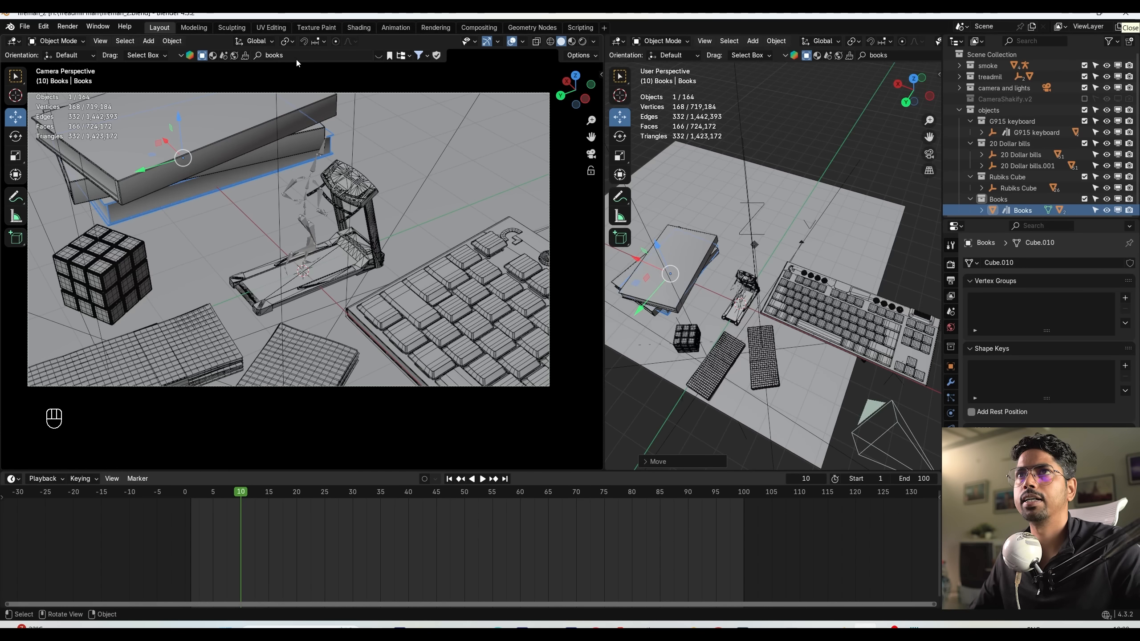
# Search the model library for "pen", add the Pen holder, and move it along Y to behind the treadmill.
pyautogui.click(301, 54)
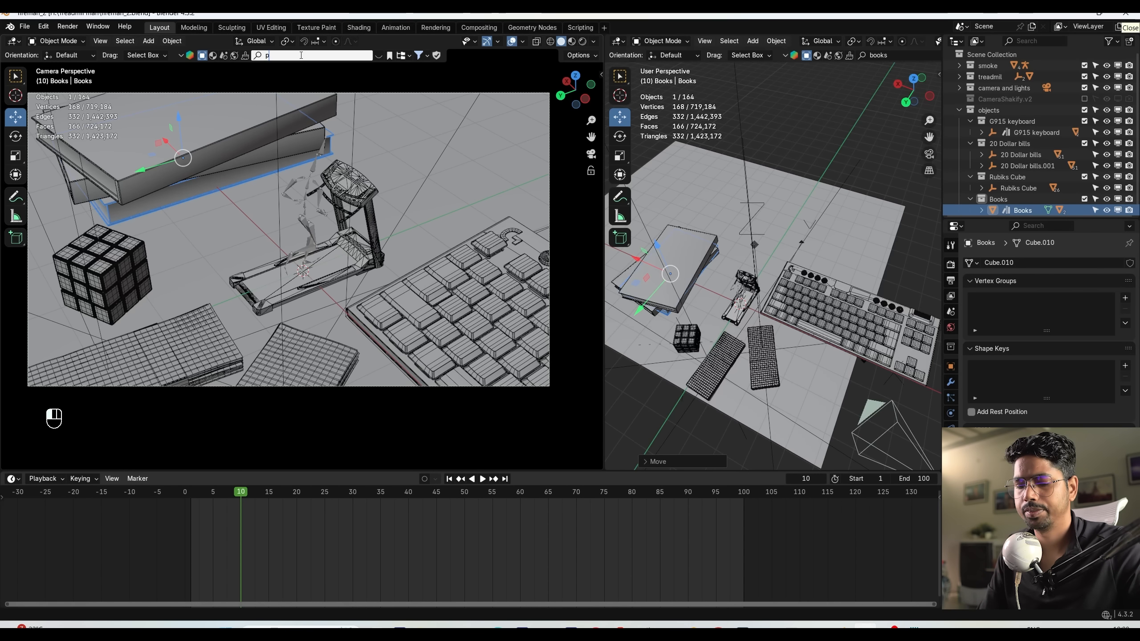
pyautogui.press('Return')
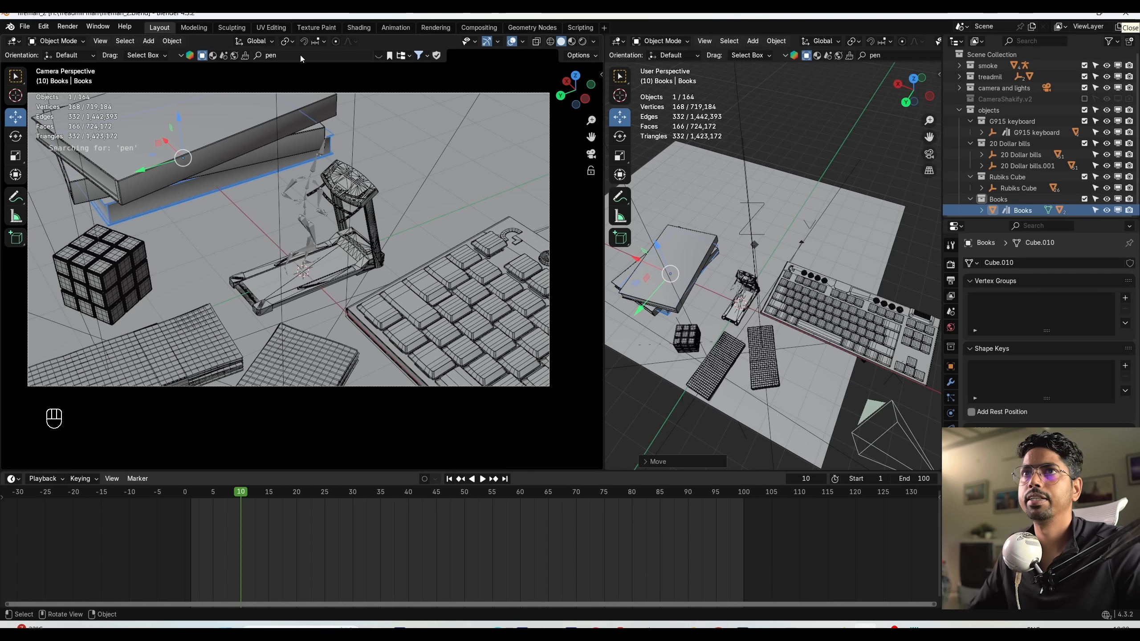
pyautogui.moveTo(246, 120)
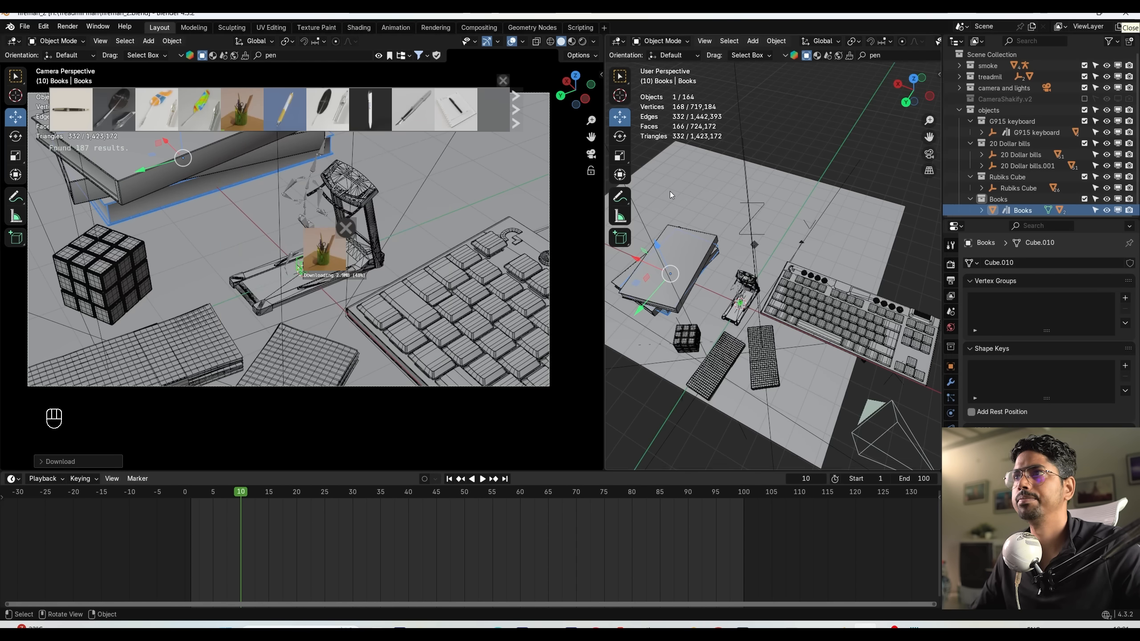
pyautogui.press('g')
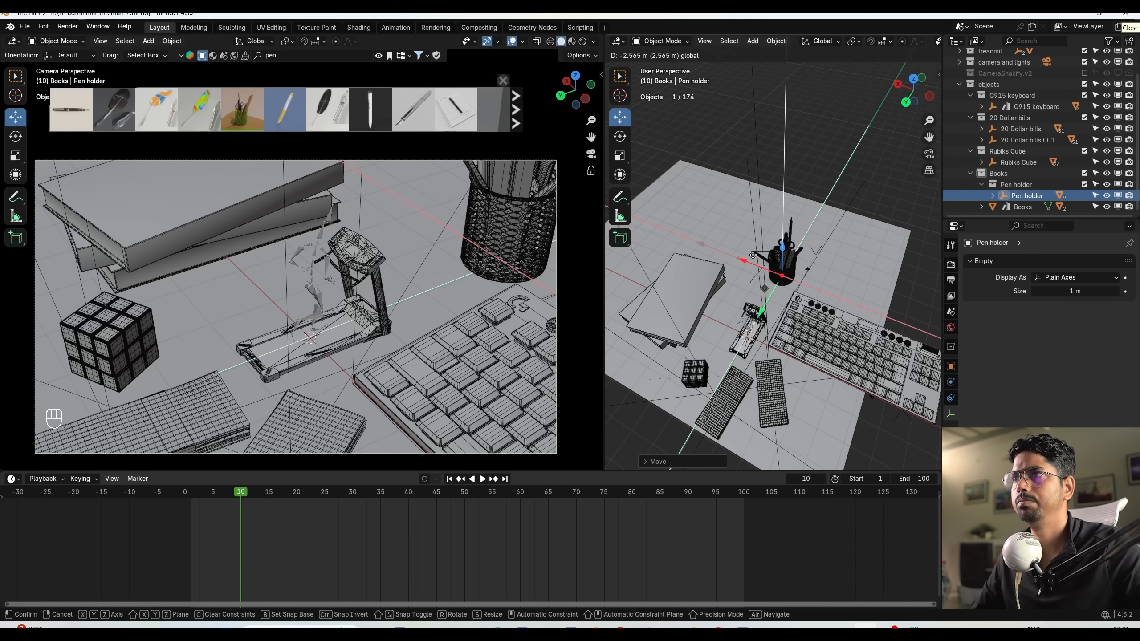
pyautogui.press('y')
pyautogui.click(778, 288)
# Add the Small notebook with pen model and place it between the Books stack and the pen holder.
pyautogui.moveTo(457, 112)
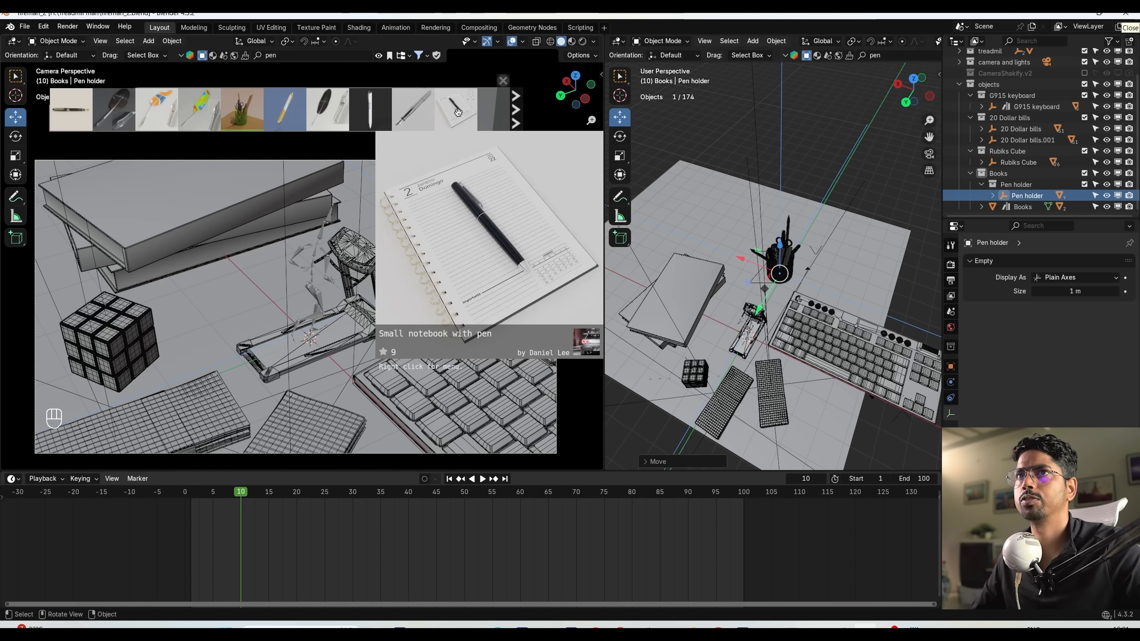
pyautogui.moveTo(457, 112); pyautogui.dragTo(758, 252)
pyautogui.moveTo(758, 252); pyautogui.dragTo(828, 356, button='middle')
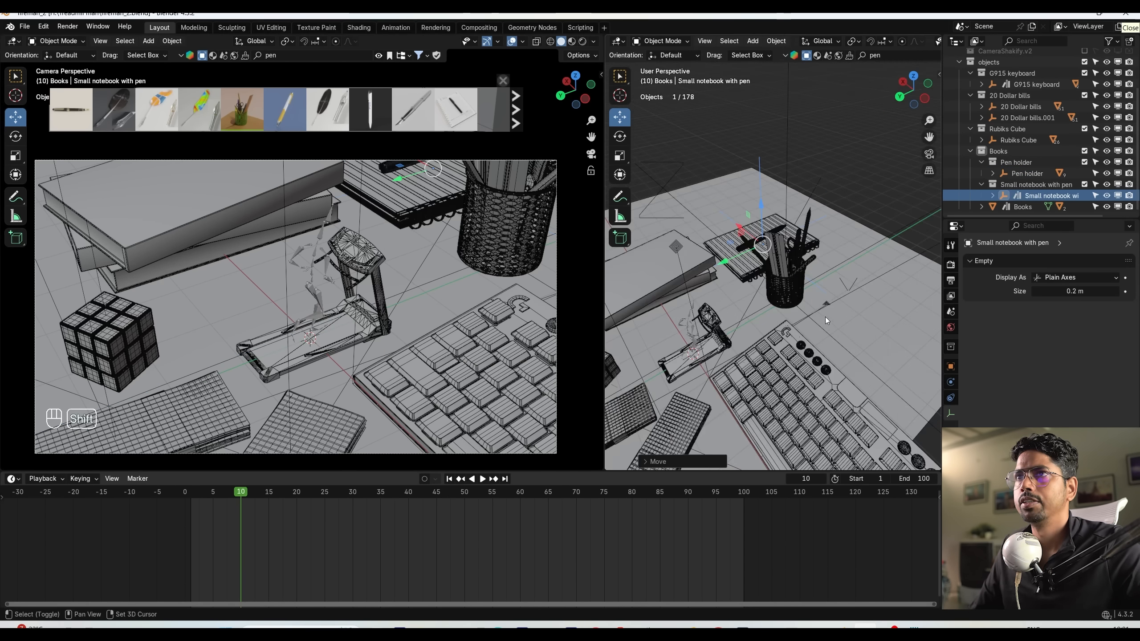
pyautogui.keyDown('shift'); pyautogui.moveTo(824, 317); pyautogui.dragTo(777, 335, button='middle'); pyautogui.keyUp('shift')
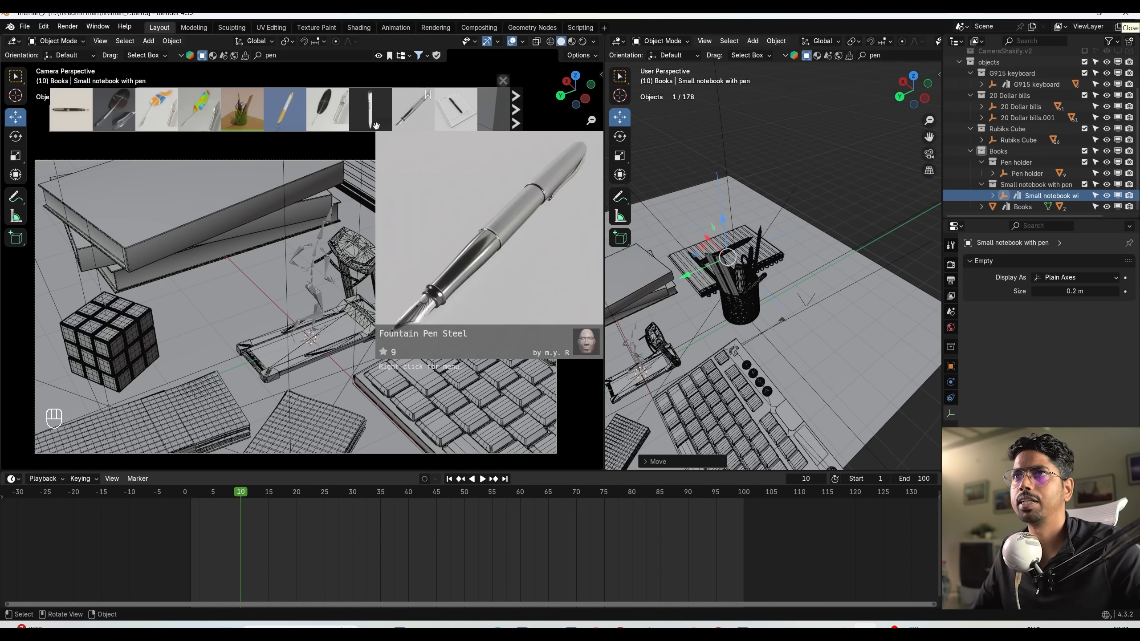
# Go through further pen results and add the Pencil Holder model to the background props.
pyautogui.click(517, 116)
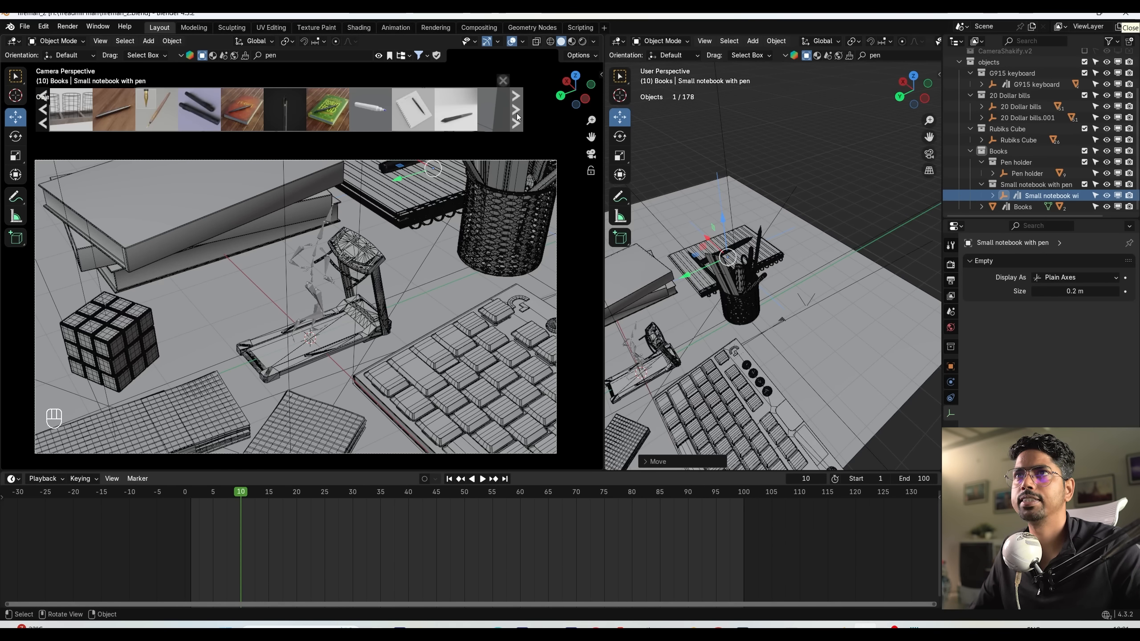
pyautogui.click(517, 116)
pyautogui.moveTo(76, 110)
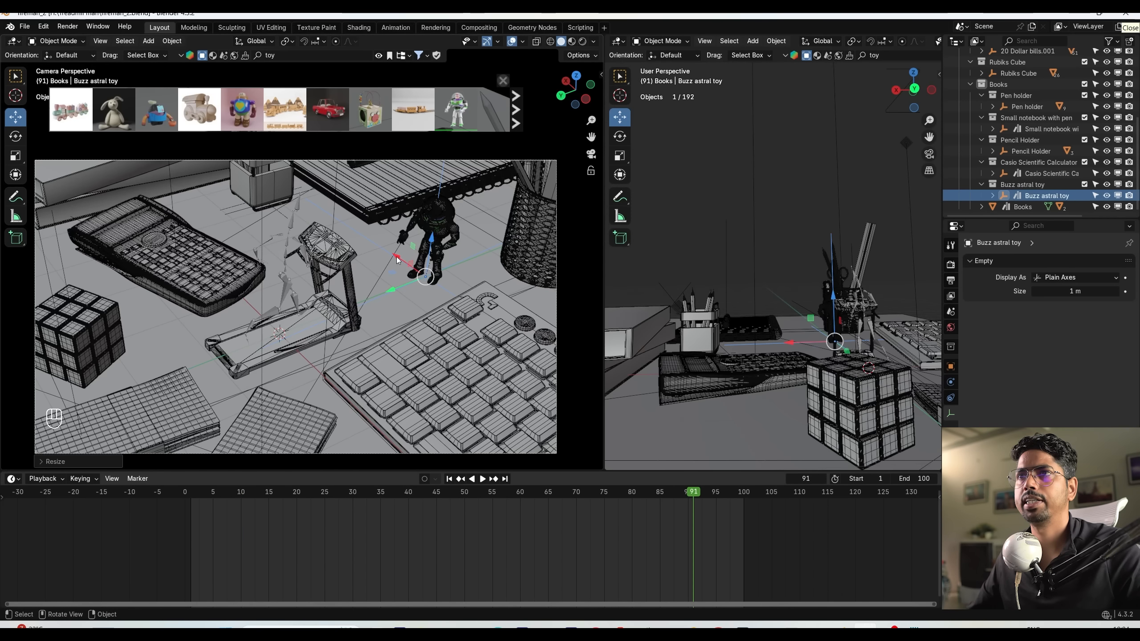
# Play back the animation to check the arranged props through the moving camera.
pyautogui.press('space')
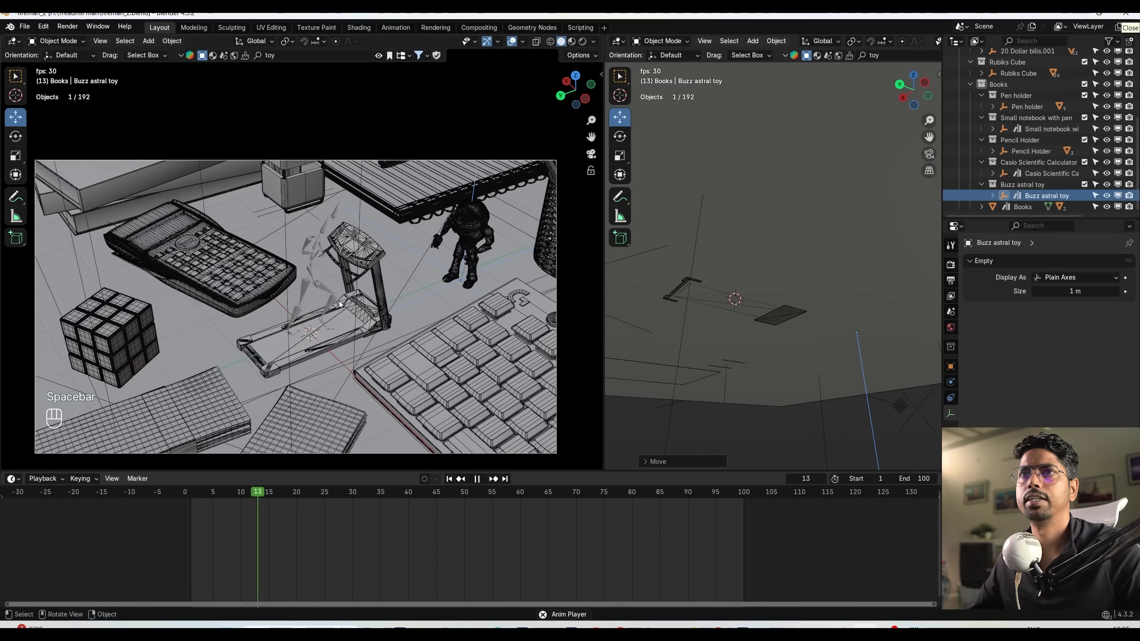
pyautogui.press('space')
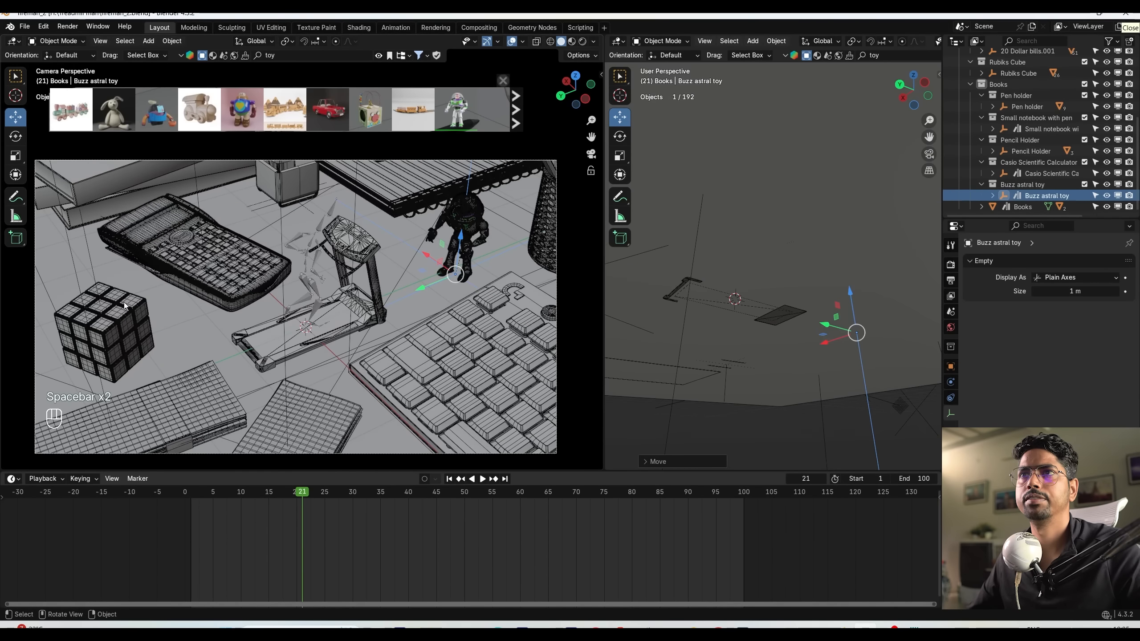
pyautogui.press('space')
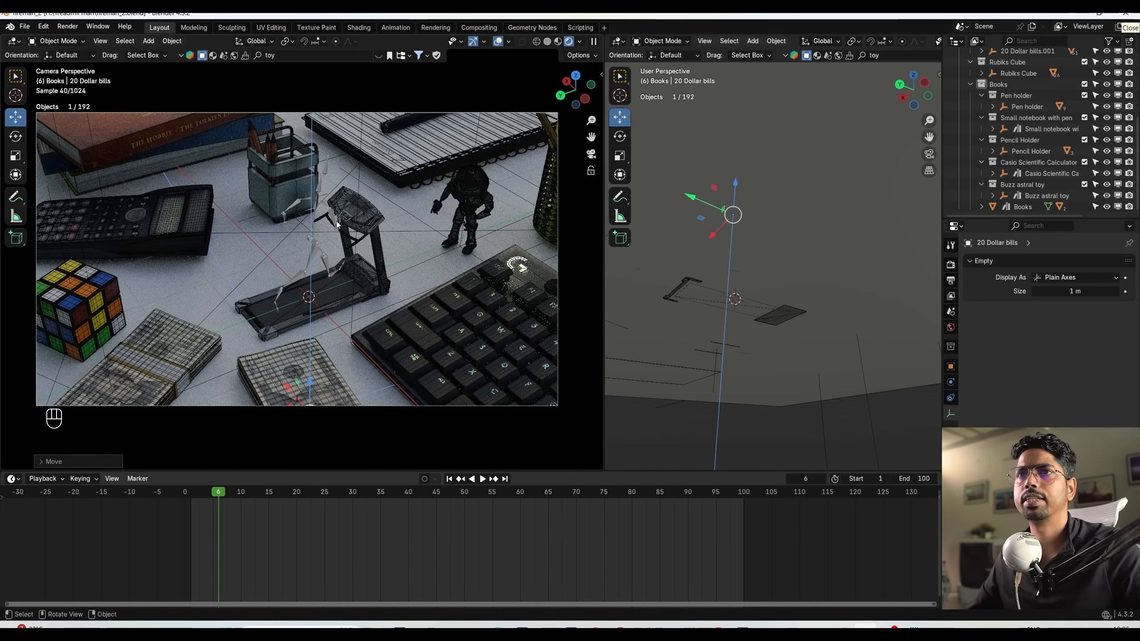
# Turn off the wireframe overlay in the rendered camera viewport.
pyautogui.click(507, 42)
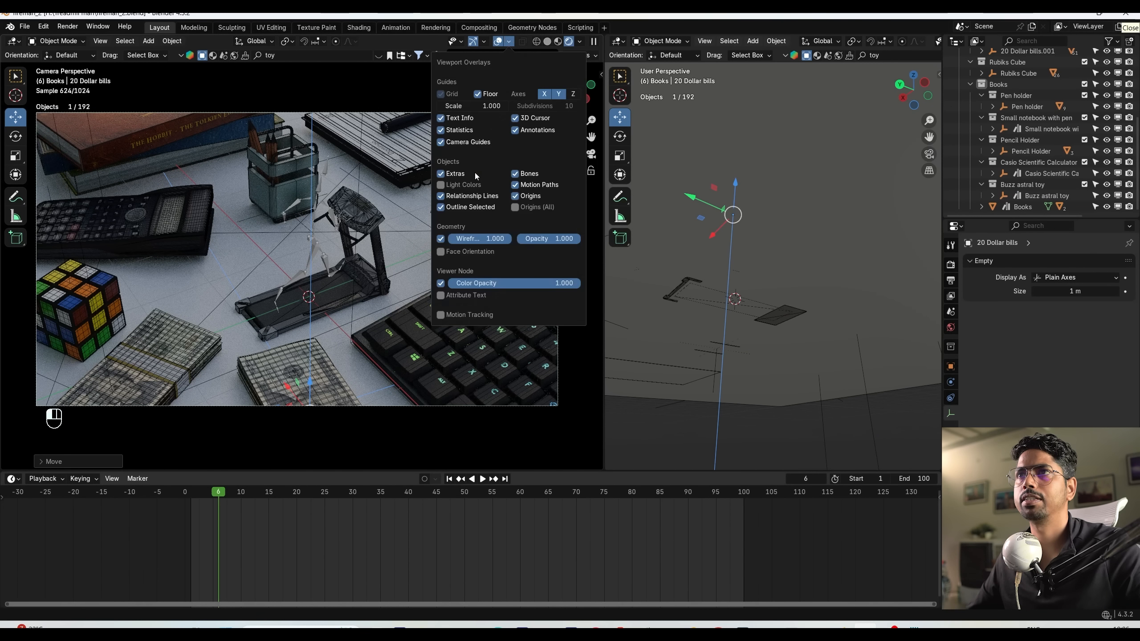
pyautogui.click(441, 240)
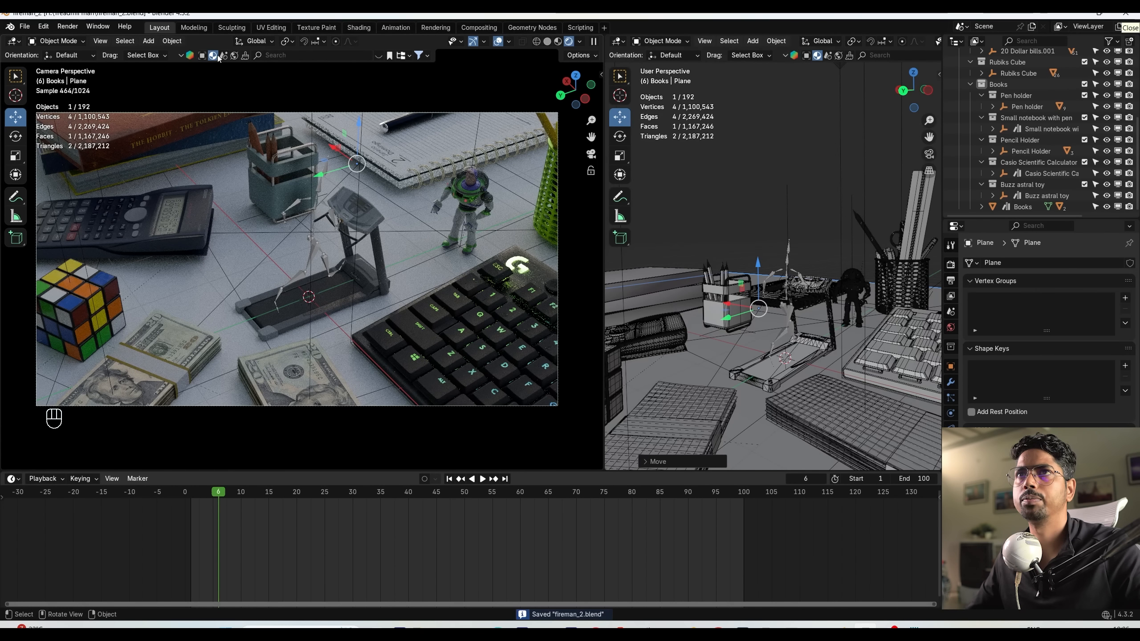
# Search the material library for "wood" and apply a wood material to the ground plane.
pyautogui.click(290, 55)
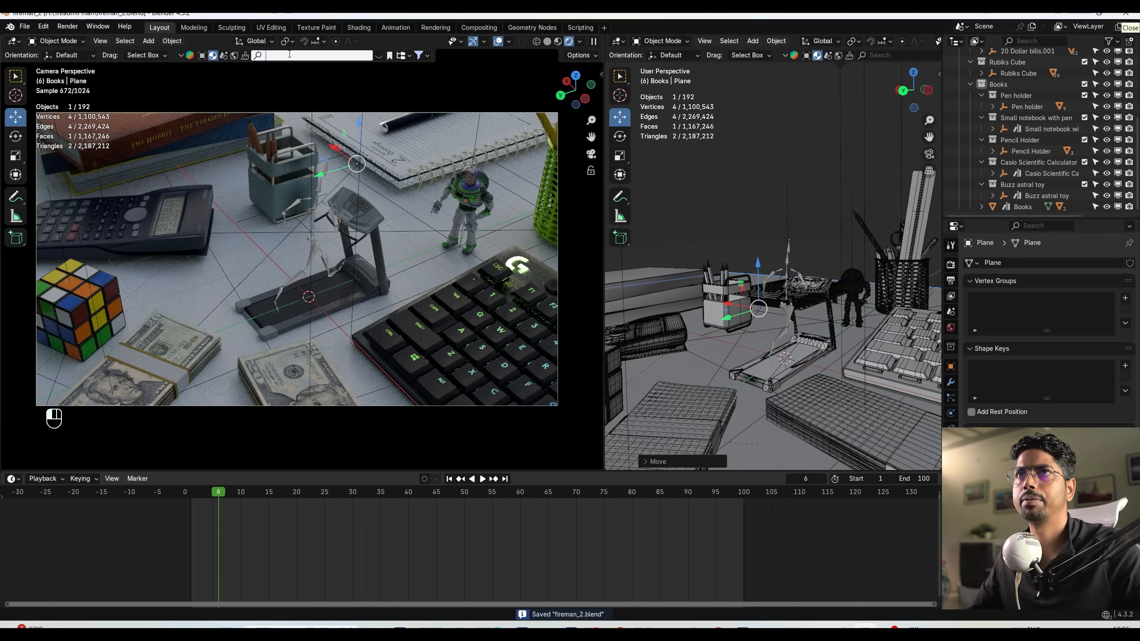
pyautogui.write('wood')
pyautogui.press('Return')
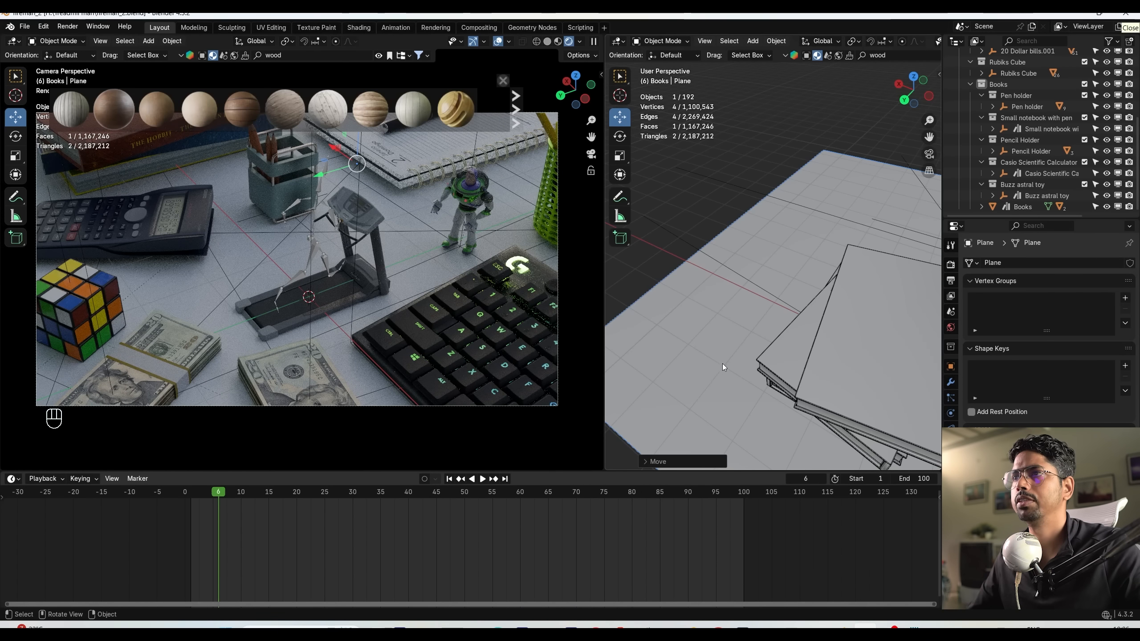
pyautogui.moveTo(455, 110); pyautogui.dragTo(511, 213)
# Replace the timeline with the Shader Editor and bring up the Wood material's mapping and scale value nodes.
pyautogui.click(12, 479)
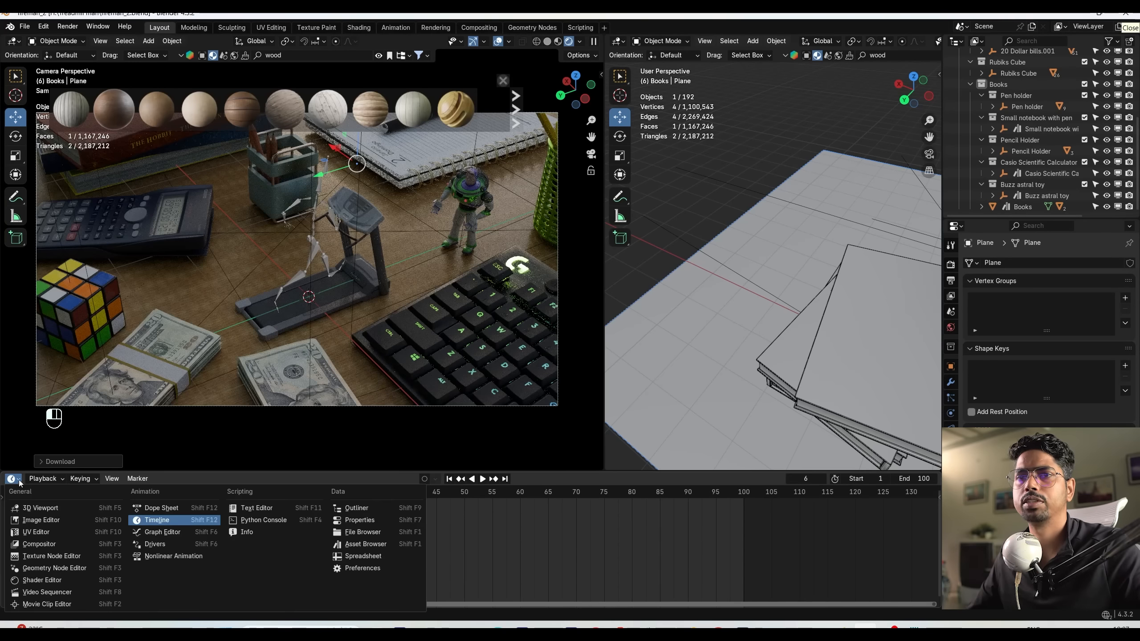
pyautogui.click(66, 580)
pyautogui.moveTo(536, 537); pyautogui.dragTo(525, 541, button='middle')
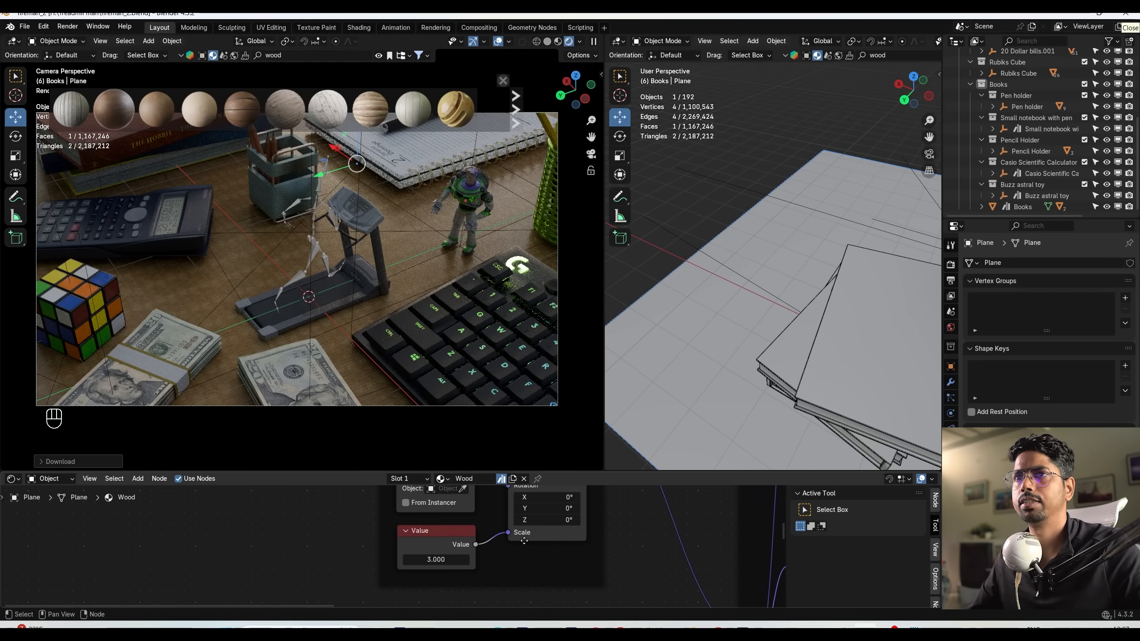
# Undo the last five changes to the ground plane's wood material and save the file.
pyautogui.hotkey('ctrl', 'z')
pyautogui.hotkey('ctrl', 'z')
pyautogui.hotkey('ctrl', 'z')
pyautogui.hotkey('ctrl', 'z')
pyautogui.hotkey('ctrl', 'z')
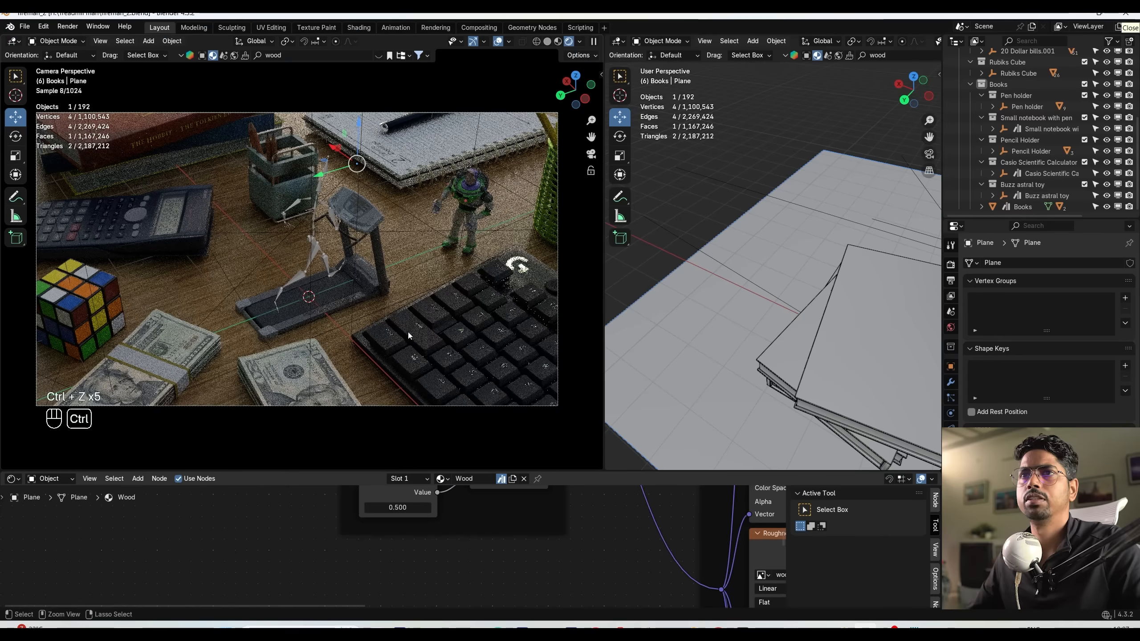
pyautogui.hotkey('ctrl', 's')
# Set the wood material's mapping rotation to 90° on the Z axis and save the file.
pyautogui.moveTo(503, 494); pyautogui.dragTo(443, 572, button='middle')
pyautogui.click(459, 535)
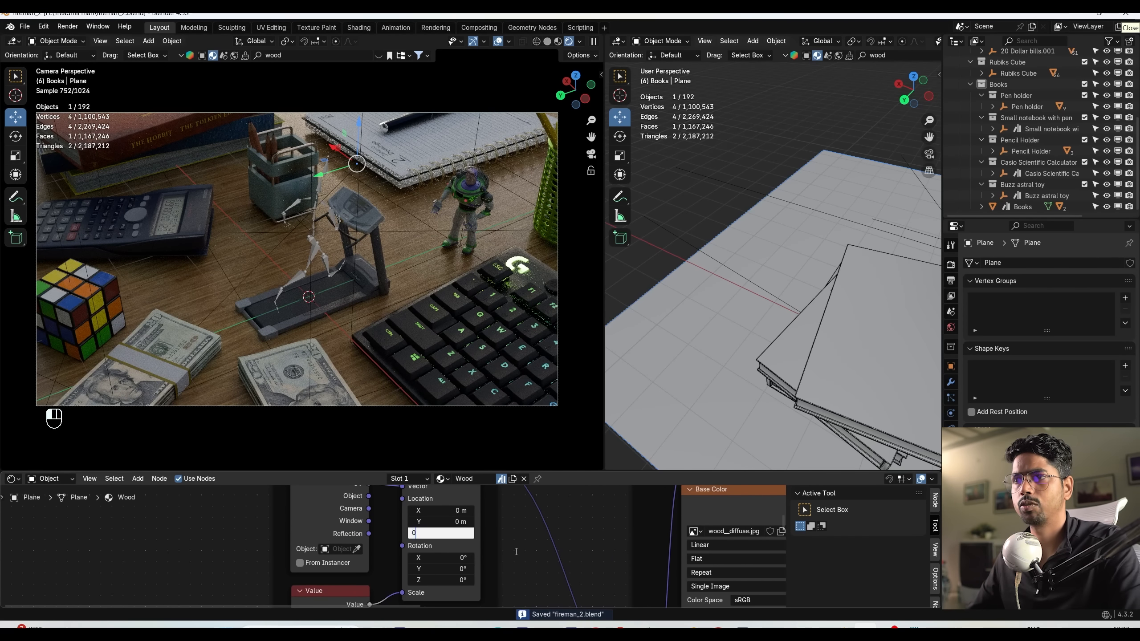
pyautogui.press('Return')
pyautogui.moveTo(516, 551); pyautogui.dragTo(498, 512, button='middle')
pyautogui.moveTo(422, 540); pyautogui.dragTo(452, 547)
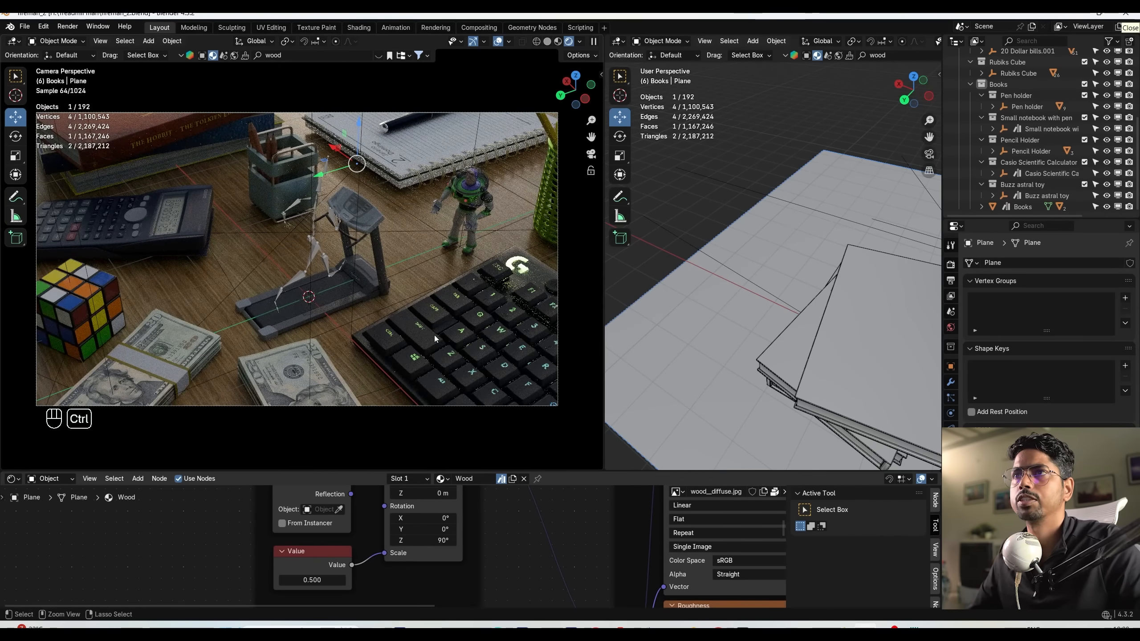
pyautogui.hotkey('ctrl', 's')
# Set the wood material's scale value to 0.2 and save the file.
pyautogui.click(316, 582)
pyautogui.write('.2')
pyautogui.press('Return')
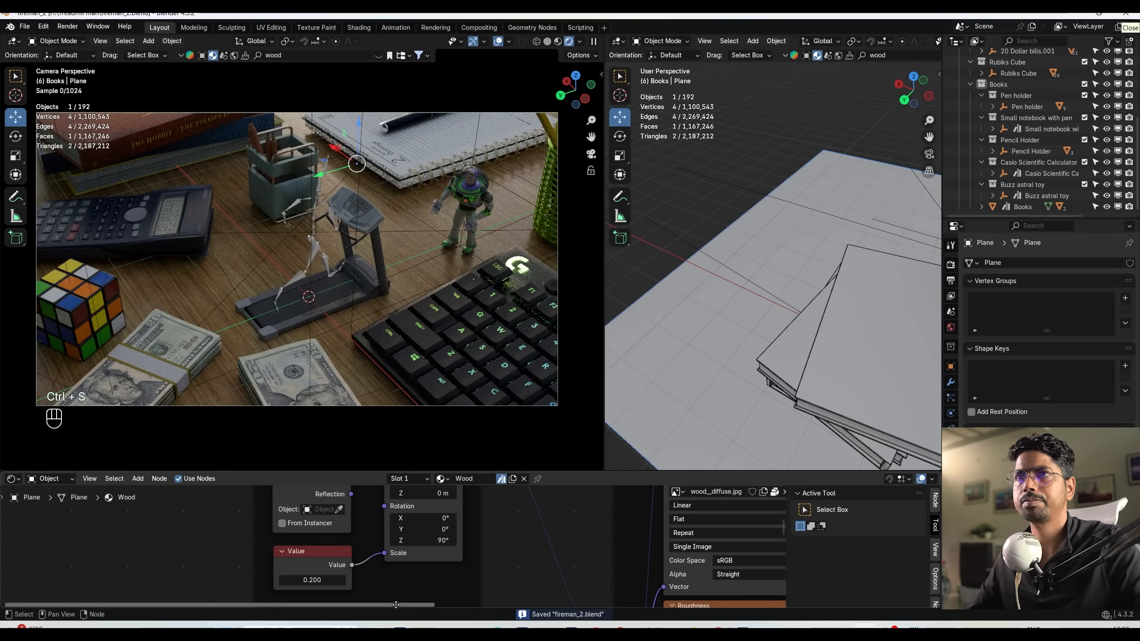
pyautogui.scroll(-8, 799, 321)
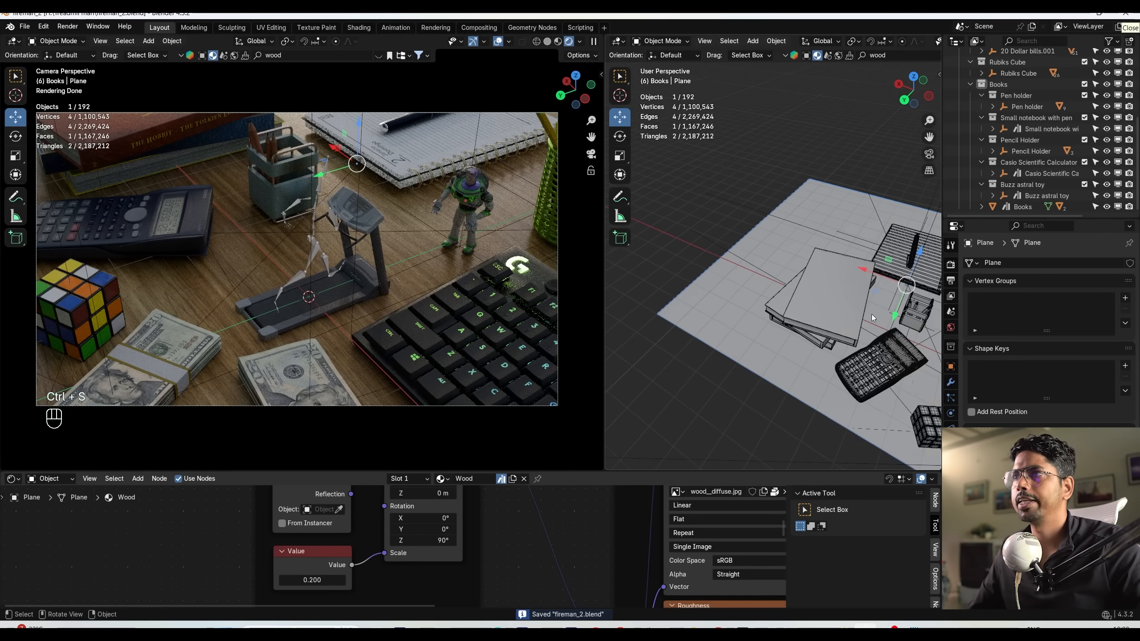
pyautogui.scroll(3, 799, 322)
pyautogui.hotkey('ctrl', 's')
# Enter face editing on the treadmill mesh and select the two large triangular faces on top of the running belt.
pyautogui.scroll(4, 799, 321)
pyautogui.moveTo(799, 322); pyautogui.dragTo(765, 309, button='middle')
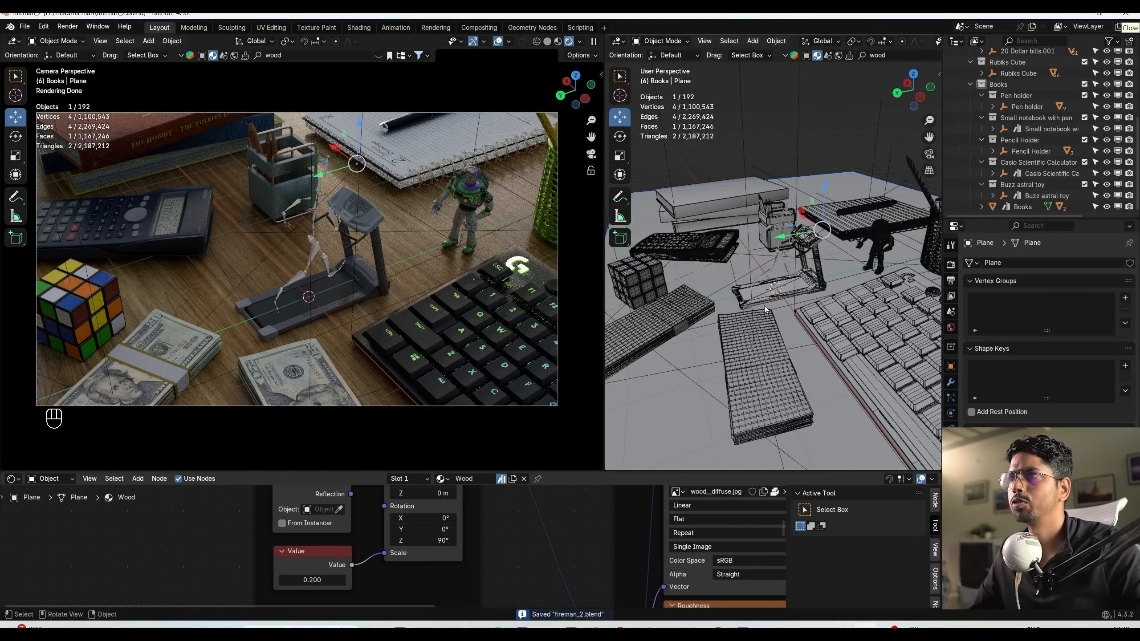
pyautogui.scroll(5, 790, 299)
pyautogui.click(806, 322)
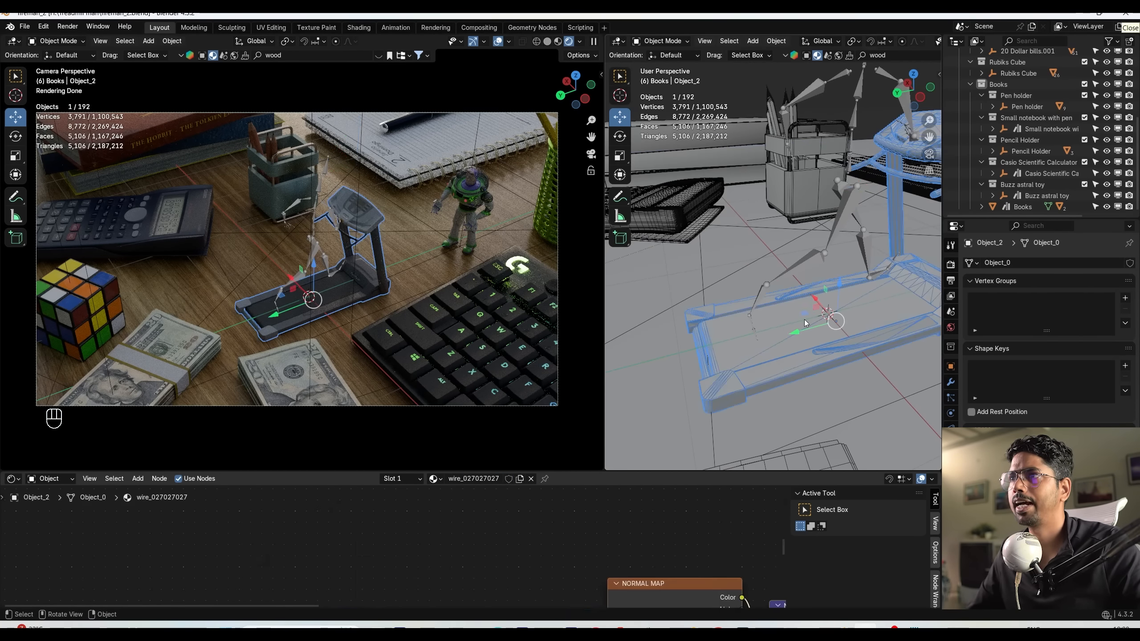
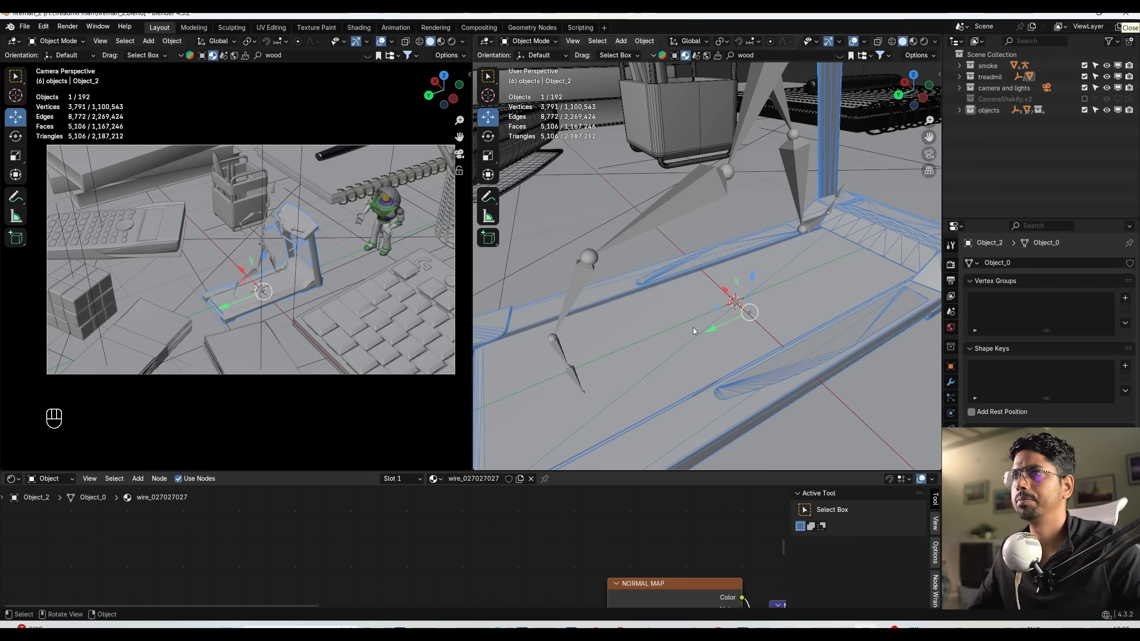
pyautogui.press('Tab')
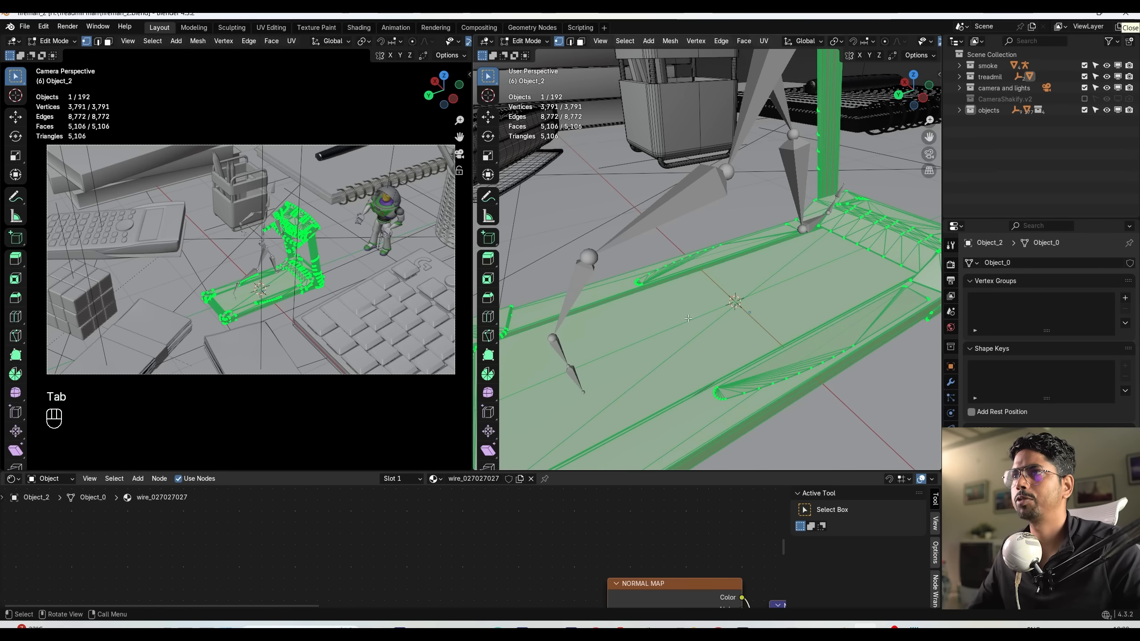
pyautogui.press('3')
pyautogui.click(667, 313)
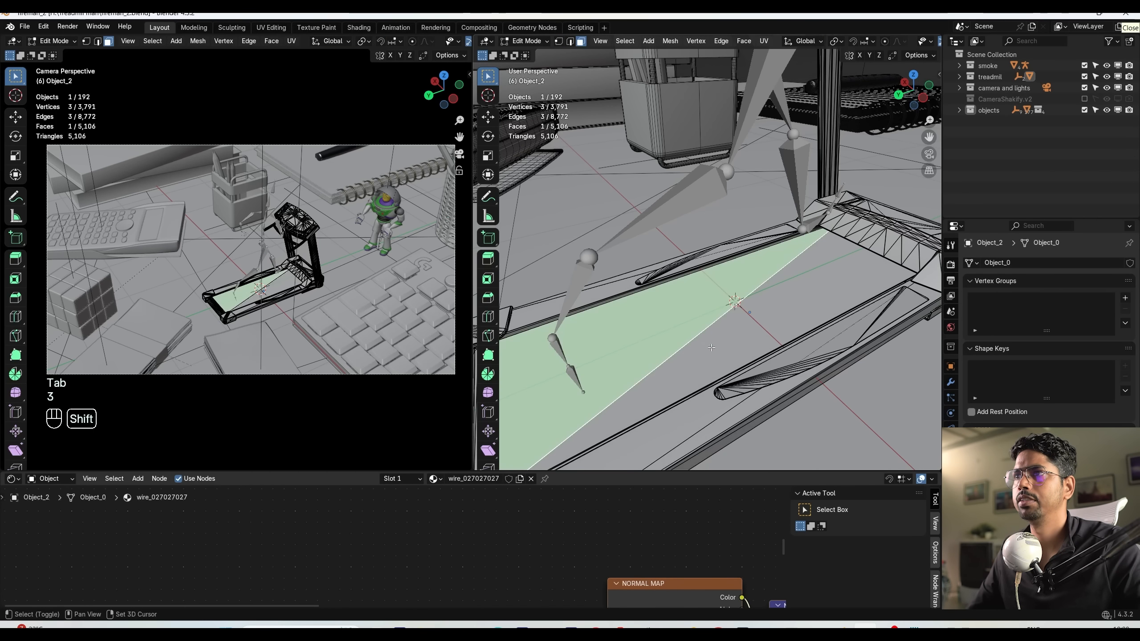
pyautogui.keyDown('shift'); pyautogui.click(711, 347); pyautogui.keyUp('shift')
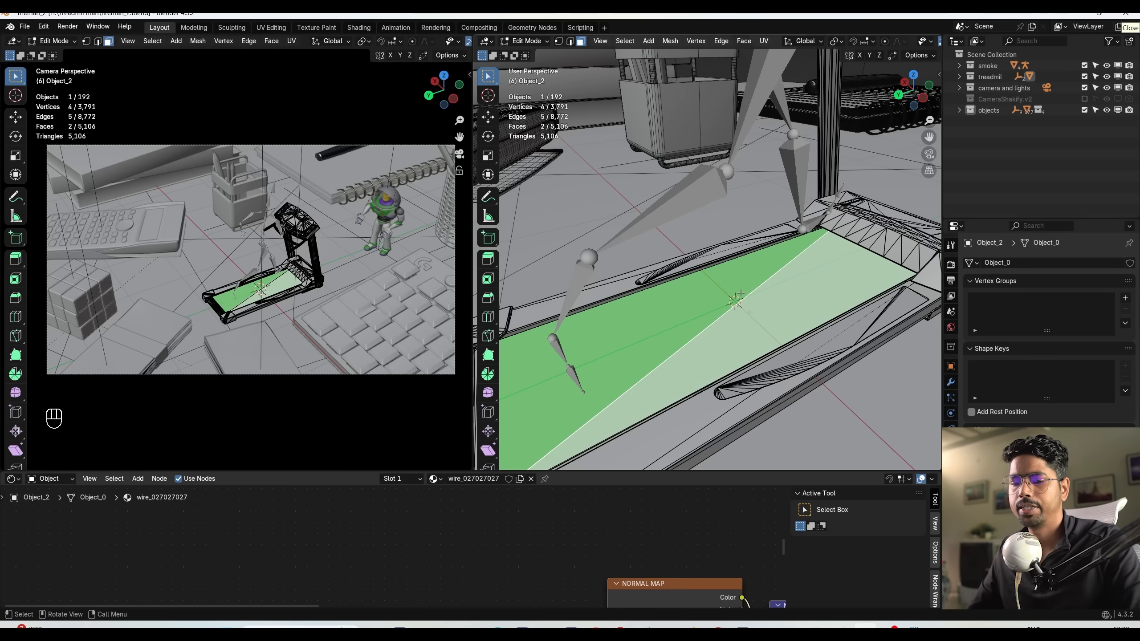
# Extend the selection to all faces linked to the treadmill's running belt.
pyautogui.scroll(-5, 789, 330)
pyautogui.scroll(5, 790, 330)
pyautogui.moveTo(789, 329); pyautogui.dragTo(779, 312, button='middle')
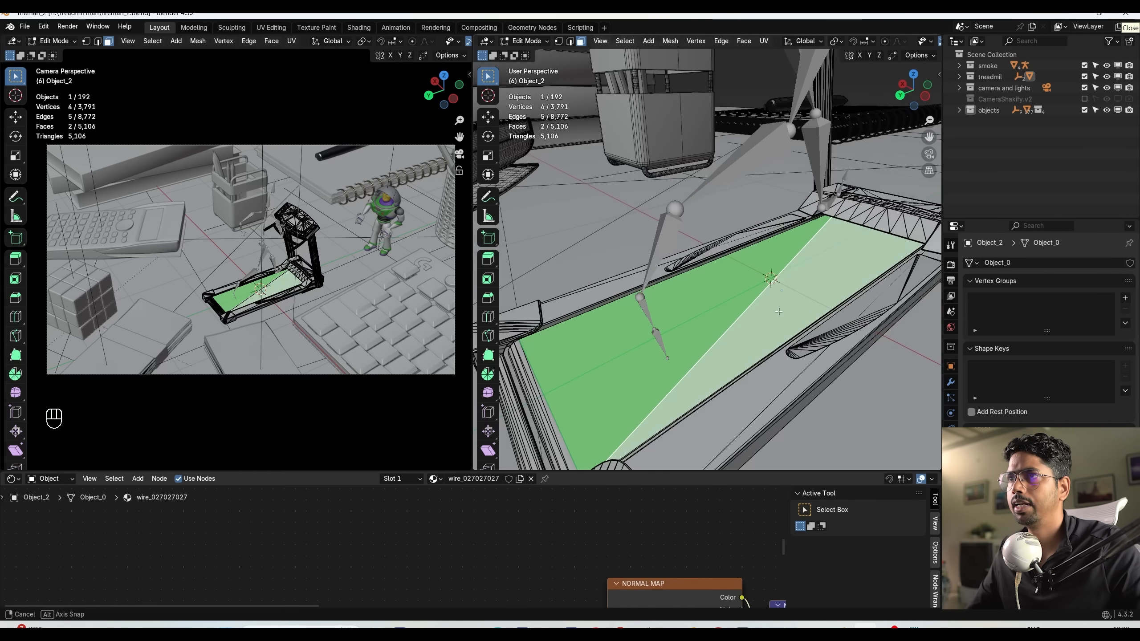
pyautogui.press('l')
pyautogui.scroll(-5, 696, 333)
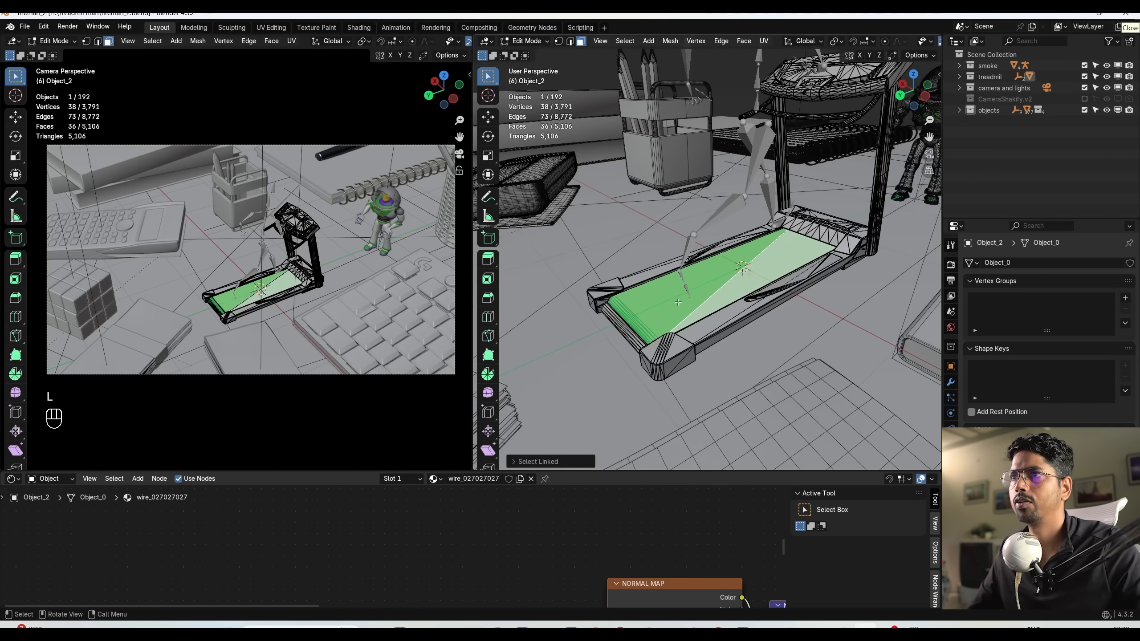
pyautogui.scroll(5, 669, 340)
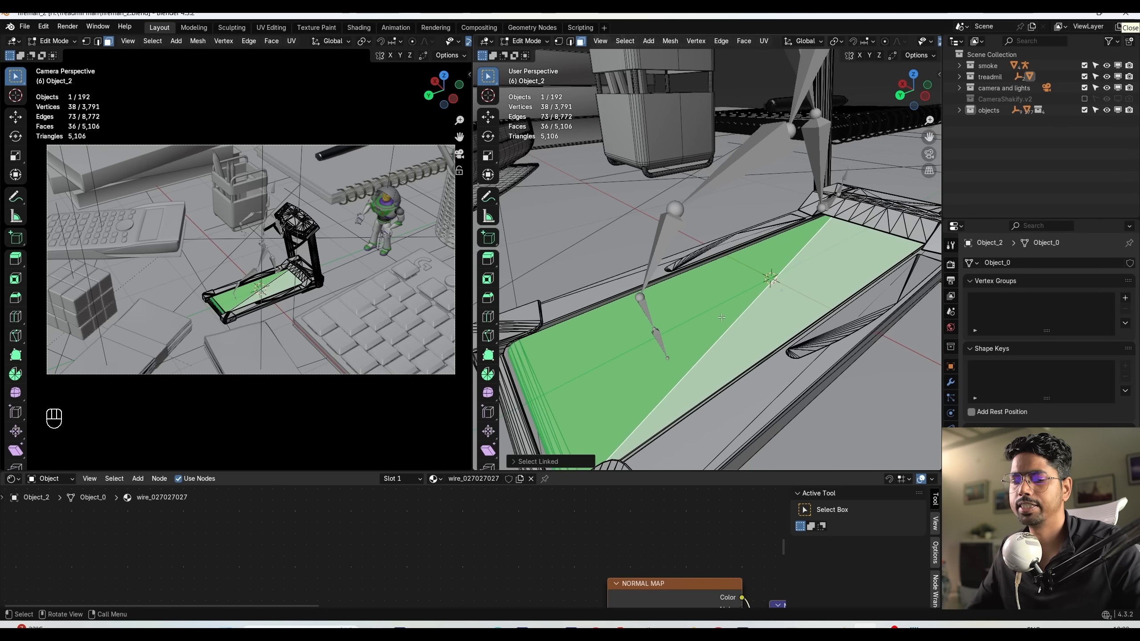
# Separate the selected belt faces into their own object and return to Object Mode.
pyautogui.press('F3')
pyautogui.write('sepr')
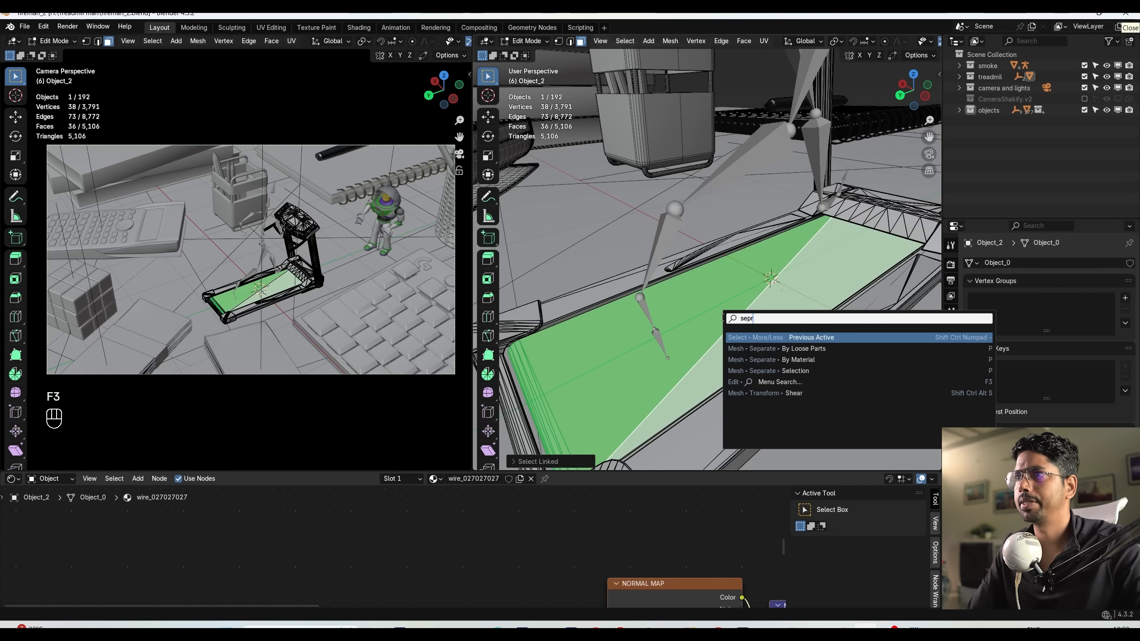
pyautogui.press('Down')
pyautogui.press('Down')
pyautogui.press('Down')
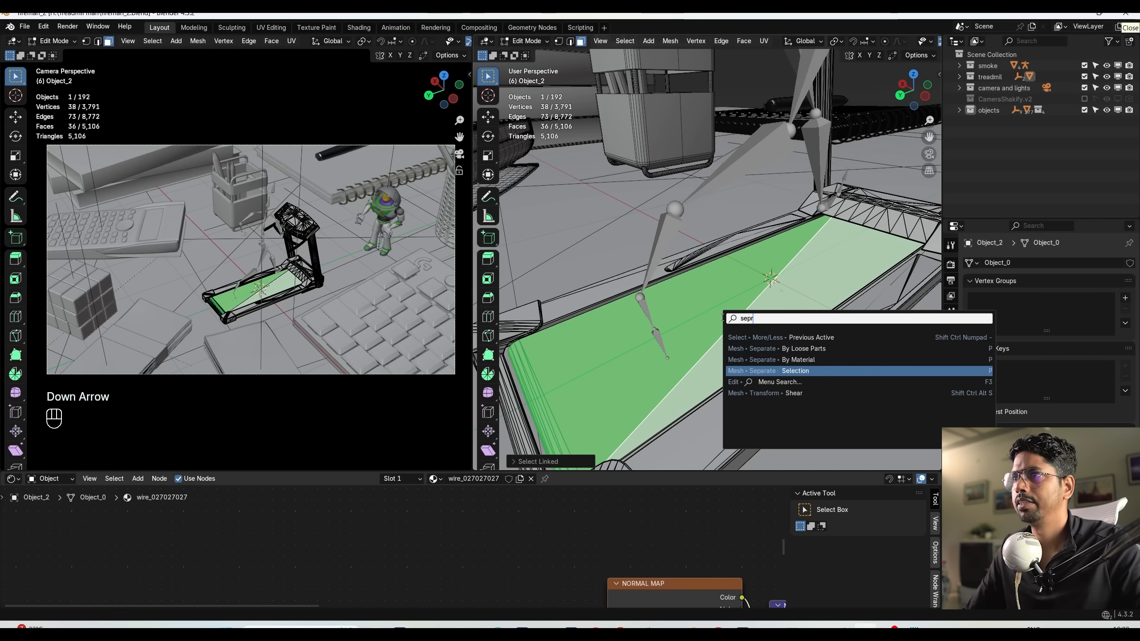
pyautogui.press('Return')
pyautogui.press('Tab')
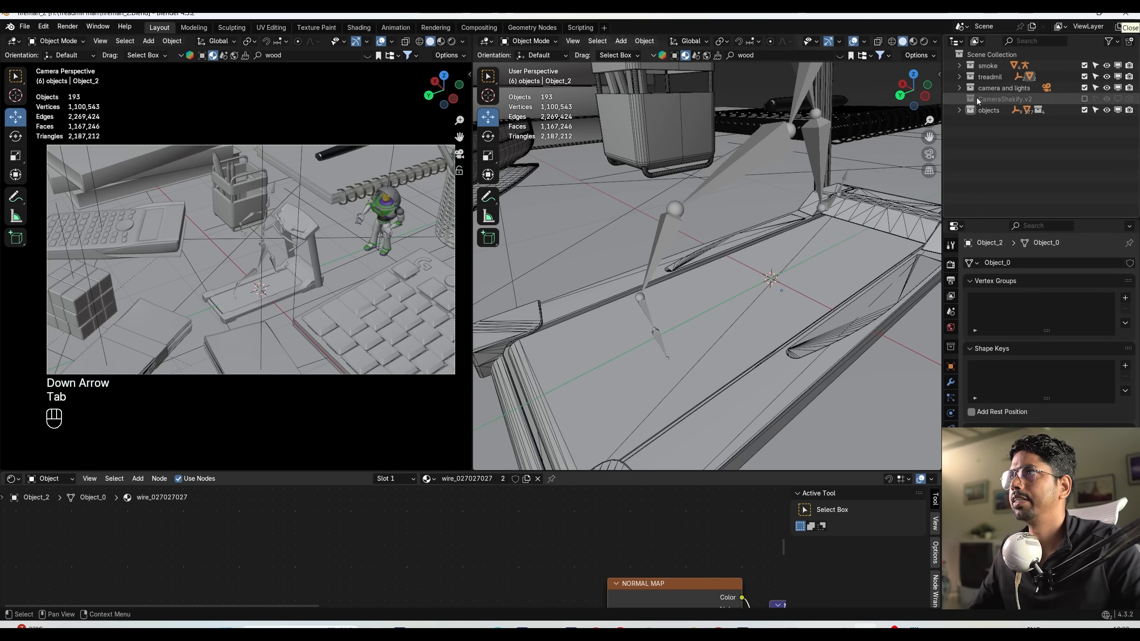
# Select the Sketchfab_model hierarchy in the treadmill collection and clear the parenting of its objects.
pyautogui.click(960, 76)
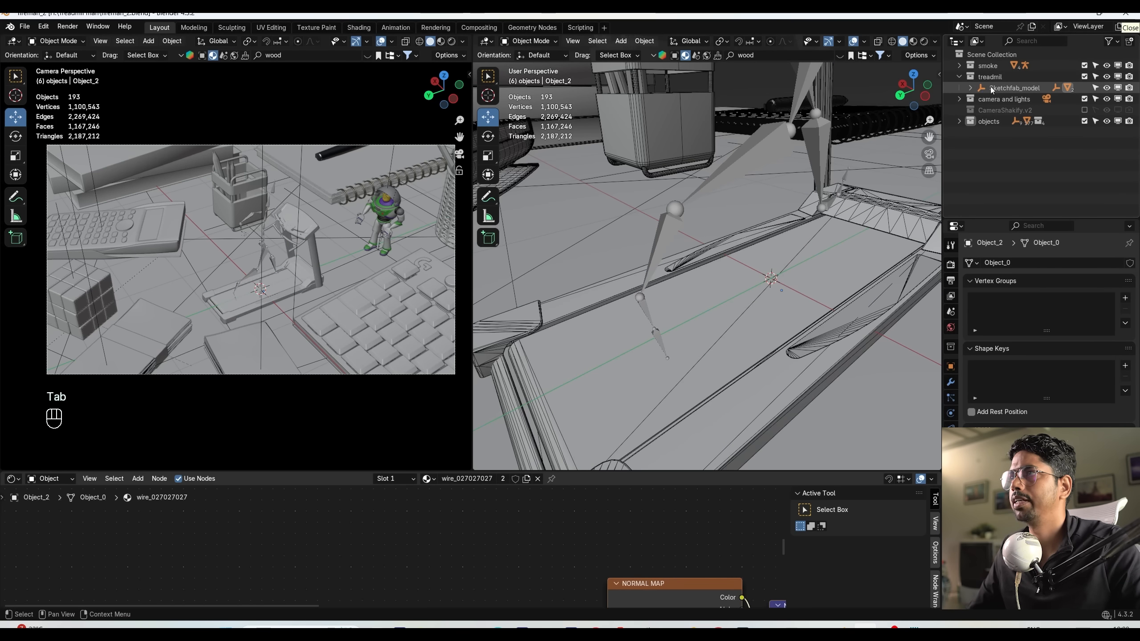
pyautogui.rightClick(991, 89)
pyautogui.click(966, 109)
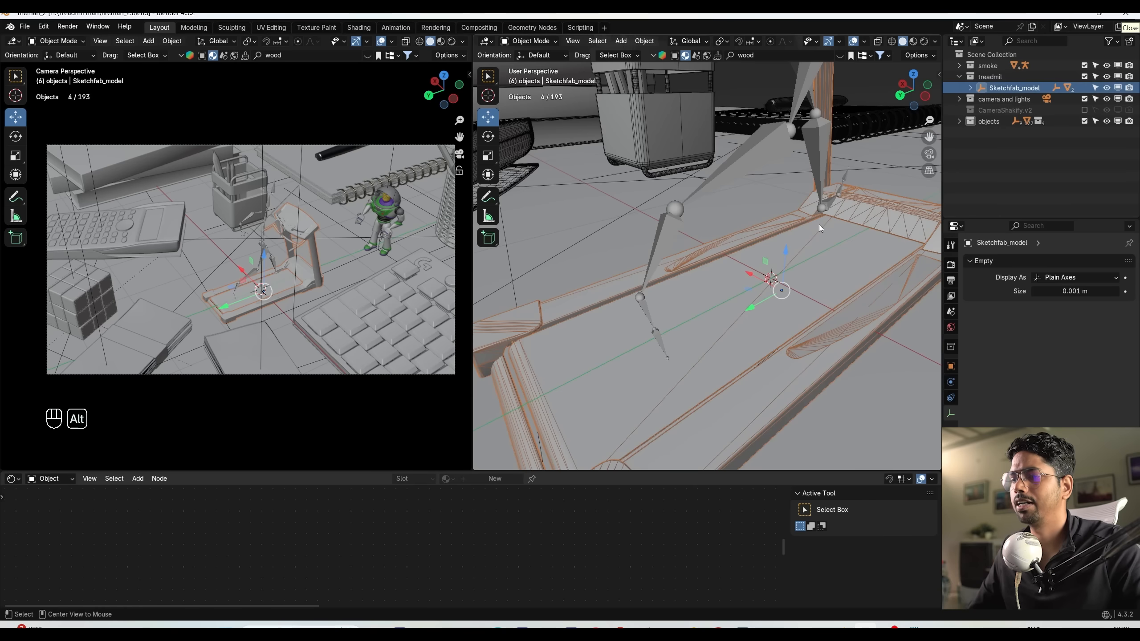
pyautogui.hotkey('alt', 'p')
pyautogui.click(793, 238)
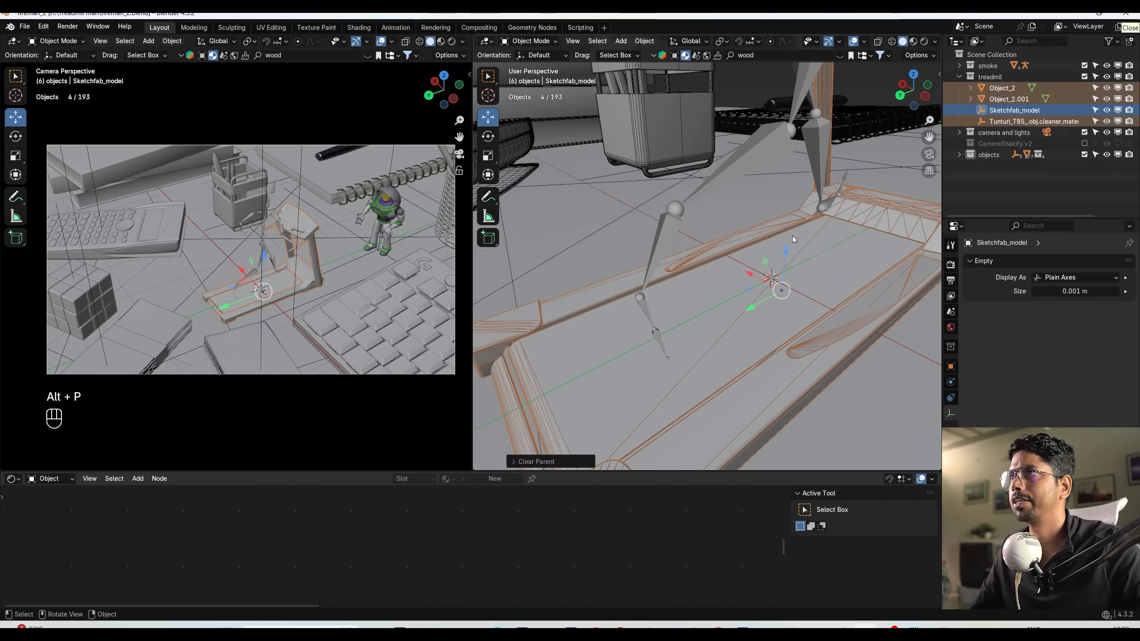
# Delete the two leftover empties, including Sketchfab_model, from the treadmill collection.
pyautogui.click(1004, 119)
pyautogui.press('Delete')
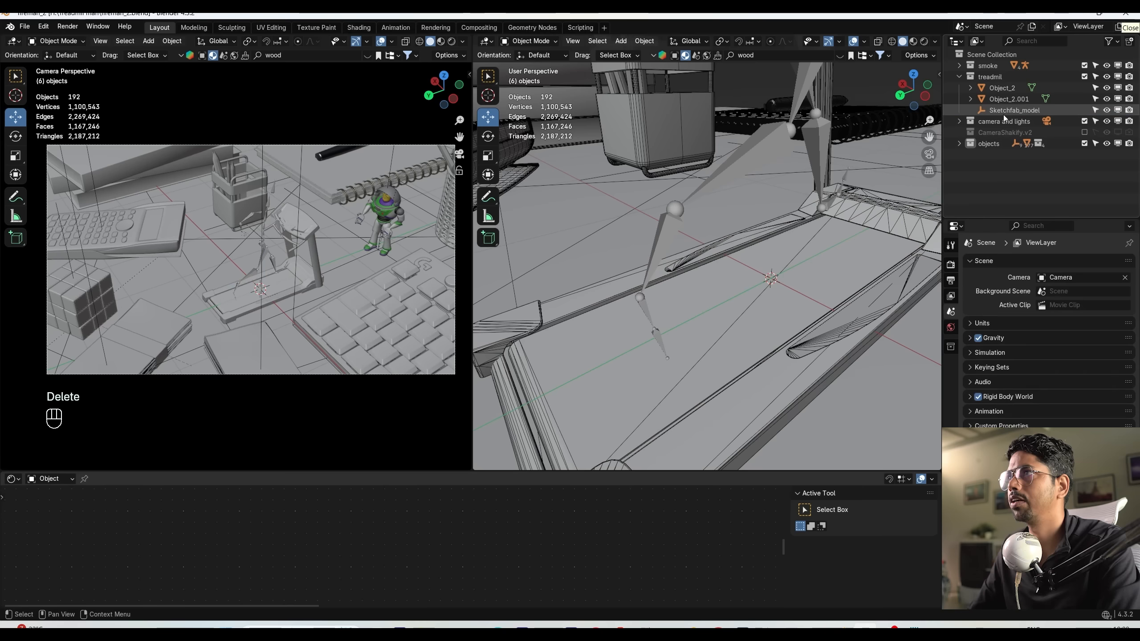
pyautogui.press('Delete')
# Rename the separated belt object Object_2.001 to "raod".
pyautogui.click(1007, 103)
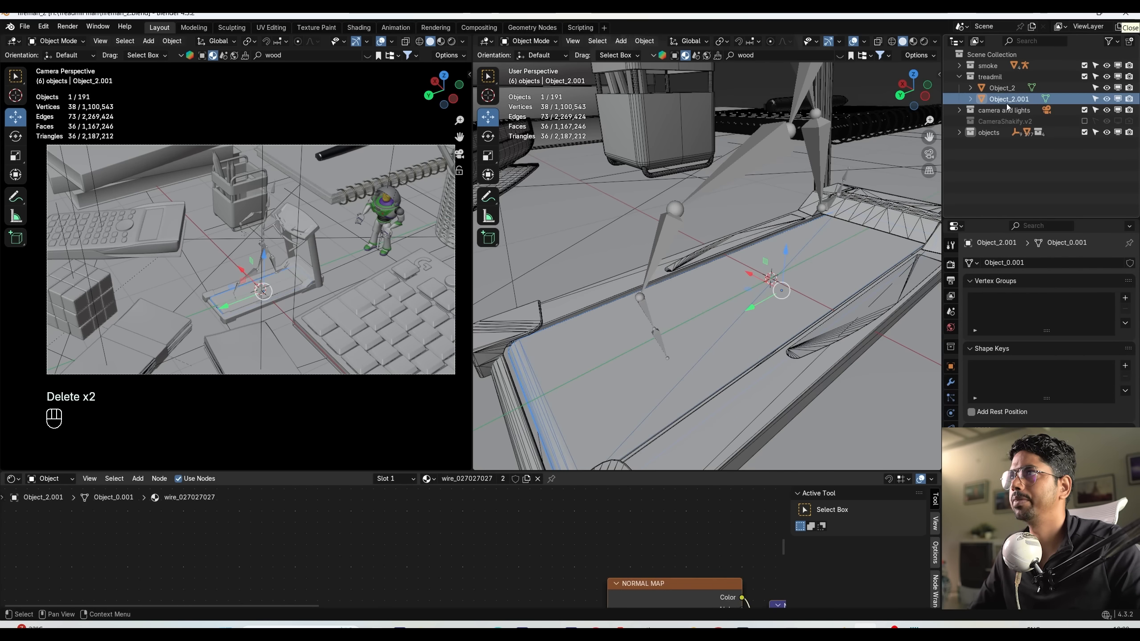
pyautogui.doubleClick(1006, 103)
pyautogui.write('raod')
pyautogui.press('Return')
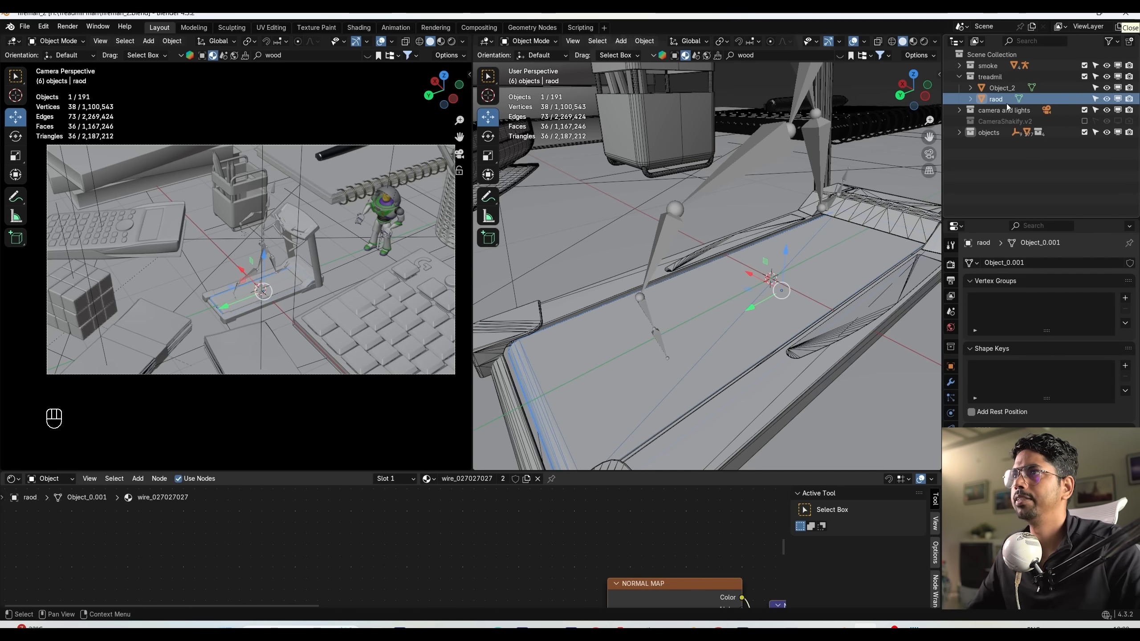
# Try moving the separated belt object upward off the treadmill and undo the move.
pyautogui.press('g')
pyautogui.click(797, 158)
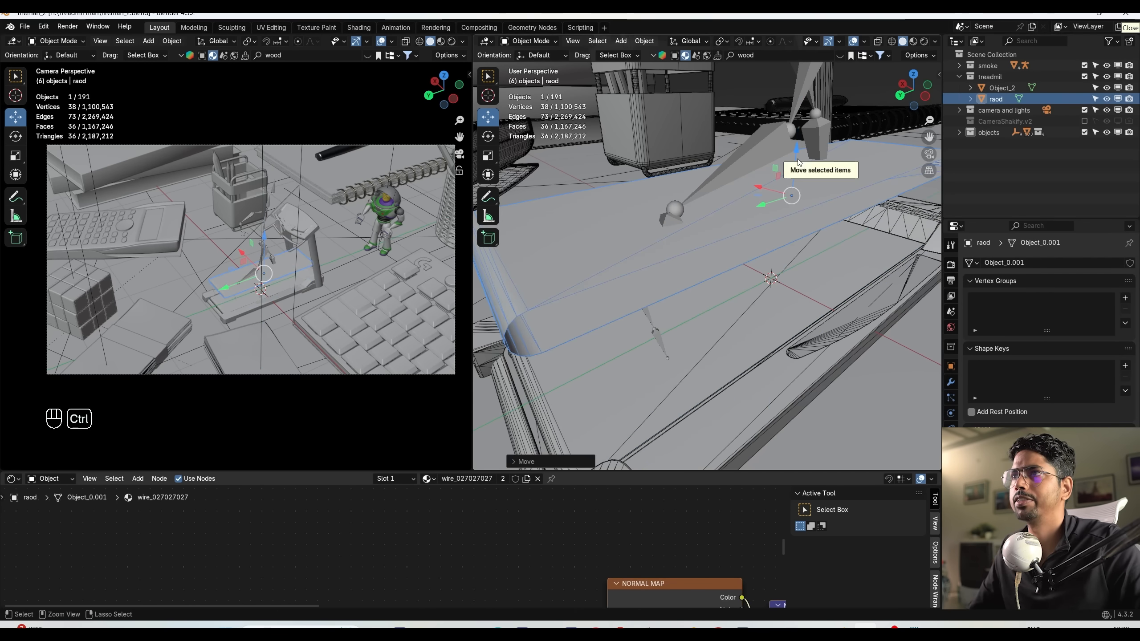
pyautogui.hotkey('ctrl', 'z')
# Save the file, enlarge the node editor slightly, and isolate the belt in local view with rendered shading.
pyautogui.hotkey('ctrl', 's')
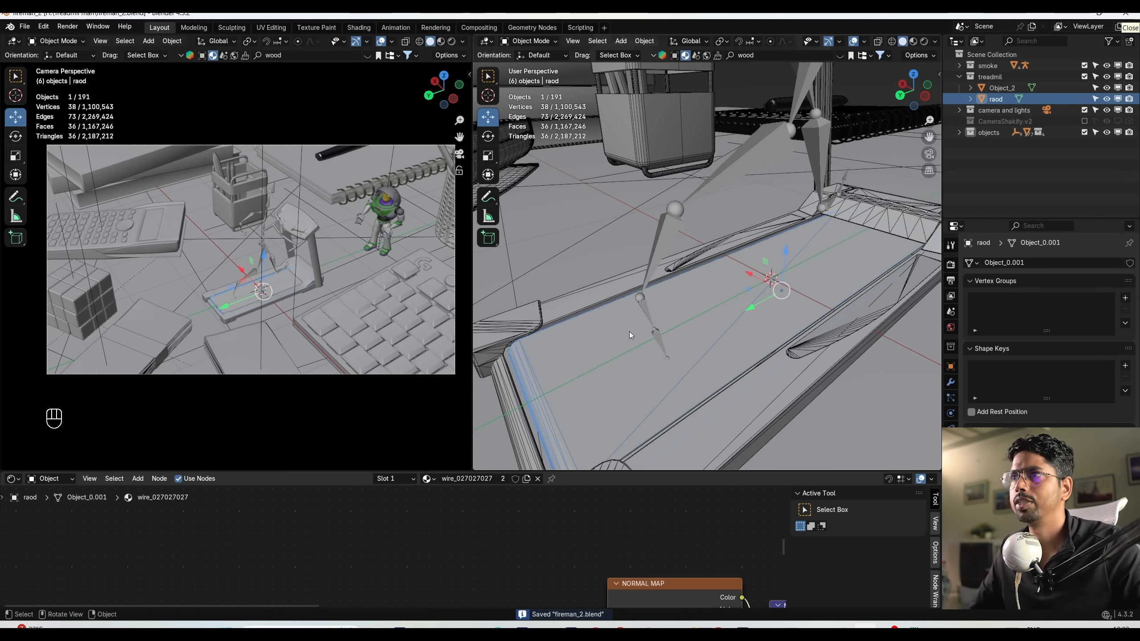
pyautogui.moveTo(604, 471); pyautogui.dragTo(604, 463)
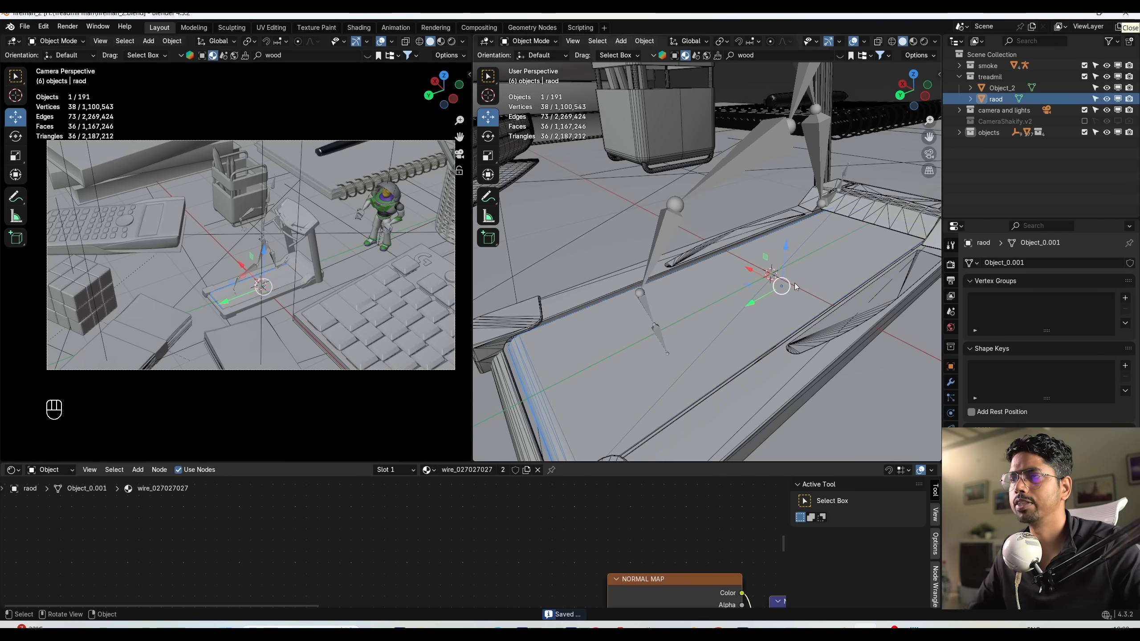
pyautogui.press('/')
pyautogui.click(924, 41)
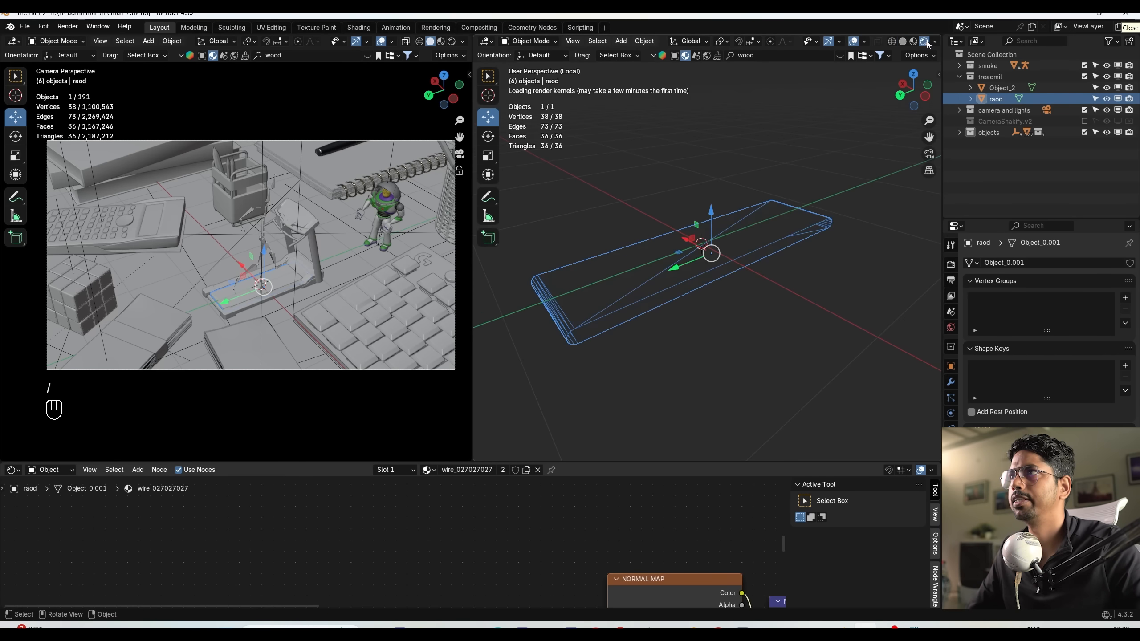
pyautogui.scroll(2, 763, 252)
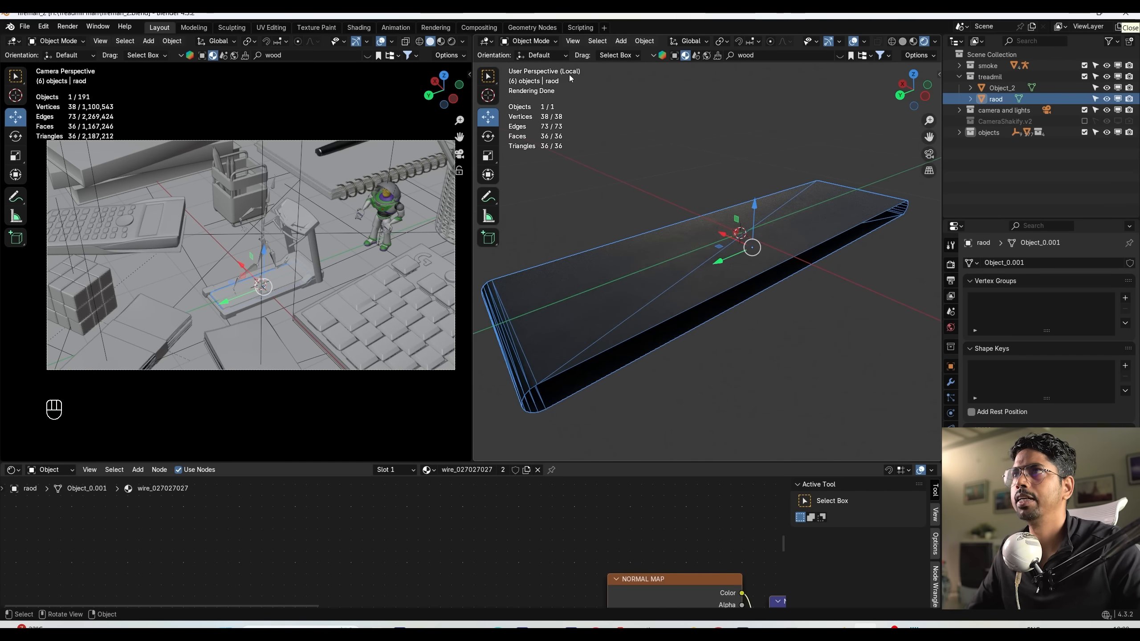
# Turn off the wireframe overlay in the viewport showing the isolated belt.
pyautogui.click(854, 41)
pyautogui.click(854, 42)
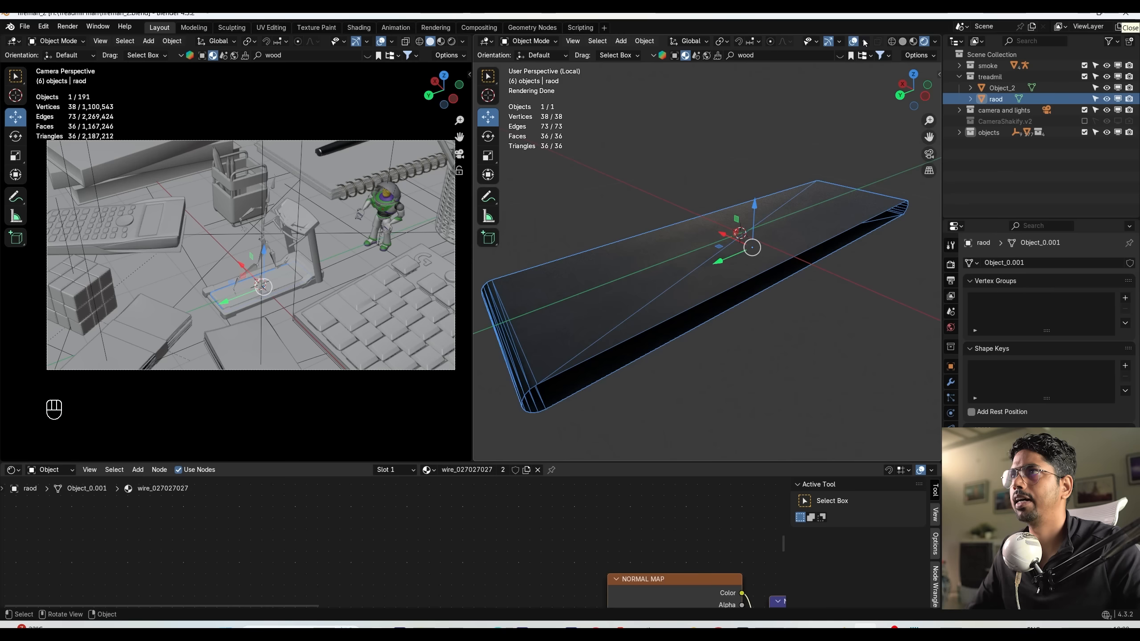
pyautogui.click(864, 42)
pyautogui.click(795, 226)
# Remove the wire_027027027 material slot from the belt object.
pyautogui.scroll(-3, 741, 448)
pyautogui.scroll(-3, 628, 539)
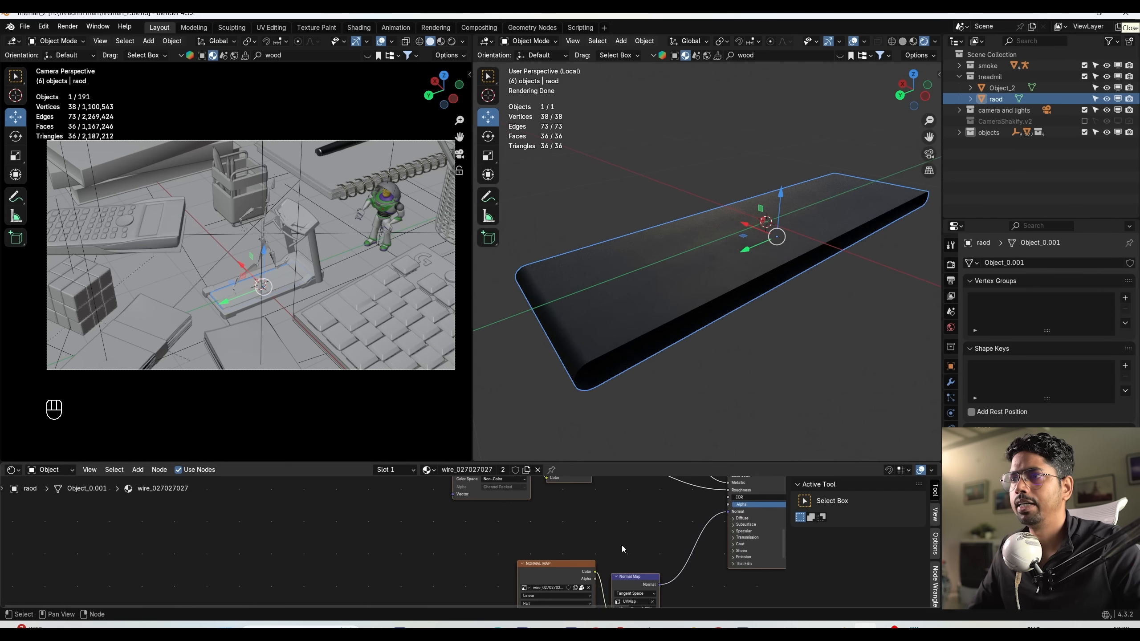
pyautogui.click(950, 461)
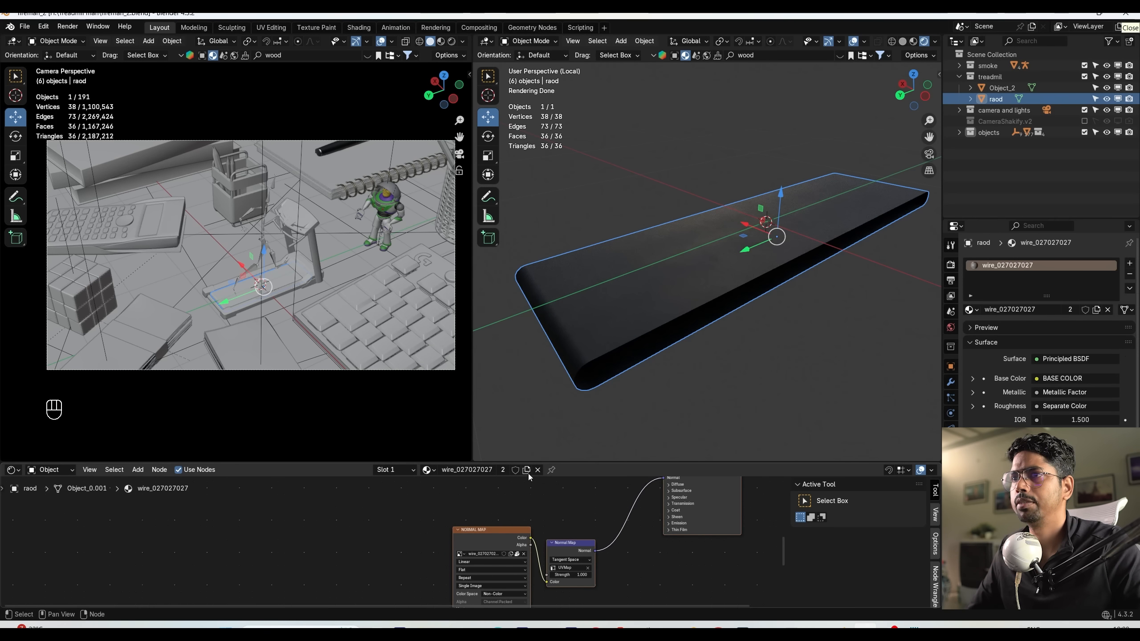
pyautogui.click(1130, 274)
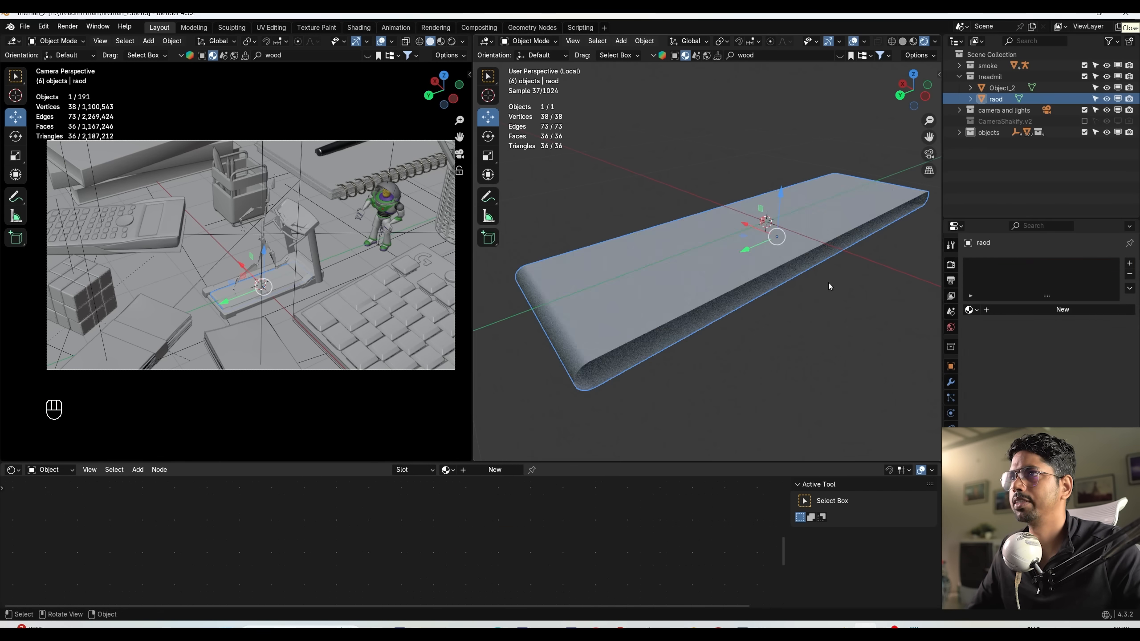
# Create a new material named "Road" on the belt object.
pyautogui.click(464, 471)
pyautogui.click(482, 469)
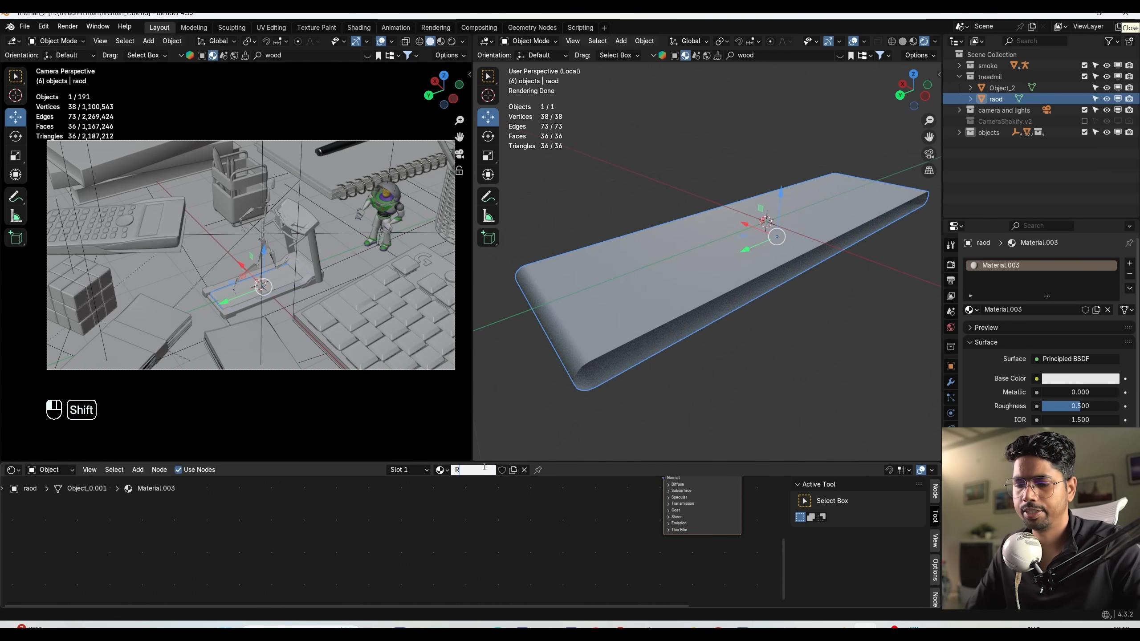
pyautogui.write('Road')
pyautogui.press('Return')
# Add a Voronoi Texture node and link its Distance output to the Principled BSDF's Base Color.
pyautogui.scroll(2, 696, 517)
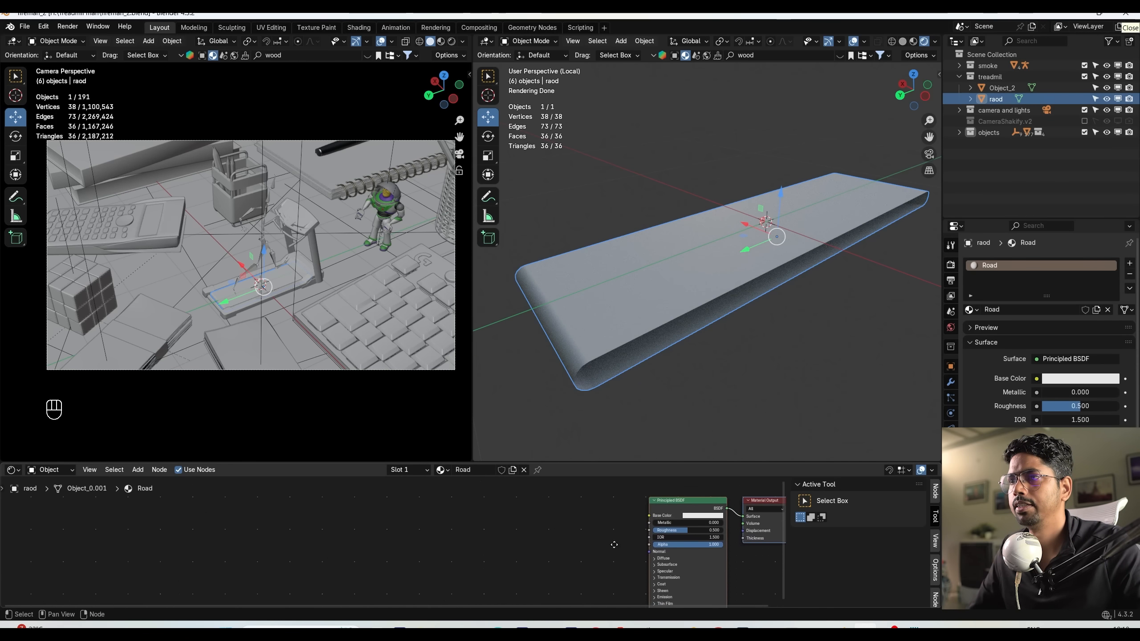
pyautogui.moveTo(717, 509); pyautogui.dragTo(550, 606)
pyautogui.write('vi')
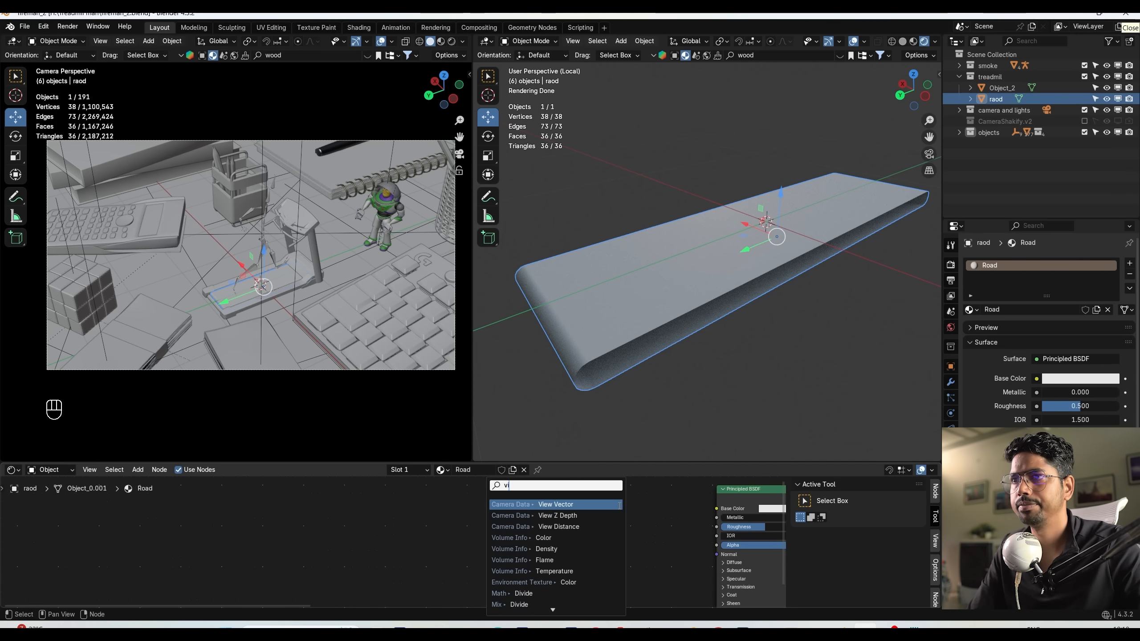
pyautogui.press('BackSpace')
pyautogui.write('or')
pyautogui.press('Return')
pyautogui.click(618, 505)
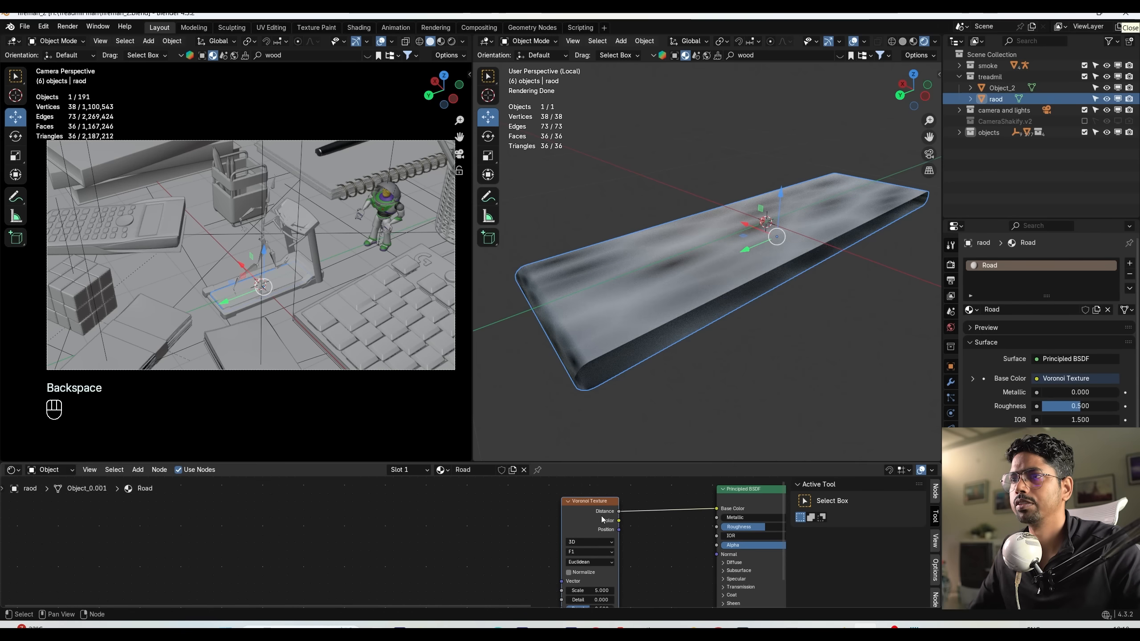
# Set the Voronoi Texture's feature output to Smooth F1 and its scale to 47.8.
pyautogui.click(601, 516)
pyautogui.click(590, 557)
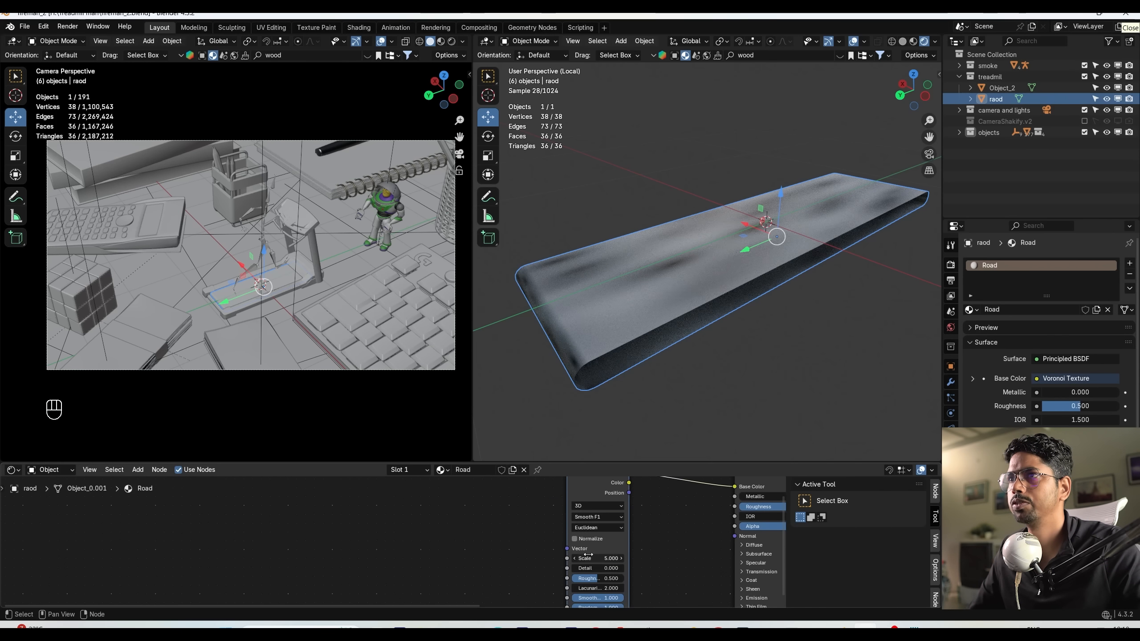
pyautogui.moveTo(592, 520); pyautogui.dragTo(581, 497, button='middle')
pyautogui.moveTo(579, 528); pyautogui.dragTo(612, 528)
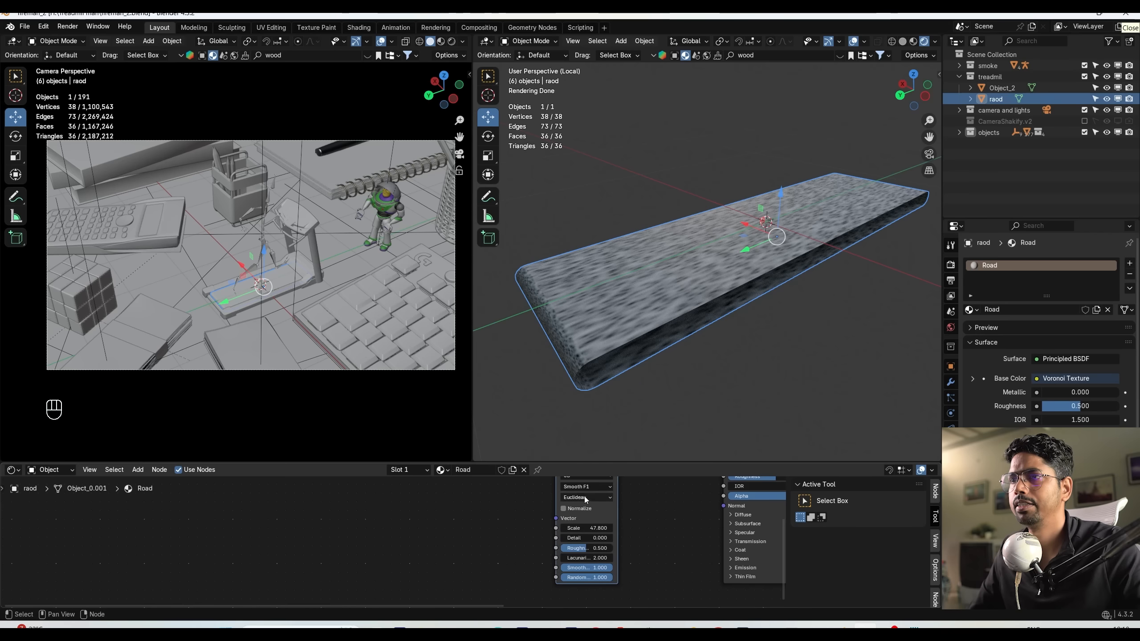
pyautogui.moveTo(585, 496); pyautogui.dragTo(599, 509, button='middle')
# Add Texture Coordinate and Mapping nodes ahead of the Voronoi Texture and link the UV output to the Mapping's Vector.
pyautogui.press('ctrl')
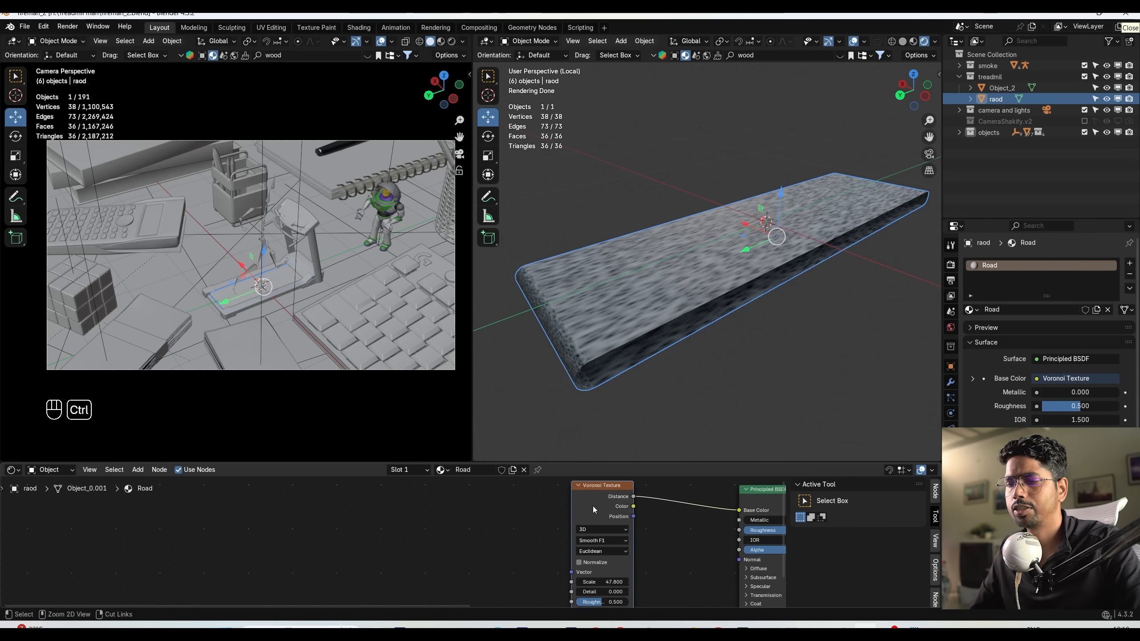
pyautogui.hotkey('ctrl', 't')
pyautogui.moveTo(439, 544); pyautogui.dragTo(368, 539)
pyautogui.scroll(3, 402, 549)
pyautogui.moveTo(445, 558); pyautogui.dragTo(424, 513, button='middle')
pyautogui.moveTo(537, 564); pyautogui.dragTo(519, 507, button='middle')
pyautogui.moveTo(516, 543)
pyautogui.mouseDown()
pyautogui.moveTo(476, 543)
pyautogui.moveTo(502, 543)
pyautogui.mouseUp()
pyautogui.moveTo(444, 494); pyautogui.dragTo(456, 590, button='middle')
pyautogui.moveTo(376, 512); pyautogui.dragTo(487, 521)
# Set the Mapping scale to X 3.230 and Y 2.680, and the Voronoi Texture's scale to 69.2.
pyautogui.moveTo(539, 597); pyautogui.dragTo(523, 495, button='middle')
pyautogui.keyDown('shift'); pyautogui.moveTo(530, 537); pyautogui.dragTo(529, 549); pyautogui.keyUp('shift')
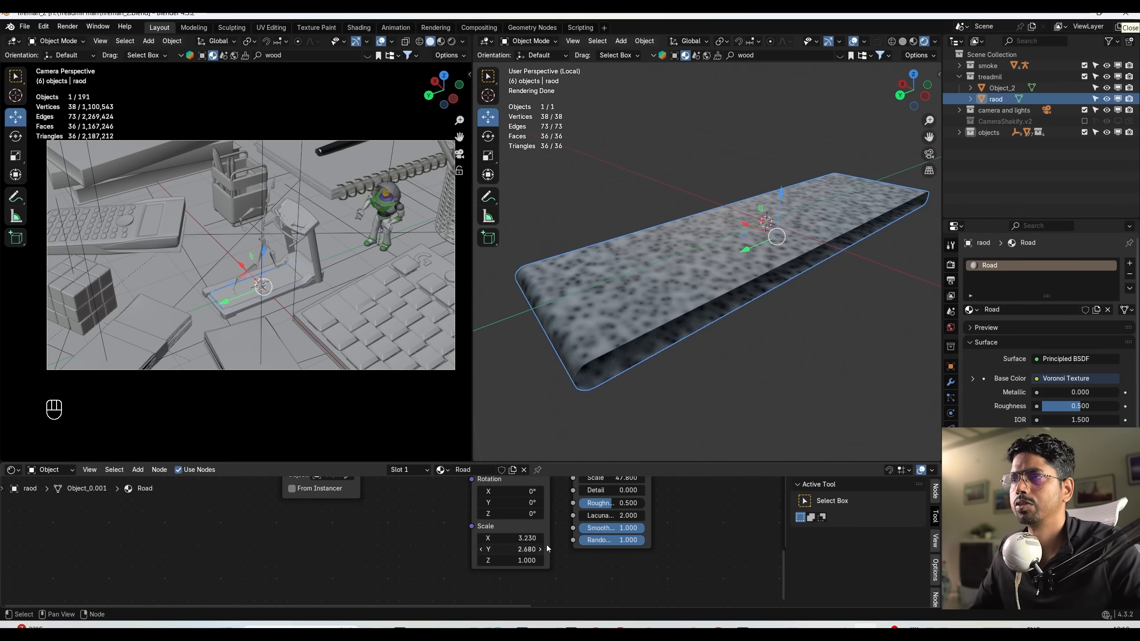
pyautogui.moveTo(623, 526); pyautogui.dragTo(562, 574, button='middle')
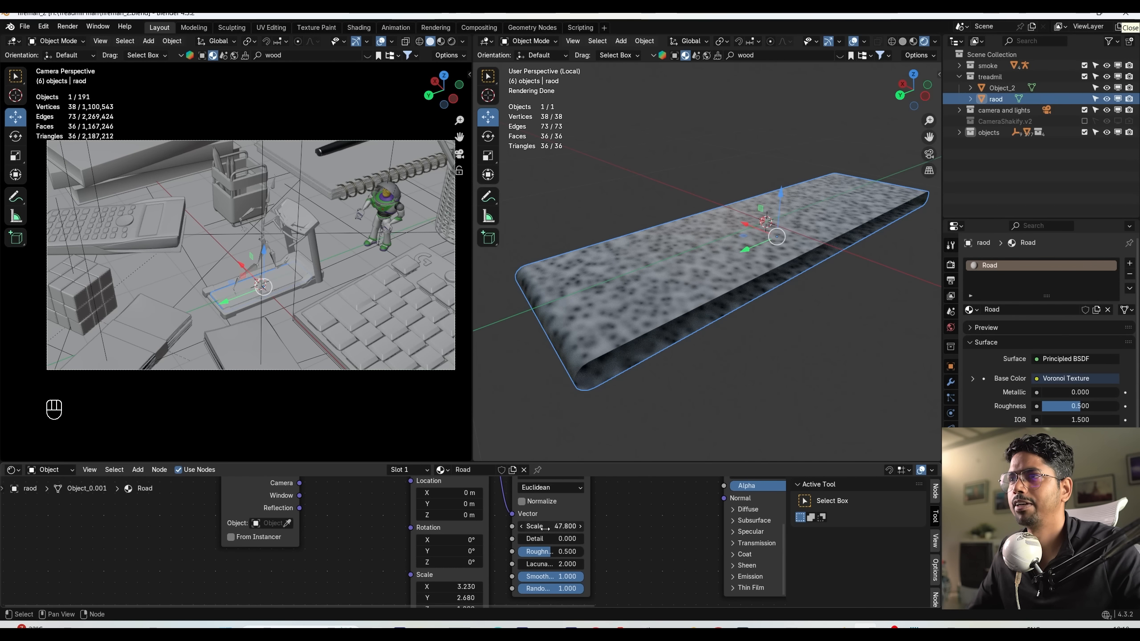
pyautogui.moveTo(552, 526); pyautogui.dragTo(581, 526)
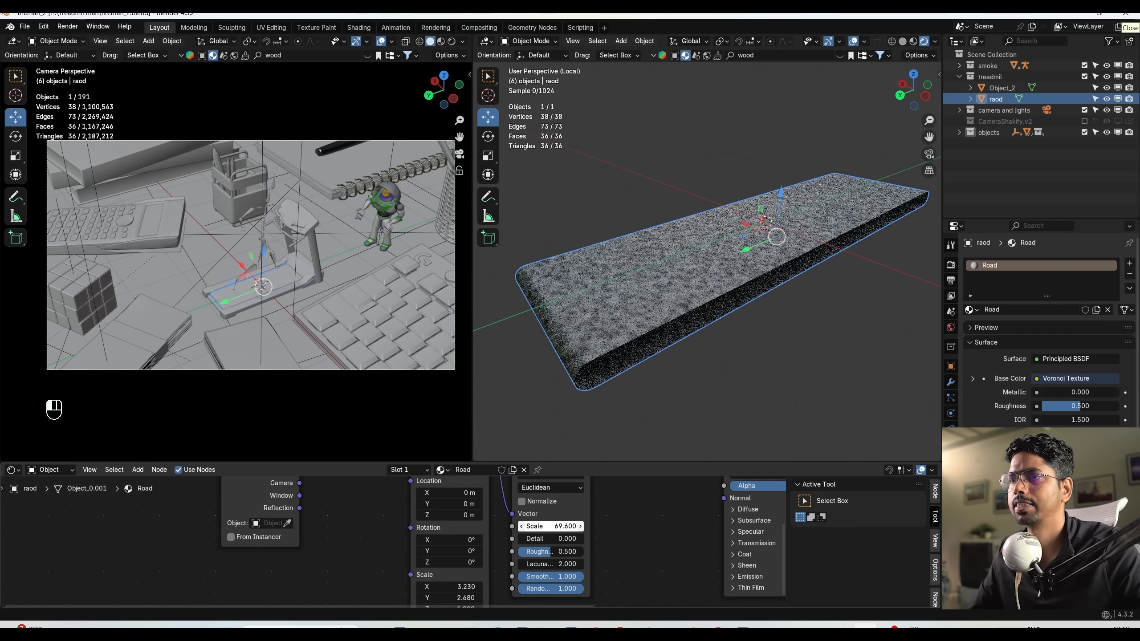
# Try the Manhattan distance metric on the Voronoi Texture and return it to Euclidean.
pyautogui.moveTo(555, 475); pyautogui.dragTo(552, 506, button='middle')
pyautogui.click(551, 504)
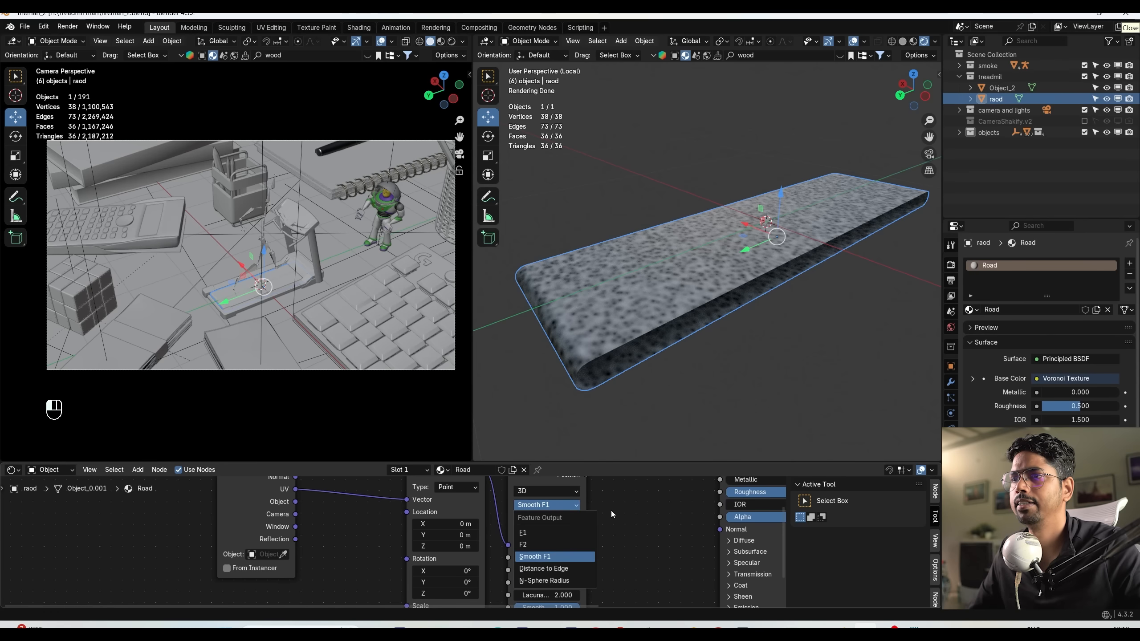
pyautogui.click(545, 556)
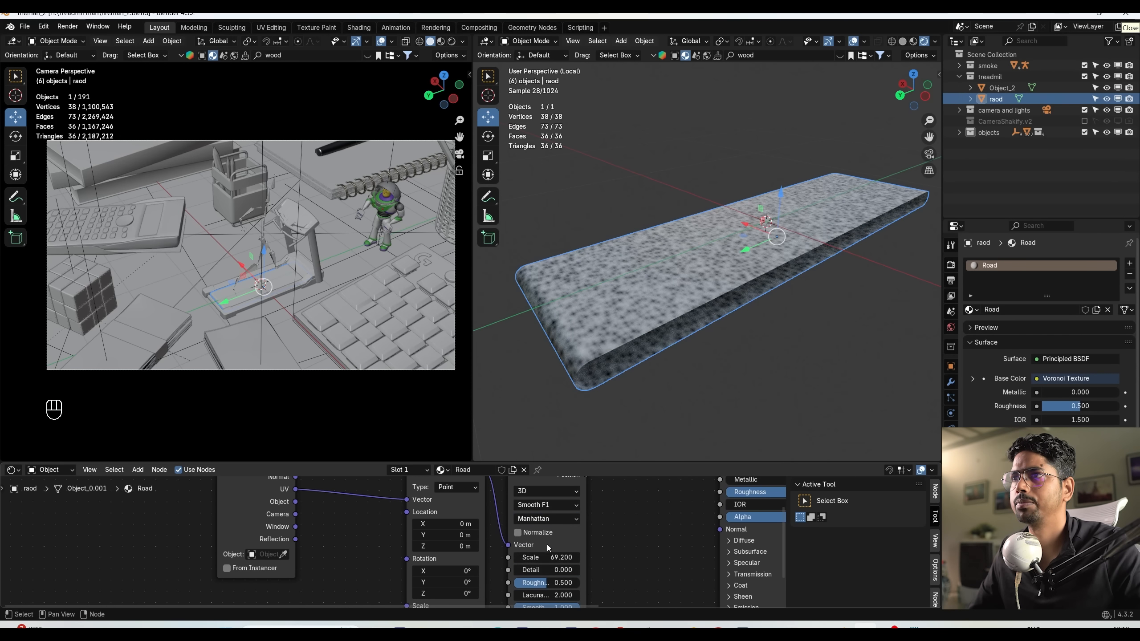
pyautogui.click(547, 519)
pyautogui.click(547, 530)
# Insert a Color Ramp between the Voronoi Texture and Base Color and move its black stop to about the middle.
pyautogui.moveTo(586, 545); pyautogui.dragTo(556, 616, button='middle')
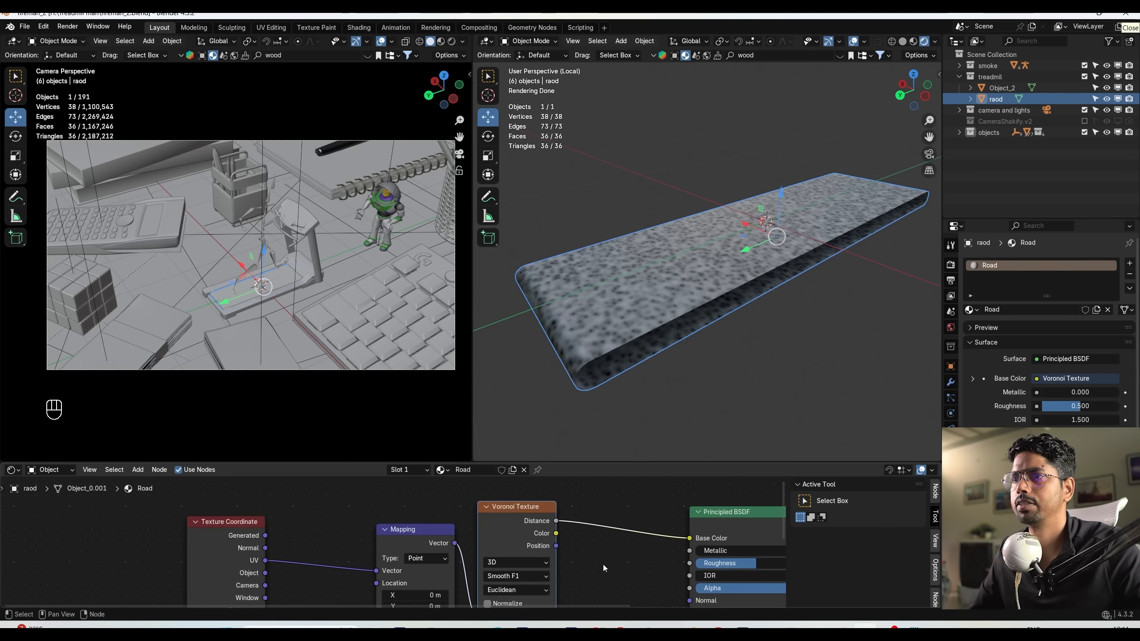
pyautogui.hotkey('shift', 'a')
pyautogui.write('colo')
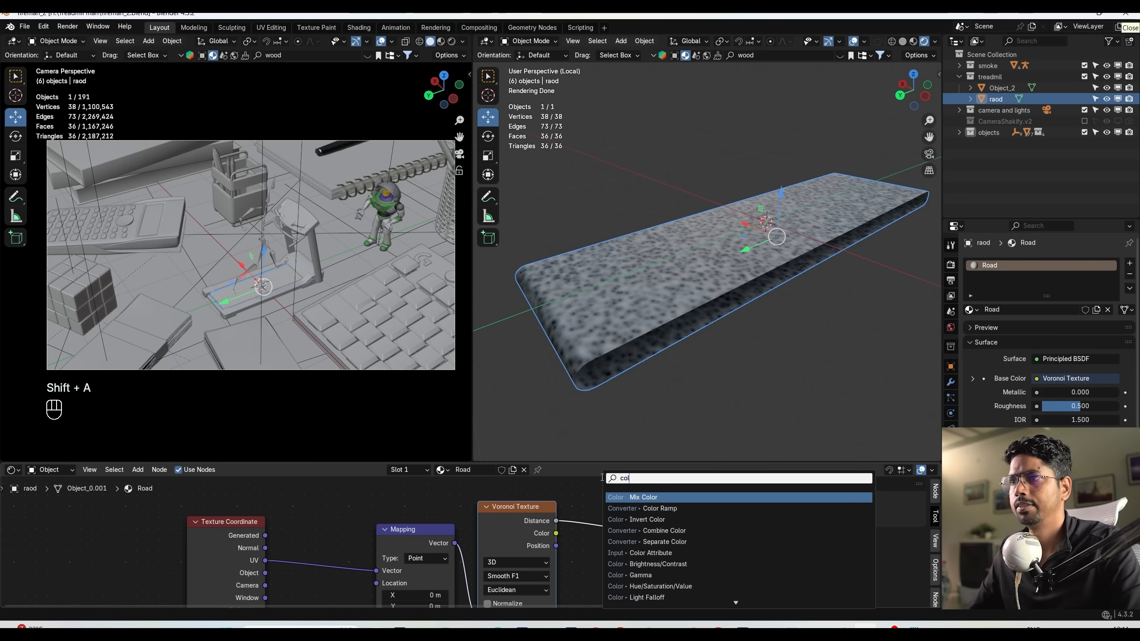
pyautogui.click(681, 508)
pyautogui.click(632, 528)
pyautogui.moveTo(621, 557); pyautogui.dragTo(663, 545)
# Set the Voronoi Texture's roughness to 0.847 and its detail to 1.1.
pyautogui.moveTo(663, 545); pyautogui.dragTo(663, 439, button='middle')
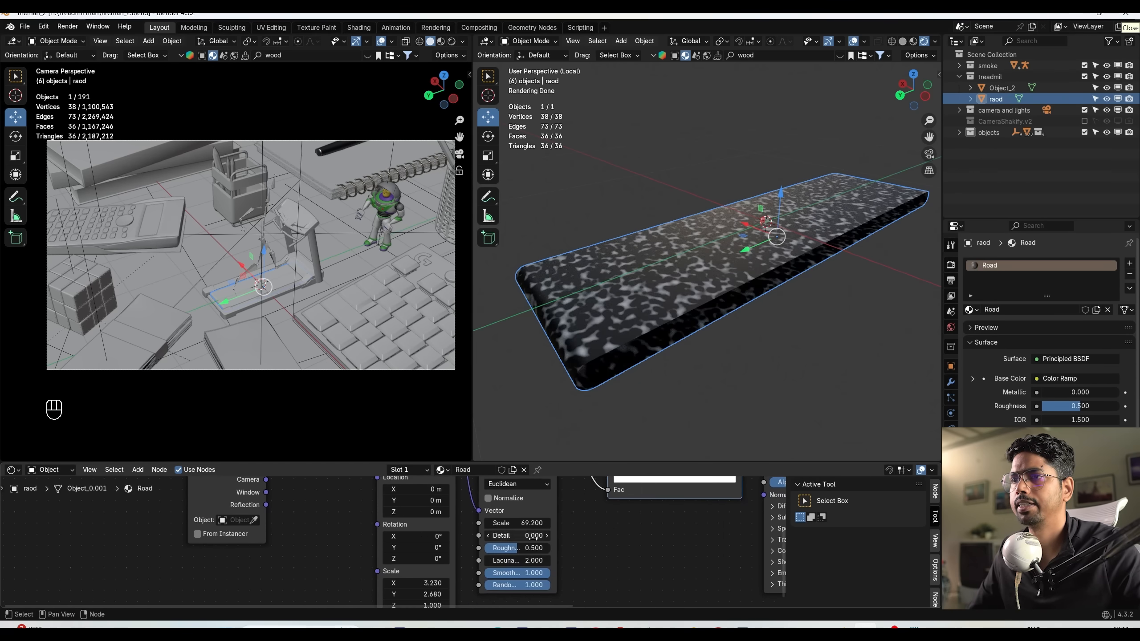
pyautogui.moveTo(517, 548)
pyautogui.mouseDown()
pyautogui.moveTo(547, 548)
pyautogui.moveTo(532, 541)
pyautogui.mouseUp()
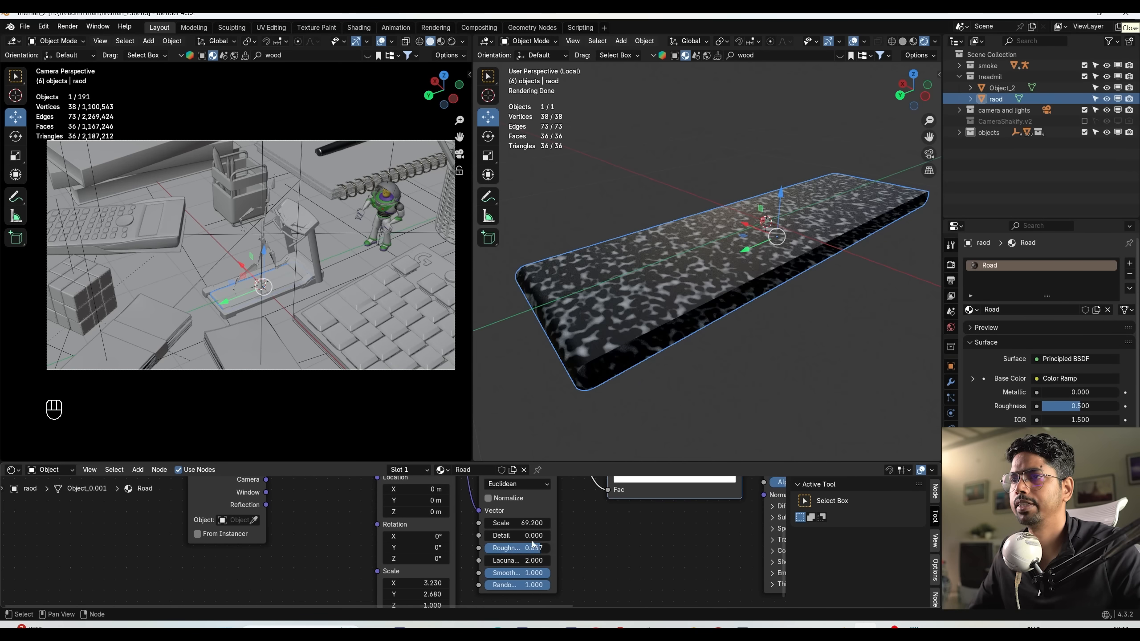
# Place the Color Ramp's white stop at 0.804 and darken it to grey #616161 with a value of 0.118.
pyautogui.moveTo(709, 478); pyautogui.dragTo(652, 564, button='middle')
pyautogui.click(653, 564)
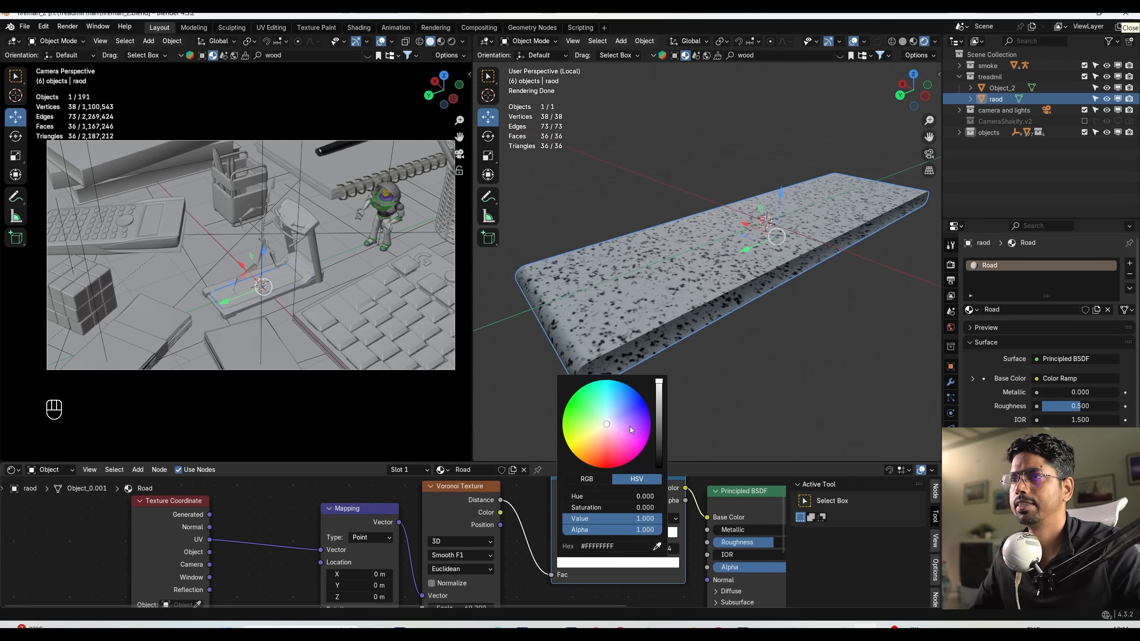
pyautogui.click(657, 434)
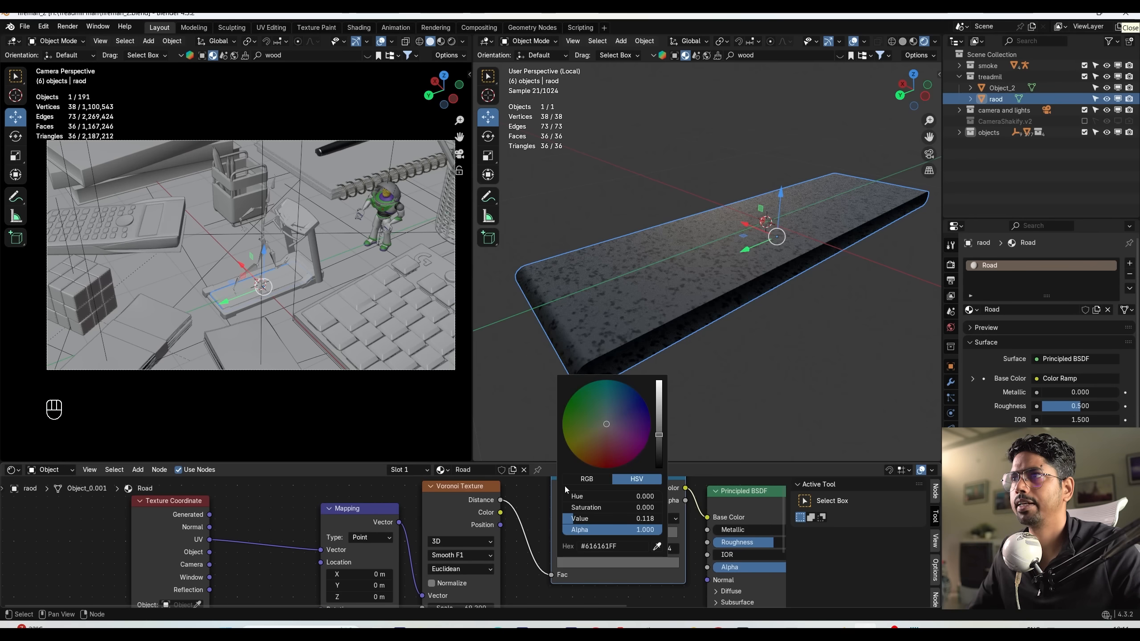
pyautogui.moveTo(639, 422); pyautogui.dragTo(657, 395, button='middle')
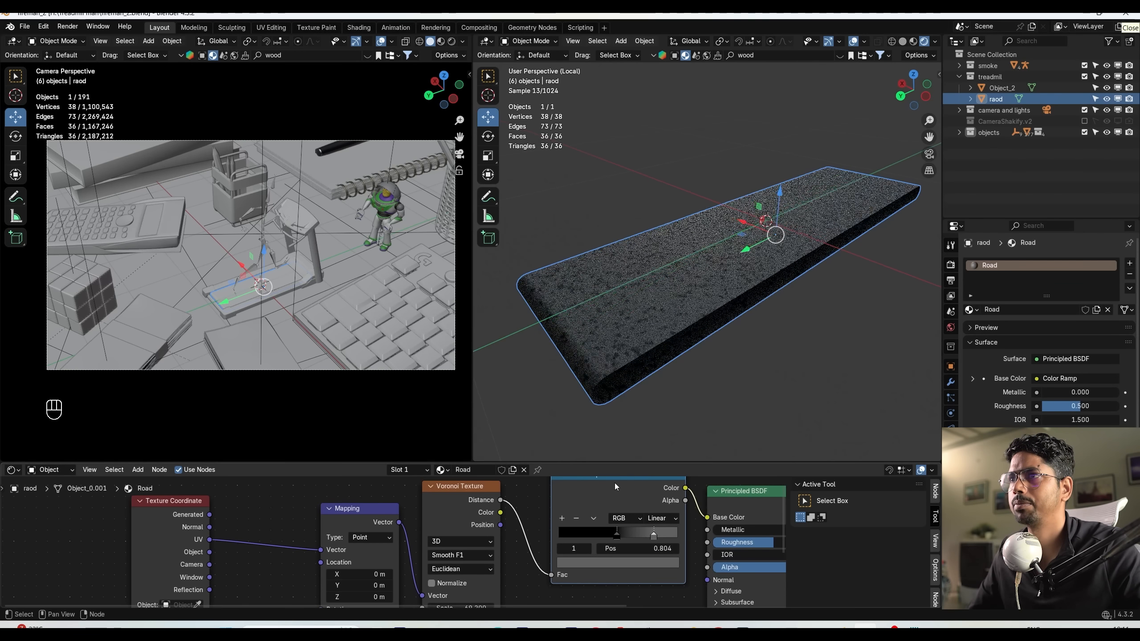
# Lower the Voronoi Texture's smoothness to 0.713.
pyautogui.moveTo(598, 548); pyautogui.dragTo(631, 437, button='middle')
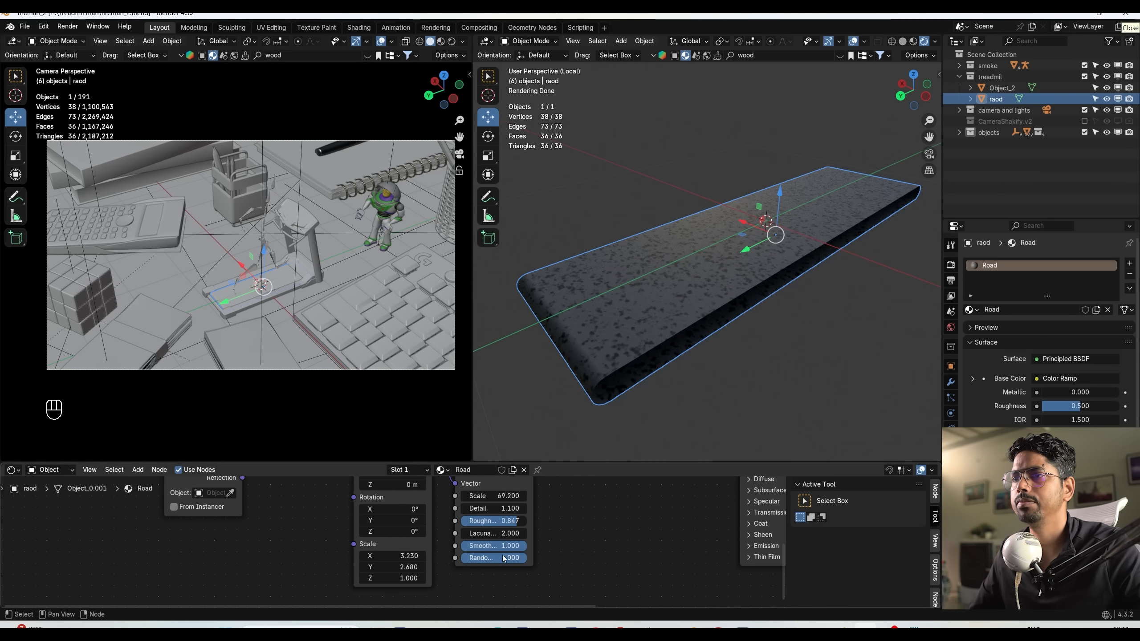
pyautogui.moveTo(502, 545); pyautogui.dragTo(485, 558)
pyautogui.scroll(-3, 521, 563)
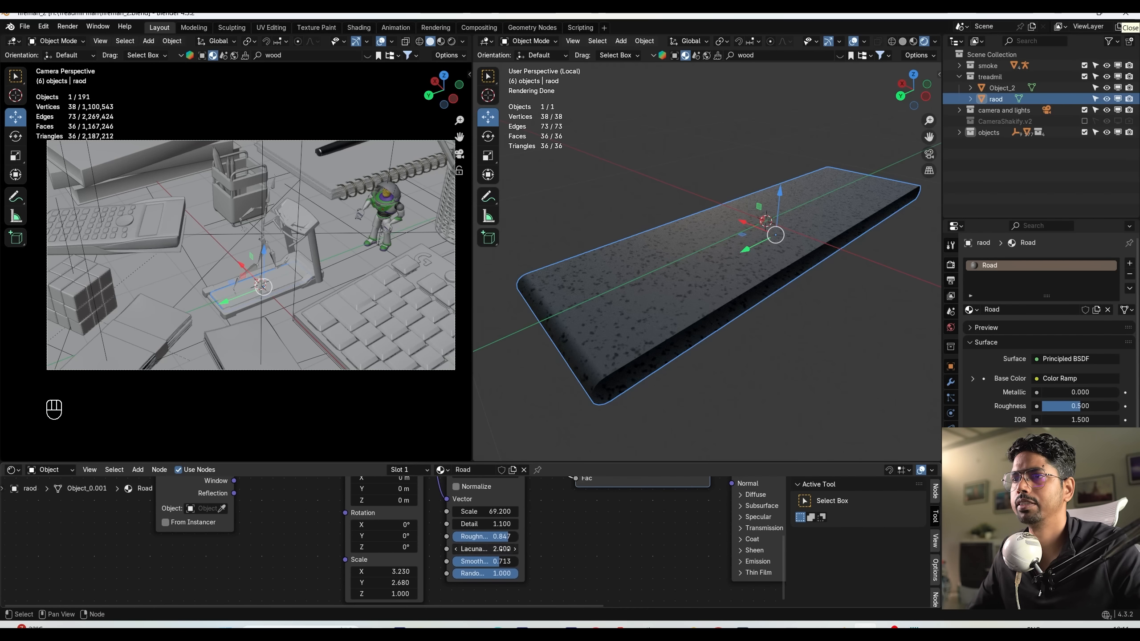
# Try sliding the road texture by shifting the Mapping node's X location, and undo the shifts.
pyautogui.moveTo(521, 564); pyautogui.dragTo(662, 579, button='middle')
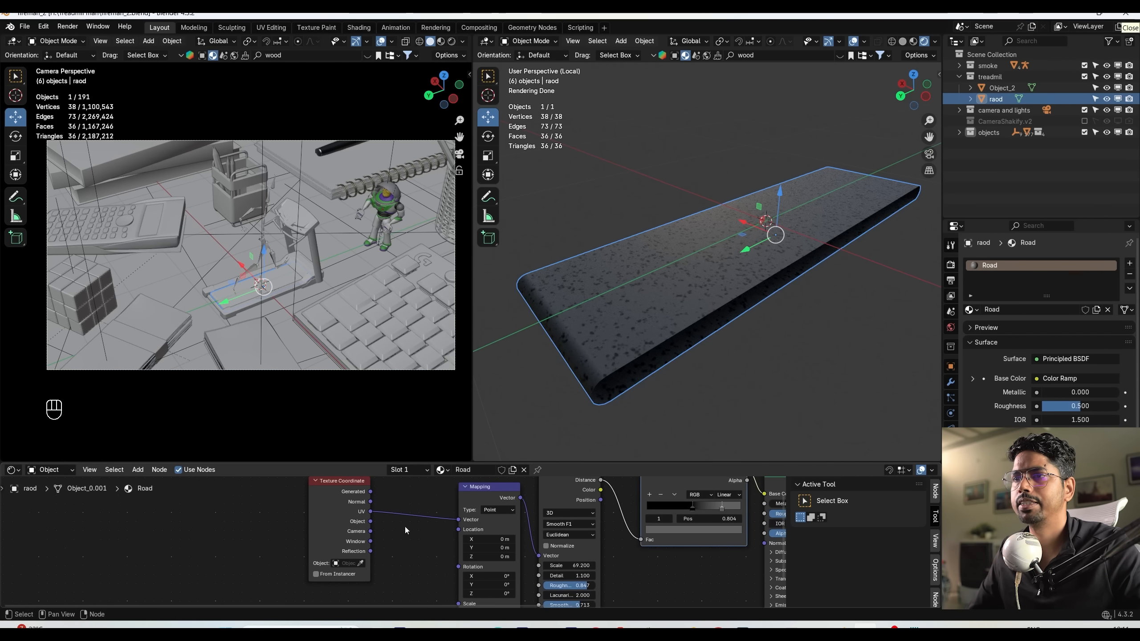
pyautogui.moveTo(404, 527); pyautogui.dragTo(393, 496, button='middle')
pyautogui.scroll(2, 512, 523)
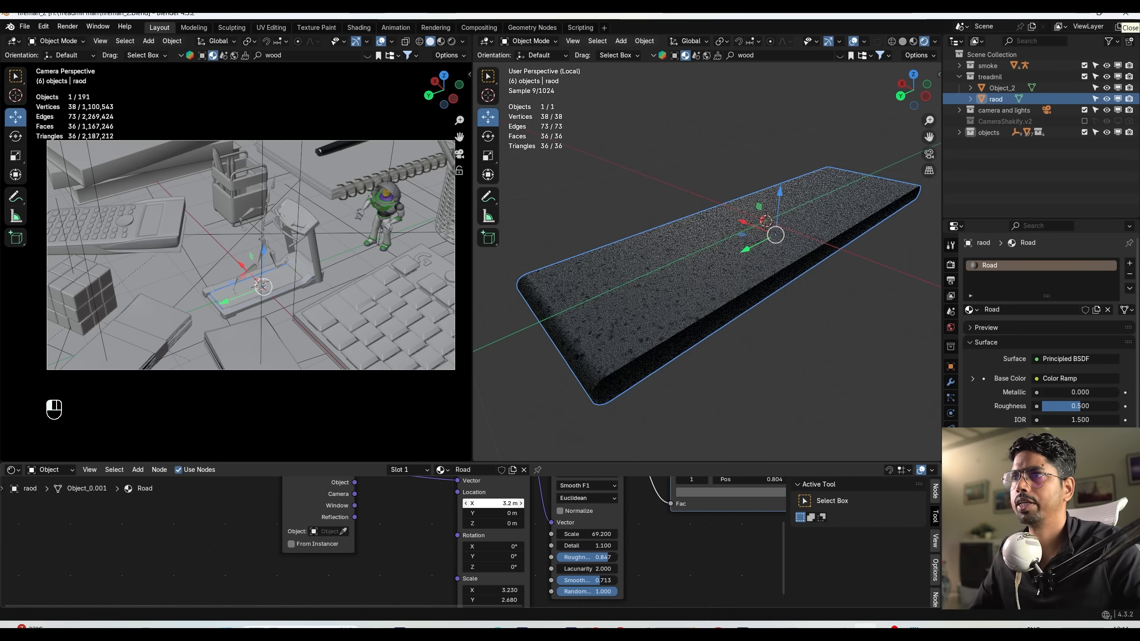
pyautogui.hotkey('ctrl', 'z')
pyautogui.keyDown('shift'); pyautogui.moveTo(492, 510); pyautogui.dragTo(508, 503); pyautogui.keyUp('shift')
pyautogui.hotkey('ctrl', 'z')
pyautogui.hotkey('ctrl', 'z')
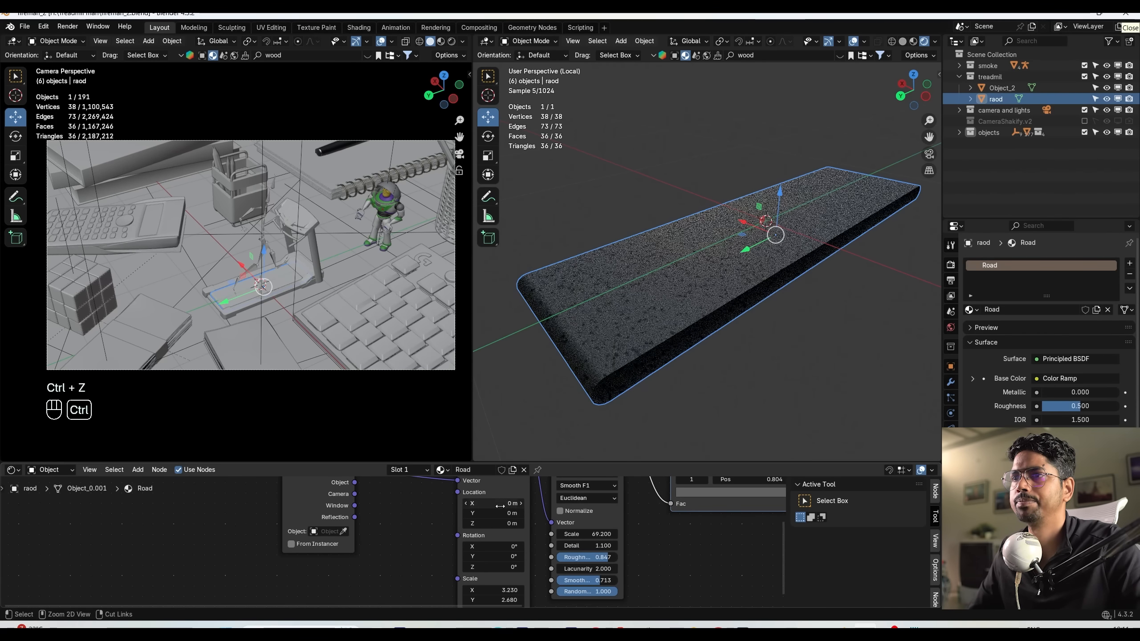
# Split the belt viewport horizontally and turn the new lower area into a Timeline.
pyautogui.moveTo(487, 462); pyautogui.dragTo(487, 374)
pyautogui.click(486, 383)
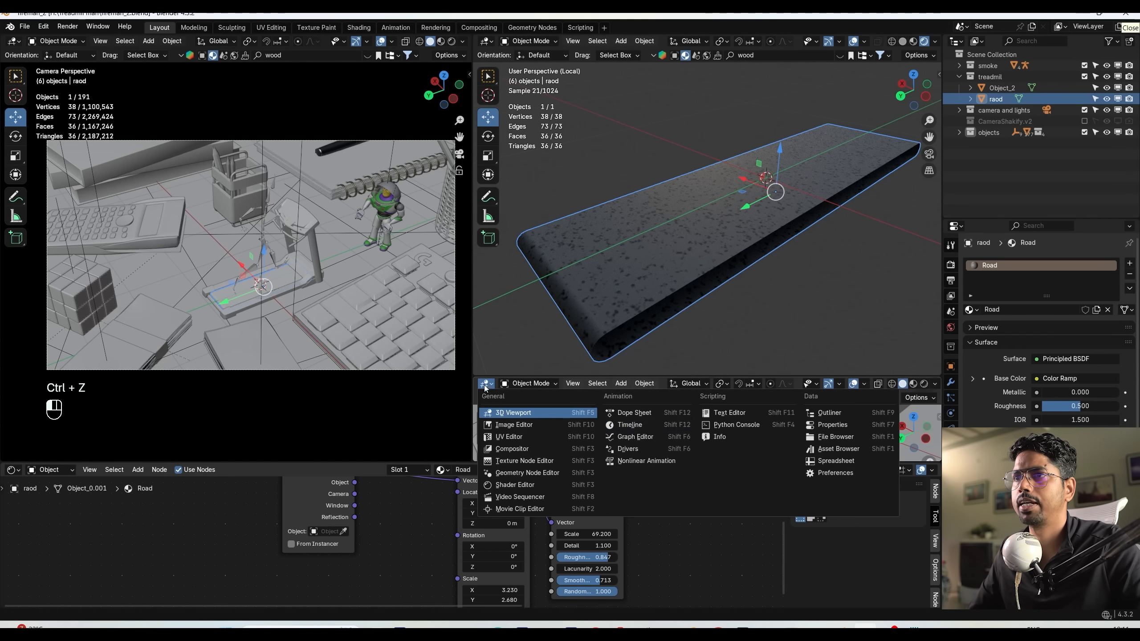
pyautogui.click(621, 426)
# Keyframe the Mapping location at frame 1 with X 0 m and at frame 100 with X 36 m.
pyautogui.click(685, 385)
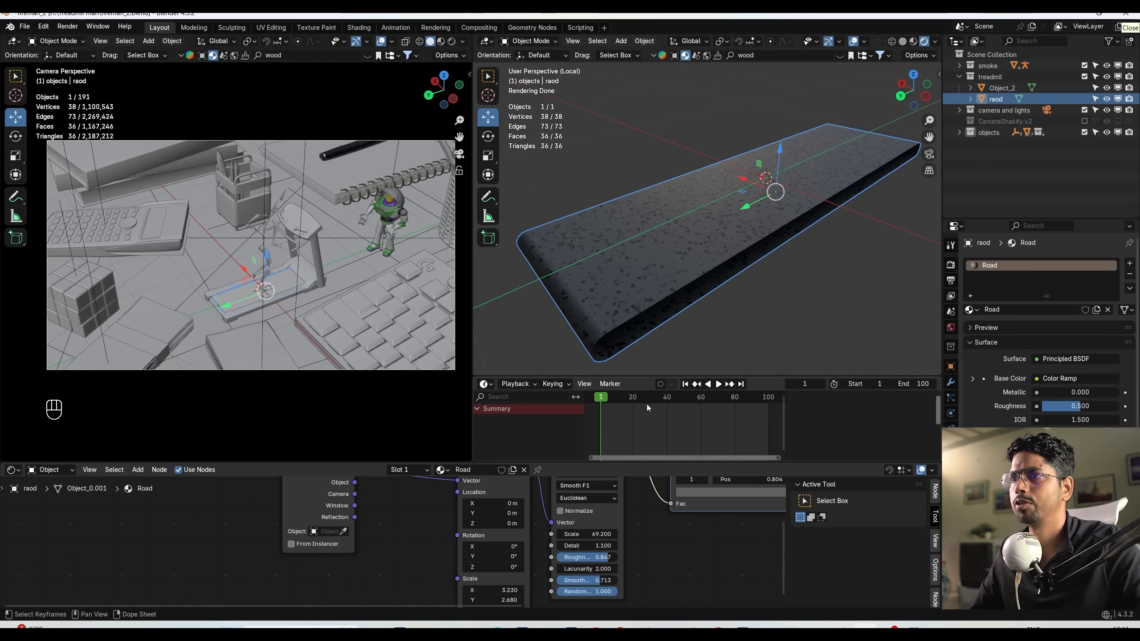
pyautogui.press('i')
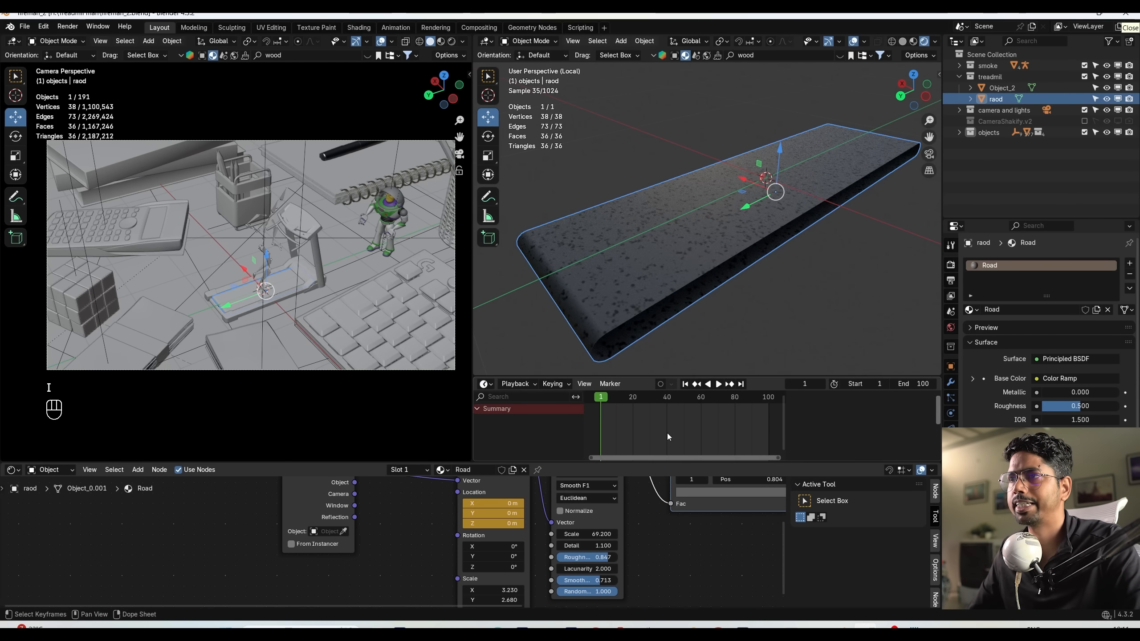
pyautogui.click(741, 385)
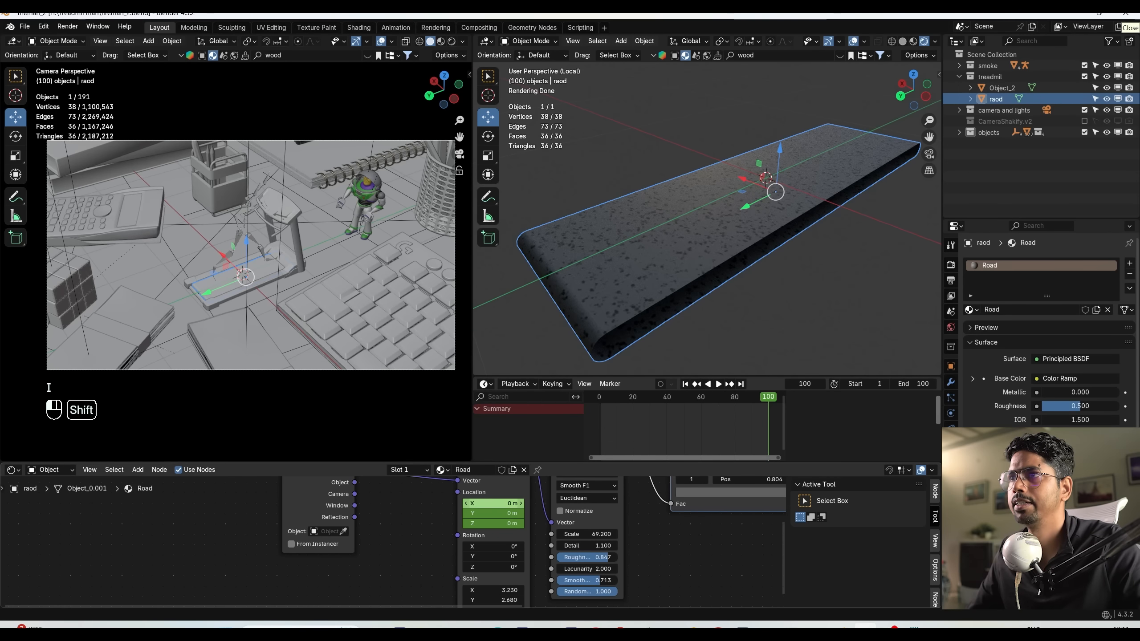
pyautogui.keyDown('shift'); pyautogui.moveTo(492, 503); pyautogui.dragTo(512, 500); pyautogui.keyUp('shift')
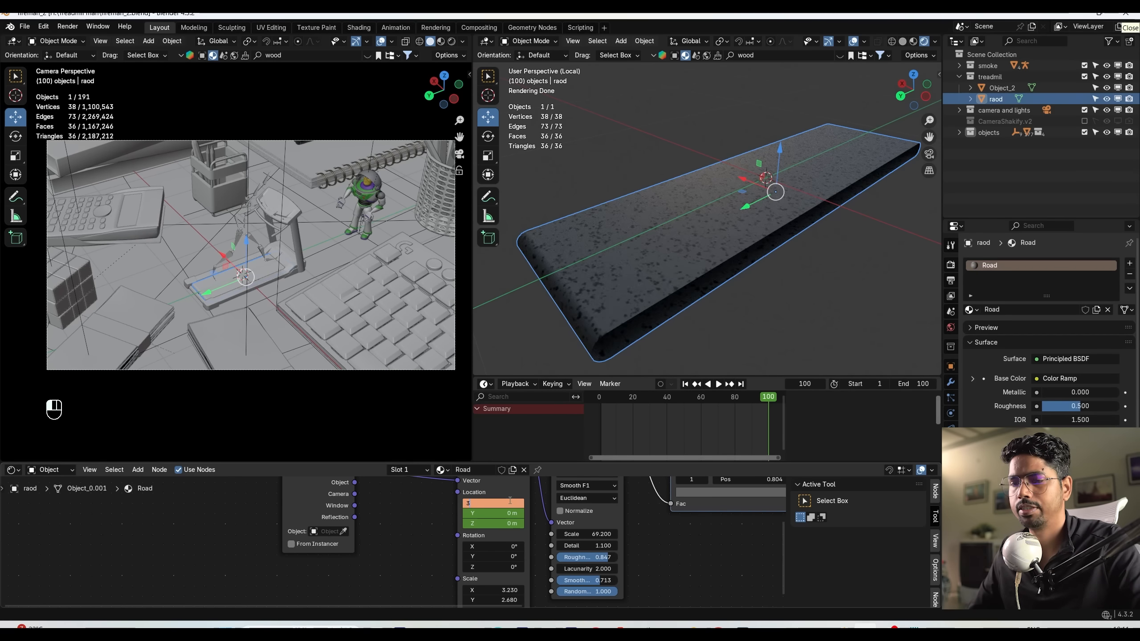
pyautogui.press('Return')
pyautogui.press('i')
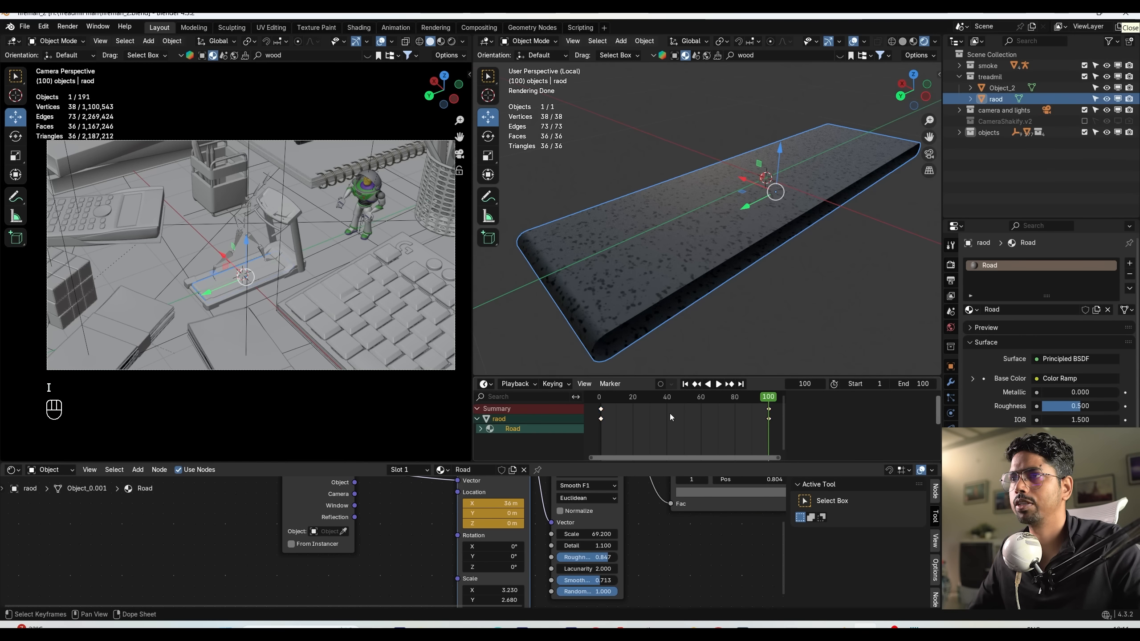
# Set the interpolation of all the road location keyframes to Linear and play the animation briefly.
pyautogui.press('t')
pyautogui.click(489, 443)
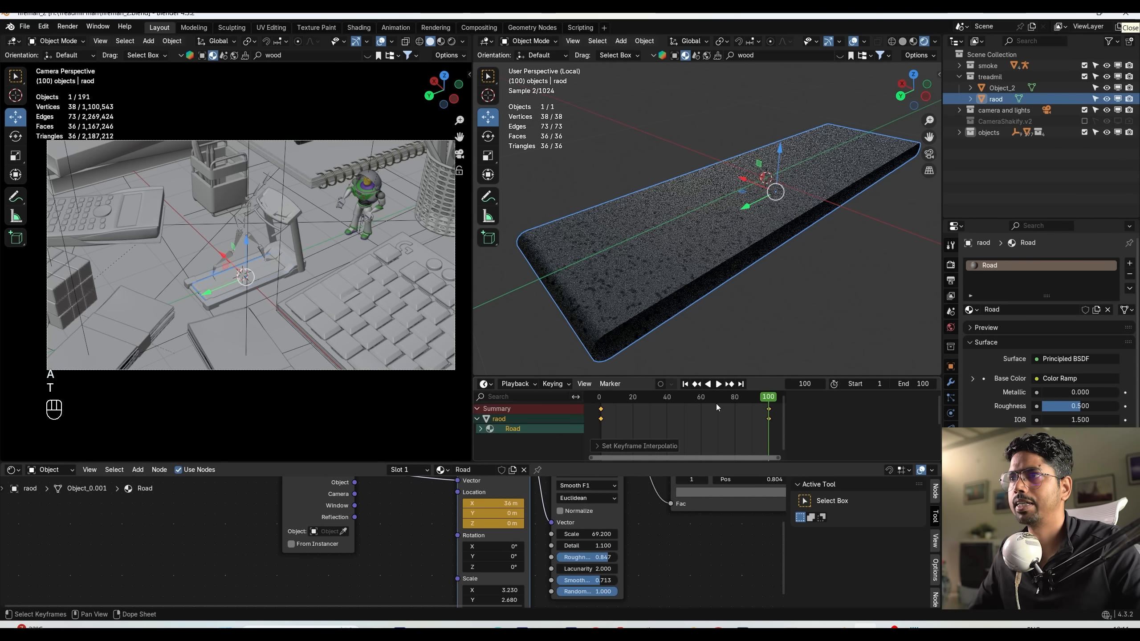
pyautogui.click(719, 384)
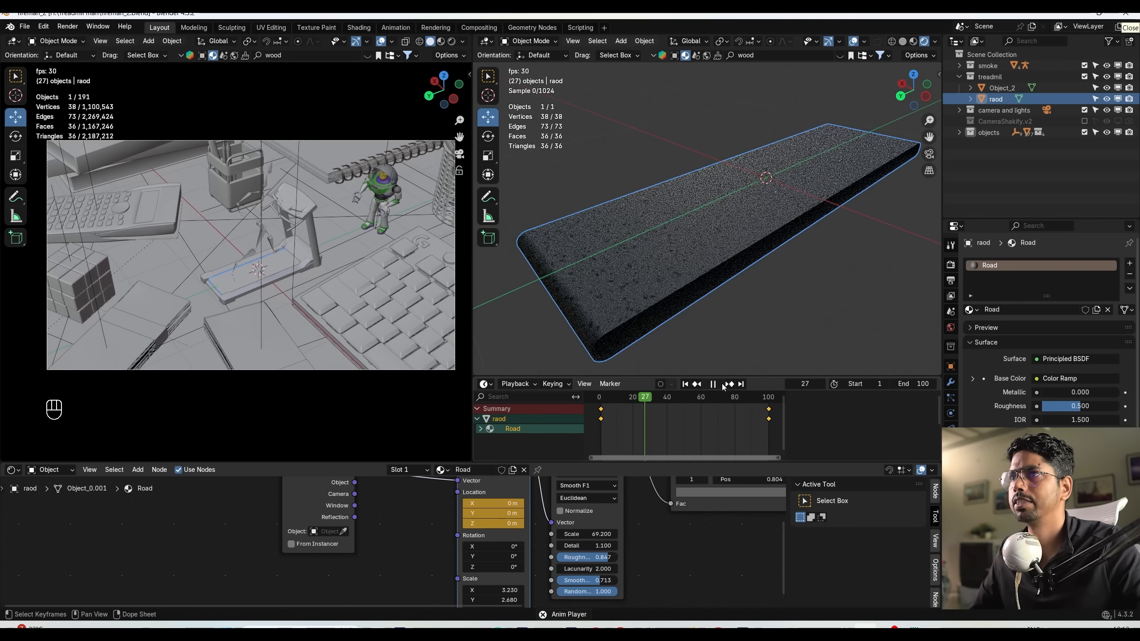
pyautogui.click(723, 387)
# Save the file, and show the camera view in rendered shading and the isolated belt view in solid shading.
pyautogui.hotkey('ctrl', 's')
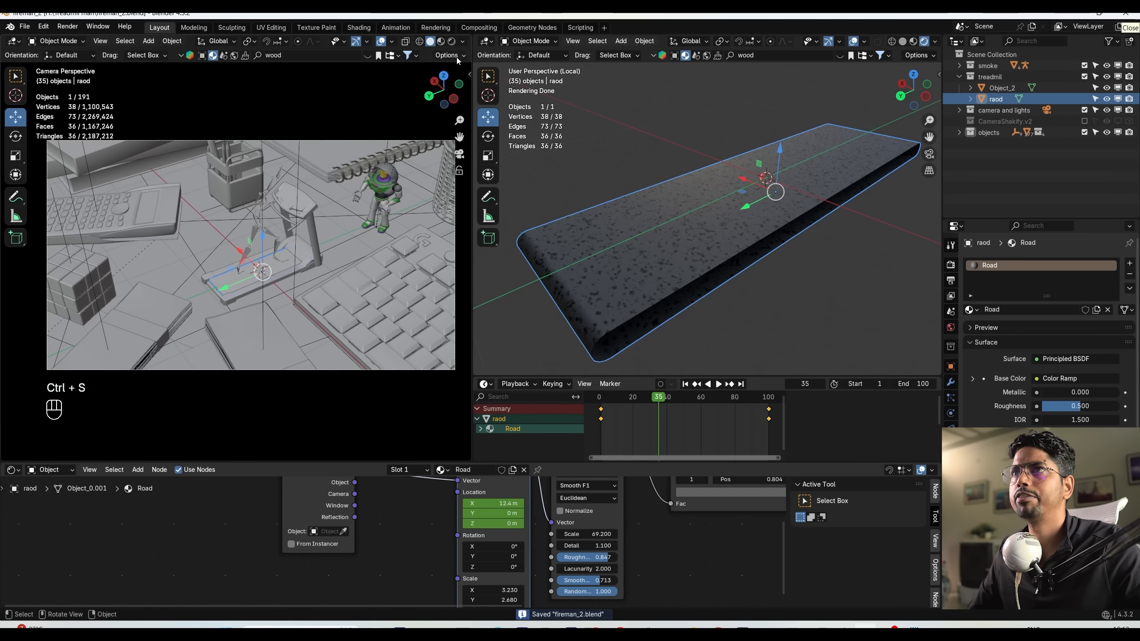
pyautogui.click(452, 41)
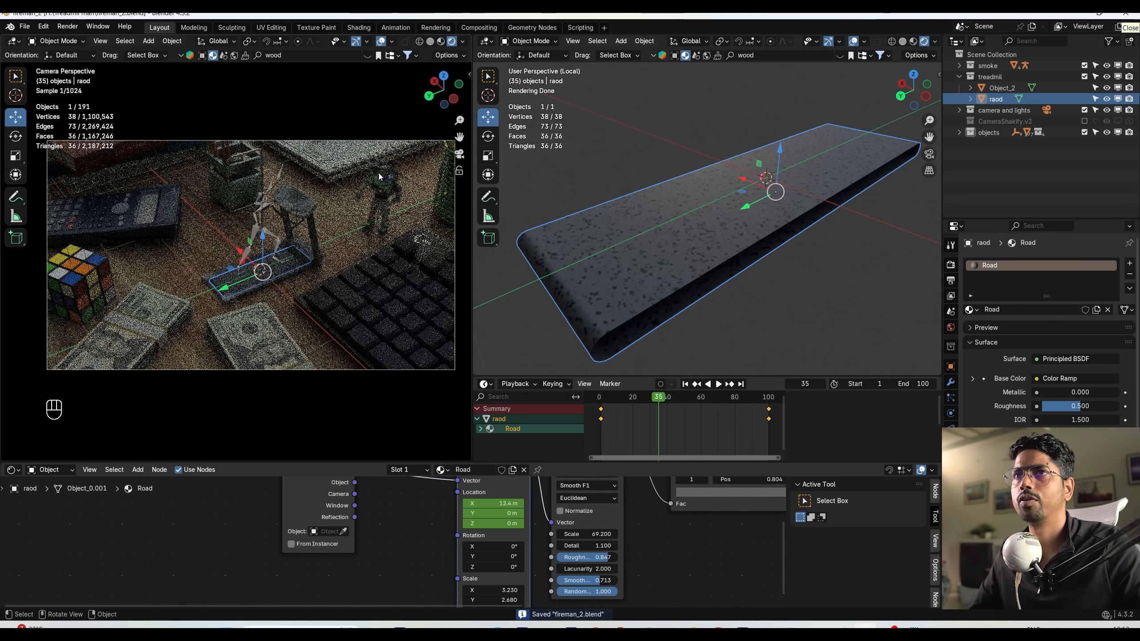
pyautogui.click(902, 41)
# Unhide Ch31_Body and Ch31_Eyelashes in the smoke collection, save the file and briefly play the animation.
pyautogui.click(959, 66)
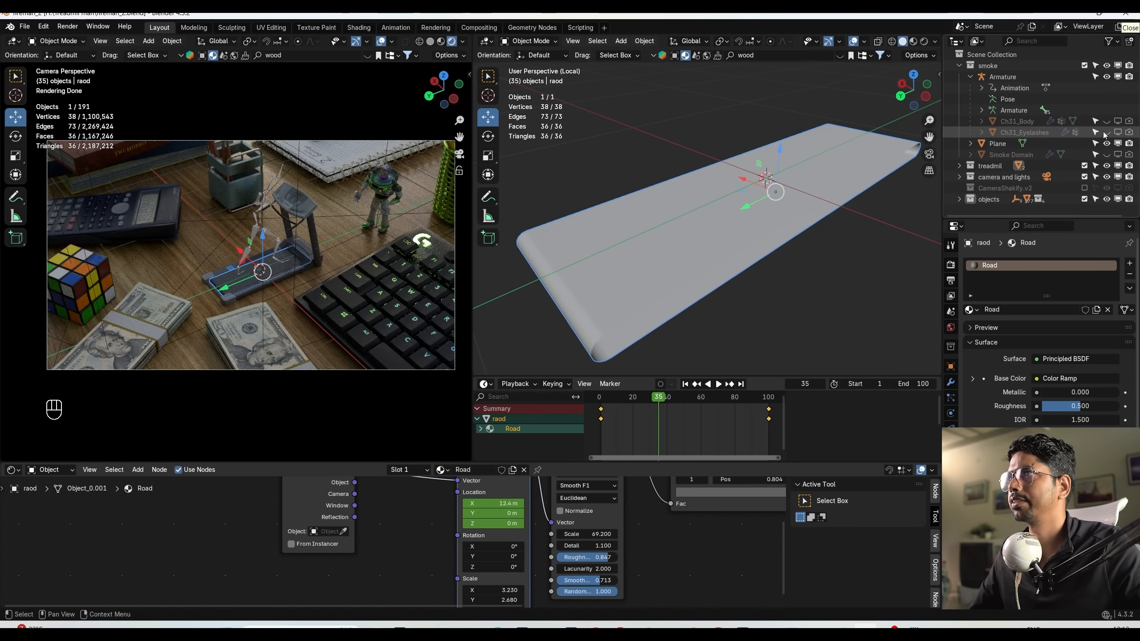
pyautogui.moveTo(1106, 132); pyautogui.dragTo(1107, 121)
pyautogui.hotkey('ctrl', 's')
pyautogui.press('space')
pyautogui.press('space')
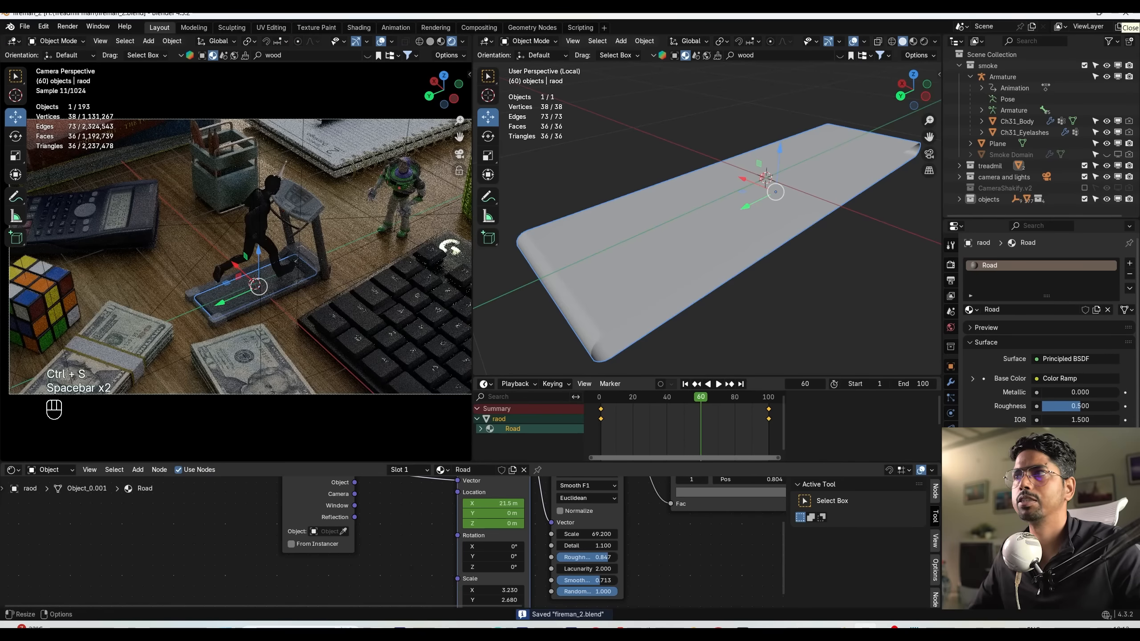
# Switch the render engine to EEVEE and play the animation to check the running character and belt in the camera view.
pyautogui.click(950, 265)
pyautogui.click(1054, 264)
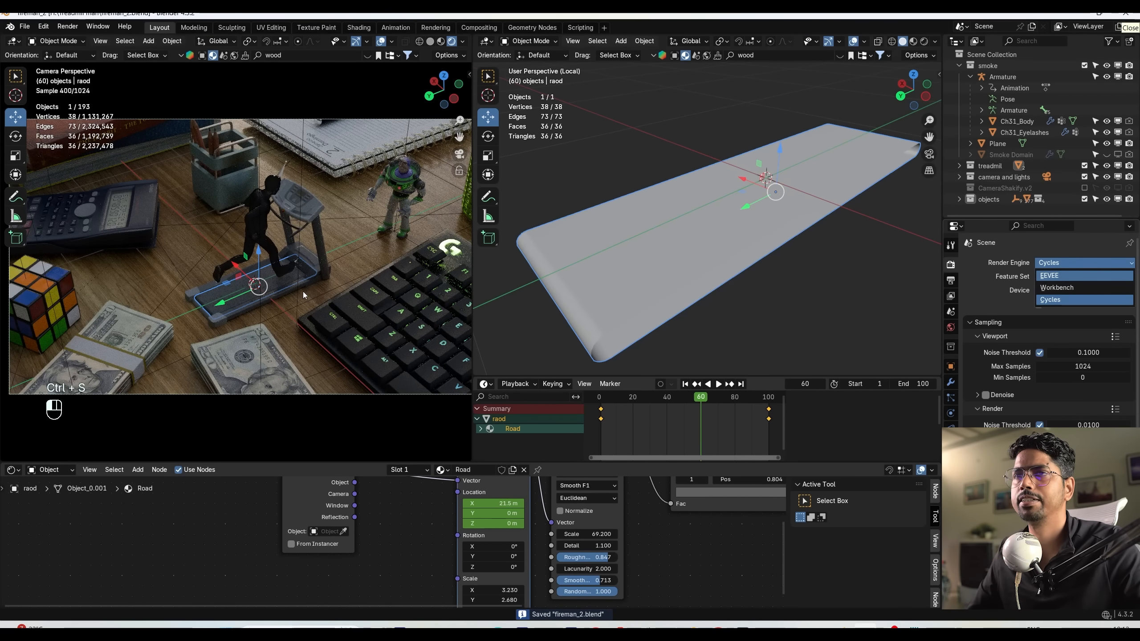
pyautogui.press('Return')
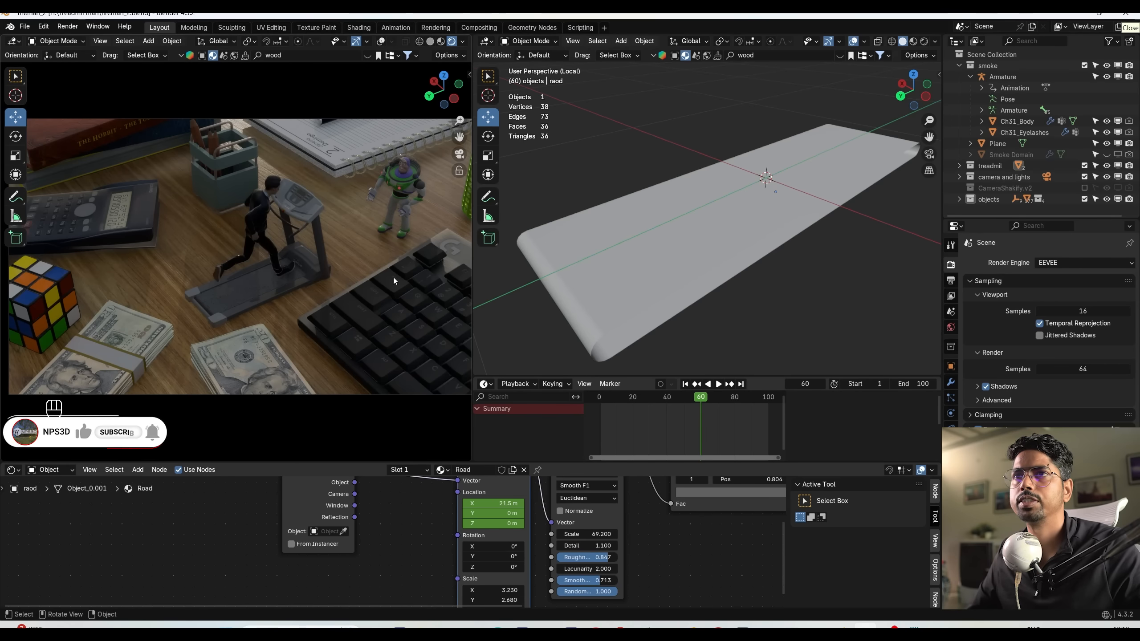
pyautogui.press('space')
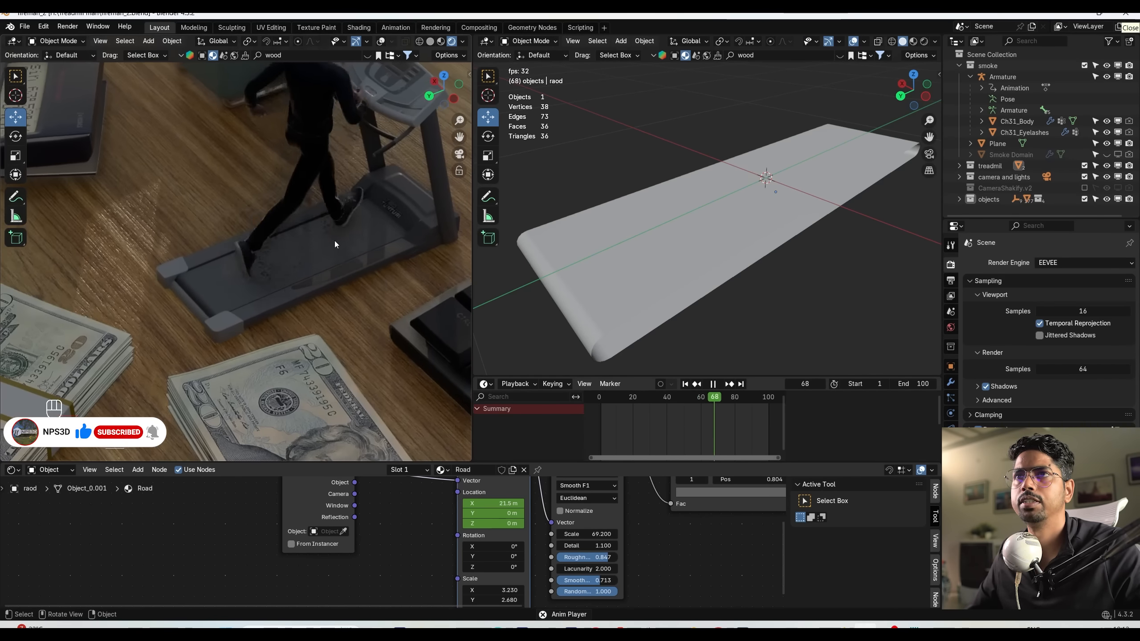
# Stop the playback, save the file and switch the render engine to Cycles.
pyautogui.press('space')
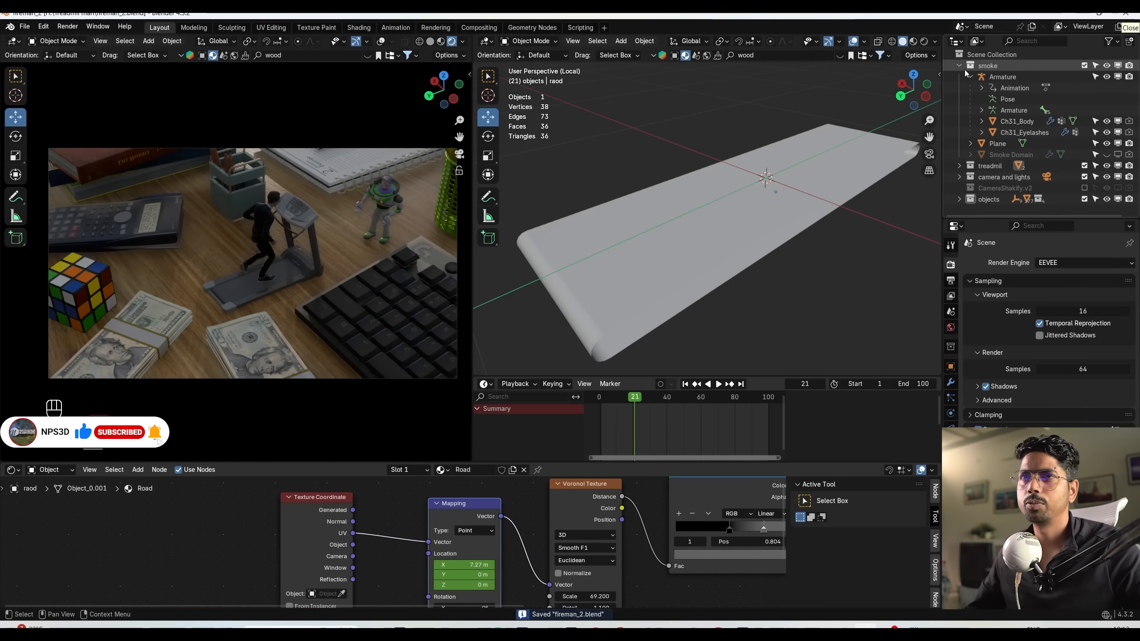
pyautogui.hotkey('ctrl', 's')
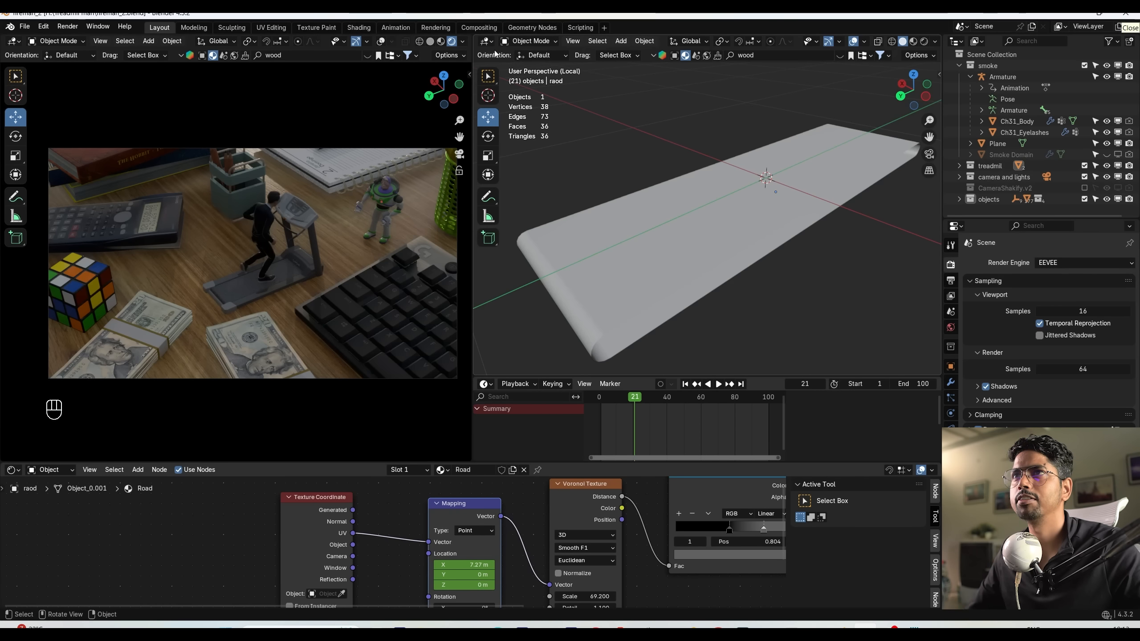
pyautogui.click(1066, 264)
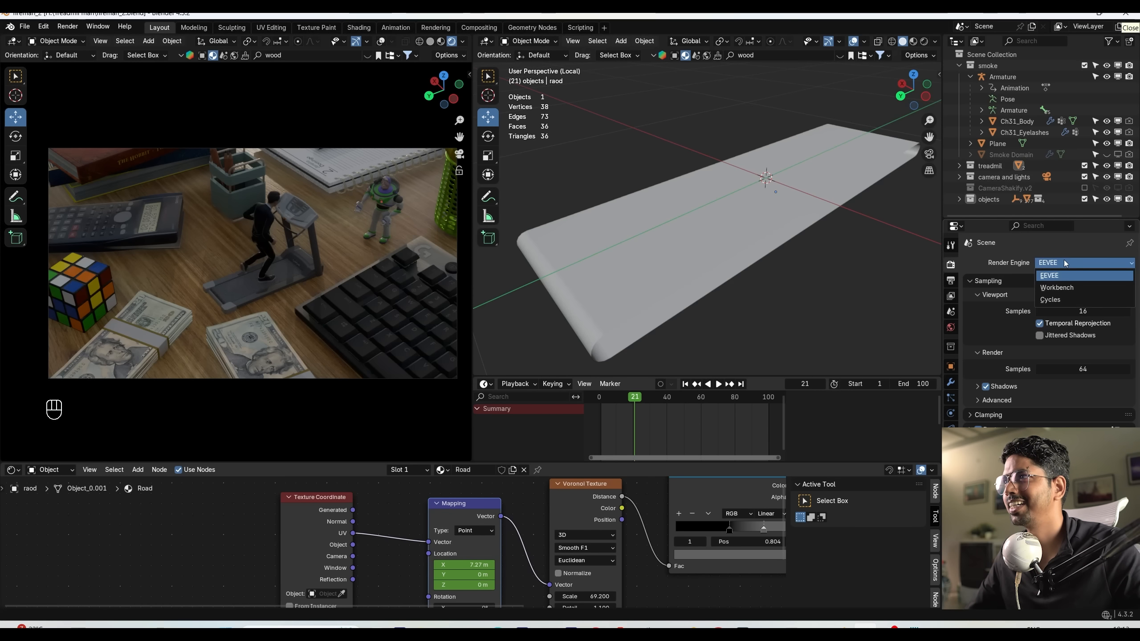
pyautogui.click(1051, 302)
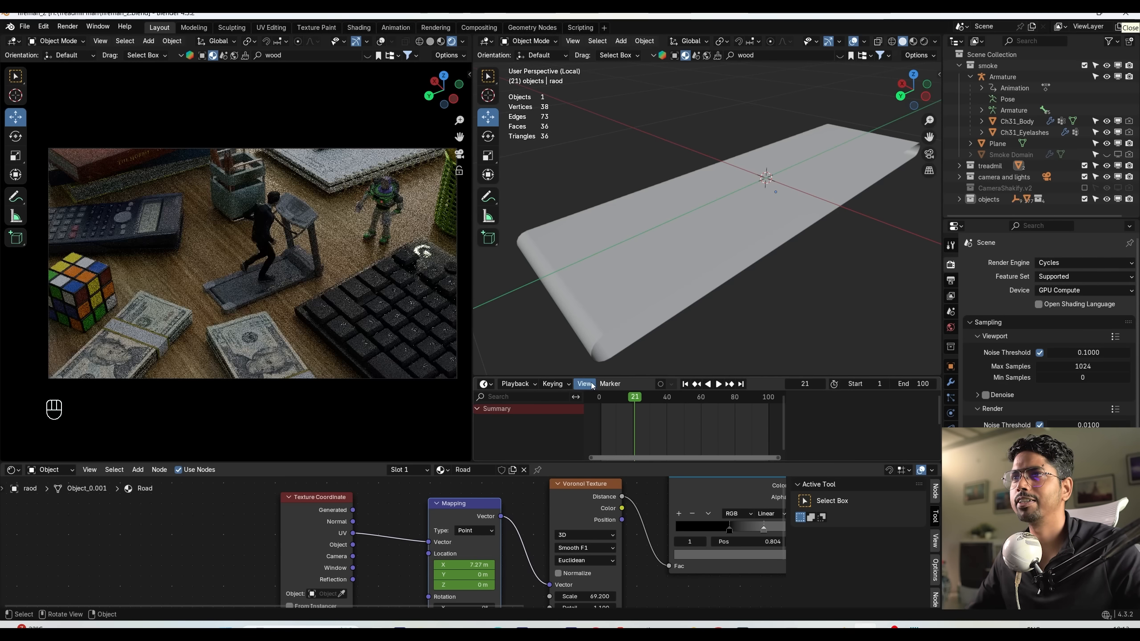
# Close the small timeline area, then turn the node editor below the viewports into a Timeline and reduce its height.
pyautogui.moveTo(597, 373); pyautogui.dragTo(604, 399)
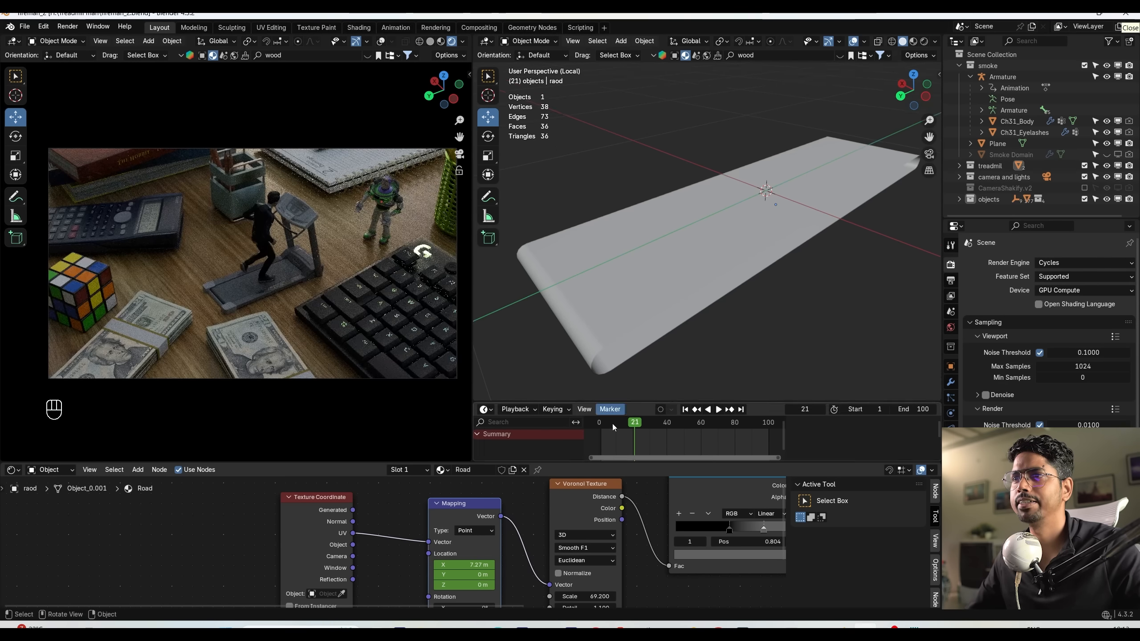
pyautogui.rightClick(581, 411)
pyautogui.click(560, 436)
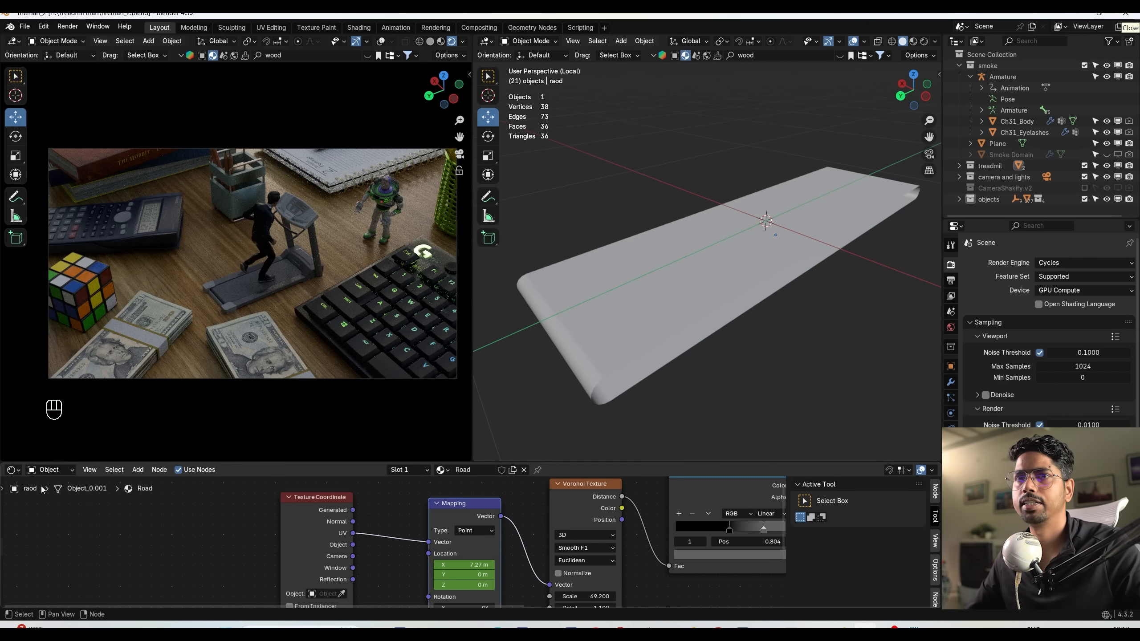
pyautogui.click(12, 470)
pyautogui.click(206, 515)
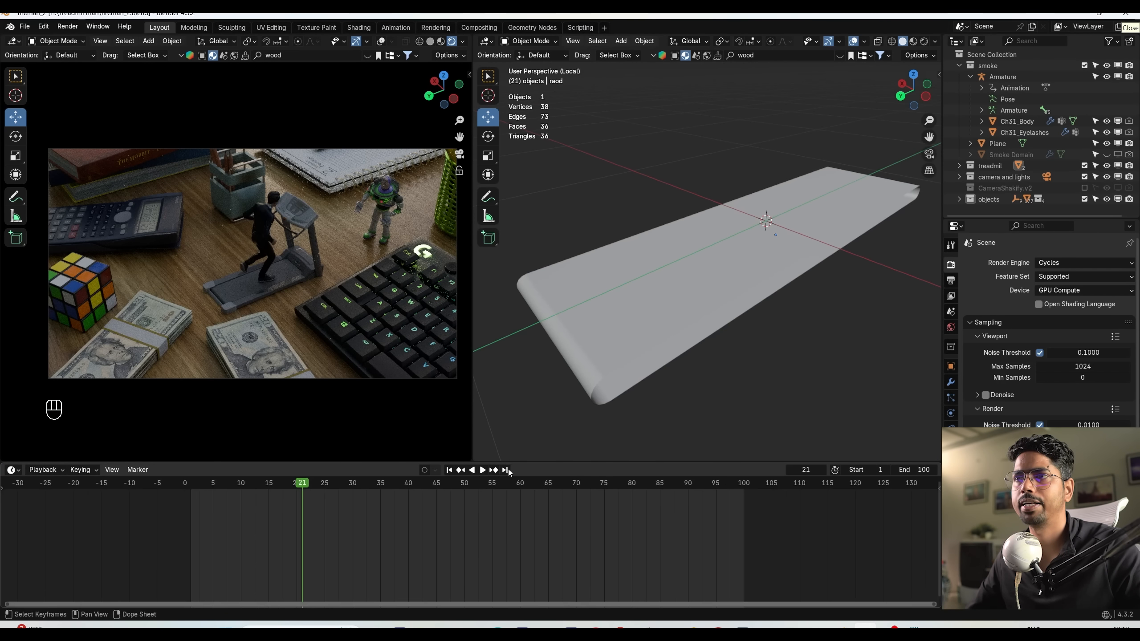
pyautogui.moveTo(507, 465); pyautogui.dragTo(507, 513)
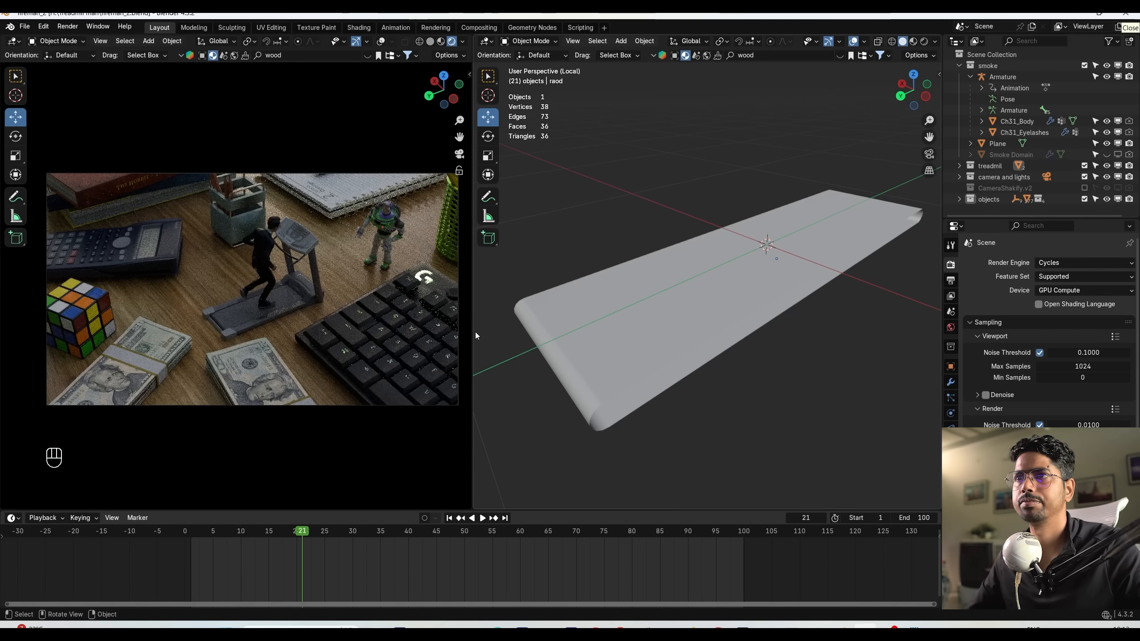
pyautogui.moveTo(475, 332); pyautogui.dragTo(469, 331)
# Enable Scene World lighting for the rendered camera view and save the file.
pyautogui.click(462, 41)
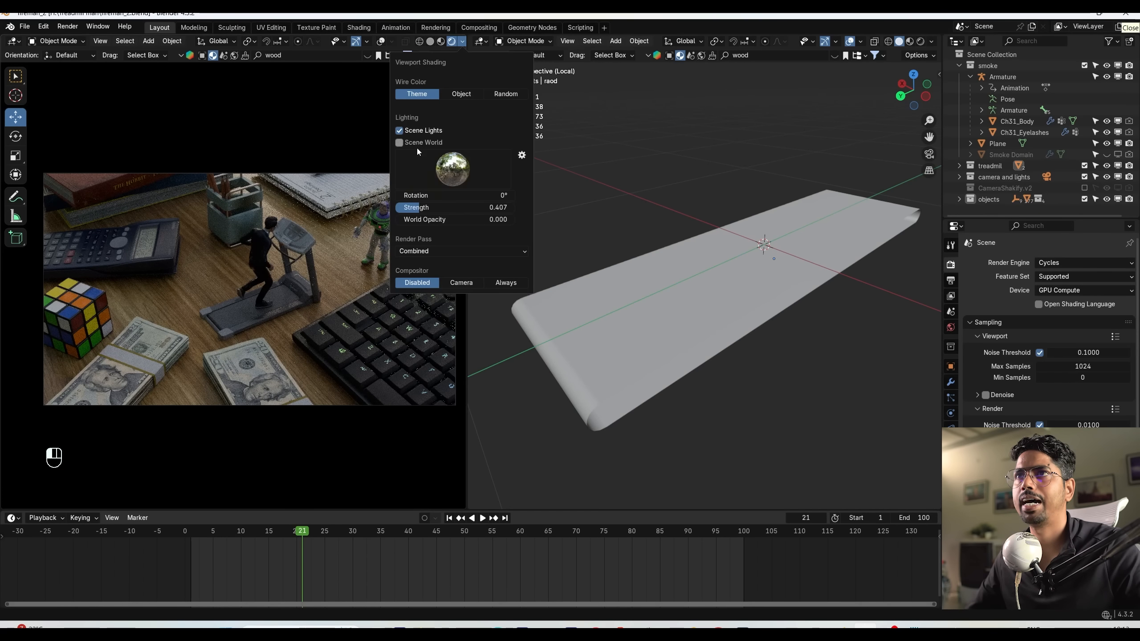
pyautogui.click(402, 143)
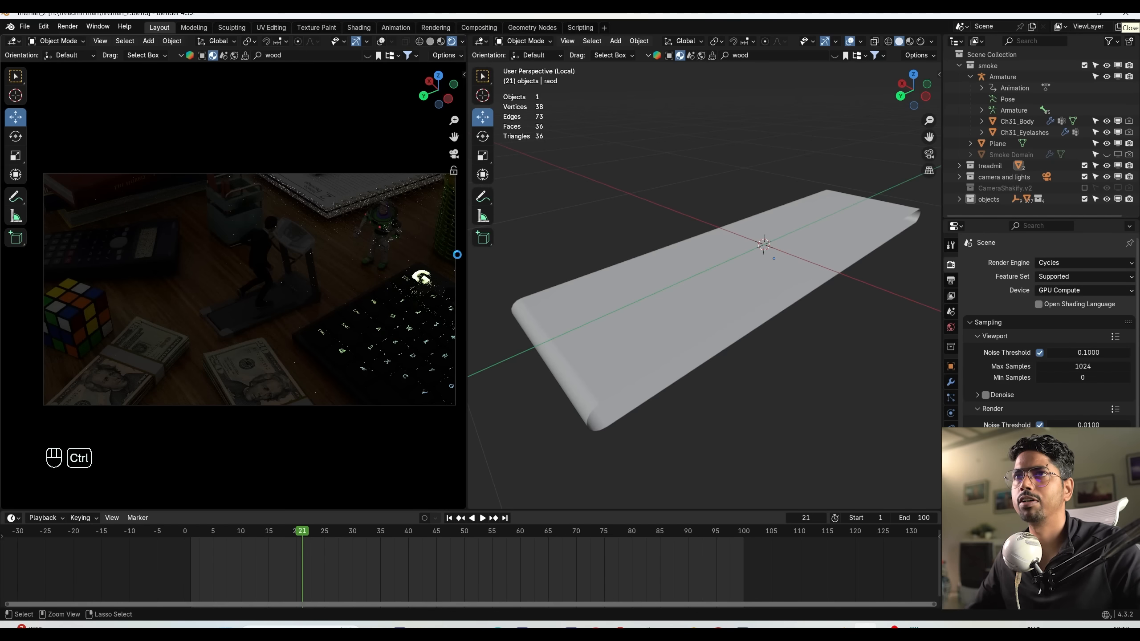
pyautogui.hotkey('ctrl', 's')
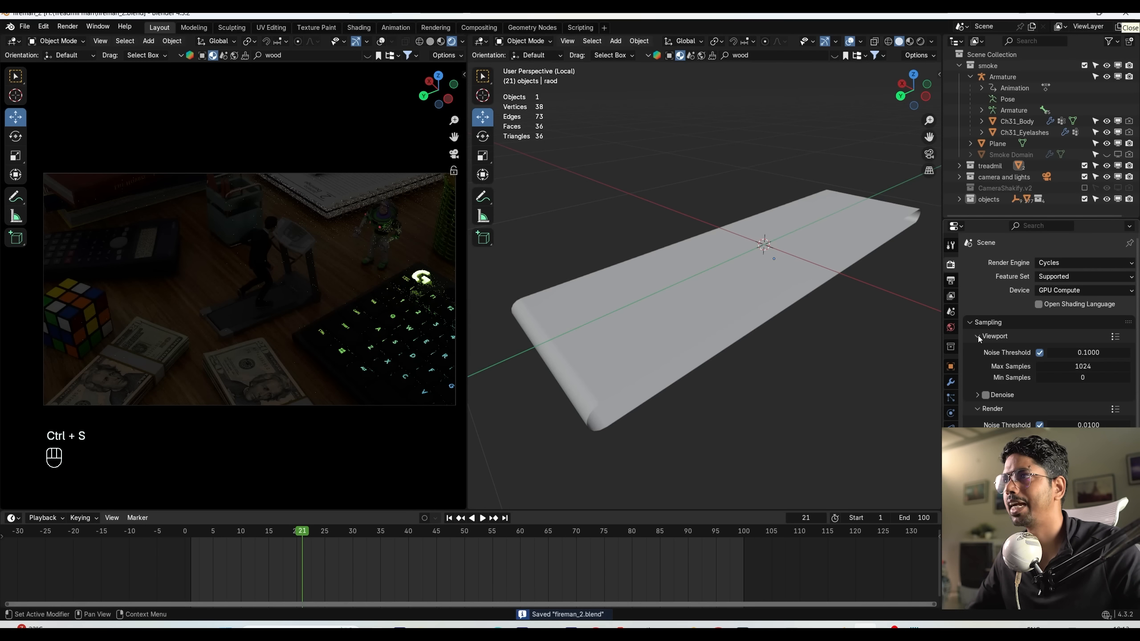
# Give the world background color an Environment Texture using brown_photostudio_02_4k.exr from the Treadmil man folder.
pyautogui.click(951, 327)
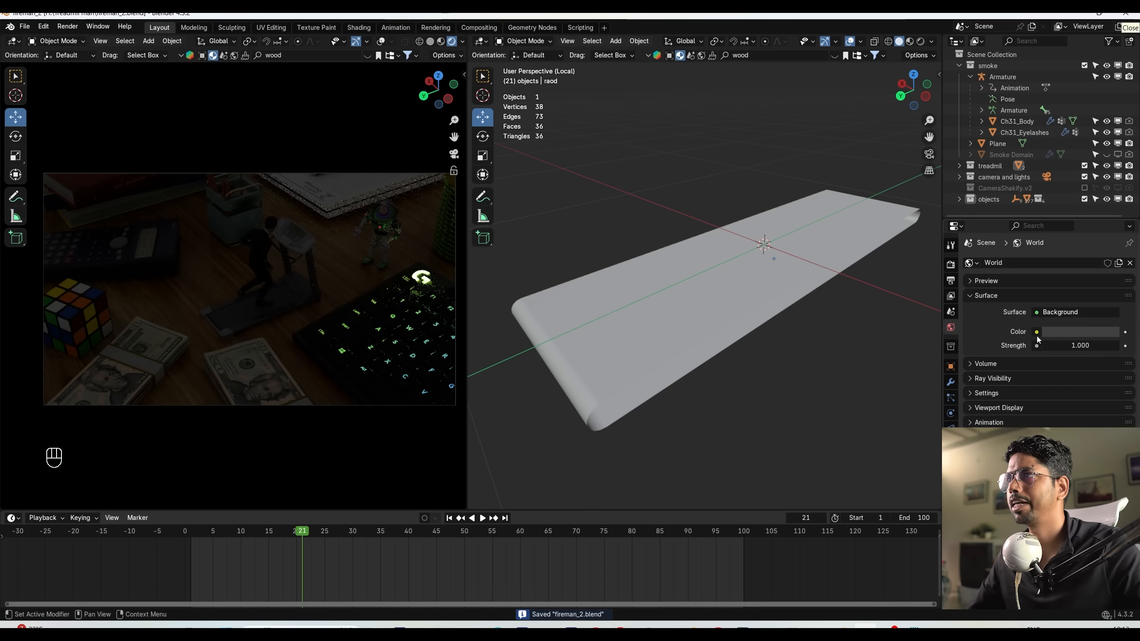
pyautogui.click(1036, 331)
pyautogui.click(721, 380)
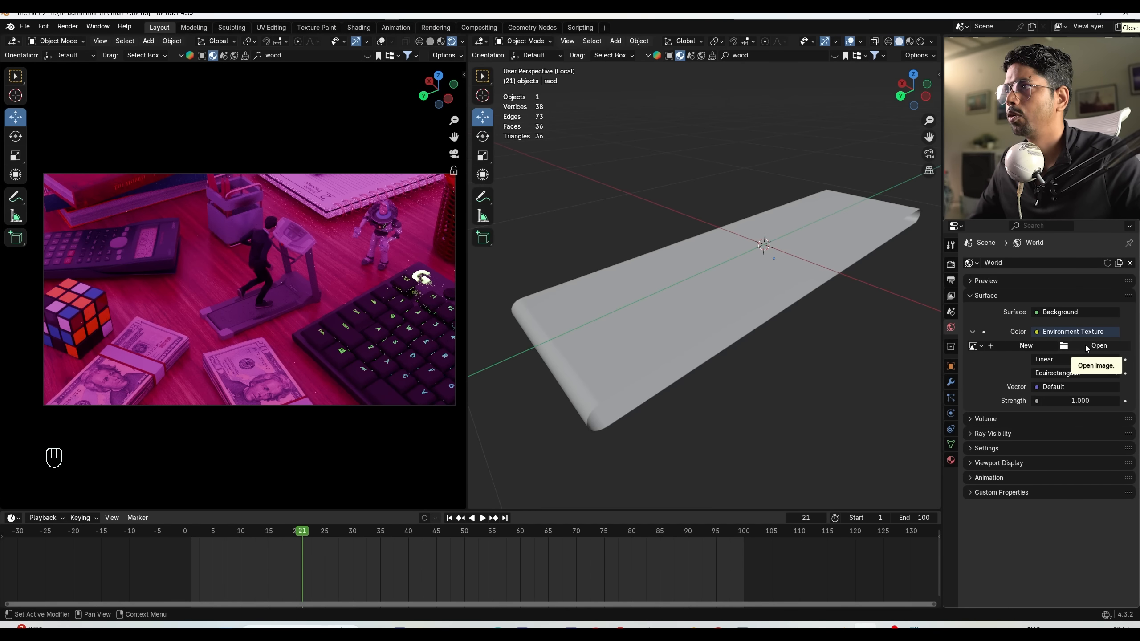
pyautogui.click(1085, 344)
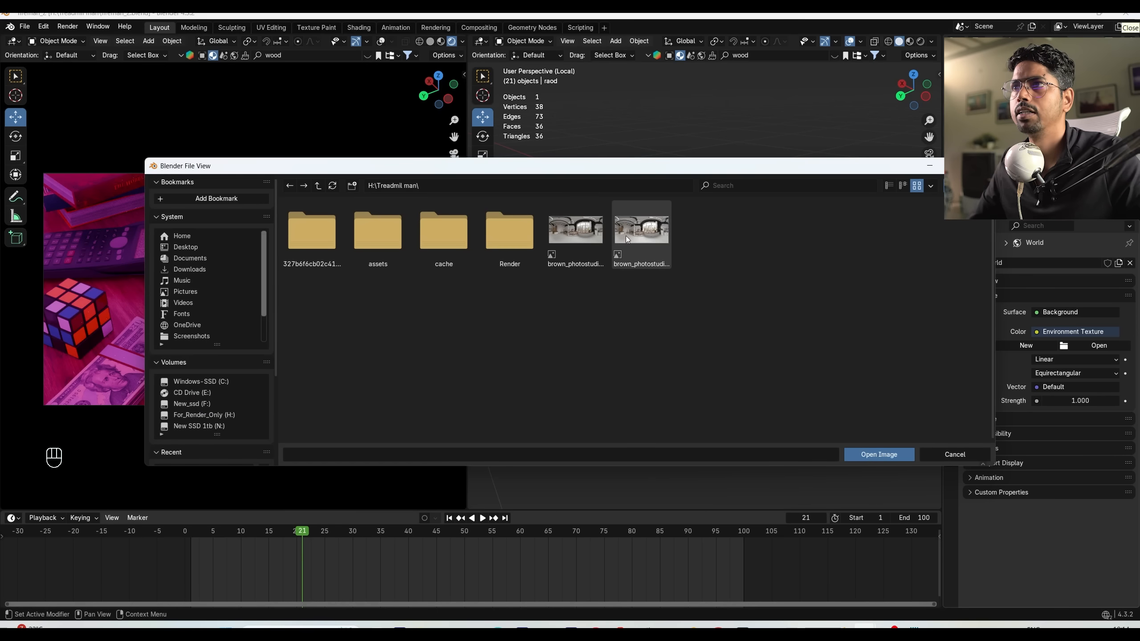
pyautogui.click(577, 242)
pyautogui.click(661, 249)
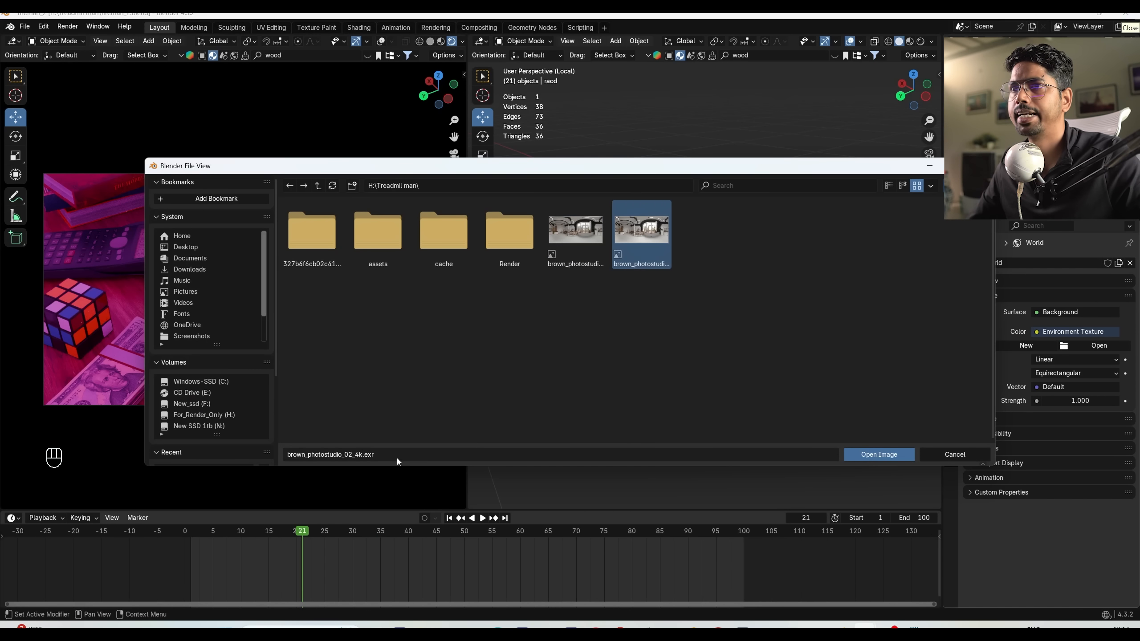
pyautogui.click(875, 459)
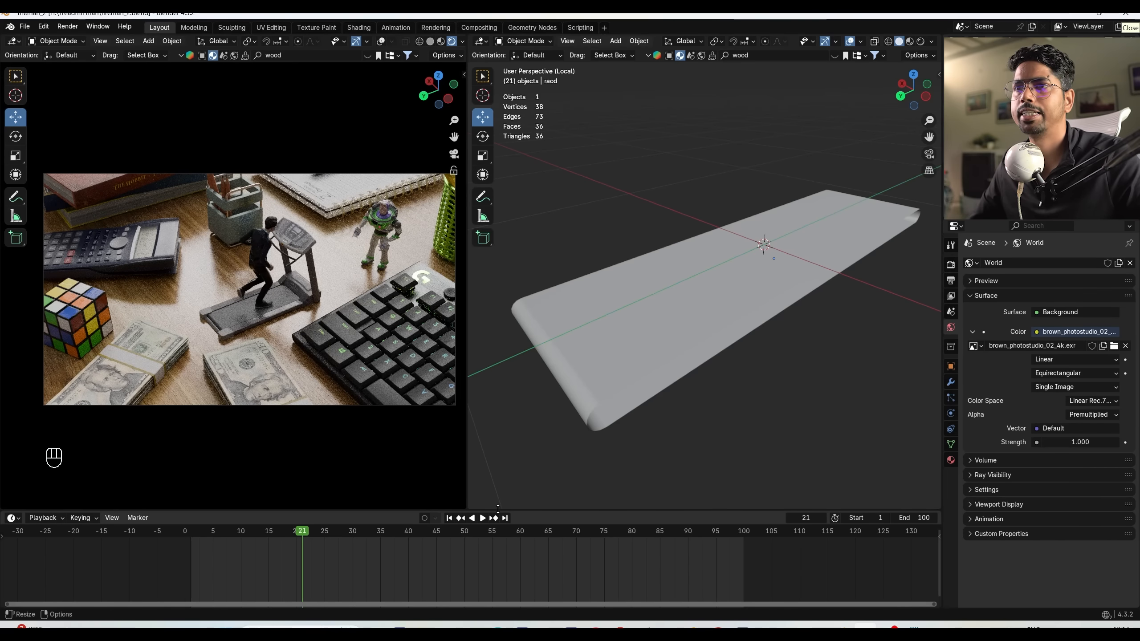
# Enlarge the lower area, set the world background strength to 0.2 and save the file.
pyautogui.moveTo(479, 512); pyautogui.dragTo(479, 470)
pyautogui.click(951, 460)
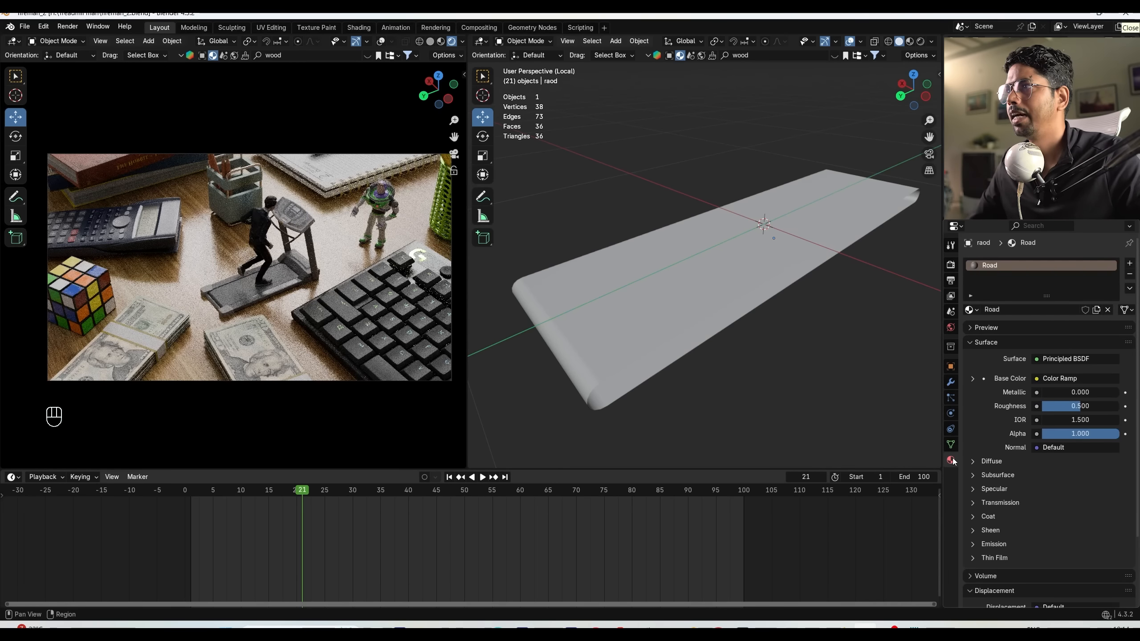
pyautogui.click(950, 328)
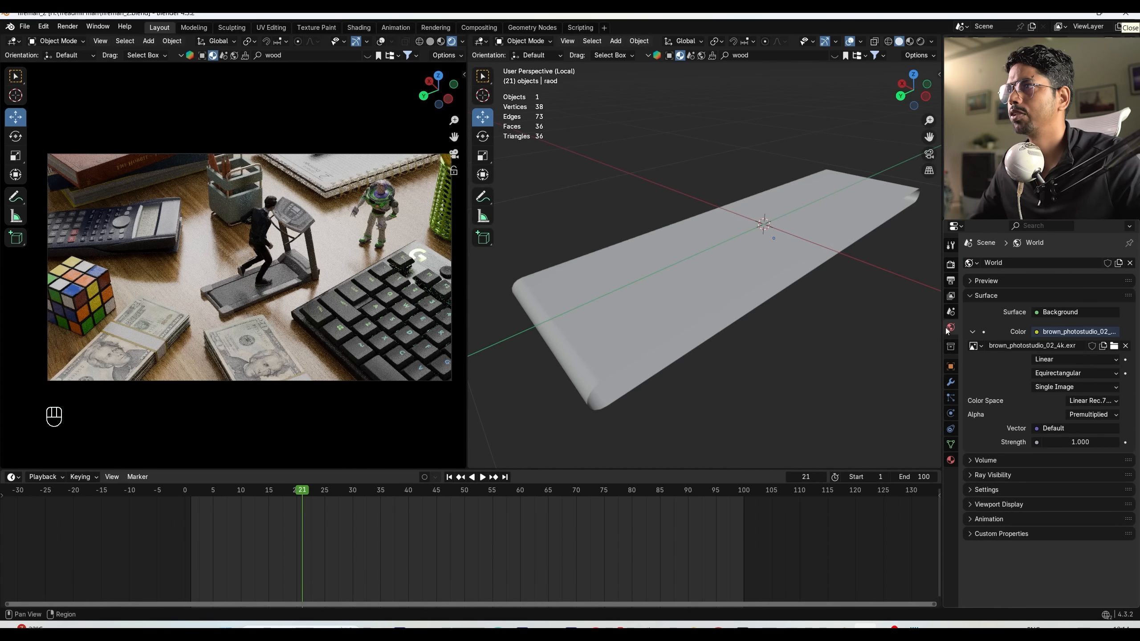
pyautogui.click(1089, 441)
pyautogui.write('0.2')
pyautogui.press('Return')
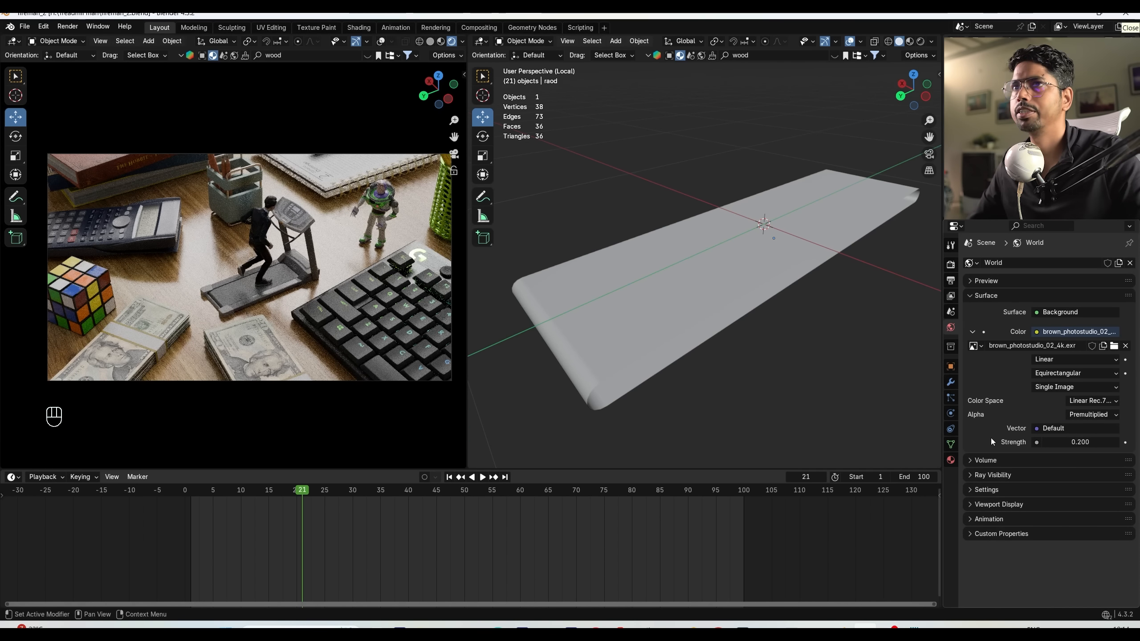
pyautogui.hotkey('ctrl', 's')
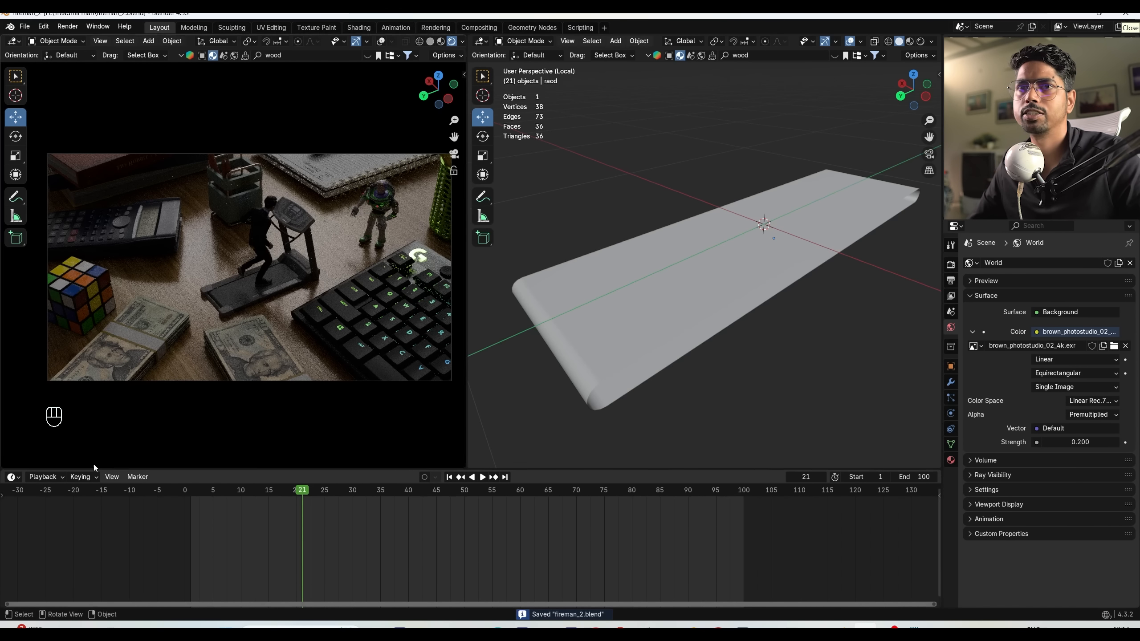
# In the world's shader nodes, add mapping and texture coordinates to the environment texture, set the mapping's Z rotation to 285° and save.
pyautogui.click(12, 476)
pyautogui.click(49, 578)
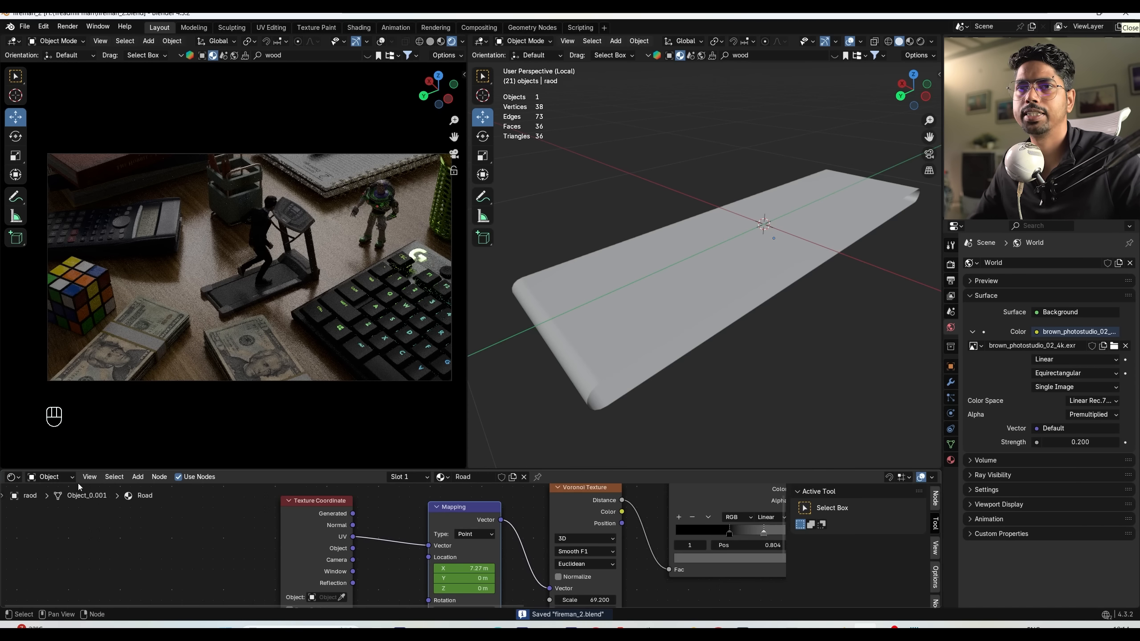
pyautogui.click(49, 477)
pyautogui.click(43, 512)
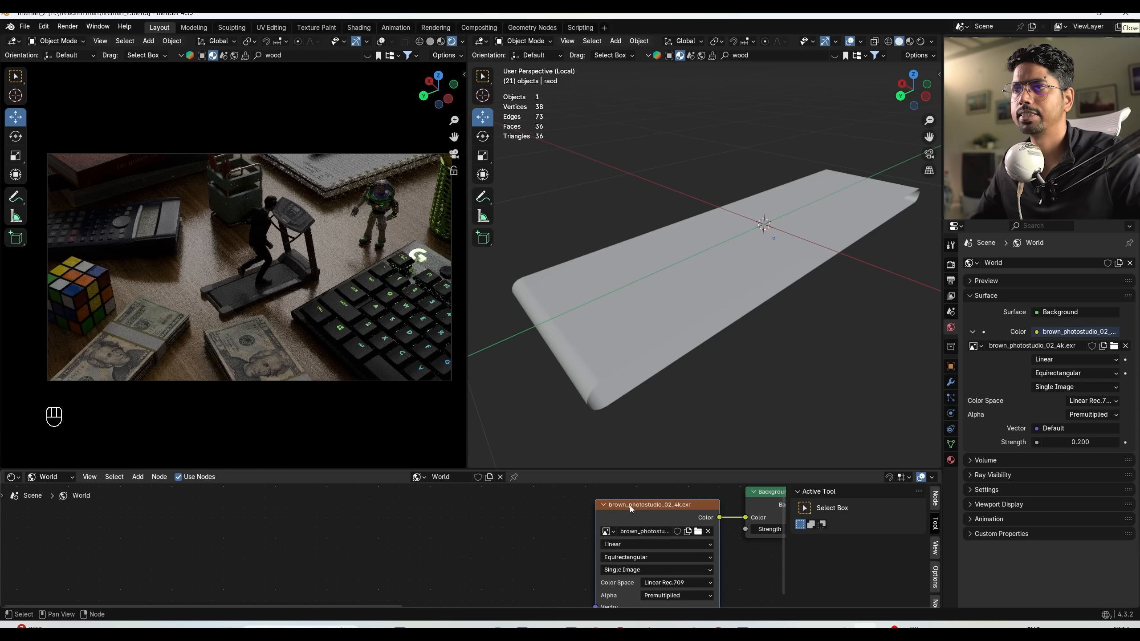
pyautogui.hotkey('ctrl', 't')
pyautogui.keyDown('shift'); pyautogui.scroll(-3, 544, 546); pyautogui.keyUp('shift')
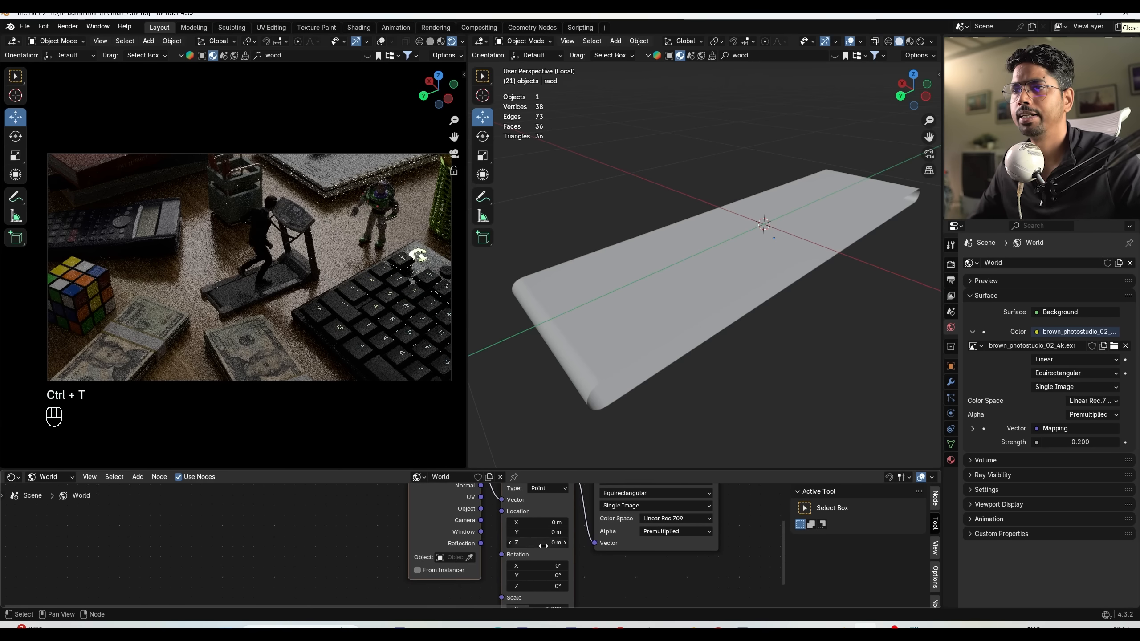
pyautogui.moveTo(537, 586); pyautogui.dragTo(628, 586)
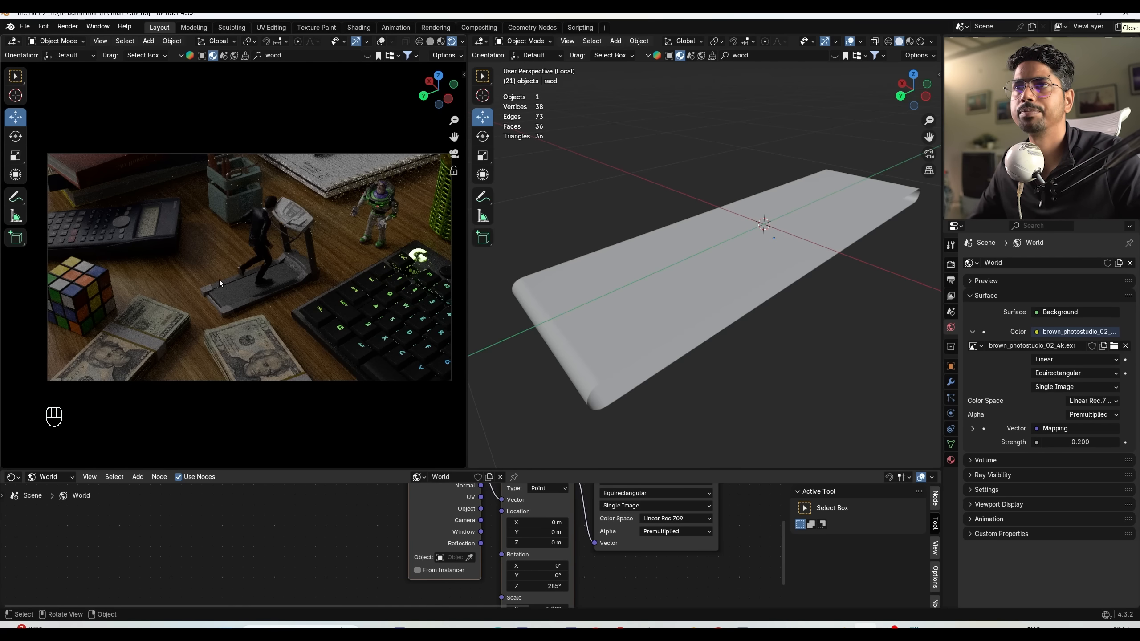
pyautogui.hotkey('ctrl', 's')
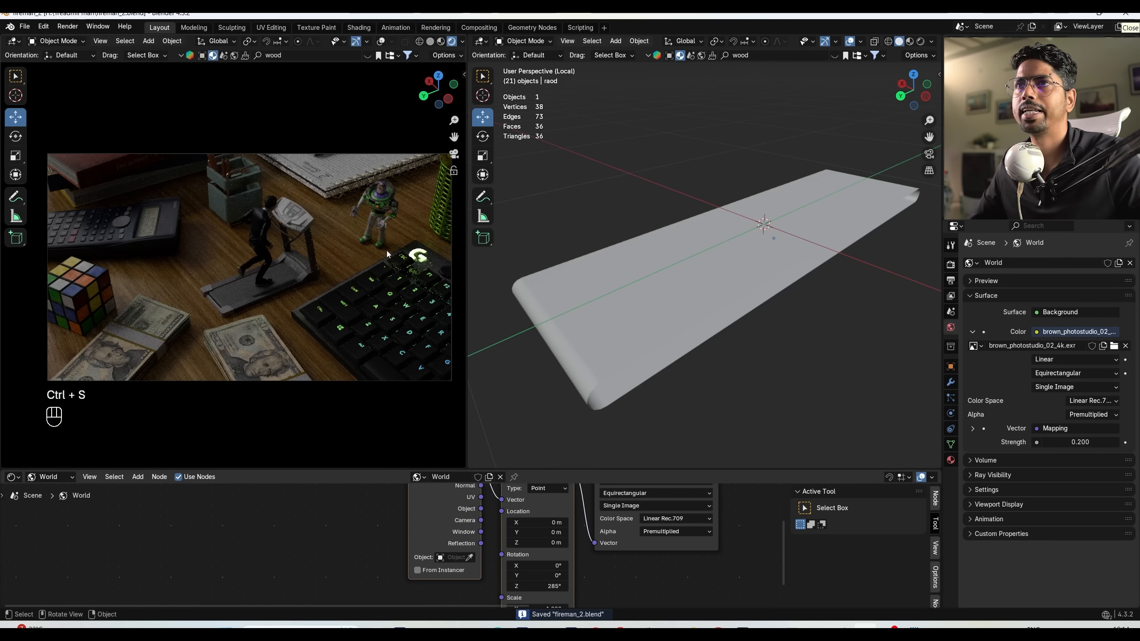
# Leave the isolated belt view, add a spot light and raise it high above the desk.
pyautogui.press('KP_Divide')
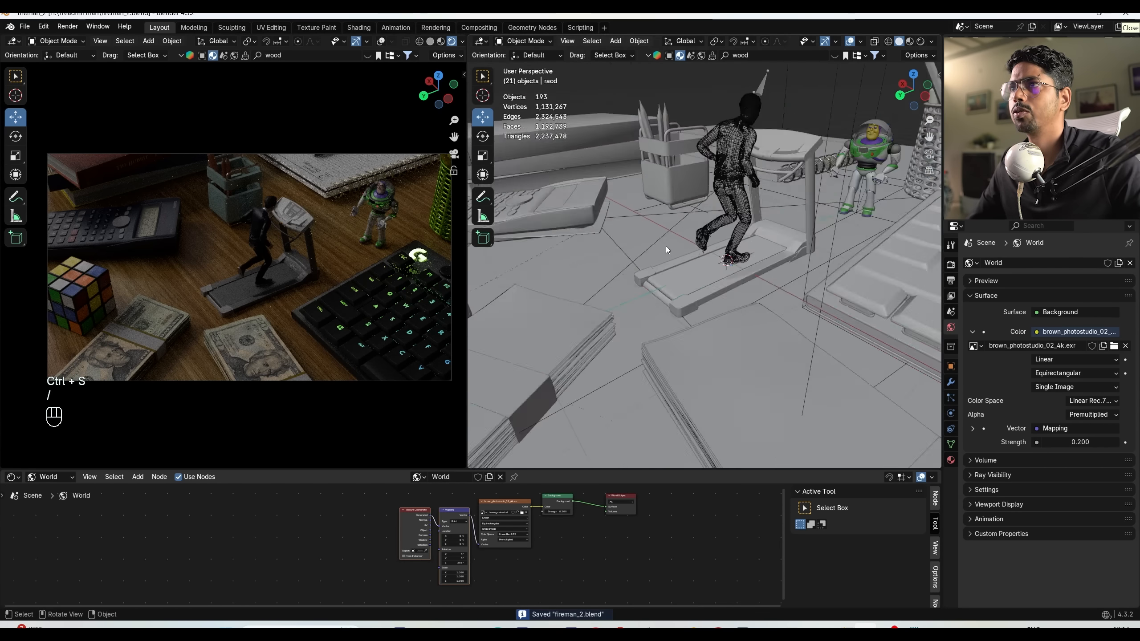
pyautogui.moveTo(706, 265); pyautogui.dragTo(759, 265, button='middle')
pyautogui.hotkey('shift', 'a')
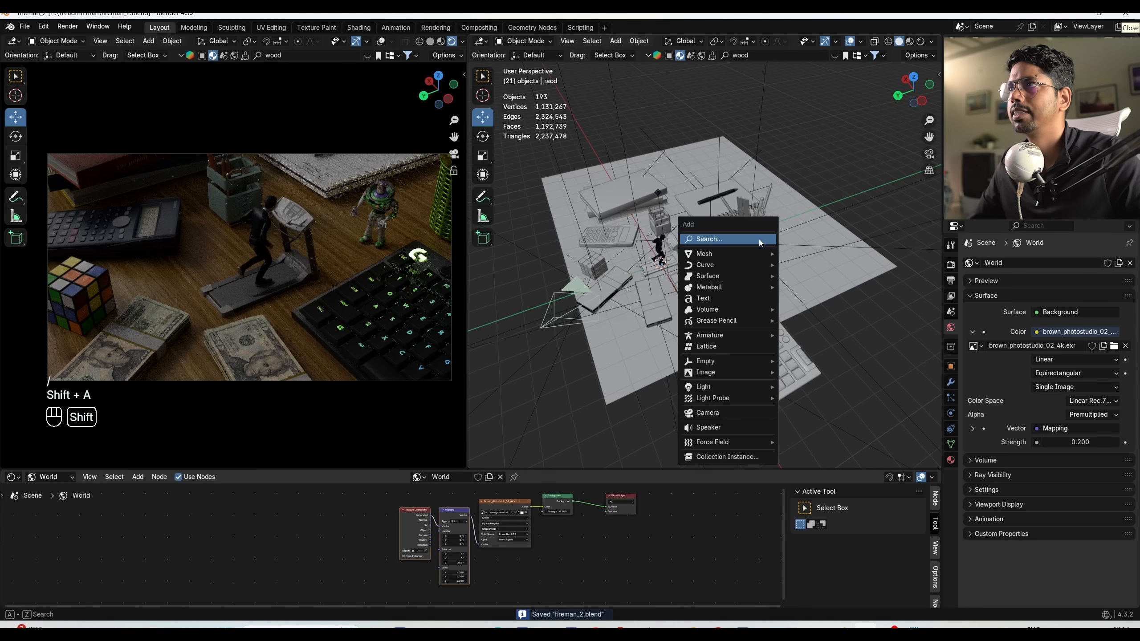
pyautogui.hotkey('shift', 'a')
pyautogui.moveTo(731, 372)
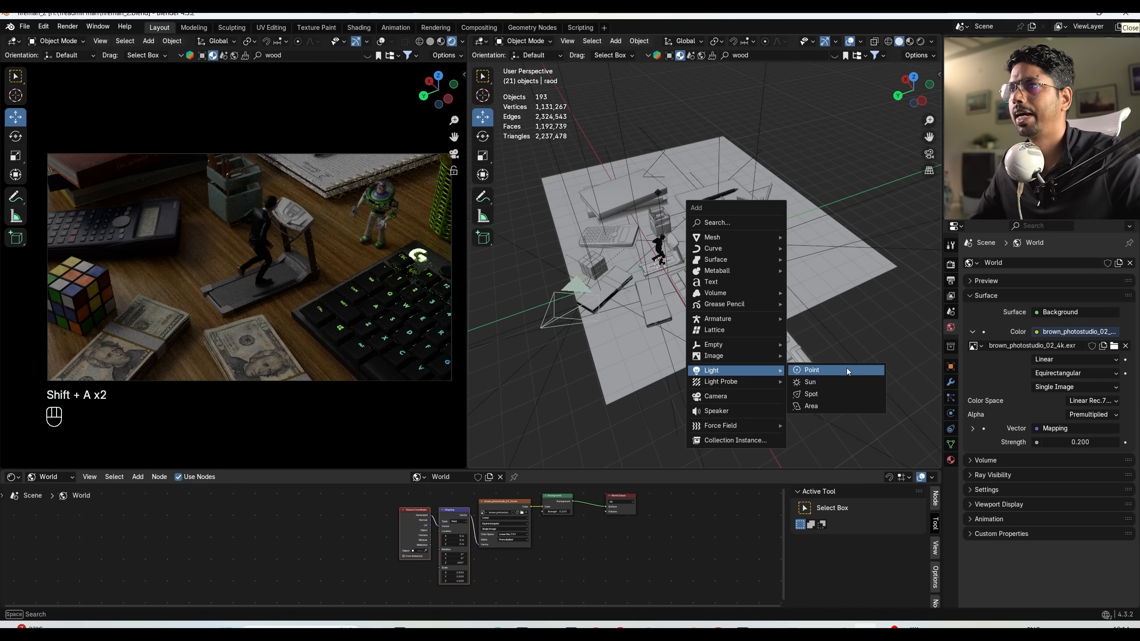
pyautogui.click(824, 395)
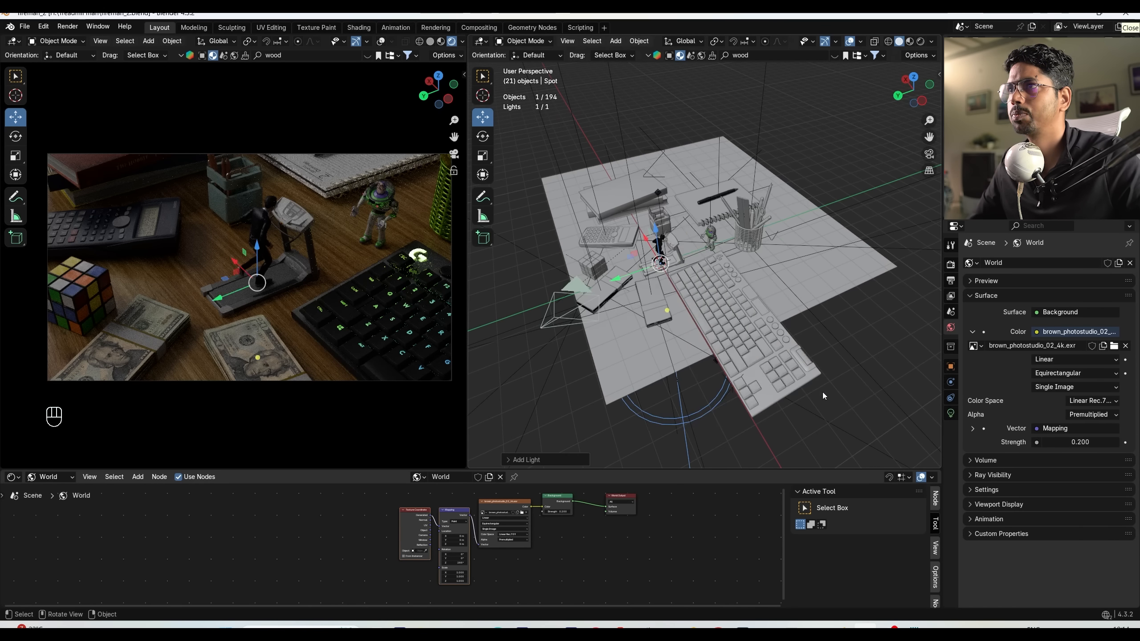
pyautogui.moveTo(656, 236); pyautogui.dragTo(634, 74)
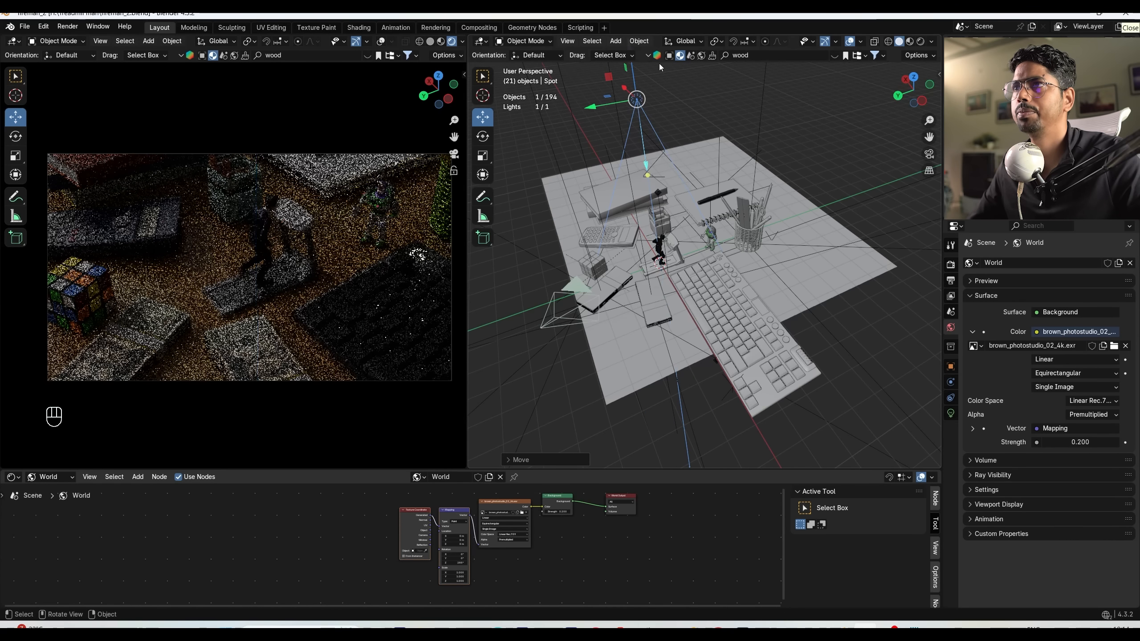
# Try a power of 1000 W on the spot light, then raise it to 10000 W.
pyautogui.click(950, 413)
pyautogui.click(1090, 336)
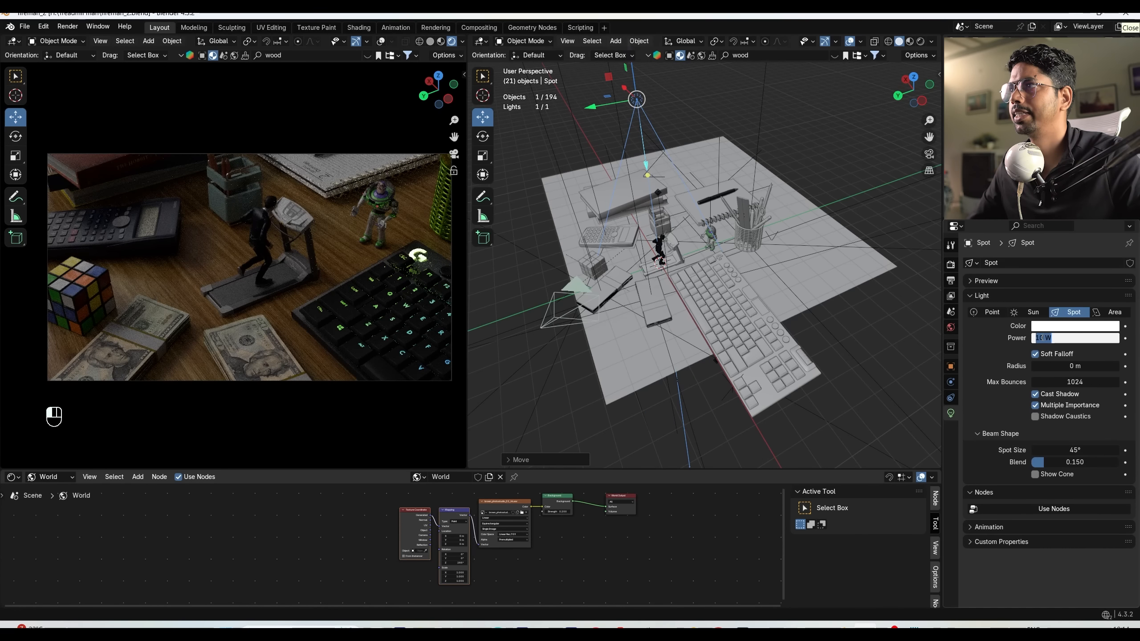
pyautogui.press('Return')
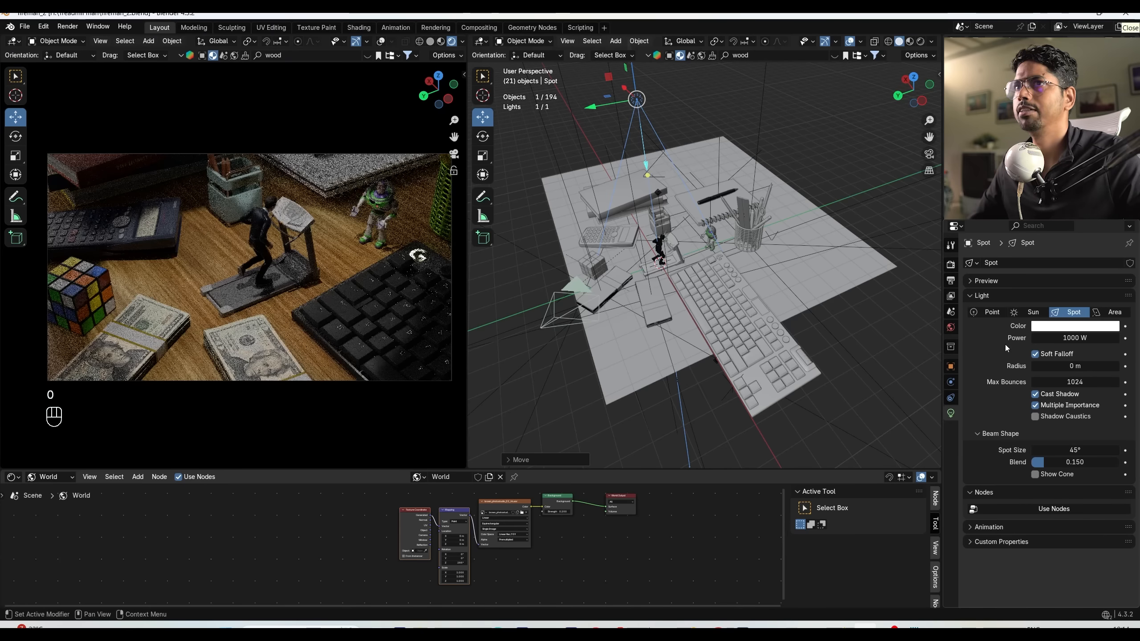
pyautogui.click(1055, 337)
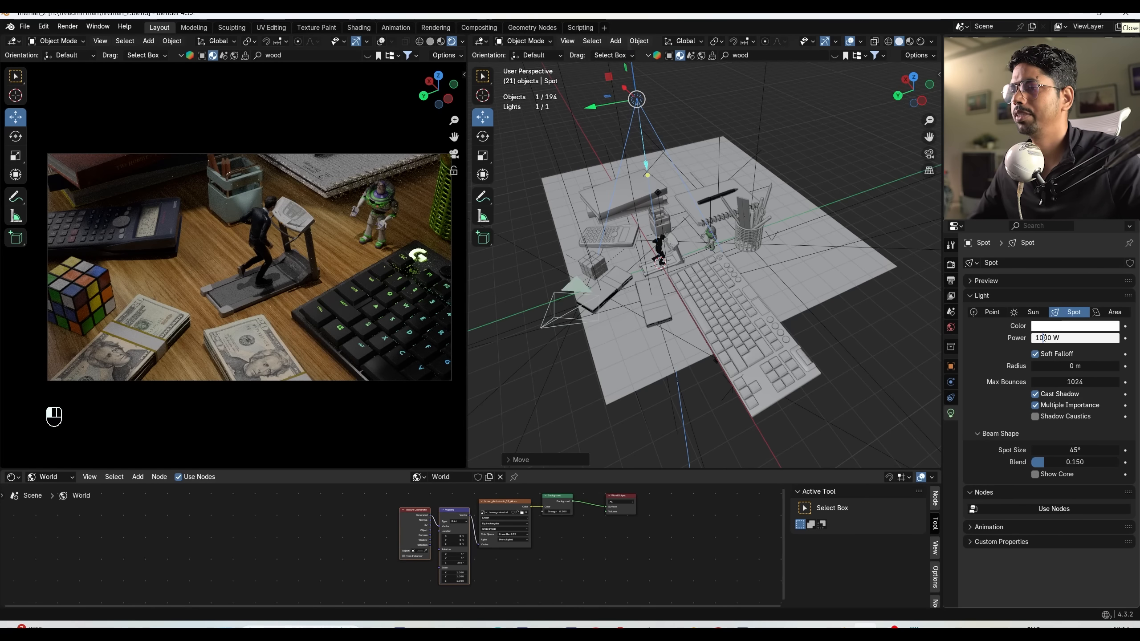
pyautogui.write('10000')
pyautogui.press('Return')
# Rotate the spot light above the desk so that its beam tilts sideways.
pyautogui.scroll(-3, 738, 245)
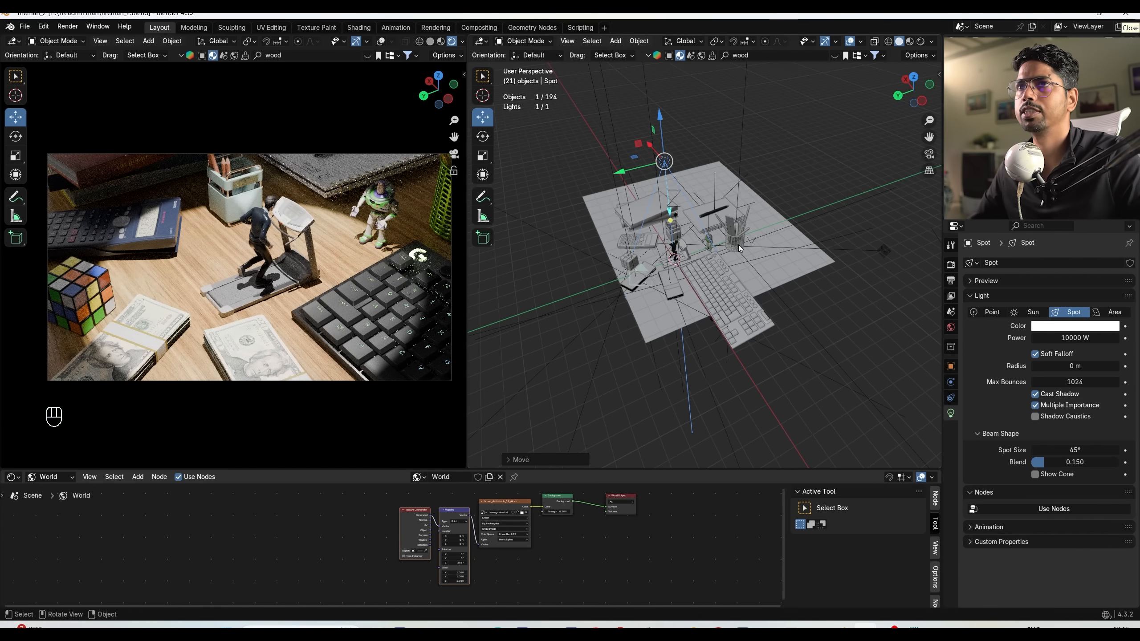
pyautogui.scroll(3, 737, 245)
pyautogui.moveTo(749, 241); pyautogui.dragTo(839, 209, button='middle')
pyautogui.press('r')
pyautogui.click(677, 200)
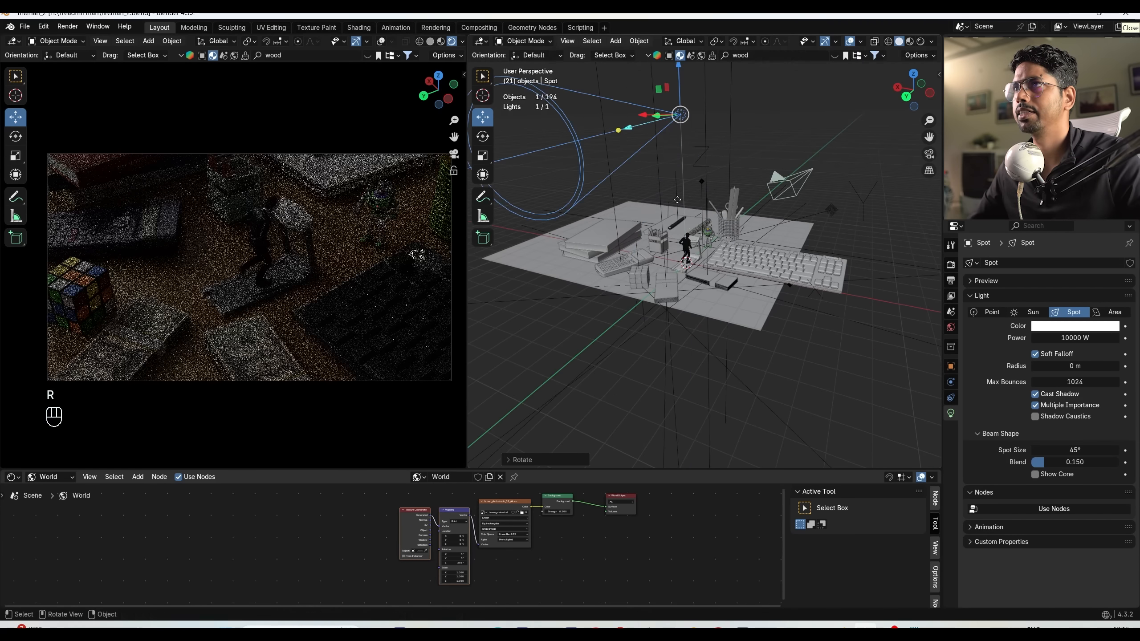
# Reposition and rotate the spot light in top view, placing it beyond the keyboard near the desk's corner.
pyautogui.press('g')
pyautogui.click(844, 277)
pyautogui.press('KP_7')
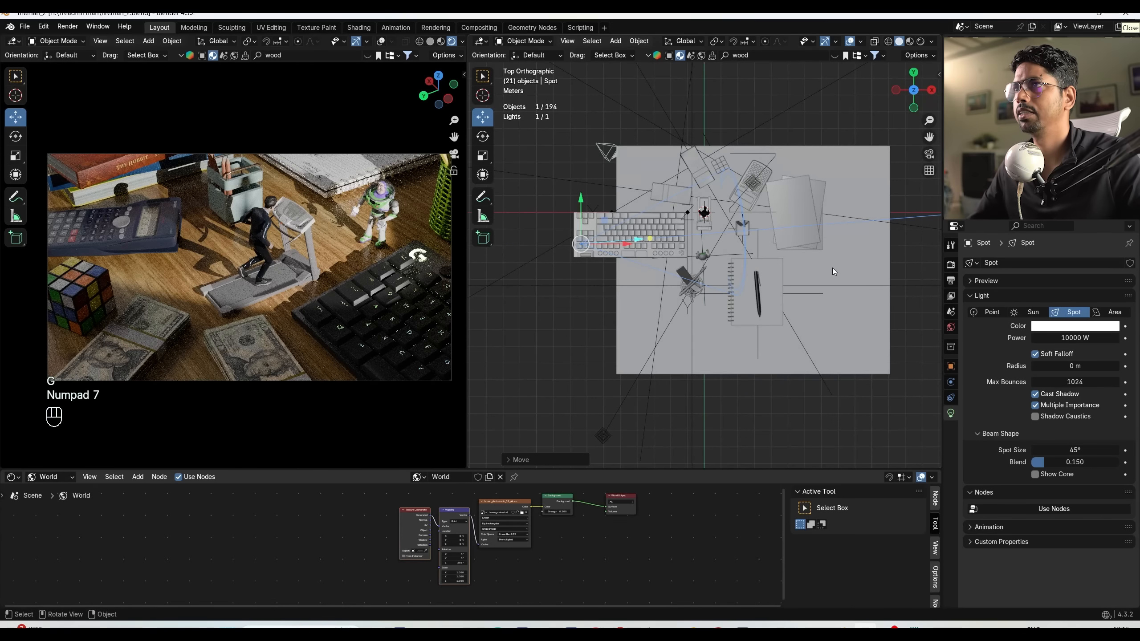
pyautogui.press('r')
pyautogui.click(782, 189)
pyautogui.press('g')
pyautogui.click(746, 293)
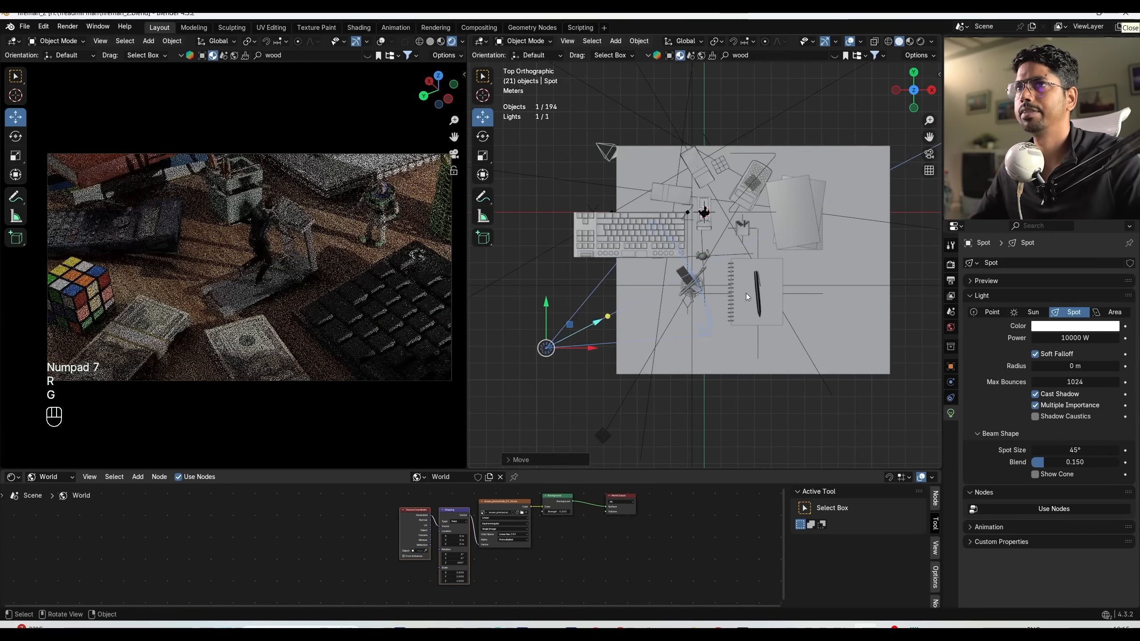
# Fine-tune the spot light's rotation and position so that its beam points diagonally across the desk props.
pyautogui.press('r')
pyautogui.click(763, 239)
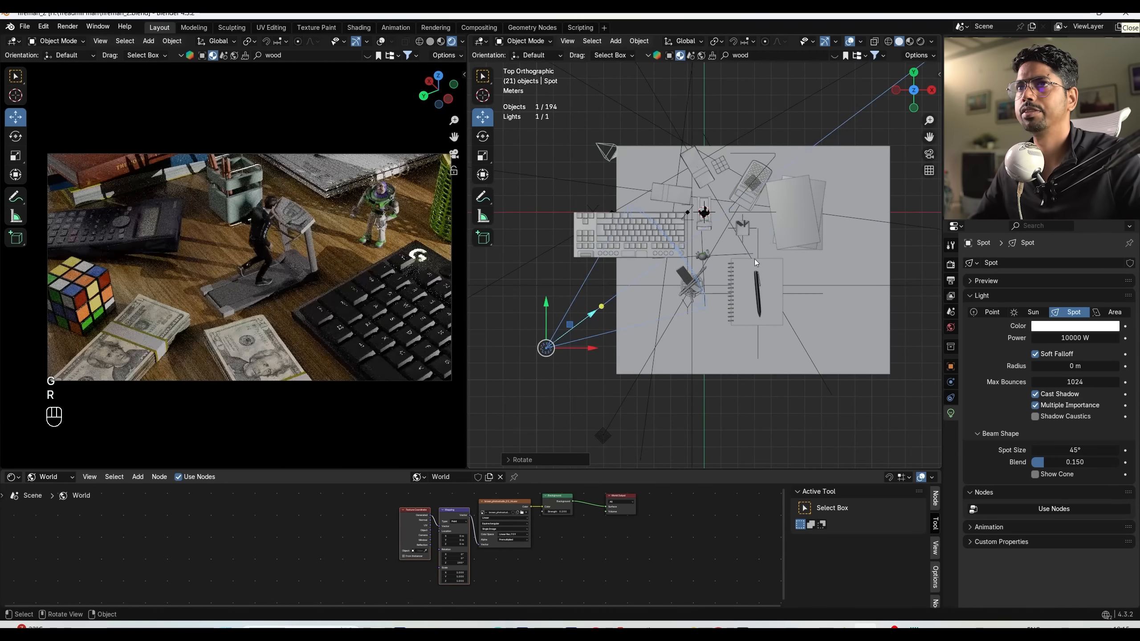
pyautogui.press('g')
pyautogui.click(764, 247)
pyautogui.press('r')
pyautogui.click(780, 232)
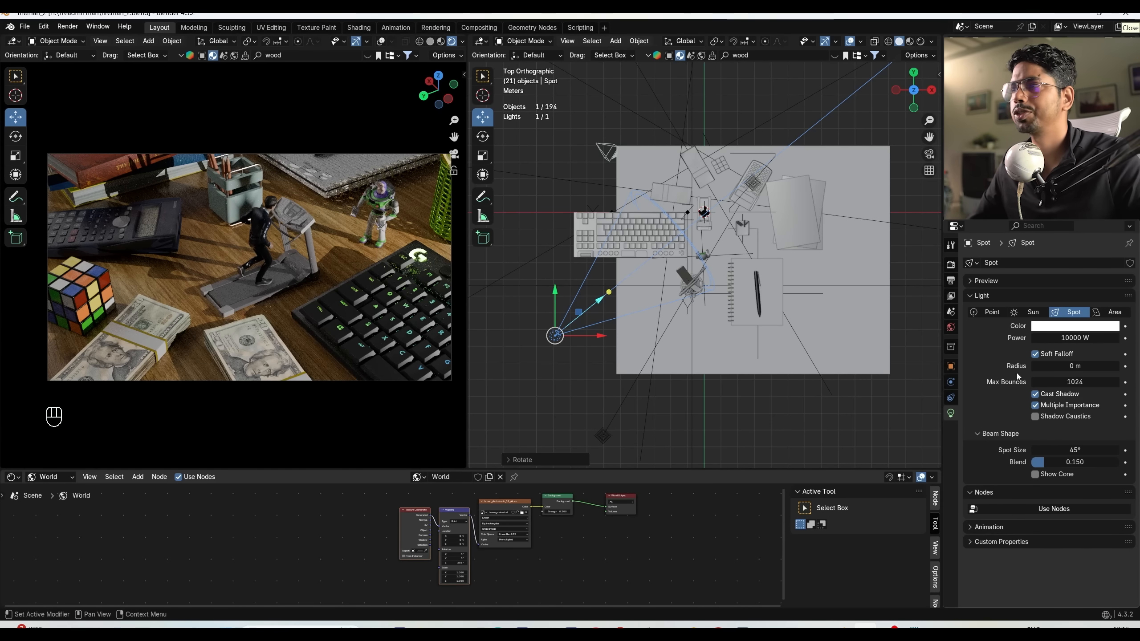
# Set the spot light's radius to 0.39 m, play back the animation briefly and save the file.
pyautogui.moveTo(1075, 366); pyautogui.dragTo(1093, 366)
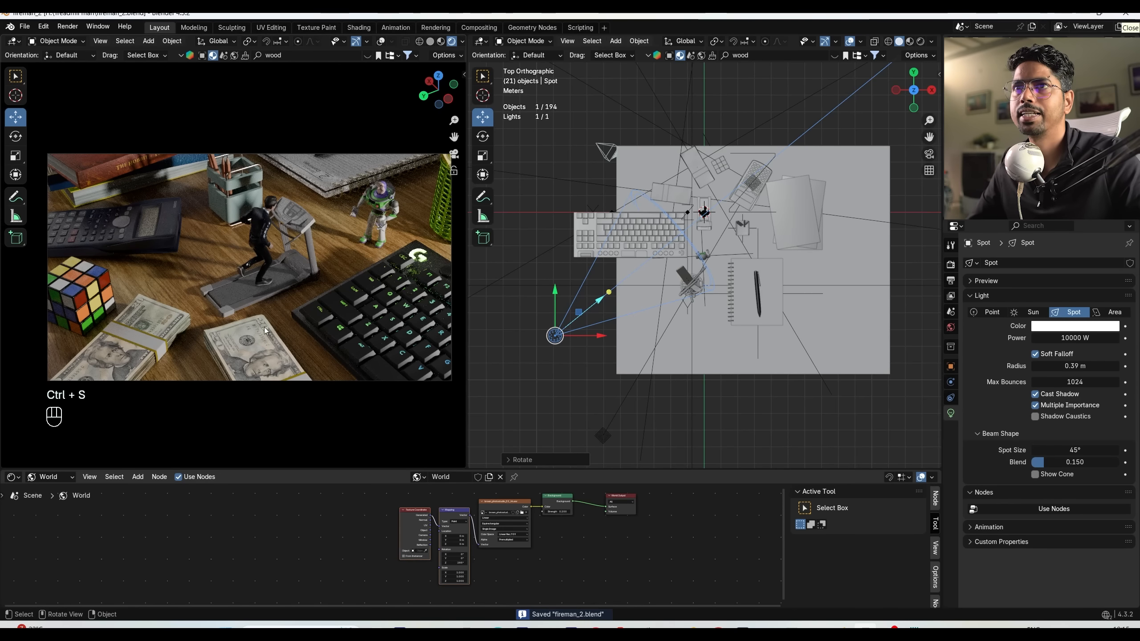
pyautogui.press('space')
pyautogui.press('space')
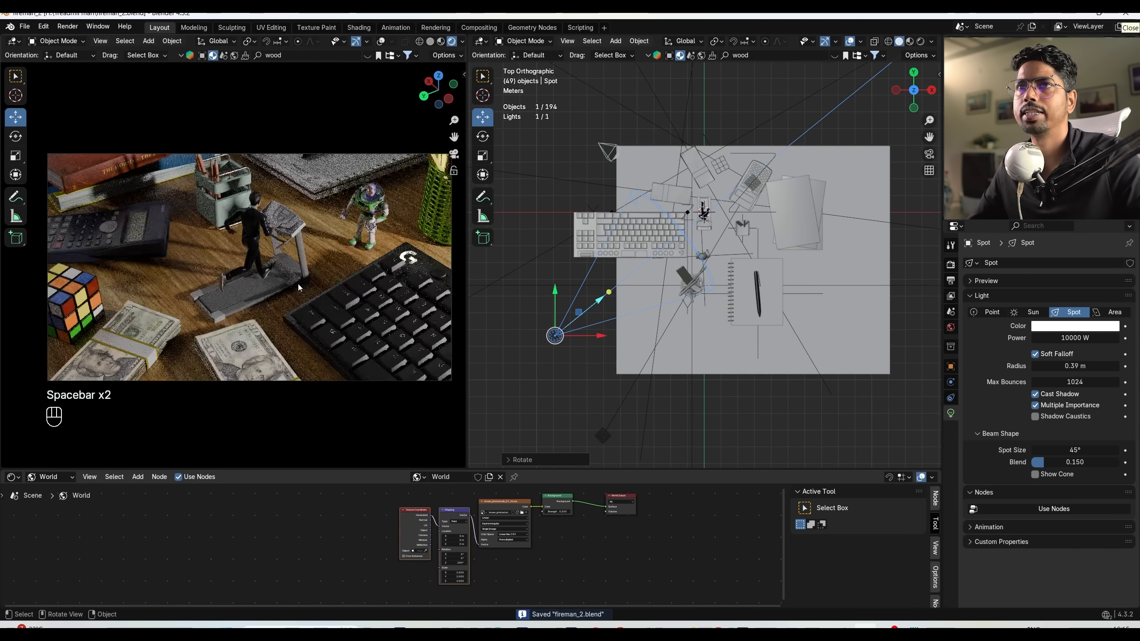
pyautogui.press('space')
pyautogui.press('space')
pyautogui.hotkey('ctrl', 's')
# Move the spot light about 4.27 m farther away along Y, raise it about 2.06 m and save.
pyautogui.moveTo(746, 311); pyautogui.dragTo(857, 243, button='middle')
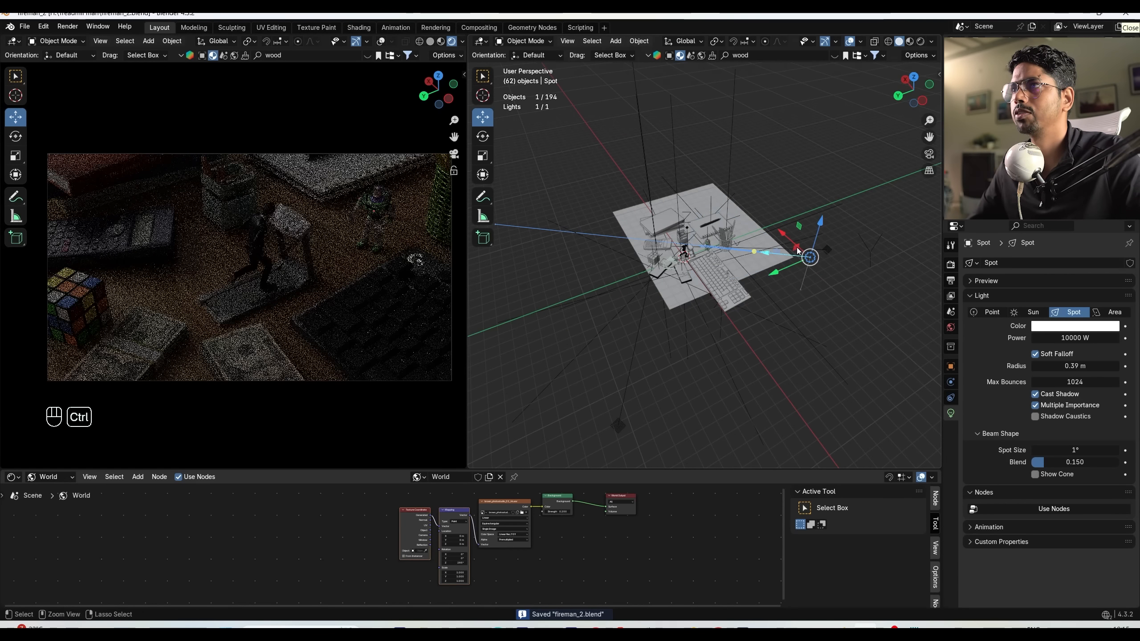
pyautogui.hotkey('ctrl', 'z')
pyautogui.moveTo(775, 271); pyautogui.dragTo(853, 285)
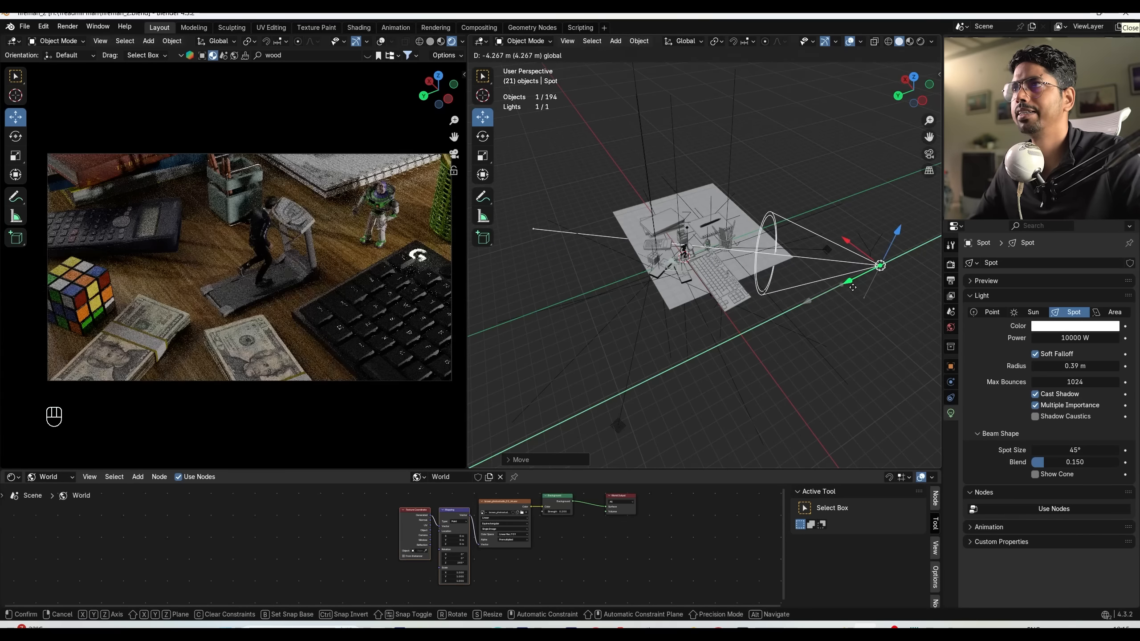
pyautogui.moveTo(887, 238); pyautogui.dragTo(886, 211)
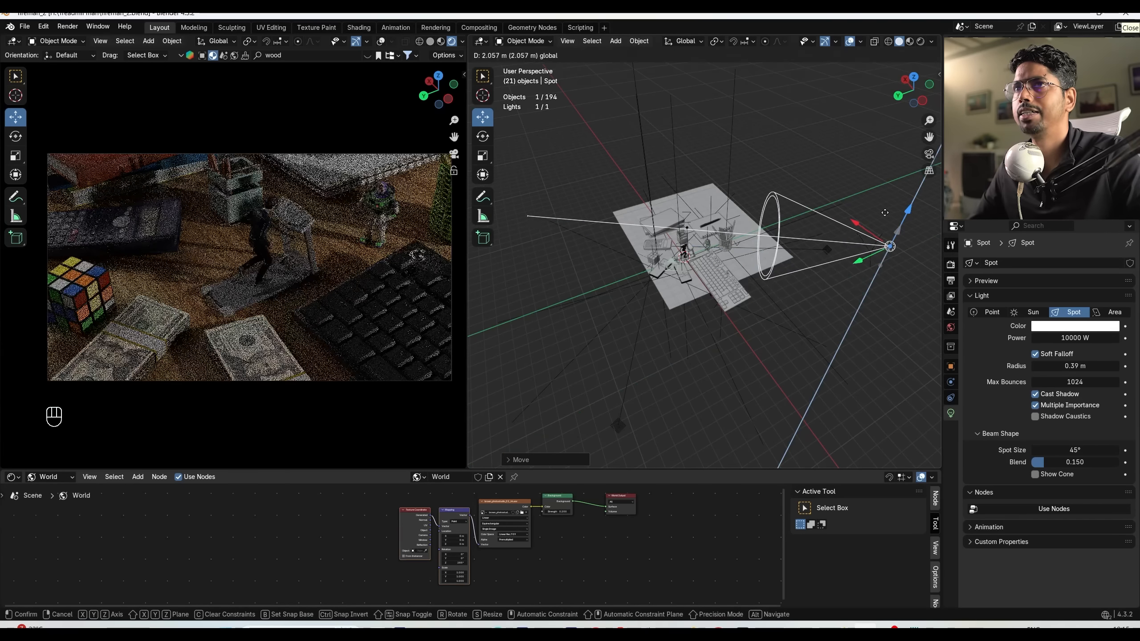
pyautogui.hotkey('ctrl', 's')
pyautogui.moveTo(885, 211); pyautogui.dragTo(821, 251, button='middle')
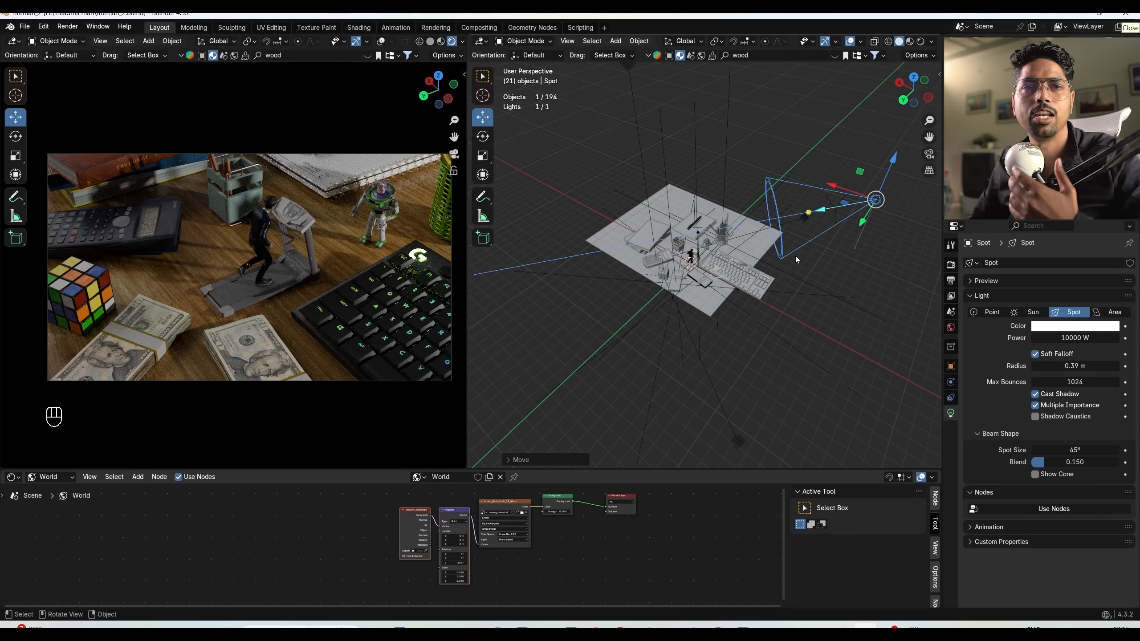
# Add a plane, scale it up about 7.3 times and raise it above the desk props.
pyautogui.hotkey('shift', 'a')
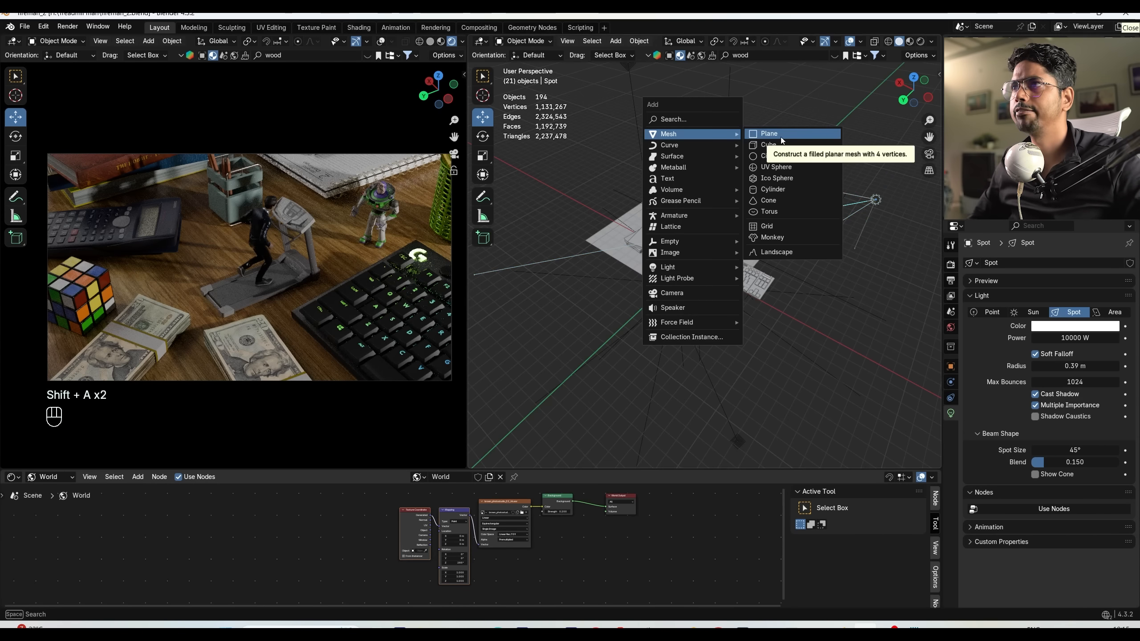
pyautogui.click(782, 139)
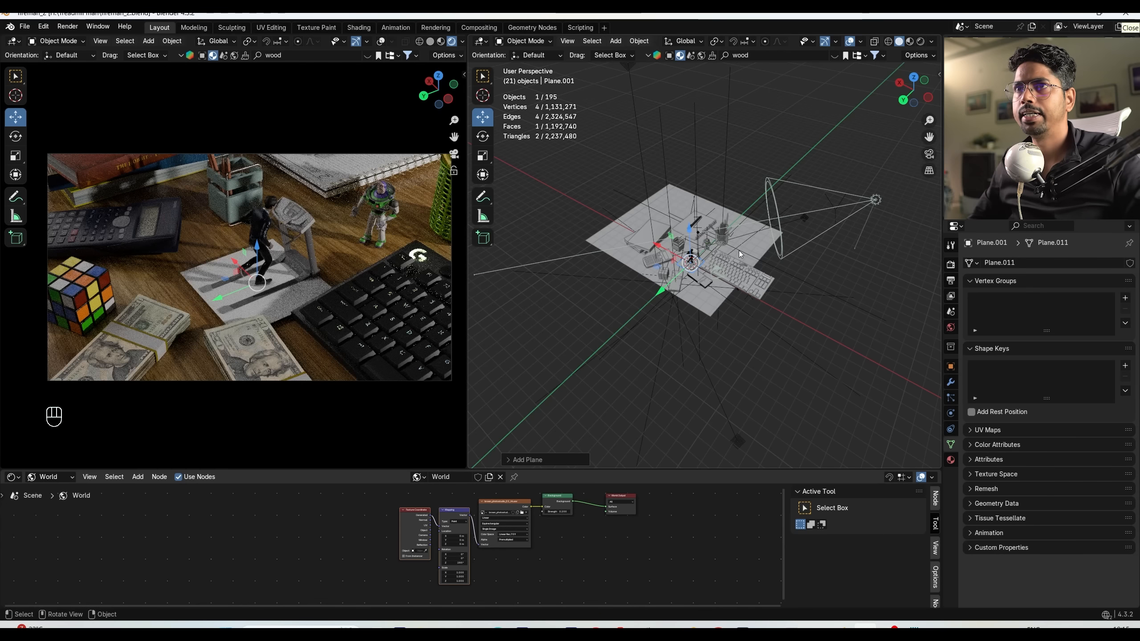
pyautogui.press('s')
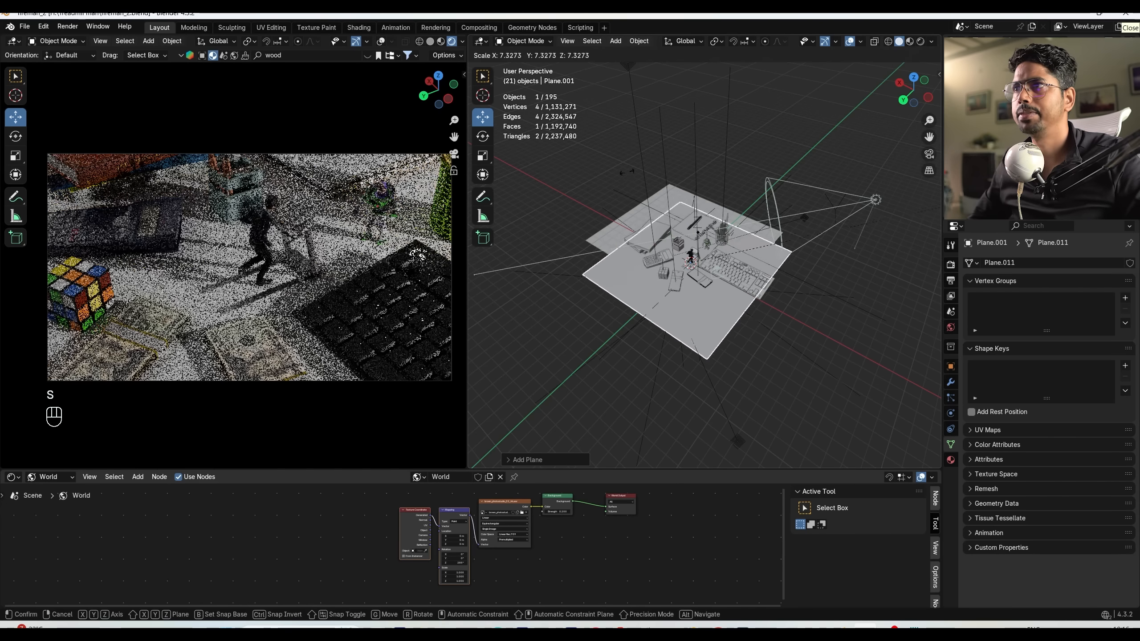
pyautogui.click(626, 172)
pyautogui.moveTo(689, 247); pyautogui.dragTo(716, 227)
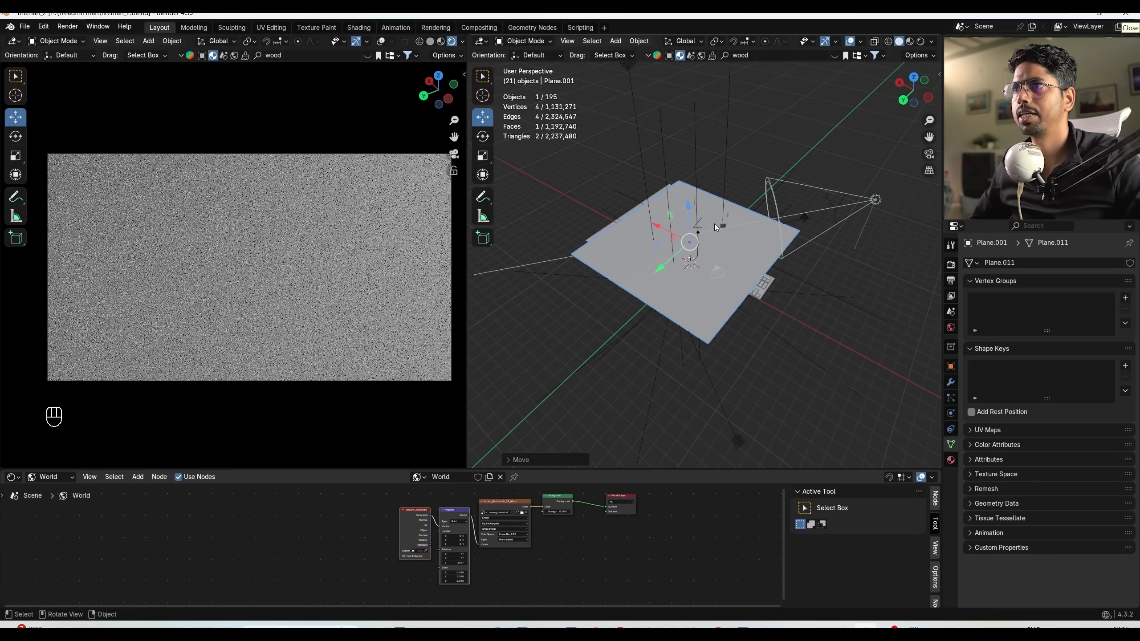
# Apply the new plane's scale and subdivide it five times into a 32 by 32 grid of faces.
pyautogui.press('Tab')
pyautogui.press('Tab')
pyautogui.hotkey('ctrl', 'a')
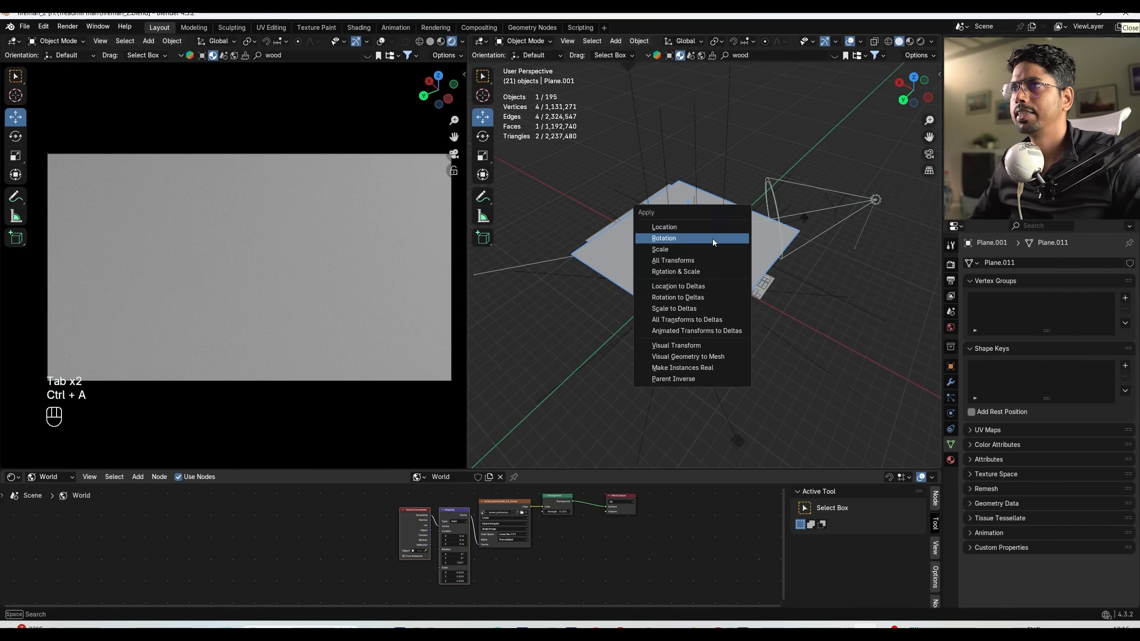
pyautogui.click(708, 246)
pyautogui.press('Tab')
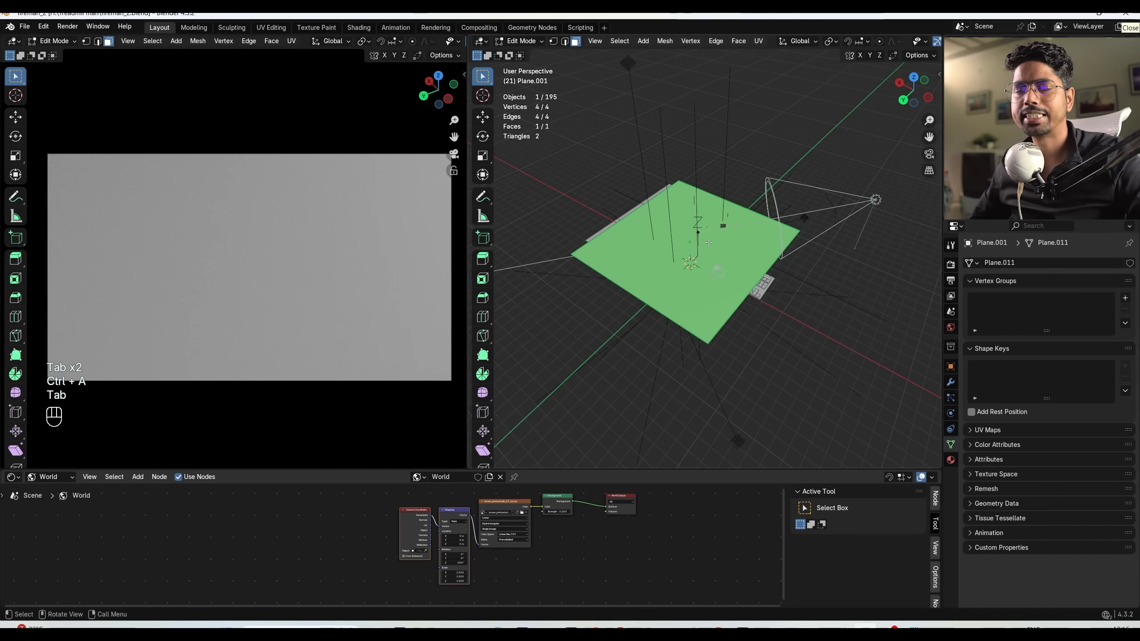
pyautogui.rightClick(708, 242)
pyautogui.click(709, 243)
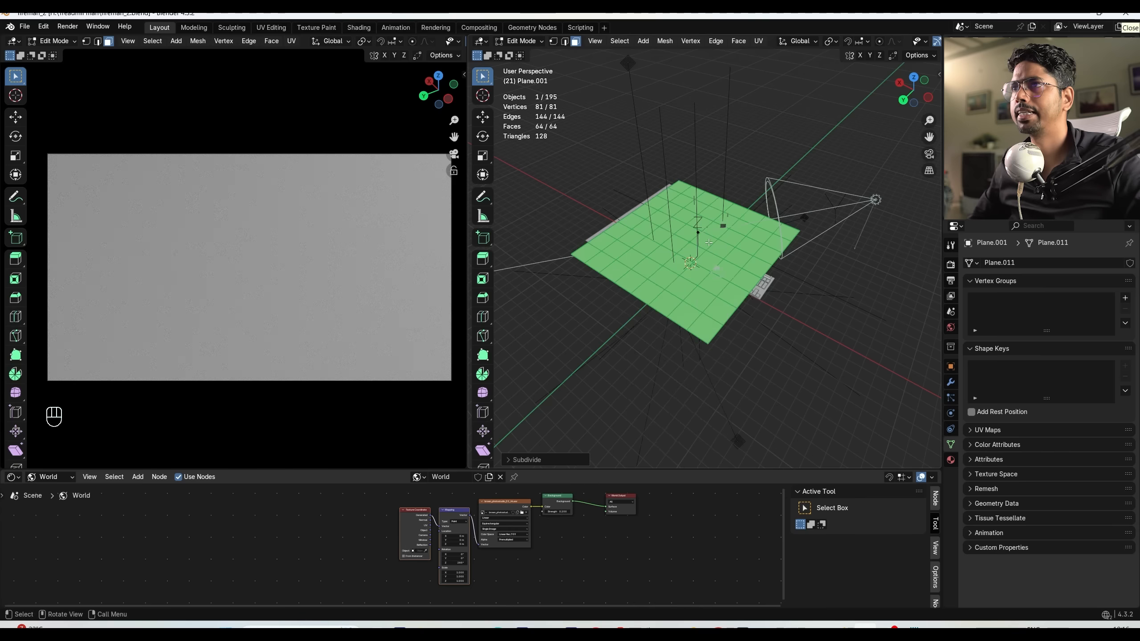
pyautogui.rightClick(708, 243)
pyautogui.click(707, 243)
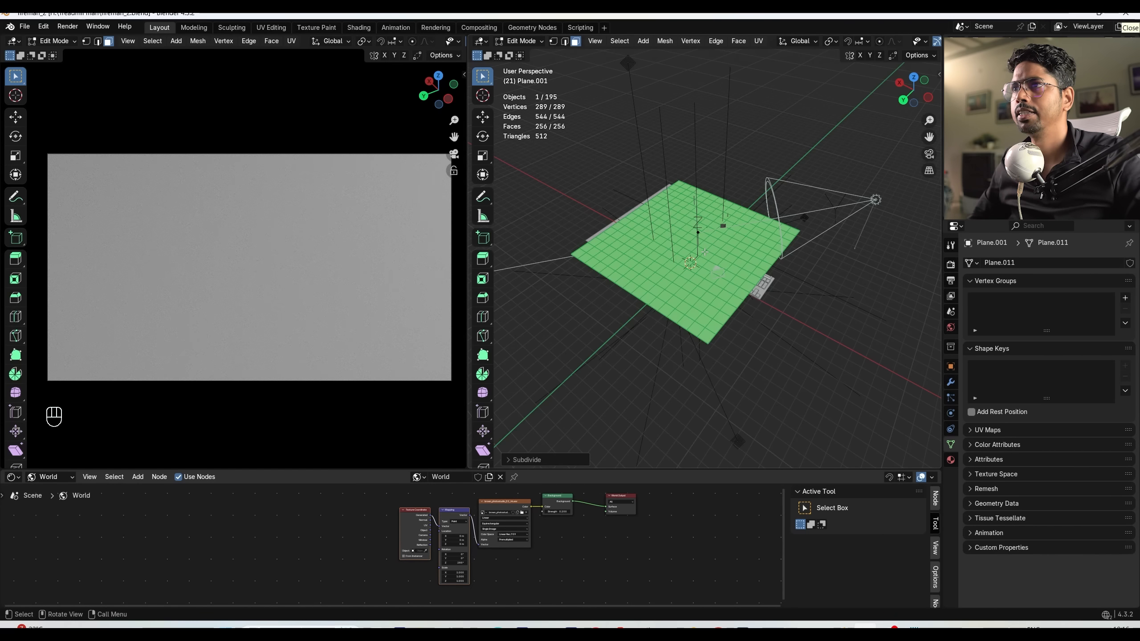
pyautogui.rightClick(704, 252)
pyautogui.click(705, 250)
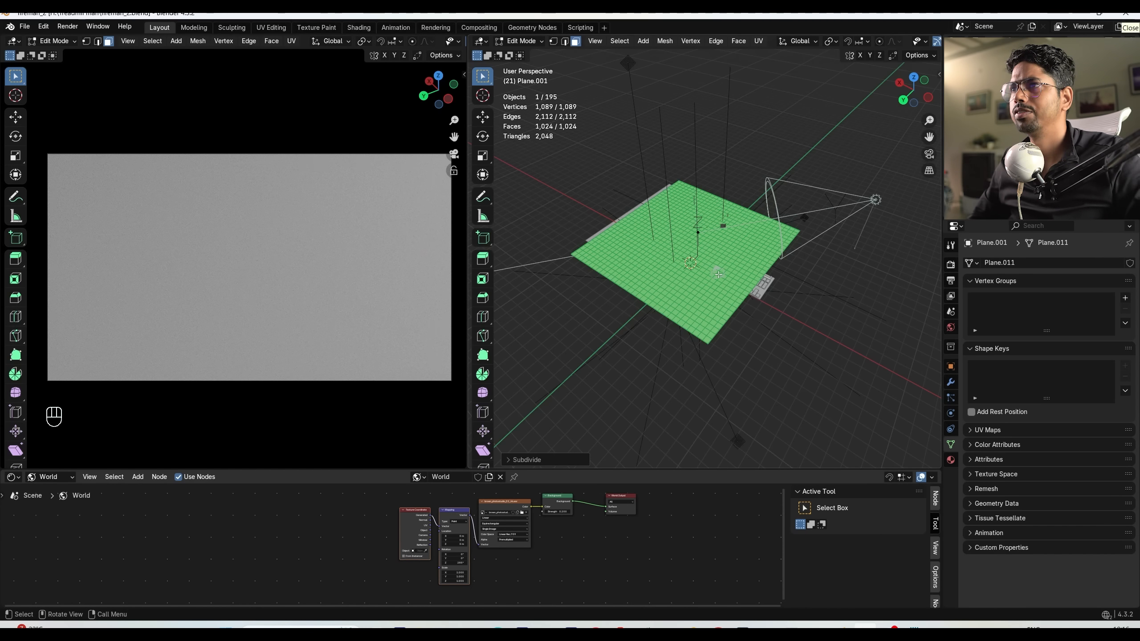
# Inset the plane's whole face grid as one region to add a narrow border strip.
pyautogui.moveTo(778, 301); pyautogui.dragTo(834, 329, button='middle')
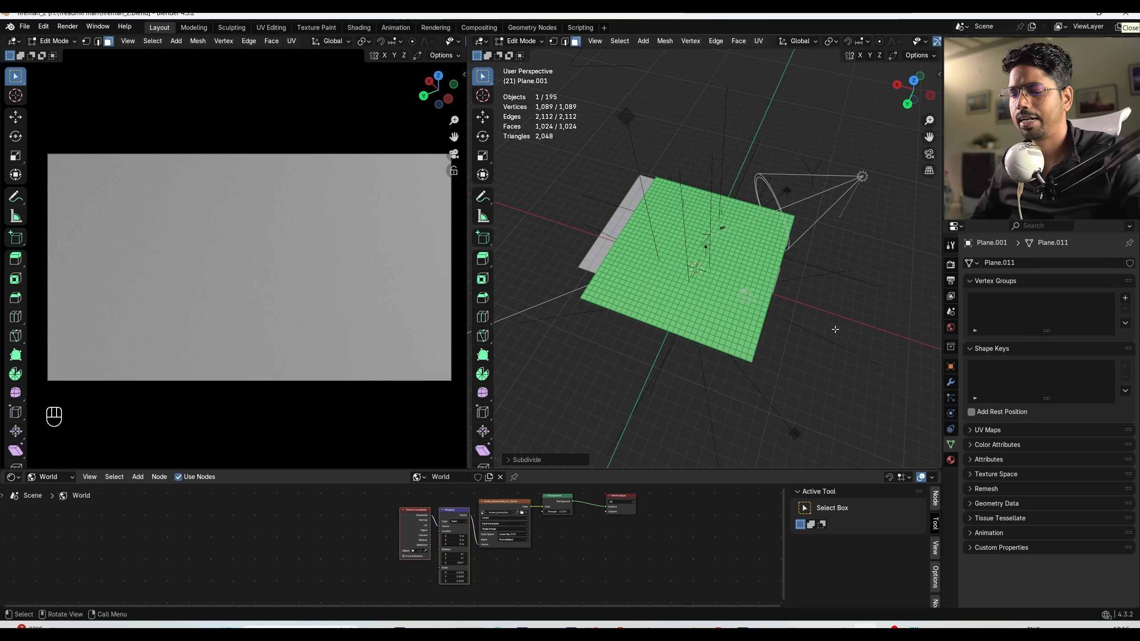
pyautogui.press('i')
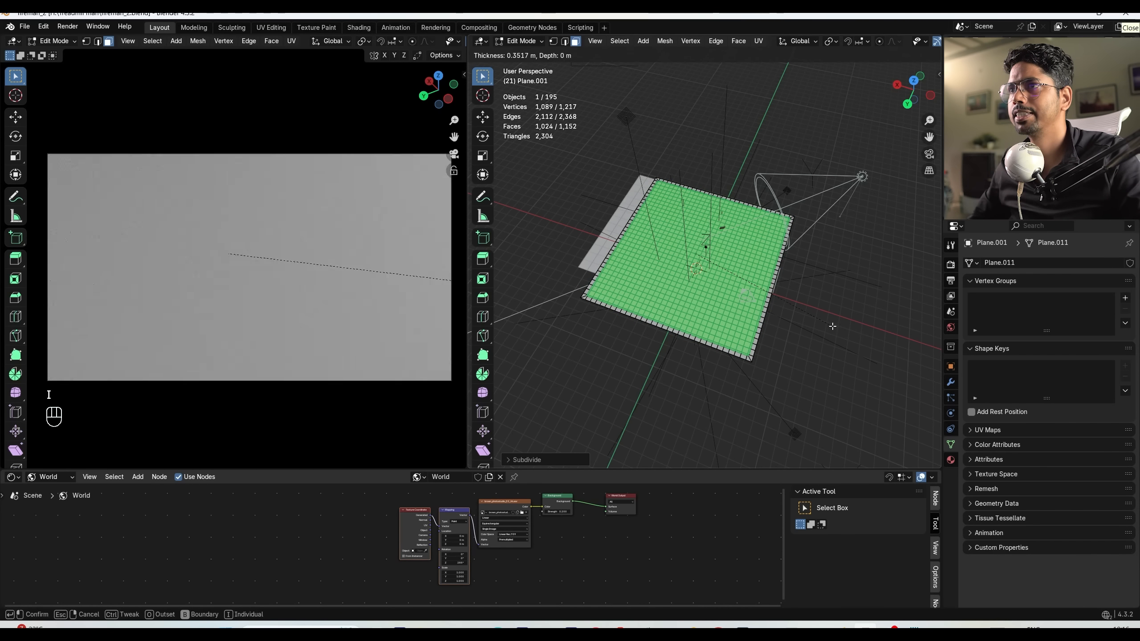
pyautogui.click(833, 326)
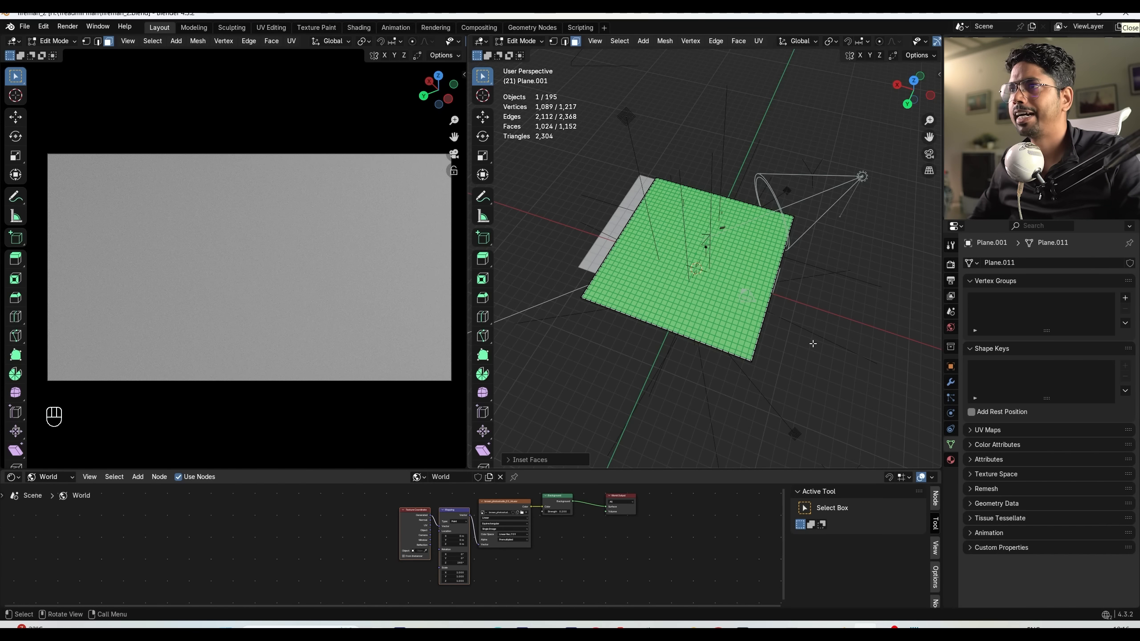
# Switch the face inset to Individual and undo the trial insets on the grid.
pyautogui.press('i')
pyautogui.press('Escape')
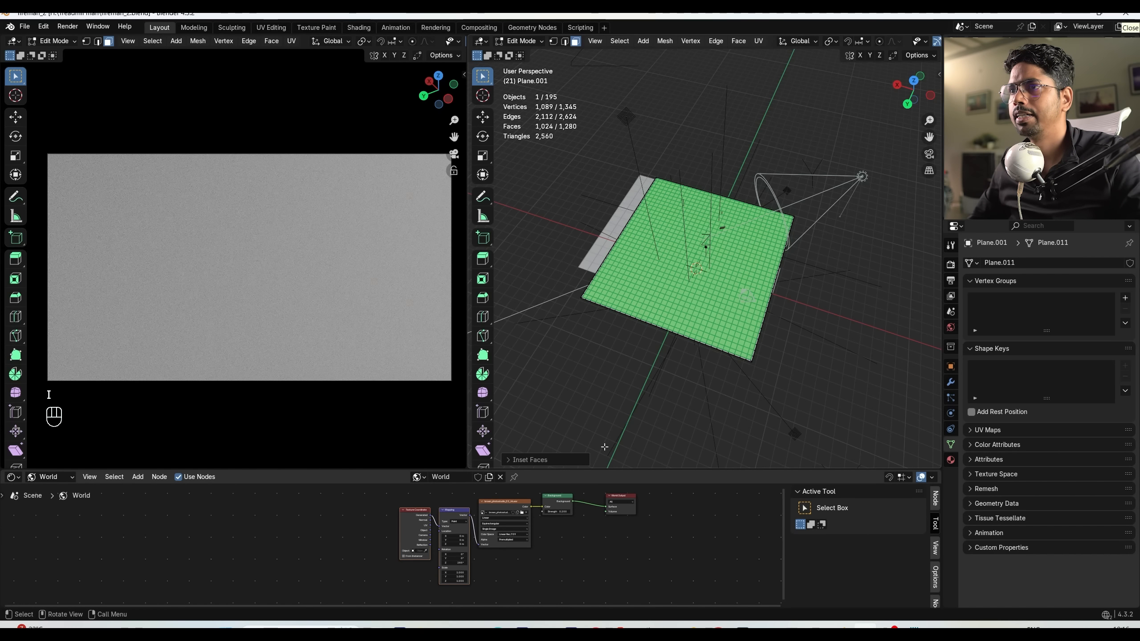
pyautogui.click(519, 462)
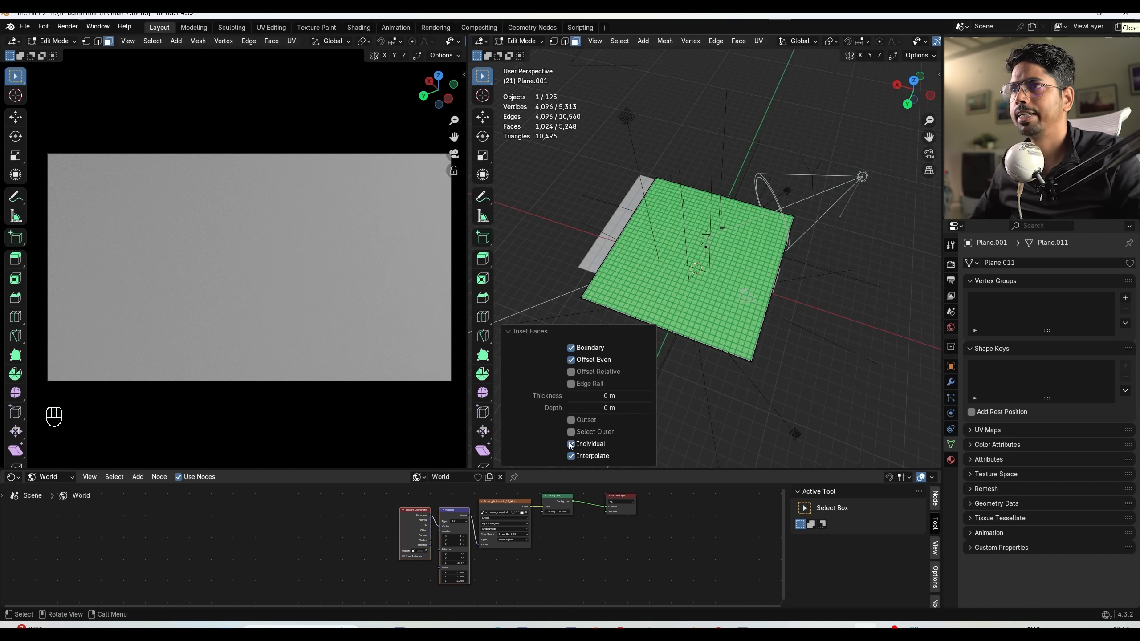
pyautogui.press('i')
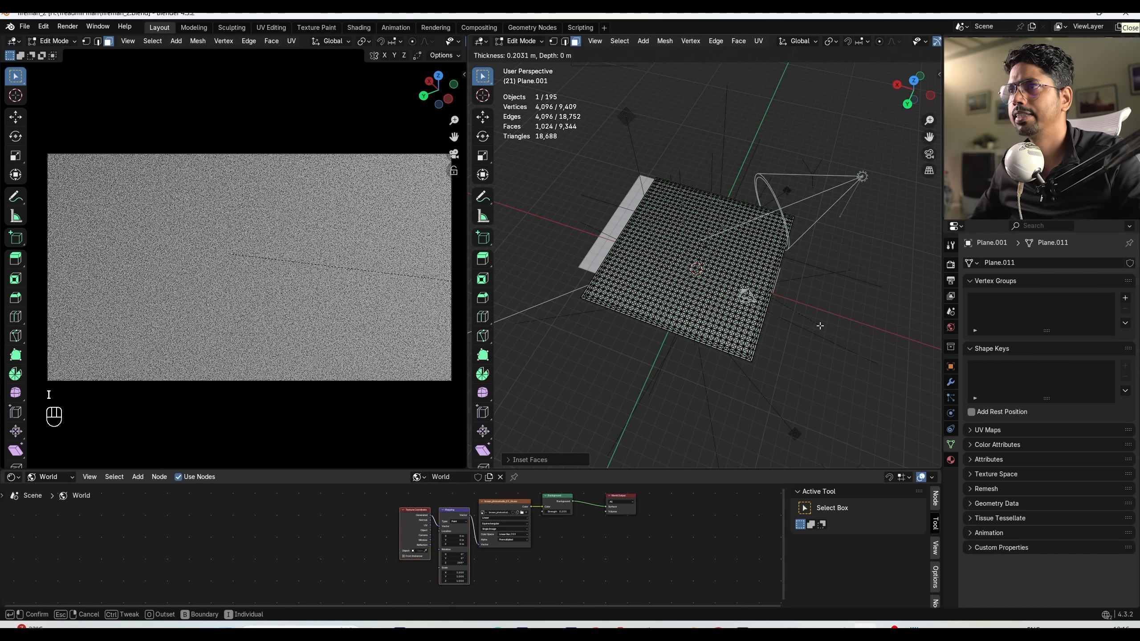
pyautogui.hotkey('ctrl', 'z')
pyautogui.hotkey('ctrl', 'z')
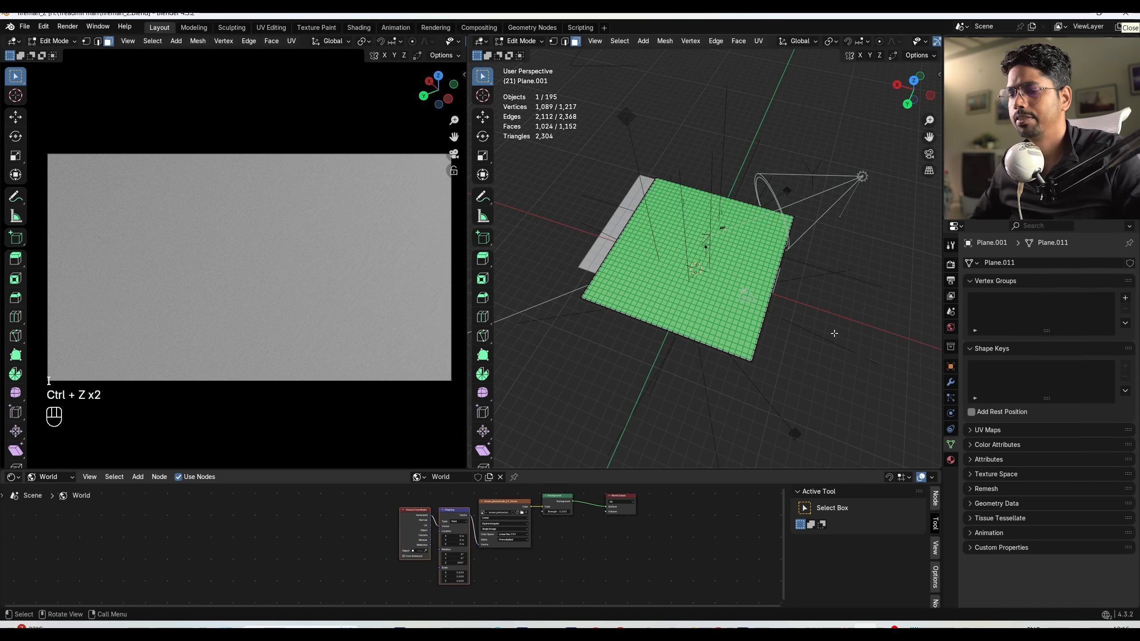
# Try insetting every grid face individually by about 0.11 m, and undo it.
pyautogui.press('i')
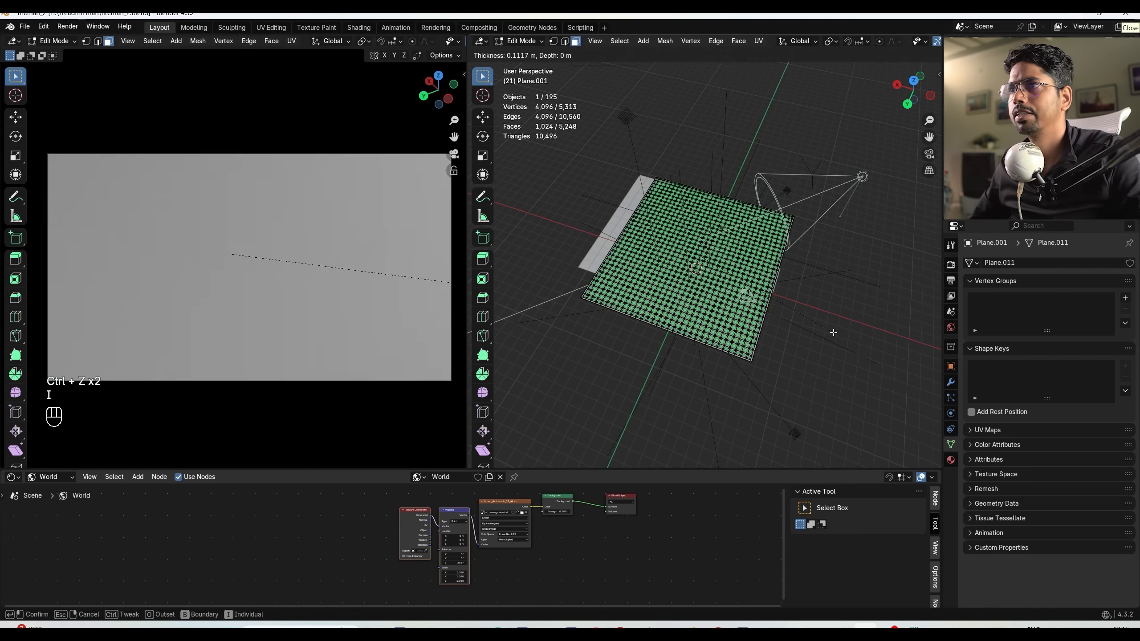
pyautogui.click(833, 332)
pyautogui.scroll(8, 831, 335)
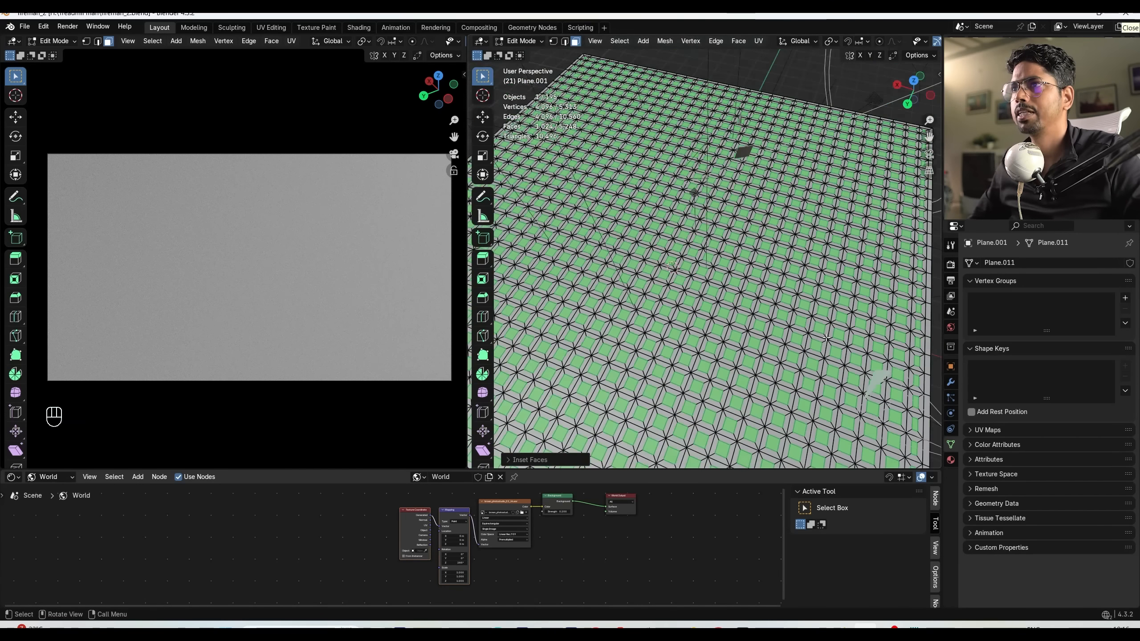
pyautogui.scroll(-8, 831, 341)
pyautogui.hotkey('ctrl', 'z')
# Inset every grid face individually with a narrower margin and extrude the inner faces slightly downward along Z.
pyautogui.press('i')
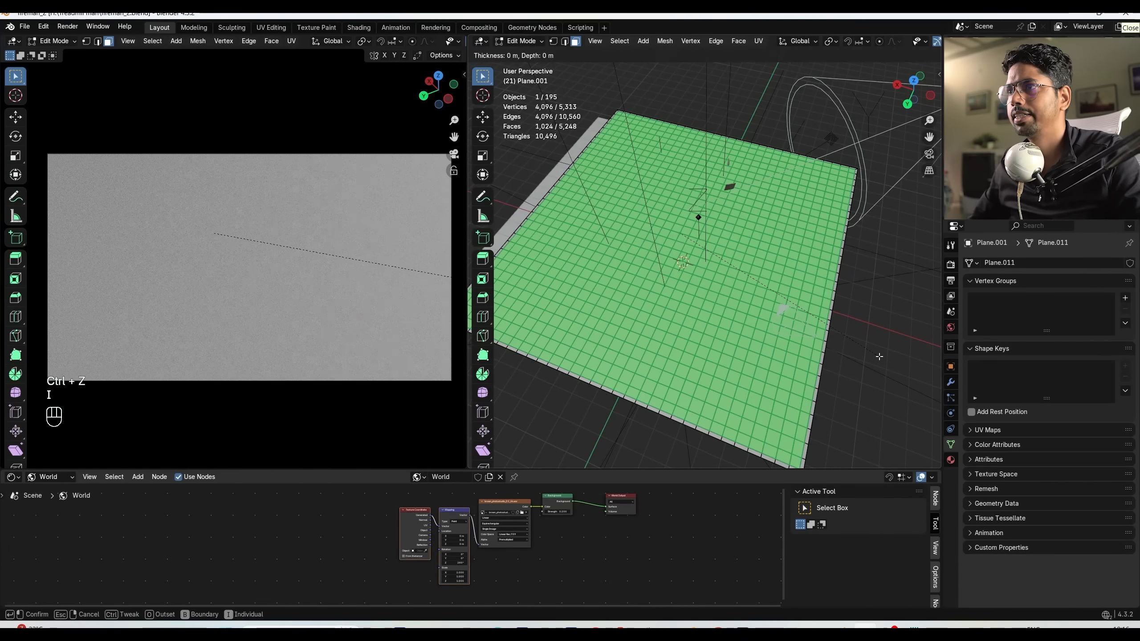
pyautogui.click(877, 356)
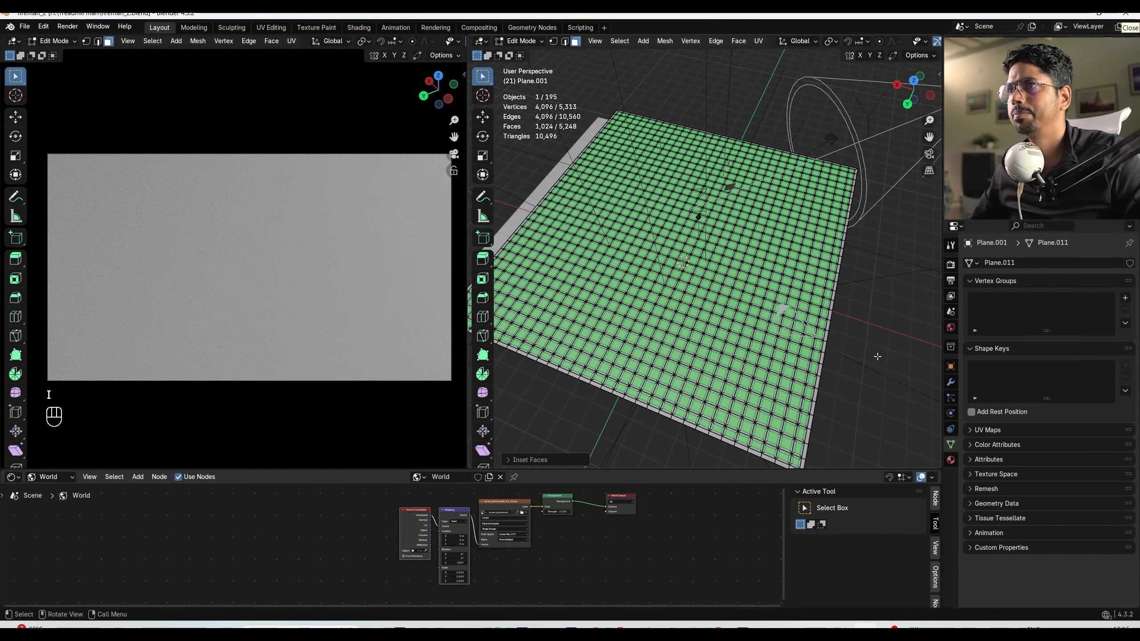
pyautogui.moveTo(668, 360); pyautogui.dragTo(806, 326, button='middle')
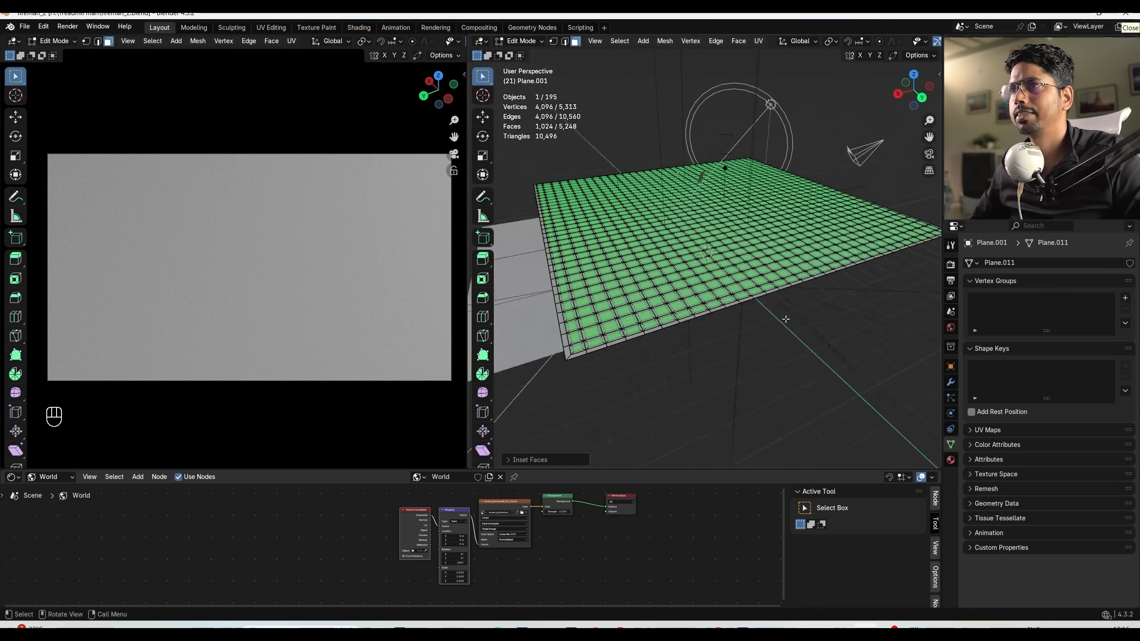
pyautogui.scroll(3, 806, 327)
pyautogui.press('e')
pyautogui.press('z')
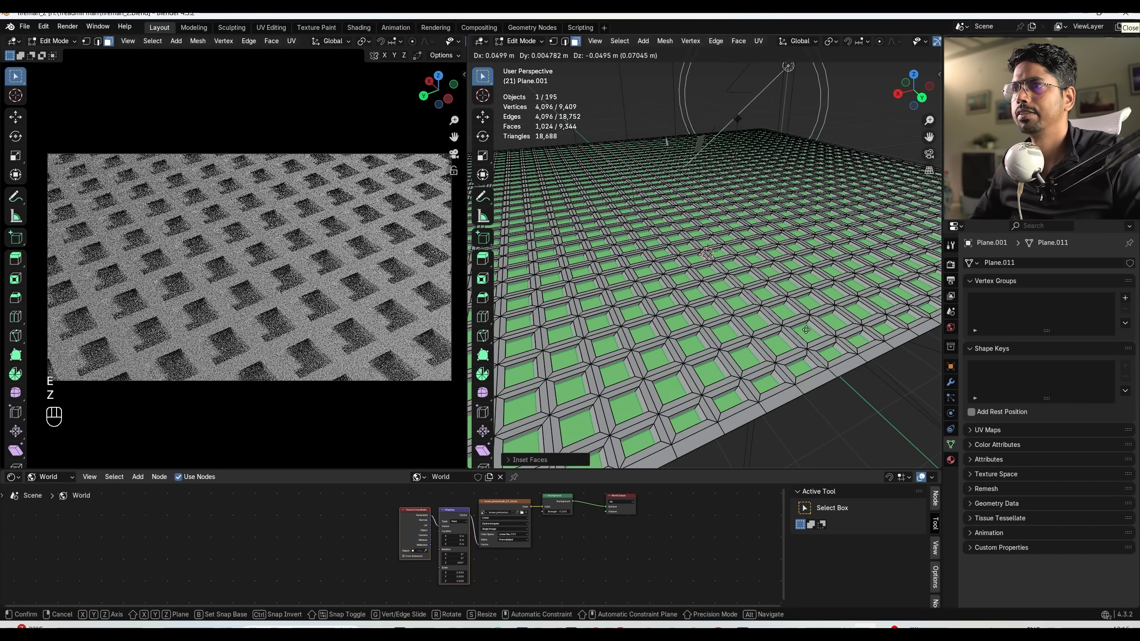
pyautogui.press('z')
pyautogui.click(827, 349)
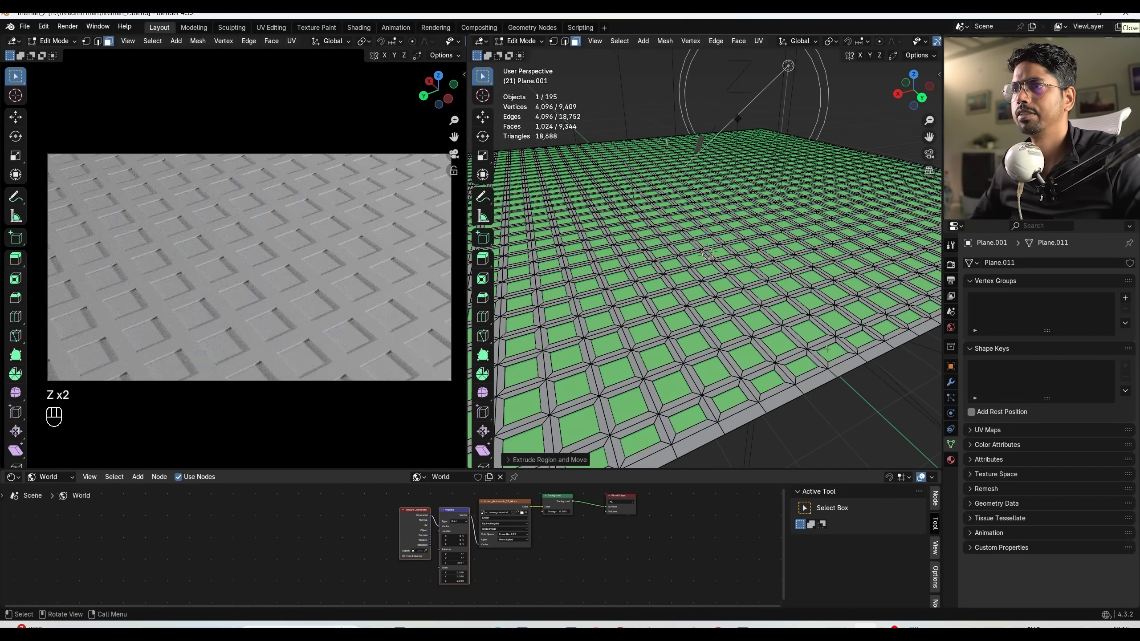
# Inset the recessed grid faces individually once more by about 0.01 m.
pyautogui.press('i')
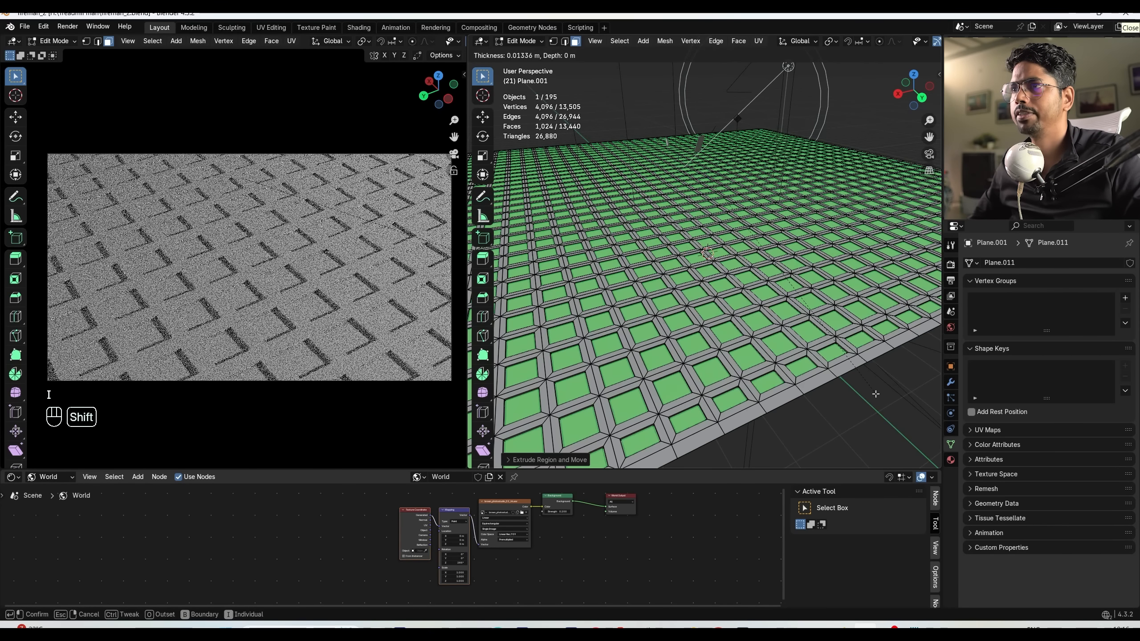
pyautogui.click(781, 386)
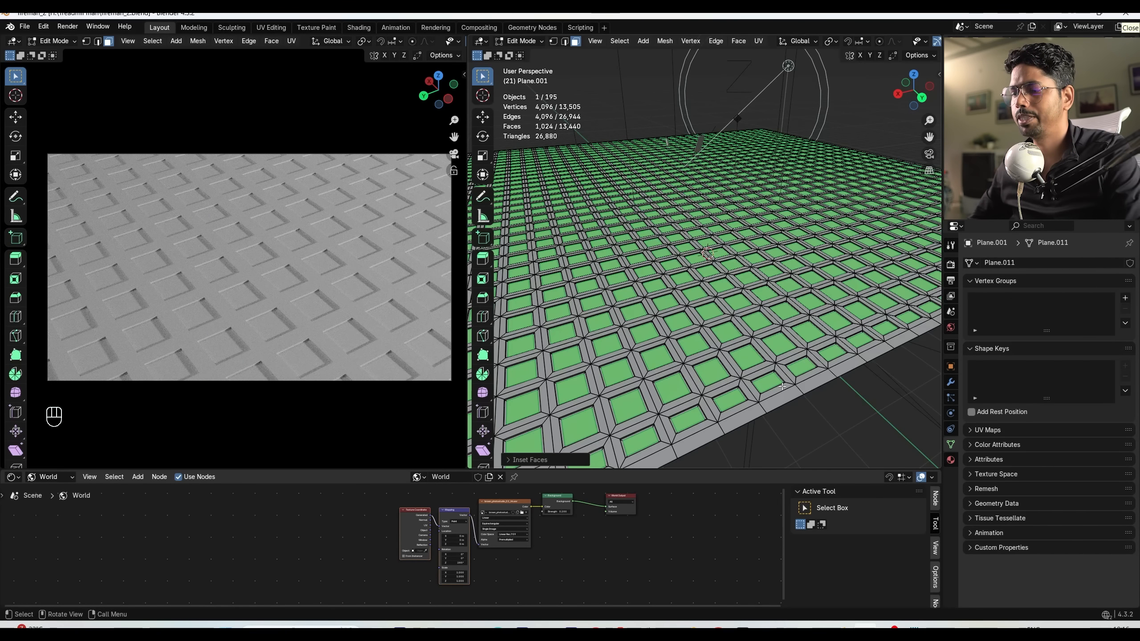
# Delete the selected inner faces to open square holes in the grid, and return to Object Mode.
pyautogui.press('Delete')
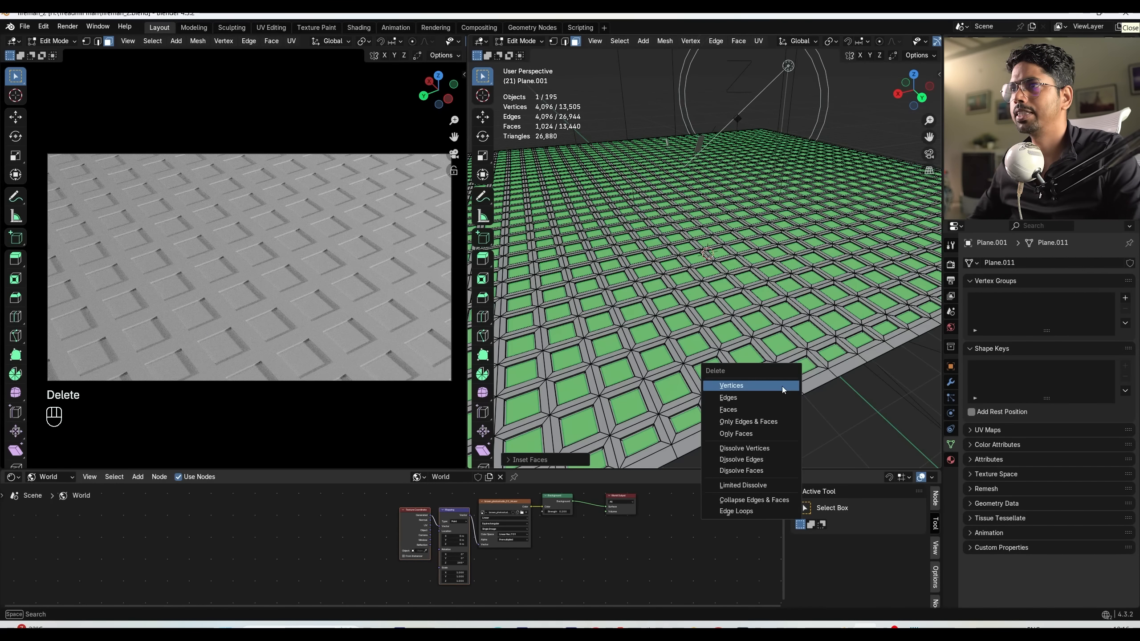
pyautogui.click(754, 407)
pyautogui.press('Tab')
# Raise the perforated grid slightly above the desk and rotate it 90 degrees about X so it stands upright.
pyautogui.moveTo(754, 407); pyautogui.dragTo(691, 386, button='middle')
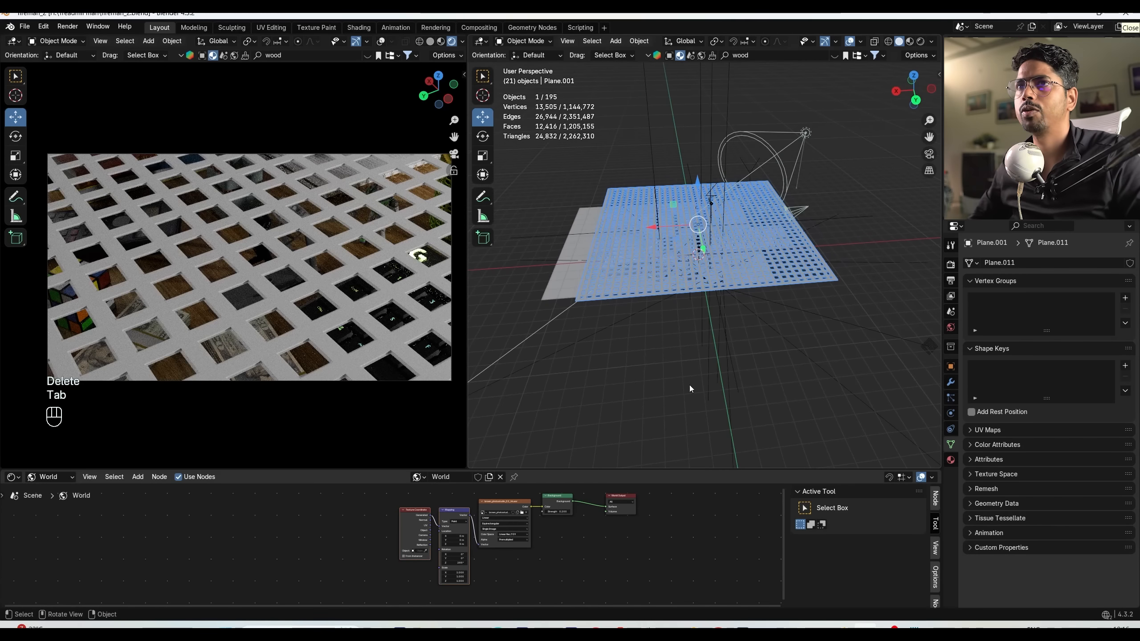
pyautogui.moveTo(698, 195)
pyautogui.mouseDown()
pyautogui.moveTo(702, 155)
pyautogui.moveTo(706, 179)
pyautogui.mouseUp()
pyautogui.moveTo(706, 179); pyautogui.dragTo(789, 229, button='middle')
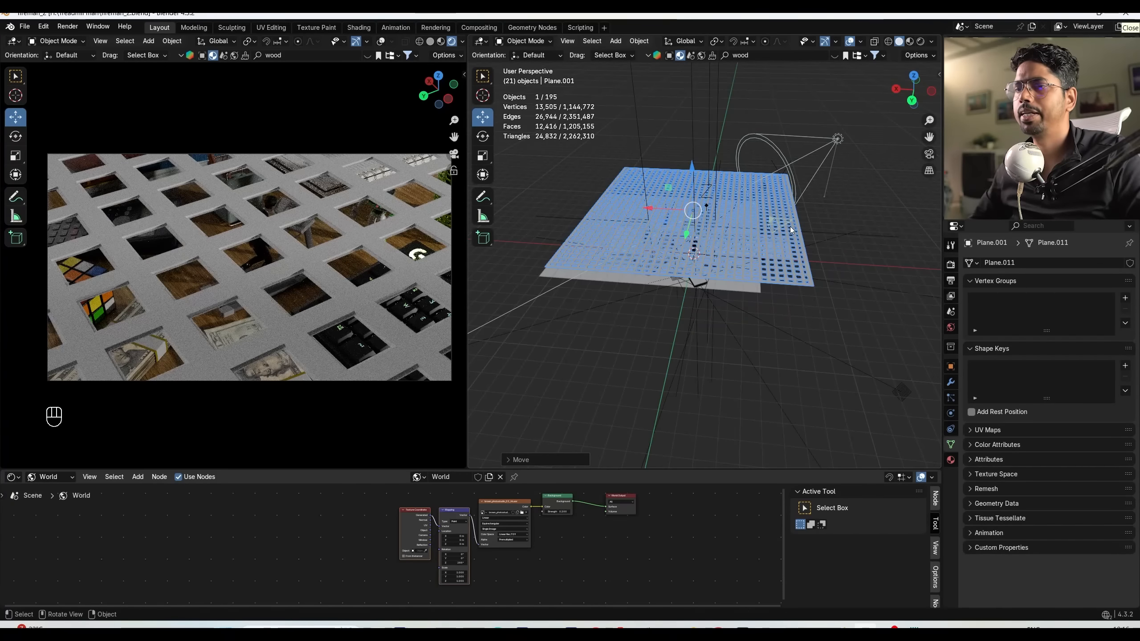
pyautogui.press('r')
pyautogui.press('x')
pyautogui.press('9')
pyautogui.press('0')
pyautogui.press('Return')
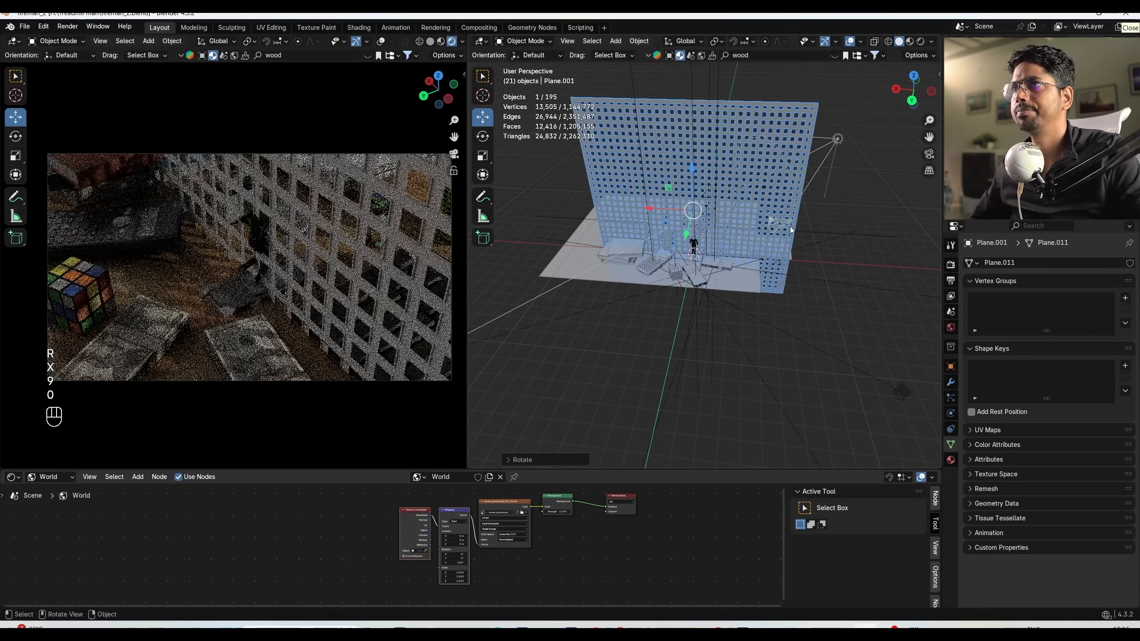
# Move the upright grid to the keyboard side of the desk, and show the camera view solid and the working view rendered.
pyautogui.moveTo(791, 230); pyautogui.dragTo(664, 222, button='middle')
pyautogui.moveTo(664, 222); pyautogui.dragTo(687, 211)
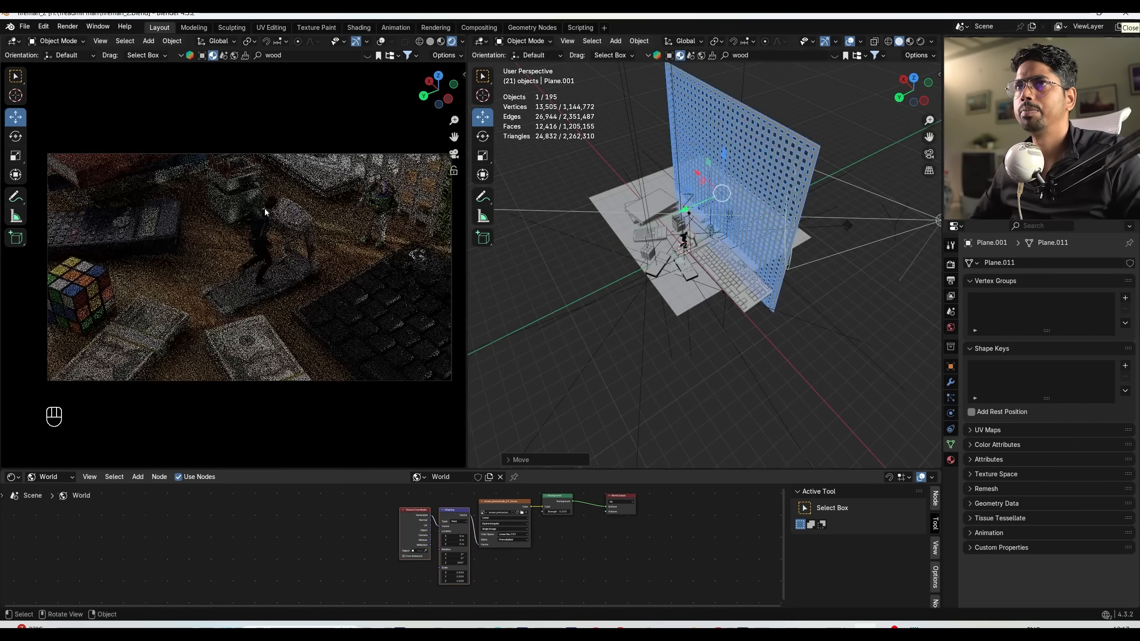
pyautogui.click(430, 41)
pyautogui.click(920, 41)
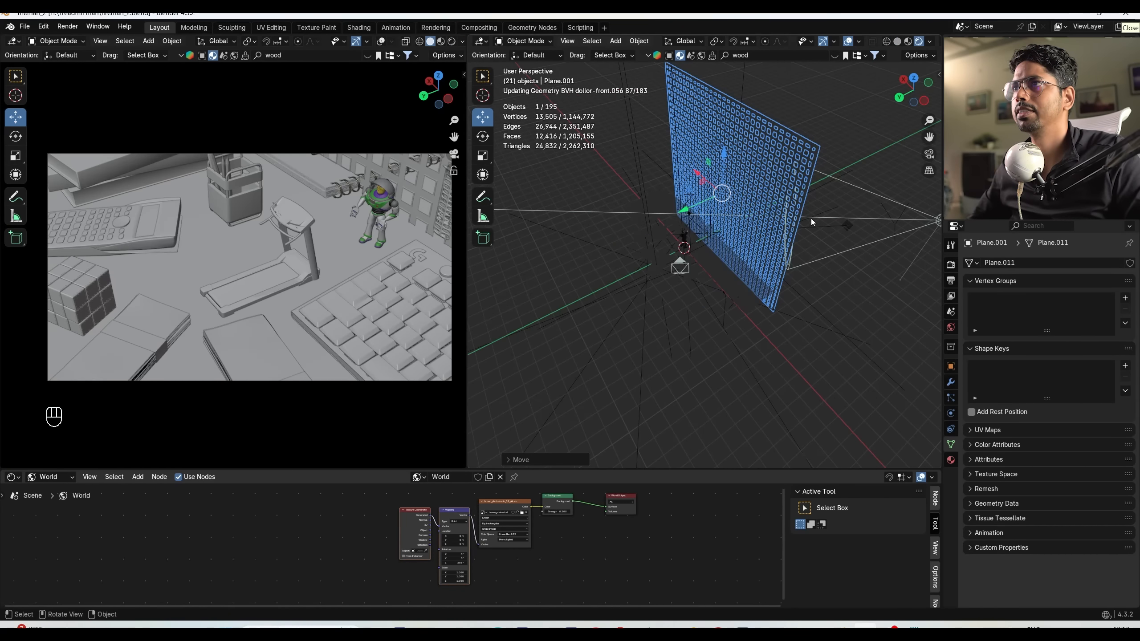
# Rotate the upright grid about Z to face the spot light and position it between the light and the keyboard.
pyautogui.scroll(2, 808, 222)
pyautogui.scroll(-3, 826, 243)
pyautogui.moveTo(841, 259); pyautogui.dragTo(790, 276, button='middle')
pyautogui.press('r')
pyautogui.press('z')
pyautogui.press('Return')
pyautogui.press('g')
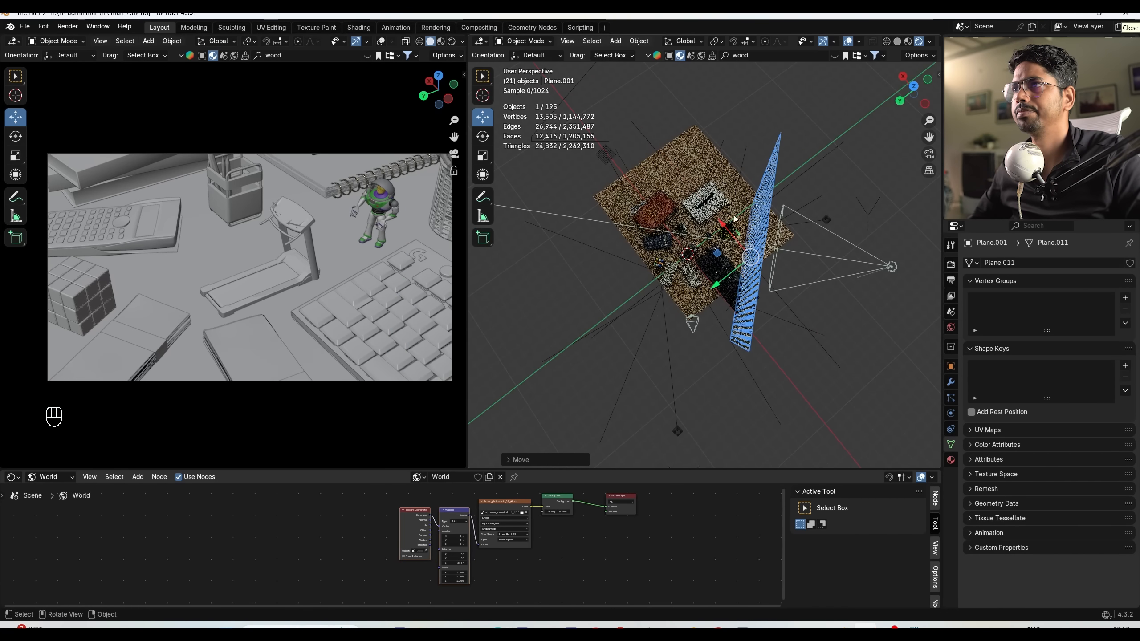
pyautogui.click(792, 280)
pyautogui.keyDown('shift'); pyautogui.moveTo(792, 280); pyautogui.dragTo(741, 256, button='middle'); pyautogui.keyUp('shift')
pyautogui.scroll(3, 708, 267)
pyautogui.scroll(-2, 708, 267)
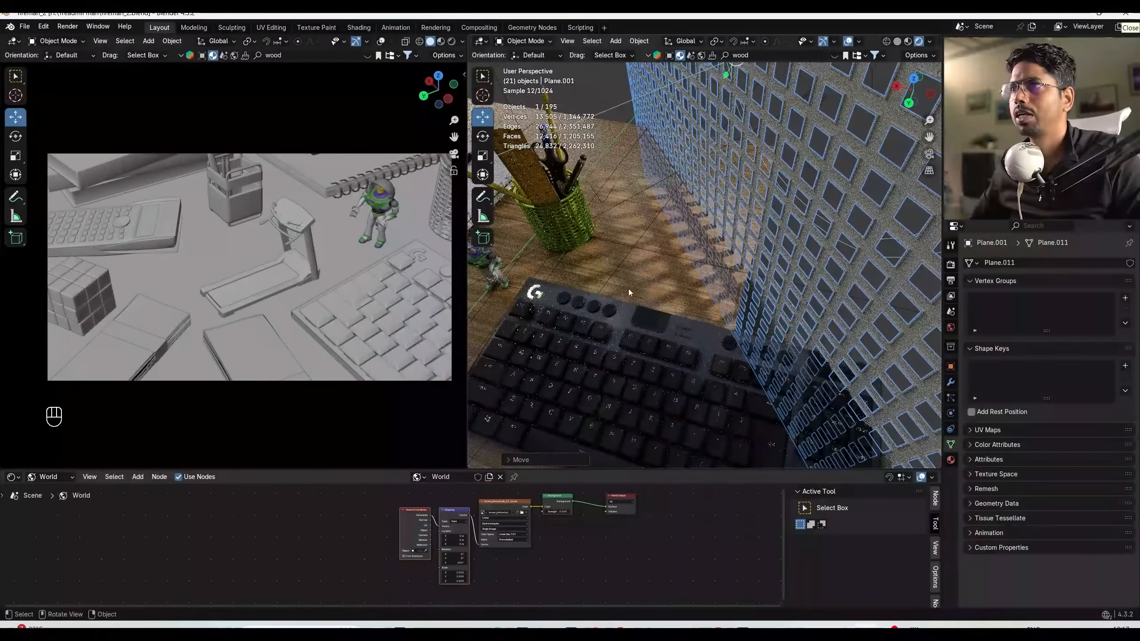
# Move the spot light into a new collection named "lights".
pyautogui.moveTo(642, 261); pyautogui.dragTo(610, 323, button='middle')
pyautogui.scroll(-4, 618, 323)
pyautogui.click(770, 170)
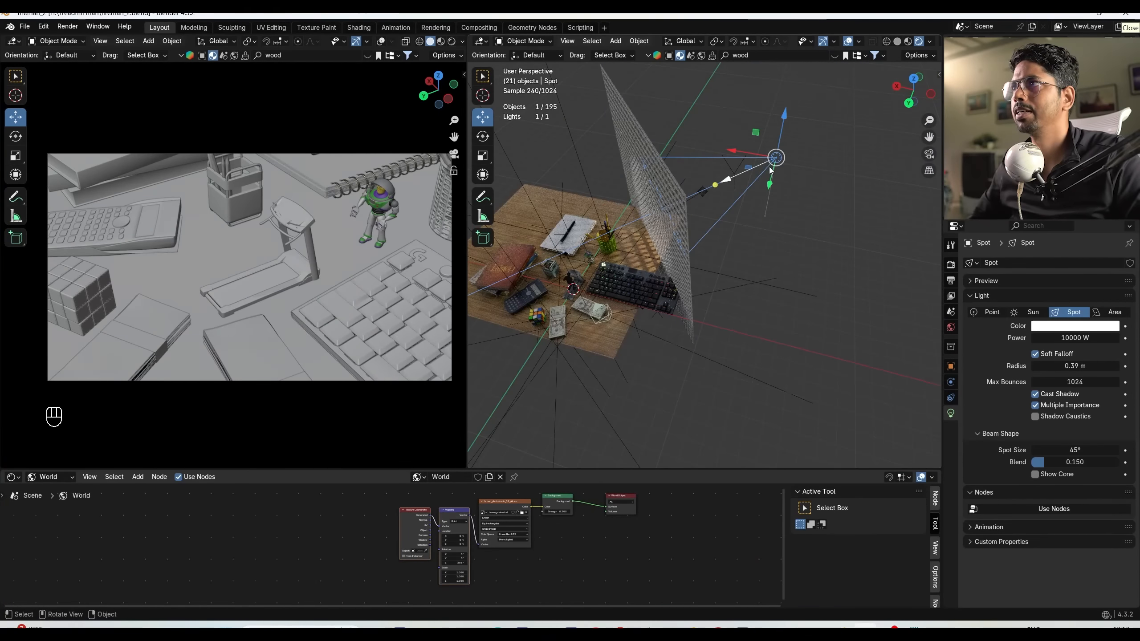
pyautogui.press('m')
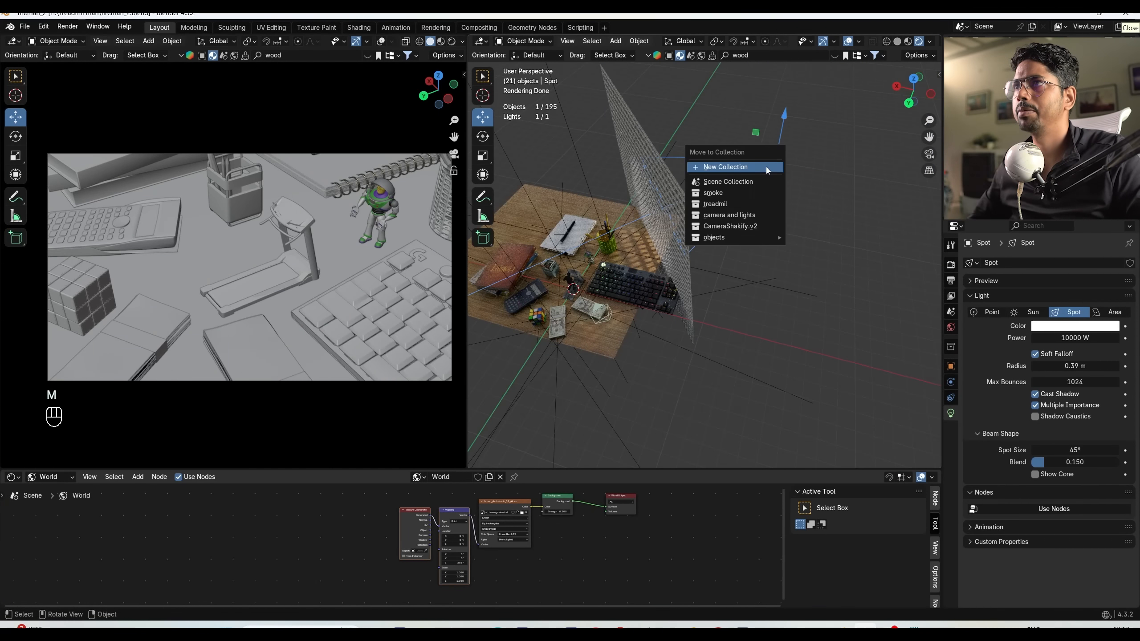
pyautogui.click(767, 166)
pyautogui.write('lights')
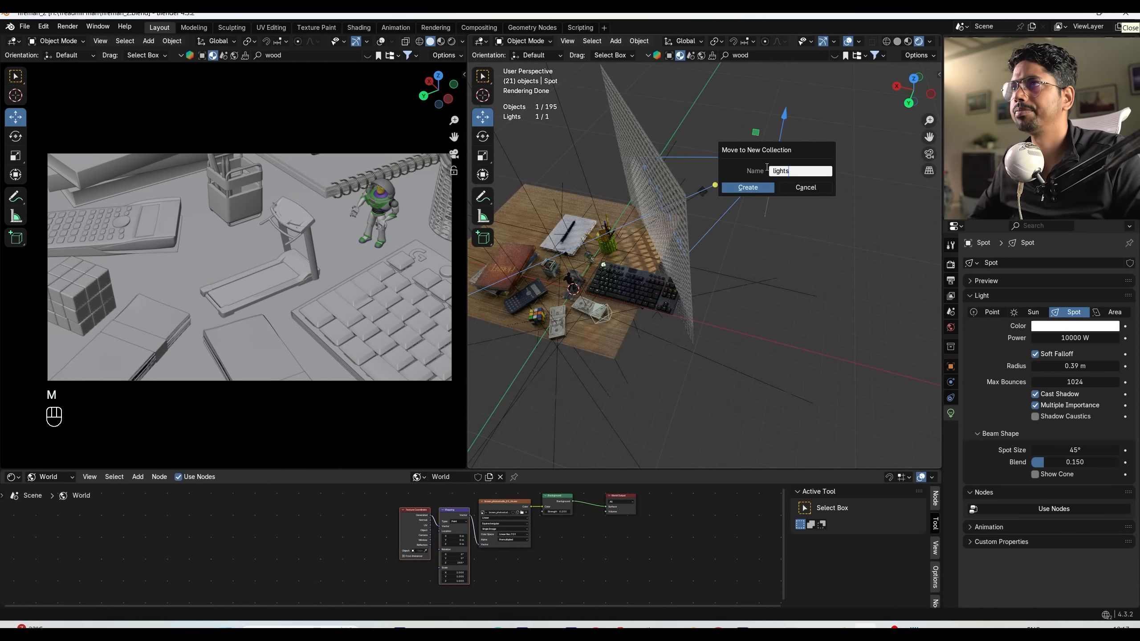
pyautogui.click(738, 193)
# Move the grid plane into the "lights" collection.
pyautogui.click(662, 176)
pyautogui.press('m')
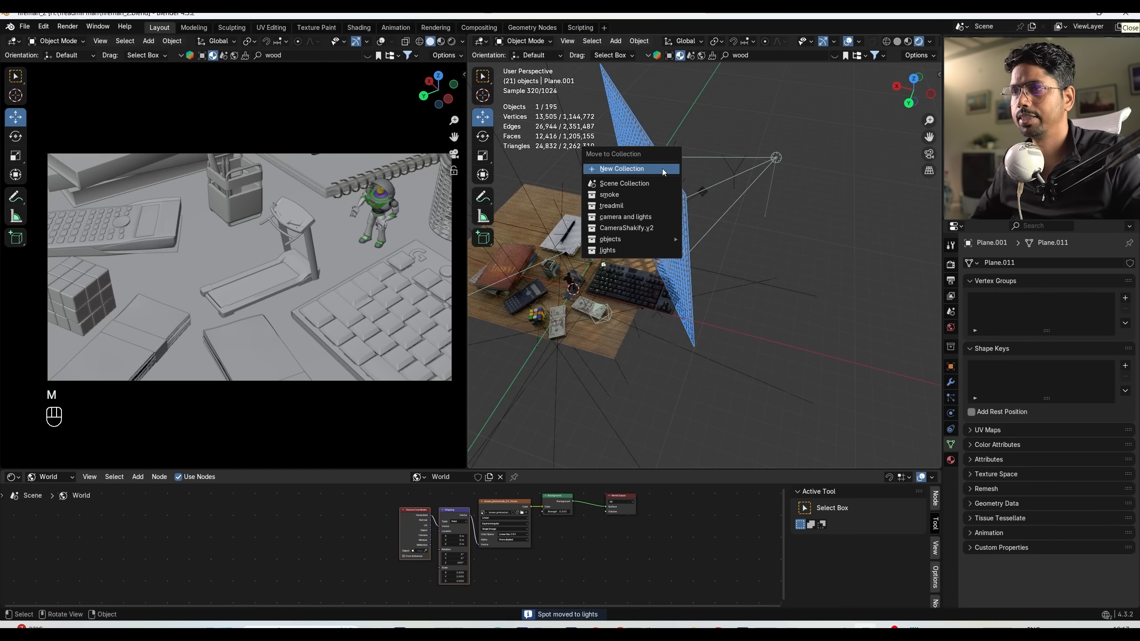
pyautogui.click(642, 250)
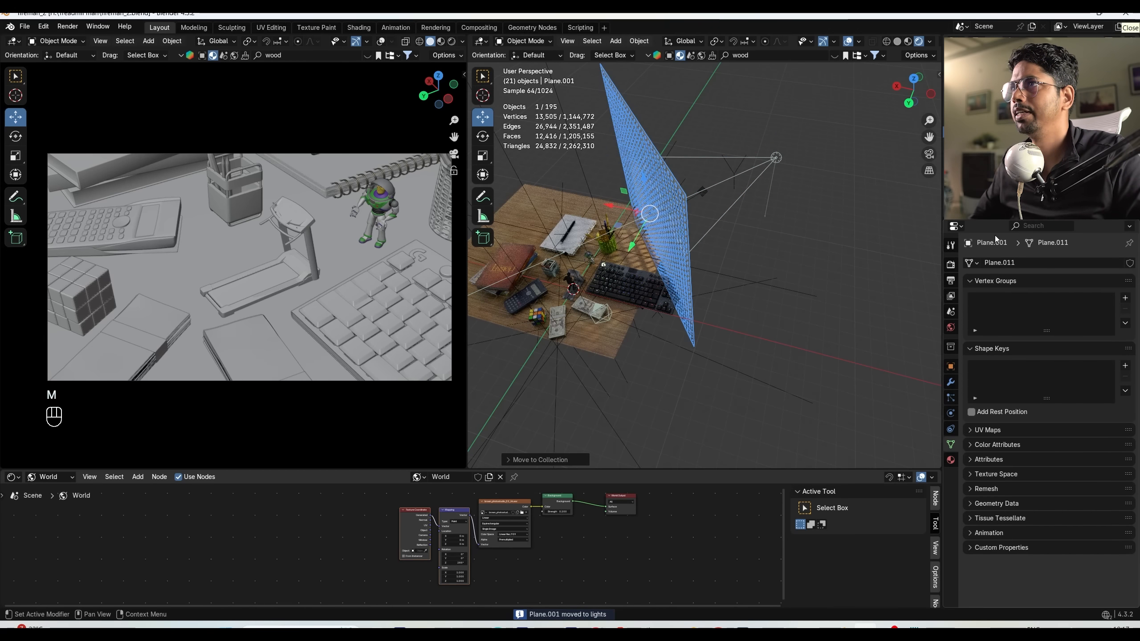
# Replace the spot light with a Sun light and tilt the Sun in the right orthographic view.
pyautogui.hotkey('shift', 'a')
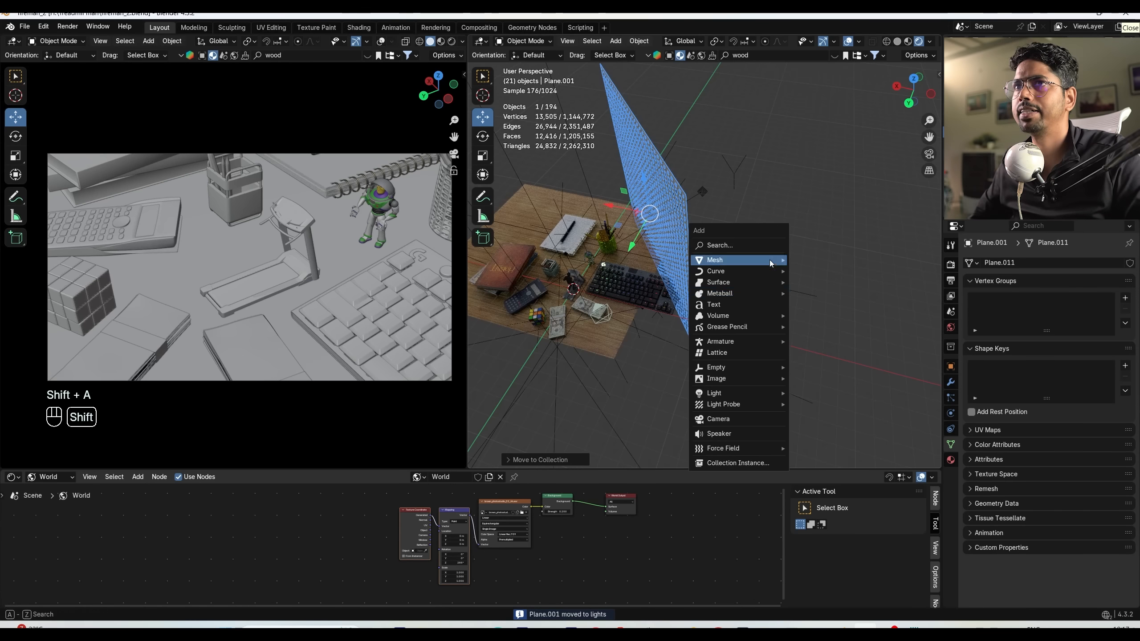
pyautogui.moveTo(741, 393)
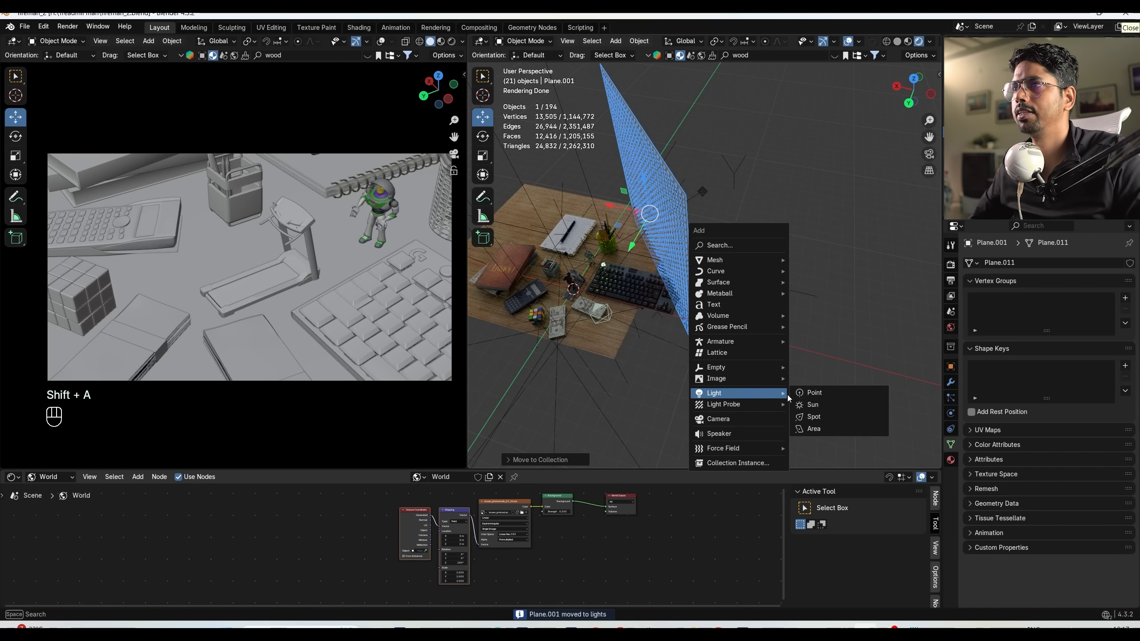
pyautogui.click(832, 405)
pyautogui.moveTo(805, 273); pyautogui.dragTo(827, 257, button='middle')
pyautogui.press('KP_3')
pyautogui.press('r')
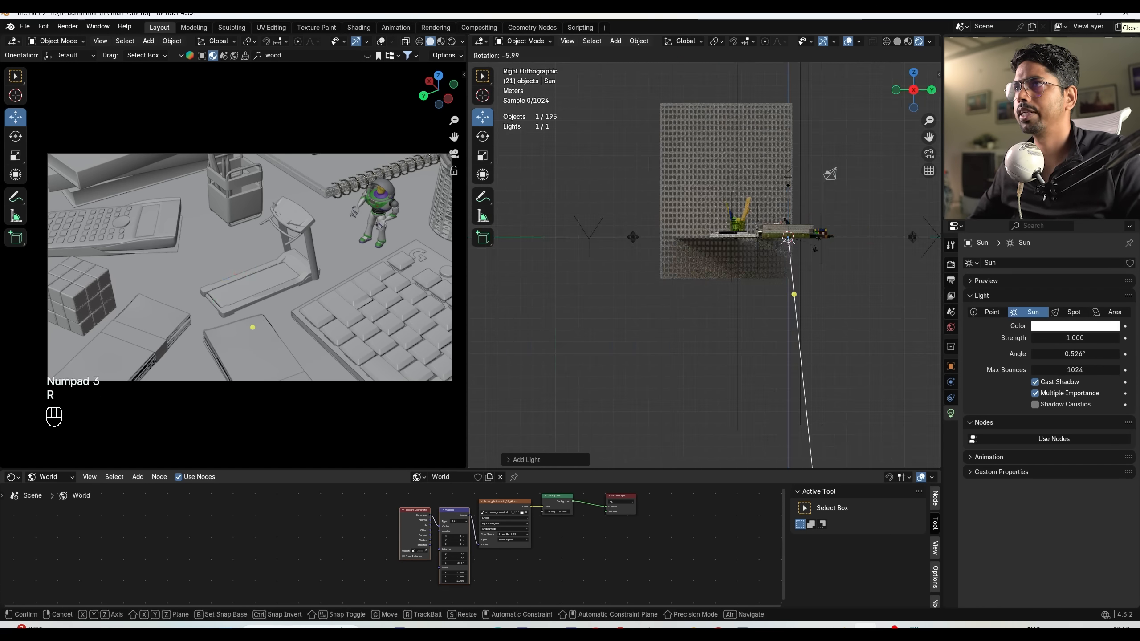
pyautogui.click(850, 159)
# Rotate the Sun light in the top view so it shines diagonally through the grid.
pyautogui.moveTo(850, 158); pyautogui.dragTo(848, 242, button='middle')
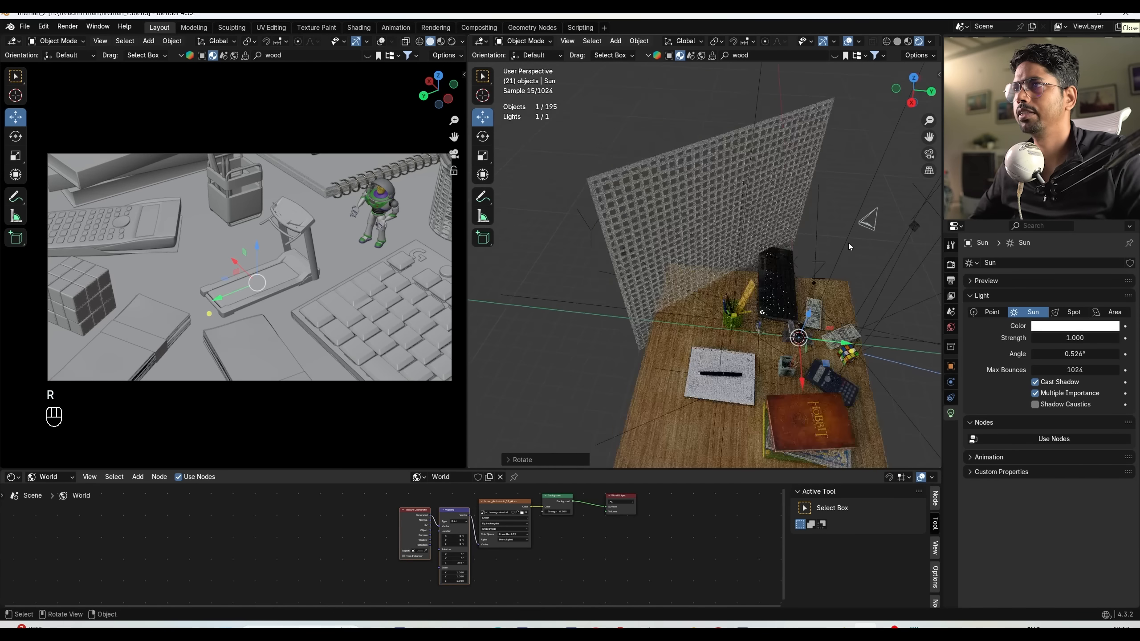
pyautogui.press('KP_7')
pyautogui.press('r')
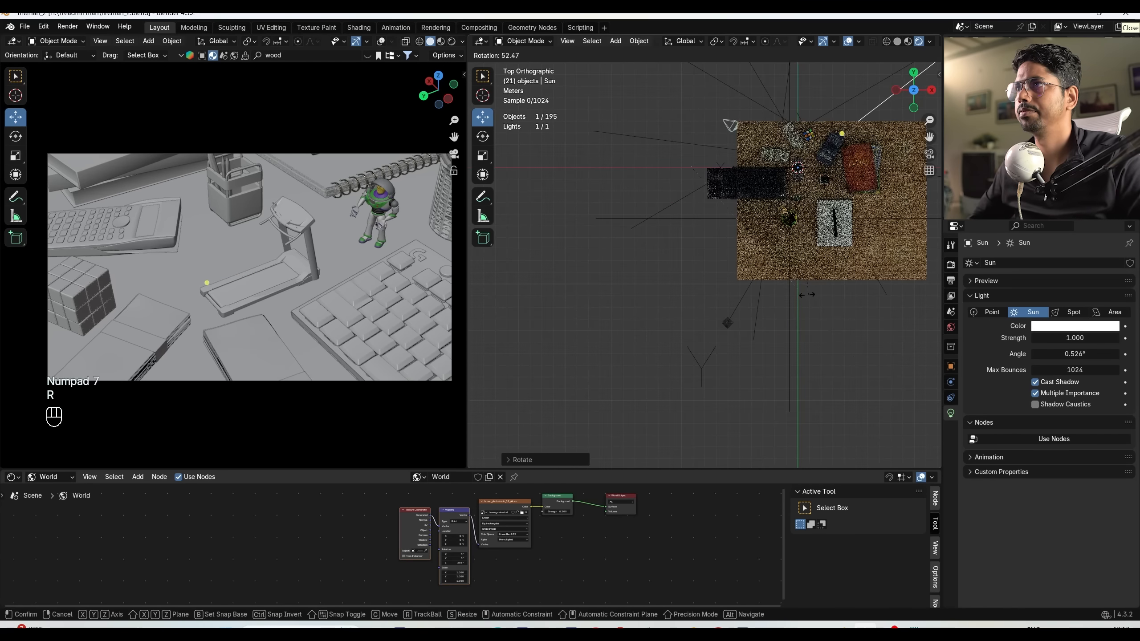
pyautogui.click(784, 297)
# Set the Sun light's strength to 12.
pyautogui.scroll(5, 871, 217)
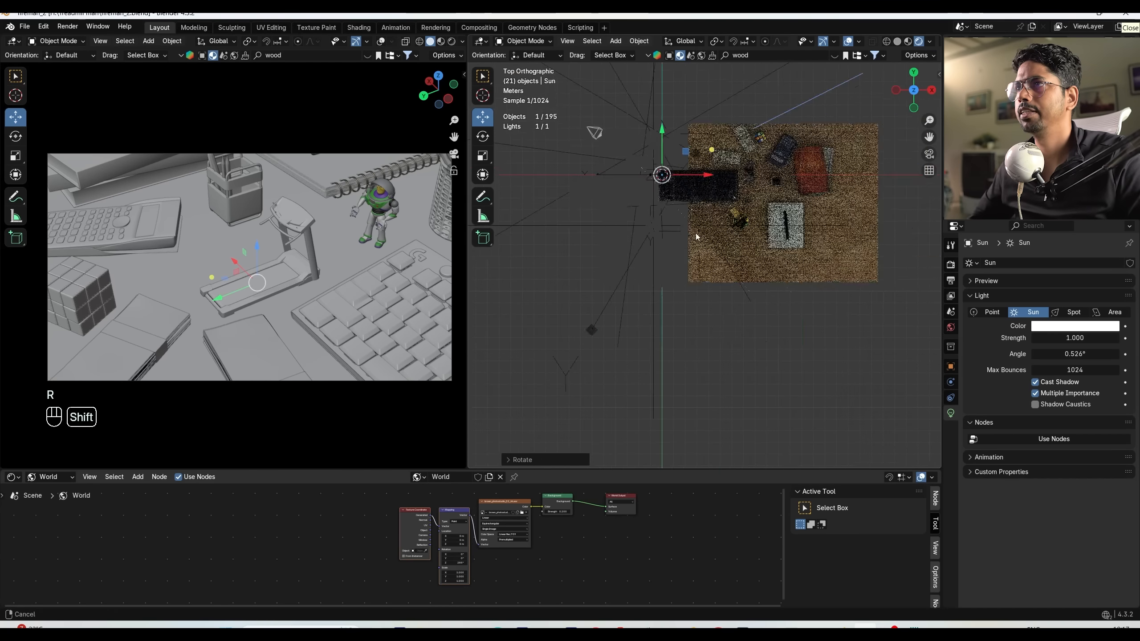
pyautogui.keyDown('shift'); pyautogui.moveTo(676, 233); pyautogui.dragTo(760, 286, button='middle'); pyautogui.keyUp('shift')
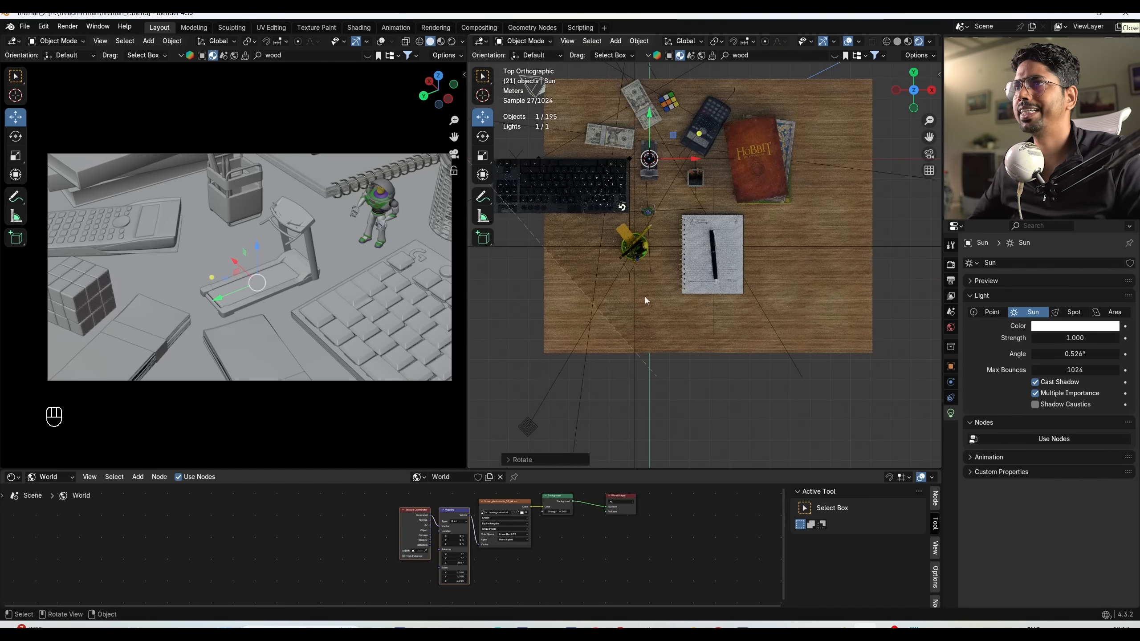
pyautogui.write('12')
pyautogui.press('Return')
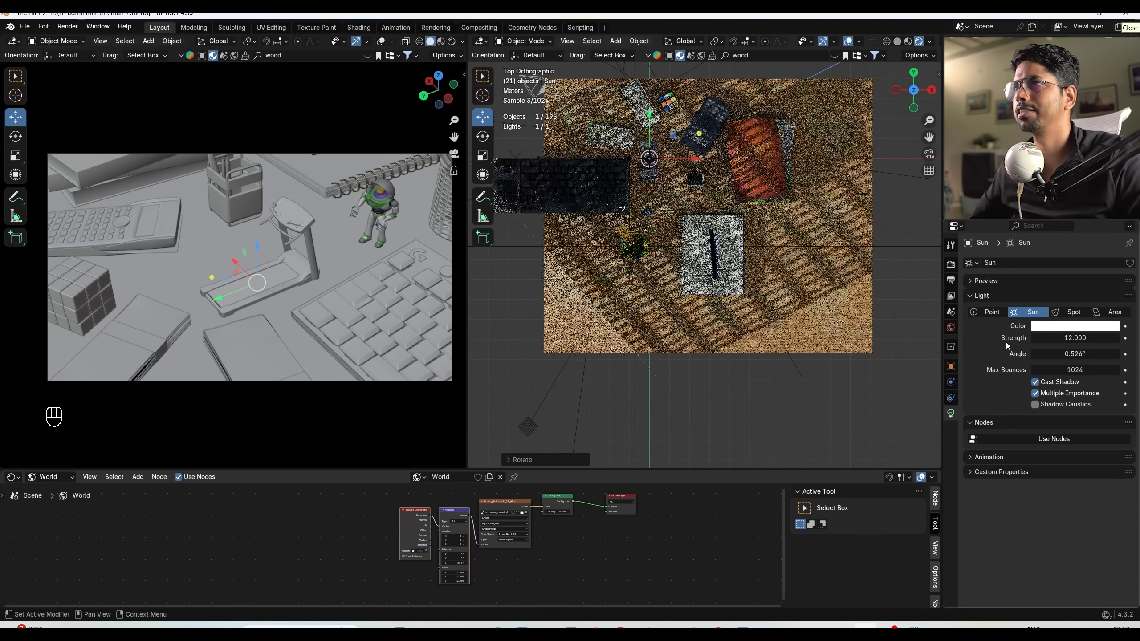
# Rotate the Sun further in the top view and check the grid shadows through the camera.
pyautogui.press('r')
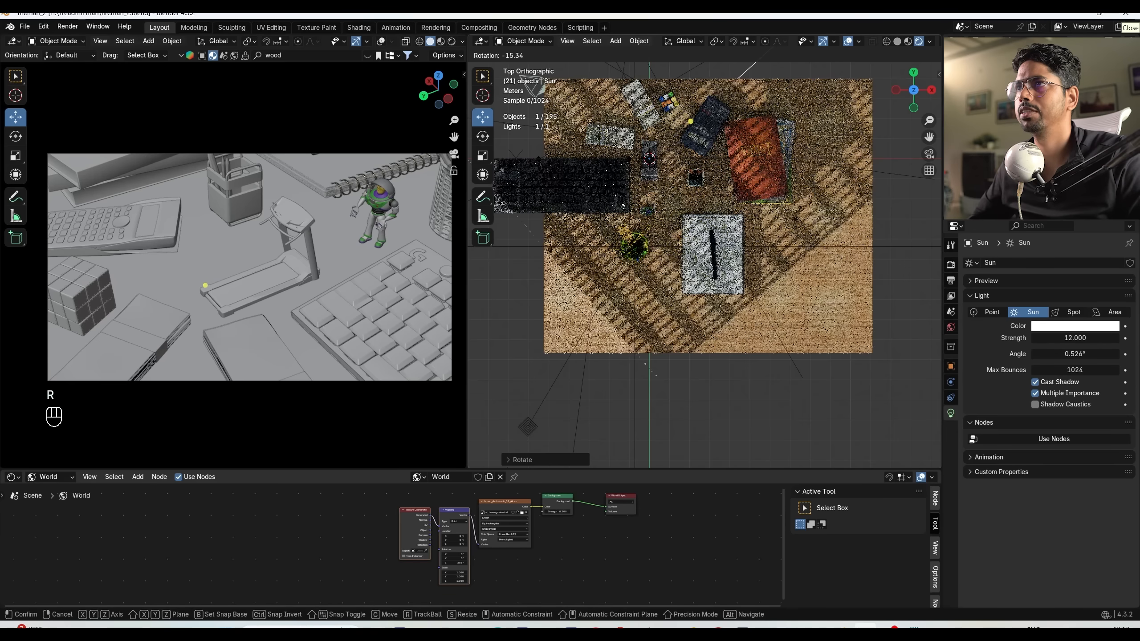
pyautogui.click(842, 282)
pyautogui.click(928, 154)
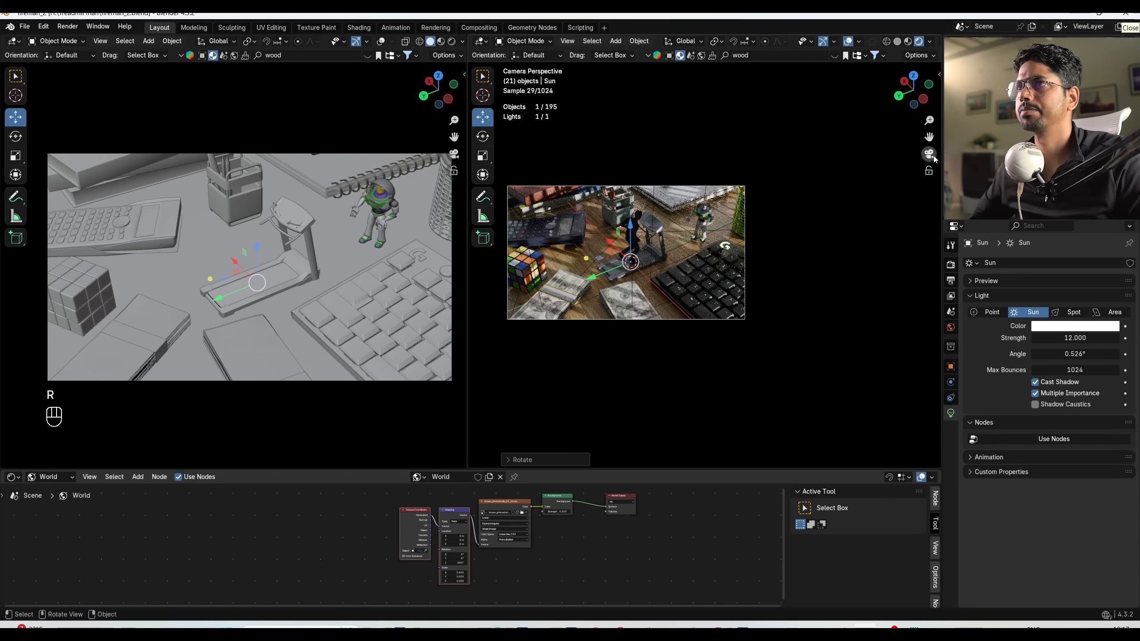
# Raise the Sun light along Z and move it in the top view to the far side of the grid, away from the desk.
pyautogui.moveTo(751, 281); pyautogui.dragTo(779, 287, button='middle')
pyautogui.press('g')
pyautogui.press('z')
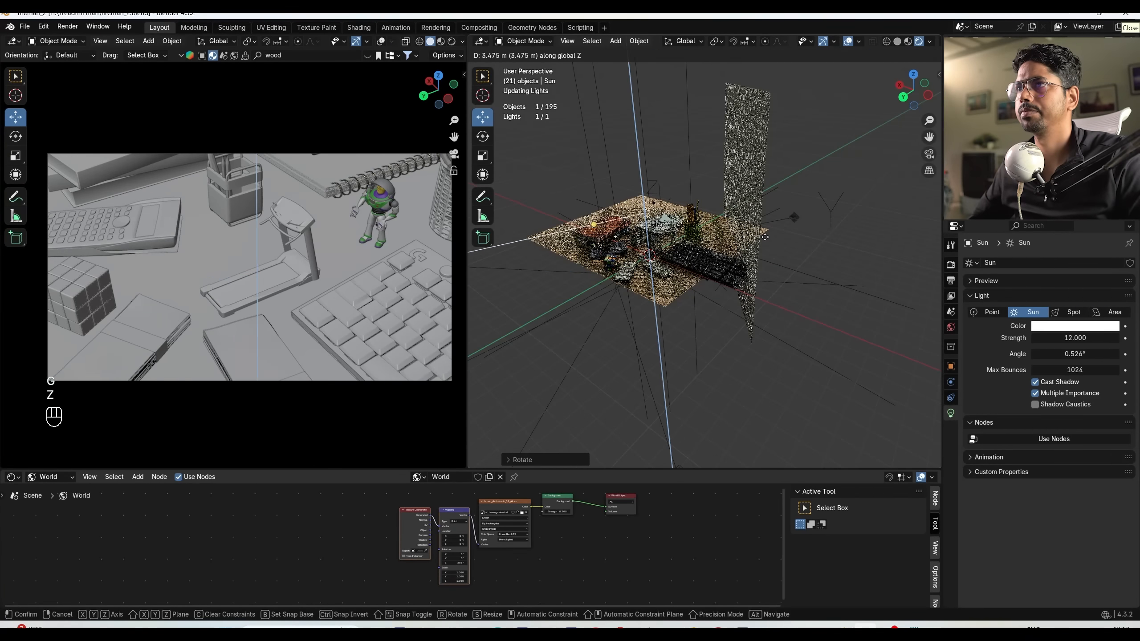
pyautogui.press('KP_7')
pyautogui.click(745, 198)
pyautogui.press('g')
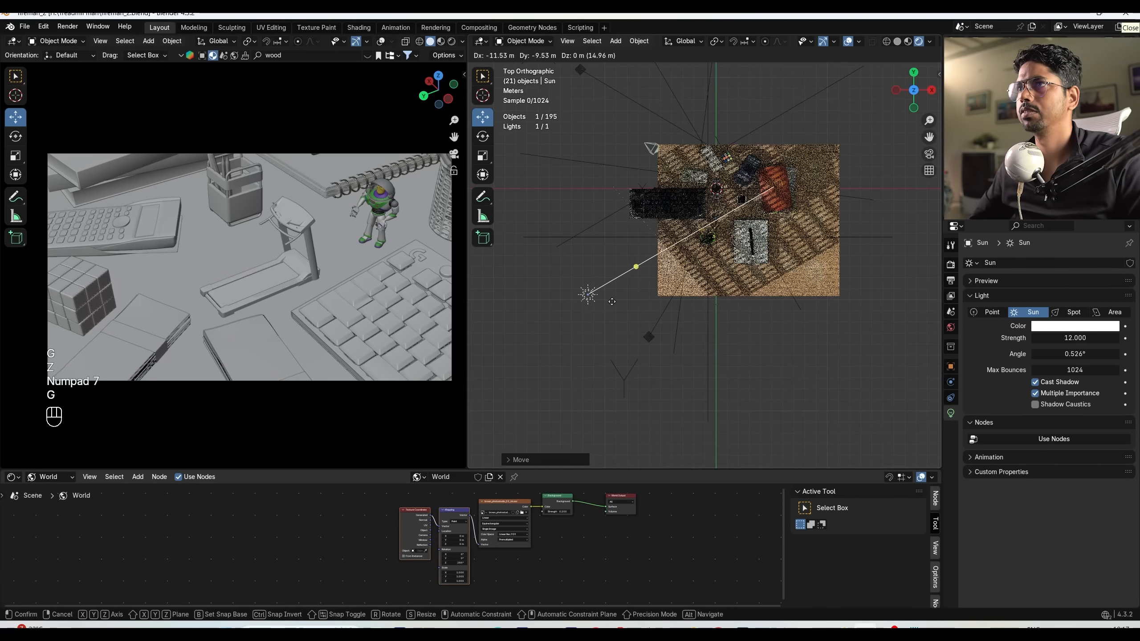
pyautogui.click(623, 301)
# Tilt the Sun light more steeply down toward the desk from the side, and inspect the grid shadows on the props.
pyautogui.moveTo(696, 292); pyautogui.dragTo(655, 184, button='middle')
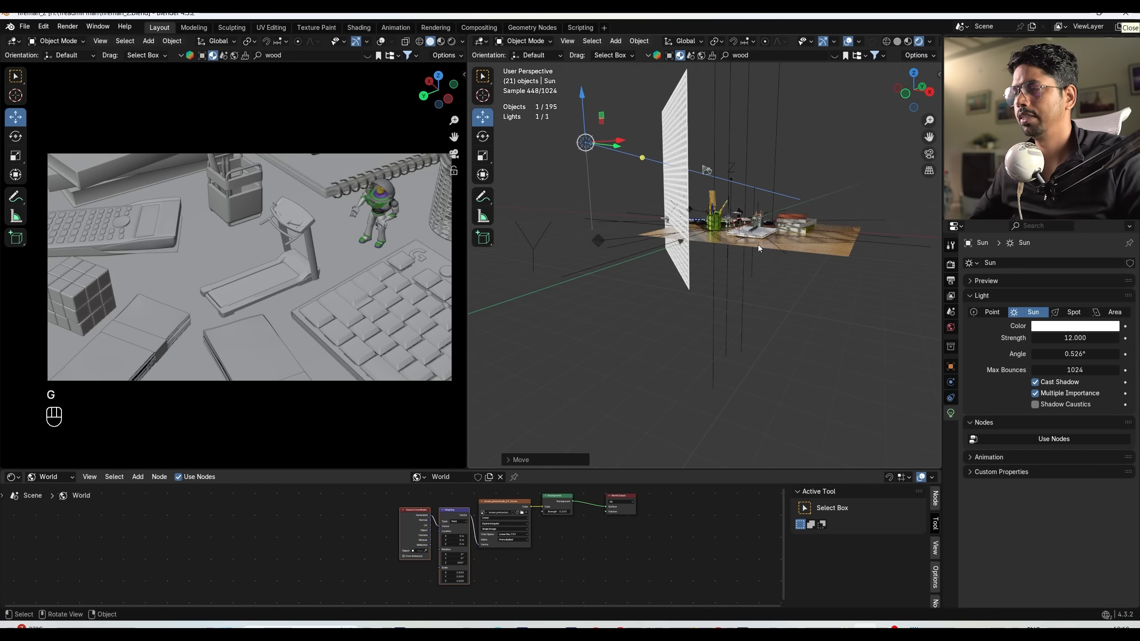
pyautogui.press('r')
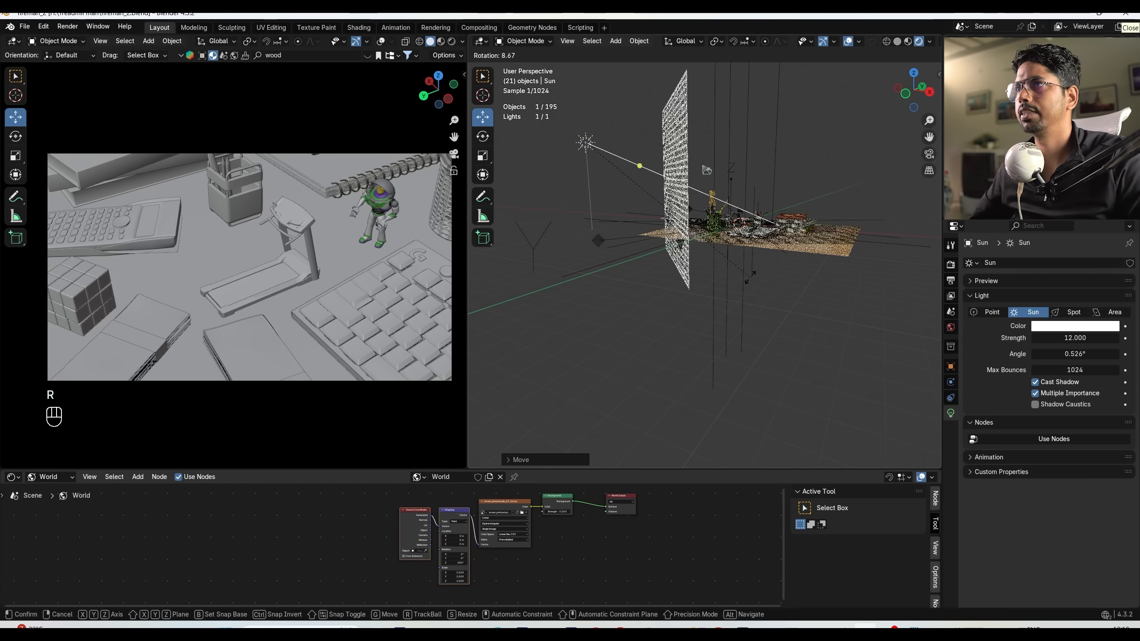
pyautogui.click(803, 273)
pyautogui.scroll(5, 767, 323)
pyautogui.moveTo(767, 323); pyautogui.dragTo(732, 318, button='middle')
pyautogui.scroll(1, 754, 310)
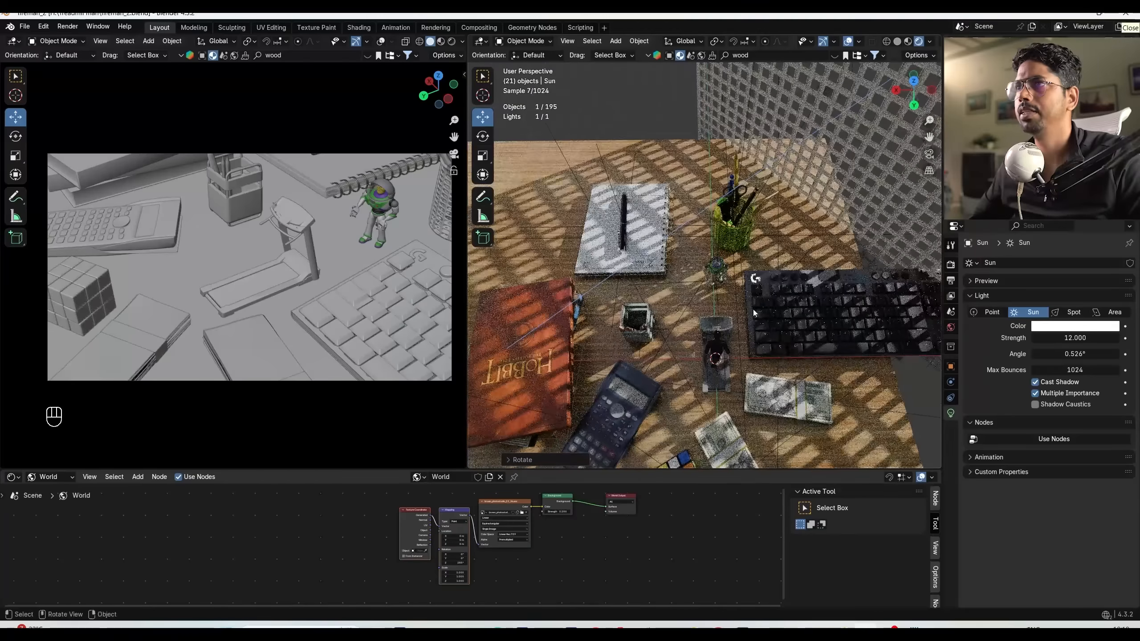
# Apply the grid plane's scale and enlarge the plane in two passes for bigger shadow openings over the desk.
pyautogui.keyDown('ctrl'); pyautogui.click(883, 204); pyautogui.keyUp('ctrl')
pyautogui.hotkey('ctrl', 'a')
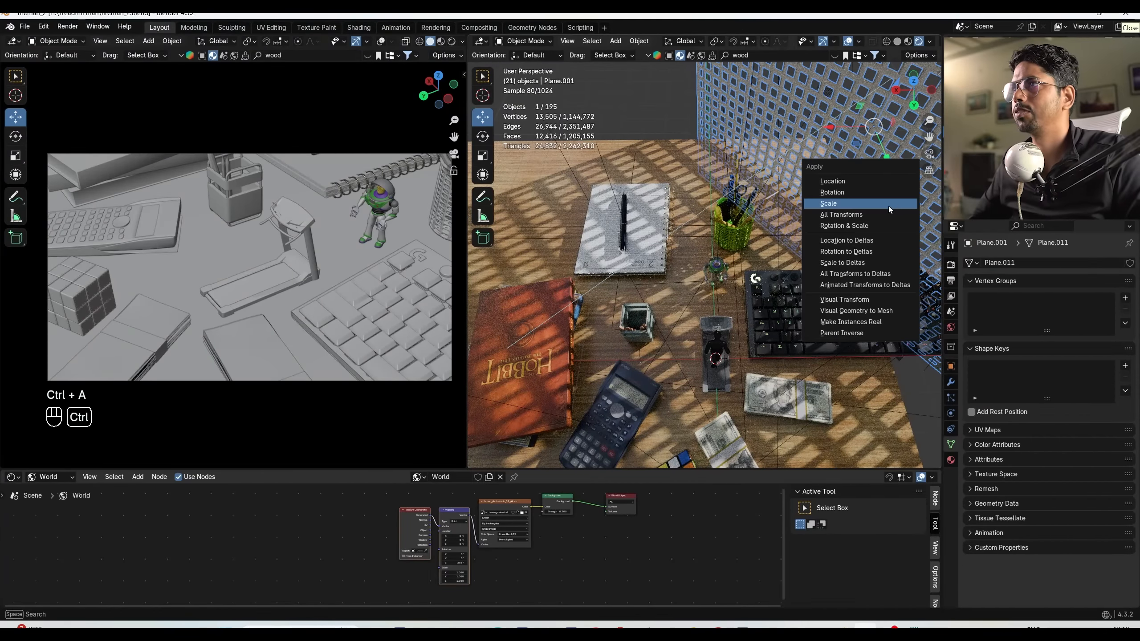
pyautogui.click(889, 206)
pyautogui.press('s')
pyautogui.click(753, 278)
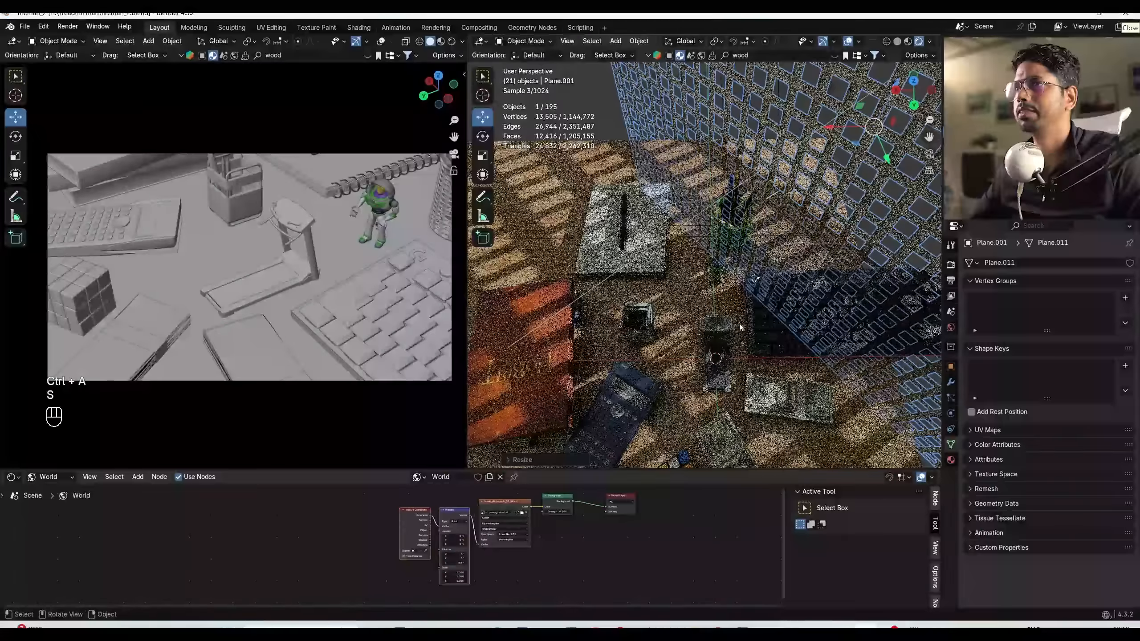
pyautogui.scroll(-5, 863, 290)
pyautogui.press('s')
pyautogui.click(815, 277)
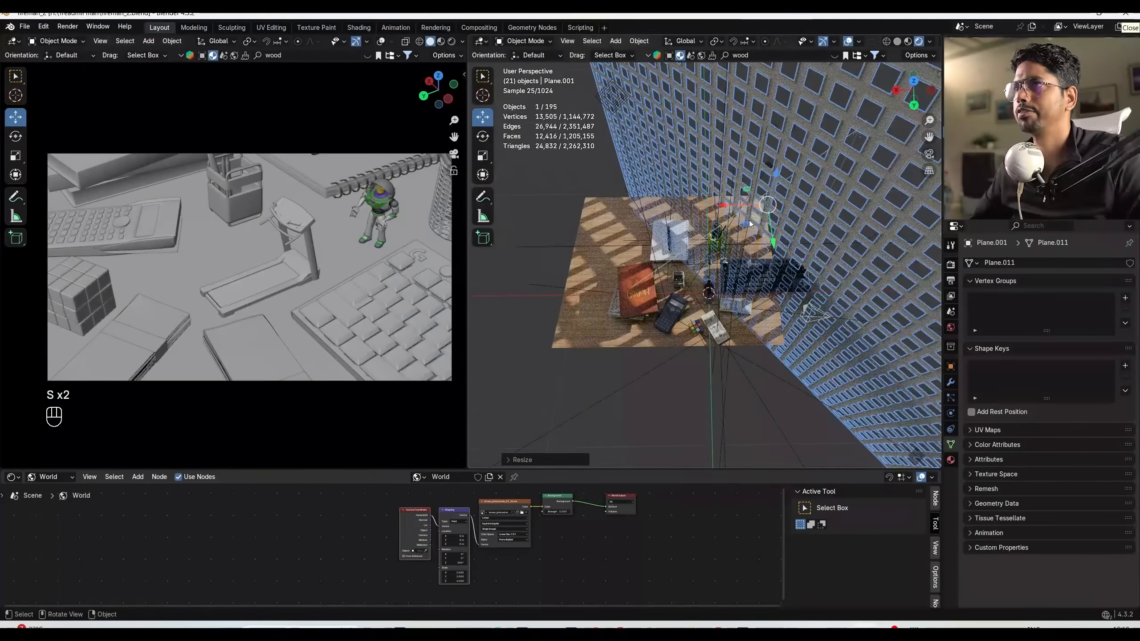
# Reposition the enlarged grid beside the desk, starting along X, and apply its object transform.
pyautogui.press('g')
pyautogui.press('x')
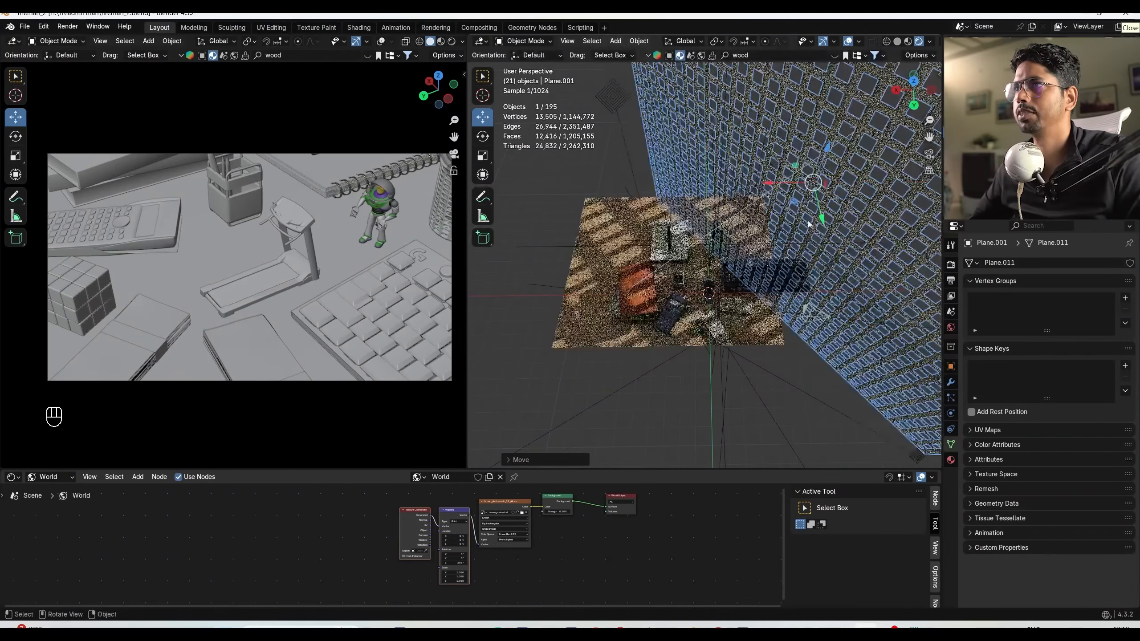
pyautogui.click(771, 170)
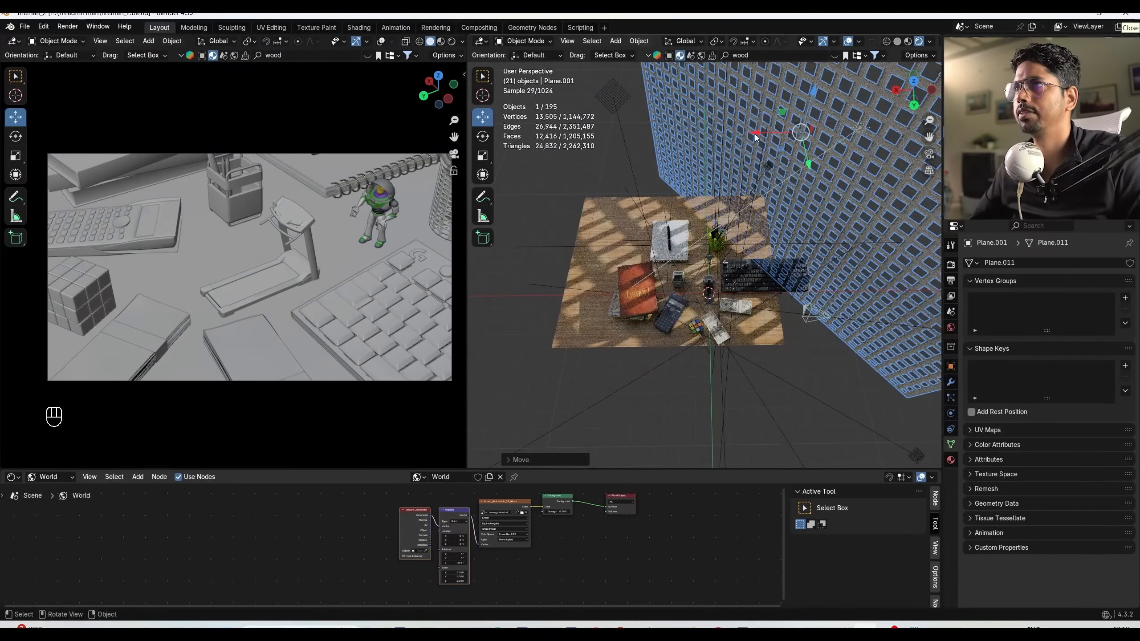
pyautogui.hotkey('ctrl', 'a')
pyautogui.click(808, 215)
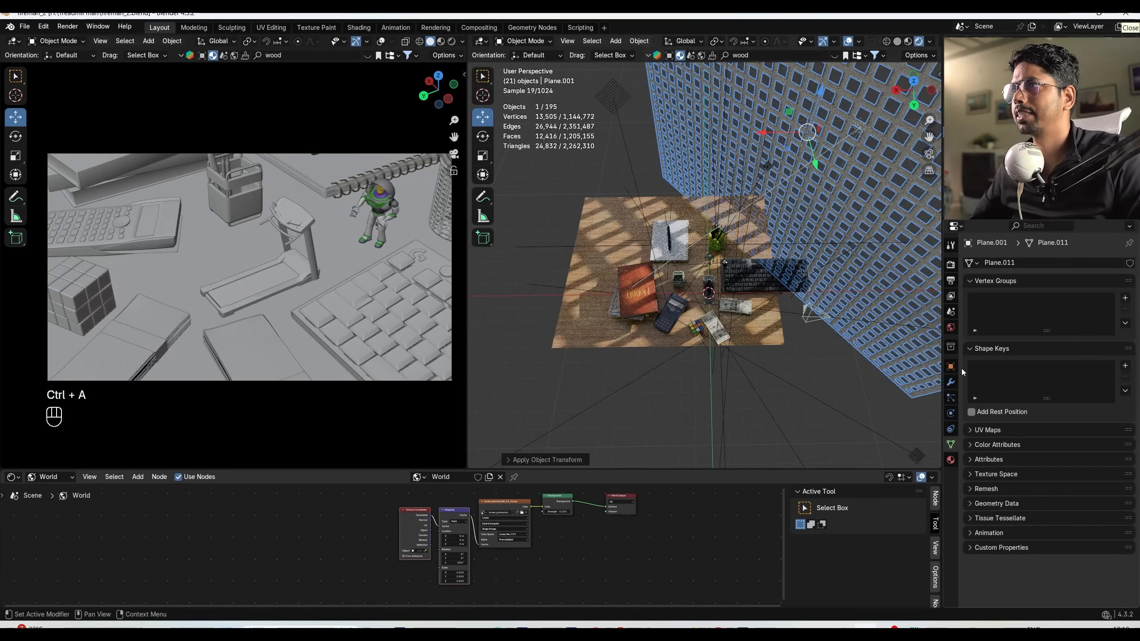
# Show the camera view rendered and the working view solid, and rescale the grid plane.
pyautogui.click(950, 382)
pyautogui.click(899, 41)
pyautogui.press('s')
pyautogui.click(627, 307)
pyautogui.press('Tab')
pyautogui.press('Tab')
pyautogui.press('Tab')
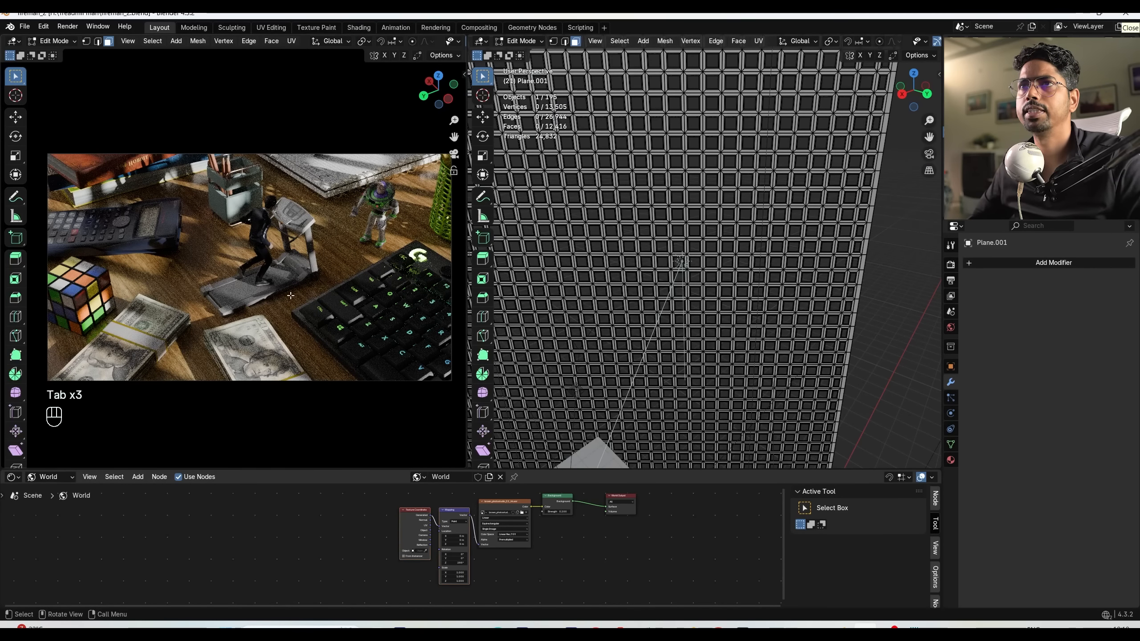
pyautogui.press('Tab')
pyautogui.moveTo(678, 264); pyautogui.dragTo(709, 269, button='middle')
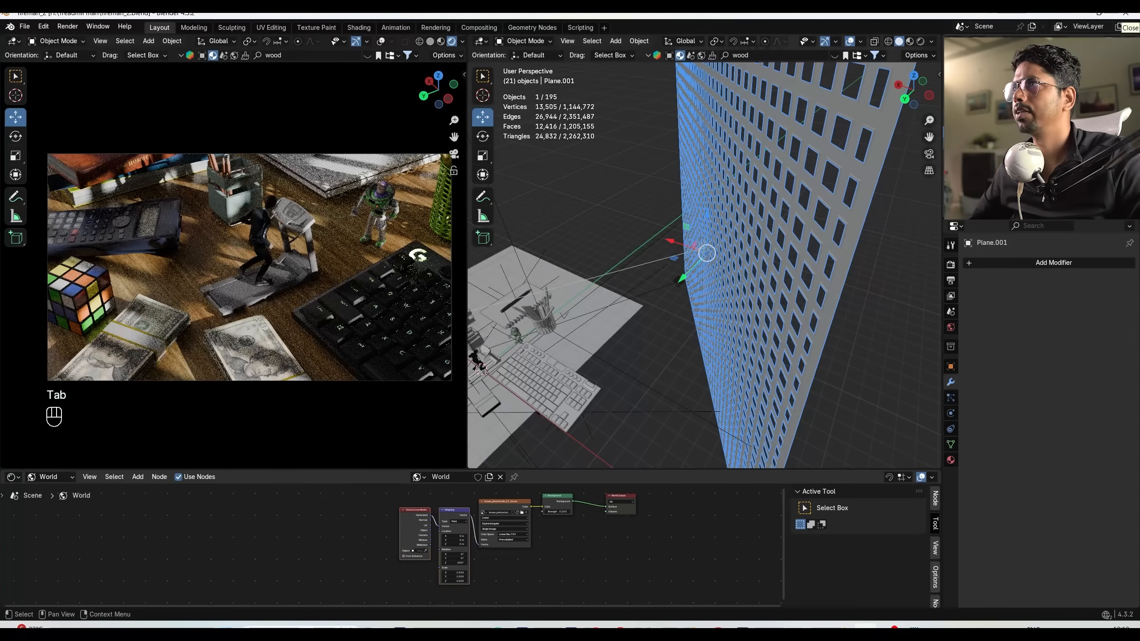
# Move the Sun light into the lights collection and hide it.
pyautogui.click(653, 287)
pyautogui.click(652, 263)
pyautogui.press('m')
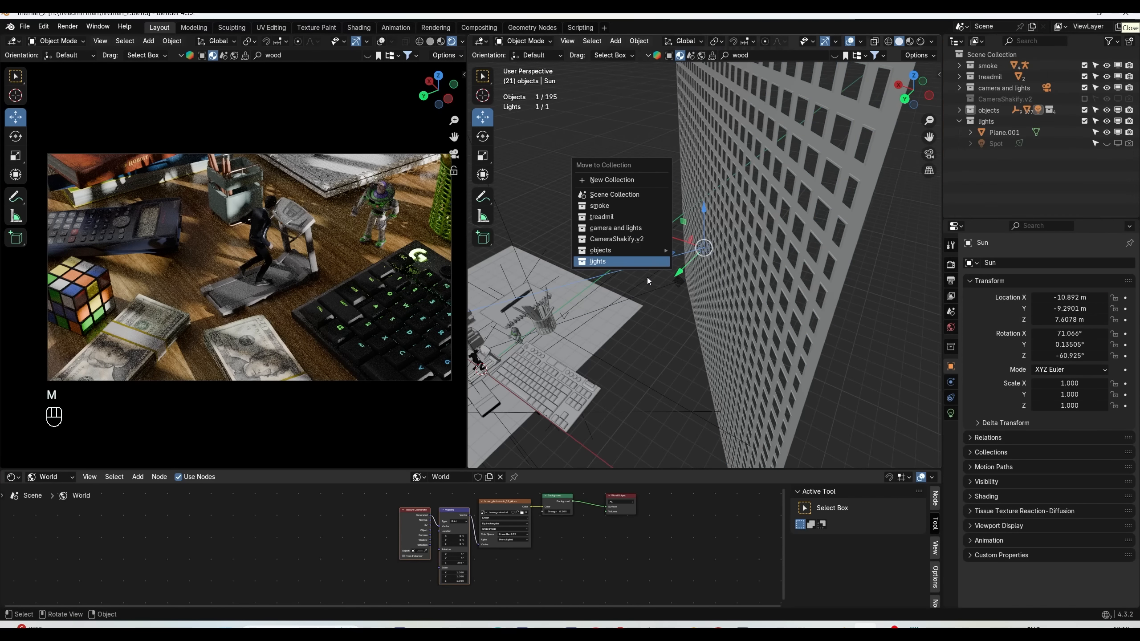
pyautogui.click(631, 262)
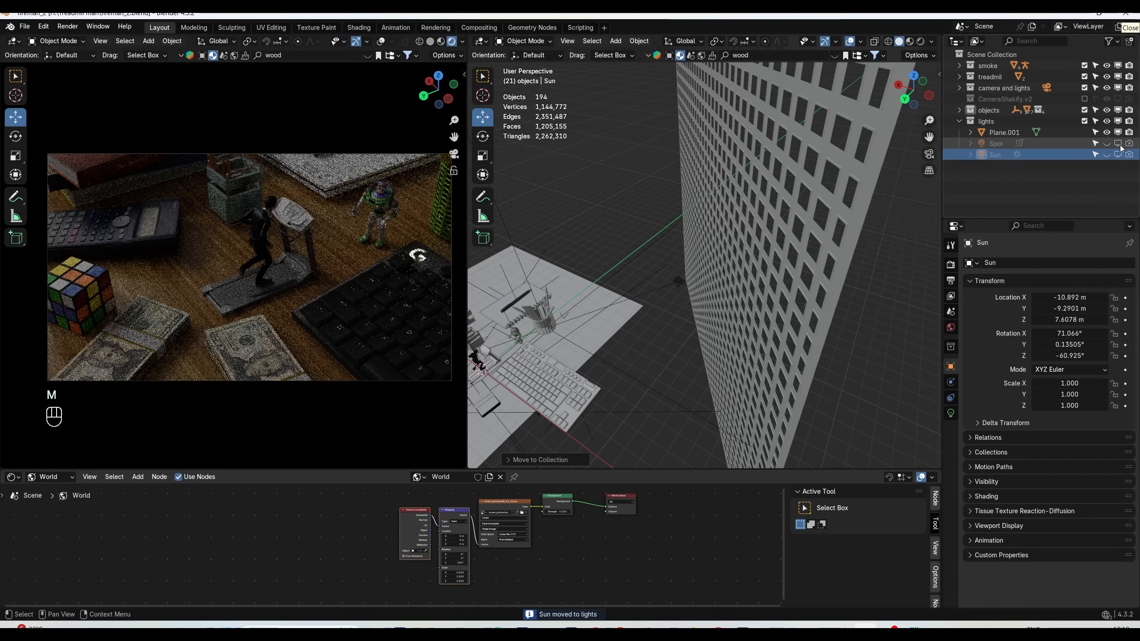
# Make the Spot light visible and set its power to 100000 W.
pyautogui.click(669, 278)
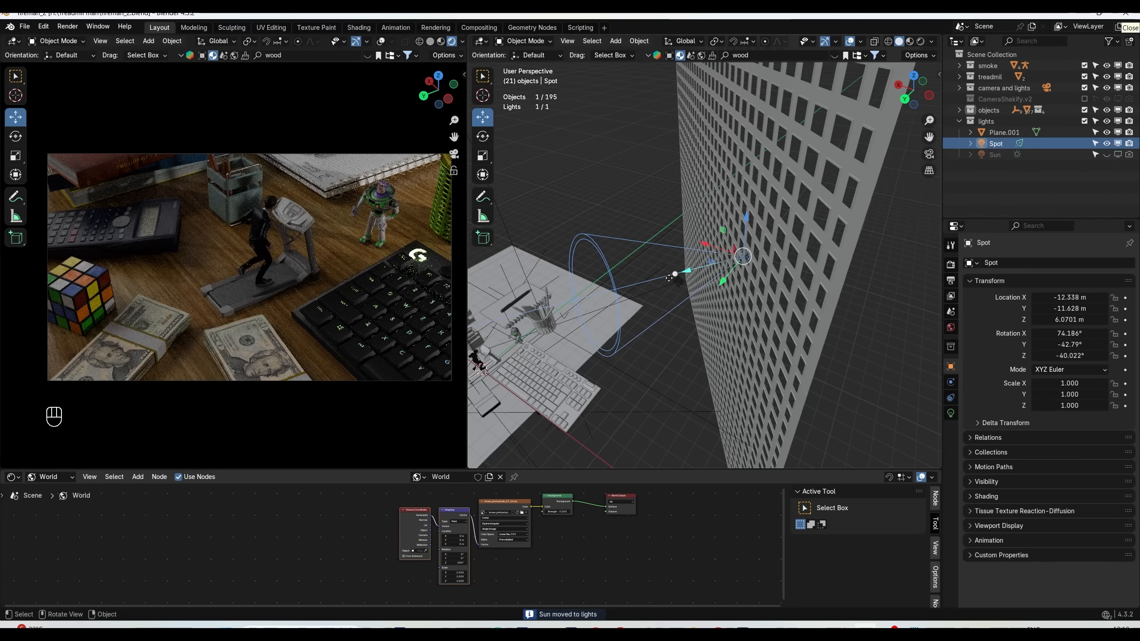
pyautogui.click(951, 414)
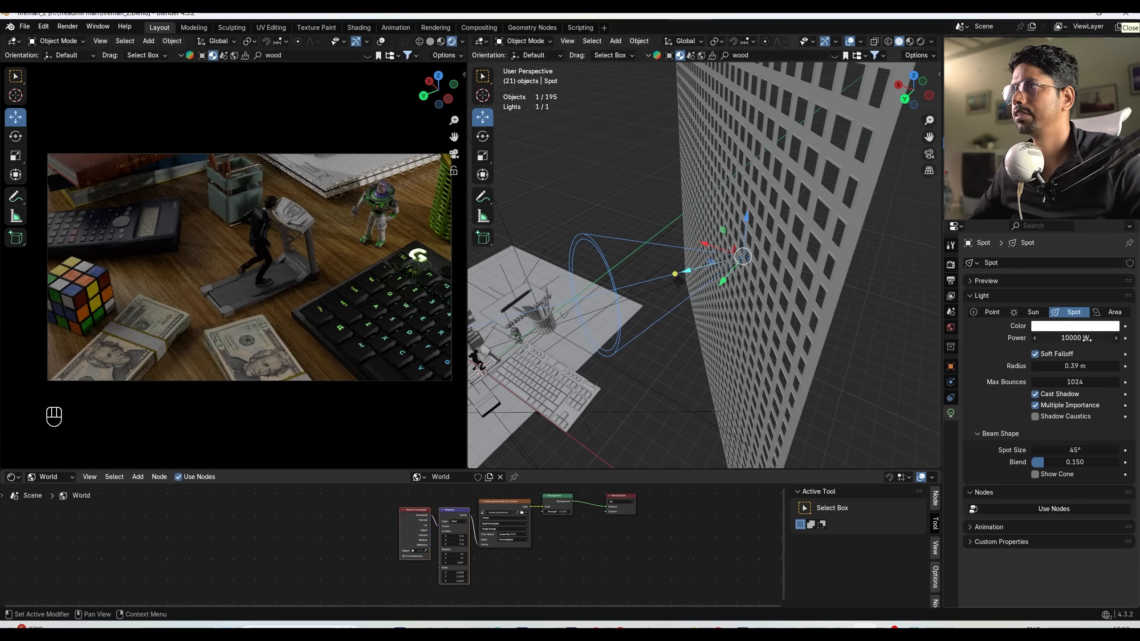
pyautogui.write('100000')
pyautogui.press('Return')
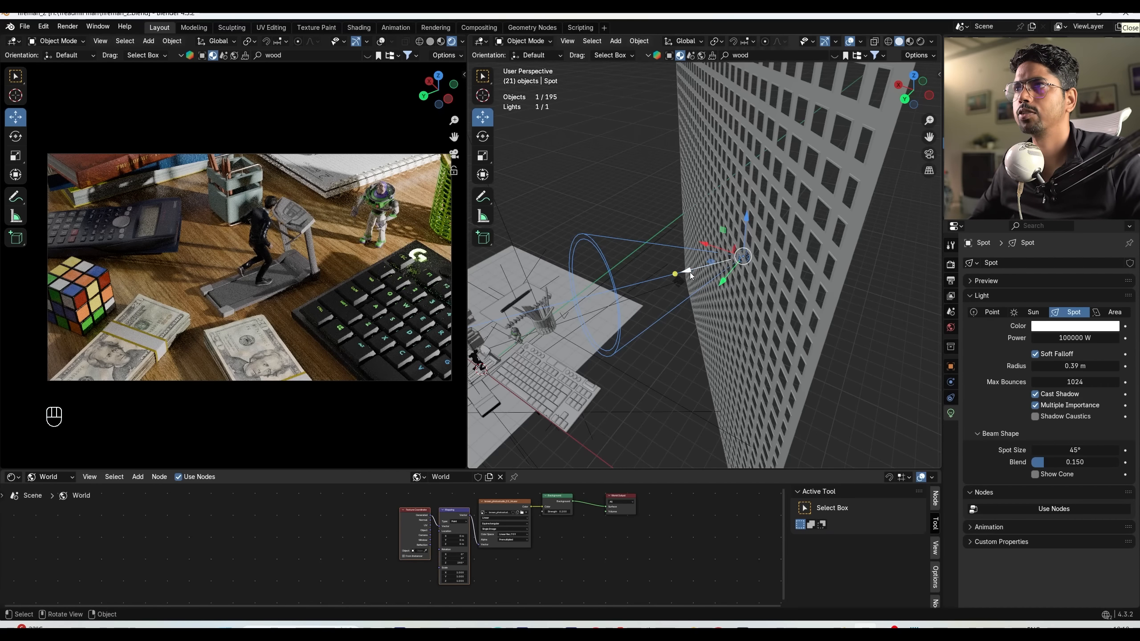
# Move the Spot light away from the desk to behind the grid plane, starting along X and finishing freely.
pyautogui.press('g')
pyautogui.press('x')
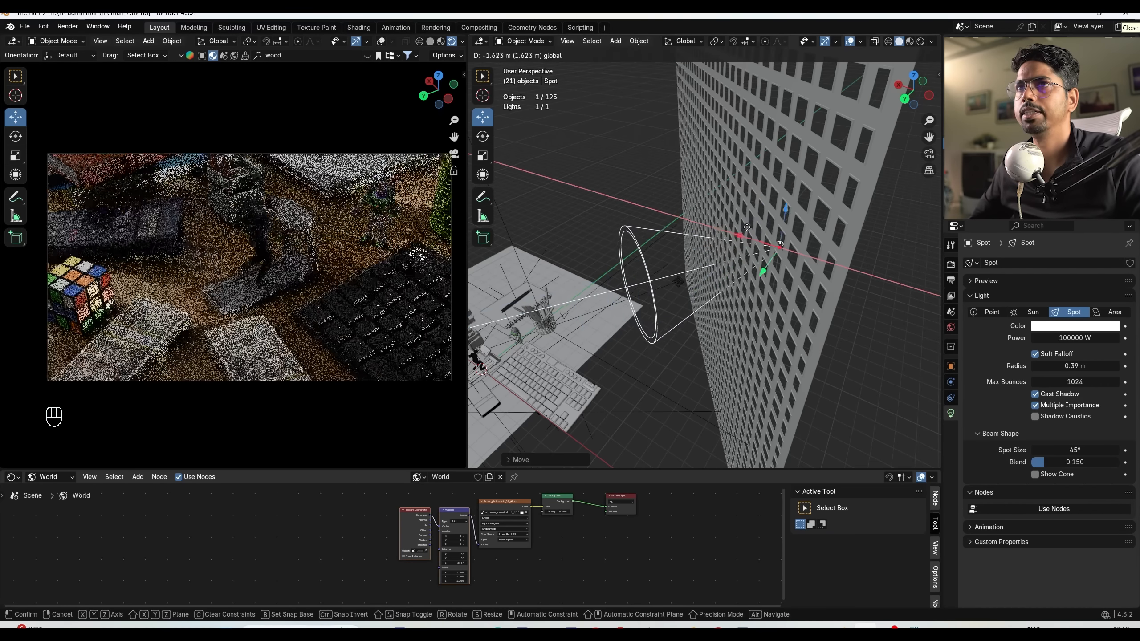
pyautogui.click(748, 306)
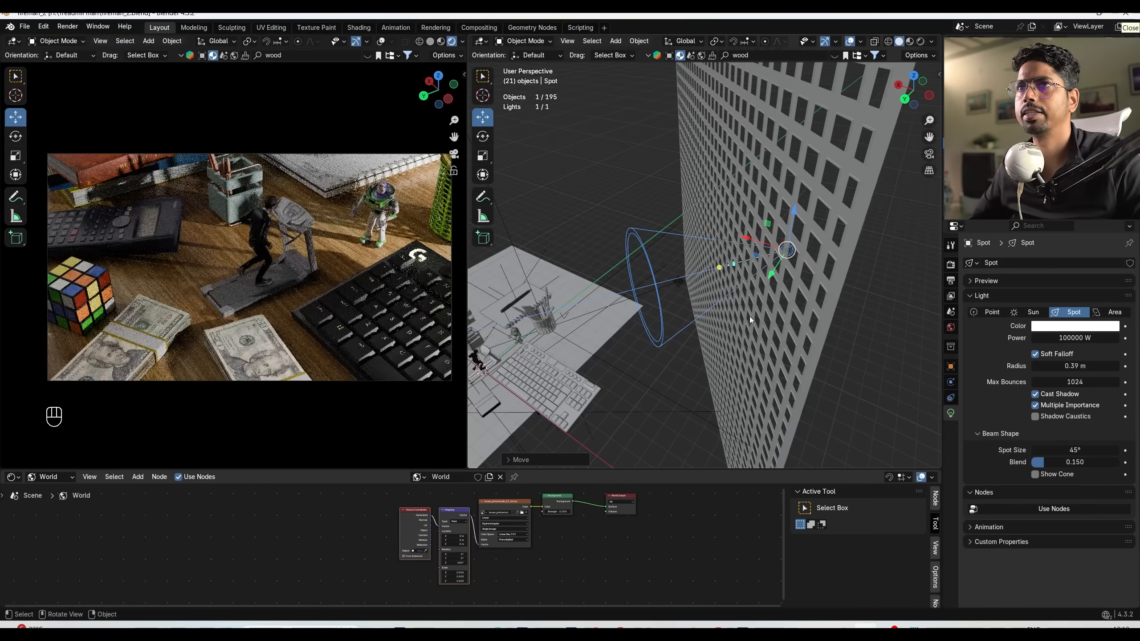
pyautogui.press('g')
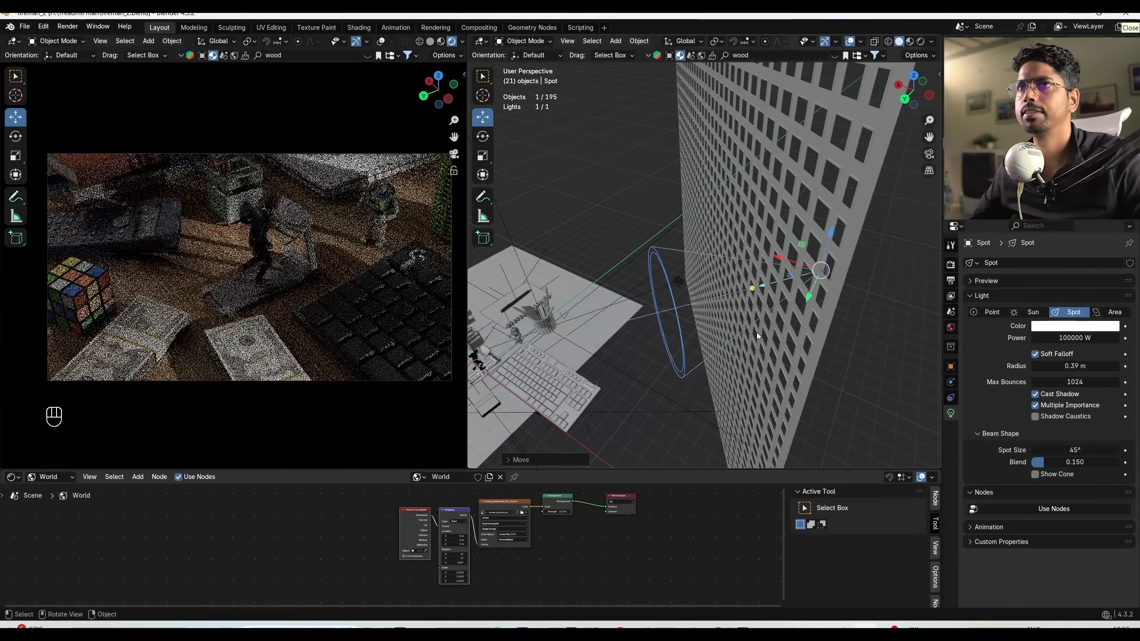
pyautogui.click(757, 332)
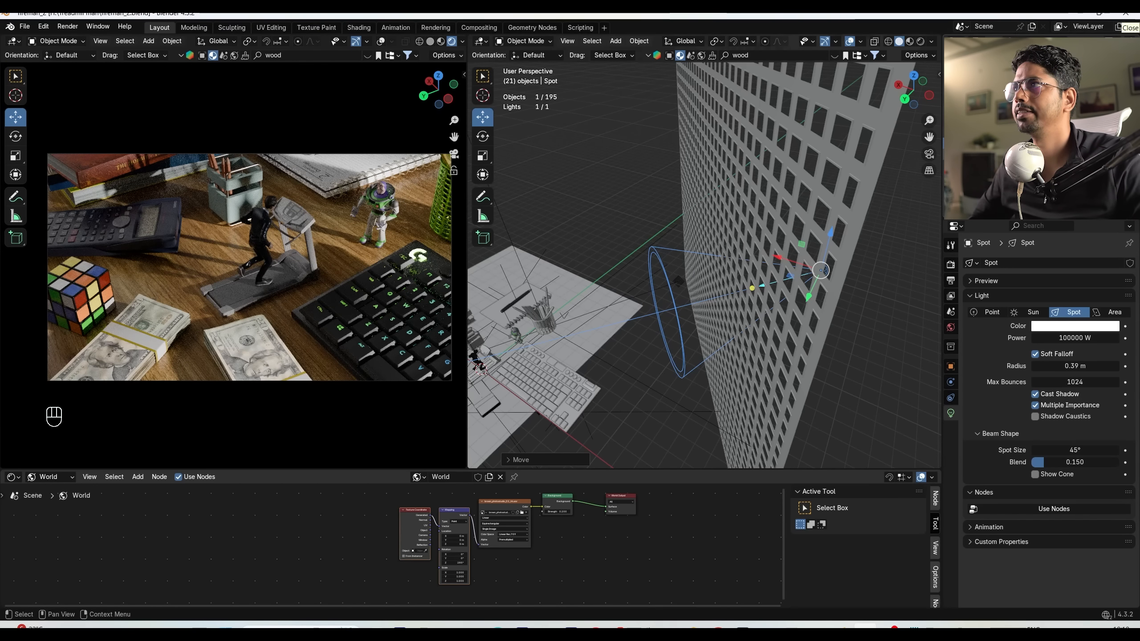
# Show the Sun light again and set its strength to 5 and its angle to 2°.
pyautogui.click(1049, 220)
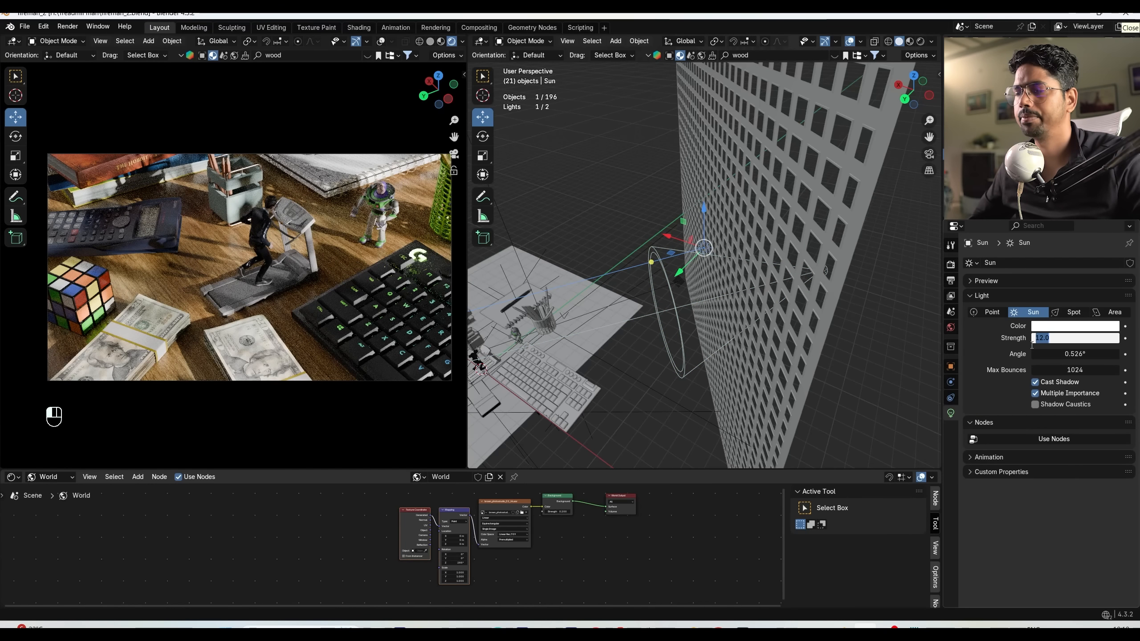
pyautogui.write('5')
pyautogui.press('Return')
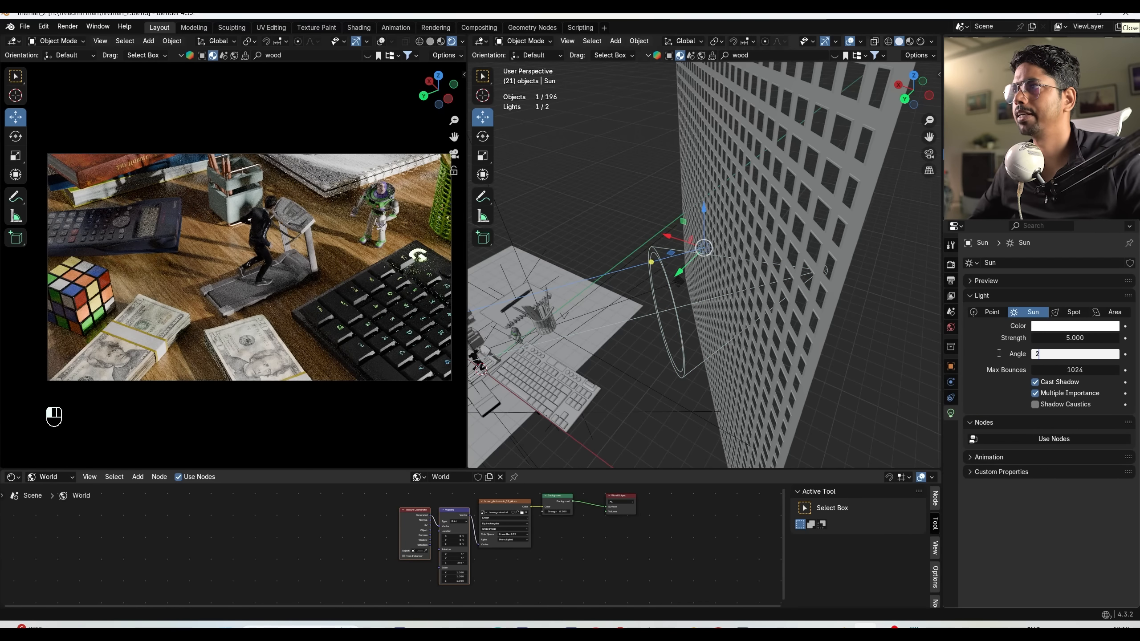
pyautogui.press('Return')
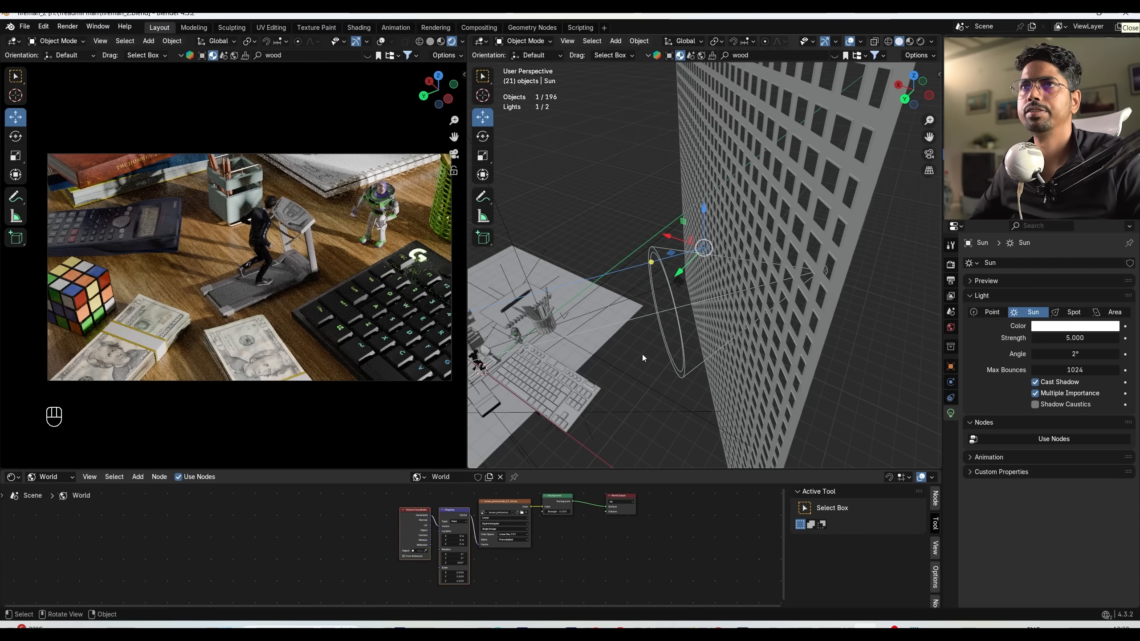
# Play a short stretch of the animation to check the combined lighting, and save the file.
pyautogui.press('space')
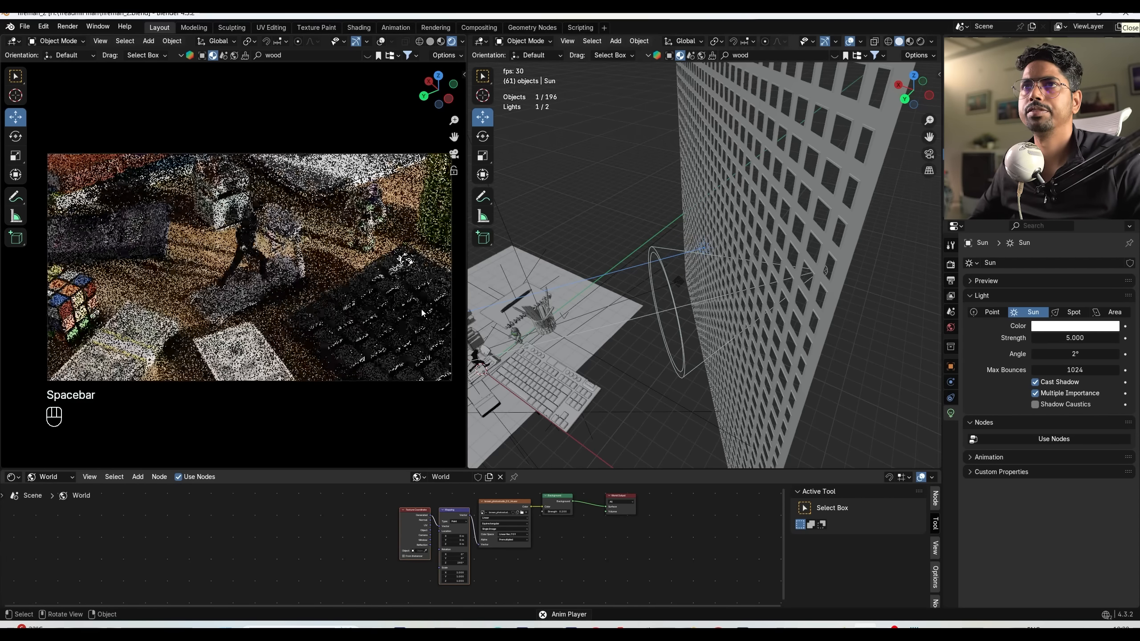
pyautogui.press('space')
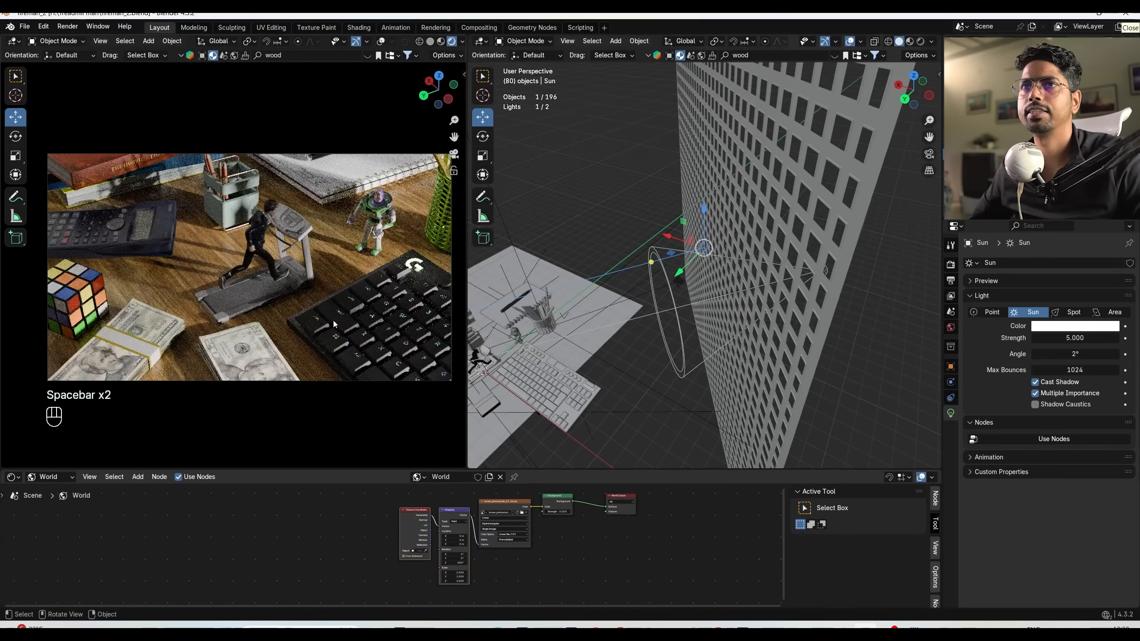
pyautogui.hotkey('ctrl', 's')
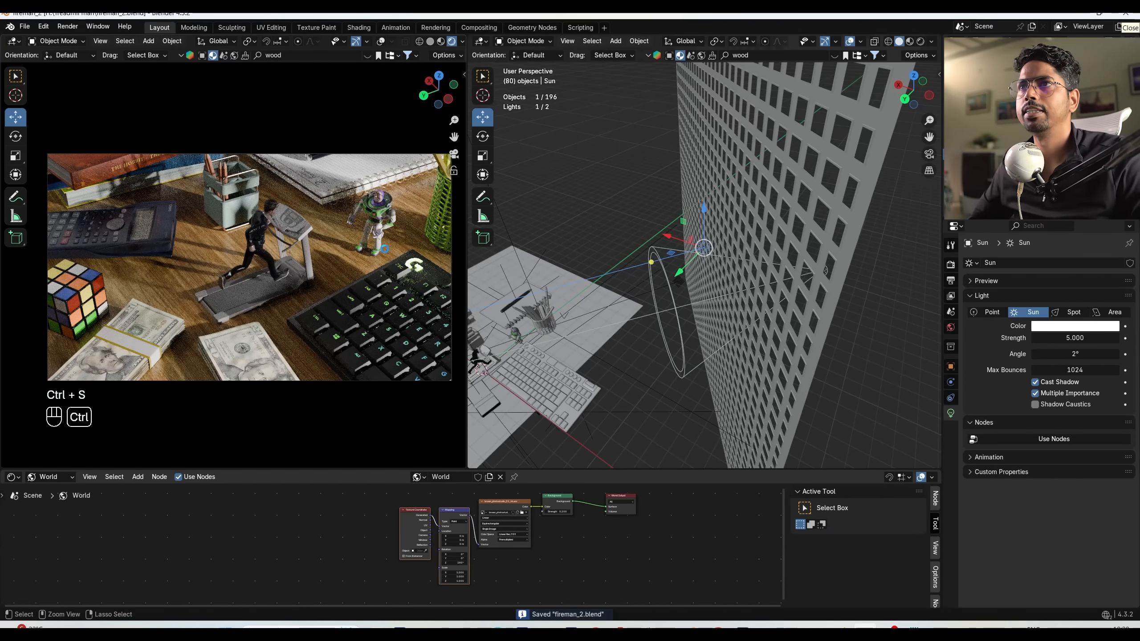
pyautogui.hotkey('ctrl', 's')
# Widen the rendered camera view and set the final render's max samples to 256.
pyautogui.moveTo(465, 245); pyautogui.dragTo(583, 245)
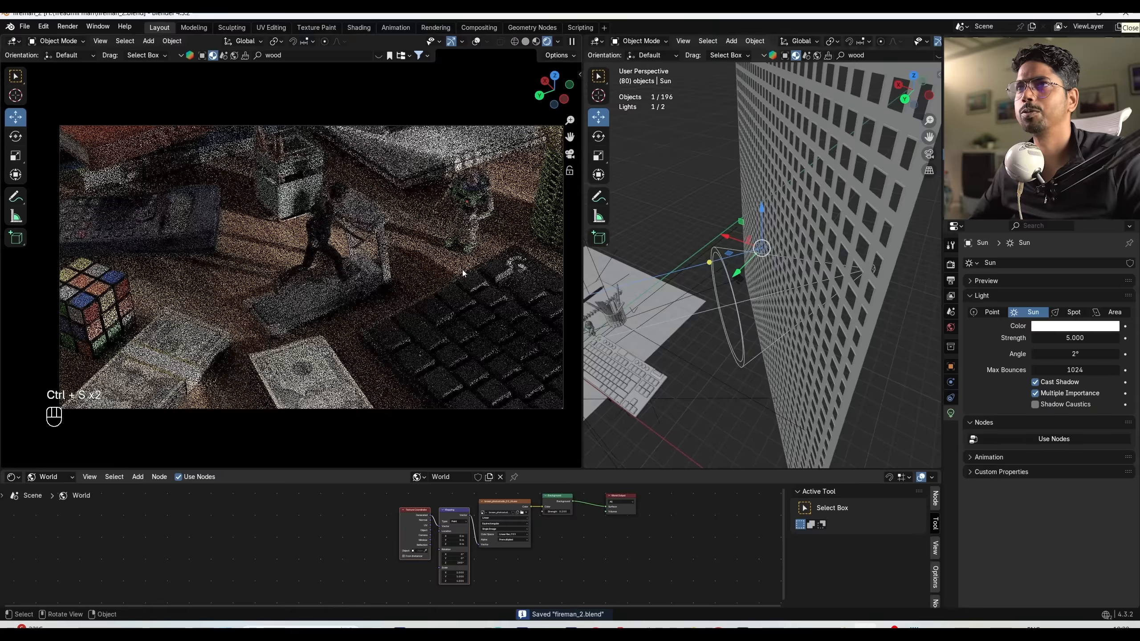
pyautogui.click(950, 264)
pyautogui.click(1032, 409)
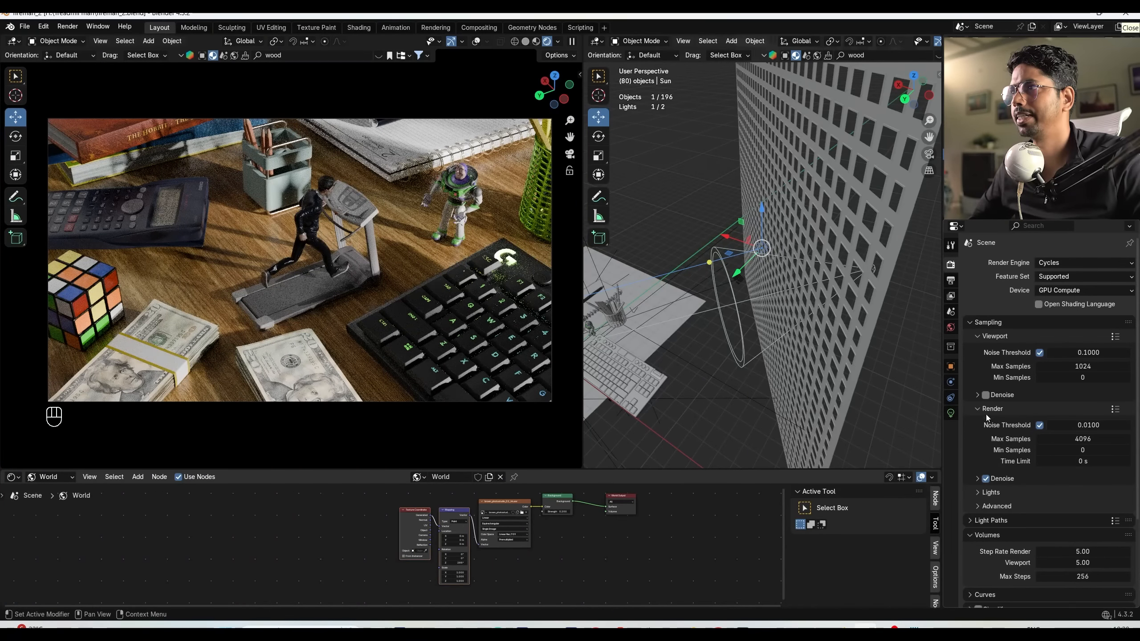
pyautogui.click(985, 436)
pyautogui.click(984, 436)
pyautogui.click(990, 408)
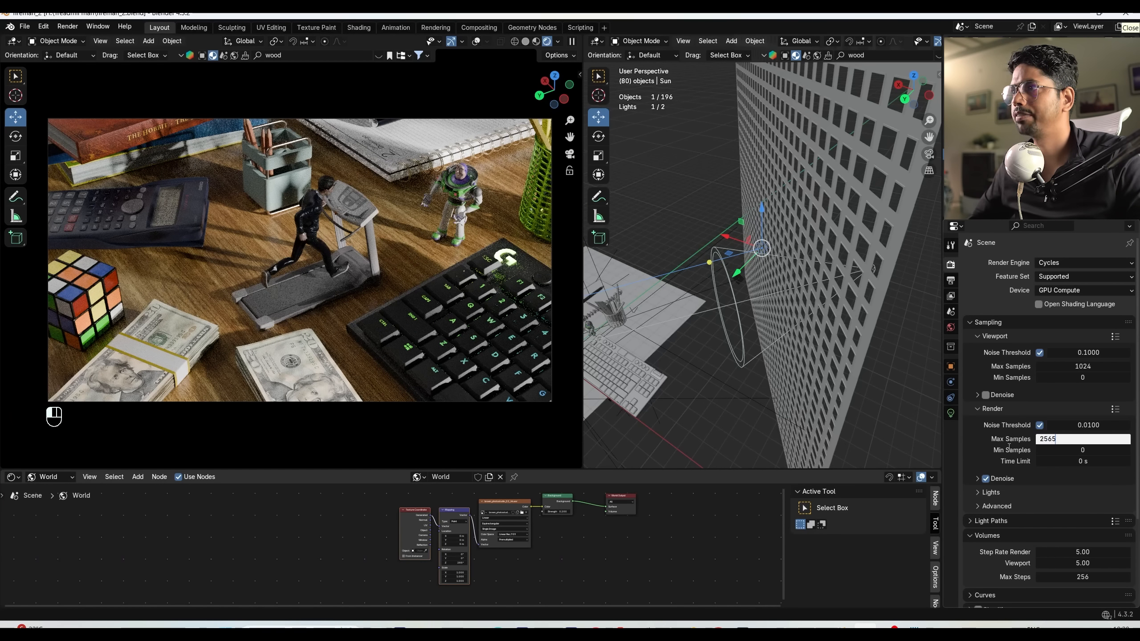
pyautogui.click(1005, 409)
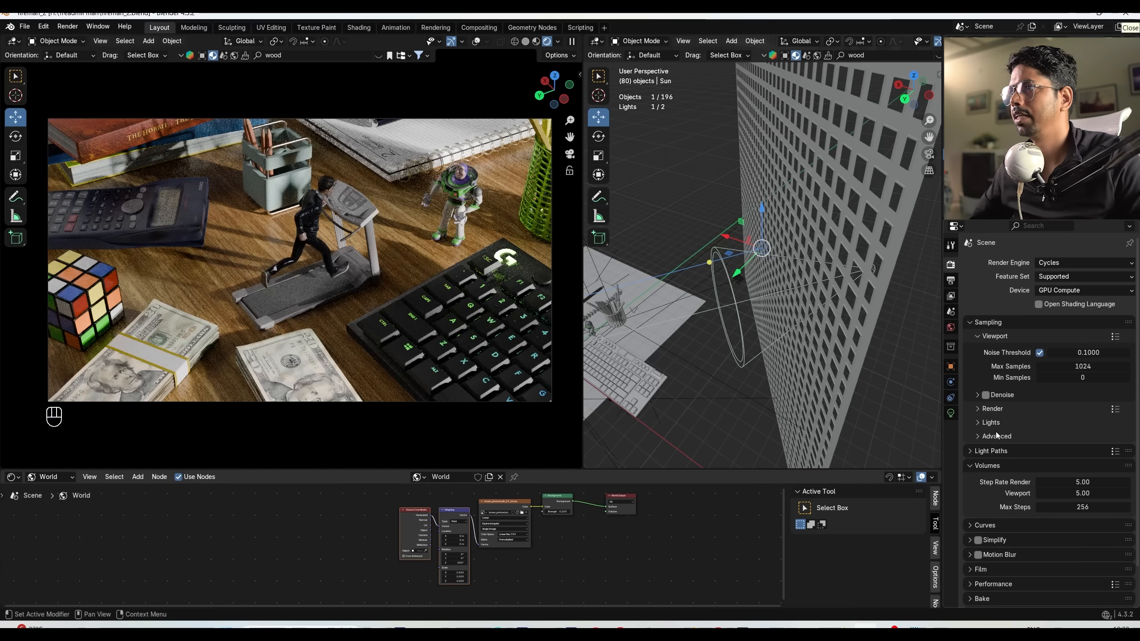
# Review the Cycles Lights, Light Paths, Volumes, Film and Performance settings.
pyautogui.click(994, 422)
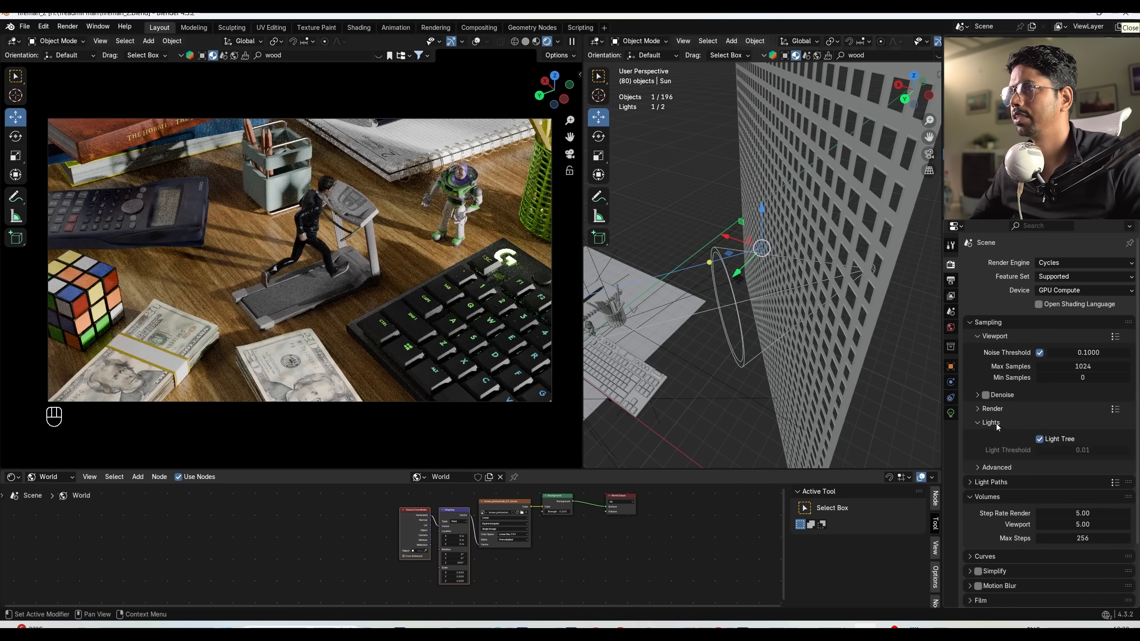
pyautogui.click(995, 425)
pyautogui.click(991, 451)
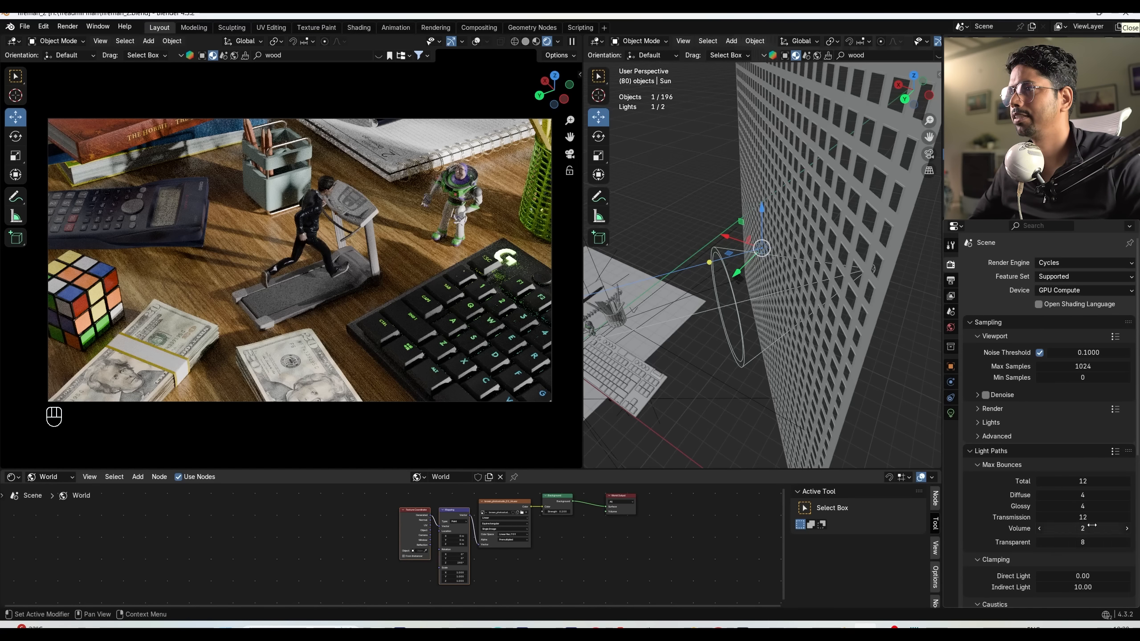
pyautogui.click(994, 455)
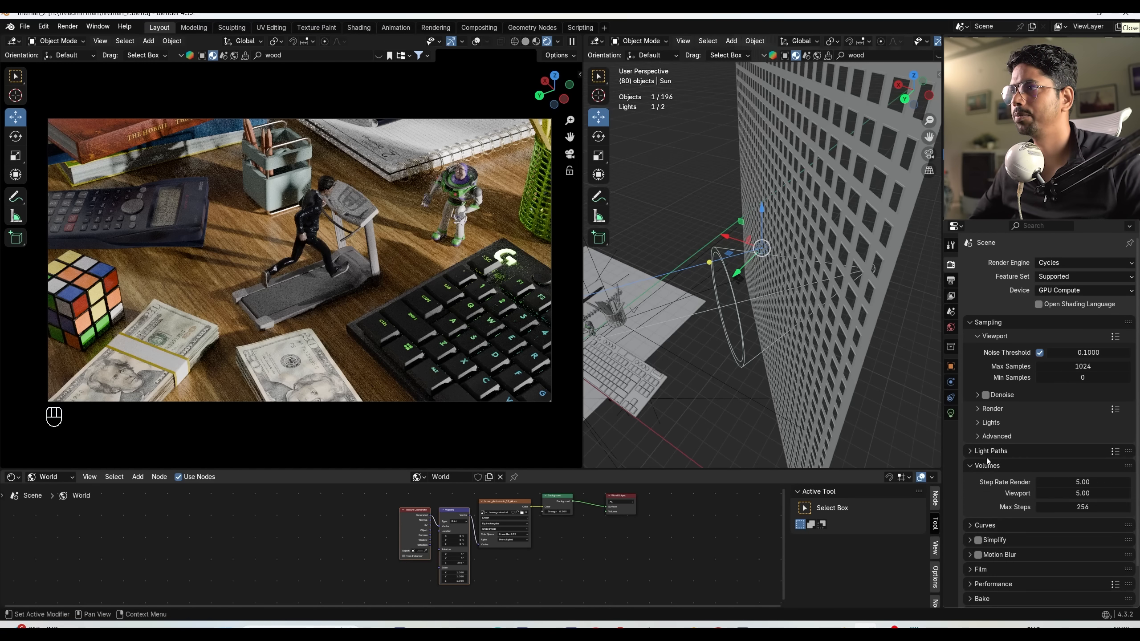
pyautogui.click(990, 466)
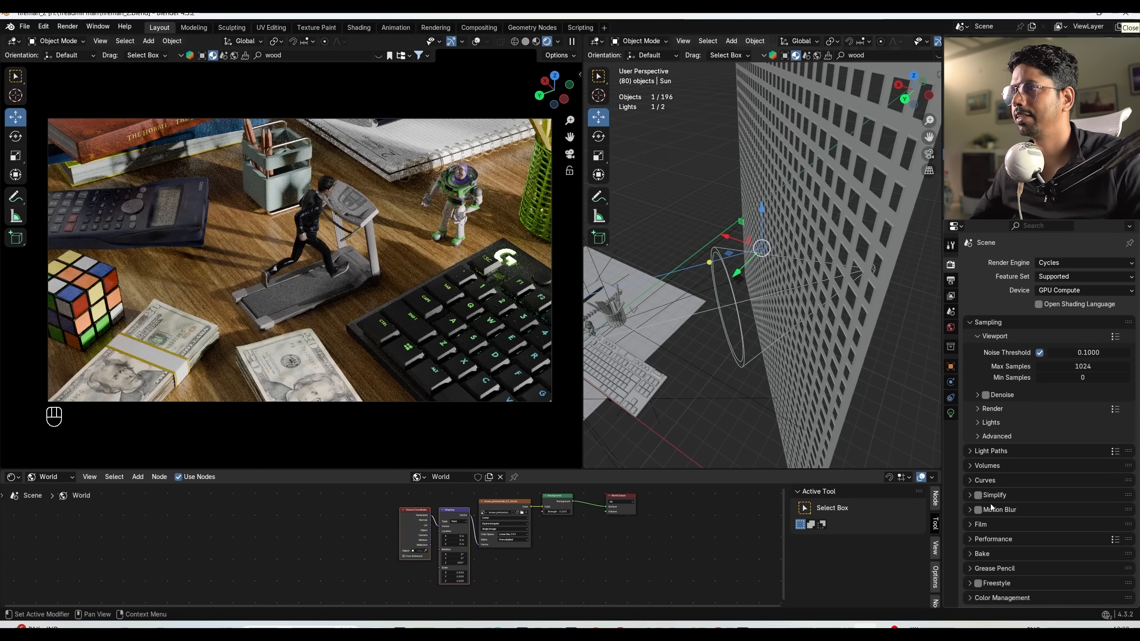
pyautogui.click(985, 523)
pyautogui.click(985, 524)
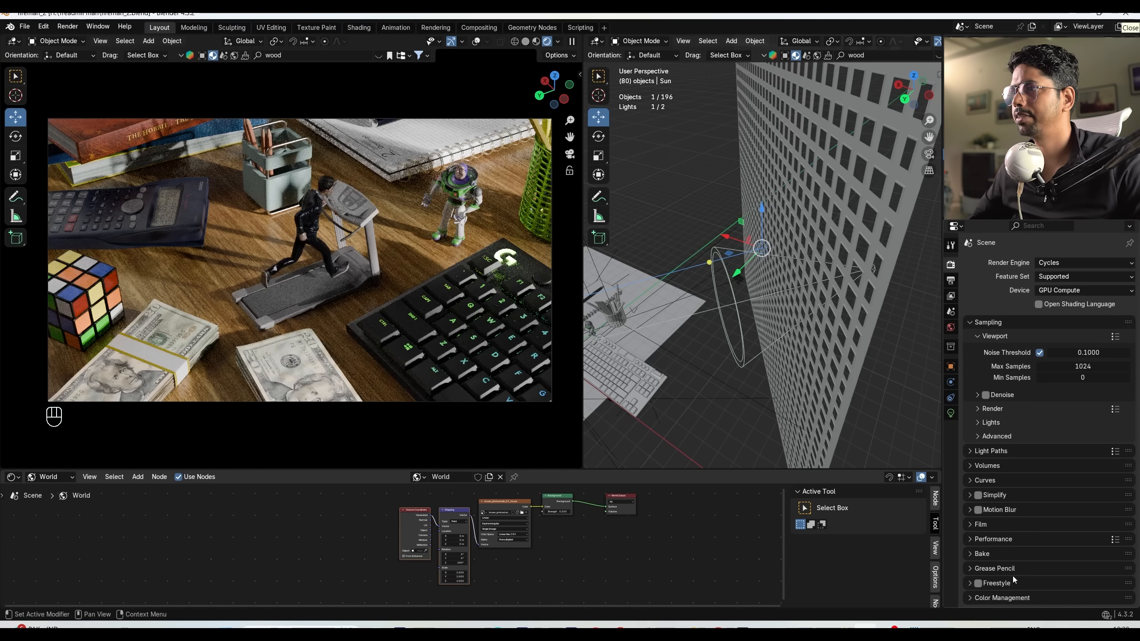
pyautogui.click(1016, 539)
pyautogui.click(1016, 538)
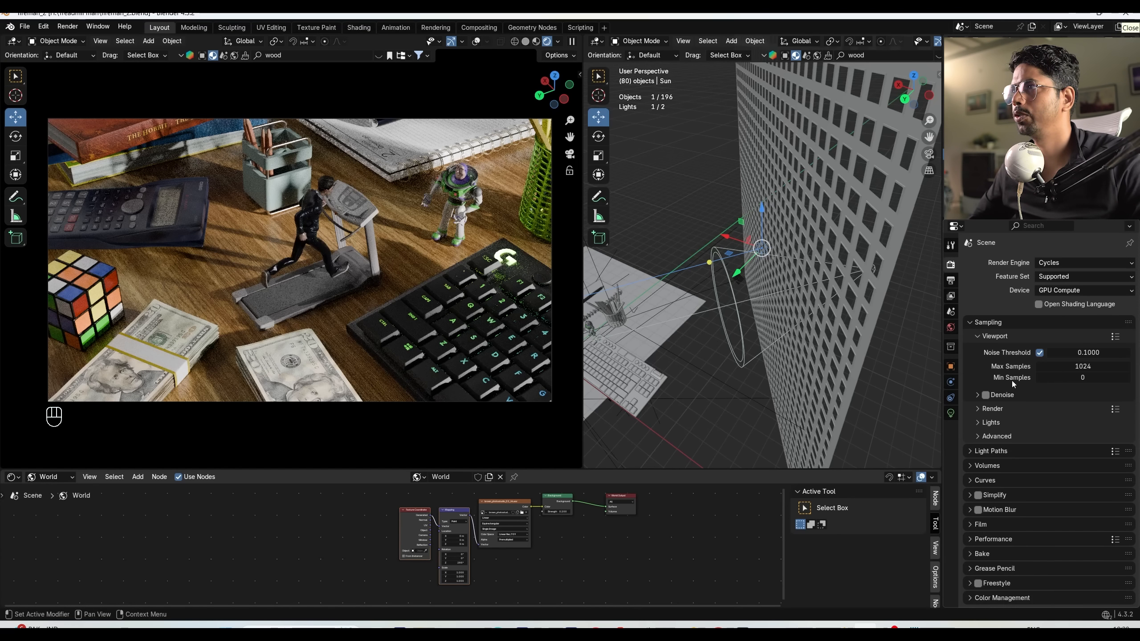
# Enable viewport denoising and set the sampling pattern to Blue-Noise.
pyautogui.click(985, 395)
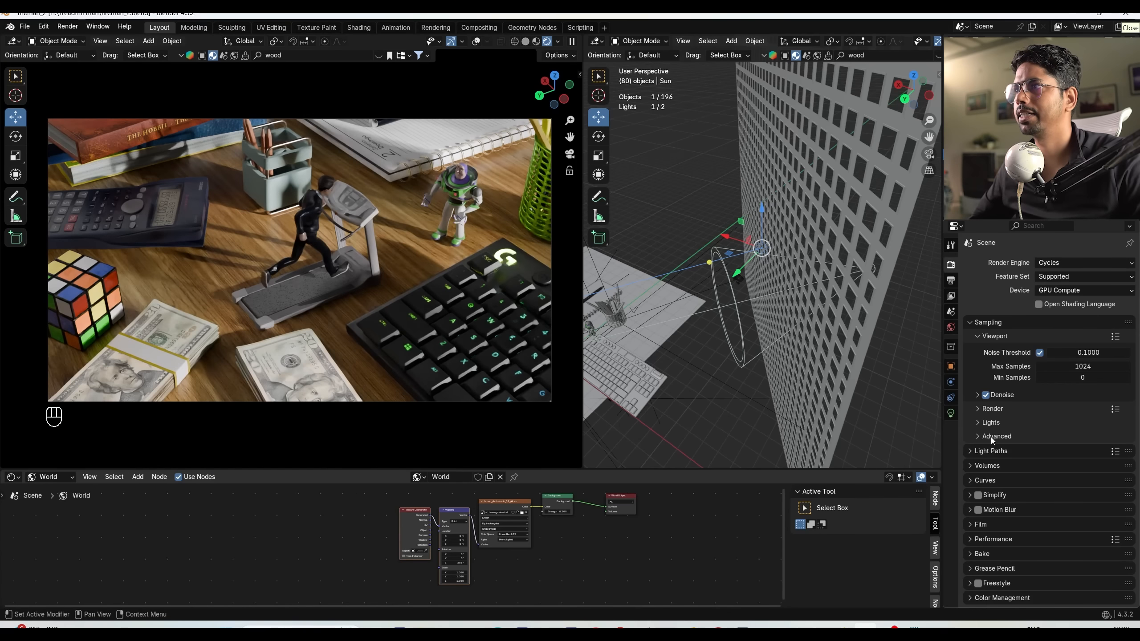
pyautogui.click(992, 451)
pyautogui.click(992, 409)
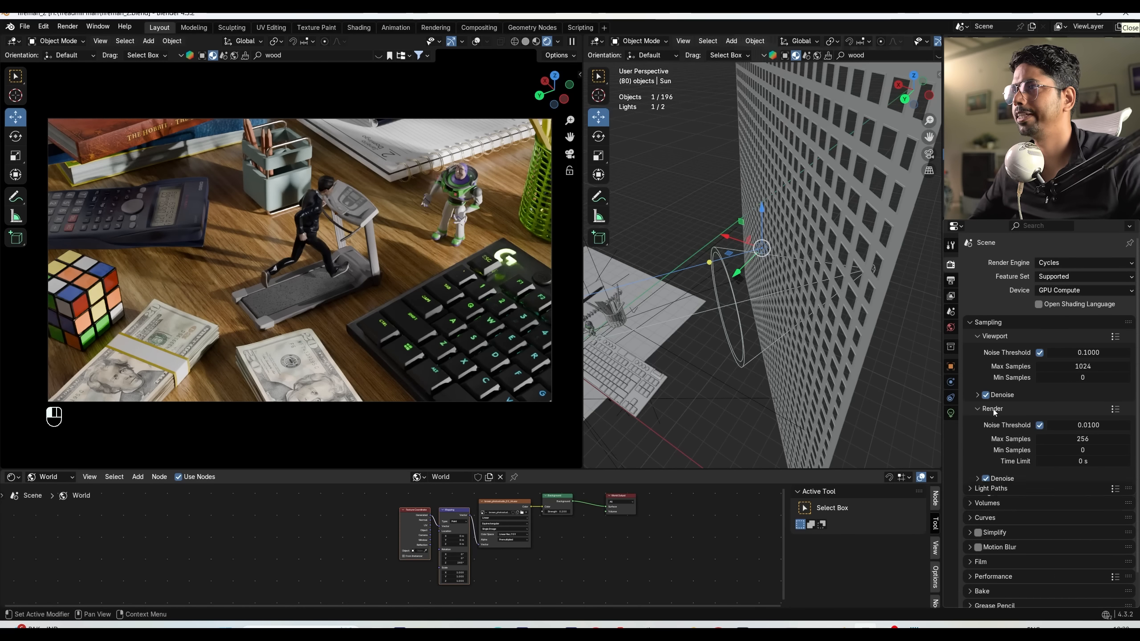
pyautogui.click(997, 505)
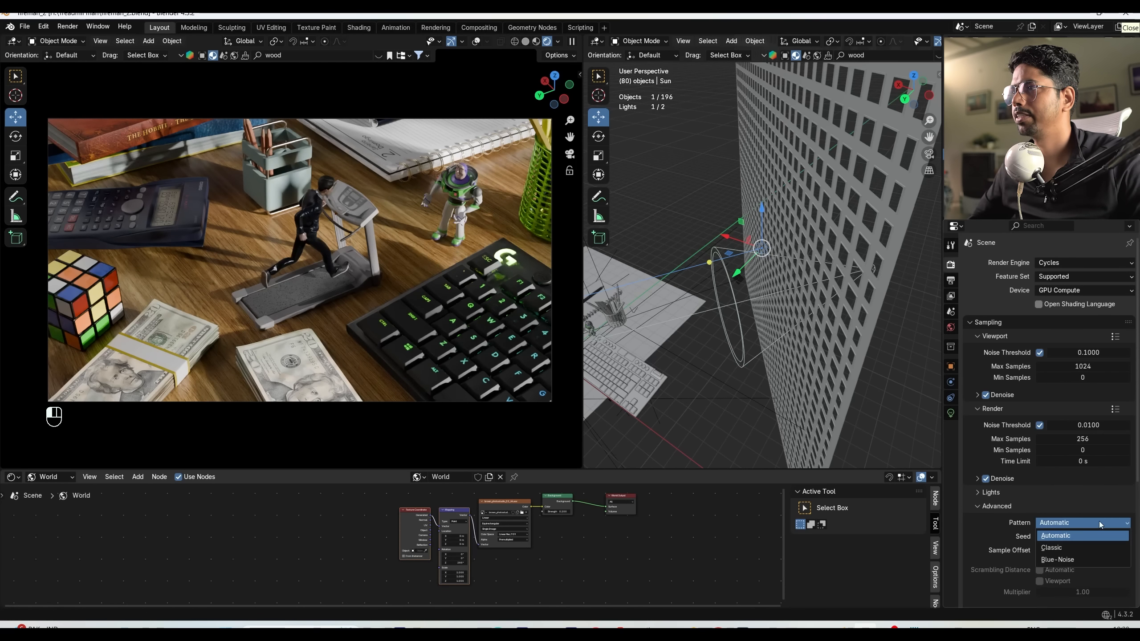
pyautogui.click(1058, 559)
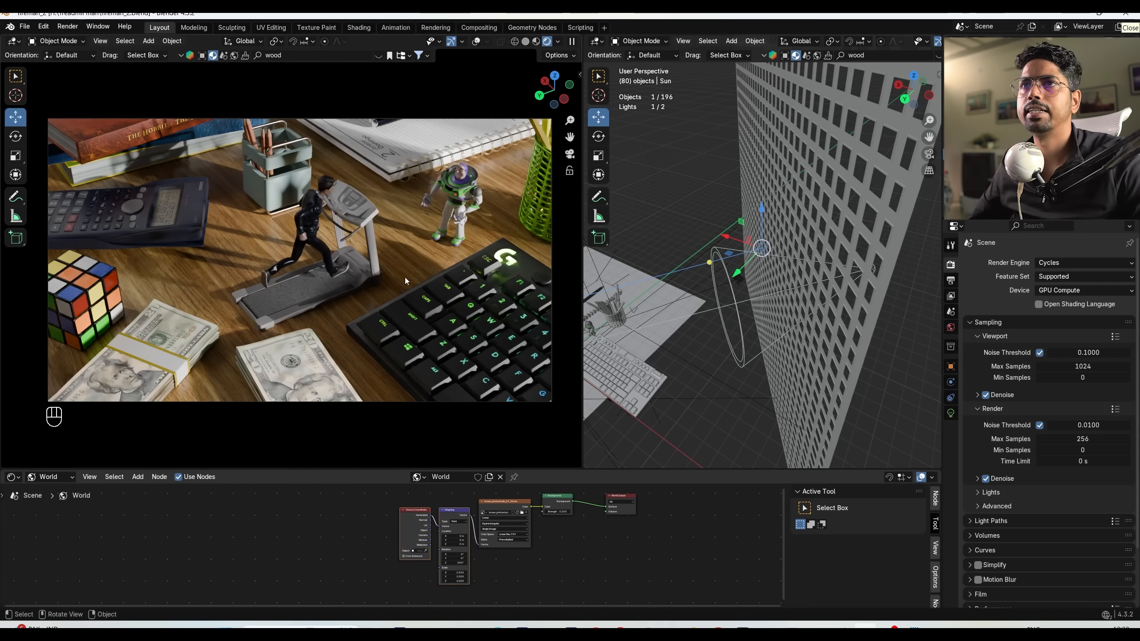
# Save the file and turn the Smoke Domain's visibility back on for viewport and render.
pyautogui.hotkey('ctrl', 's')
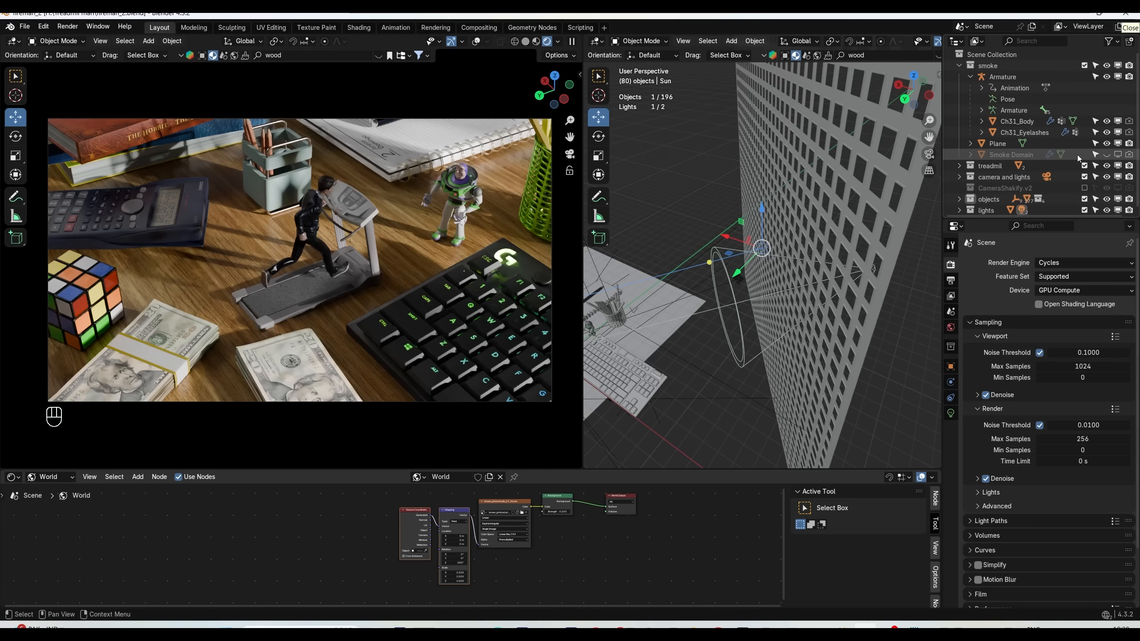
pyautogui.click(1131, 155)
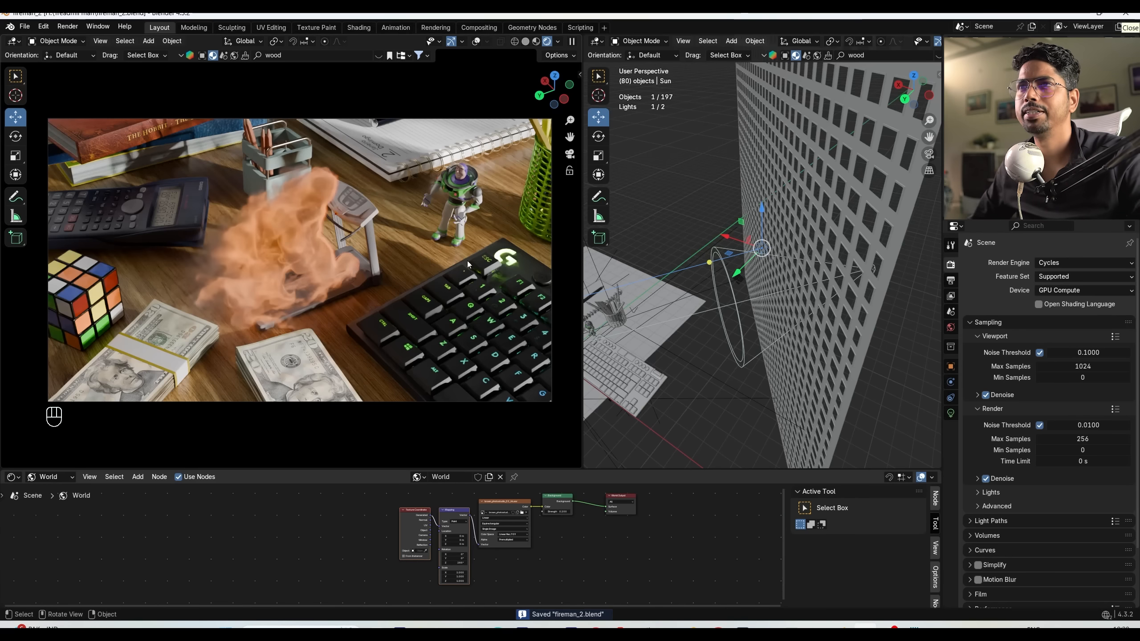
# Hide the Sun light in both the viewport and the render.
pyautogui.moveTo(978, 221); pyautogui.dragTo(980, 265)
pyautogui.click(951, 372)
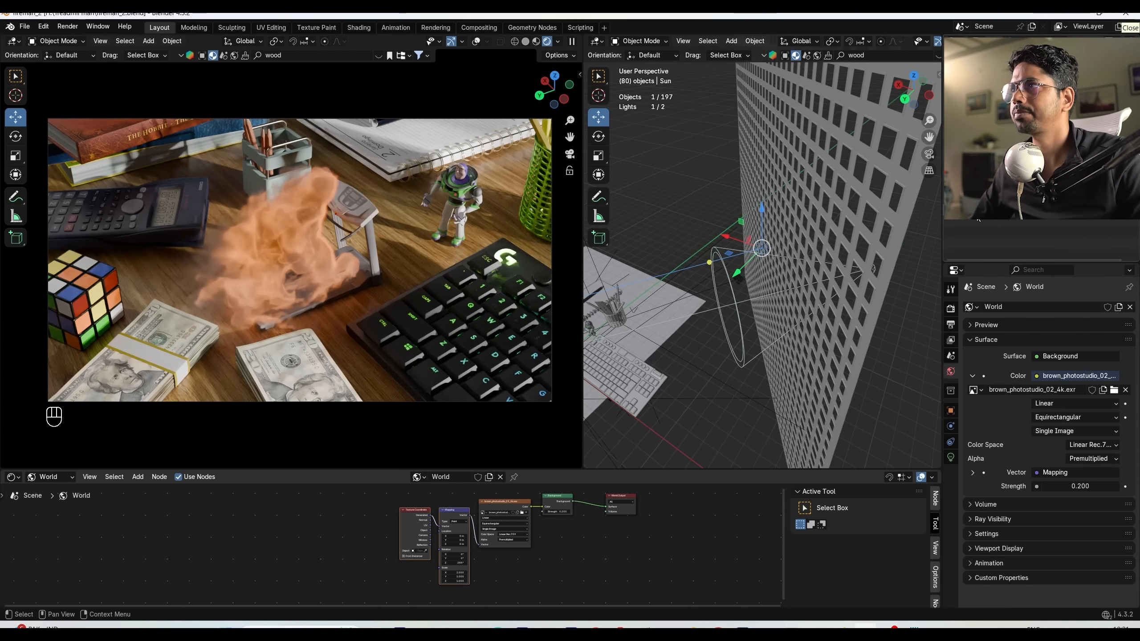
pyautogui.scroll(3, 991, 235)
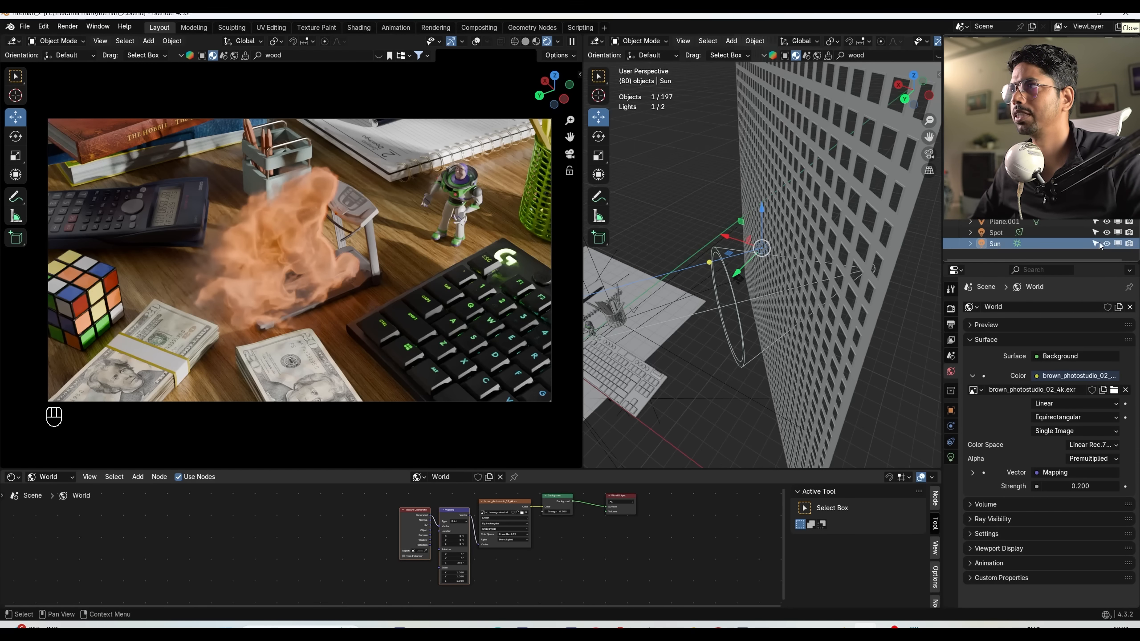
pyautogui.press('h')
# Select the Spot light and set its power to 10000 W.
pyautogui.click(999, 234)
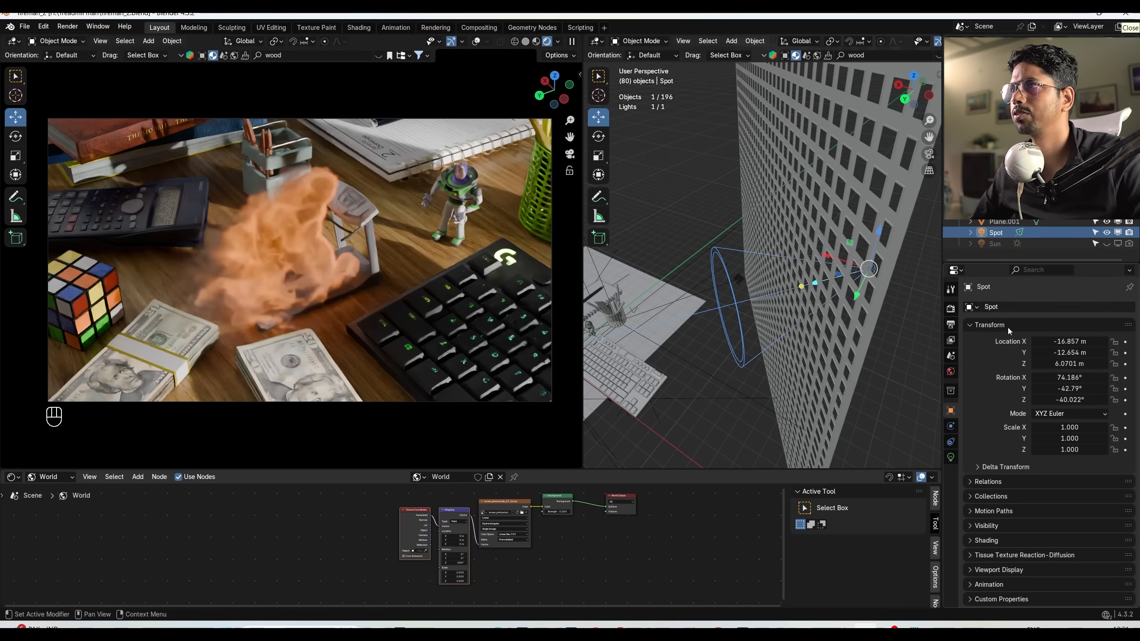
pyautogui.click(951, 457)
pyautogui.doubleClick(1062, 382)
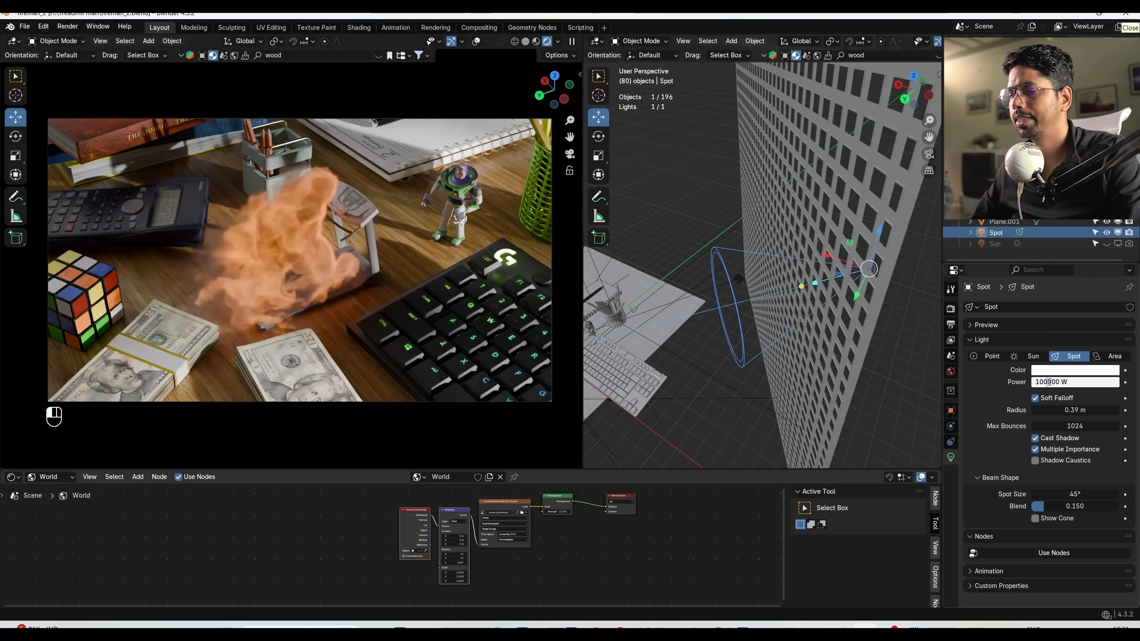
pyautogui.press('Return')
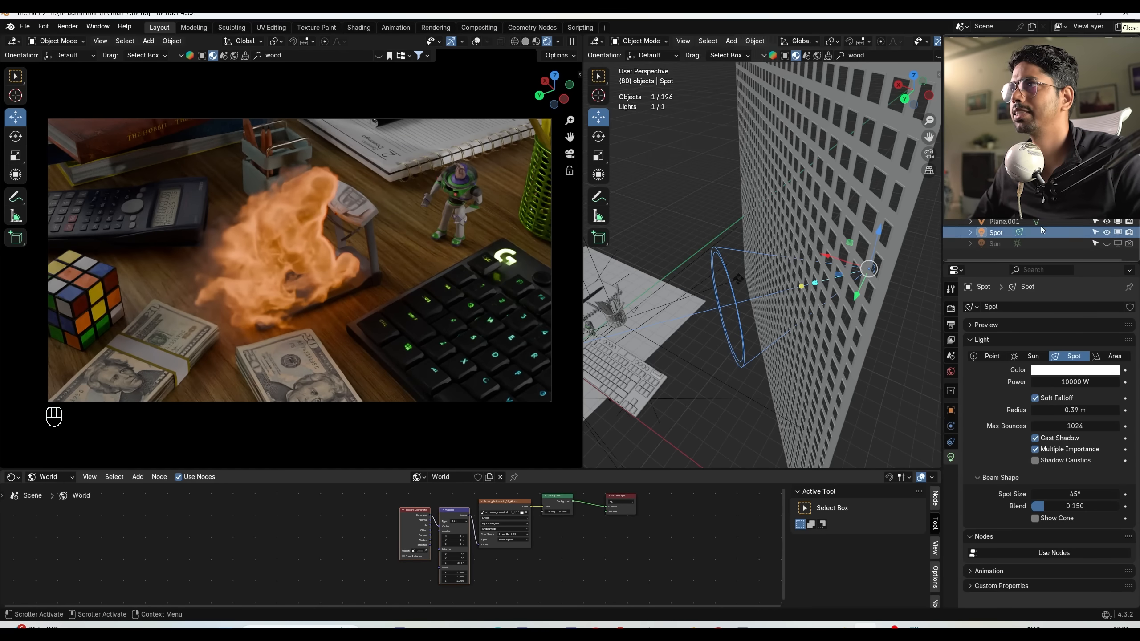
# Set the World background's strength to 0.1.
pyautogui.click(951, 371)
pyautogui.click(1069, 485)
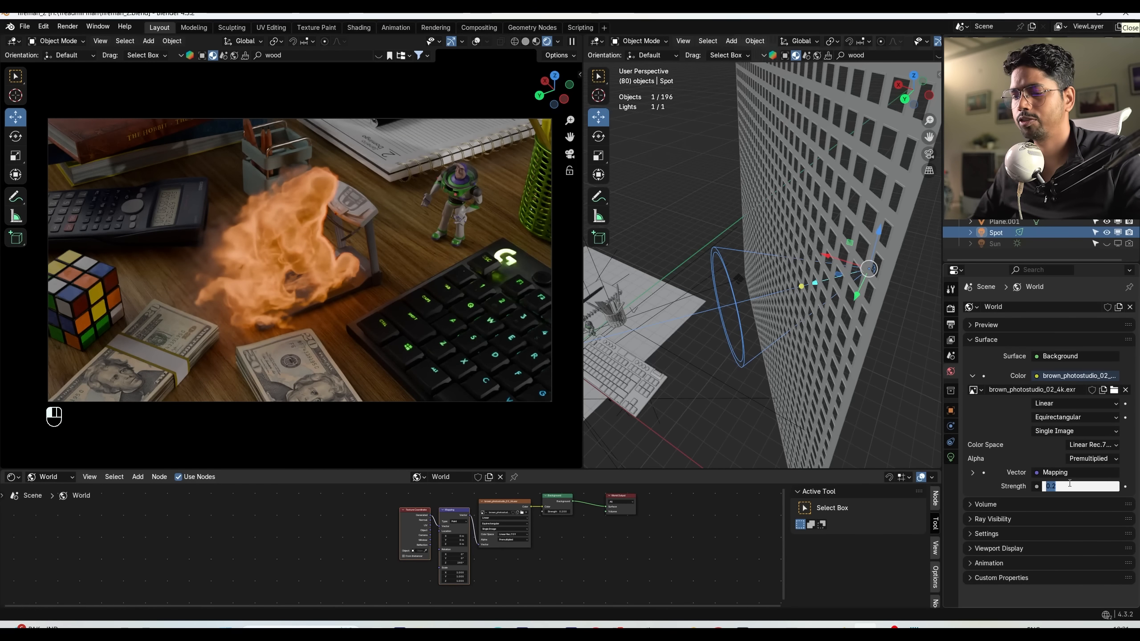
pyautogui.write('.1')
pyautogui.press('Return')
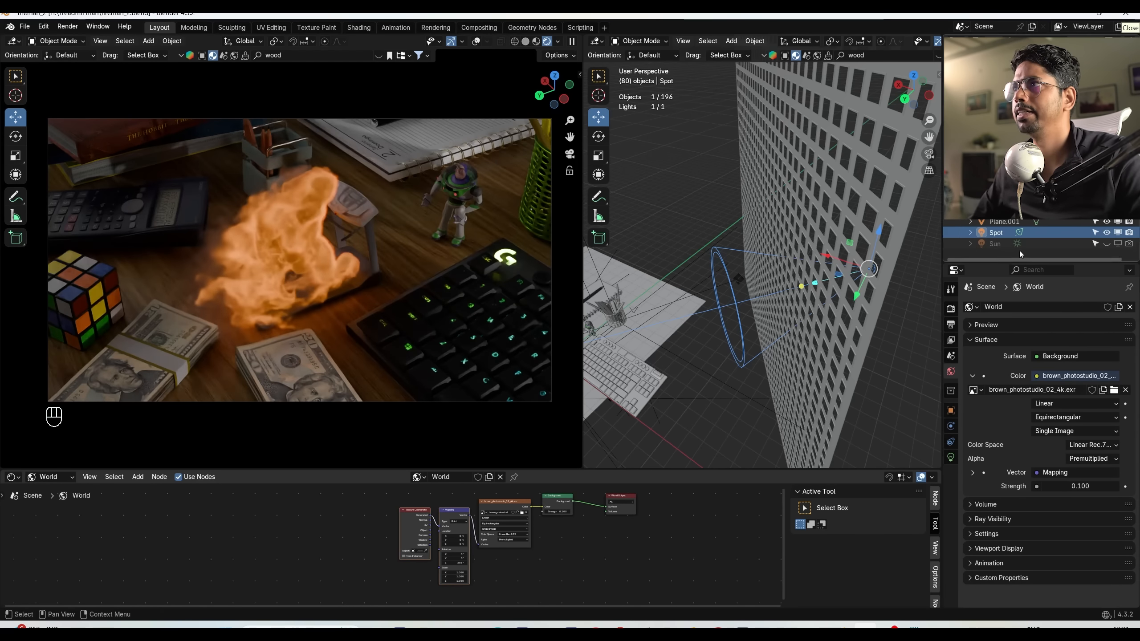
# Color the Spot light a fully saturated blue and set its power to 100000 W.
pyautogui.click(951, 457)
pyautogui.click(1075, 369)
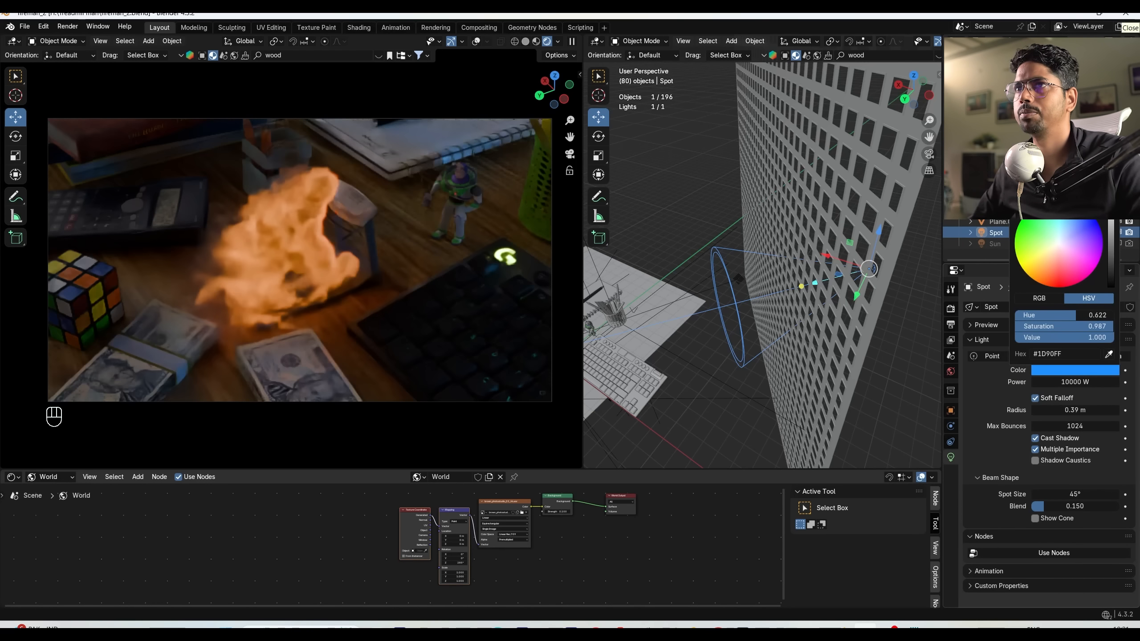
pyautogui.doubleClick(1052, 381)
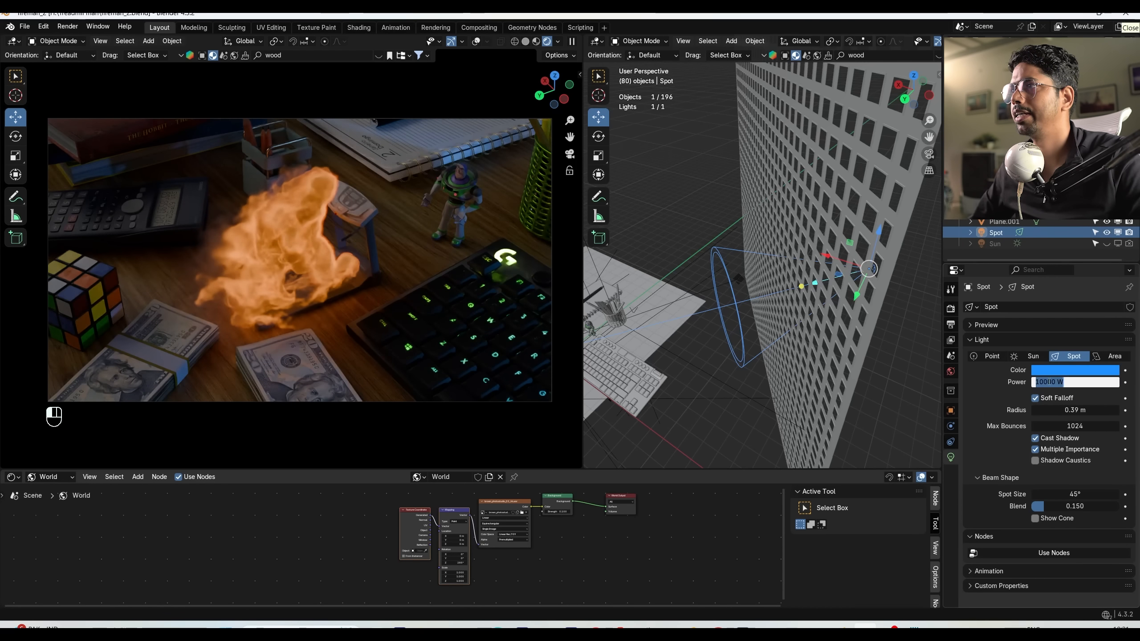
pyautogui.click(1044, 382)
pyautogui.write('0')
pyautogui.press('Return')
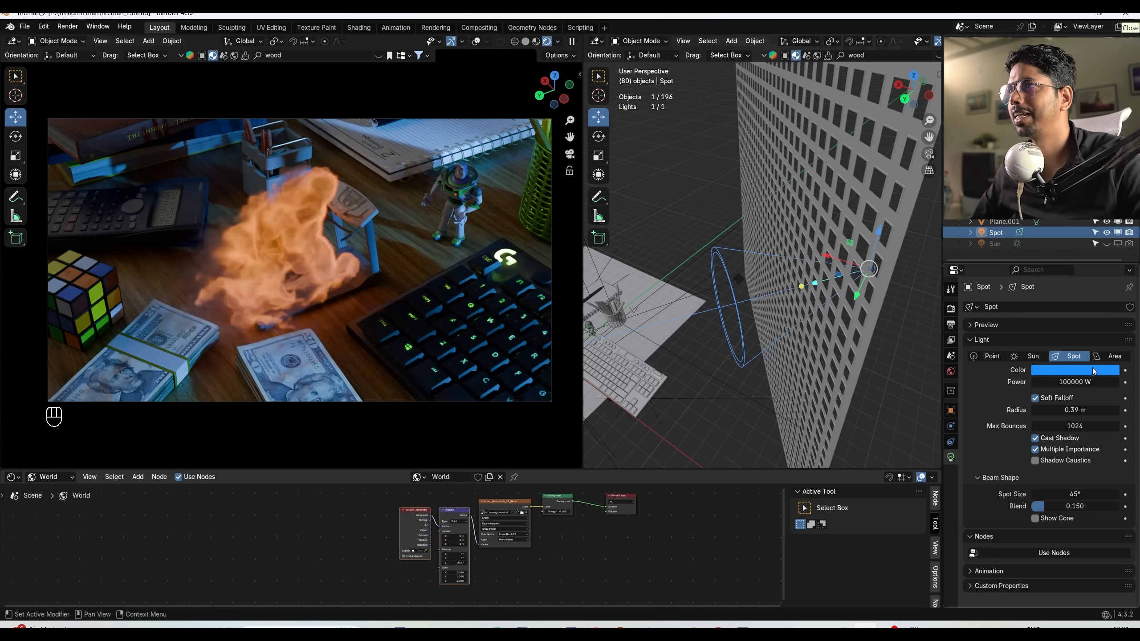
pyautogui.click(1059, 369)
pyautogui.moveTo(1057, 327); pyautogui.dragTo(1110, 327)
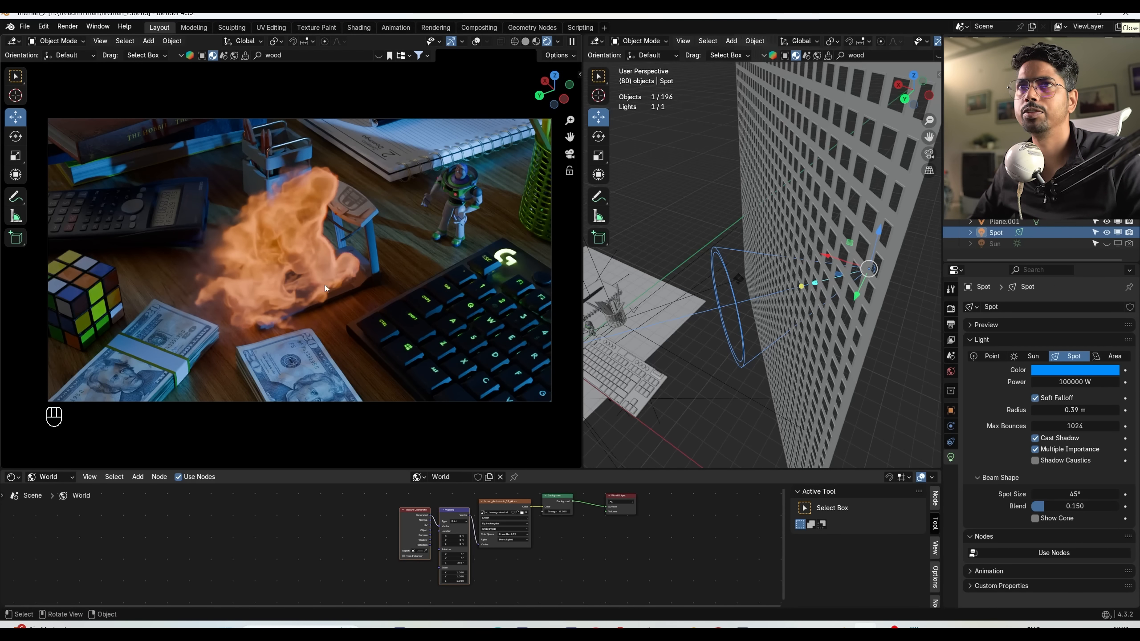
# Save the file and switch the camera viewport to solid shading.
pyautogui.hotkey('ctrl', 's')
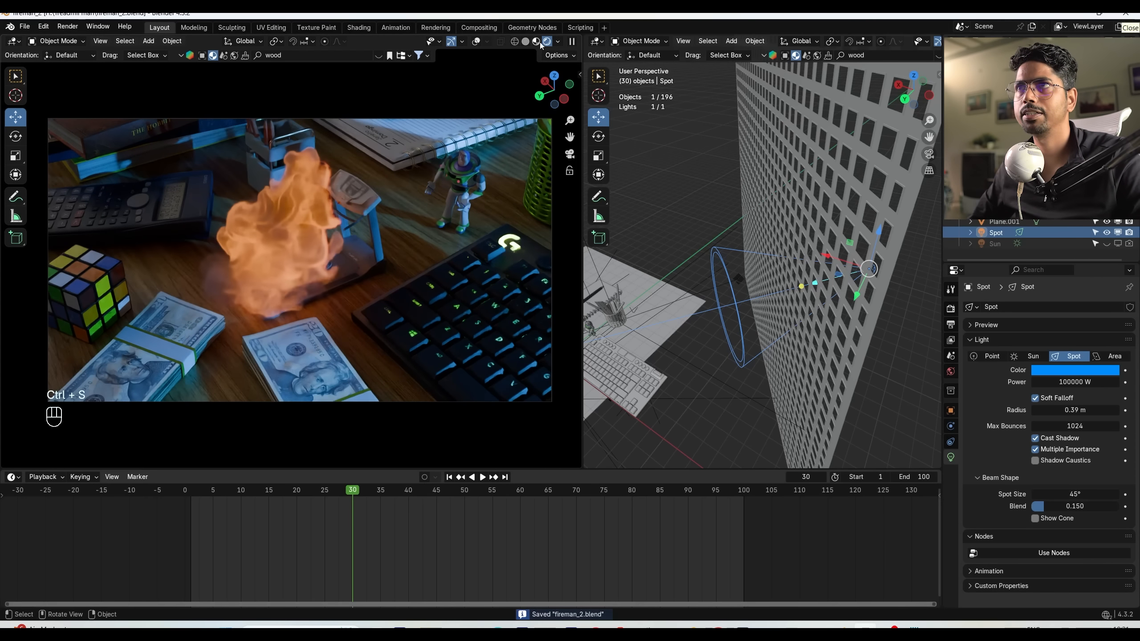
pyautogui.click(526, 42)
pyautogui.hotkey('ctrl', 's')
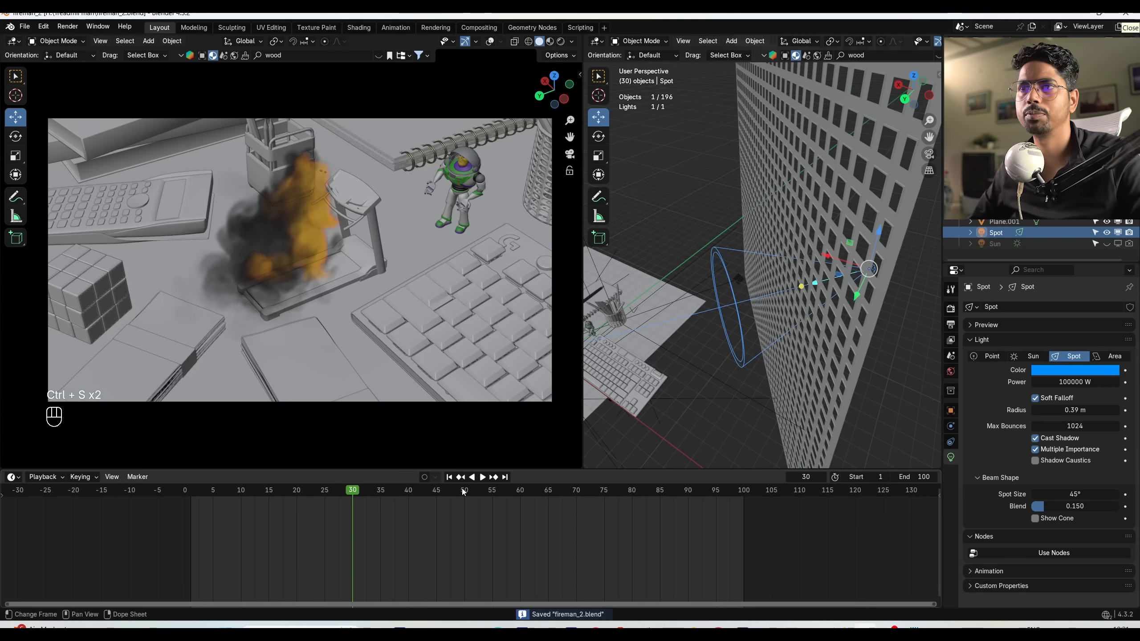
# Play the animation briefly, return to the first frame and save the file.
pyautogui.press('space')
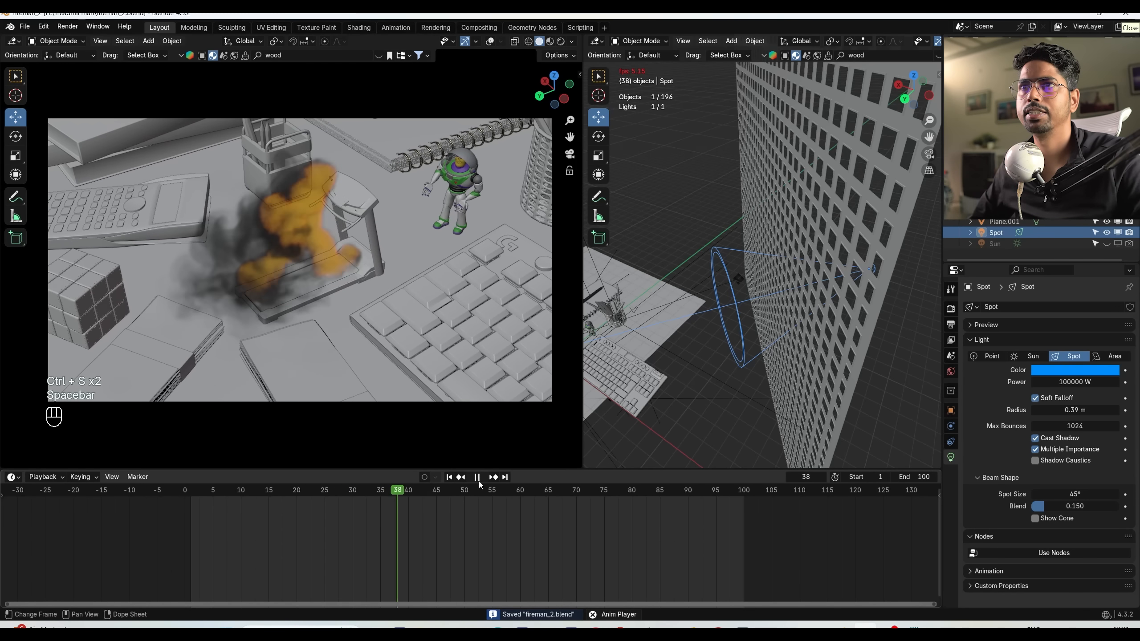
pyautogui.press('space')
pyautogui.click(450, 477)
pyautogui.hotkey('ctrl', 's')
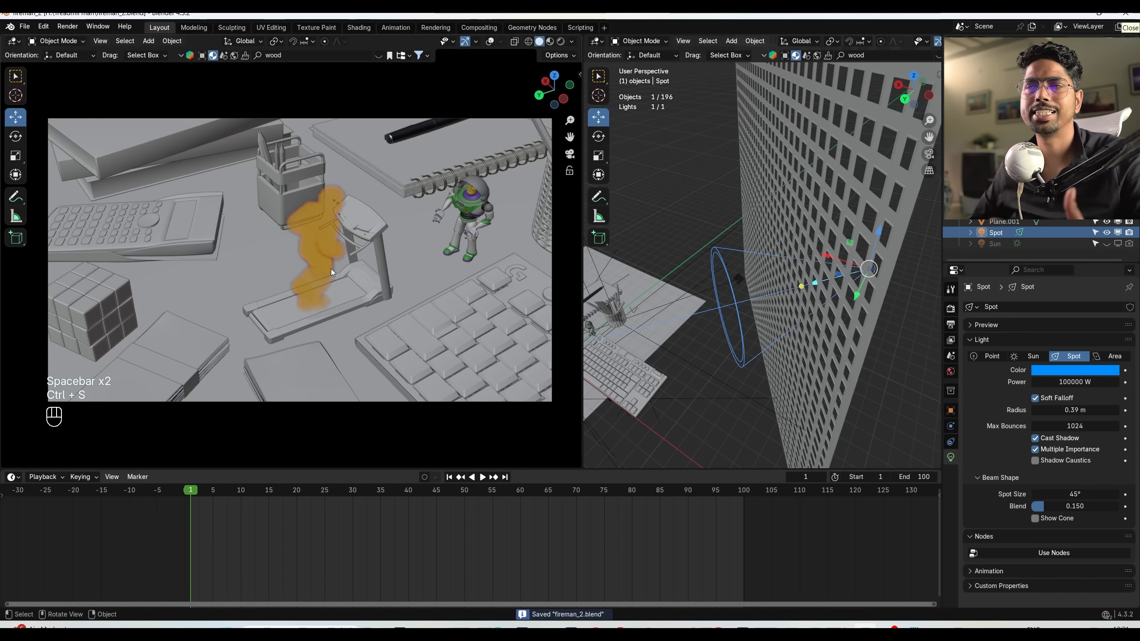
# Join the two 3D viewports into one large camera view with overlays hidden.
pyautogui.rightClick(580, 235)
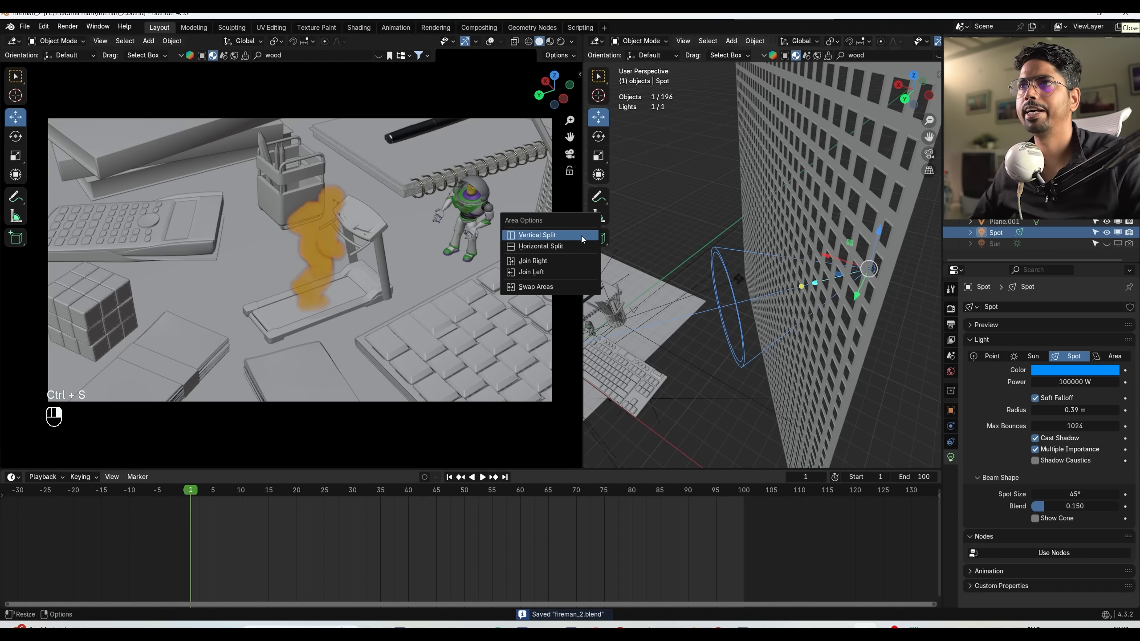
pyautogui.click(556, 261)
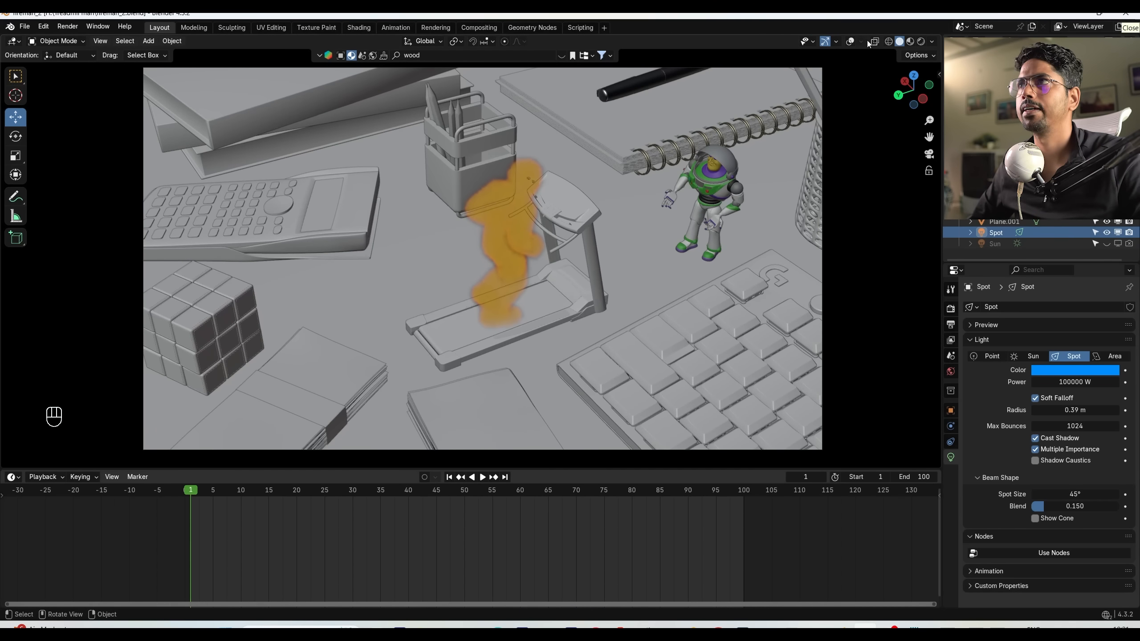
pyautogui.click(851, 42)
pyautogui.click(851, 42)
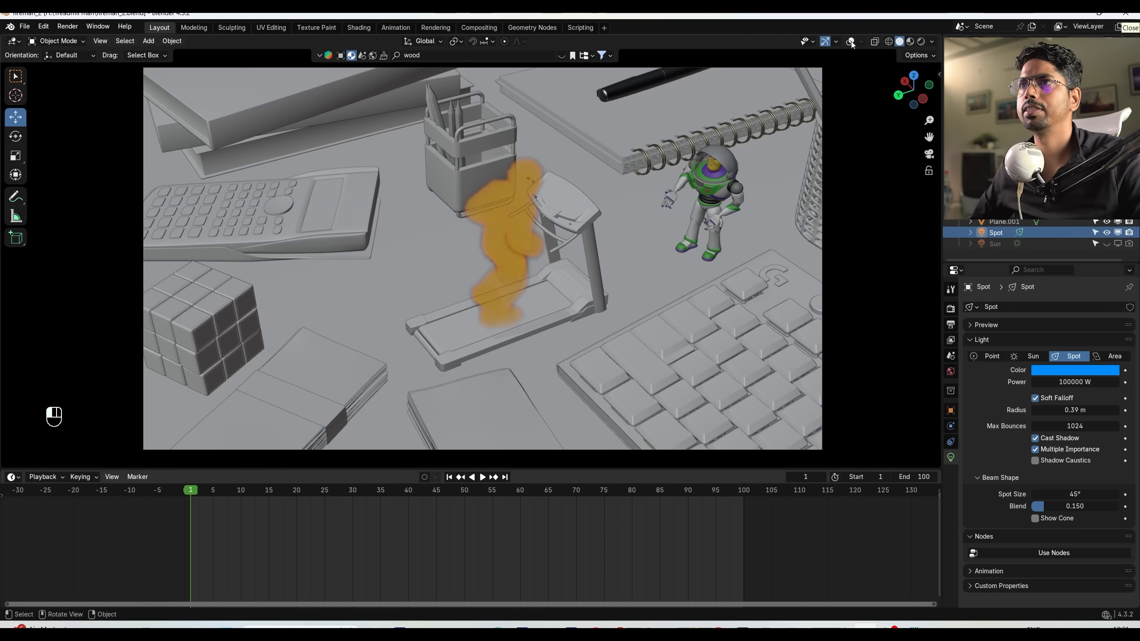
# Render a viewport preview of the whole animation and close the render window.
pyautogui.click(100, 43)
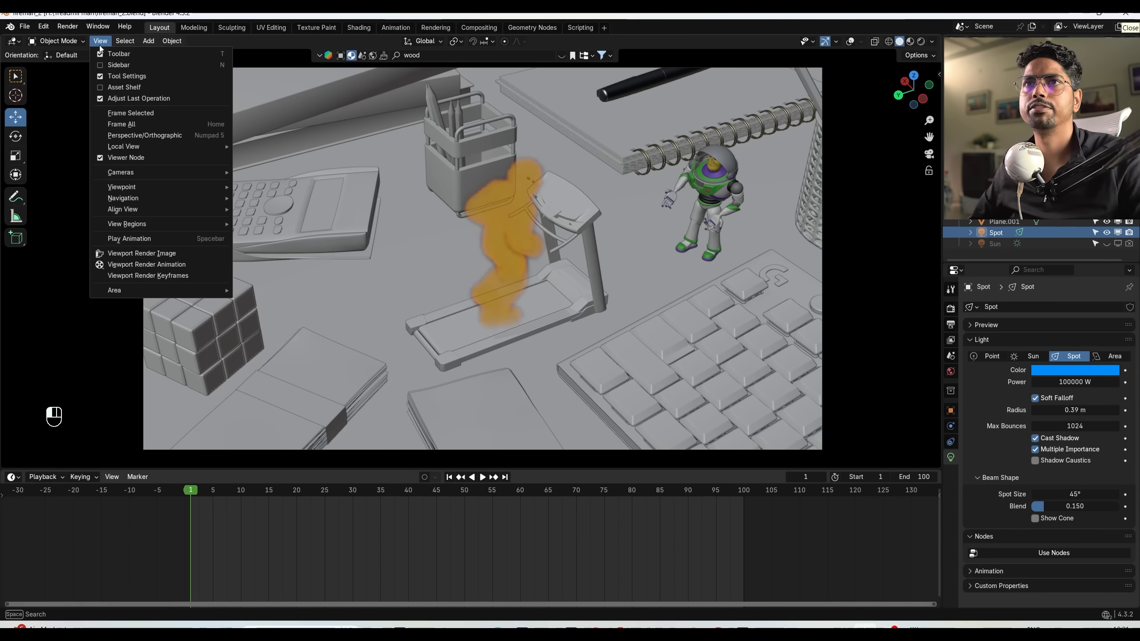
pyautogui.click(143, 263)
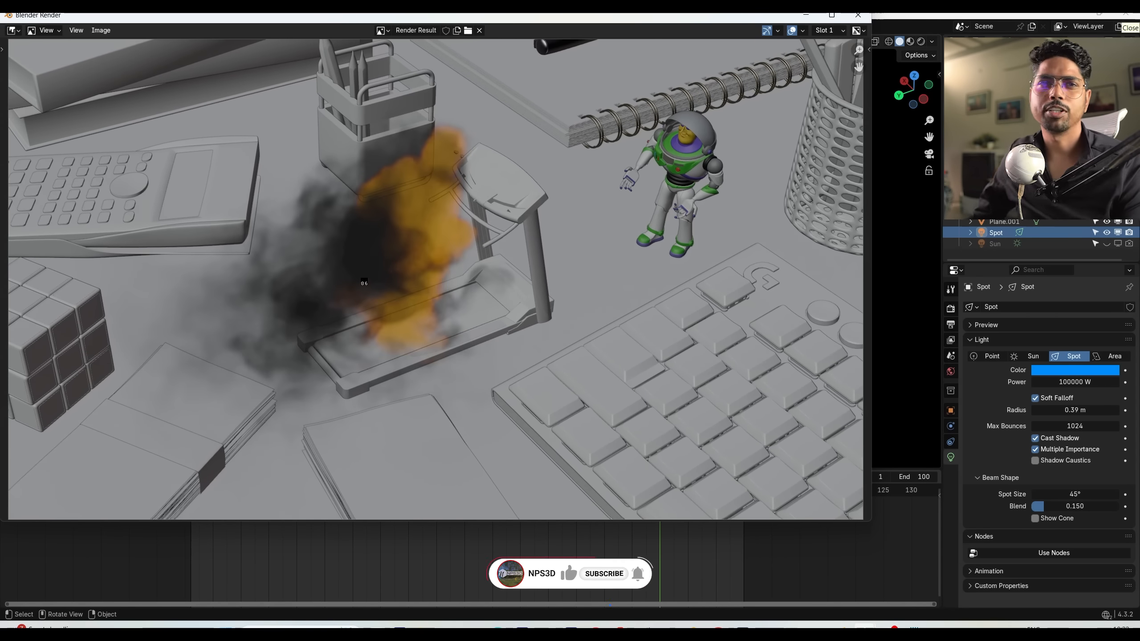
pyautogui.click(891, 580)
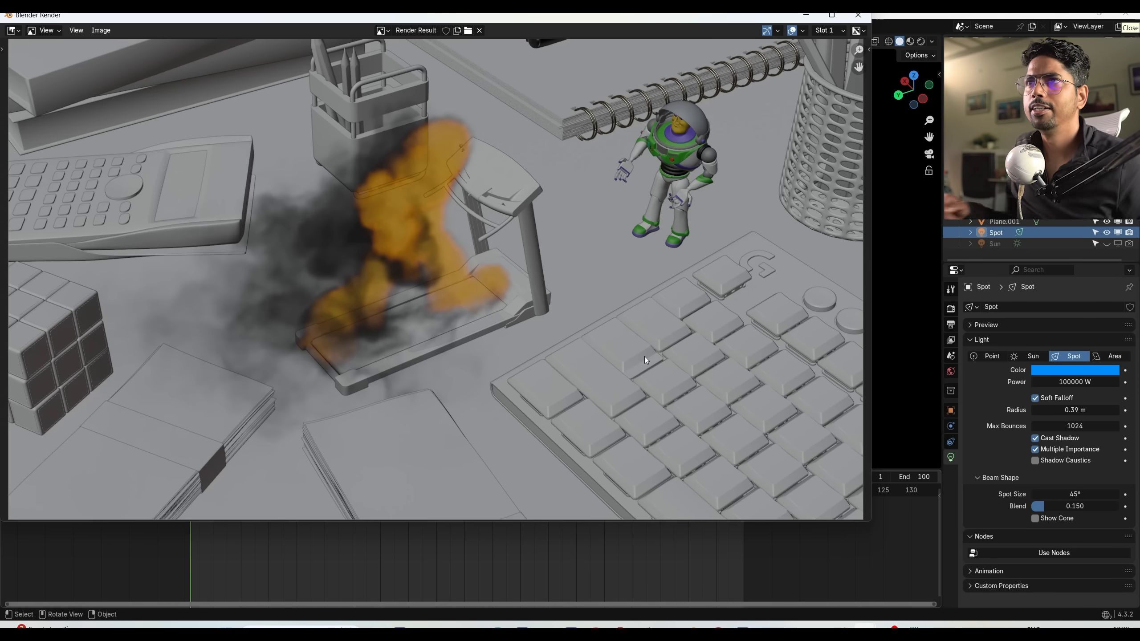
pyautogui.click(859, 16)
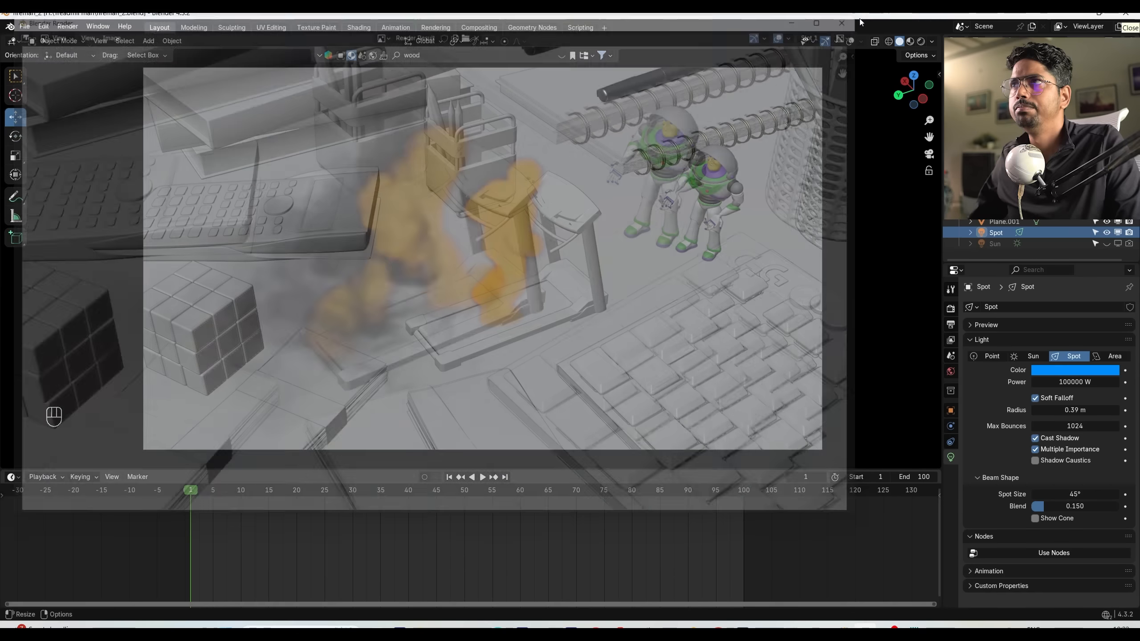
# Watch the rendered preview in the animation player, close the player and save the file.
pyautogui.click(65, 27)
pyautogui.click(83, 95)
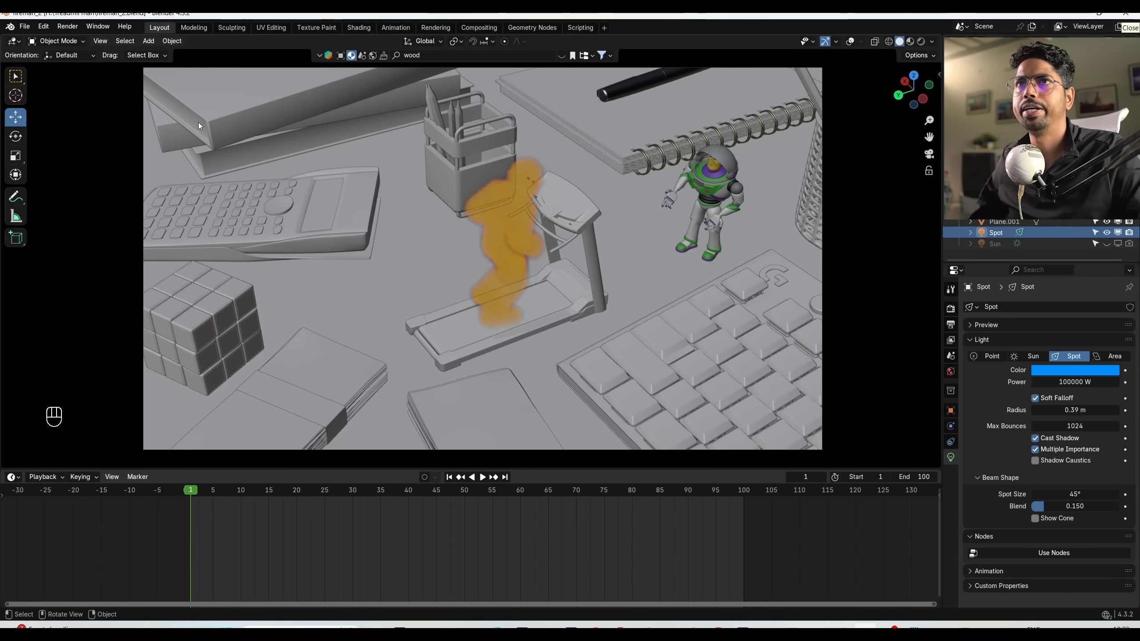
pyautogui.moveTo(446, 134); pyautogui.dragTo(544, 47)
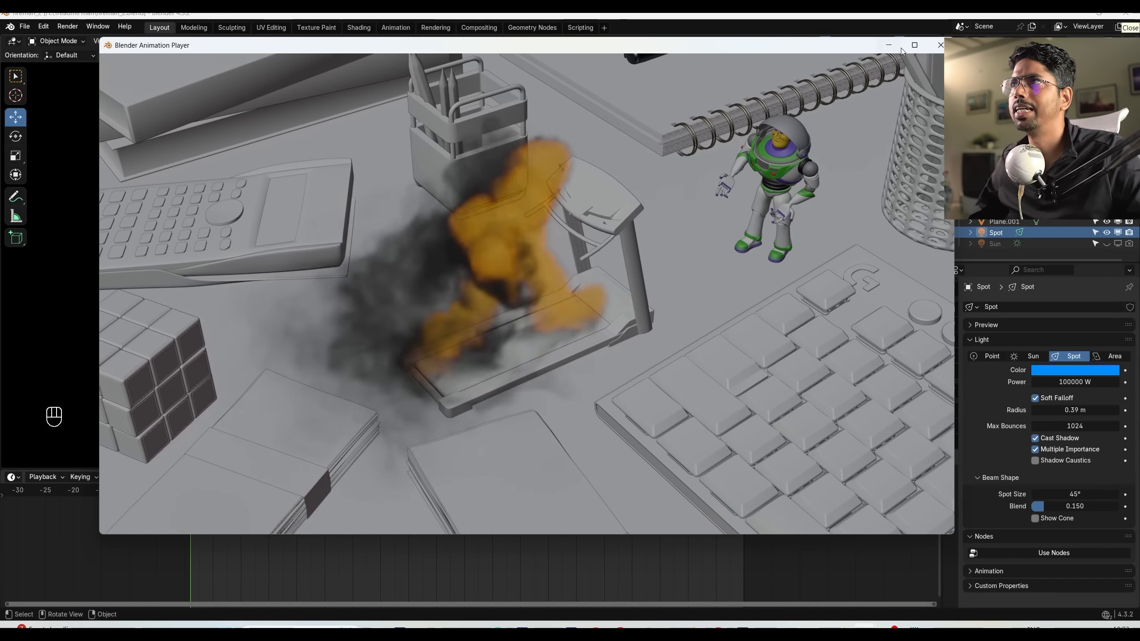
pyautogui.click(940, 45)
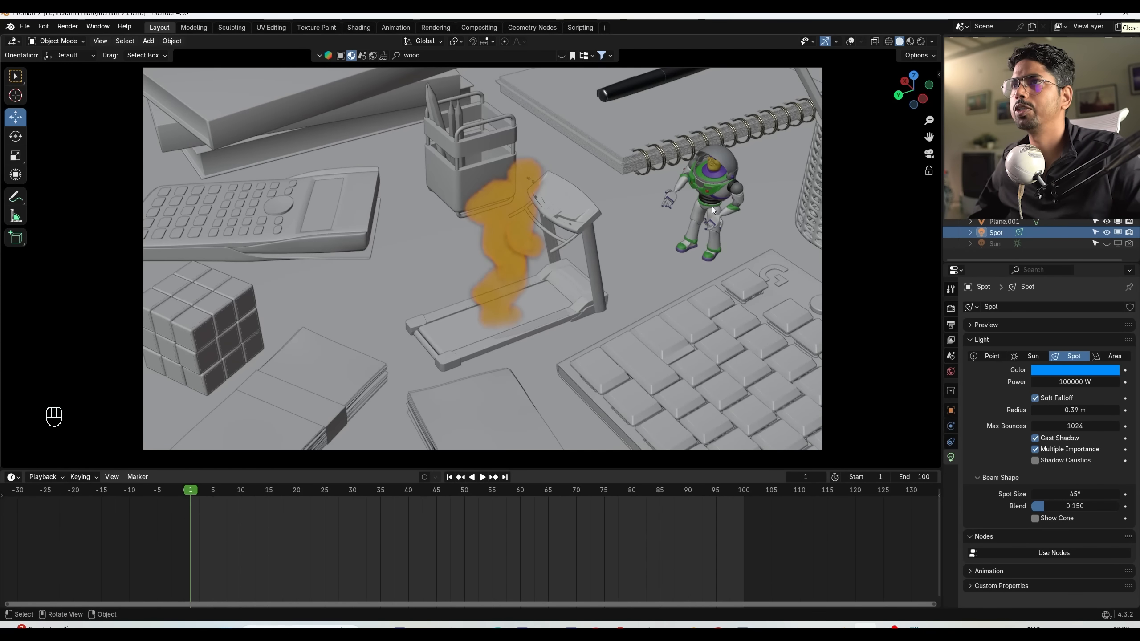
pyautogui.hotkey('ctrl', 's')
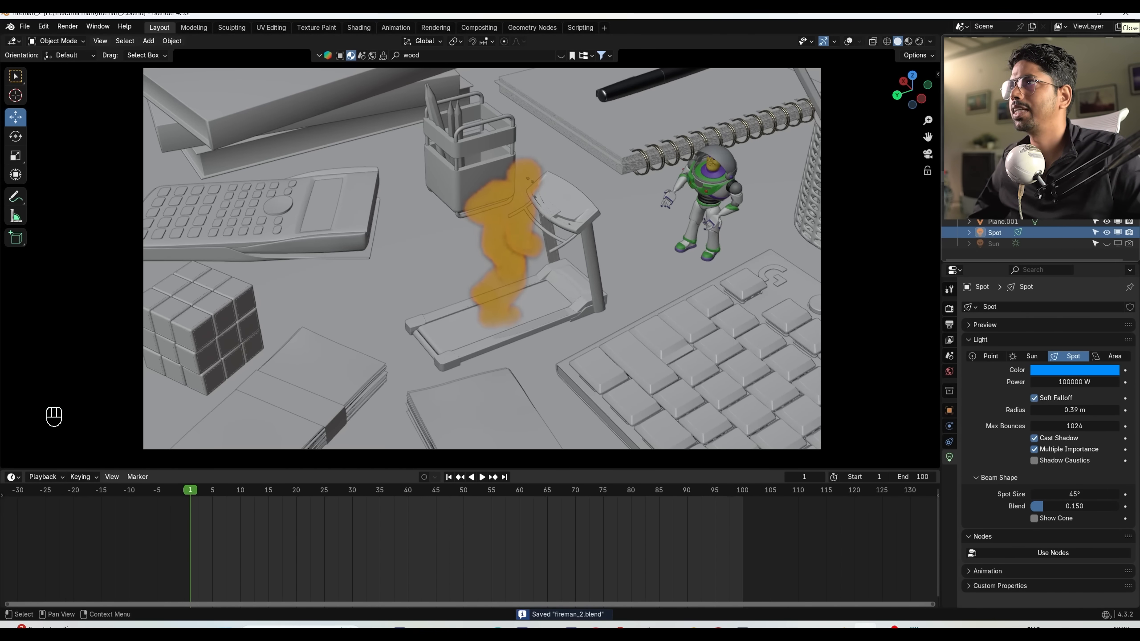
# Show the viewport overlays and free all baked cache data of the Smoke Domain.
pyautogui.click(848, 41)
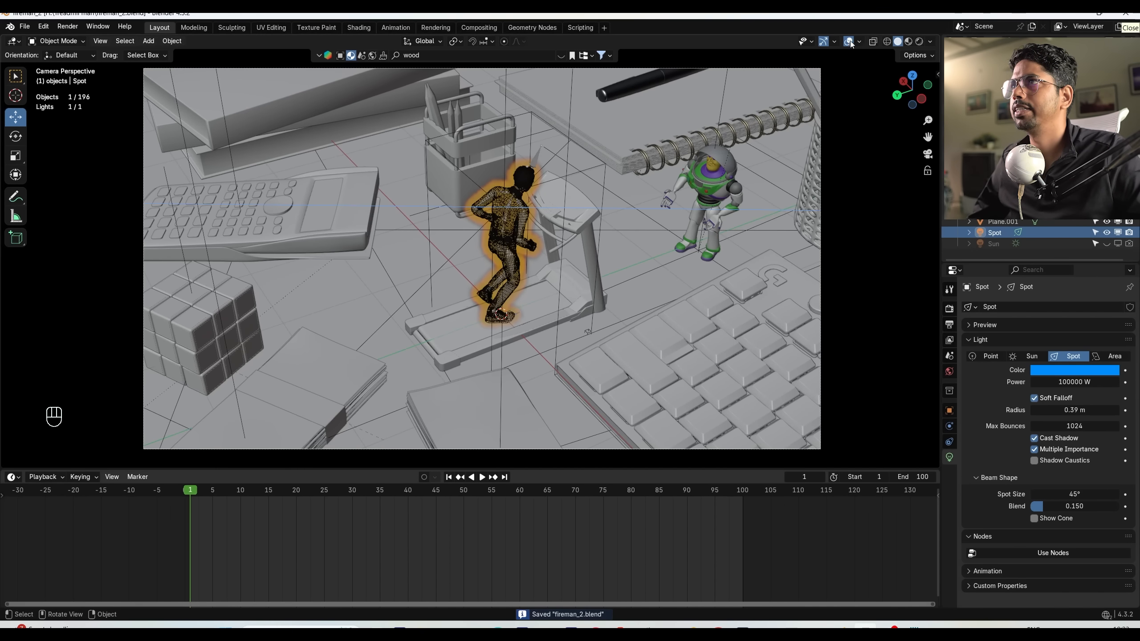
pyautogui.click(593, 170)
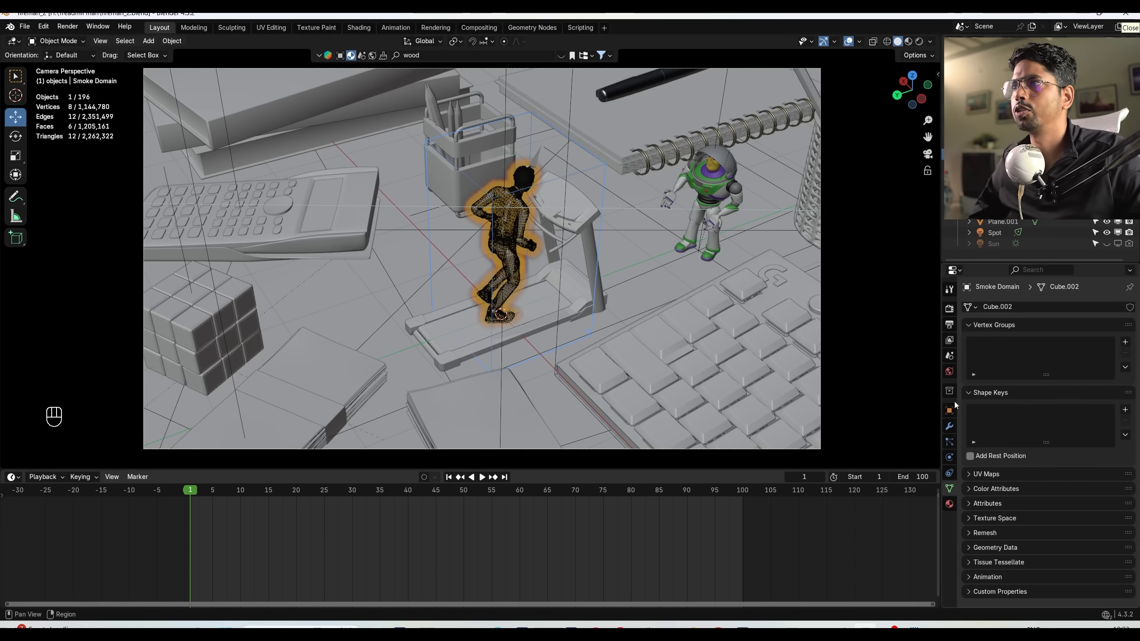
pyautogui.click(950, 458)
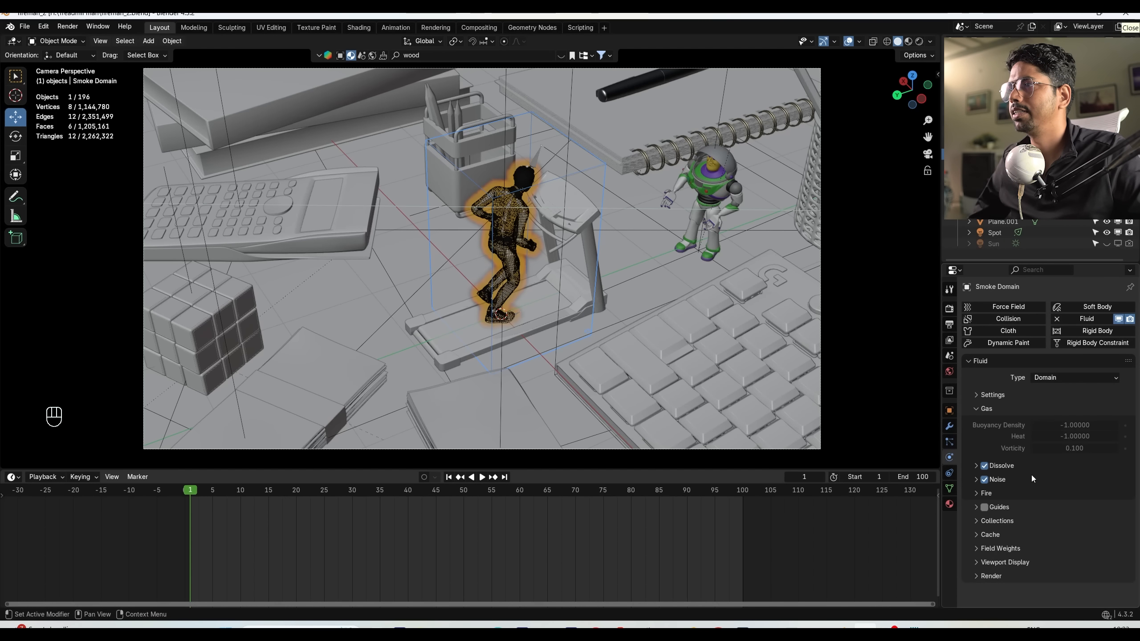
pyautogui.click(983, 537)
pyautogui.scroll(-5, 992, 530)
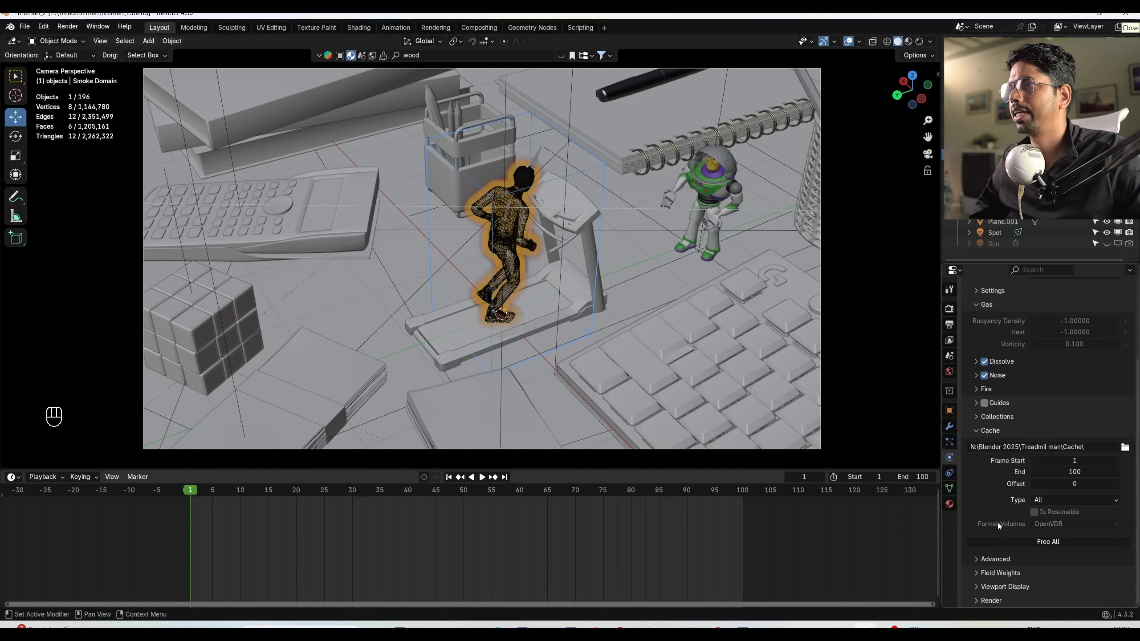
pyautogui.click(1049, 542)
# Expand the Smoke Domain's fluid settings and set the Time Scale to 0.7.
pyautogui.scroll(5, 1012, 477)
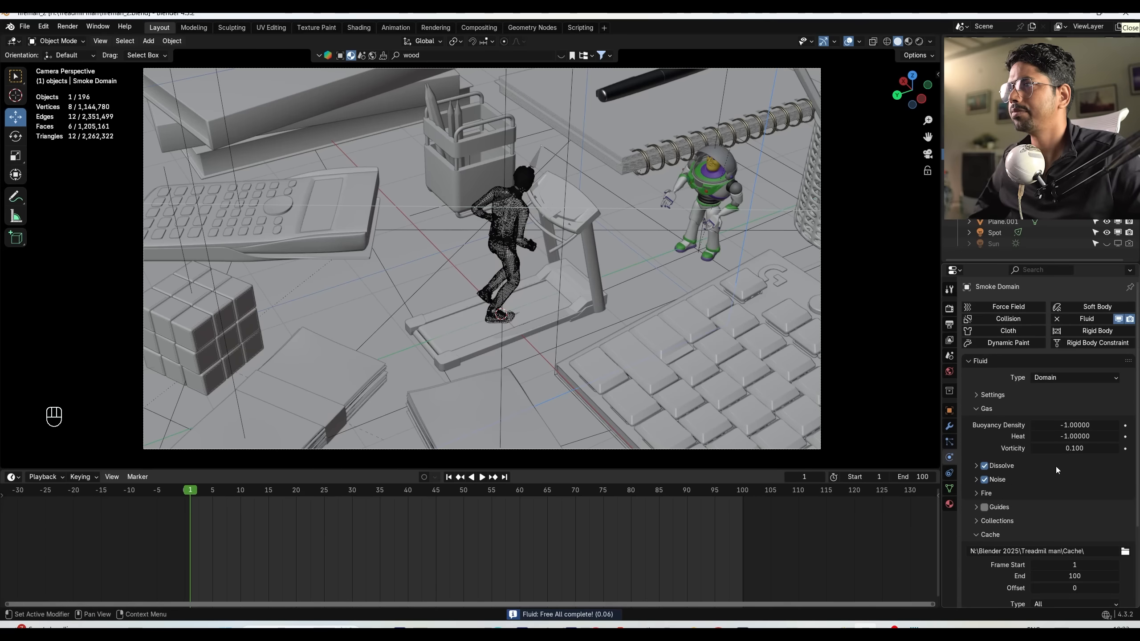
pyautogui.click(997, 395)
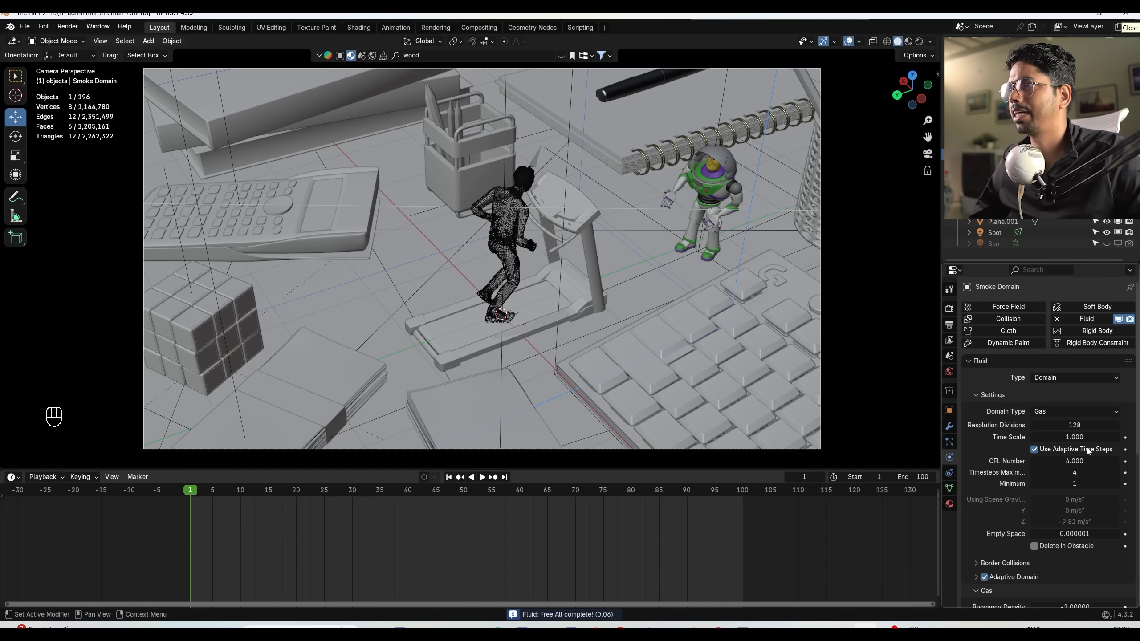
pyautogui.press('BackSpace')
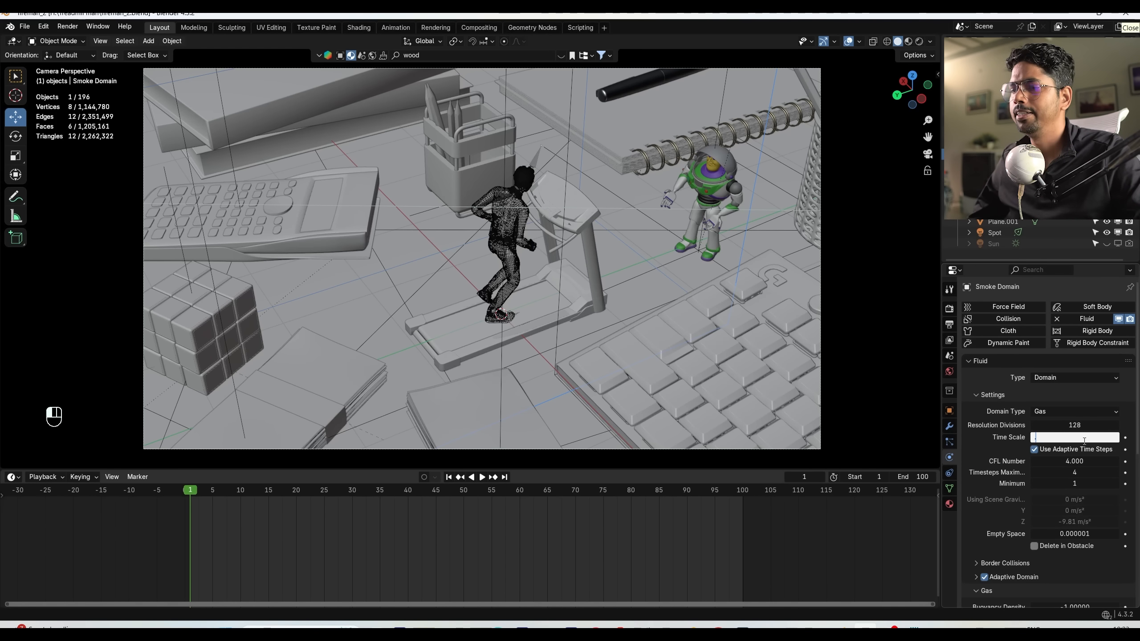
pyautogui.write('.7')
pyautogui.press('Return')
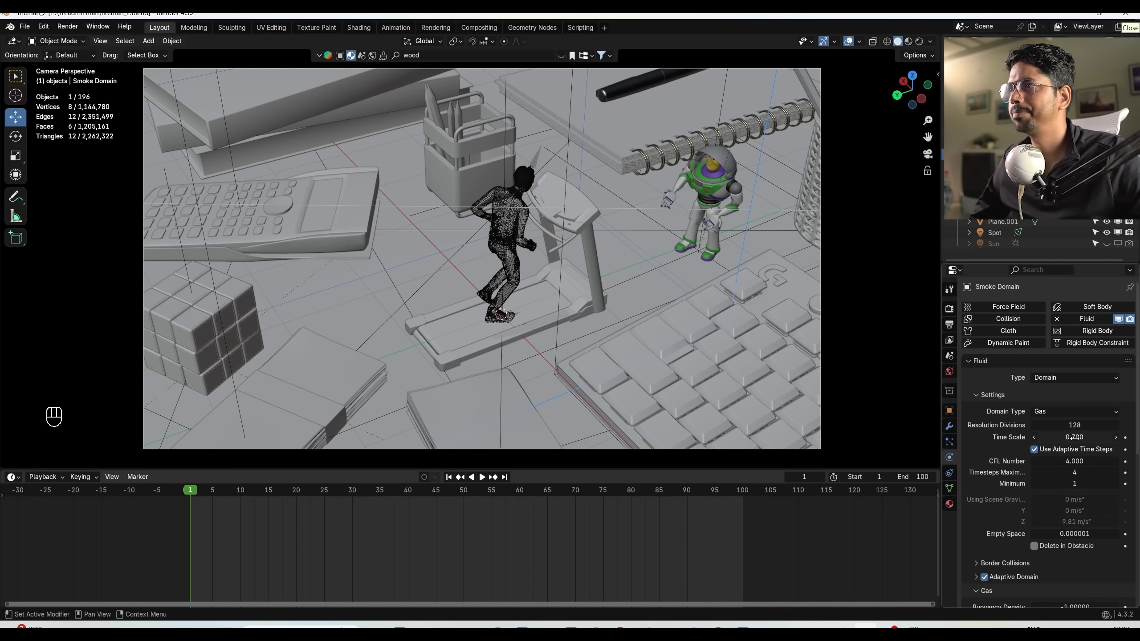
# Set the Smoke Domain's Resolution Divisions to 180 and save the file.
pyautogui.click(1083, 425)
pyautogui.write('18')
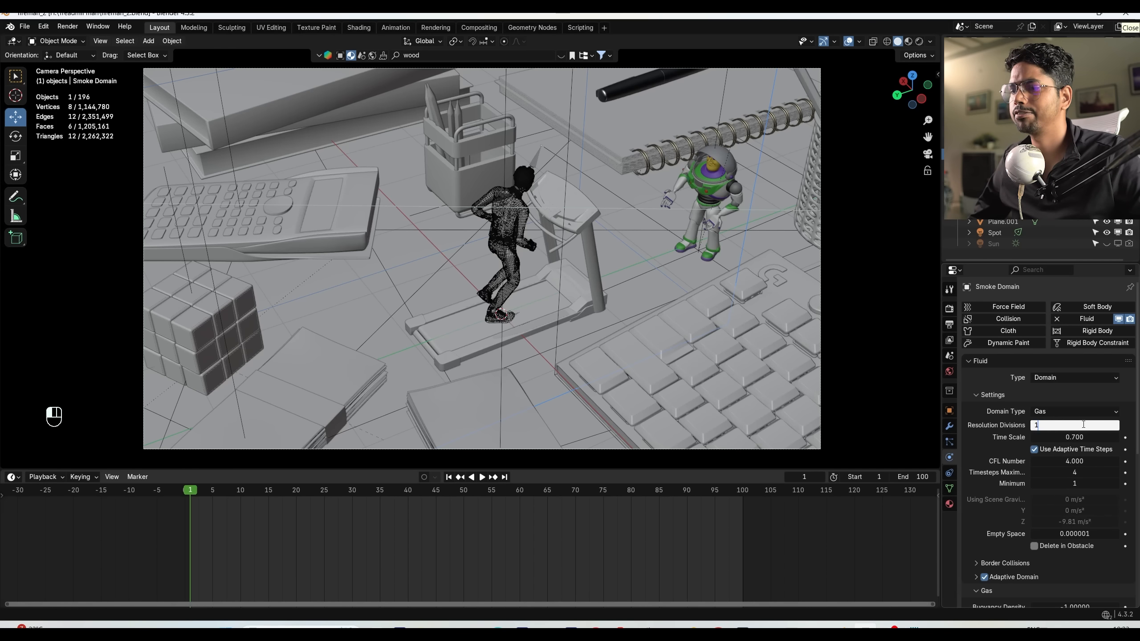
pyautogui.press('Return')
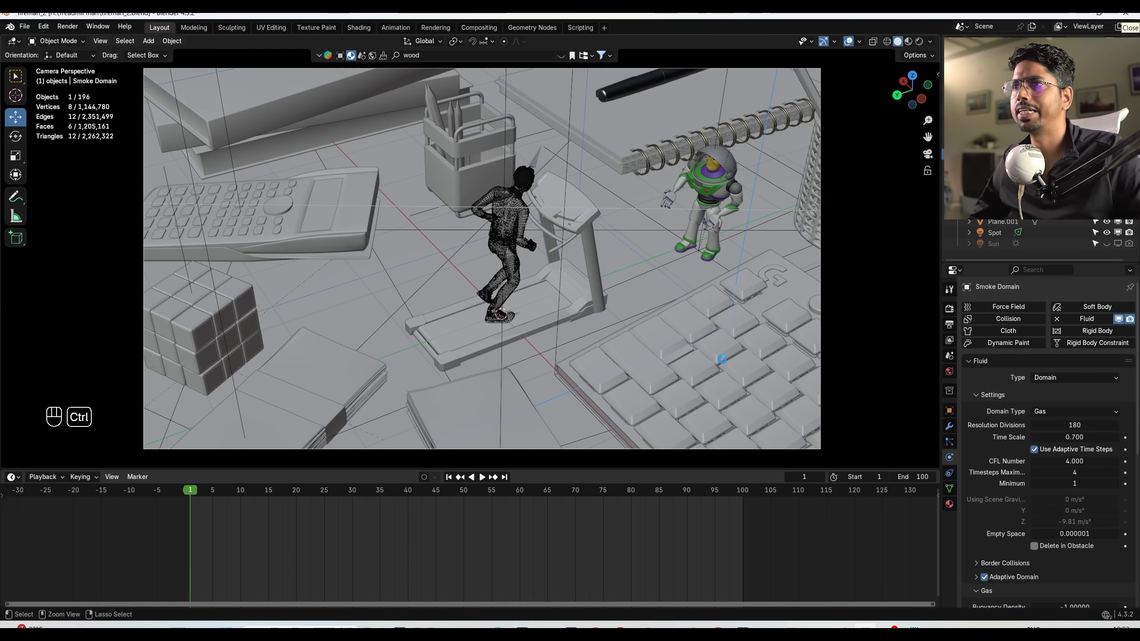
pyautogui.hotkey('ctrl', 's')
# Review the Smoke Domain's Adaptive Domain and Dissolve settings and save the file.
pyautogui.scroll(-10, 1015, 510)
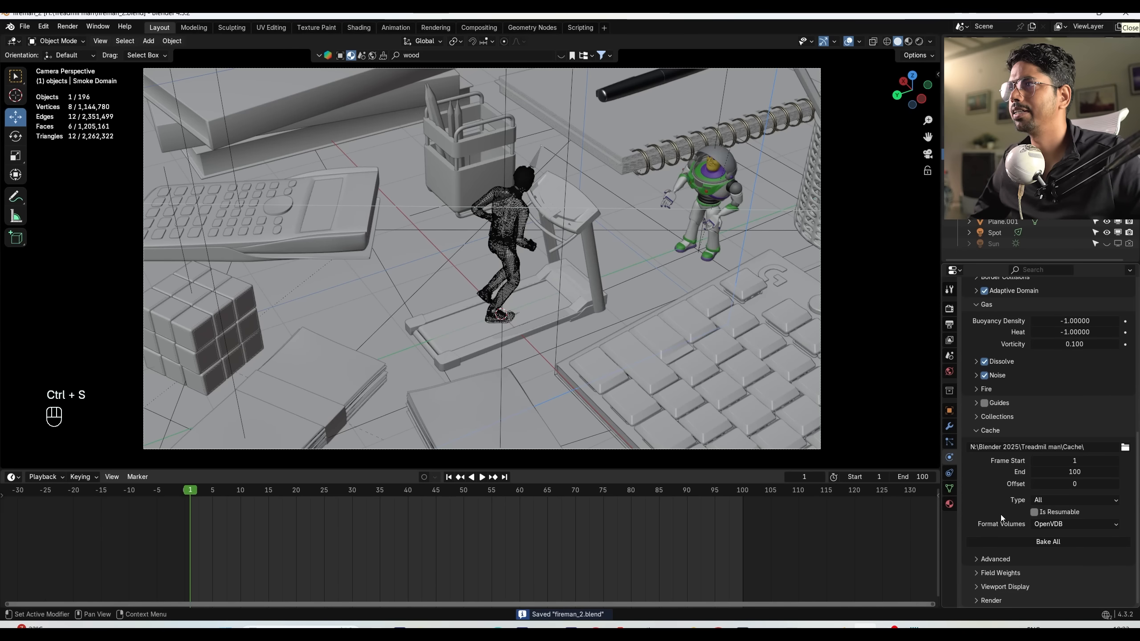
pyautogui.scroll(5, 1001, 515)
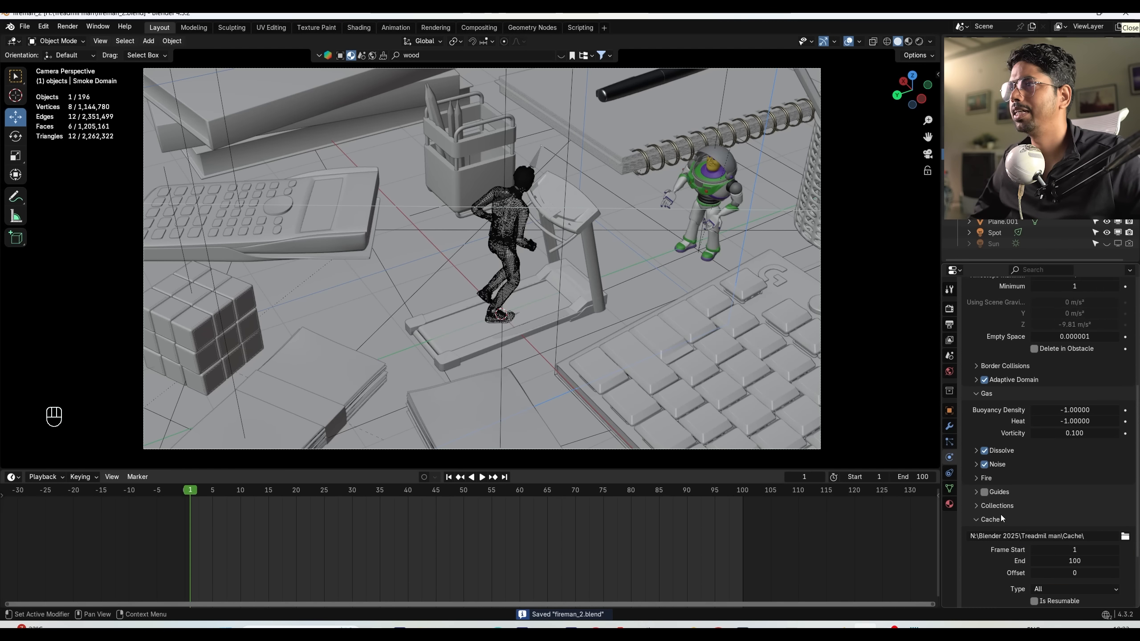
pyautogui.click(1016, 381)
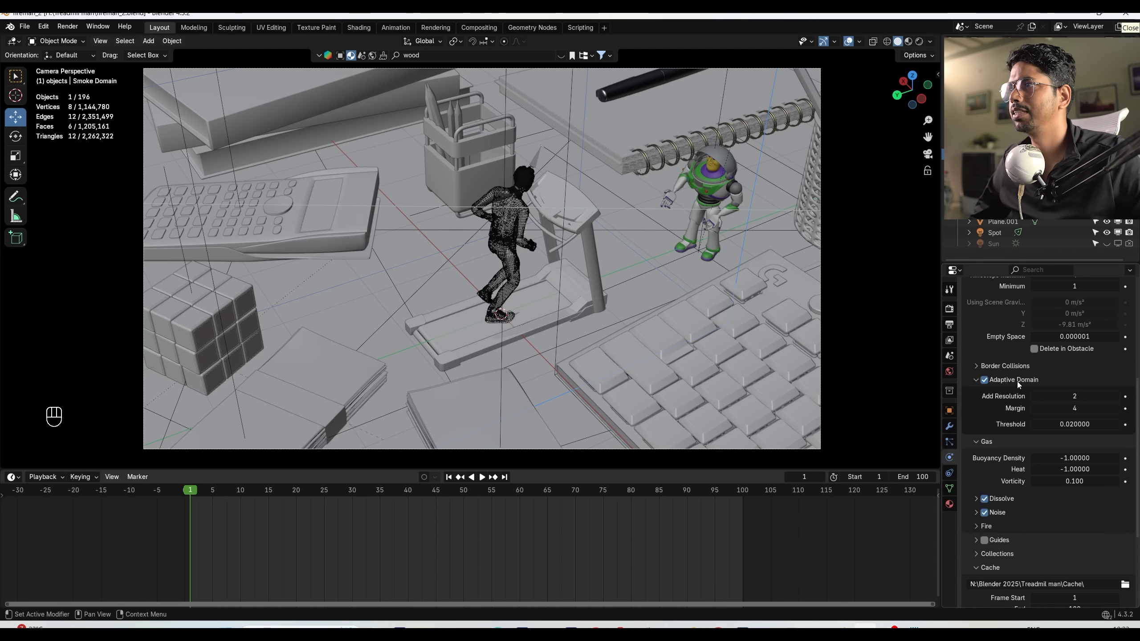
pyautogui.click(1017, 382)
pyautogui.click(1000, 450)
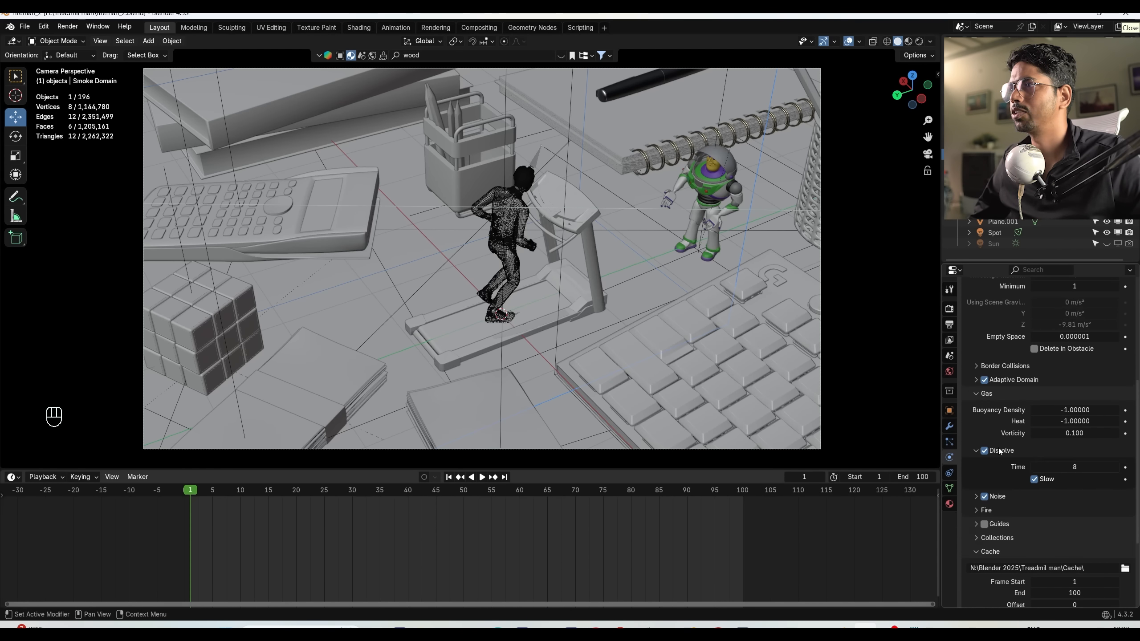
pyautogui.click(1025, 453)
pyautogui.scroll(-5, 1007, 485)
pyautogui.hotkey('ctrl', 's')
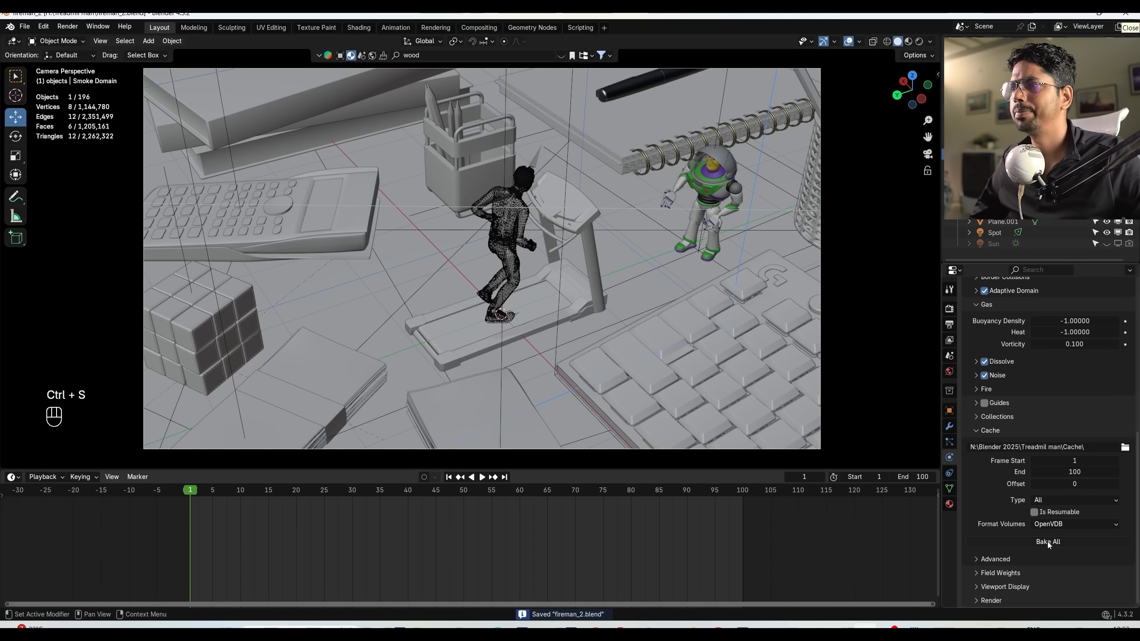
# Review the scene's render sampling, output path, file format and output color management settings, and save the file.
pyautogui.click(948, 309)
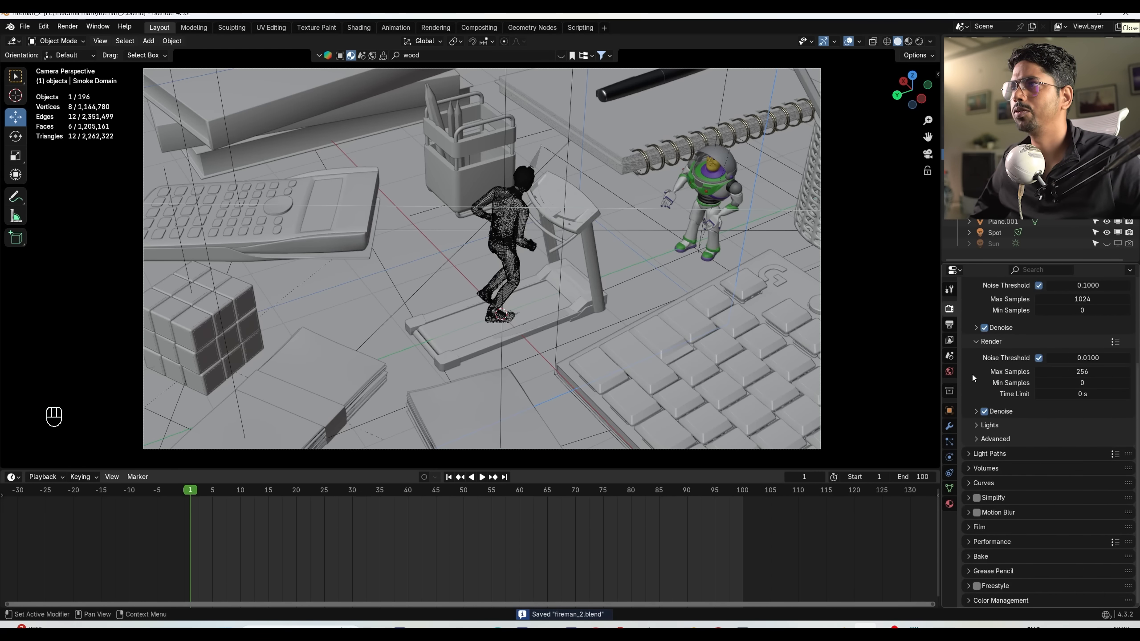
pyautogui.click(949, 324)
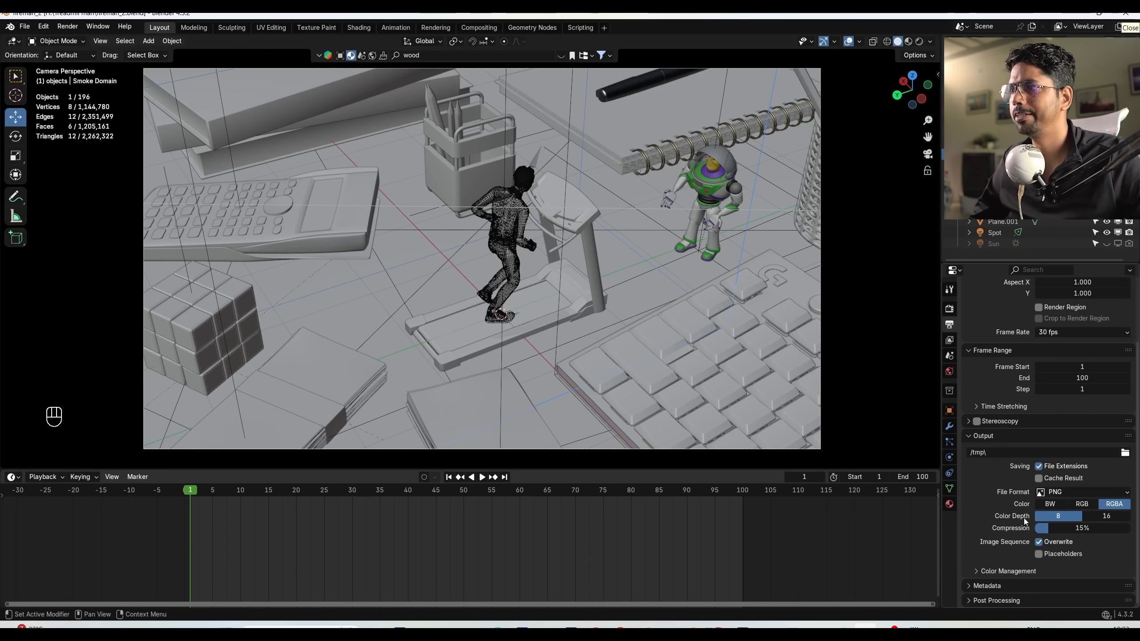
pyautogui.click(1017, 574)
pyautogui.scroll(-5, 1009, 533)
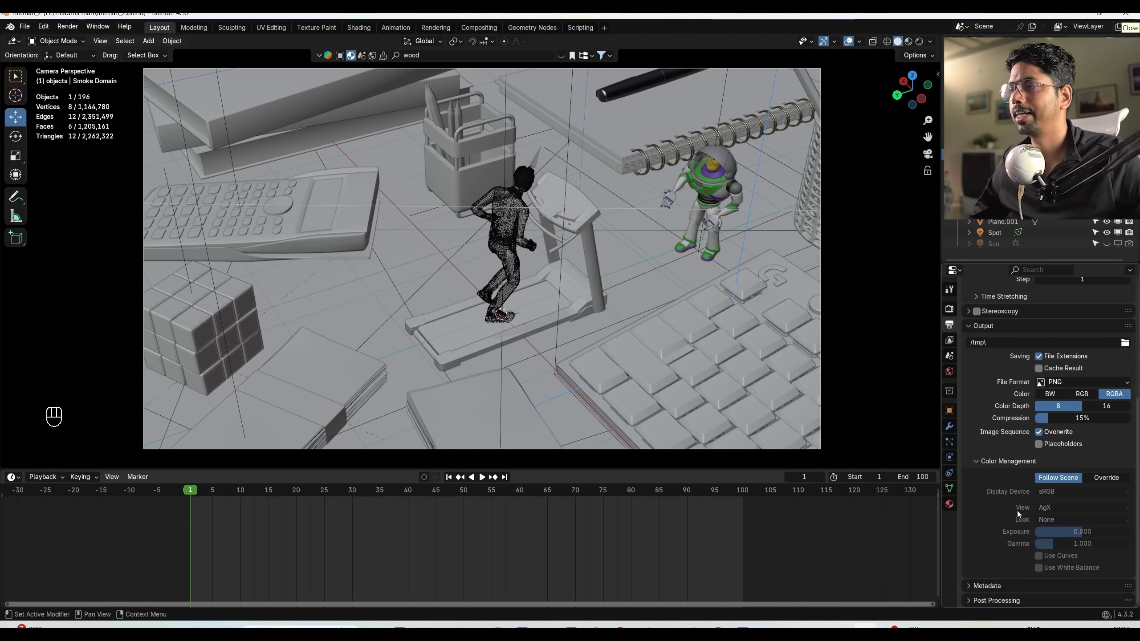
pyautogui.scroll(3, 1015, 505)
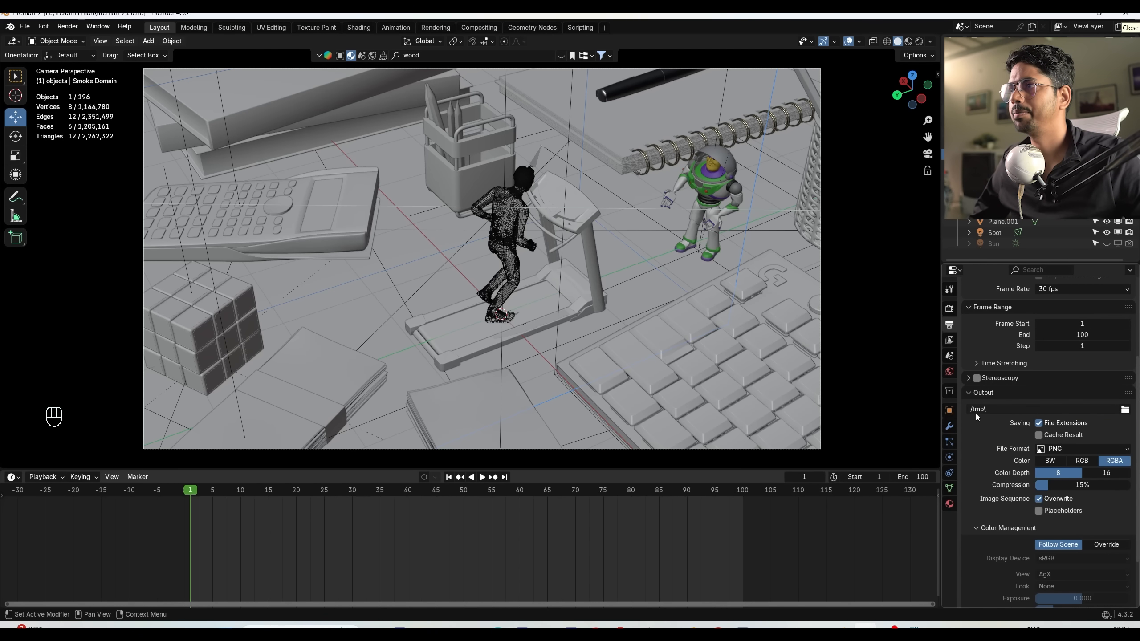
pyautogui.click(67, 26)
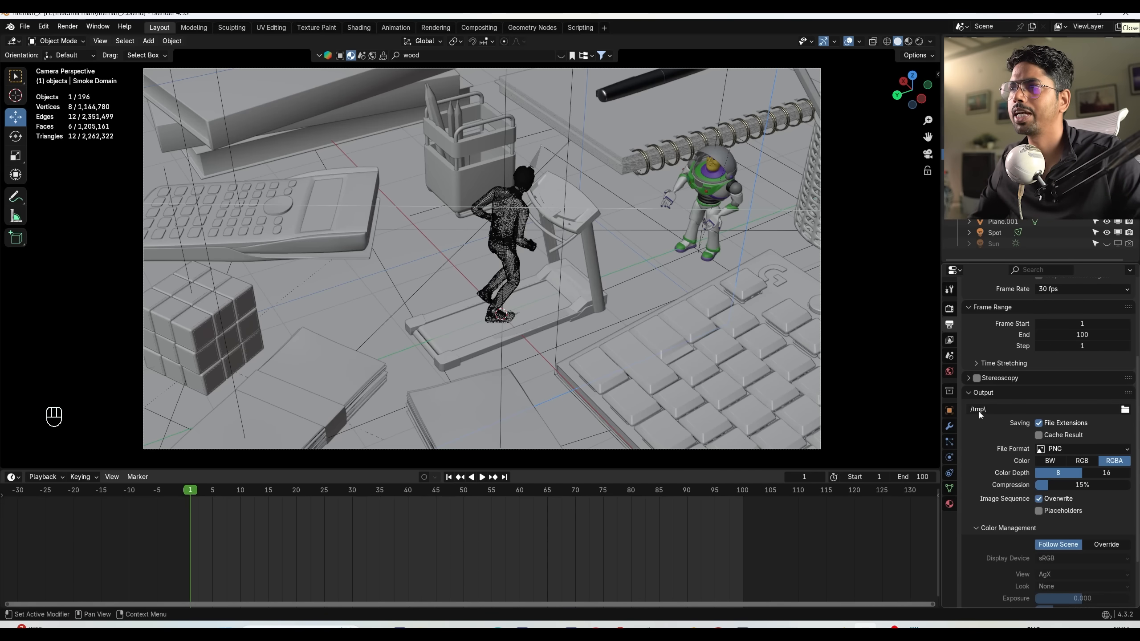
pyautogui.click(949, 308)
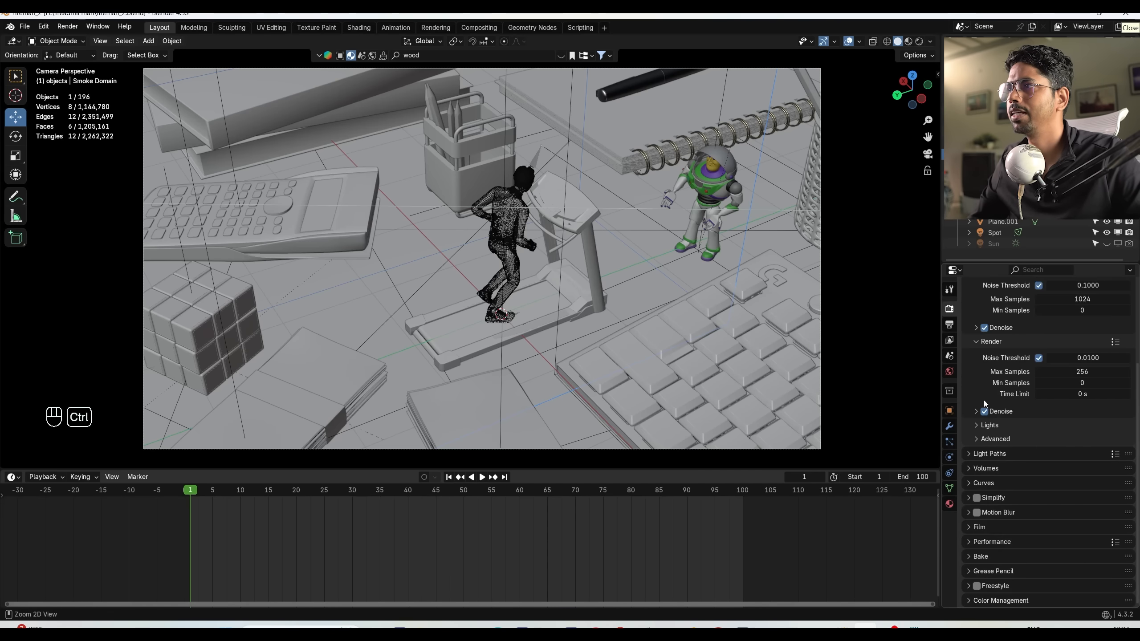
pyautogui.hotkey('ctrl', 's')
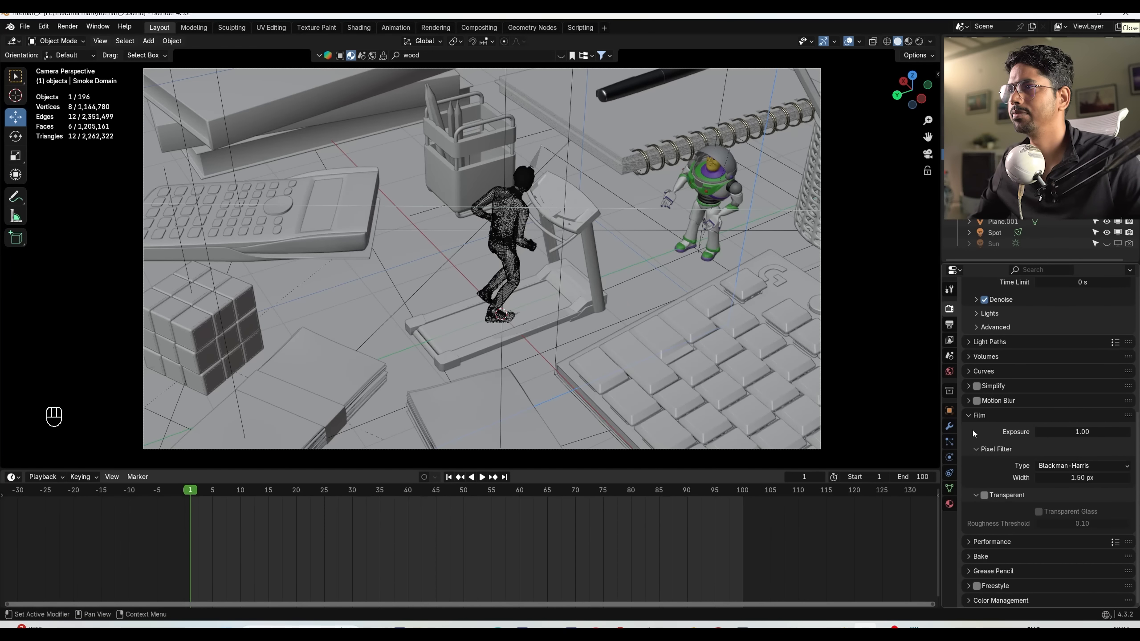
# Save the file and bake all fluid data of the Smoke Domain.
pyautogui.click(949, 458)
pyautogui.hotkey('ctrl', 's')
pyautogui.scroll(-4, 1028, 518)
pyautogui.scroll(-3, 1028, 519)
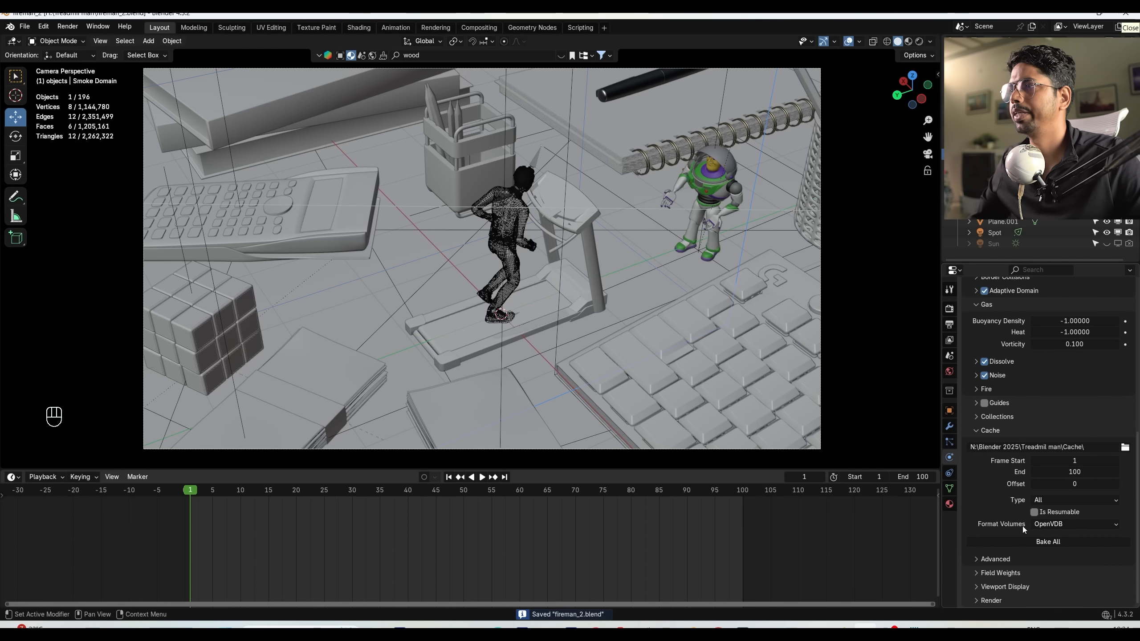
pyautogui.click(1051, 542)
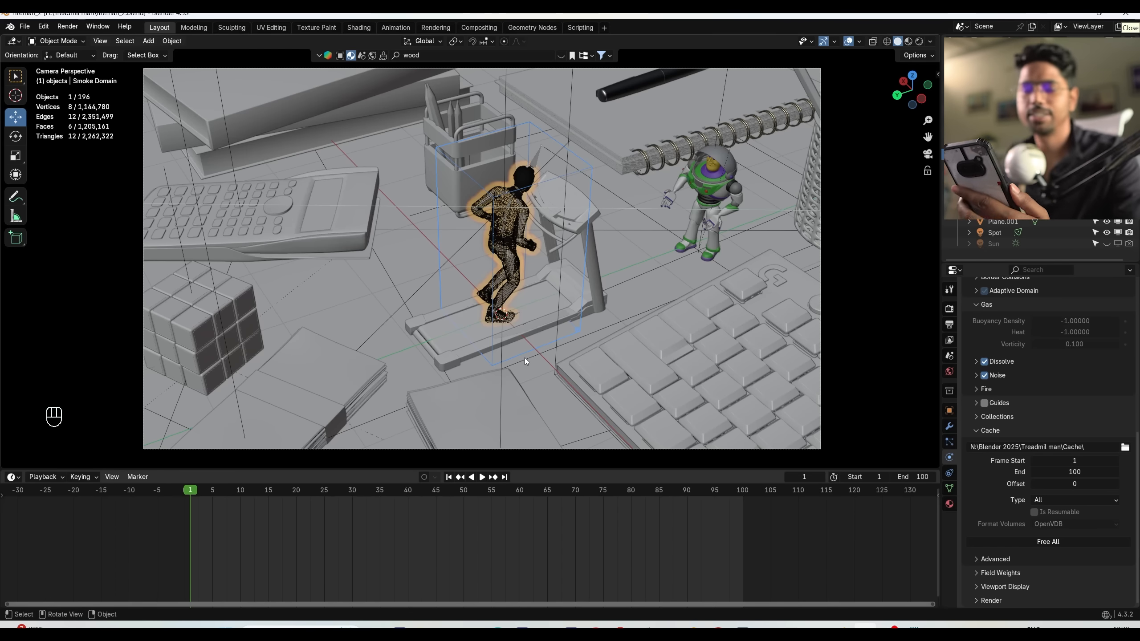
# Play the baked animation up to frame 33 to check the fire and smoke around the runner.
pyautogui.click(479, 480)
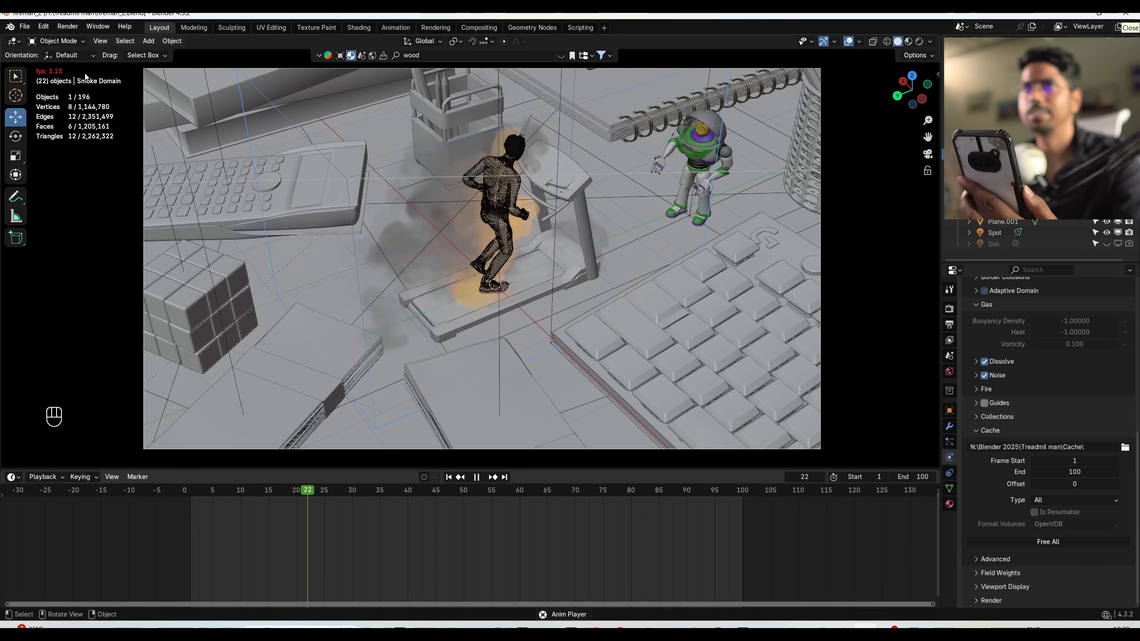
pyautogui.press('space')
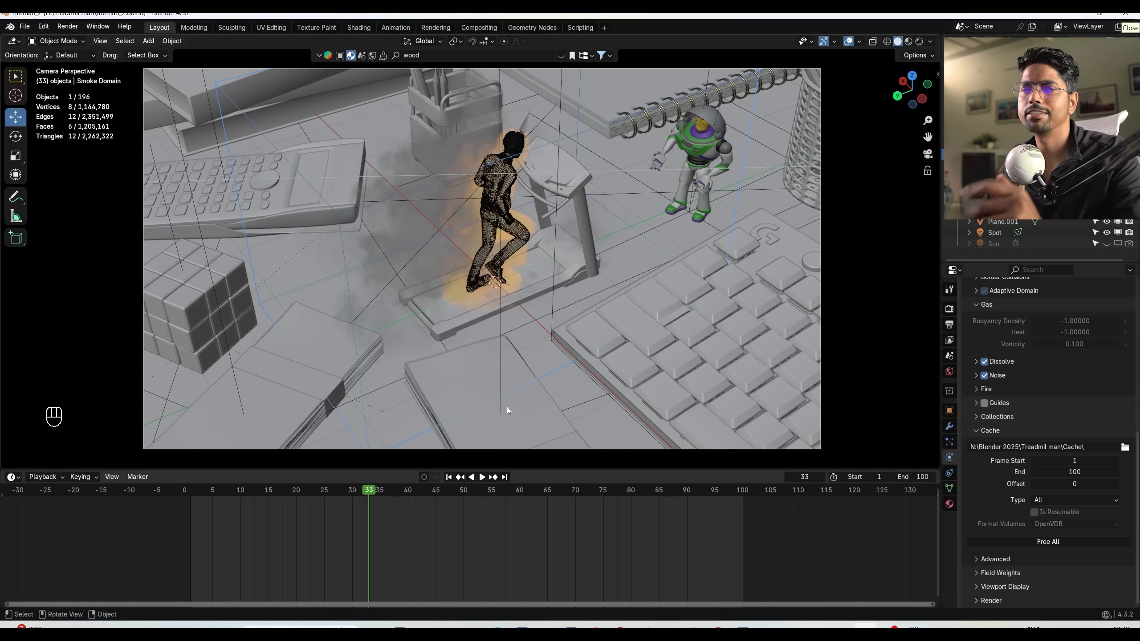
# Try giving the treadmill Fluid physics as an Effector from frame 1, and remove its Fluid physics.
pyautogui.click(573, 275)
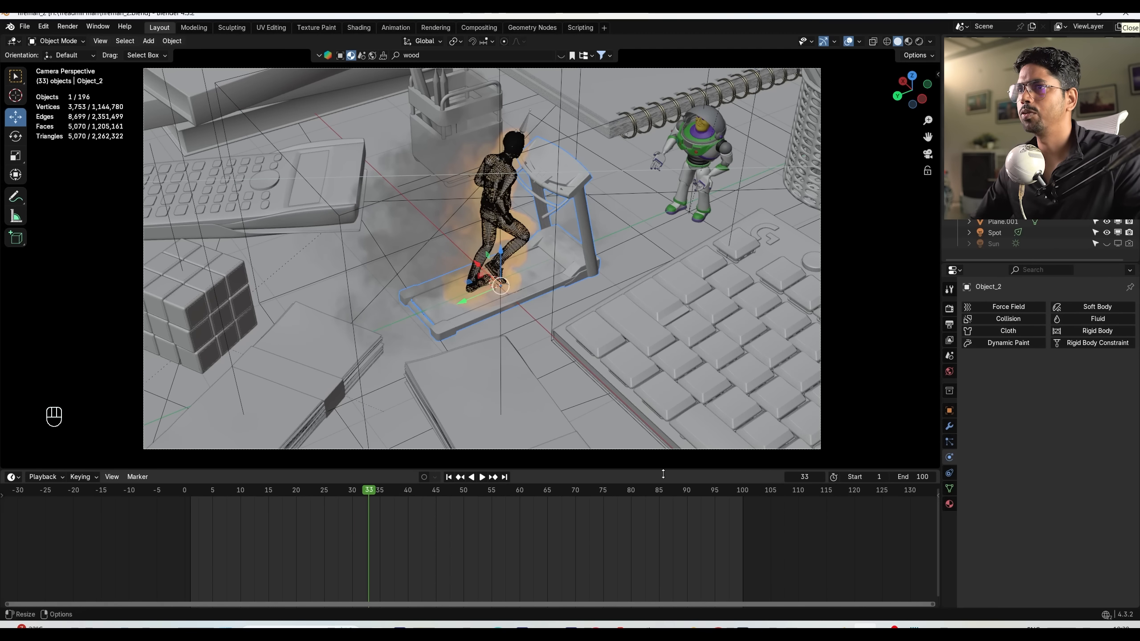
pyautogui.hotkey('shift', 'Left')
pyautogui.click(1090, 320)
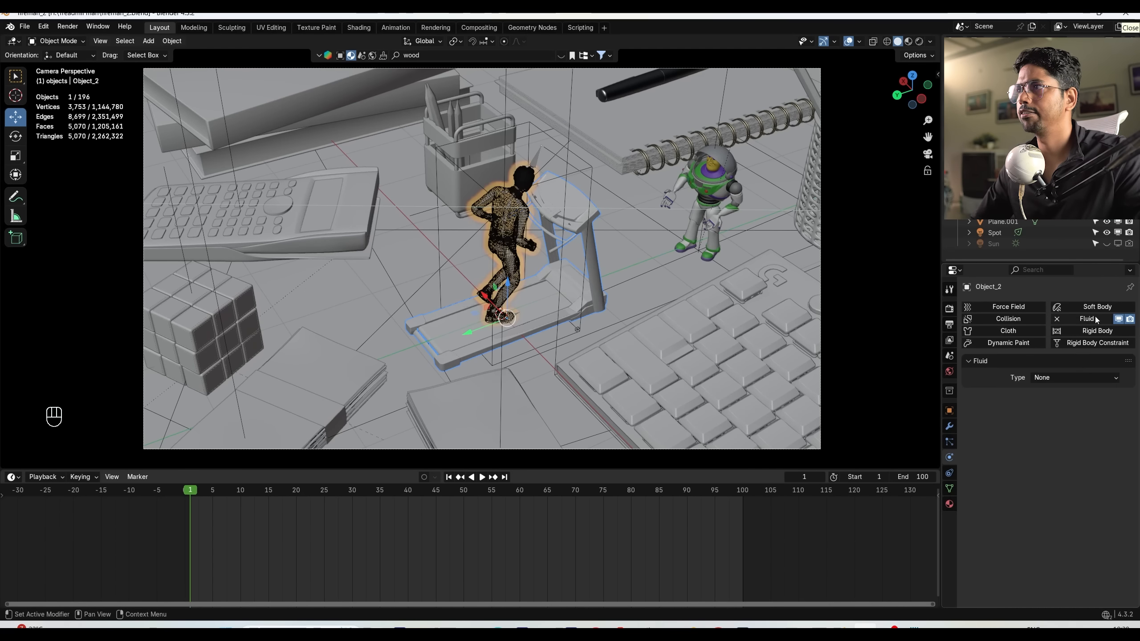
pyautogui.click(1068, 379)
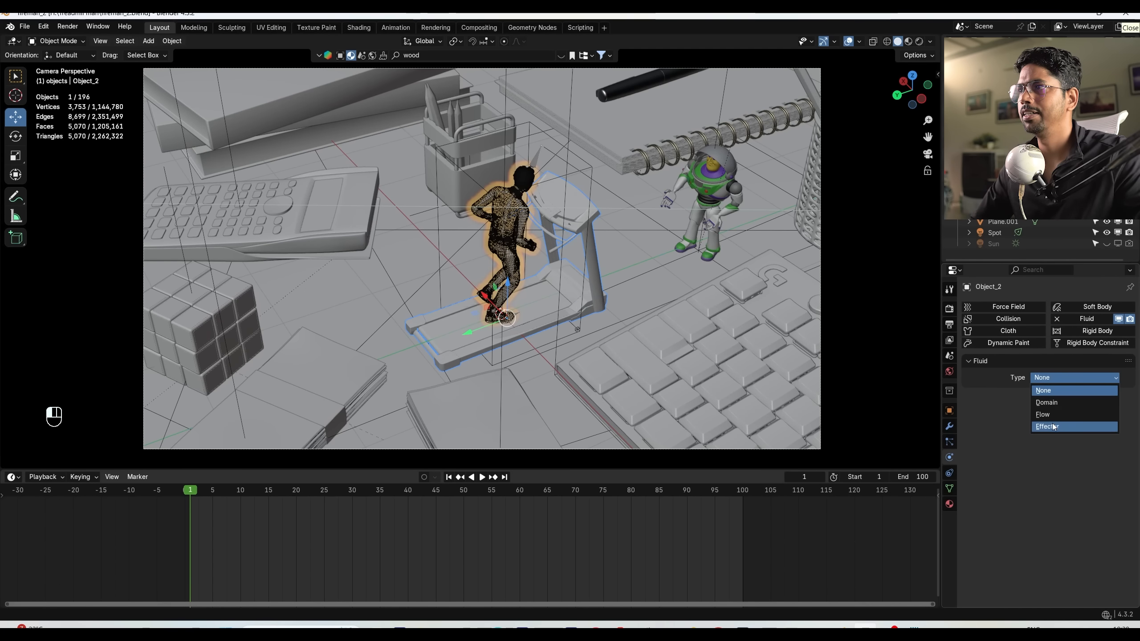
pyautogui.click(1053, 426)
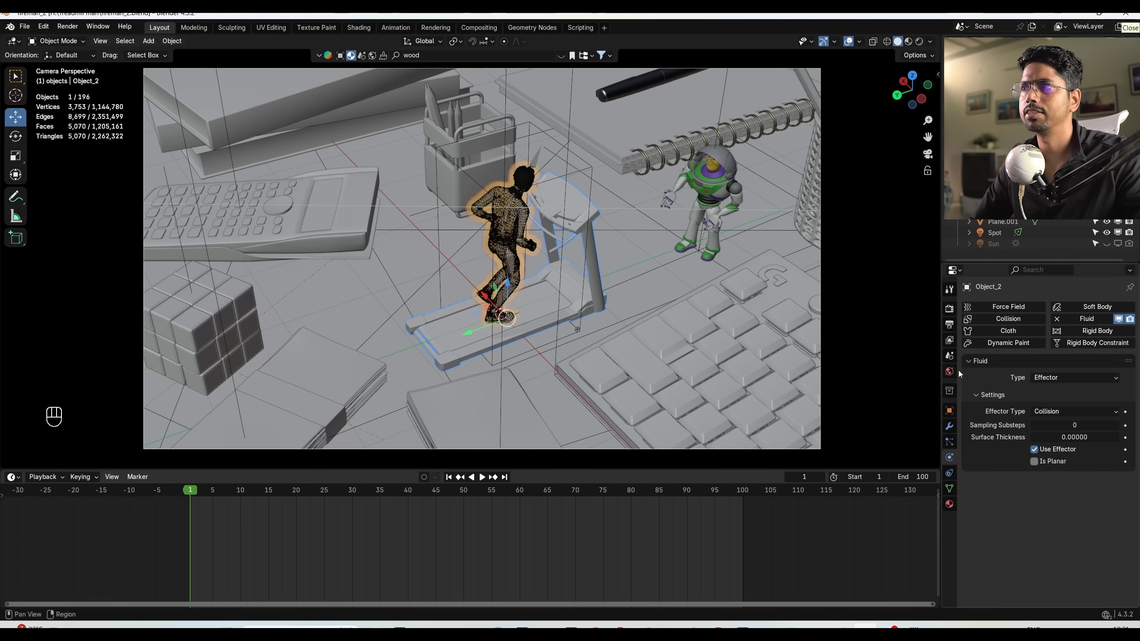
pyautogui.click(1076, 317)
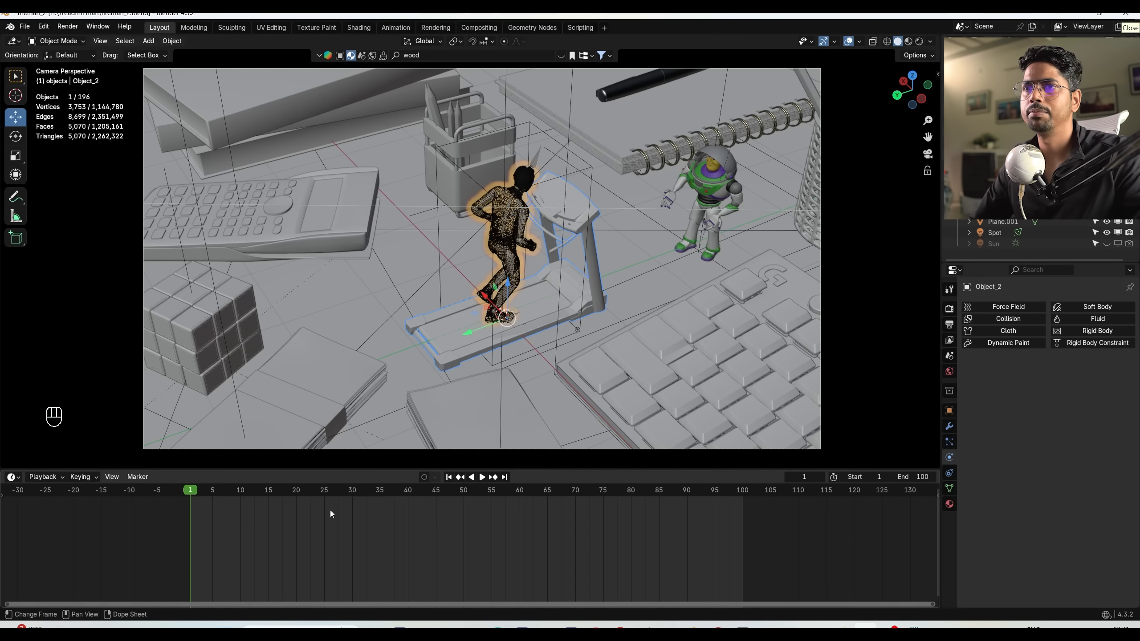
# Play the animation to frame 50 and inspect the fire in rendered shading there and at frames 62, 79 and 91.
pyautogui.click(329, 495)
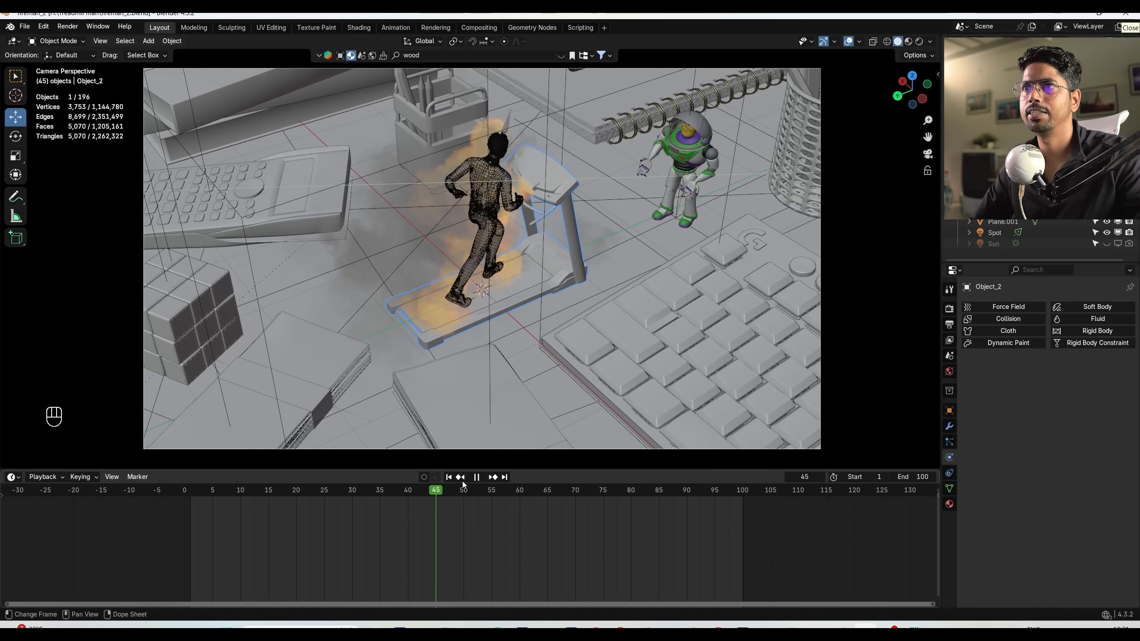
pyautogui.press('space')
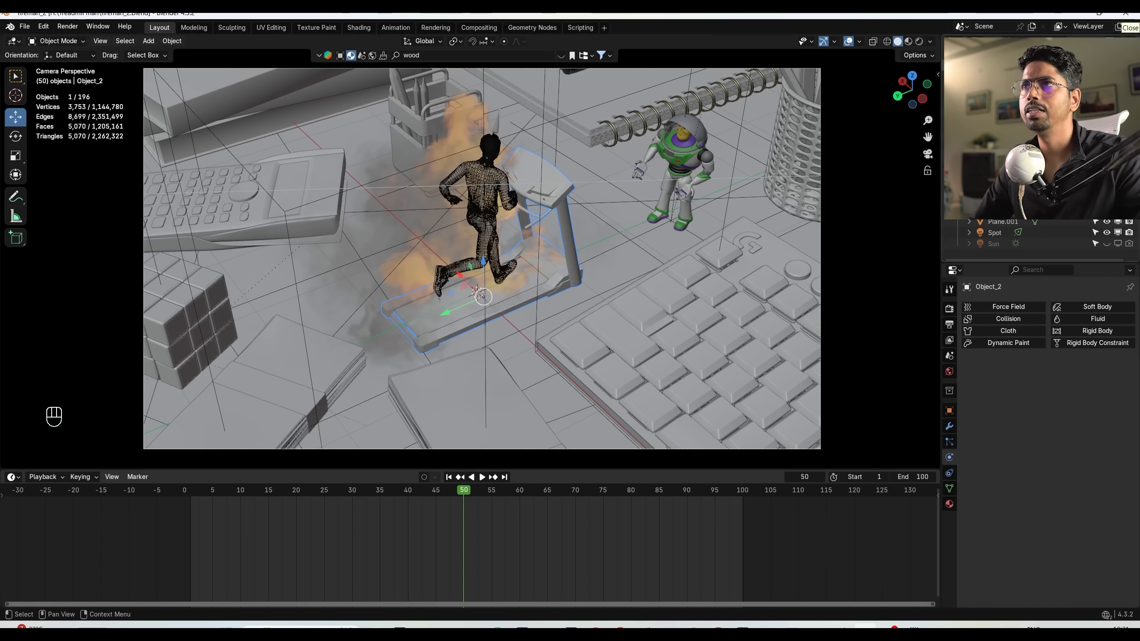
pyautogui.click(919, 42)
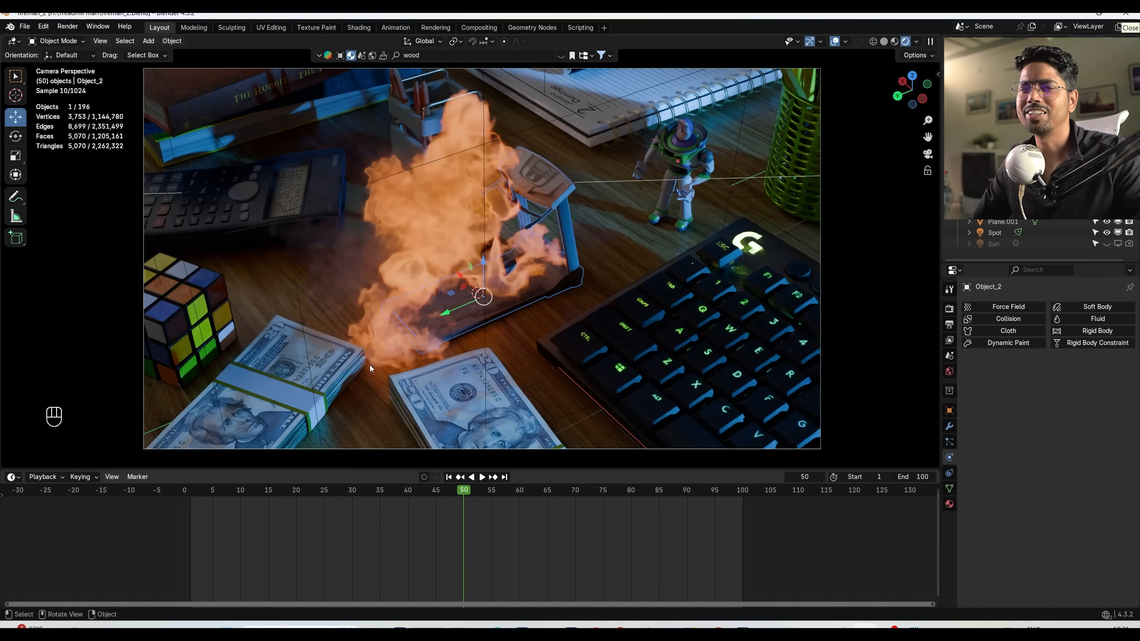
pyautogui.click(531, 488)
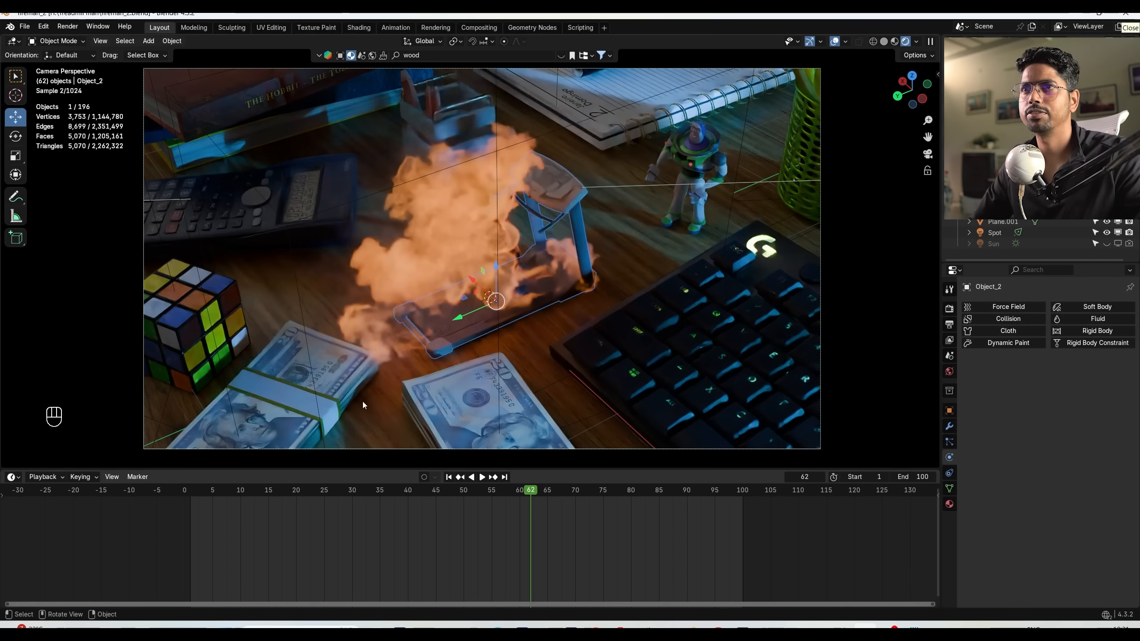
pyautogui.click(626, 489)
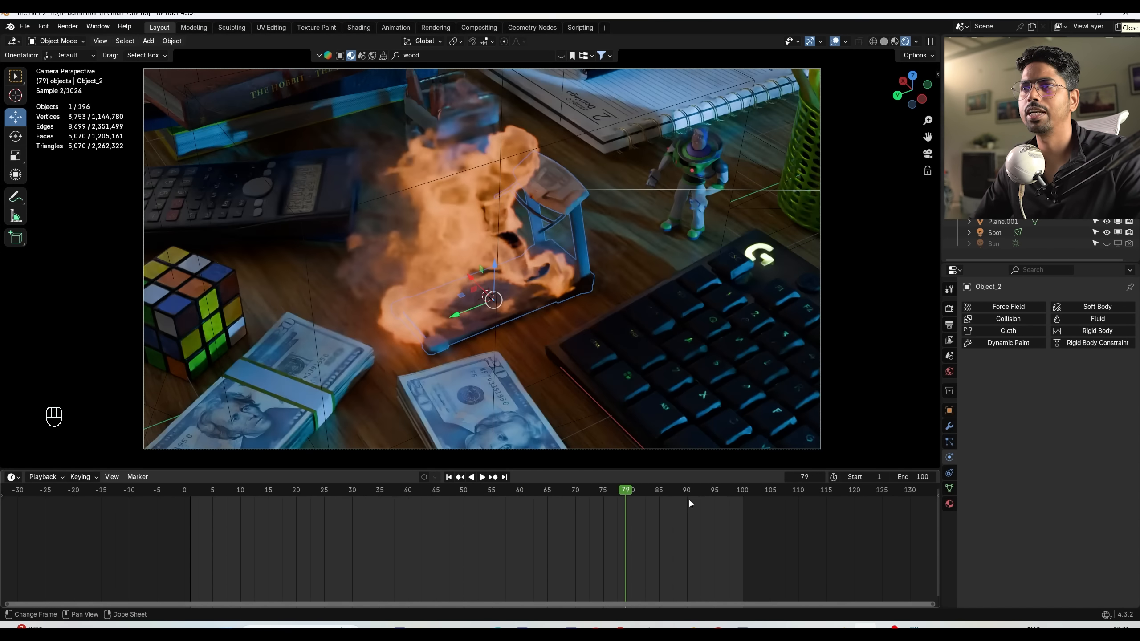
pyautogui.click(693, 491)
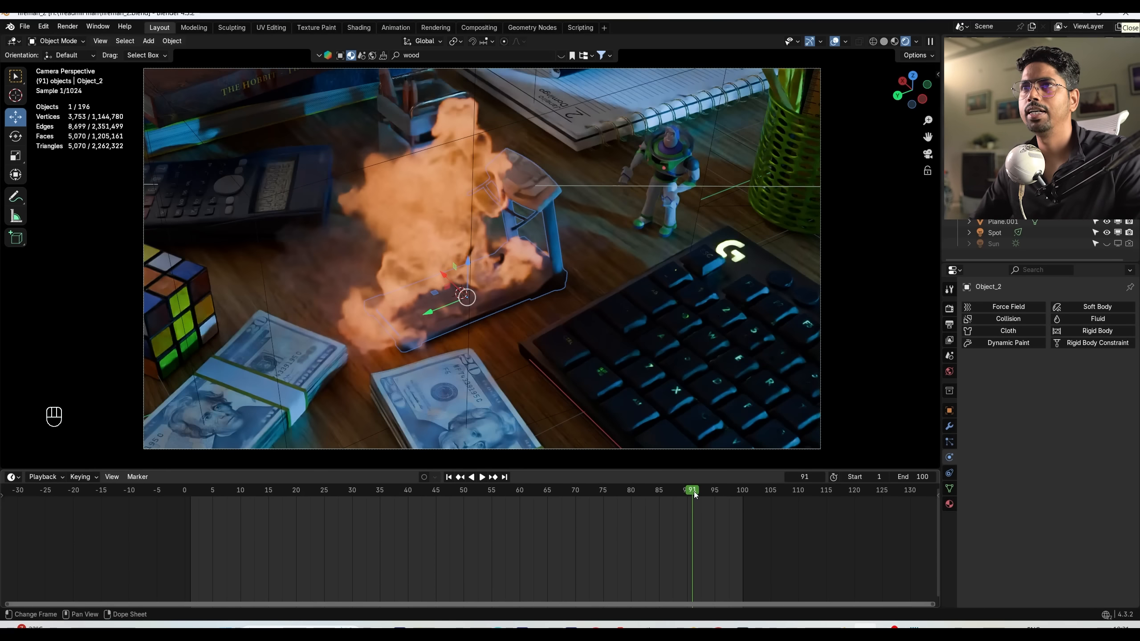
# Hide the viewport overlays and expand the Color Management section of the scene's render properties.
pyautogui.click(949, 309)
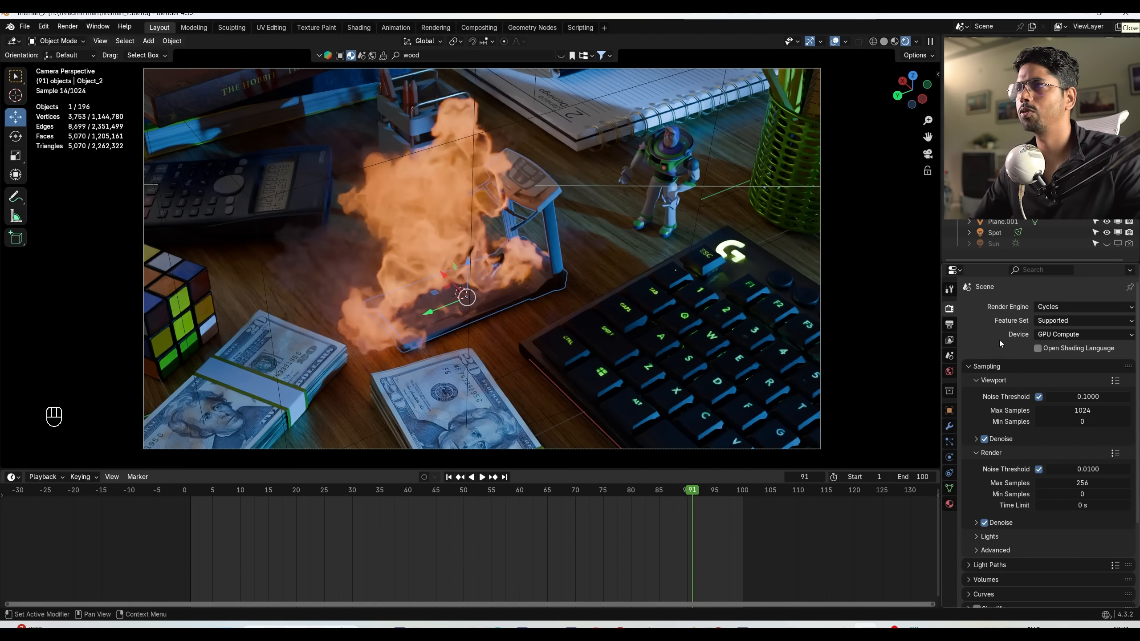
pyautogui.scroll(-5, 1000, 350)
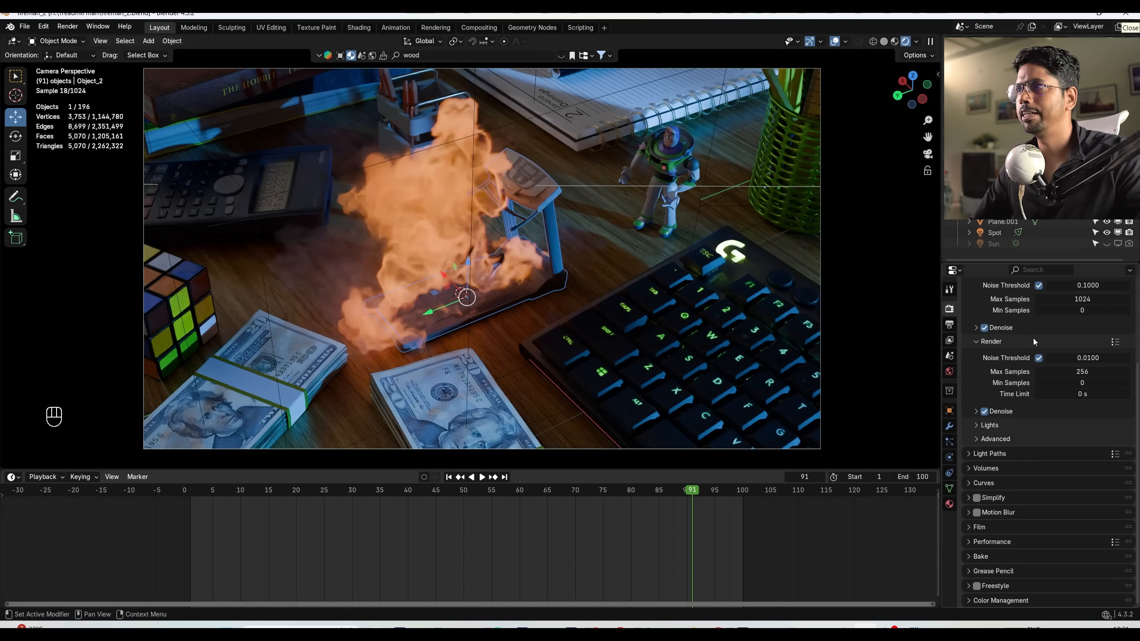
pyautogui.scroll(5, 1033, 338)
pyautogui.scroll(-5, 996, 364)
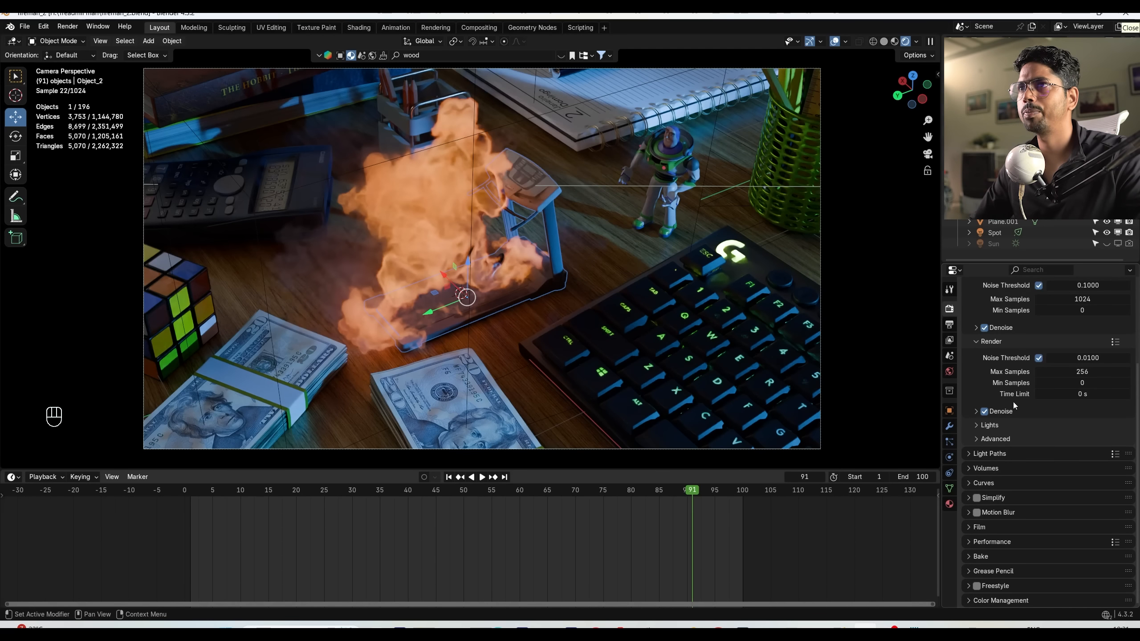
pyautogui.click(833, 40)
pyautogui.click(1028, 602)
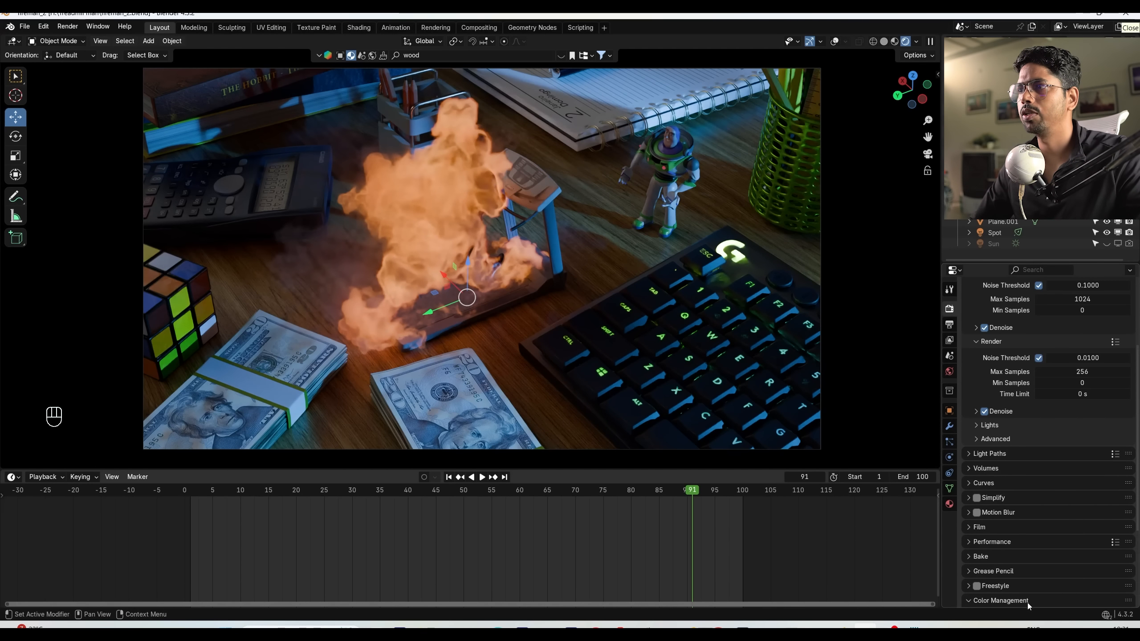
pyautogui.scroll(-6, 1034, 599)
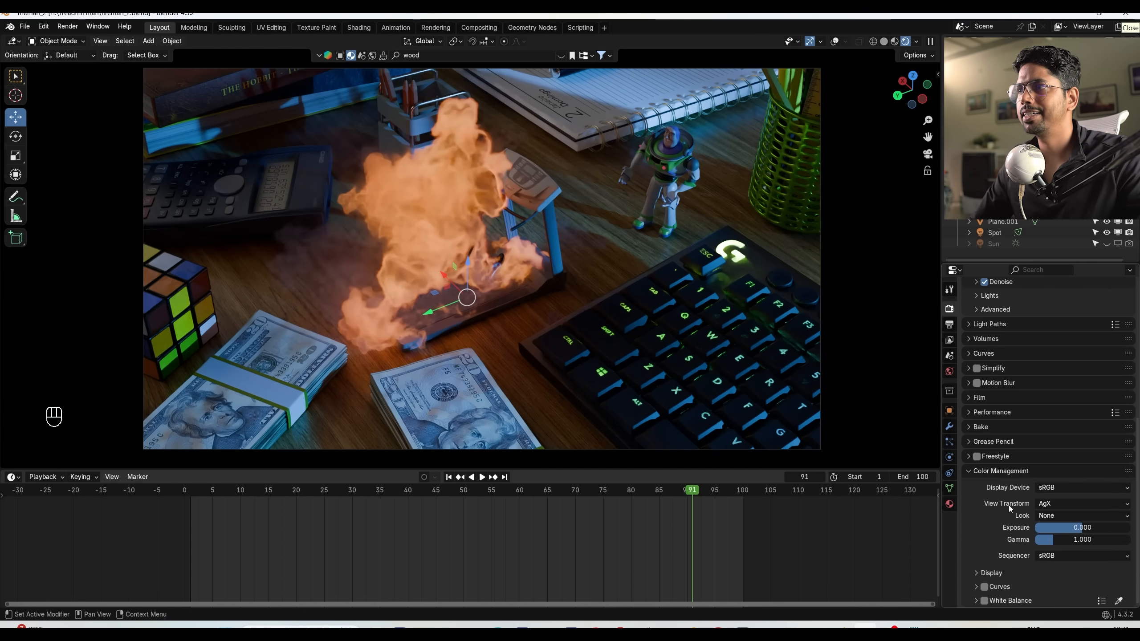
# Try the Khronos PBR Neutral view transform with the Low Contrast look, exposure about 0.092 and gamma about 1.438.
pyautogui.click(1046, 506)
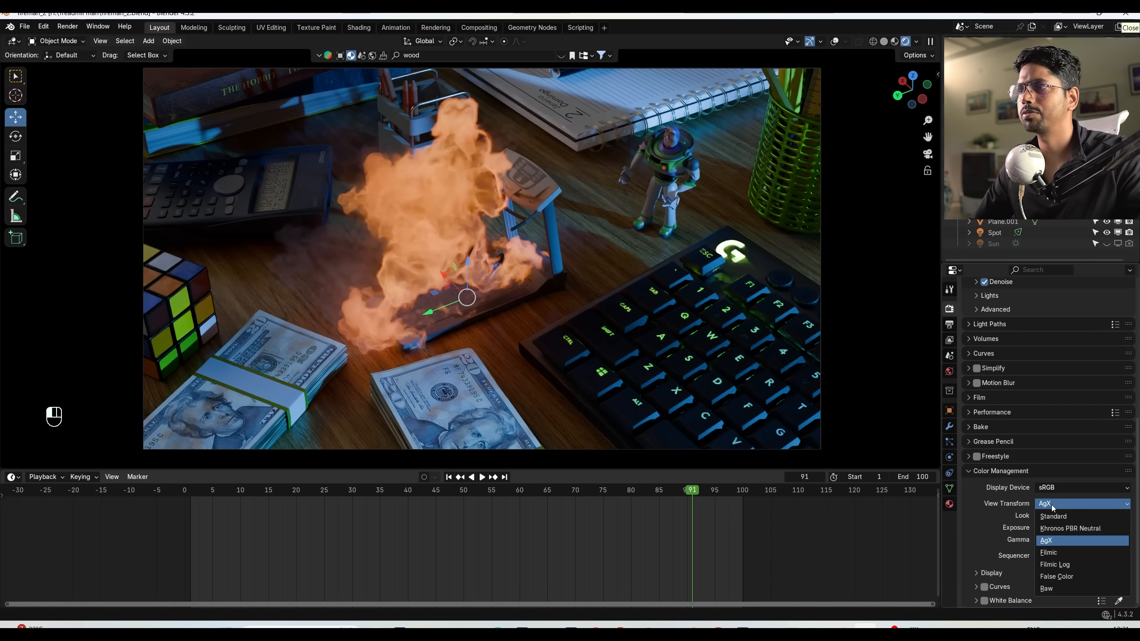
pyautogui.click(1055, 529)
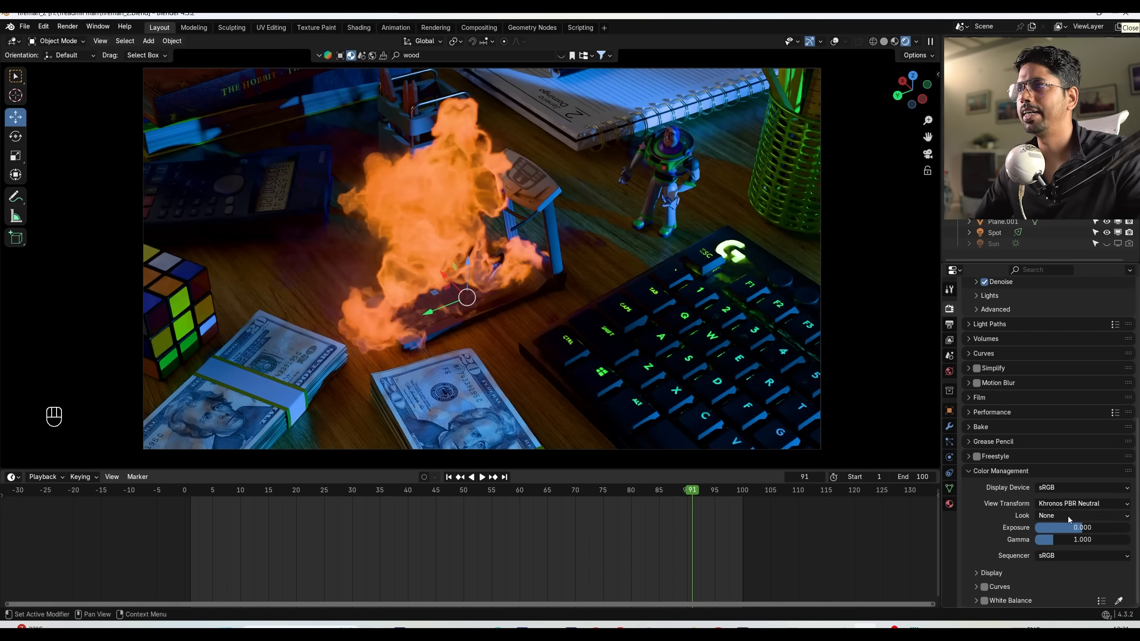
pyautogui.click(1068, 516)
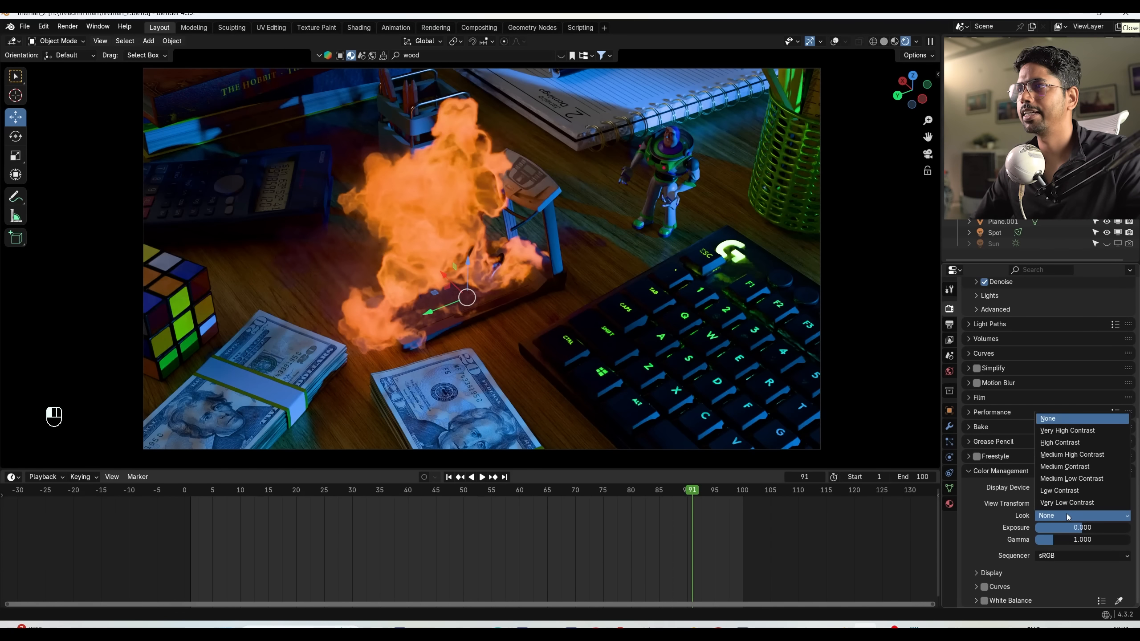
pyautogui.click(1072, 490)
pyautogui.moveTo(1068, 530)
pyautogui.mouseDown()
pyautogui.moveTo(1050, 529)
pyautogui.moveTo(1068, 545)
pyautogui.moveTo(1077, 532)
pyautogui.mouseUp()
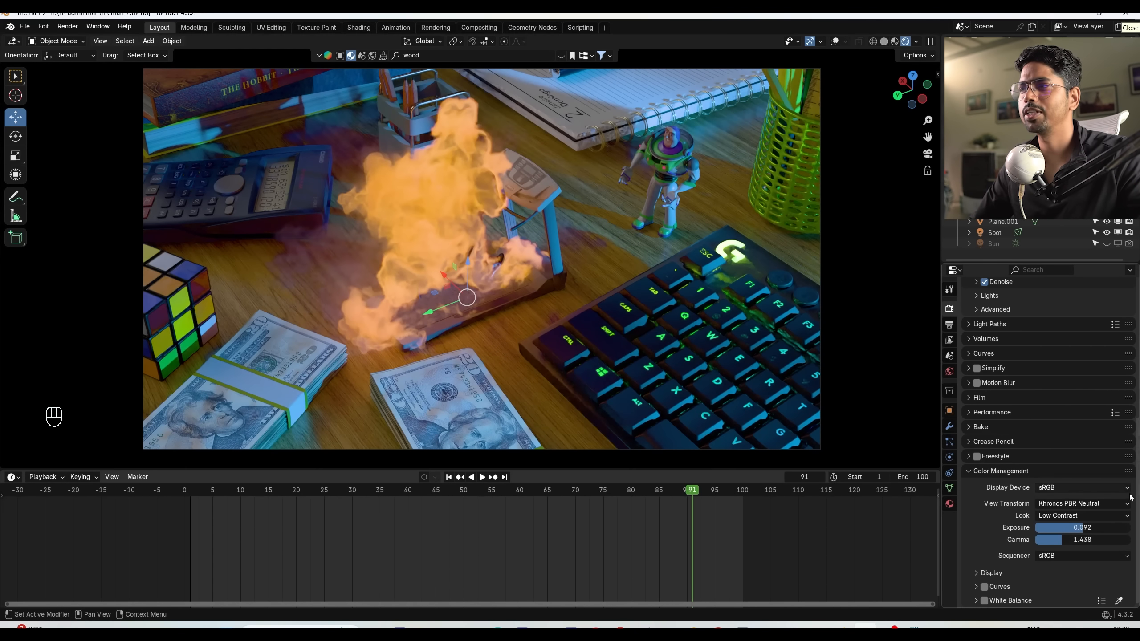
# Try the Standard view transform with the Medium High Contrast look, exposure about -0.461 and gamma about 1.507.
pyautogui.click(1077, 503)
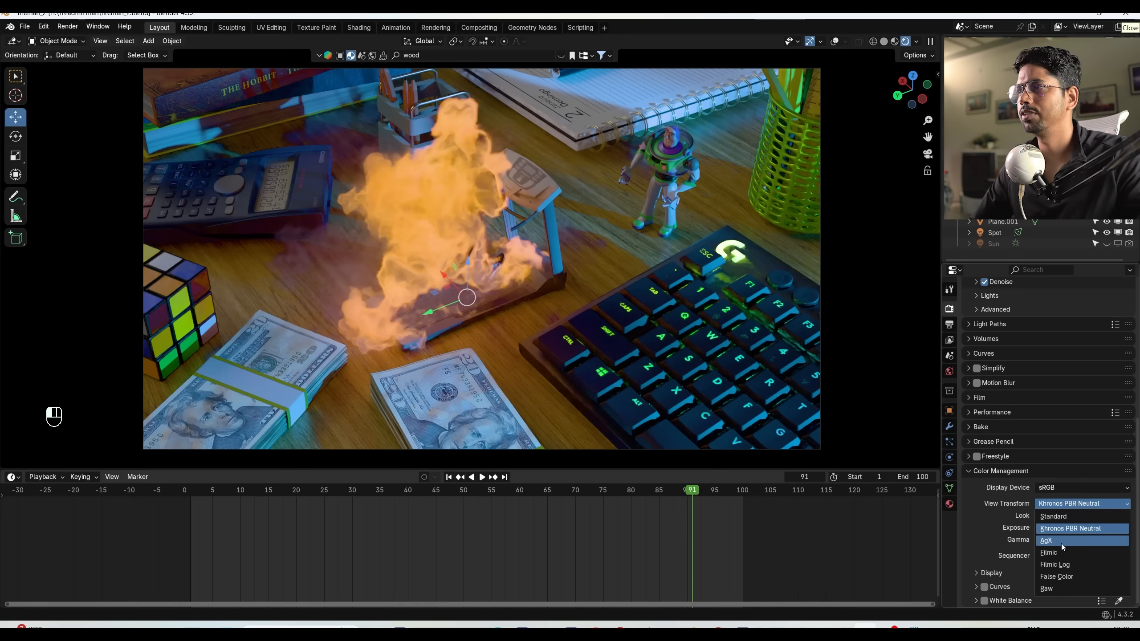
pyautogui.click(1062, 517)
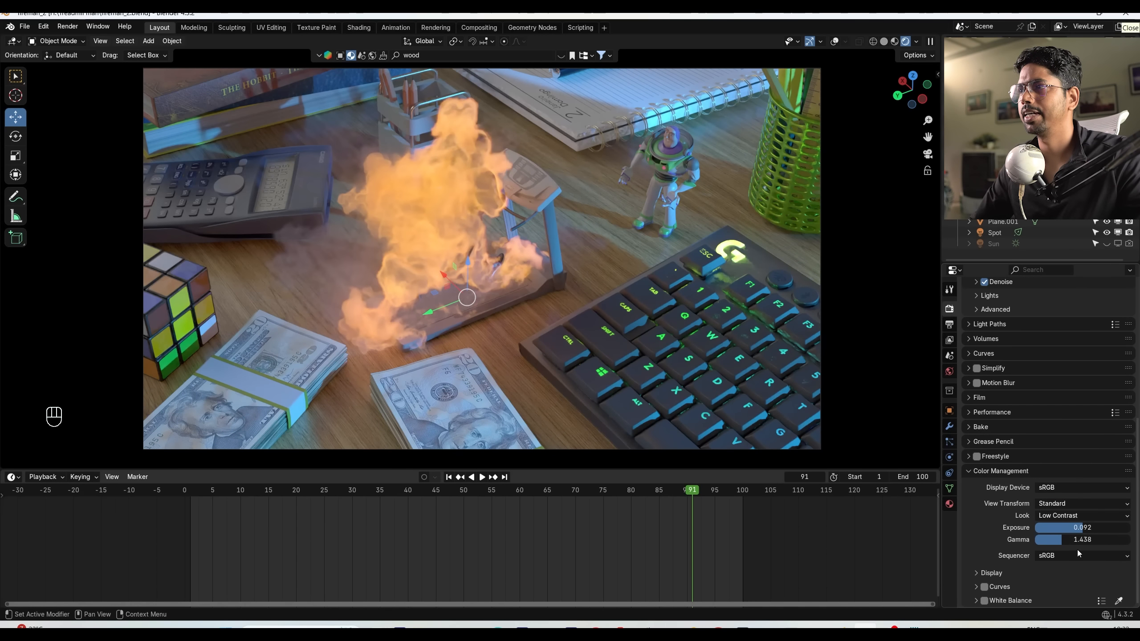
pyautogui.click(1079, 516)
pyautogui.click(1063, 467)
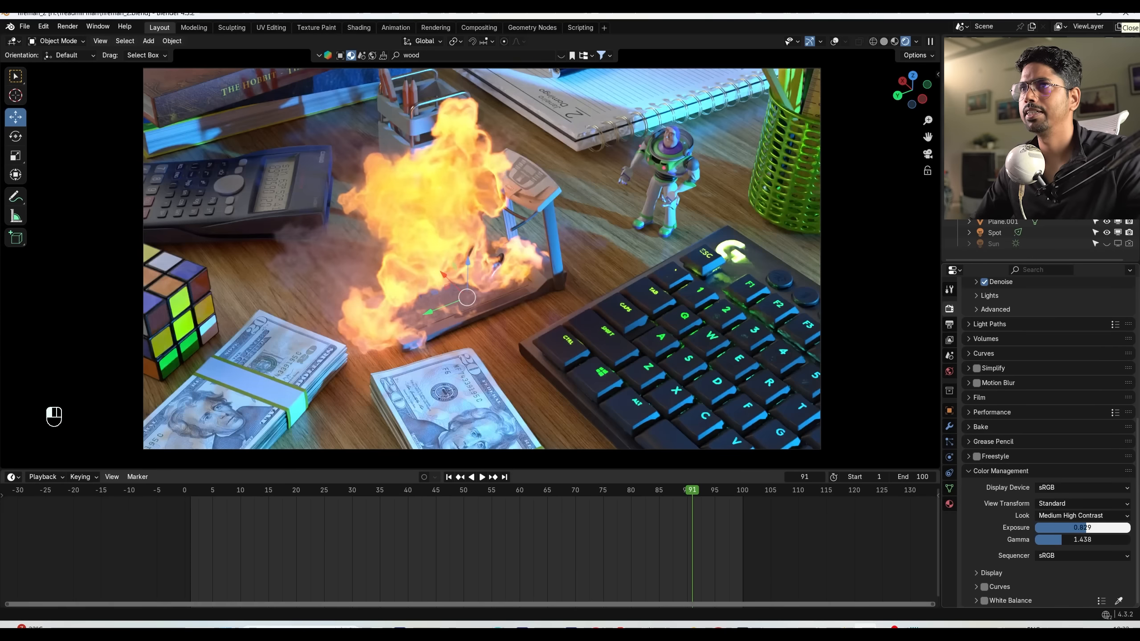
pyautogui.moveTo(1082, 528)
pyautogui.mouseDown()
pyautogui.moveTo(1068, 528)
pyautogui.moveTo(1095, 539)
pyautogui.moveTo(1079, 539)
pyautogui.mouseUp()
# Try the Filmic view transform on the scene, and switch the view transform back to AgX.
pyautogui.click(1067, 508)
pyautogui.click(1057, 546)
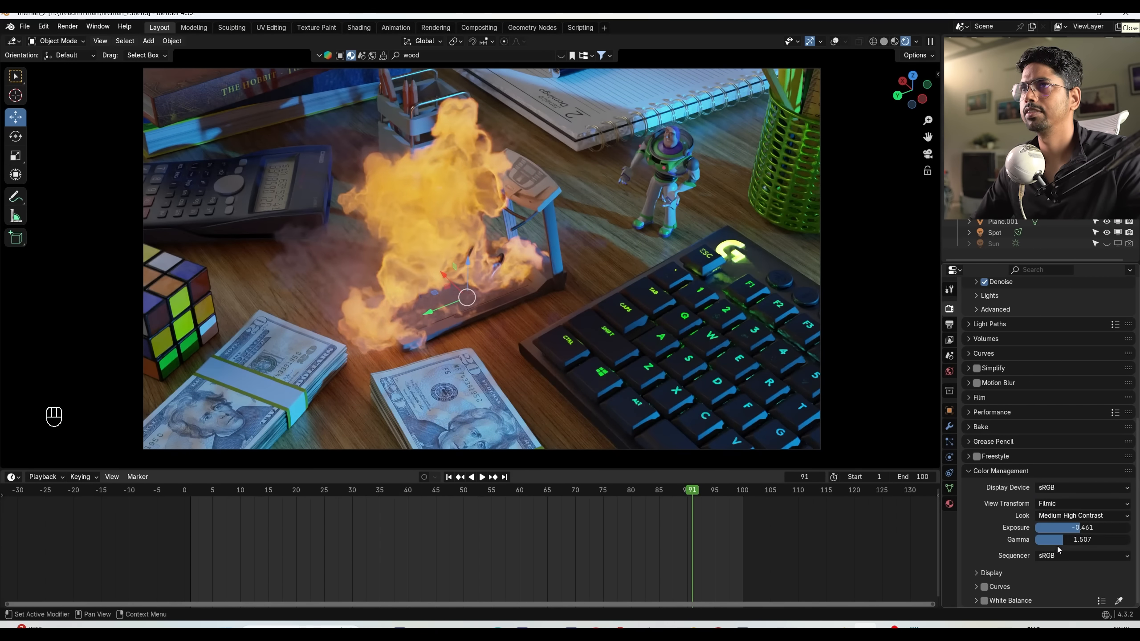
pyautogui.click(1060, 503)
pyautogui.click(1047, 541)
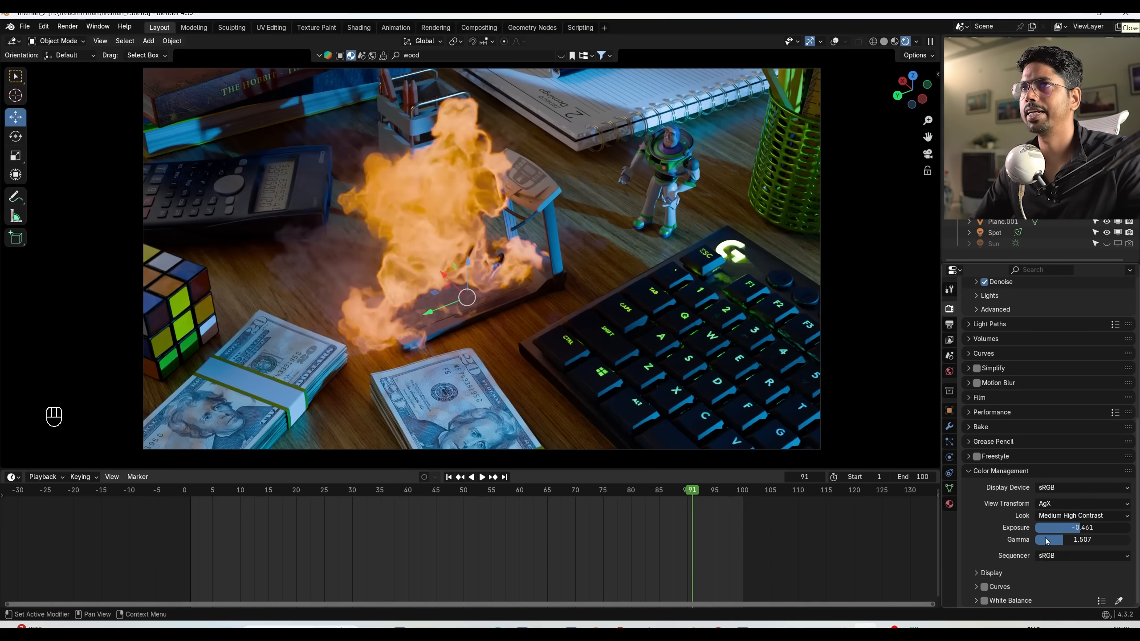
# Reset the color management exposure and gamma to their default values.
pyautogui.rightClick(1080, 529)
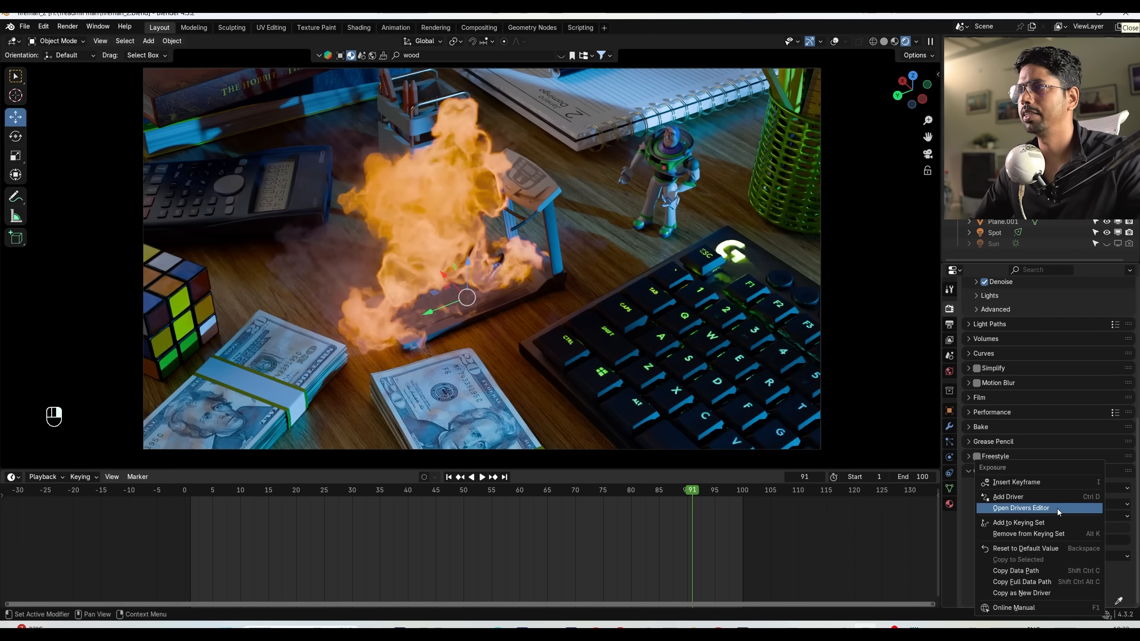
pyautogui.click(1024, 547)
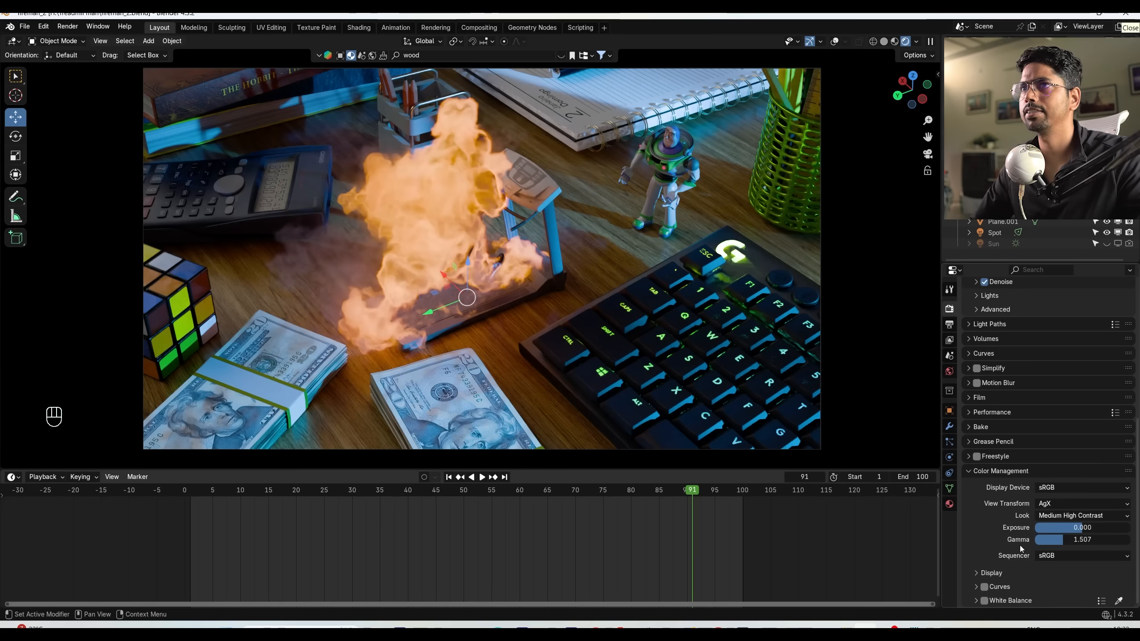
pyautogui.rightClick(1089, 539)
pyautogui.click(1063, 550)
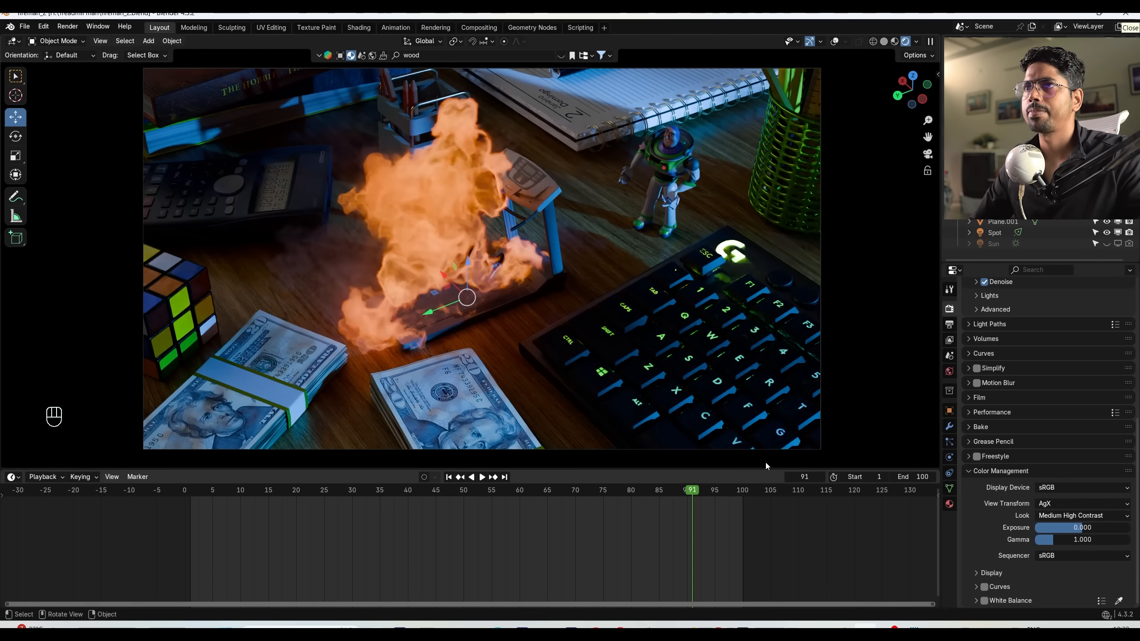
# Set the color management look to Low Contrast and save the file.
pyautogui.click(1062, 516)
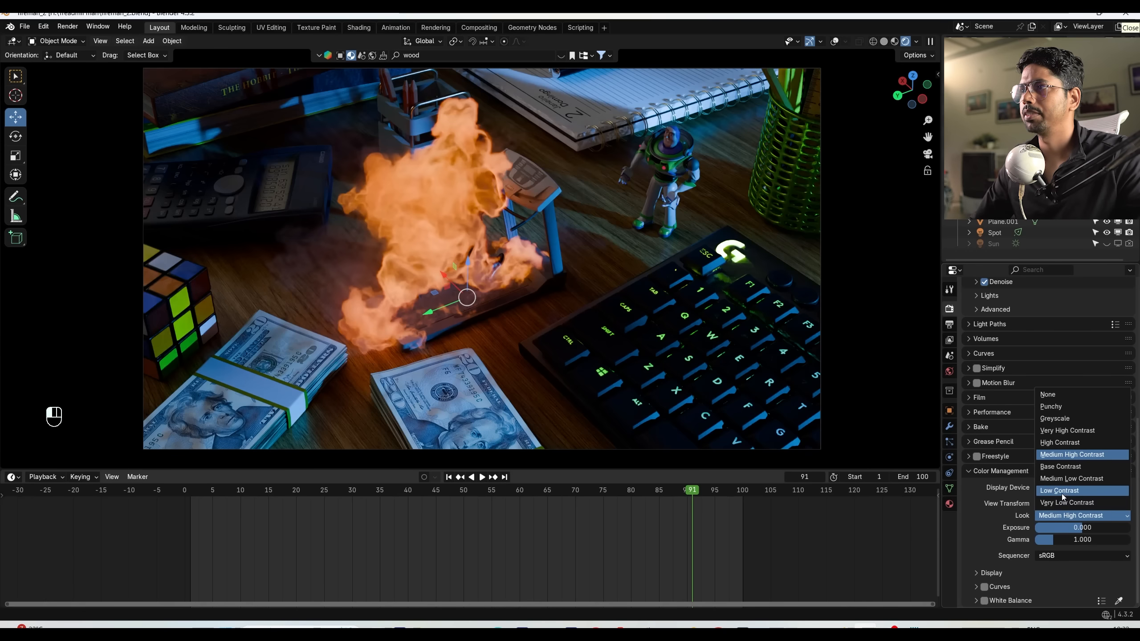
pyautogui.click(1061, 493)
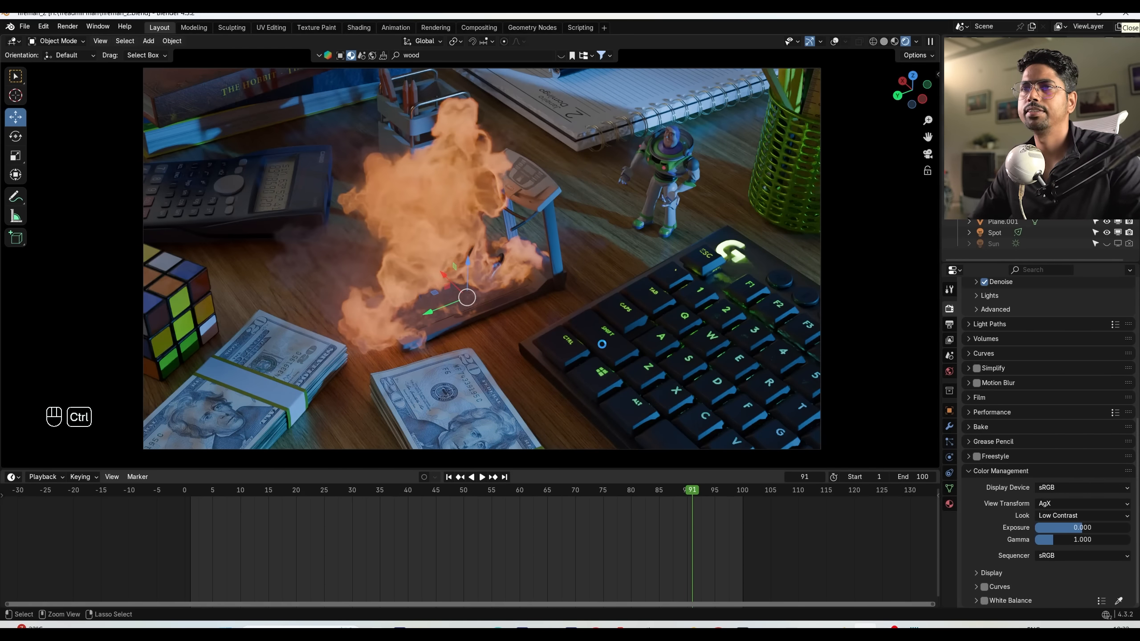
pyautogui.hotkey('ctrl', 's')
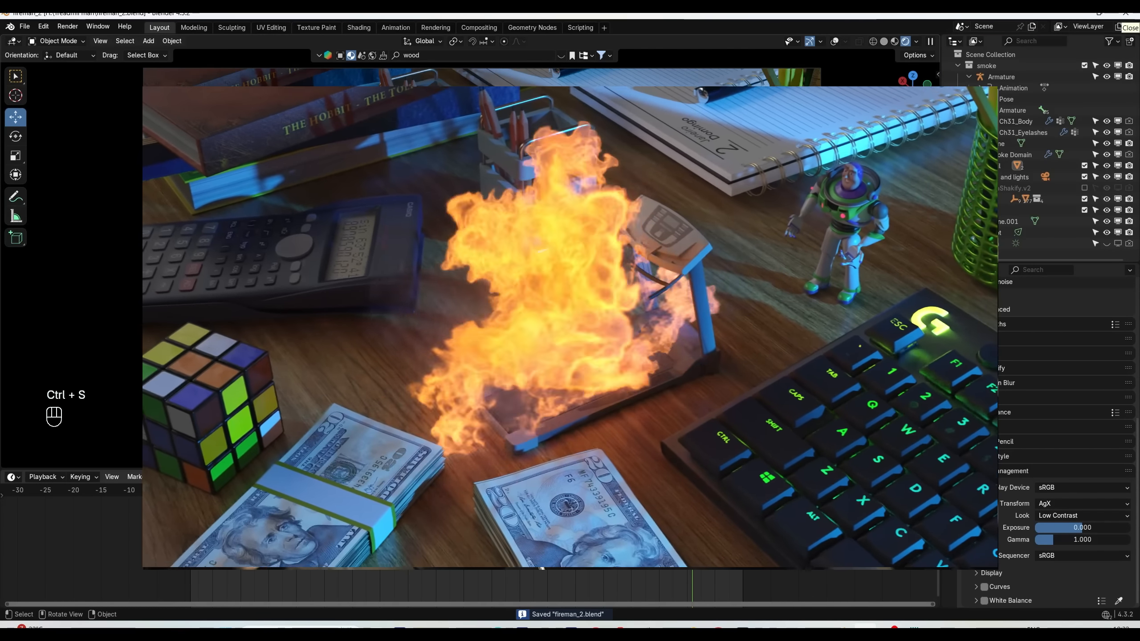